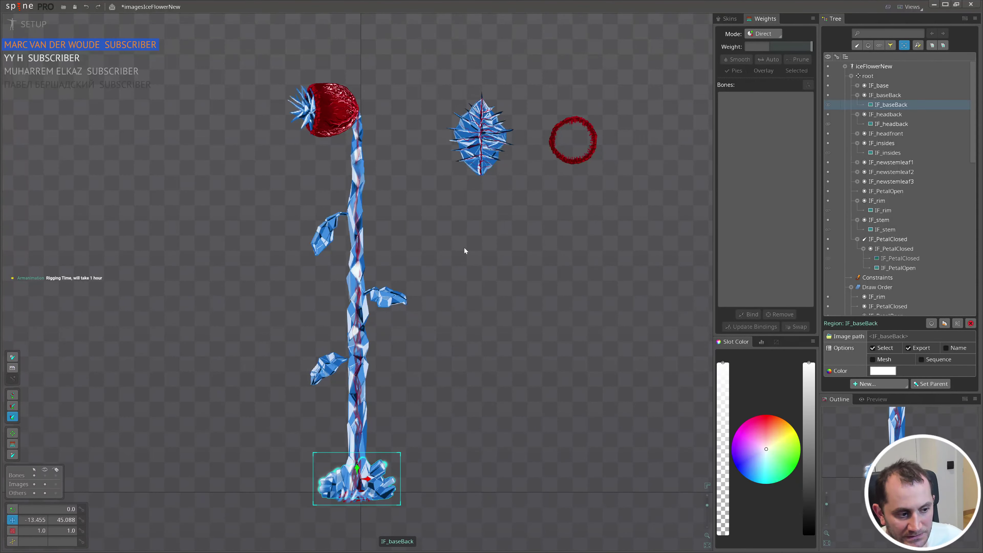
drag(464, 248, 548, 254)
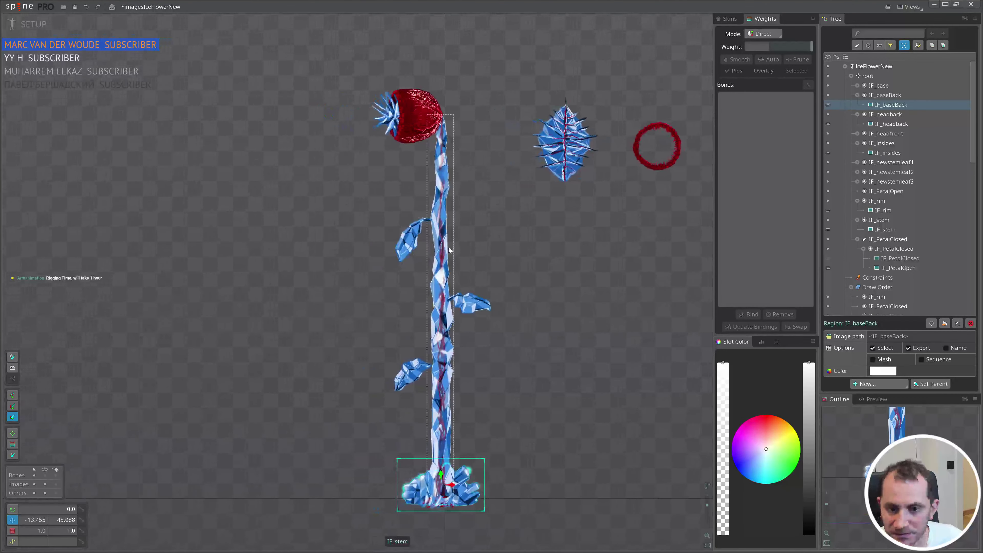
drag(605, 289, 556, 284)
drag(531, 193, 608, 239)
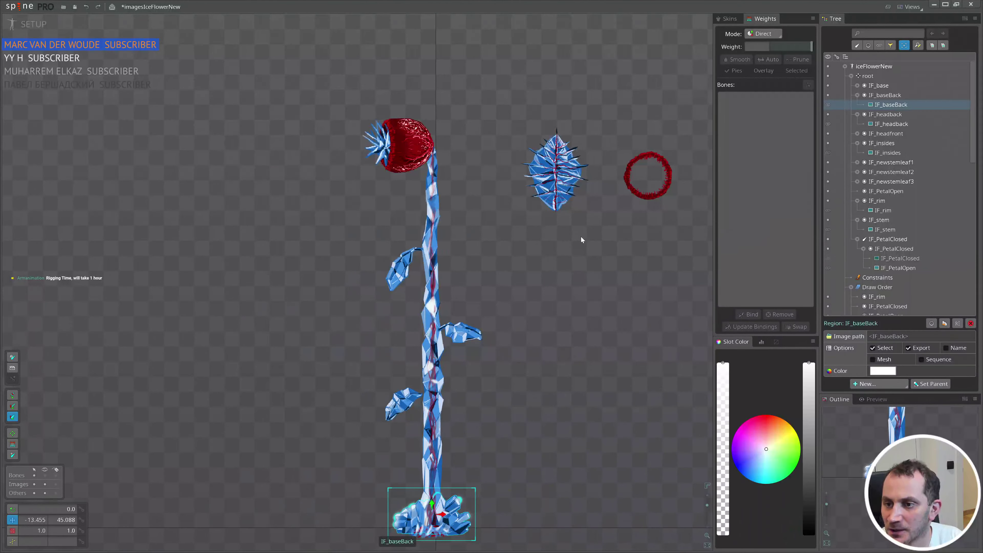
drag(553, 281, 537, 249)
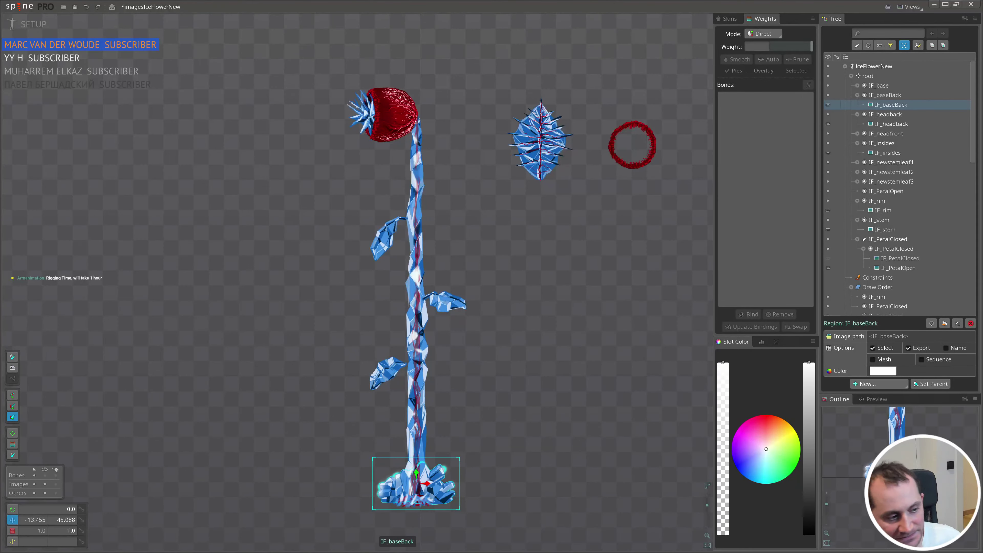
scroll(495, 309, up, 2)
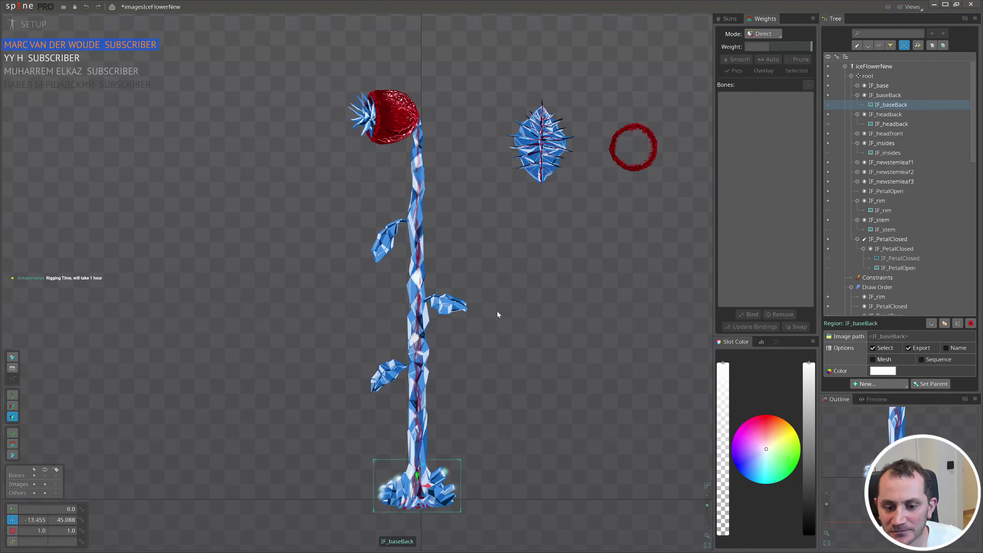
scroll(503, 309, down, 2)
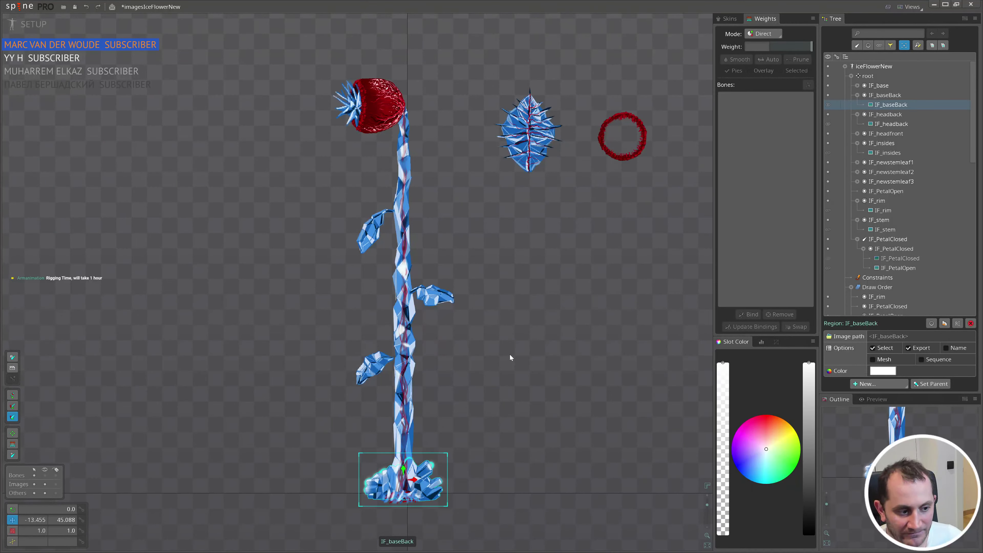
drag(505, 317, 543, 306)
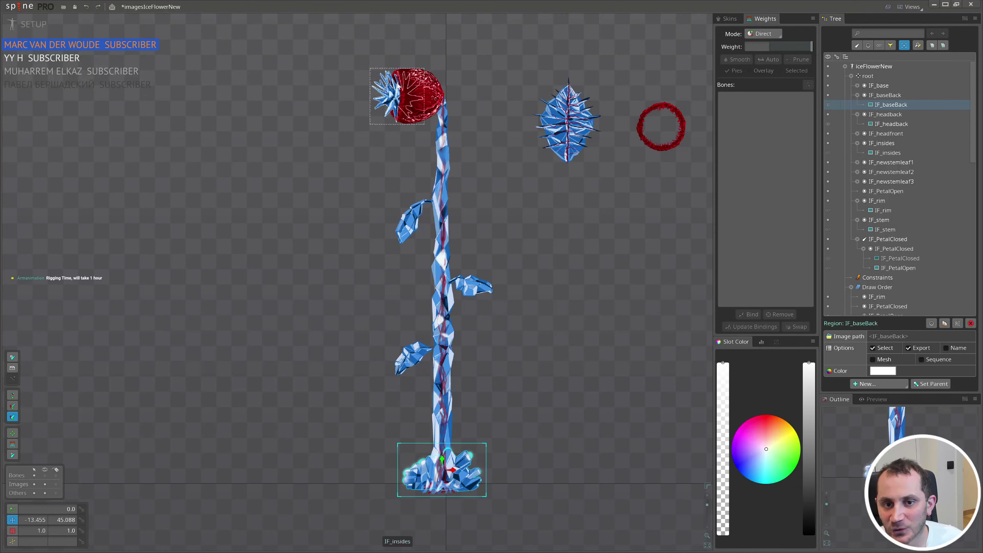
drag(655, 232, 627, 245)
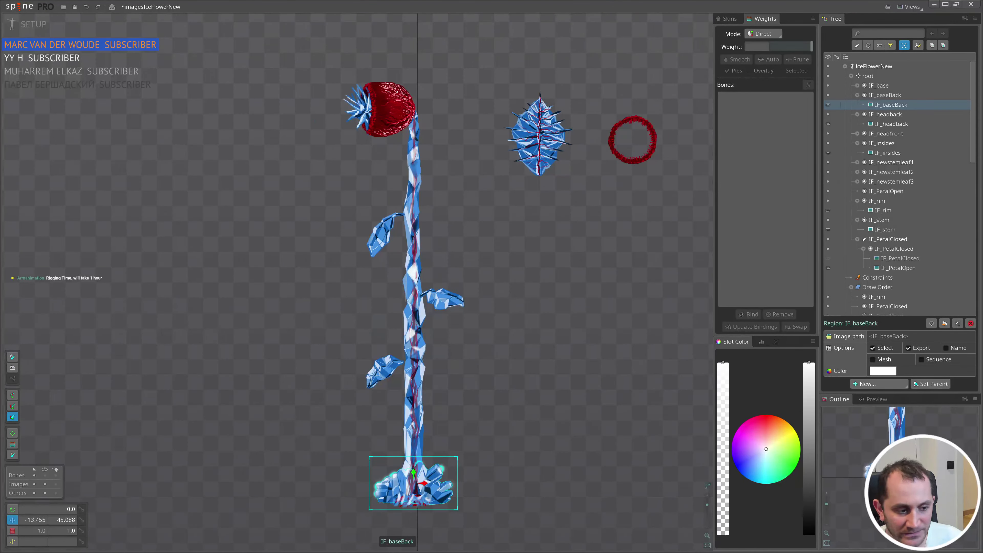
- Switch to the iceFlower Spine project and play the IceFlowerHead skeleton's die animation
click(934, 4)
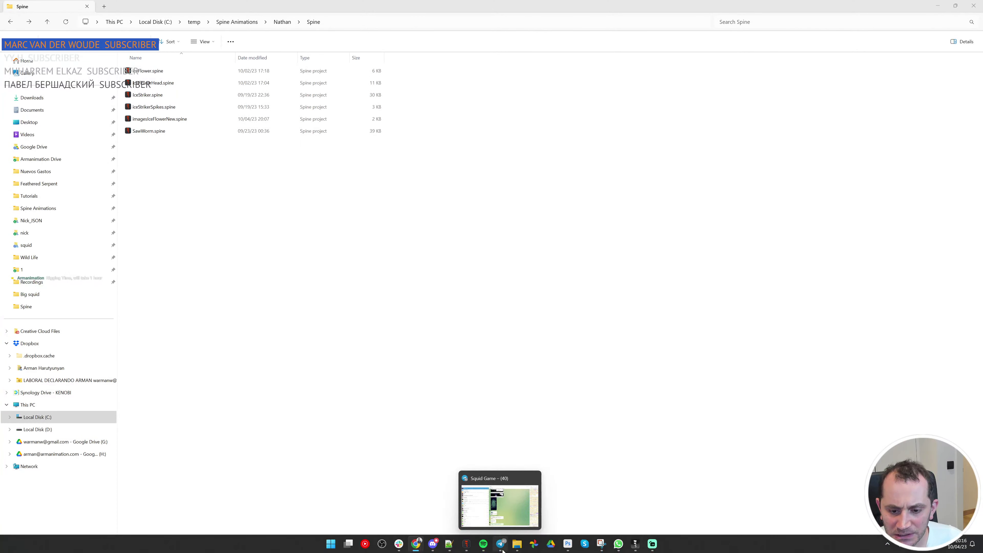
mouse_move(466, 543)
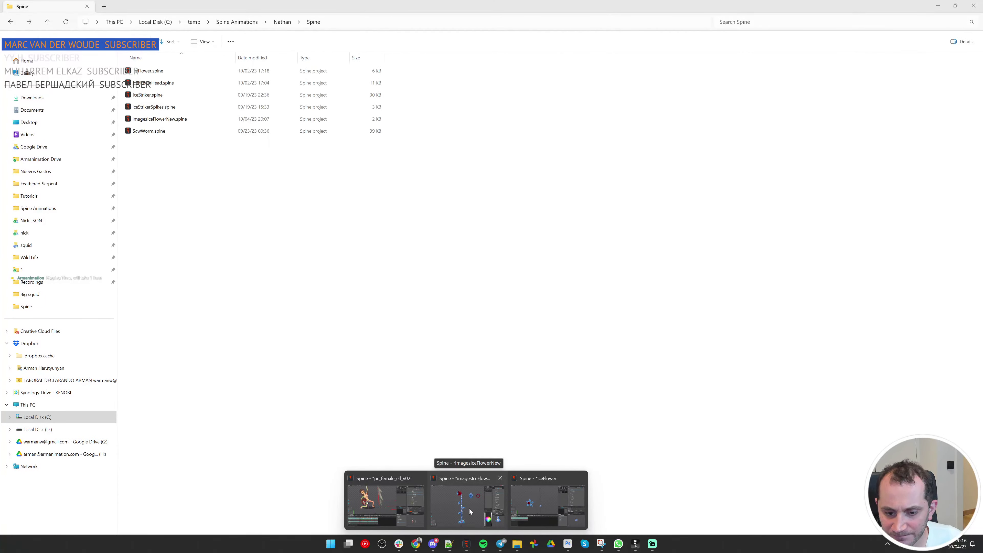
click(549, 503)
drag(314, 271, 357, 274)
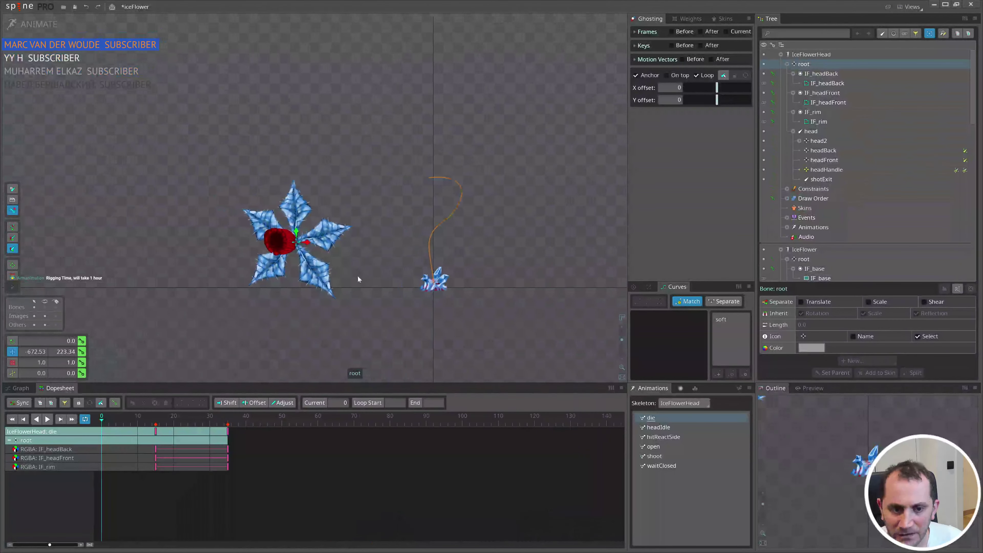
scroll(365, 275, up, 2)
key(d)
scroll(247, 226, up, 3)
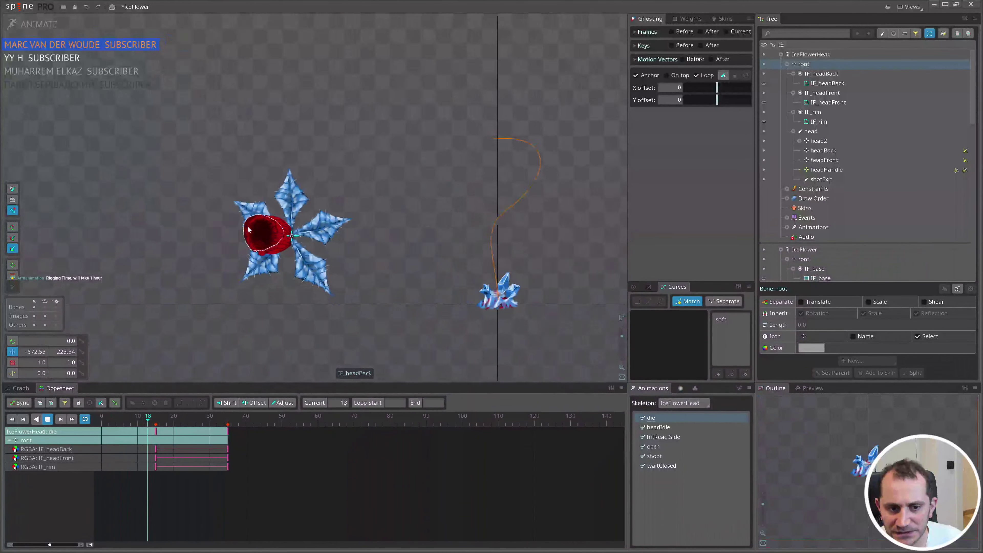
- Preview the IceFlowerHead skeleton's hitReactSide, open, shoot, waitClosed, die and headIdle animations
click(684, 435)
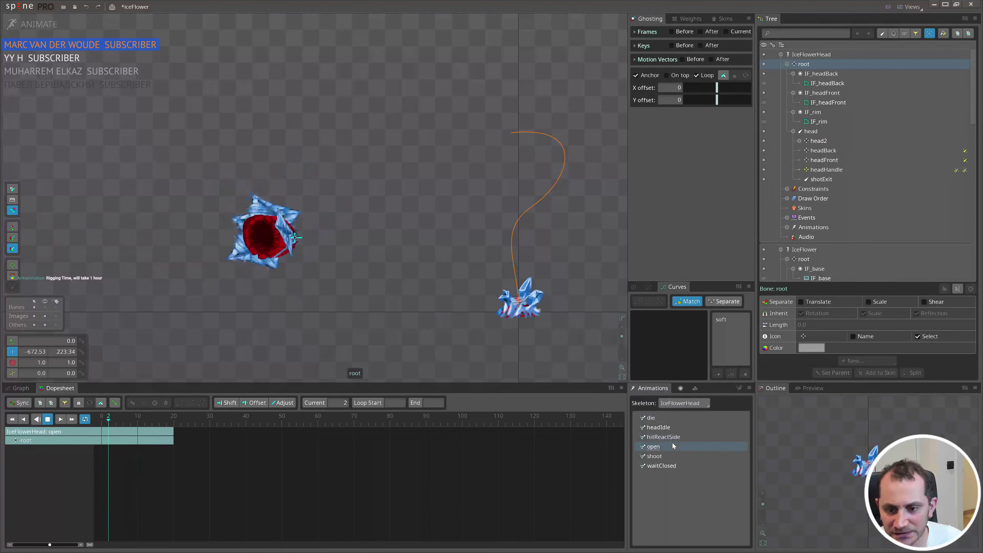
click(662, 456)
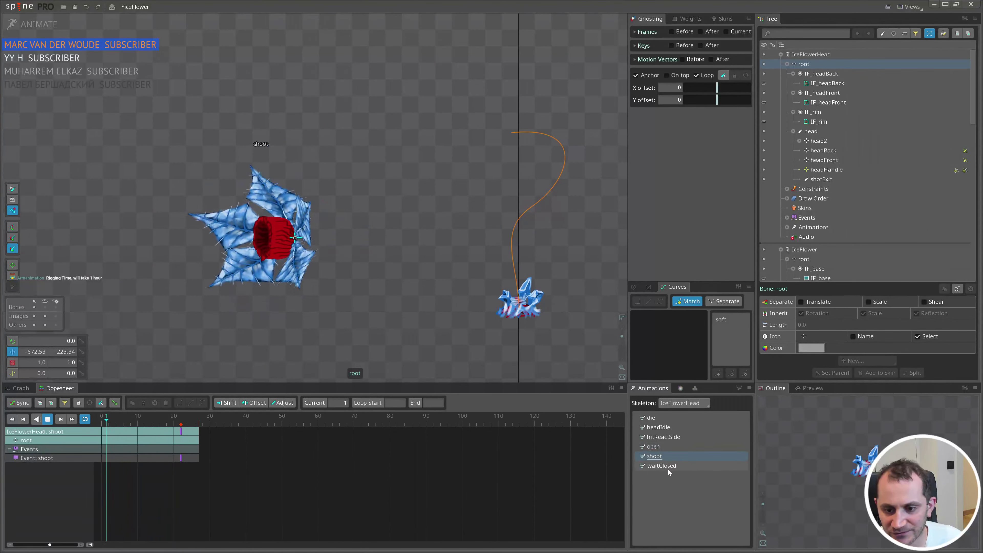
click(664, 466)
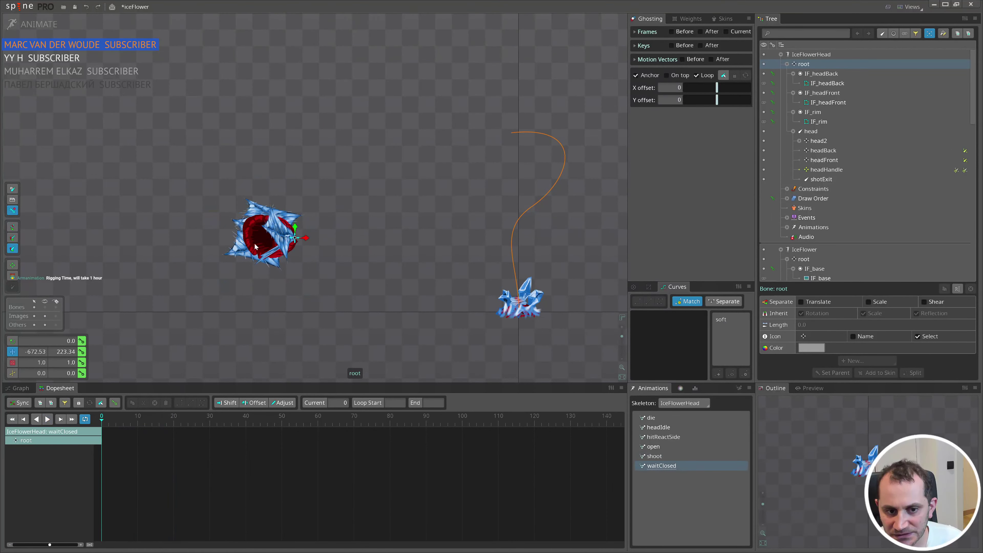
scroll(225, 229, up, 3)
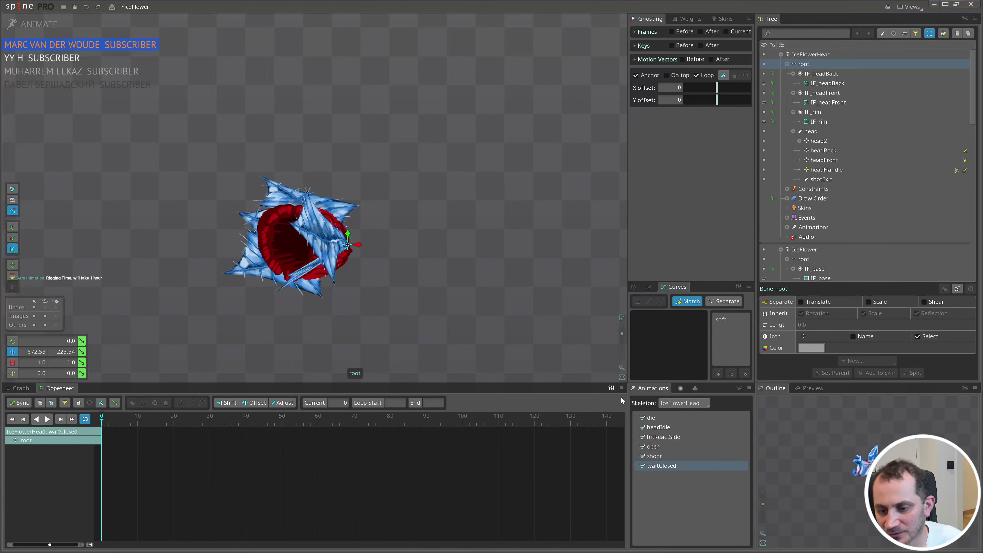
click(665, 437)
click(651, 417)
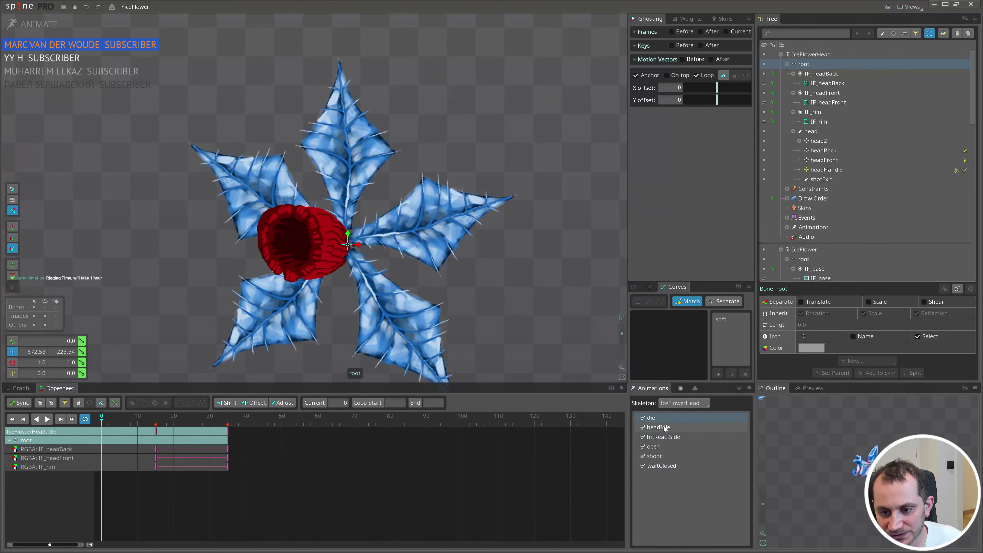
click(664, 428)
- Switch the animation list to the IceFlower skeleton and play its wait and grow animations
click(683, 403)
click(682, 426)
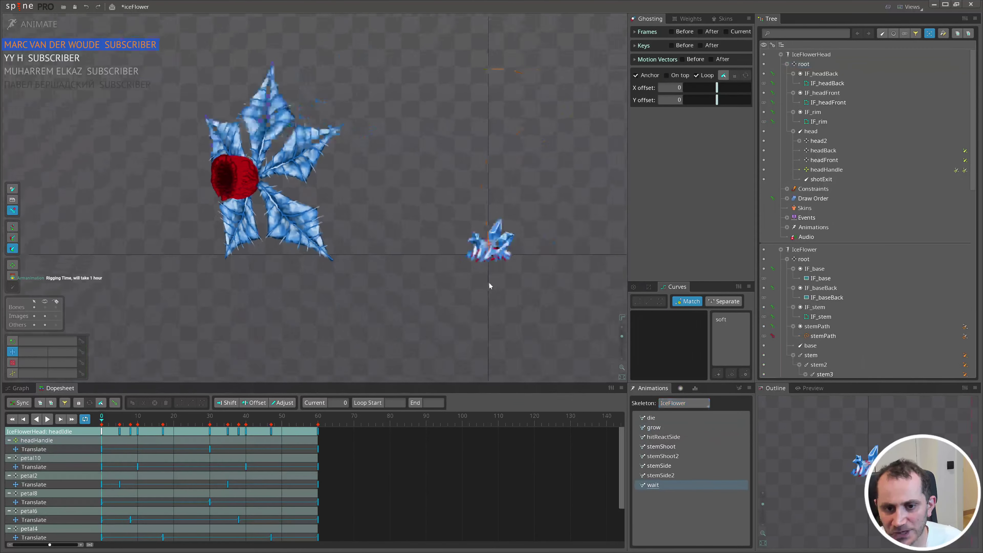
key(d)
drag(489, 281, 433, 335)
key(d)
click(404, 220)
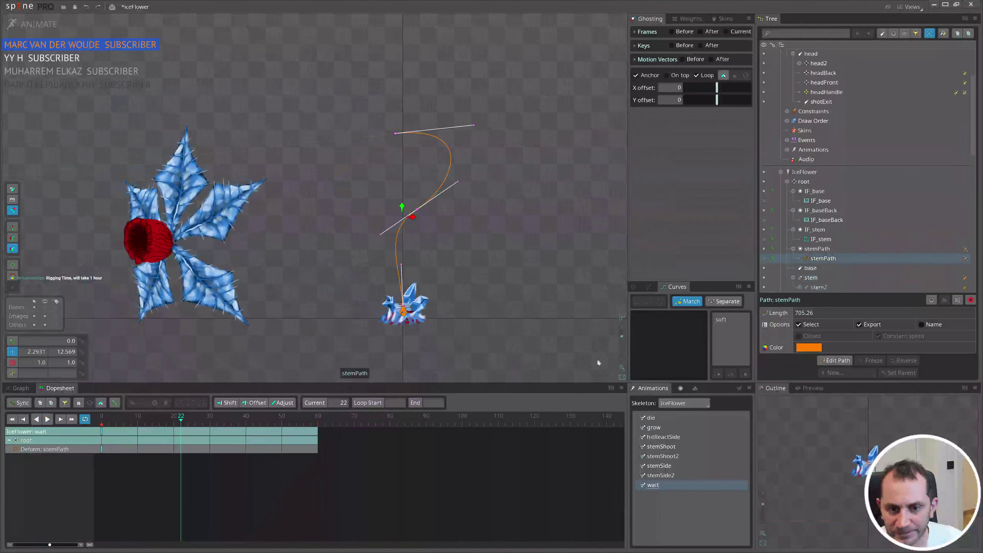
click(653, 427)
key(d)
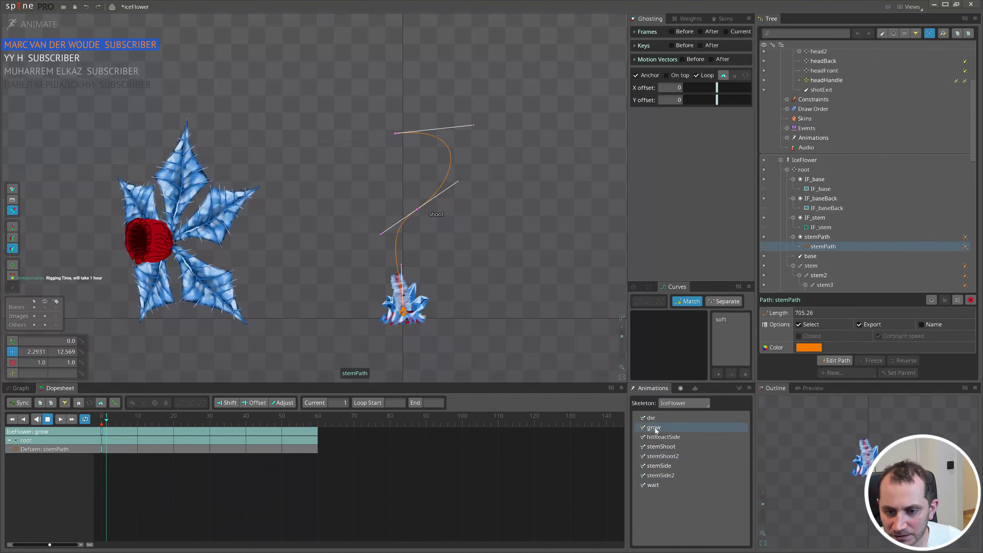
key(Escape)
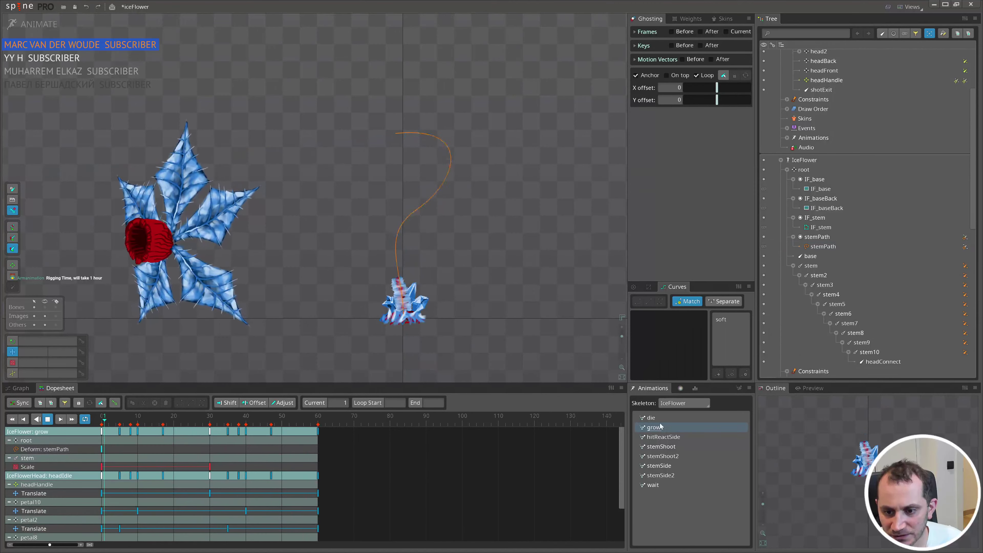
- Preview the IceFlower skeleton's die, hitReactSide, stemSide, stemSide2 and stemShoot2 animations to examine how the stem bends
click(659, 418)
click(672, 442)
click(670, 437)
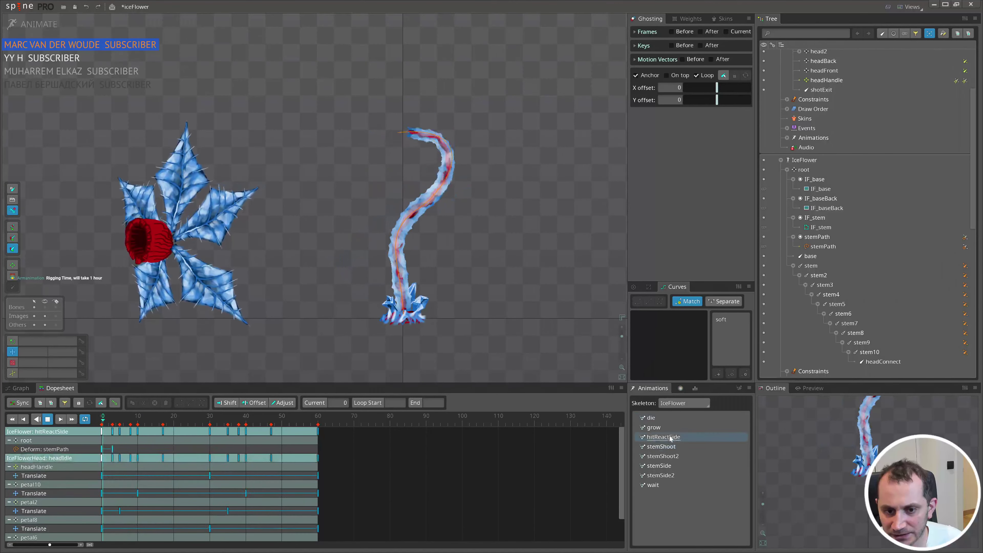
click(662, 456)
click(662, 466)
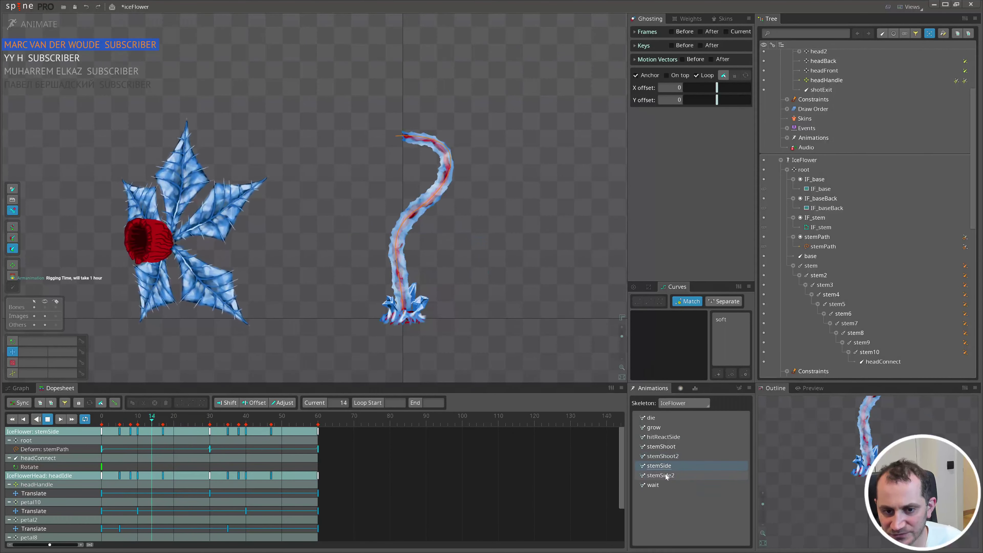
click(673, 474)
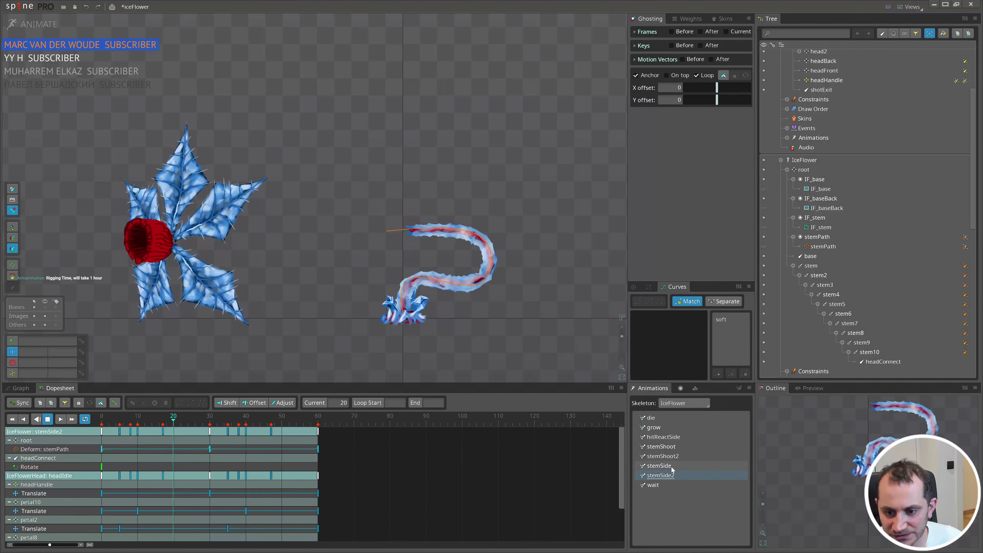
click(681, 466)
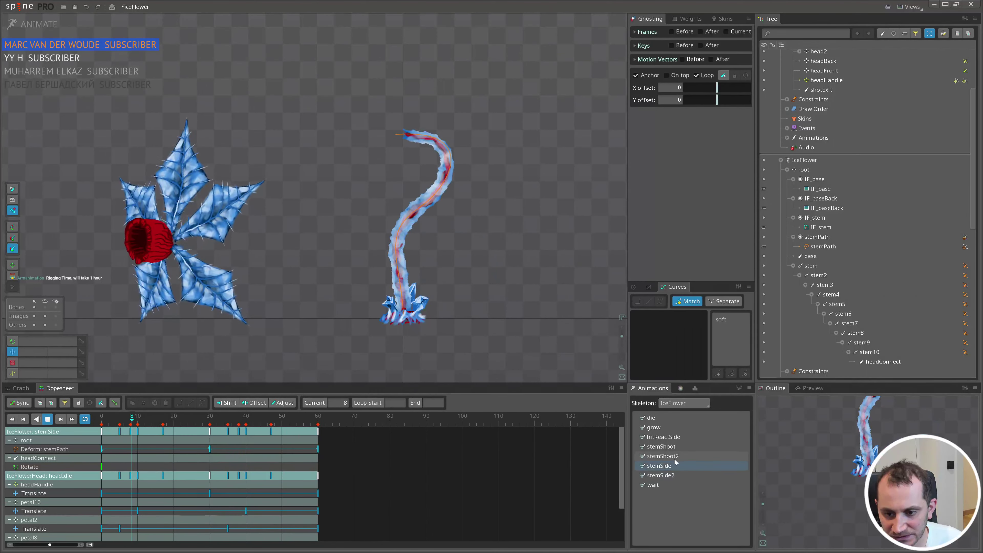
click(674, 458)
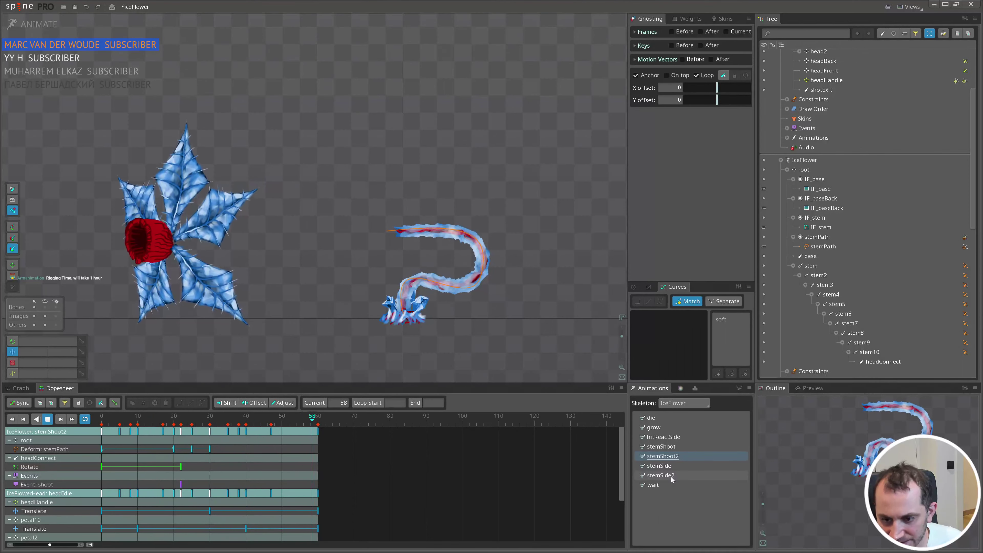
key(d)
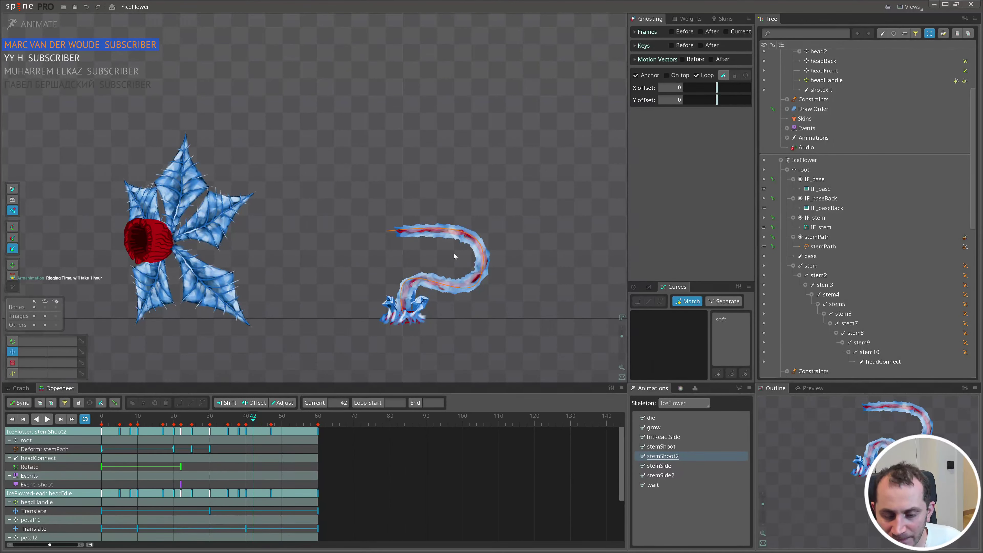
scroll(347, 273, down, 1)
drag(347, 274, 377, 265)
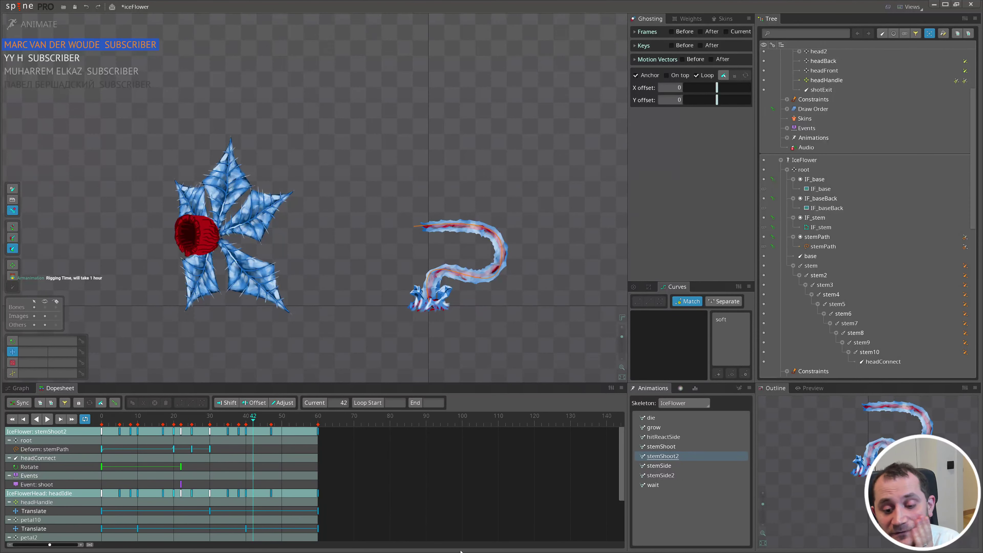
- Return to the imagesIceFlowerNew project and convert the IF_stem region into a mesh
click(934, 4)
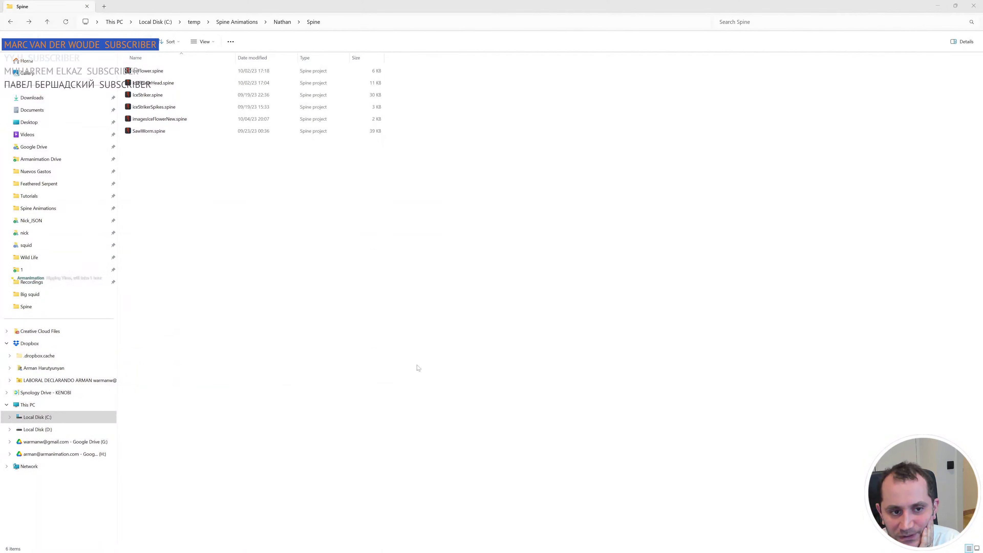
mouse_move(455, 550)
click(467, 503)
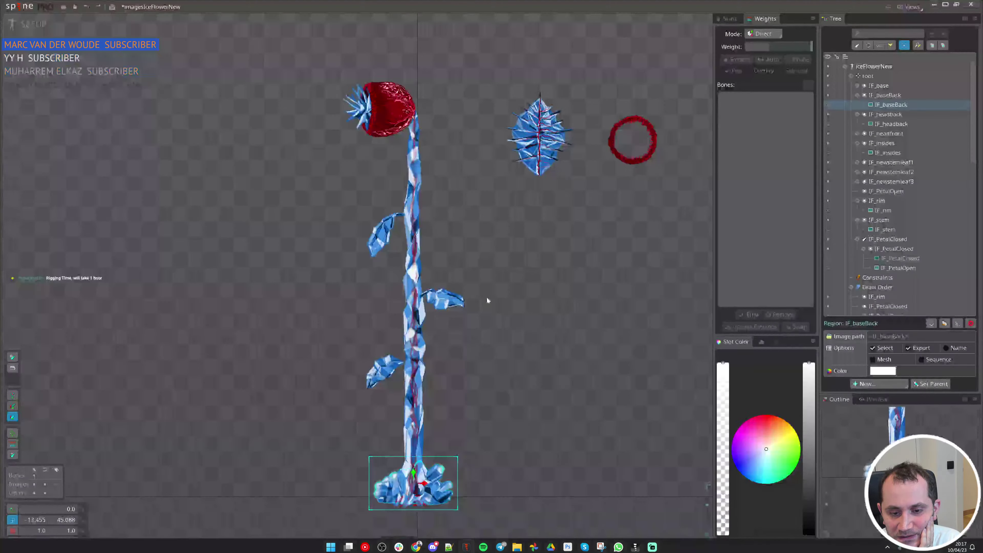
click(423, 263)
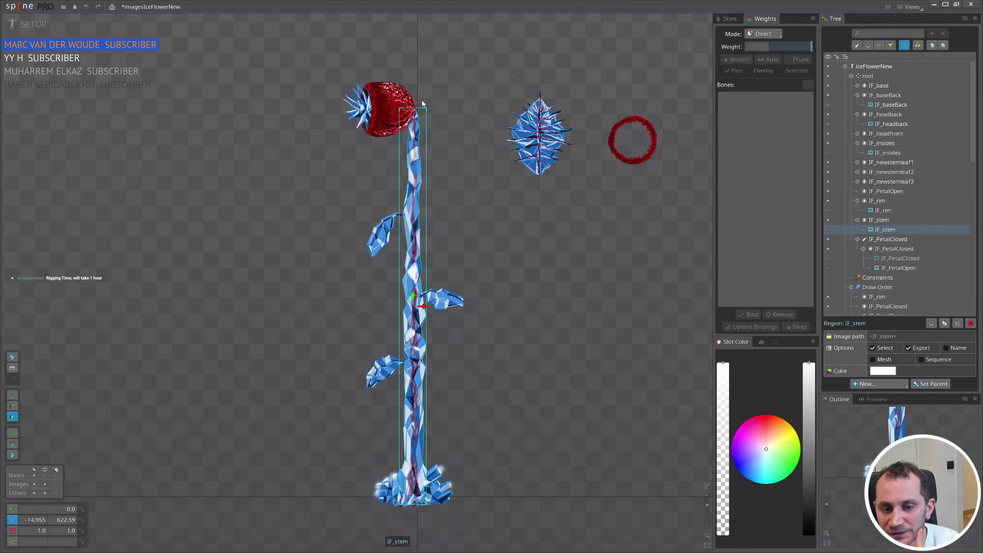
click(873, 359)
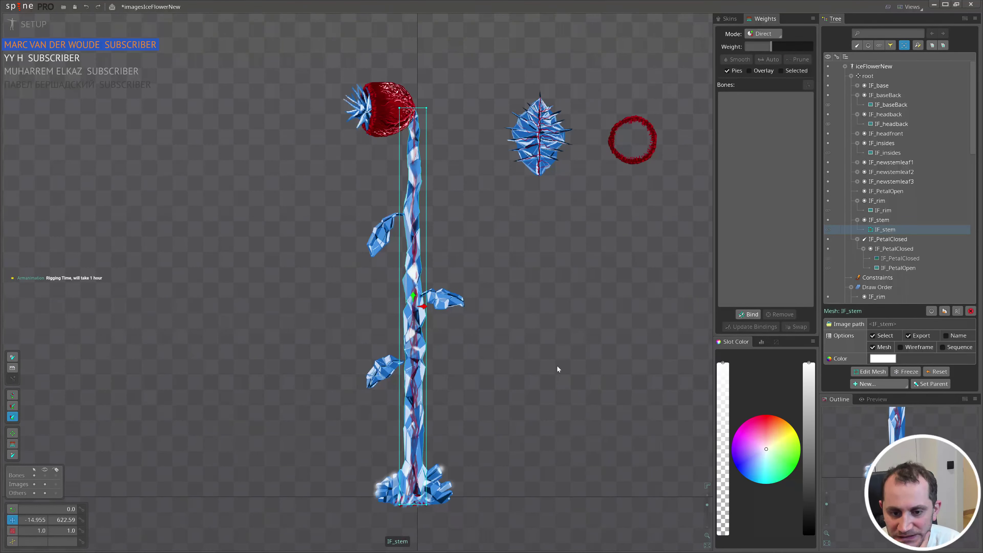
- Open the IF_stem mesh for editing and generate evenly spaced vertices along the stem until it has 20
click(869, 372)
click(86, 520)
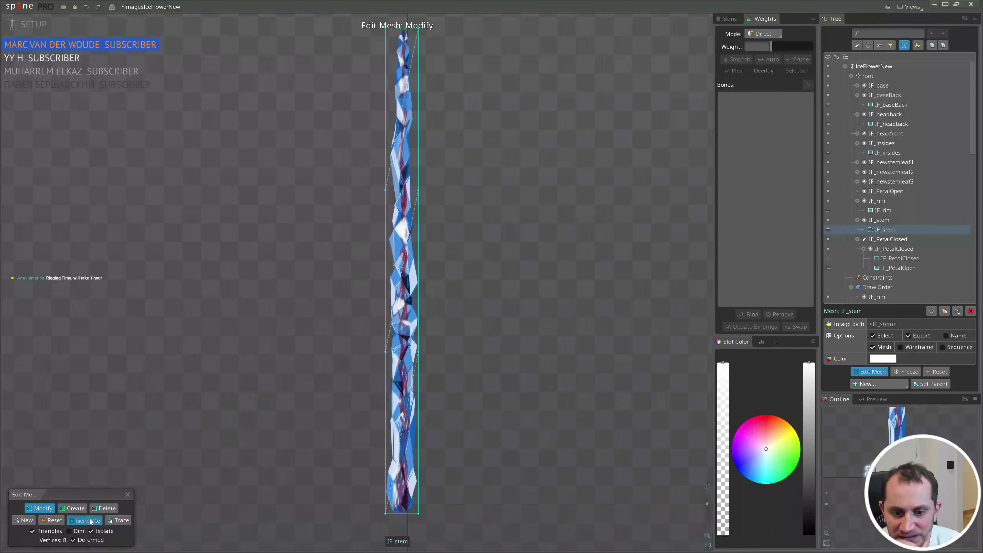
click(90, 519)
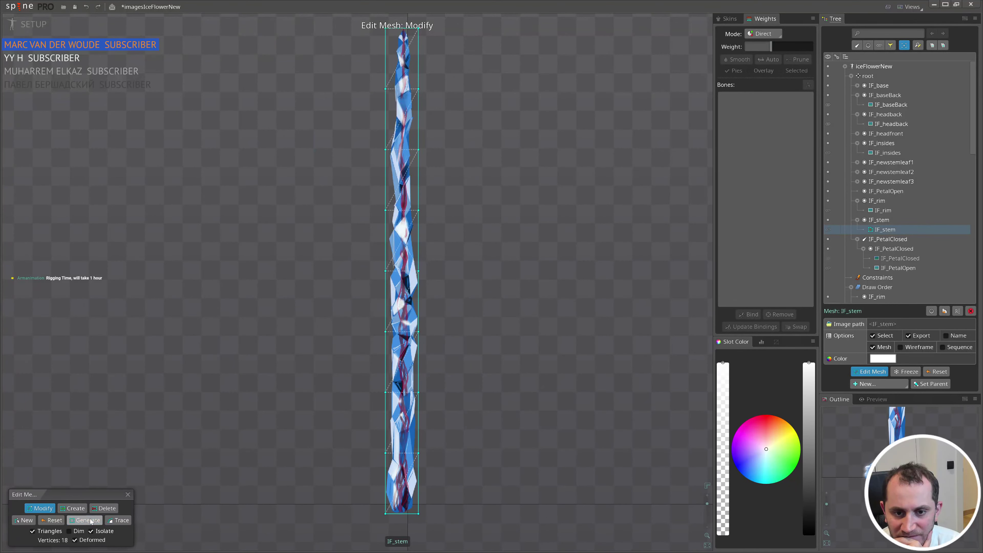
click(90, 520)
scroll(468, 381, down, 1)
drag(468, 381, 444, 402)
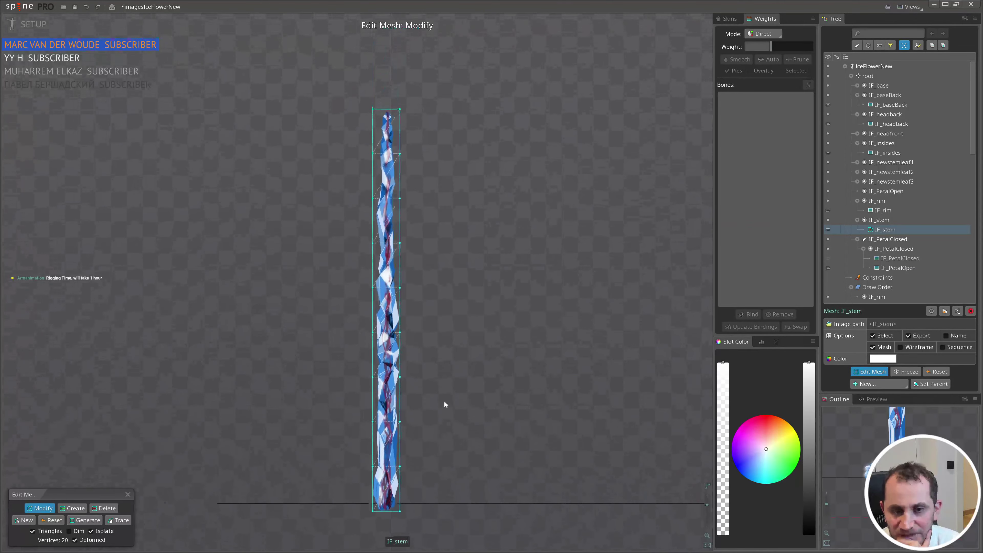
scroll(444, 404, up, 1)
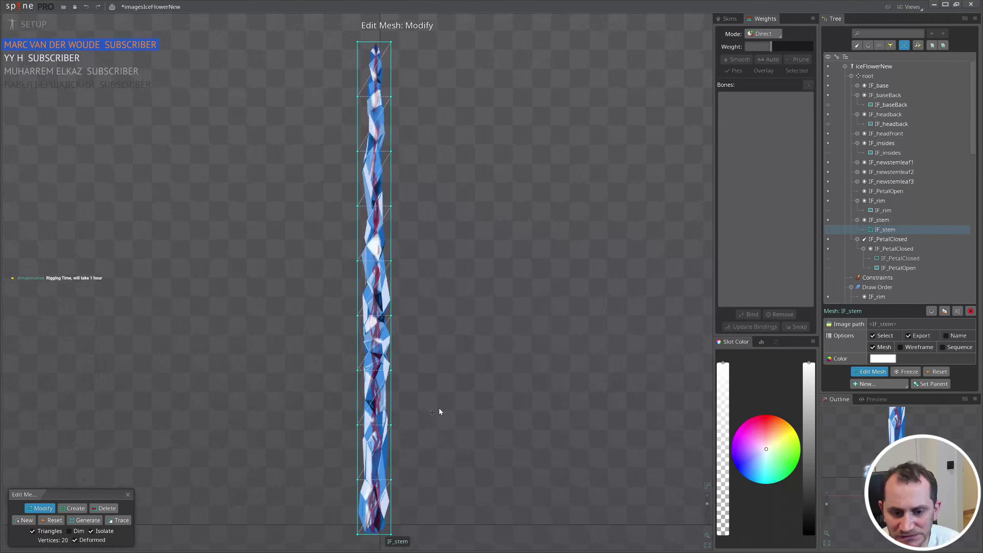
- Finish editing the IF_stem mesh and examine how the stem, leaves and head of the whole flower fit together
click(128, 494)
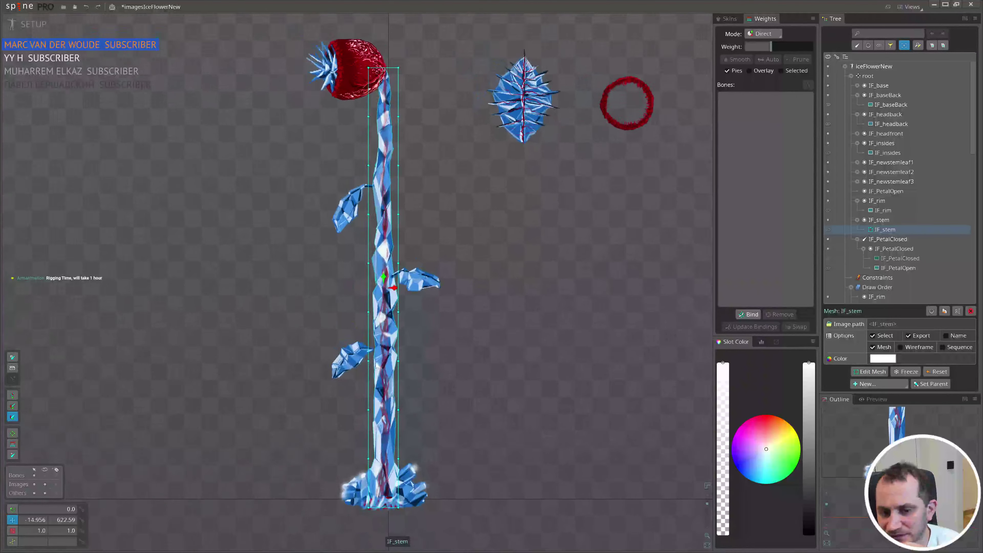
scroll(376, 365, up, 1)
scroll(342, 188, up, 1)
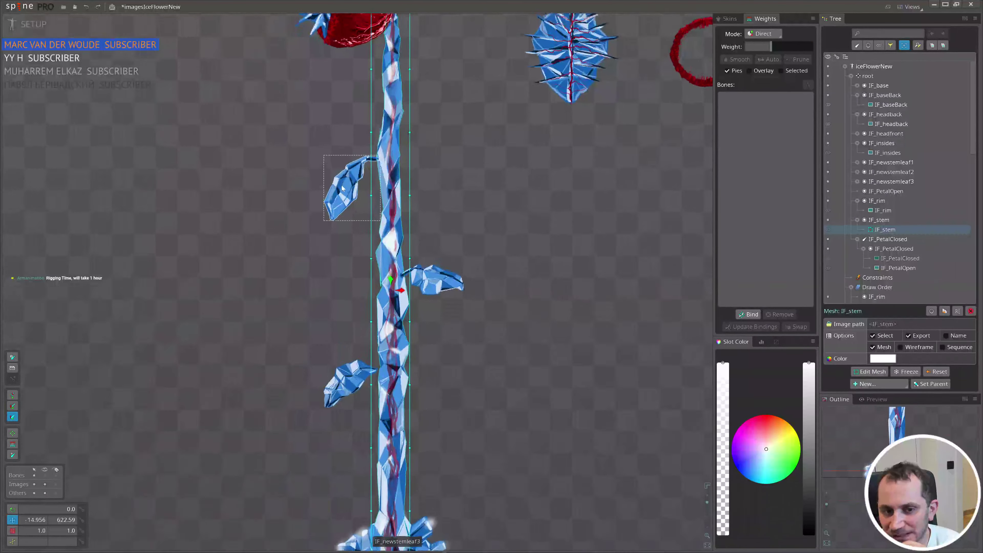
scroll(342, 189, up, 1)
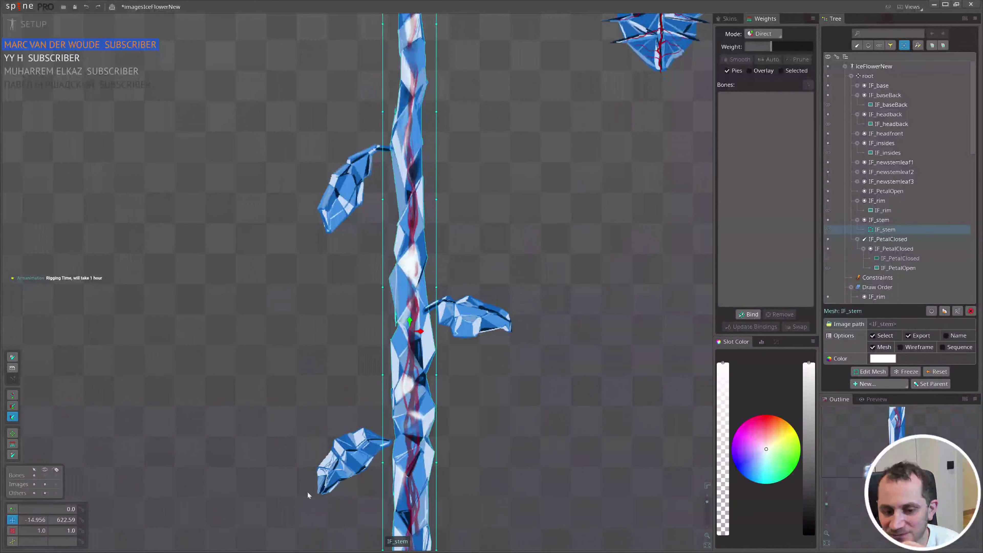
scroll(555, 382, down, 3)
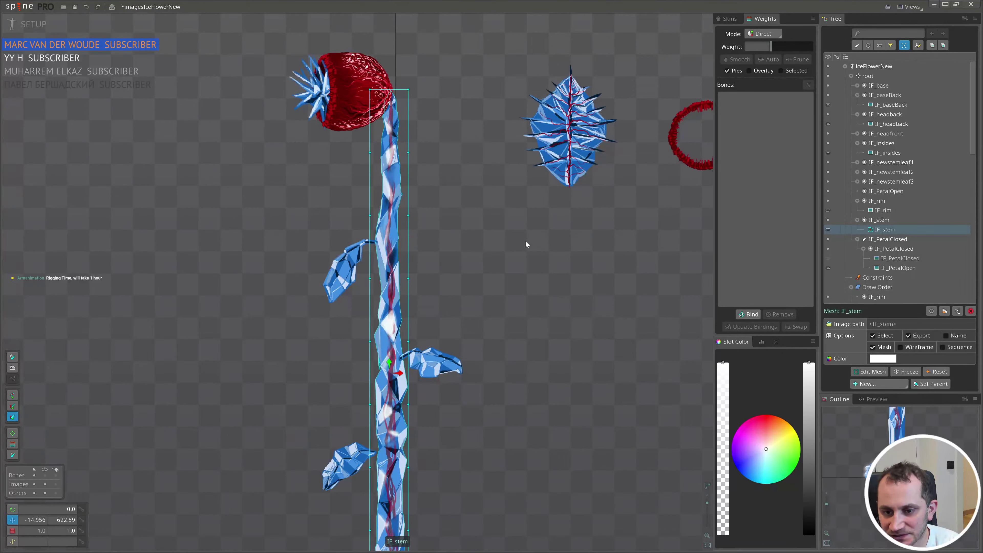
scroll(525, 244, down, 2)
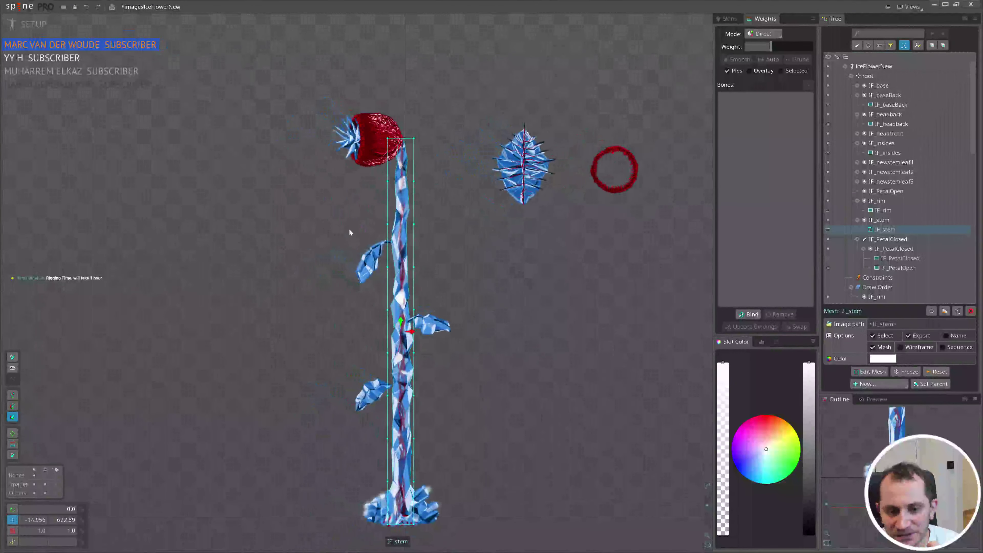
scroll(406, 194, up, 1)
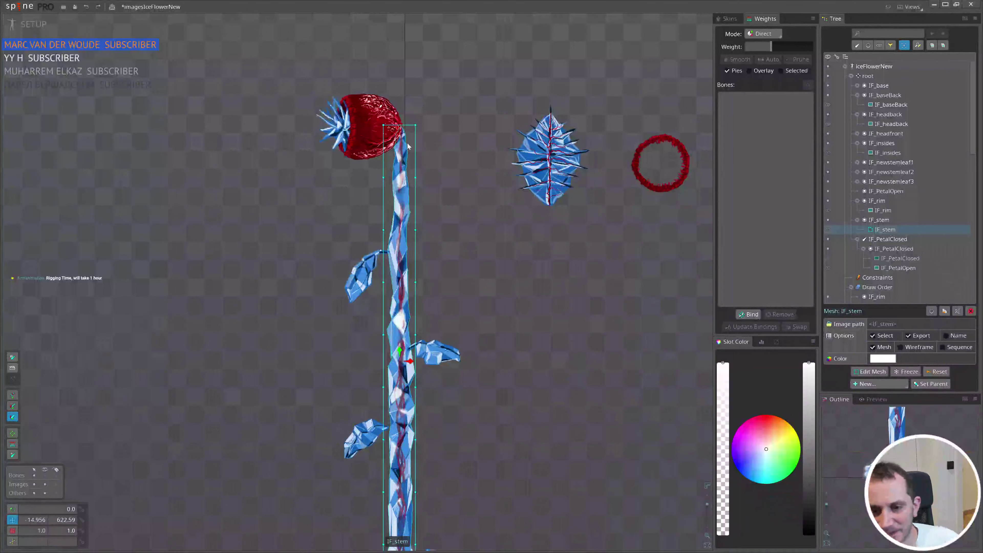
drag(521, 266, 536, 241)
scroll(537, 240, down, 1)
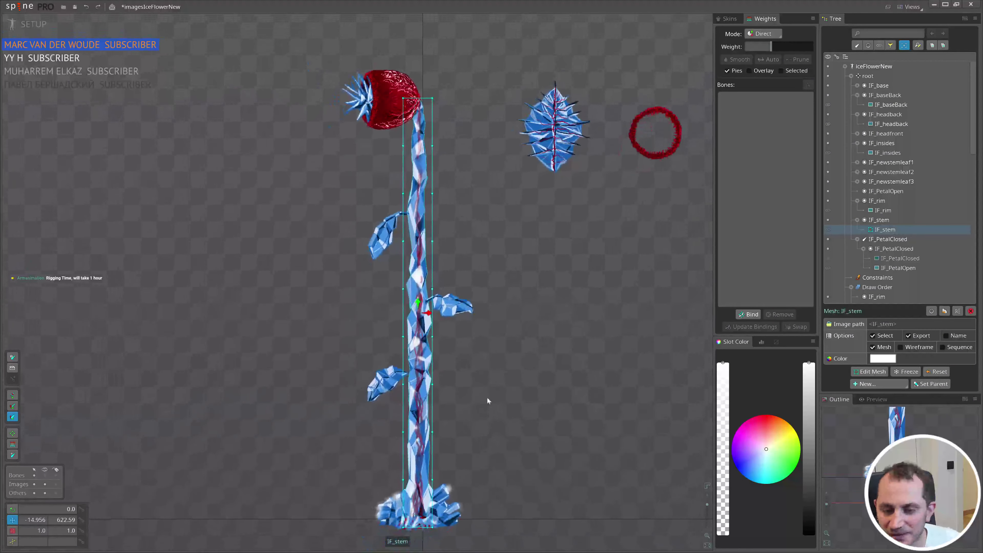
drag(487, 401, 479, 398)
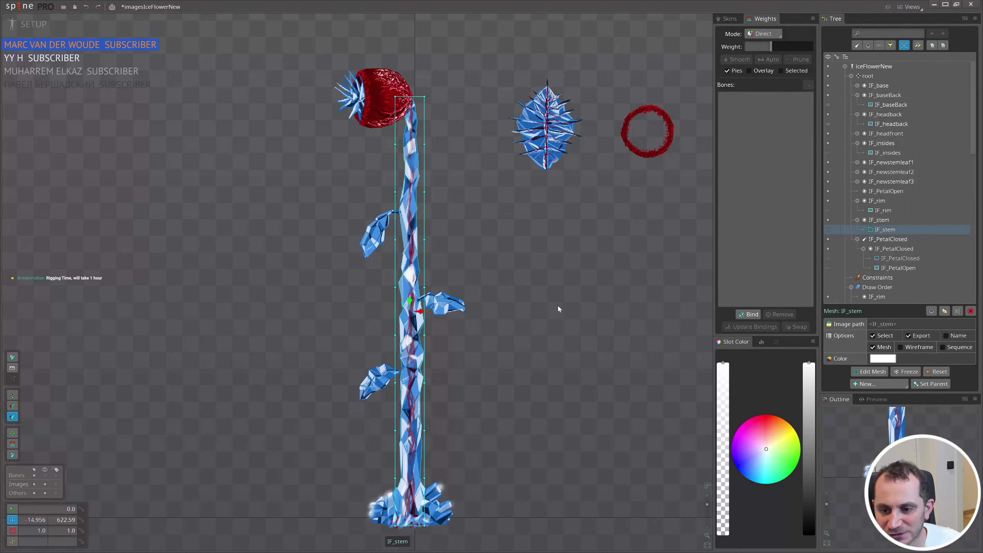
drag(598, 334, 574, 297)
scroll(575, 298, down, 1)
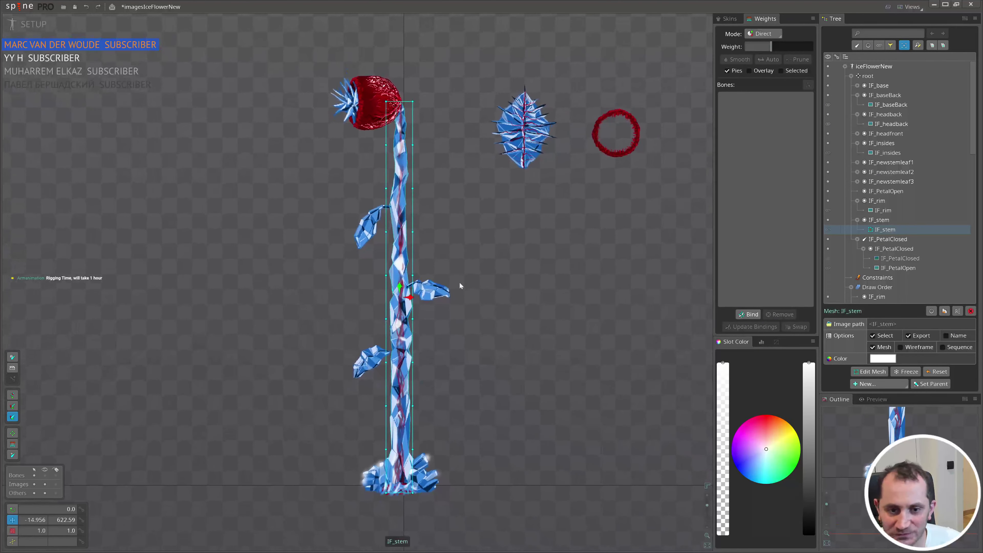
scroll(419, 263, up, 3)
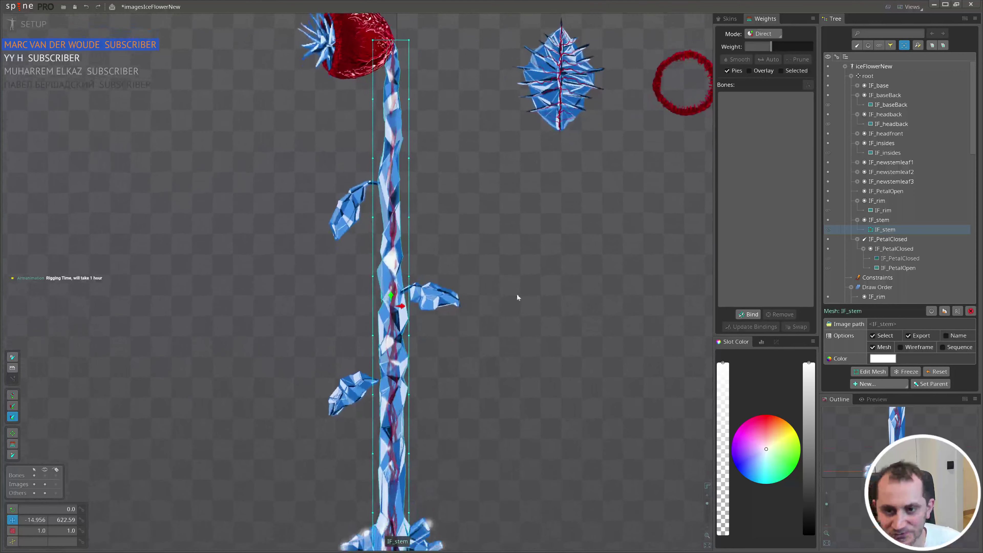
drag(410, 193, 469, 243)
scroll(445, 229, up, 2)
scroll(470, 246, down, 2)
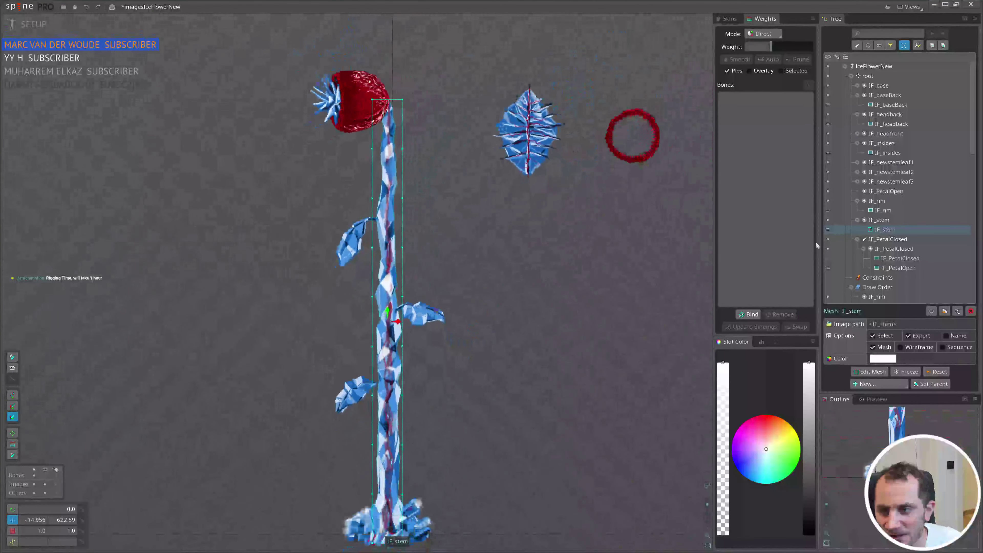
- Create a new bone under root and name it container
click(883, 77)
click(893, 372)
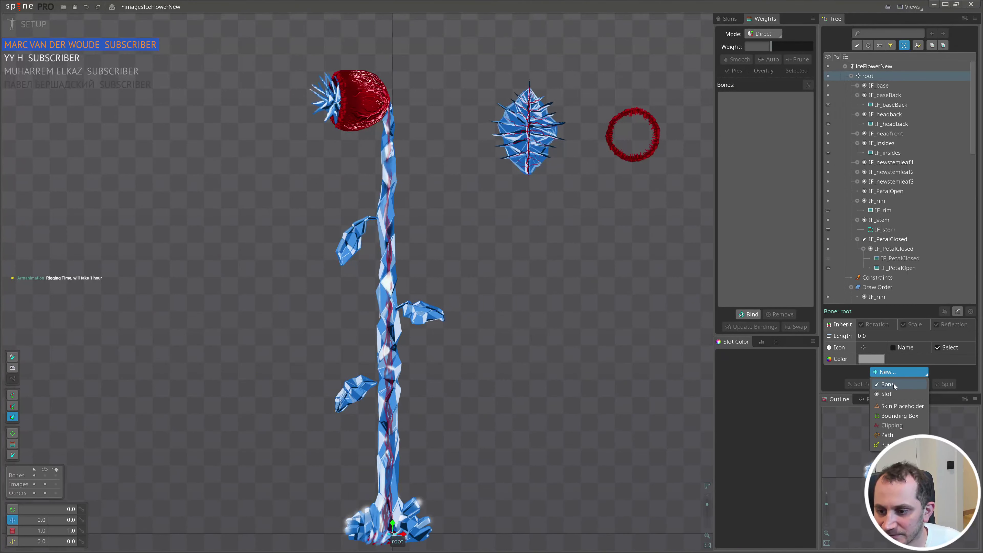
click(907, 384)
double_click(872, 239)
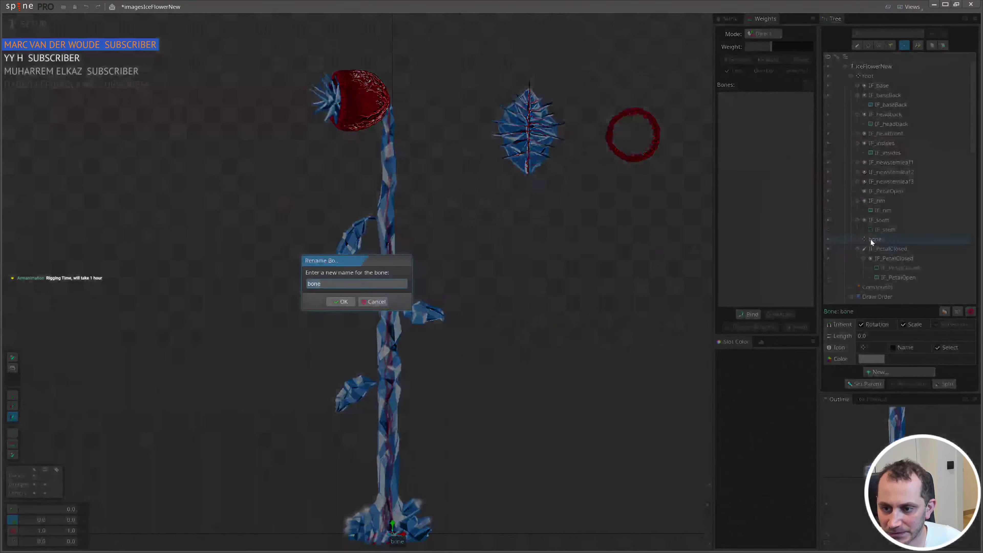
text(container)
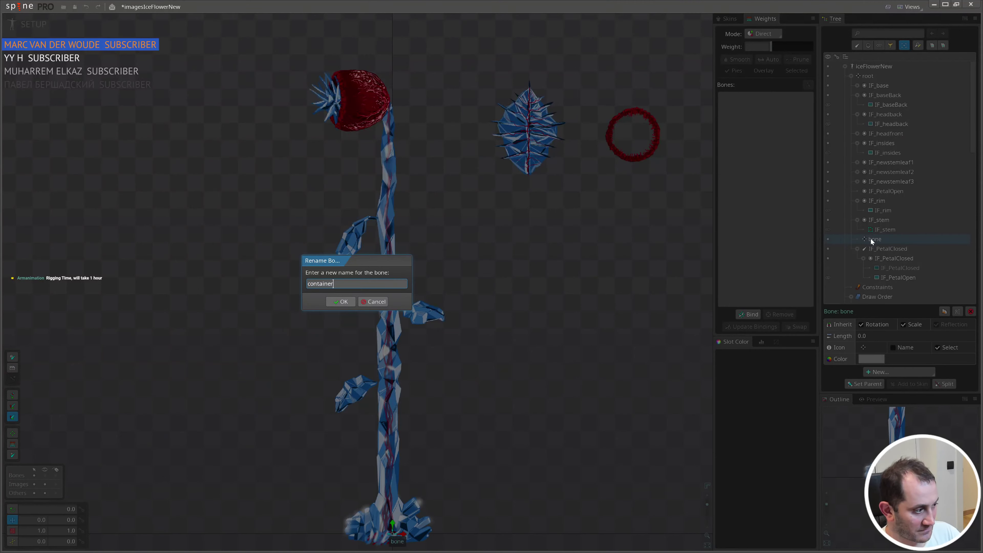
key(Return)
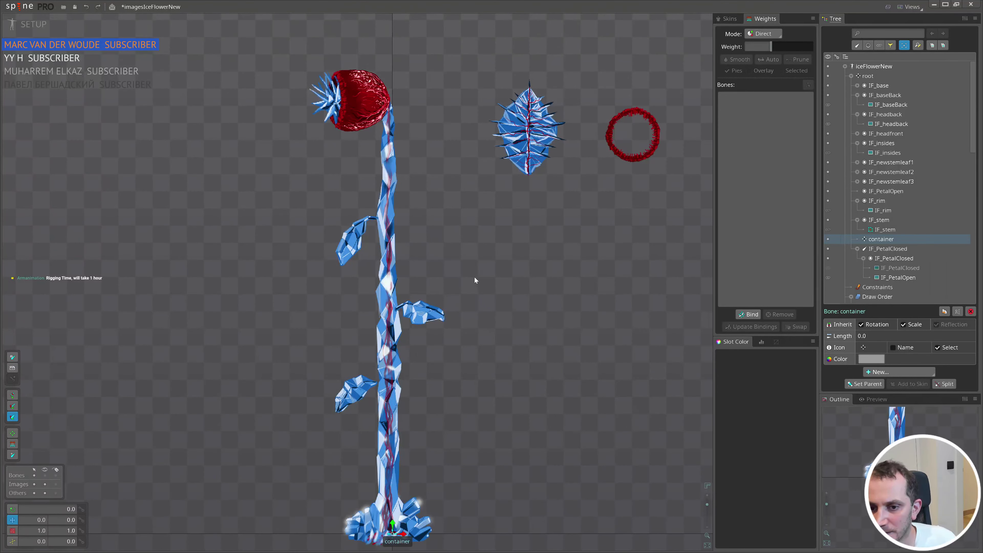
- Move all the IF_ slots and the IF_PetalClosed bone from root under the container bone, and save the project
scroll(658, 262, down, 2)
click(851, 76)
click(851, 76)
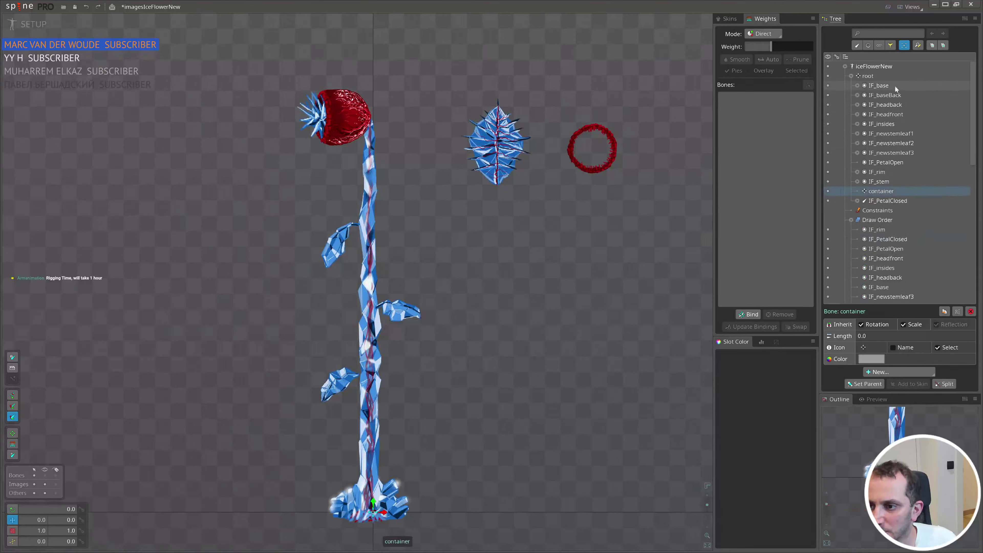
click(890, 85)
shift+click(884, 181)
drag(884, 181, 875, 86)
click(877, 195)
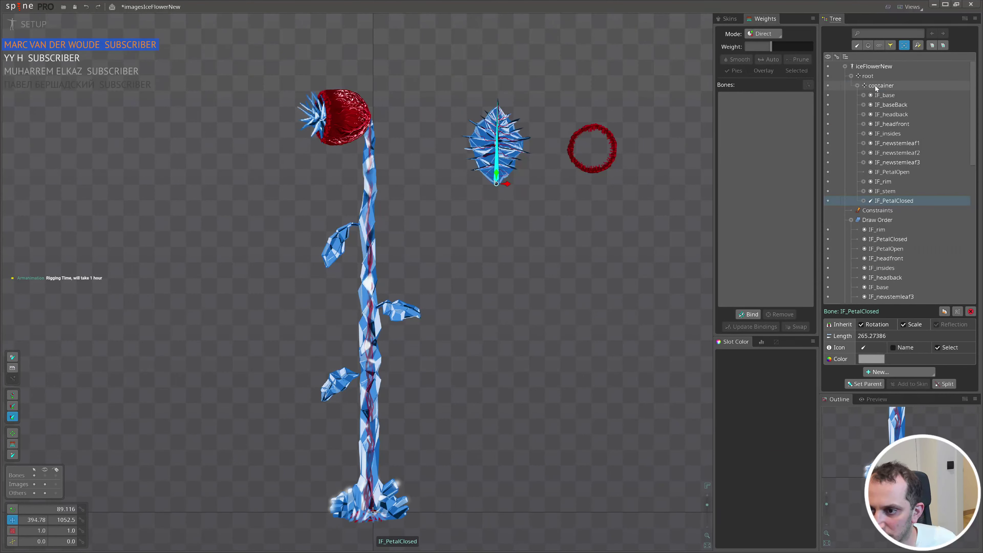
click(874, 86)
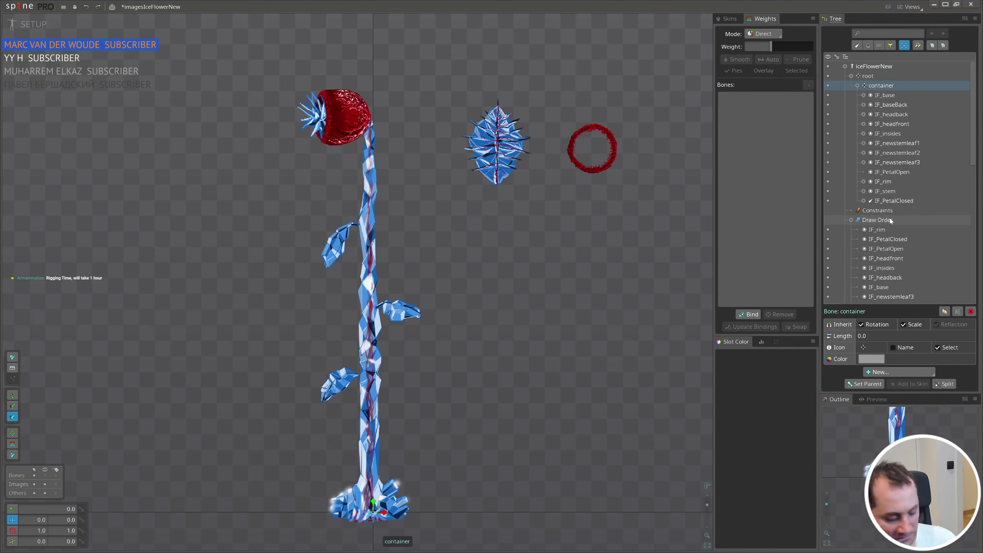
click(892, 201)
key(ctrl+s)
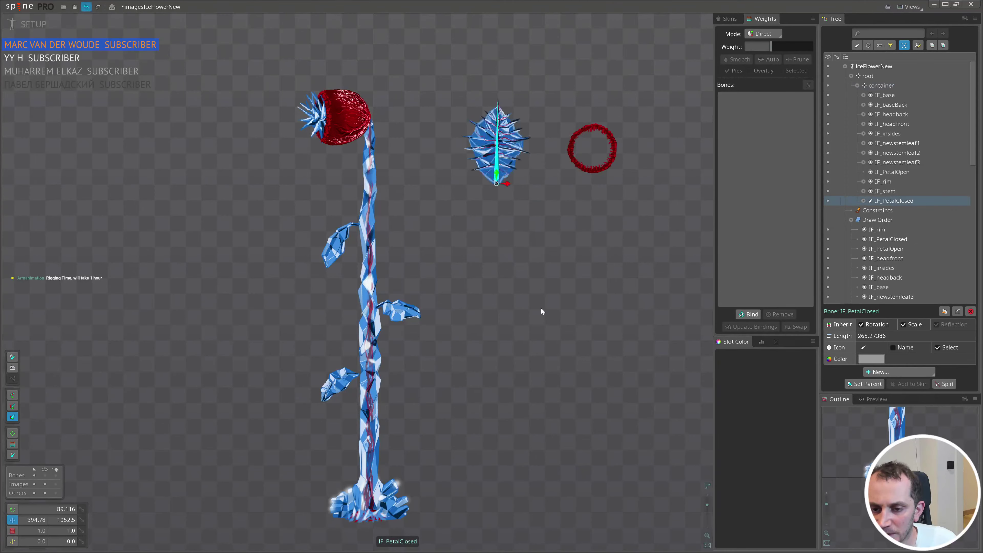
- Switch between the IF_PetalClosed and IF_PetalOpen images to compare them, and examine the open petal up close
scroll(541, 308, up, 6)
click(559, 344)
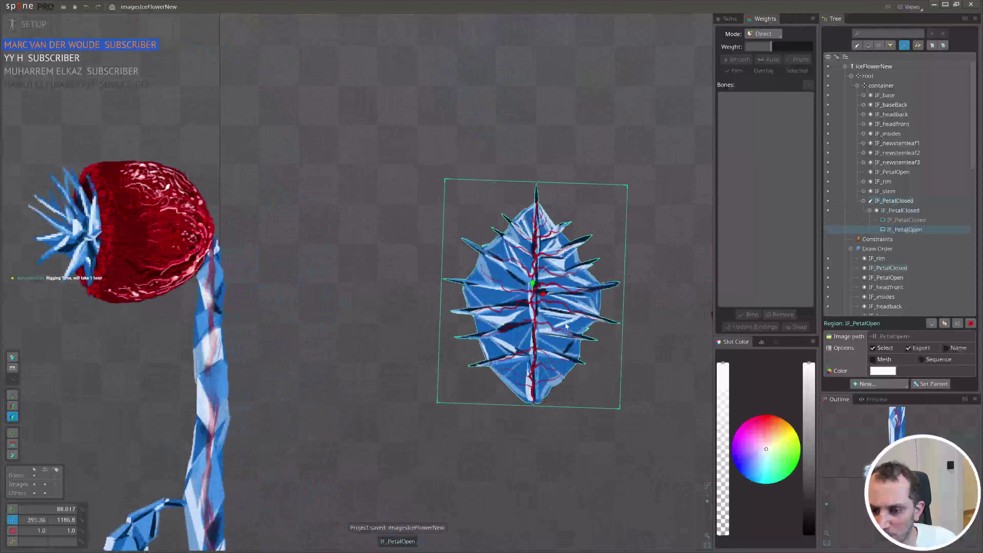
click(828, 220)
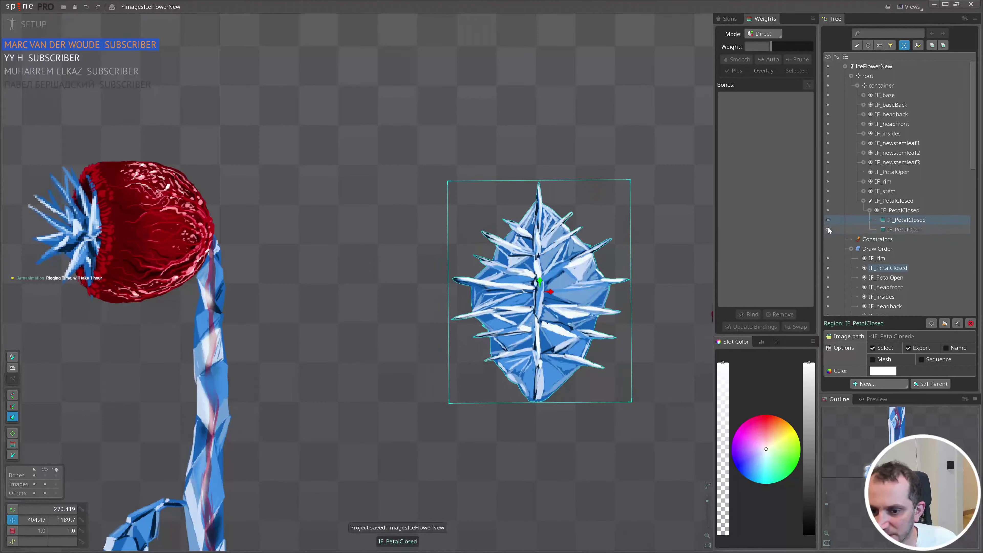
click(828, 229)
click(828, 220)
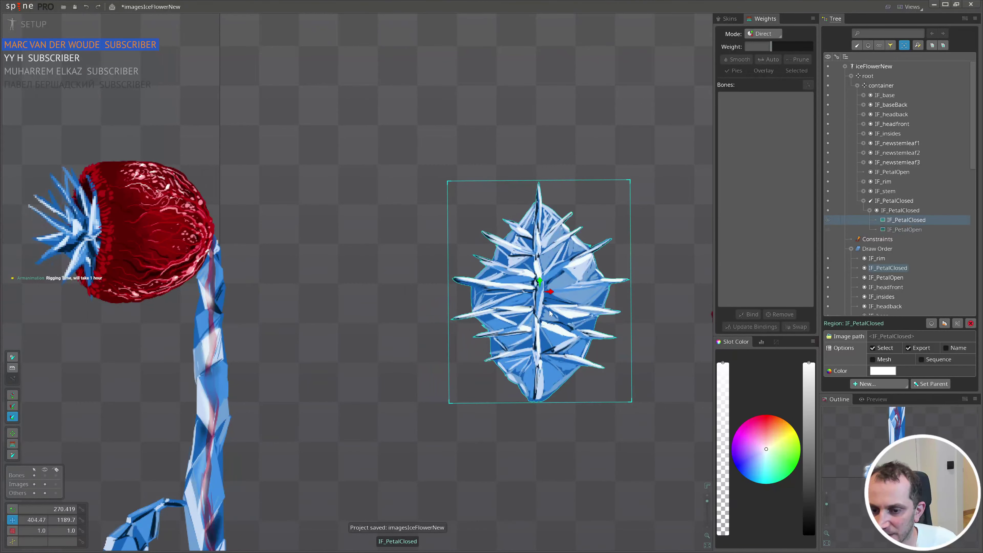
scroll(550, 313, down, 2)
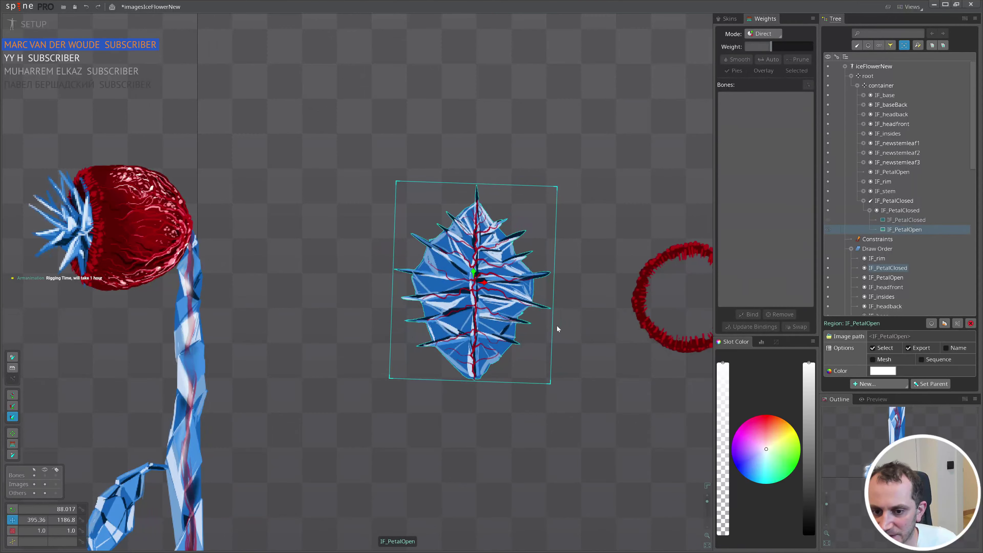
scroll(469, 250, up, 5)
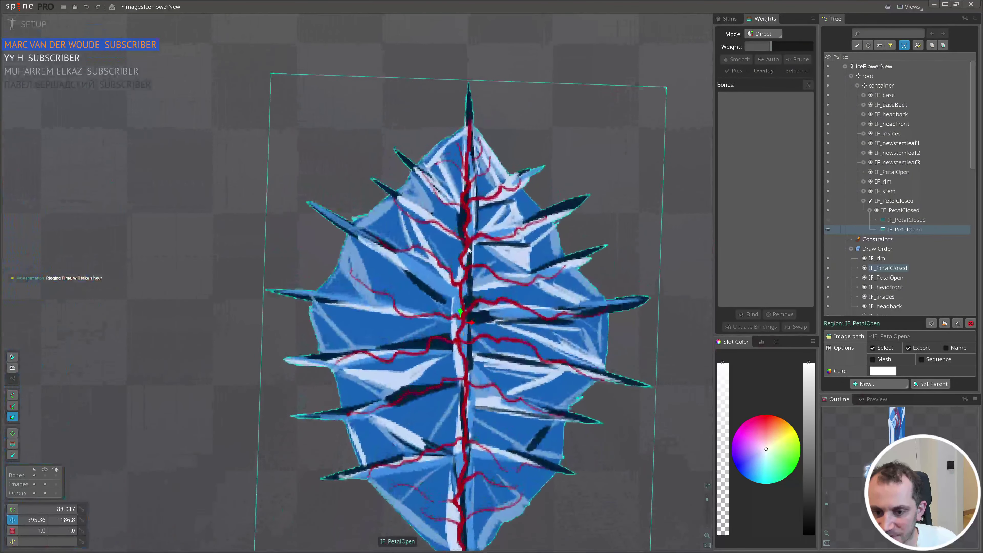
scroll(487, 415, down, 10)
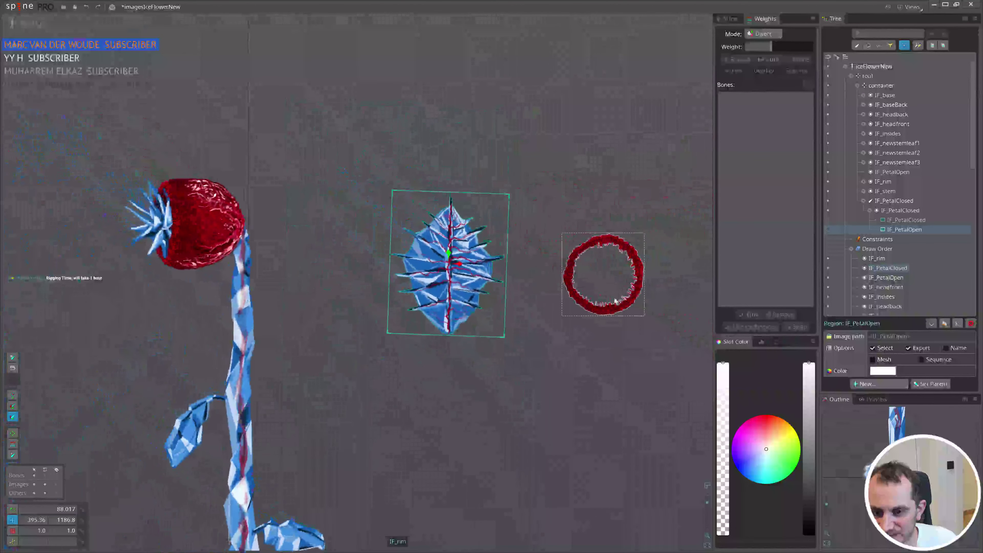
- Examine the IF_rim ring and the IF_headfront region in relation to the rest of the flower
click(615, 301)
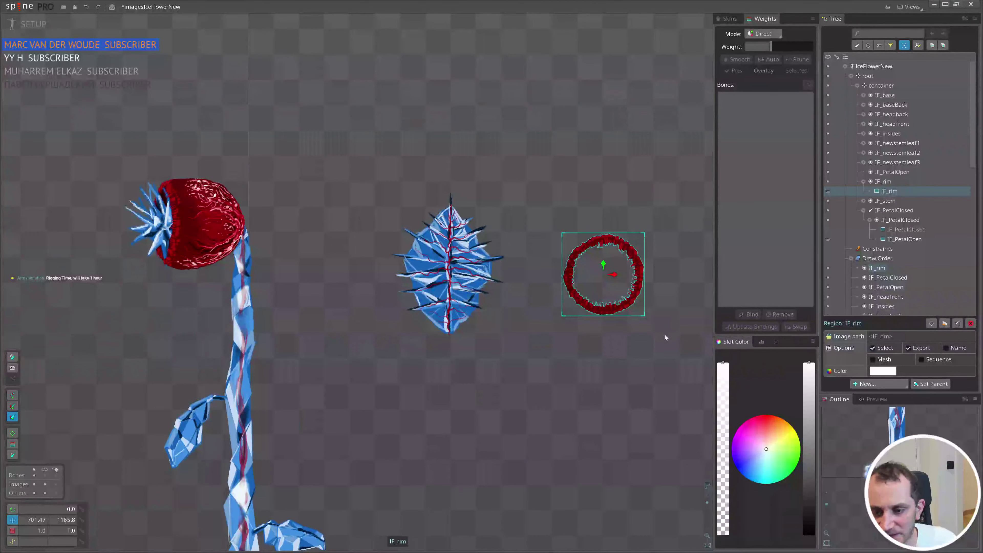
drag(665, 337, 609, 331)
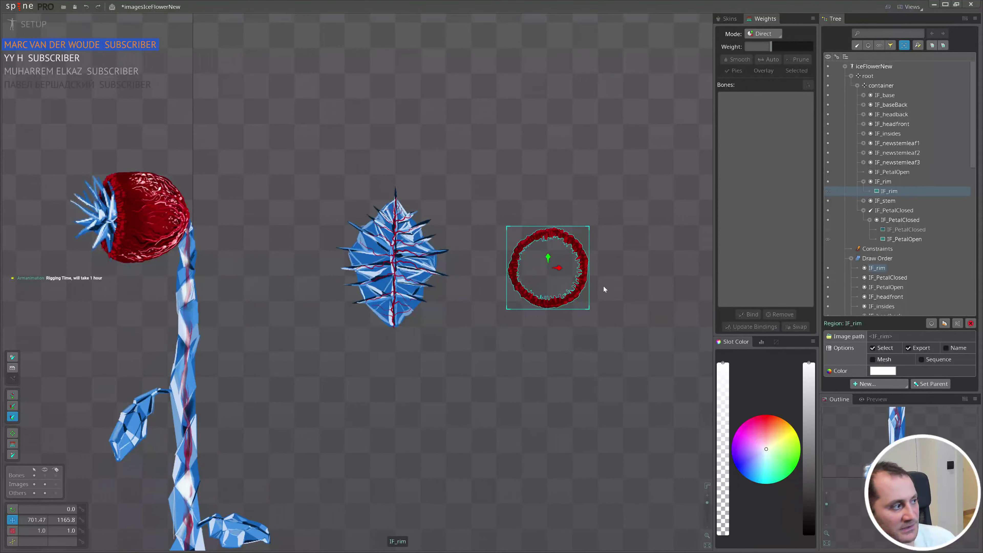
drag(485, 371, 531, 346)
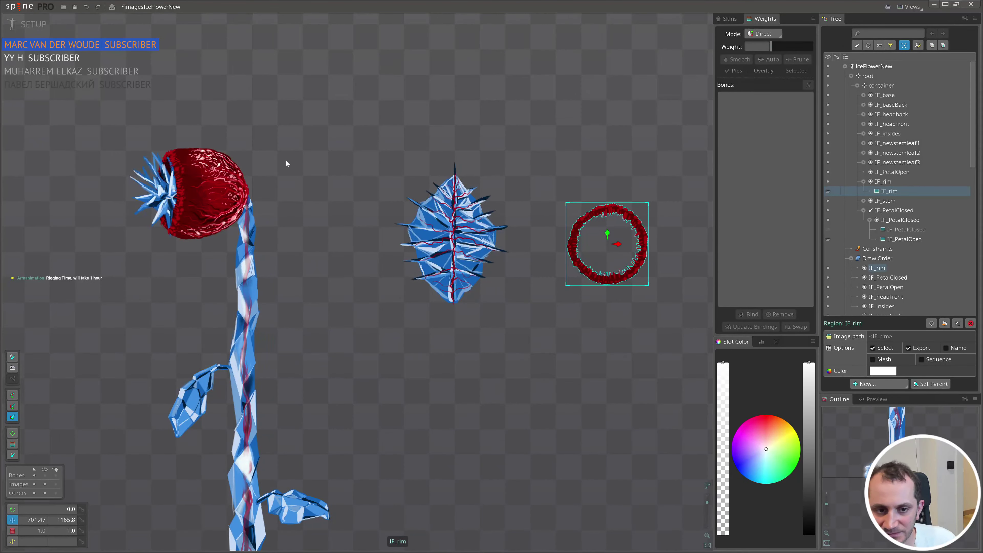
click(237, 172)
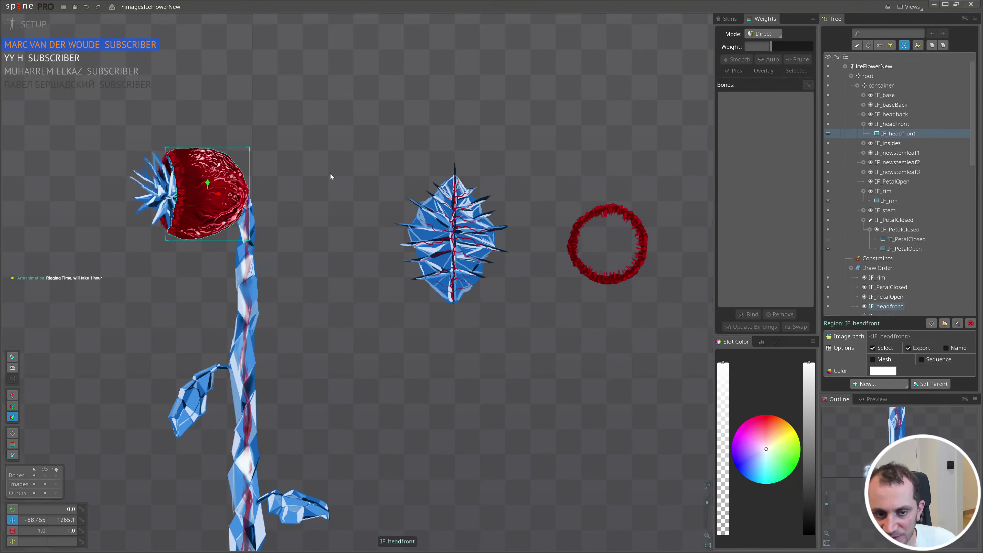
drag(337, 232, 417, 197)
scroll(413, 196, down, 2)
drag(410, 327, 434, 211)
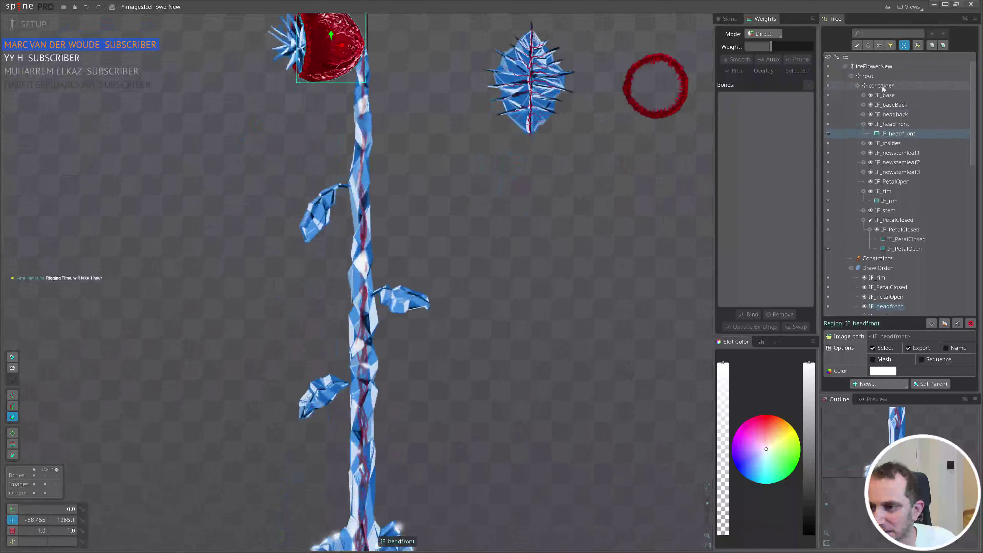
click(883, 86)
click(883, 372)
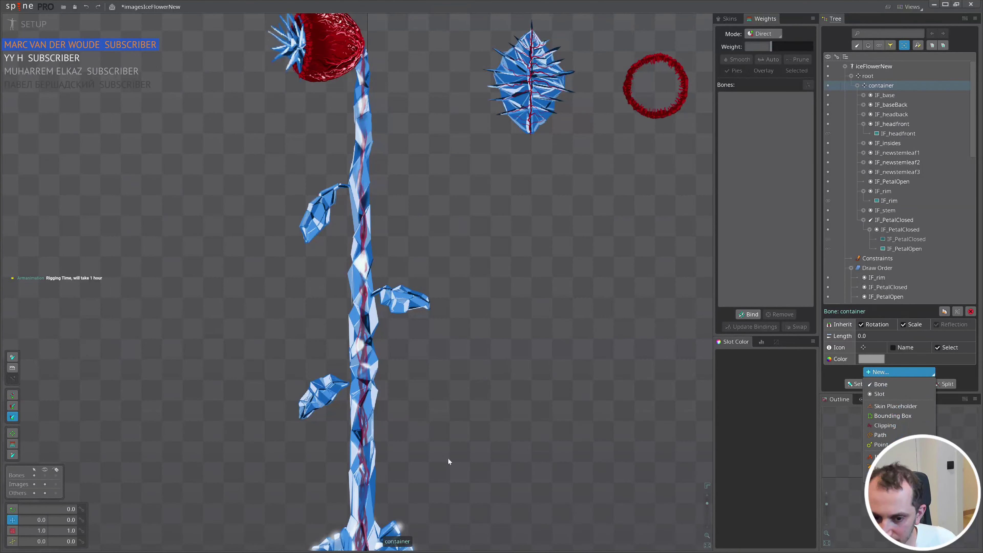
scroll(448, 459, down, 2)
click(880, 384)
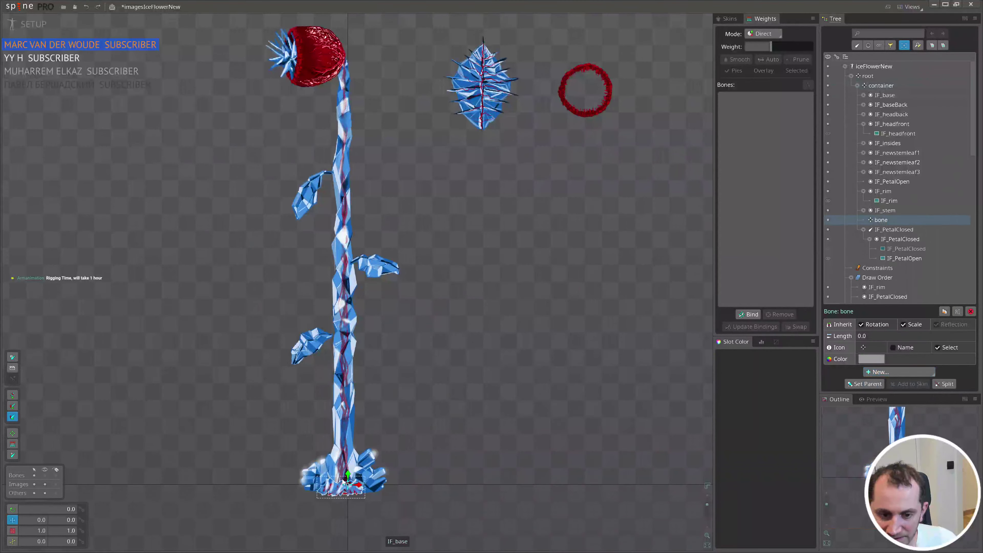
drag(342, 481, 399, 491)
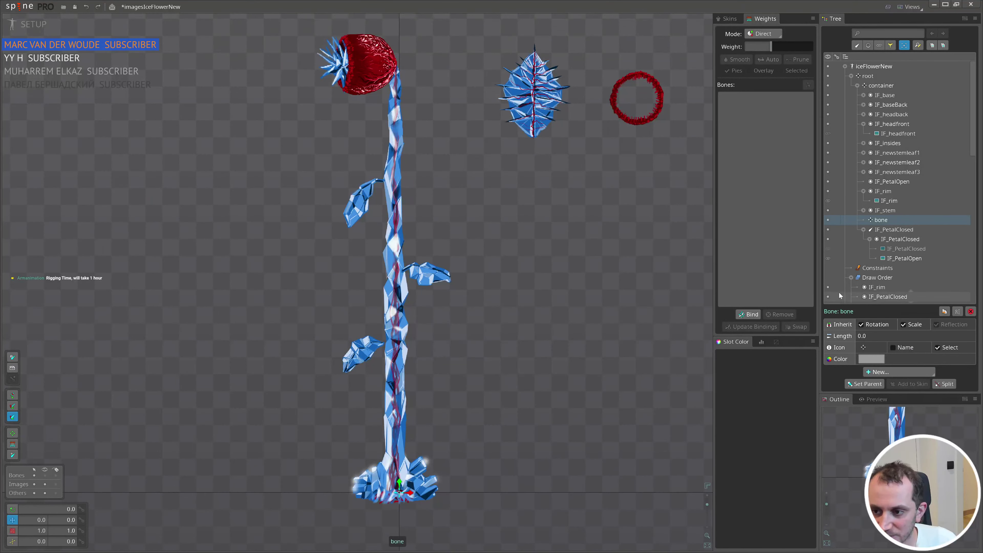
key(Delete)
- Create the IF_stem bone under container, running about 1262 units from the stem's base to its top, with the stem attached
click(881, 86)
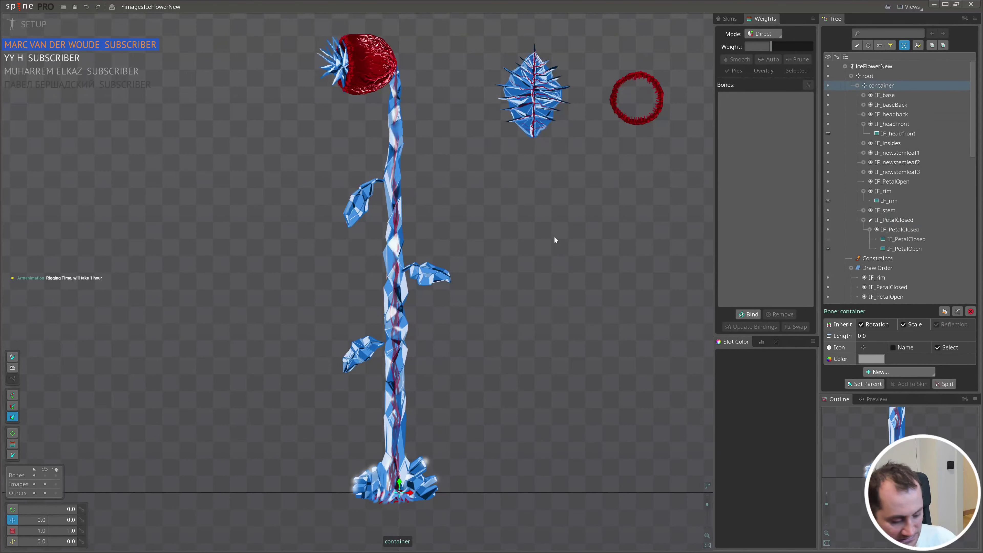
key(v)
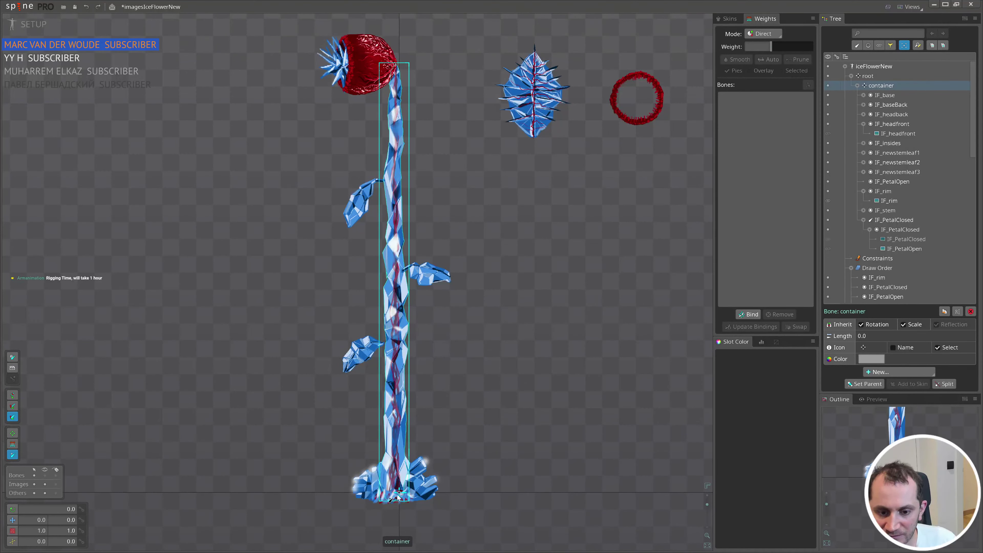
drag(392, 492, 396, 68)
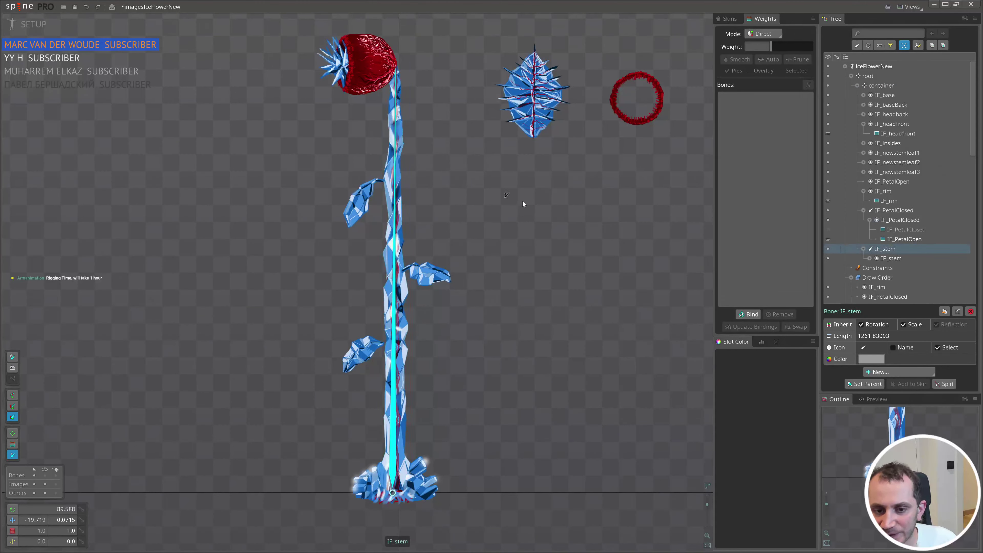
drag(522, 200, 513, 237)
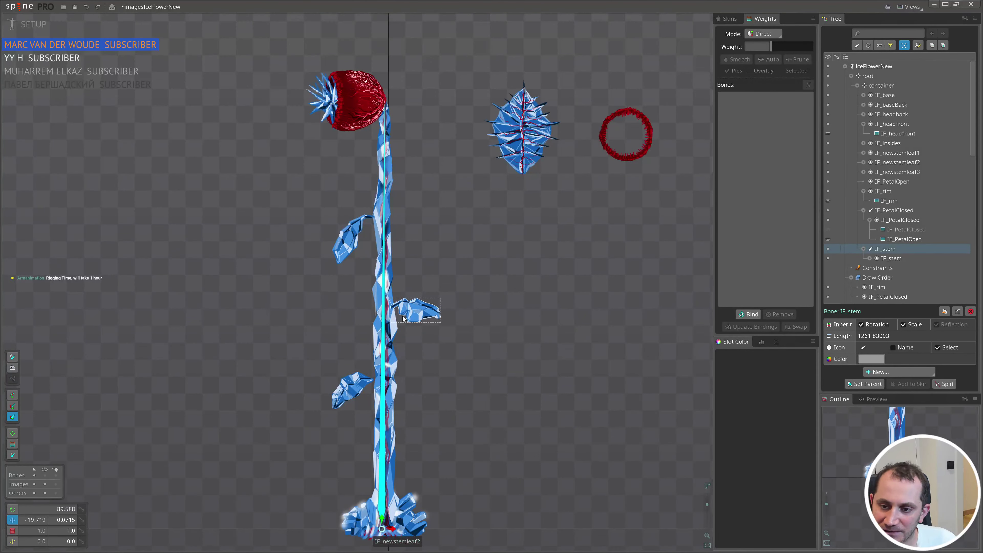
mouse_move(562, 345)
mouse_down()
mouse_move(533, 285)
mouse_move(558, 329)
mouse_up()
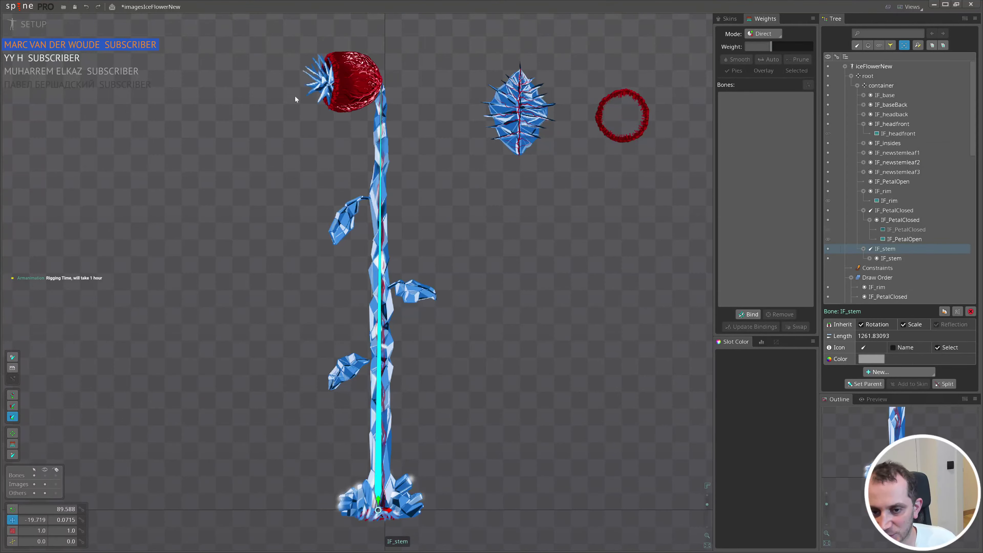
key(ctrl)
key(ctrl)
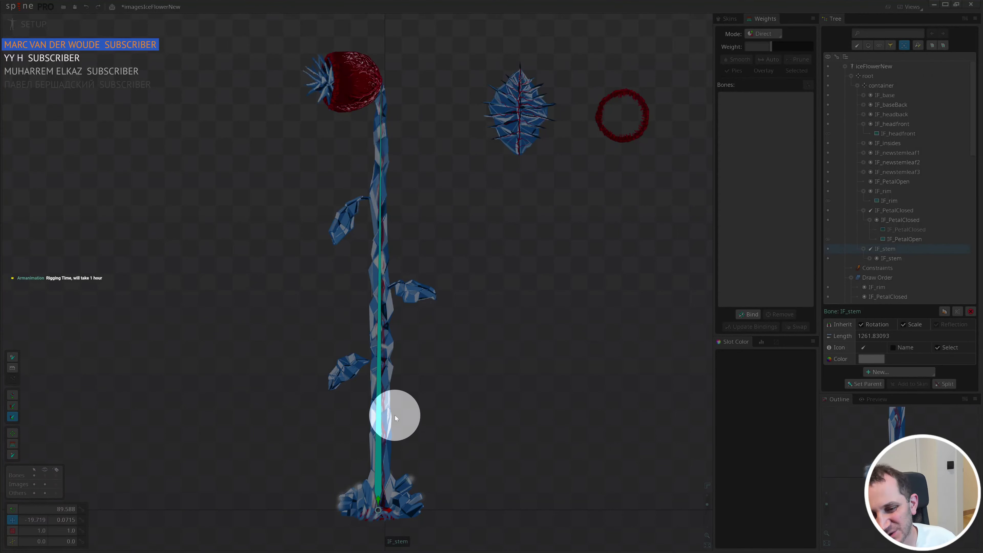
drag(498, 408, 458, 397)
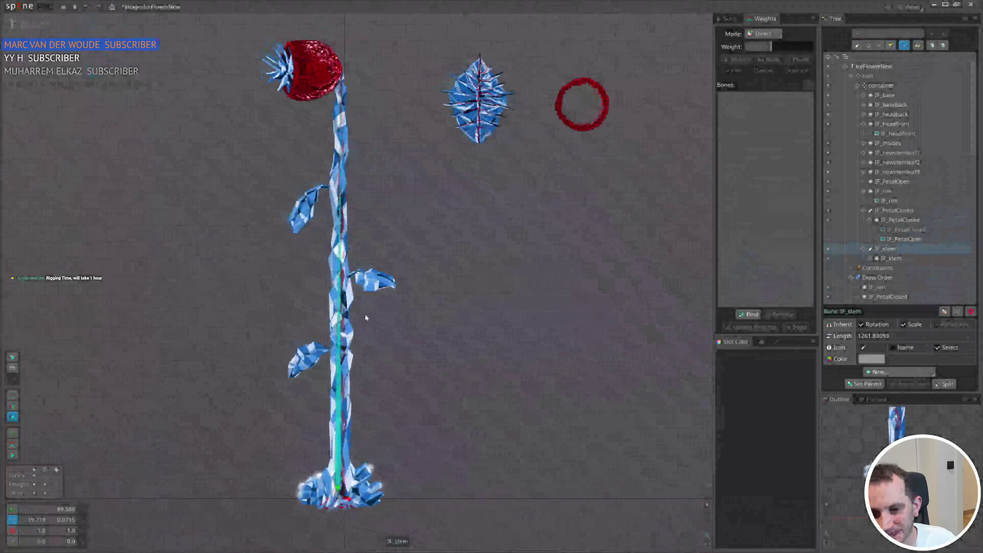
key(space)
click(341, 271)
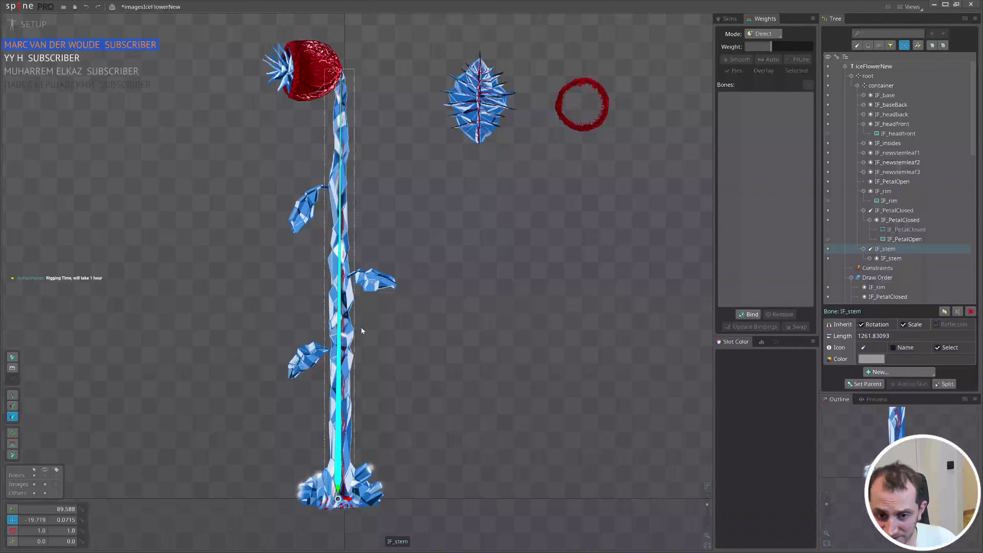
drag(518, 364, 548, 365)
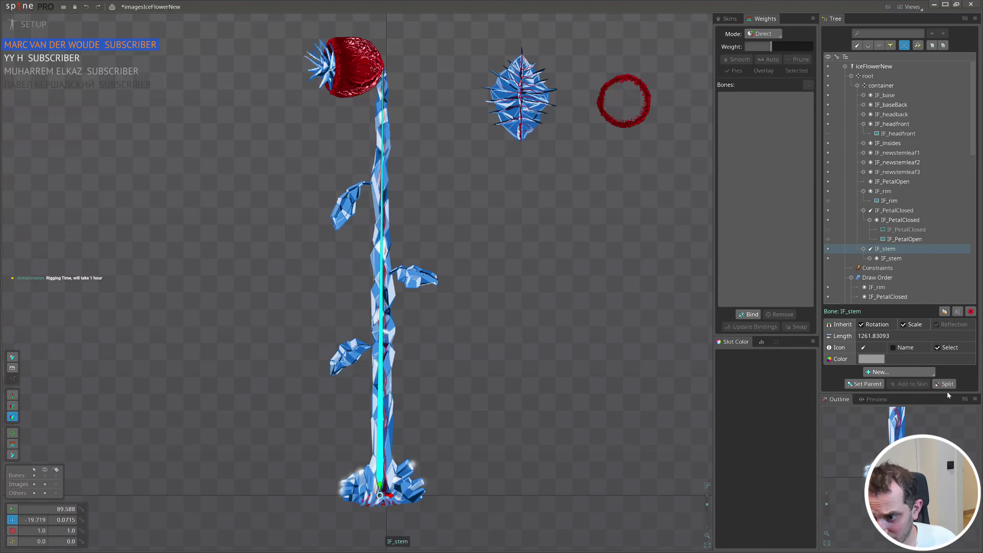
- Split the IF_stem bone into four bones without nesting
click(945, 385)
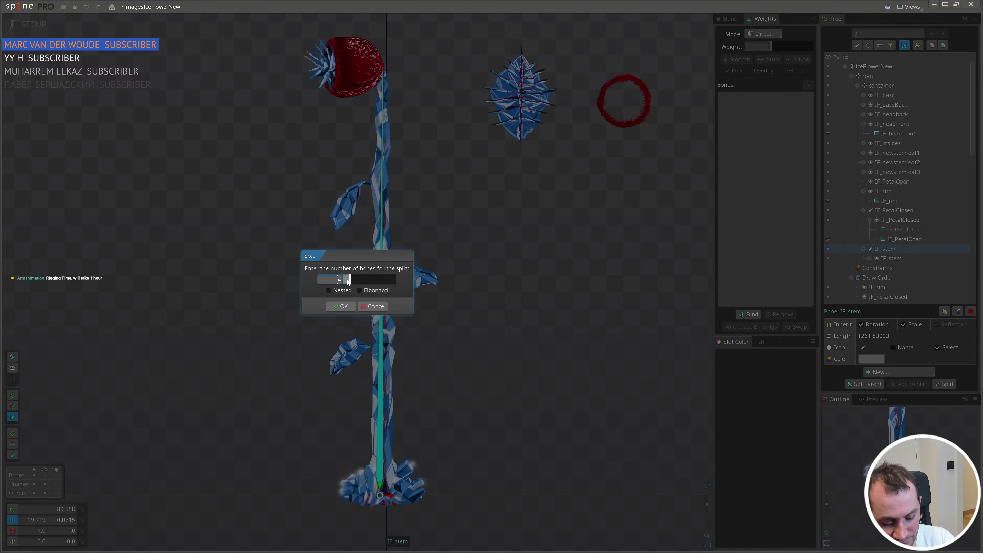
drag(348, 280, 569, 257)
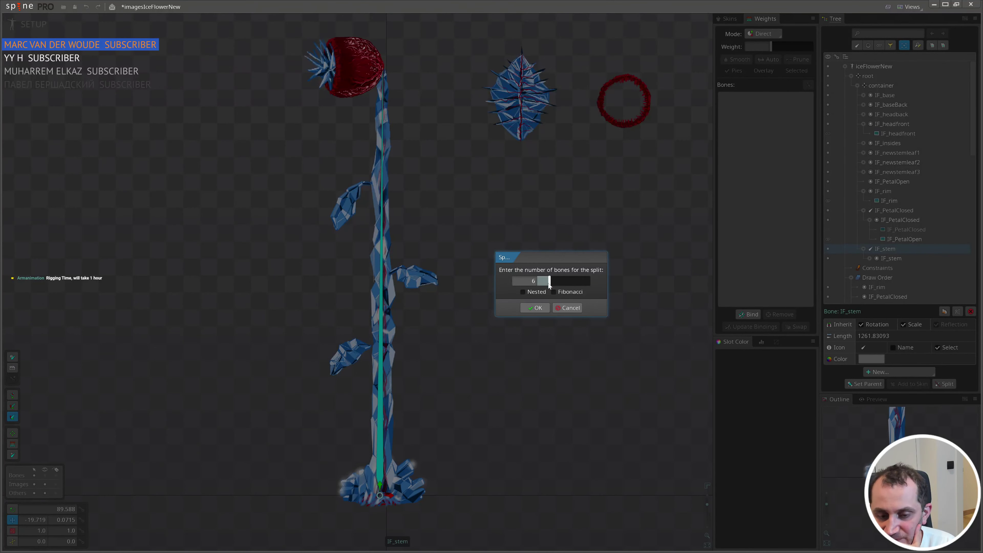
click(536, 308)
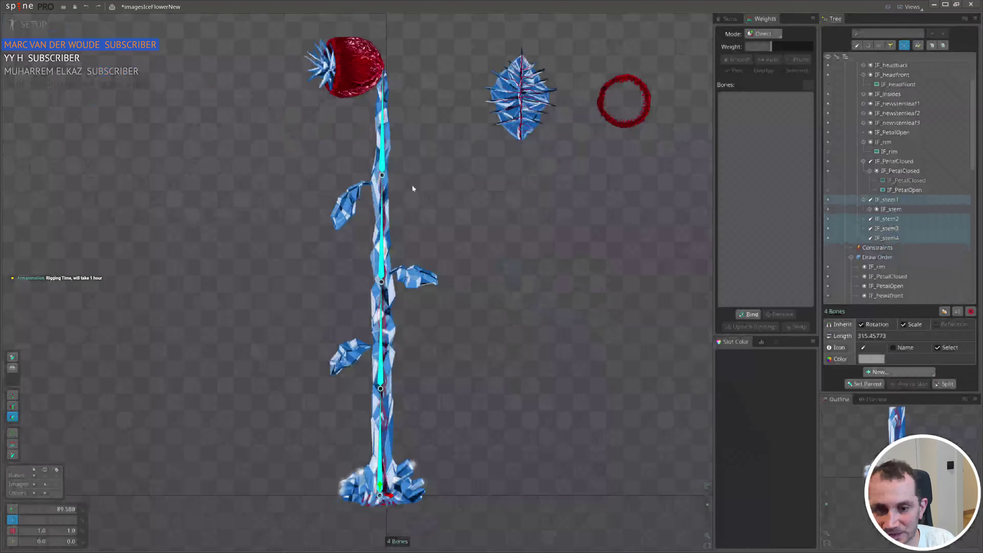
- Try splitting the IF_stem3 and IF_stem4 bones into two bones each
click(388, 251)
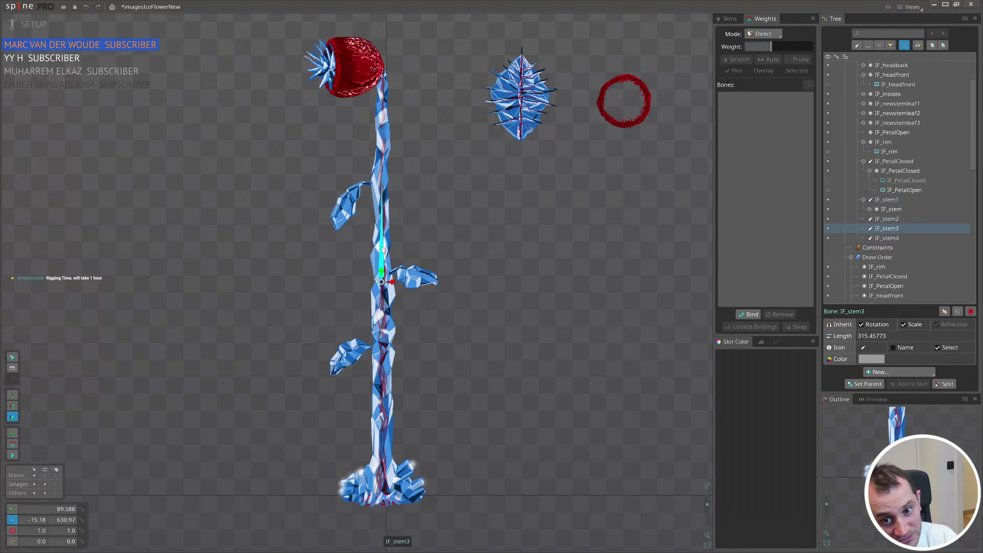
key(super)
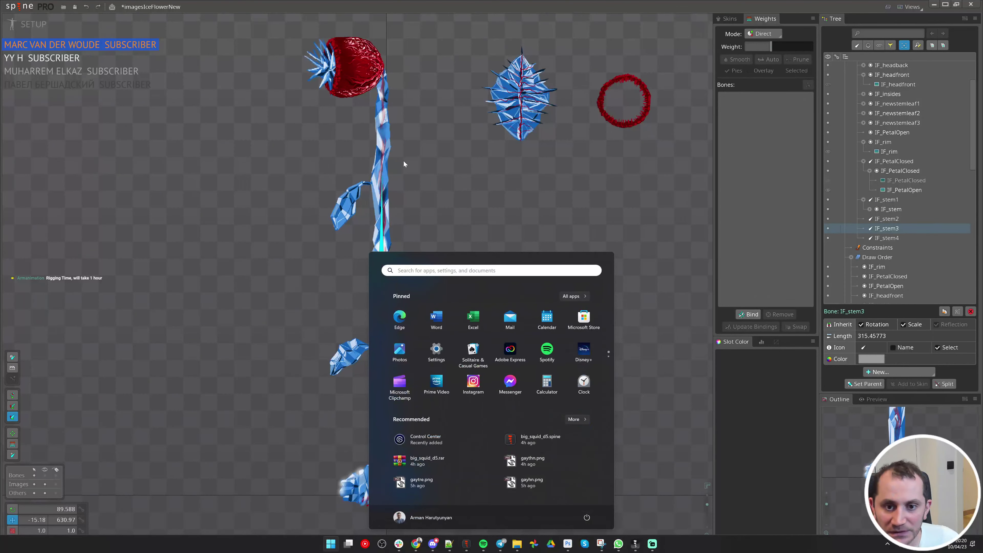
mouse_move(471, 218)
mouse_down()
mouse_move(467, 179)
mouse_move(483, 223)
mouse_up()
key(alt+1)
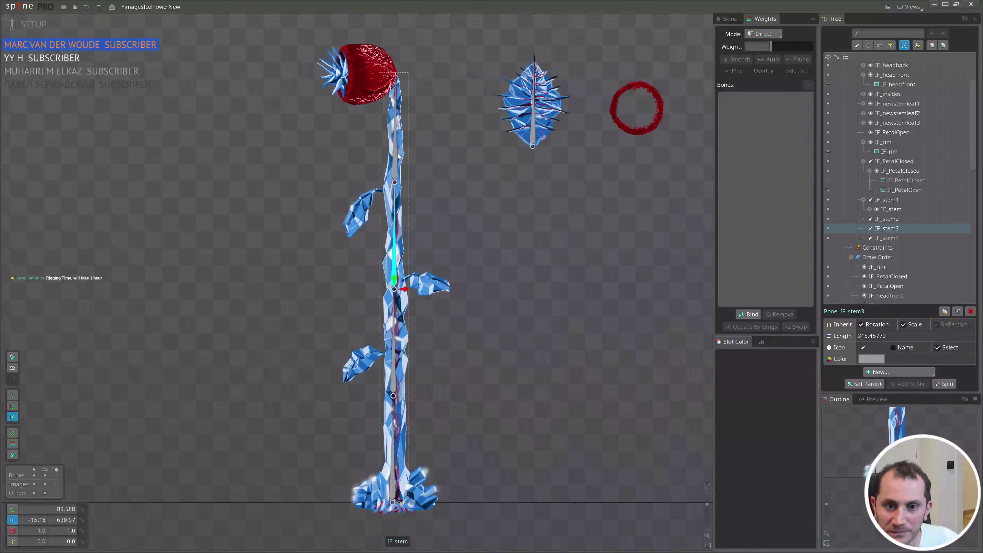
ctrl+click(398, 154)
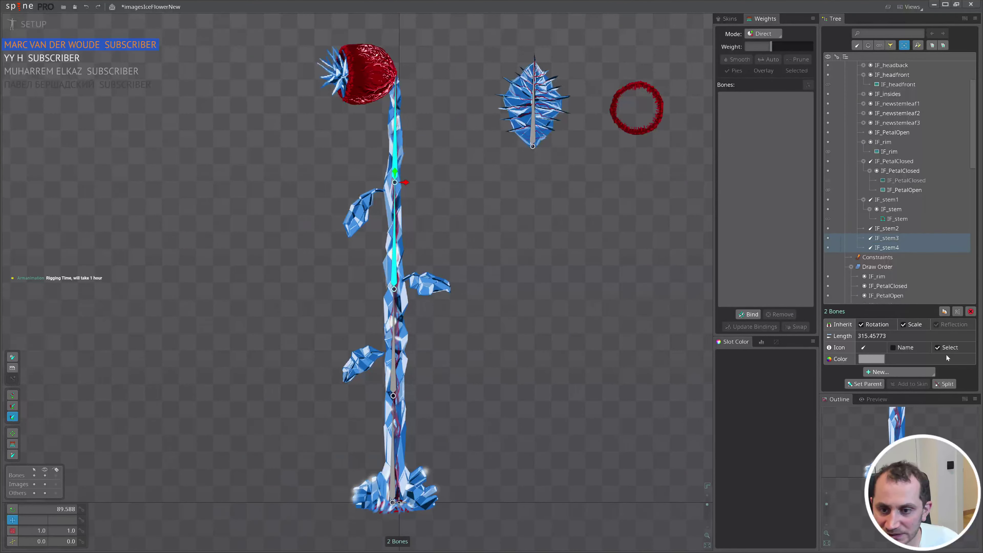
click(941, 383)
click(533, 282)
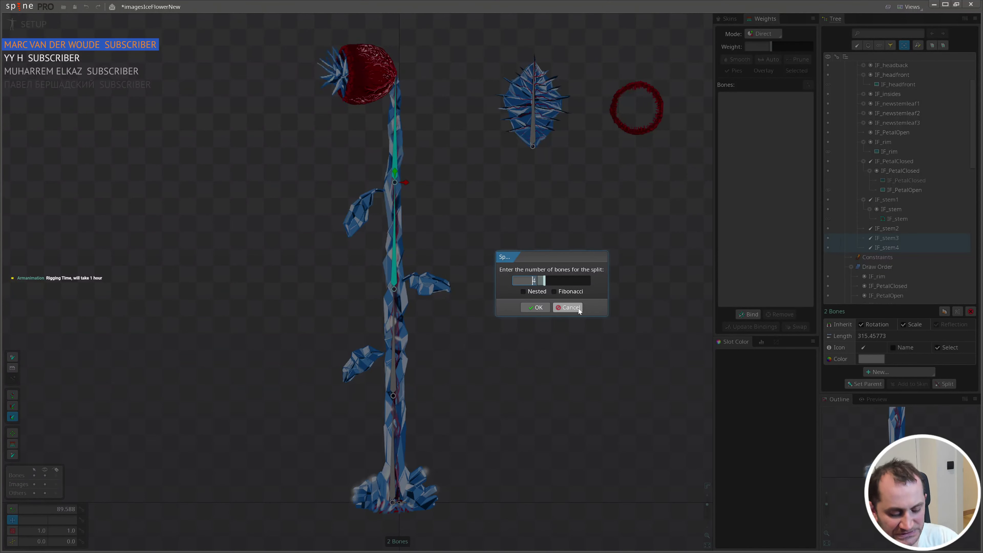
click(541, 307)
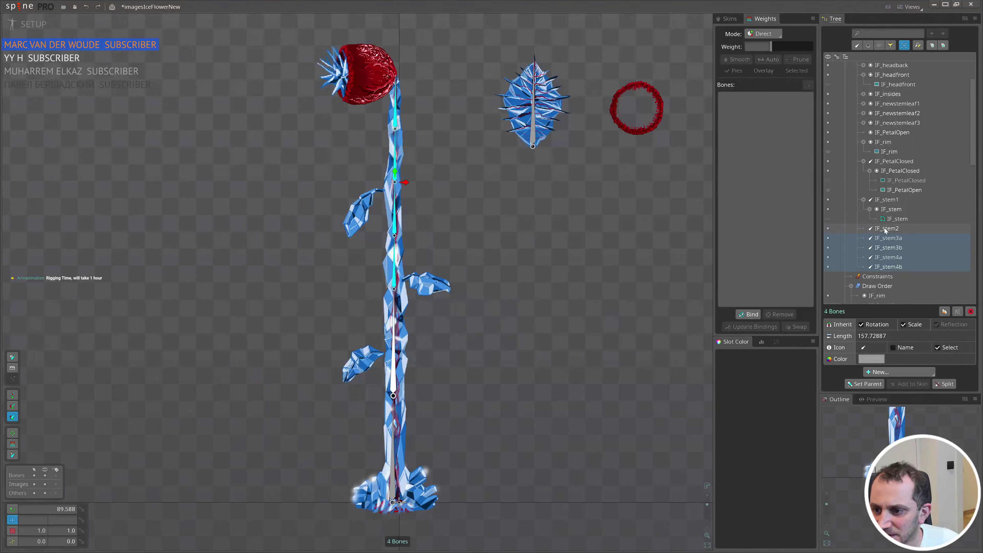
- Try shifting all the stem bones from IF_stem1 to IF_stem4b sideways to test the chain
click(890, 229)
shift+click(898, 267)
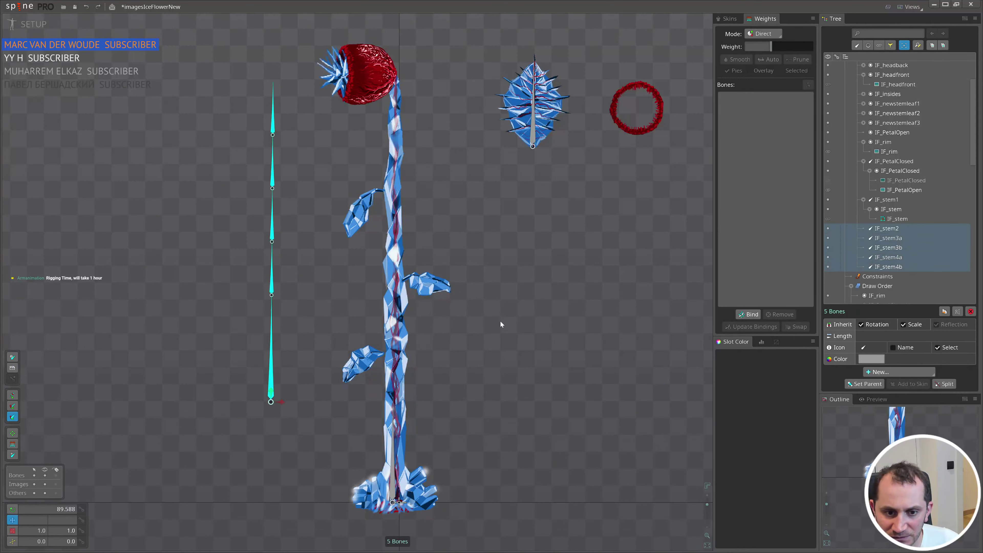
ctrl+click(396, 427)
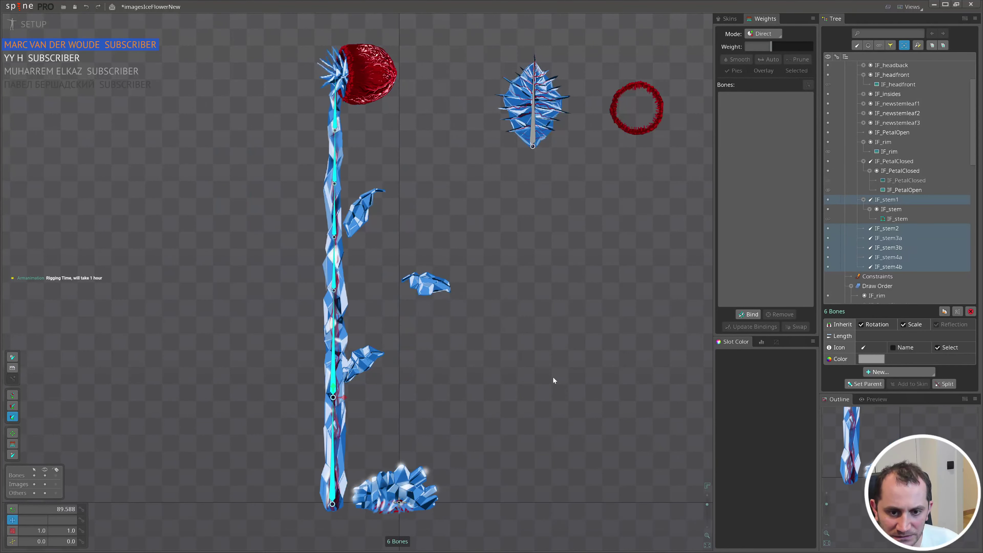
click(401, 415)
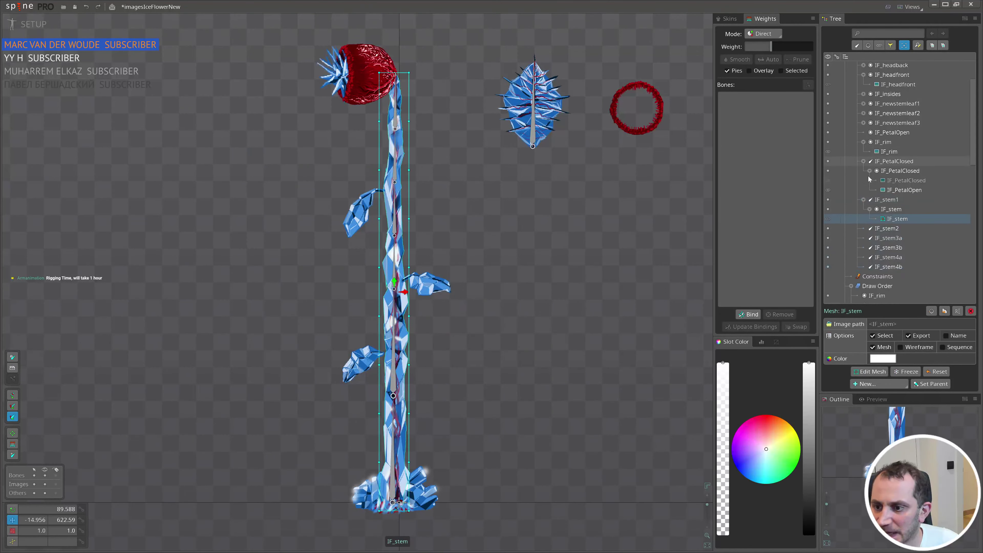
- Hide the IF_stem slot and examine the bone chain's spacing from the base to the flower head
click(827, 209)
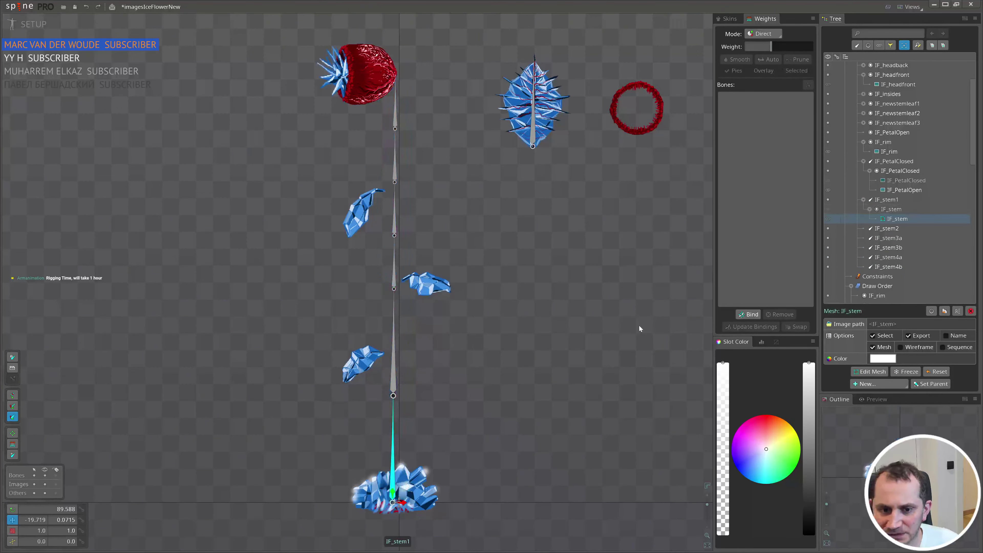
click(393, 387)
ctrl+click(391, 425)
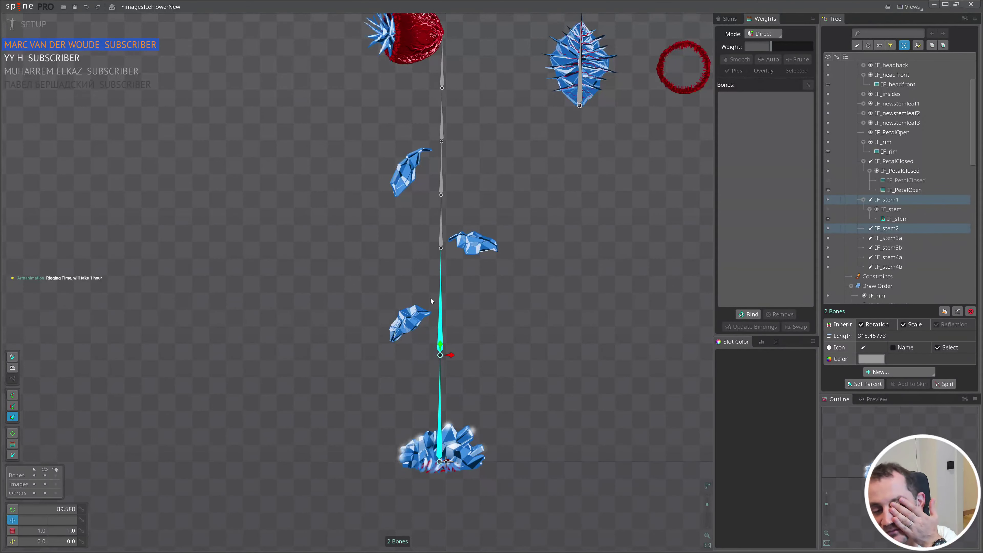
drag(513, 216, 507, 274)
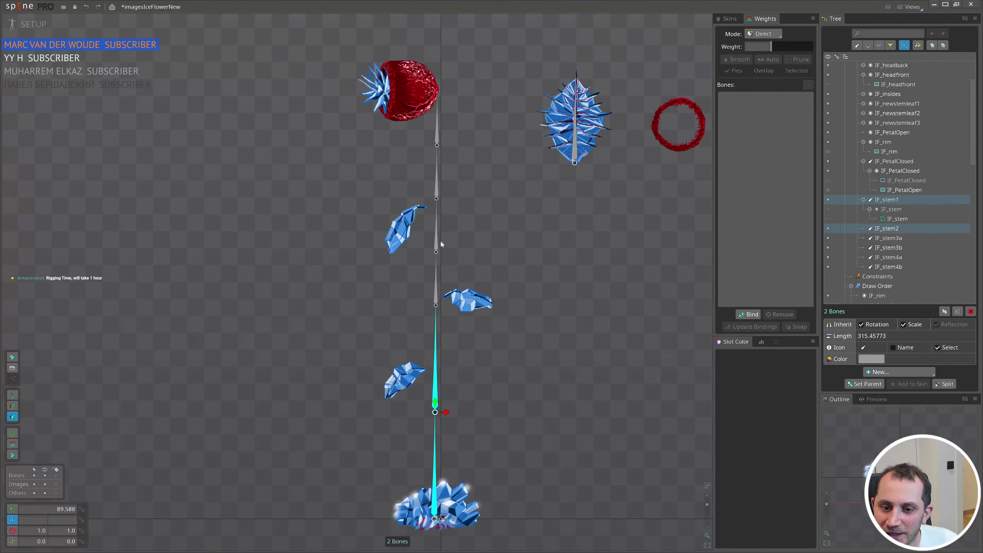
click(437, 137)
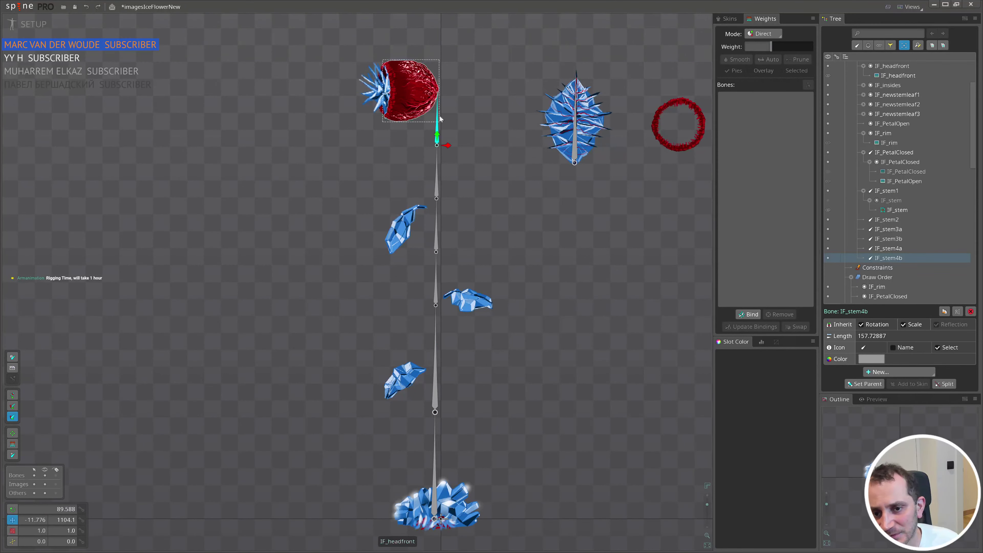
key(ctrl)
key(ctrl)
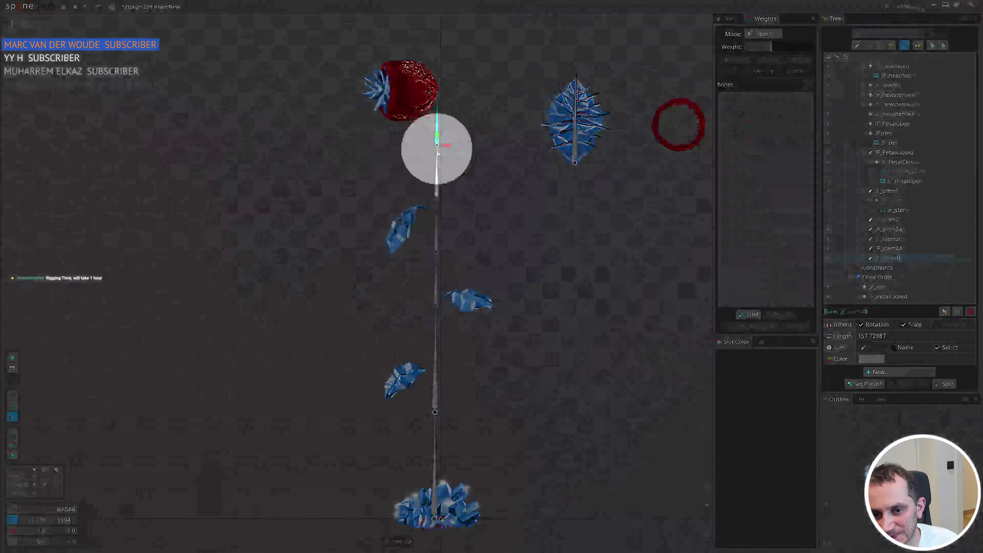
drag(519, 198, 487, 238)
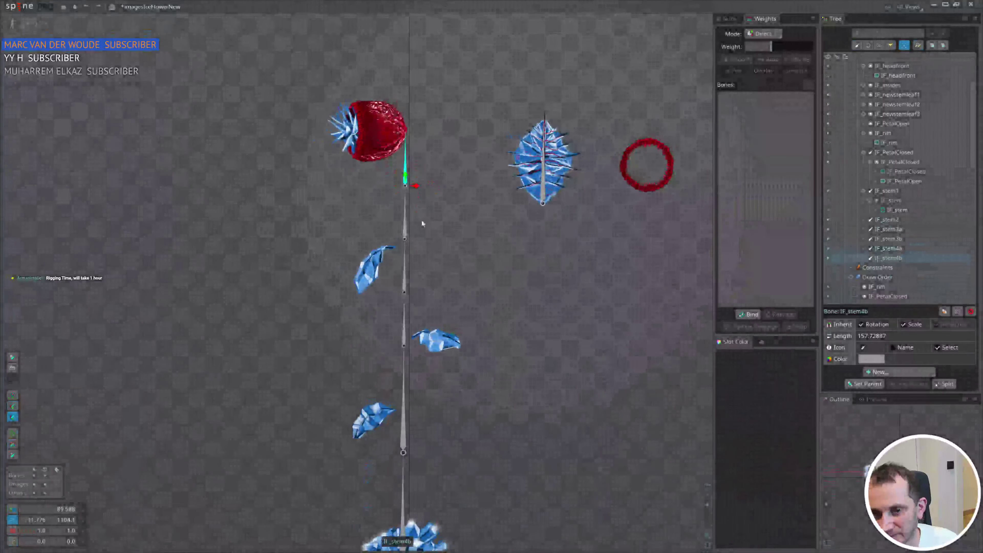
- Undo the hiding of the stem slot and the two-way splits of IF_stem3 and IF_stem4
key(ctrl+z)
key(ctrl+z)
key(ctrl+z)
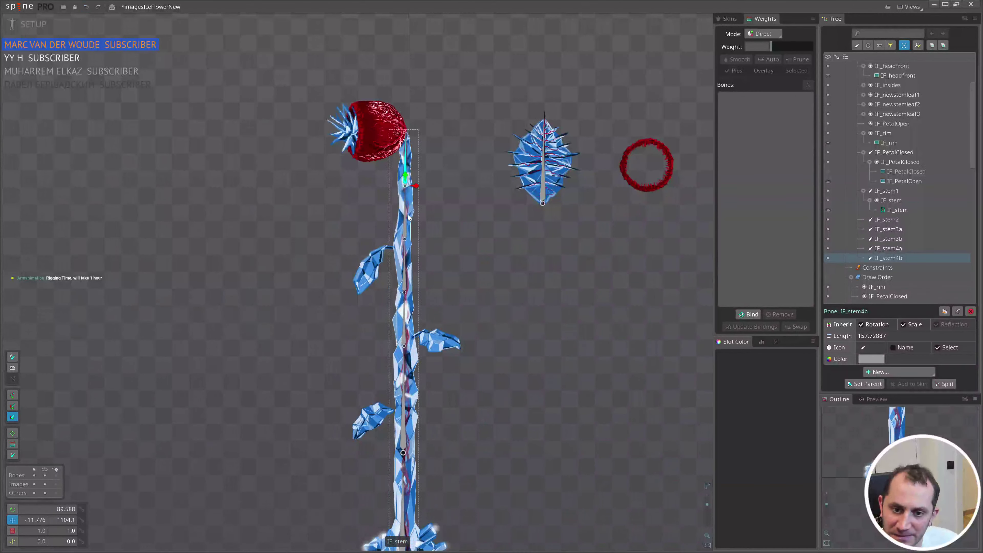
- Split the IF_stem4 bone into three bones and the IF_stem3 bone into two
click(404, 215)
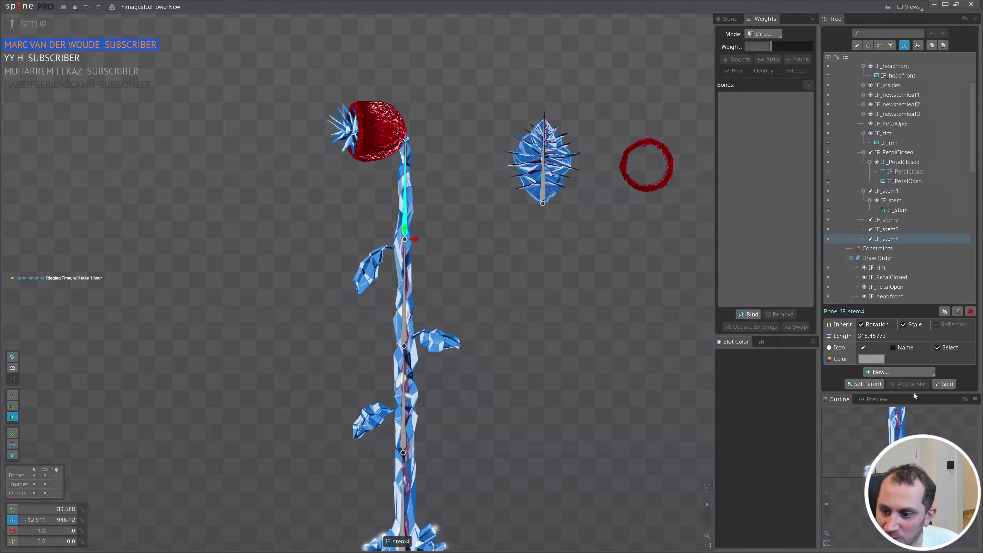
click(944, 384)
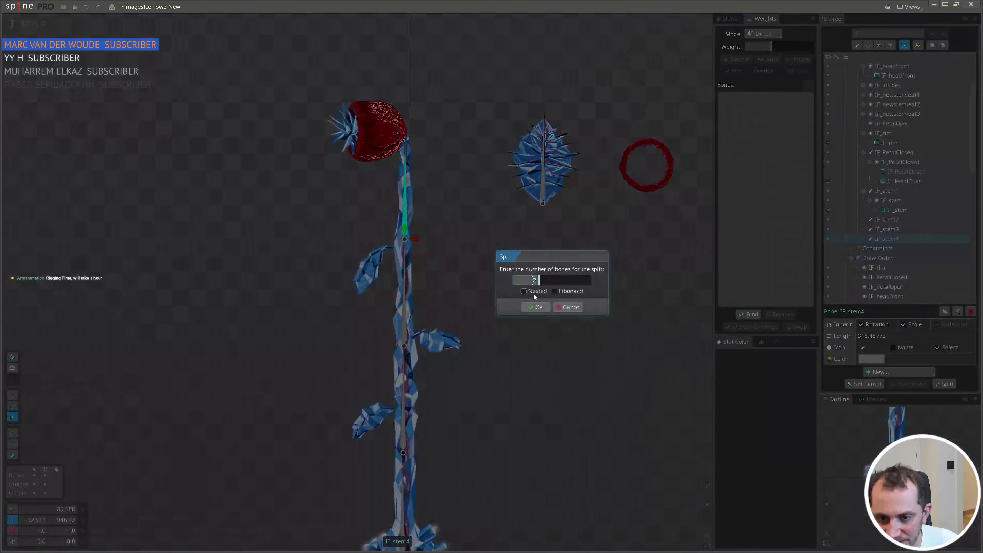
click(537, 306)
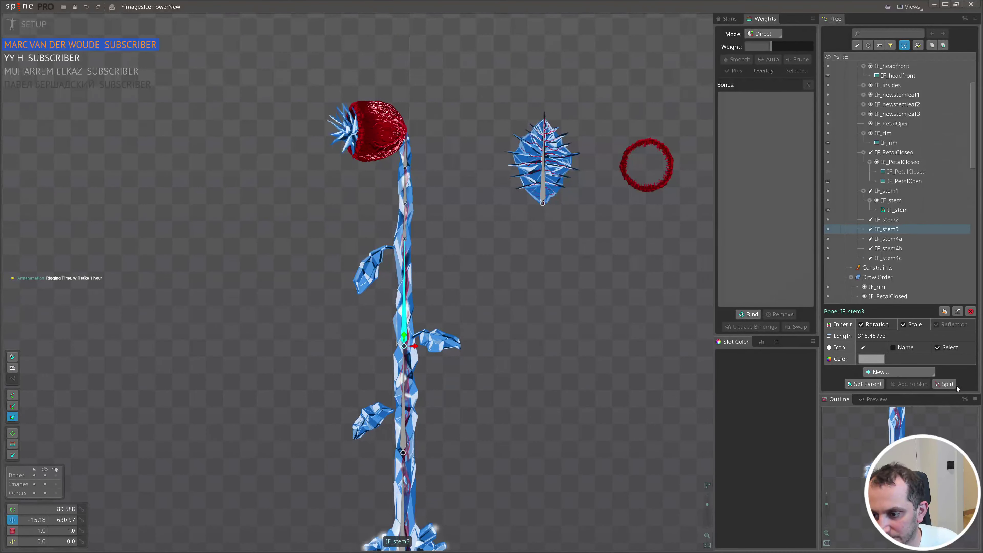
click(944, 384)
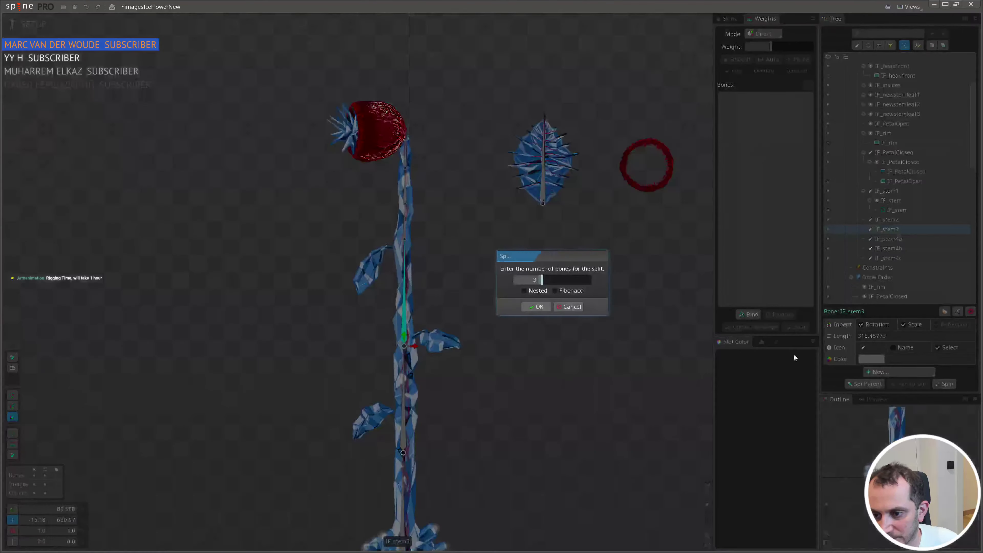
click(542, 305)
- Hide the IF_stem slot and check the resulting bone chain along the upper stem
click(410, 308)
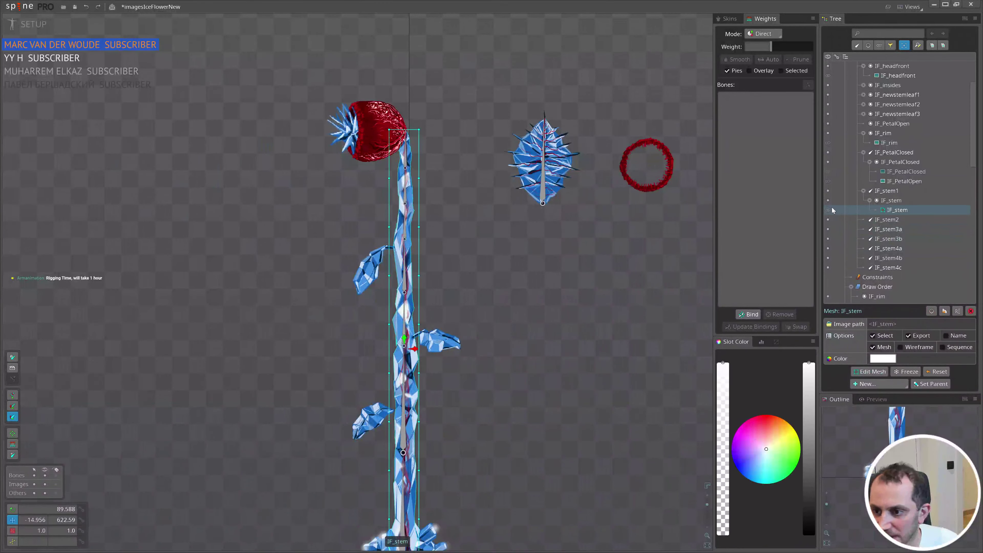
click(828, 201)
drag(582, 365, 616, 329)
click(615, 328)
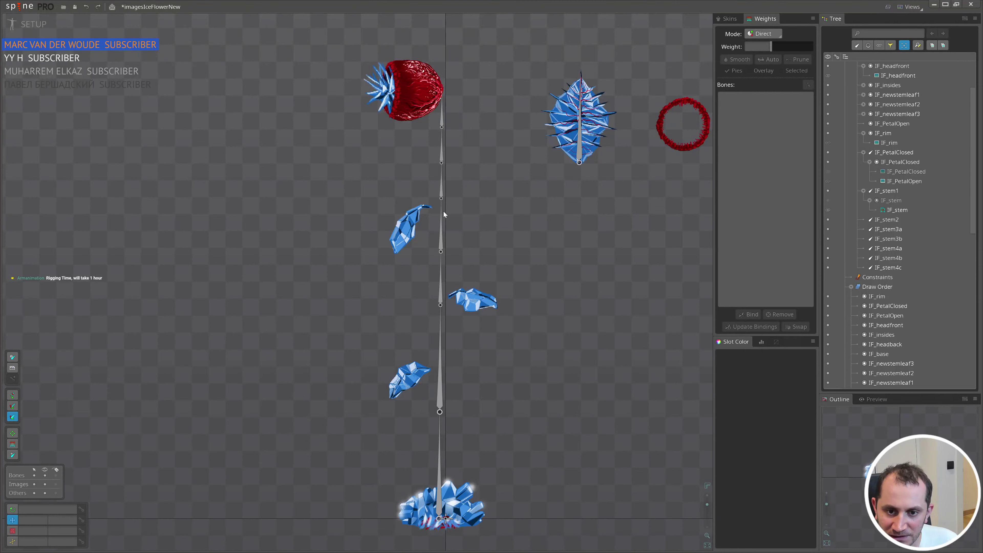
scroll(437, 192, up, 5)
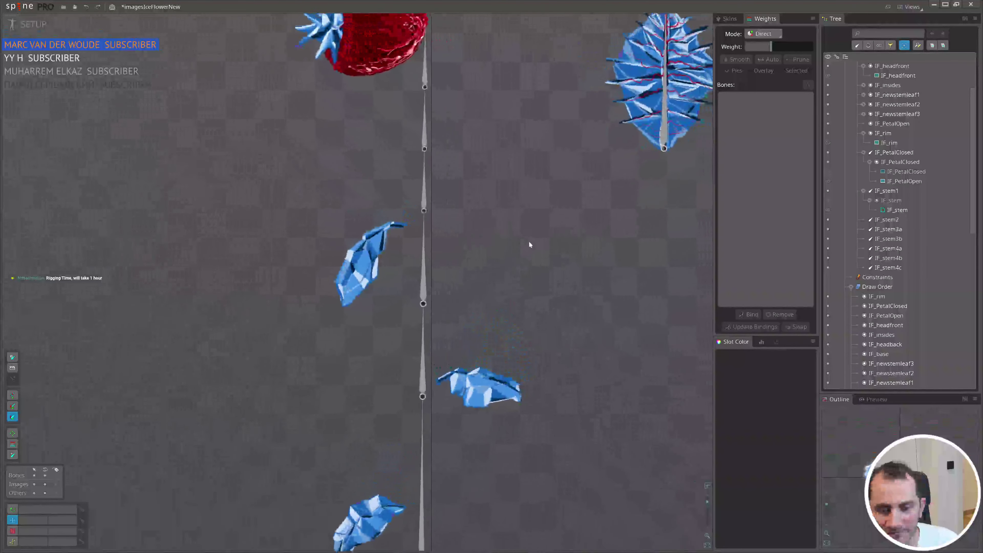
- Try parenting the IF_stem4a bone to IF_stem3b and adjusting the length of IF_stem3b at its tip
click(421, 236)
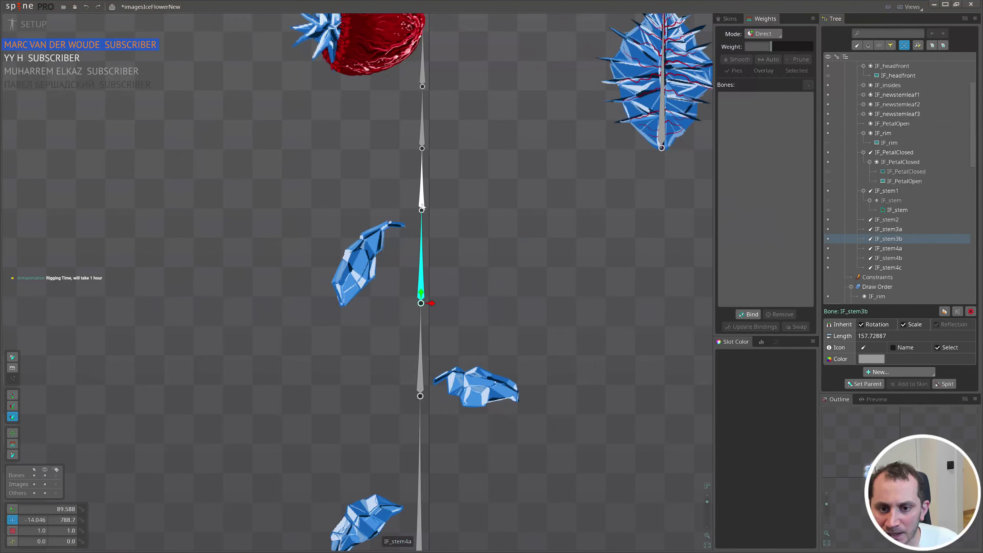
click(422, 206)
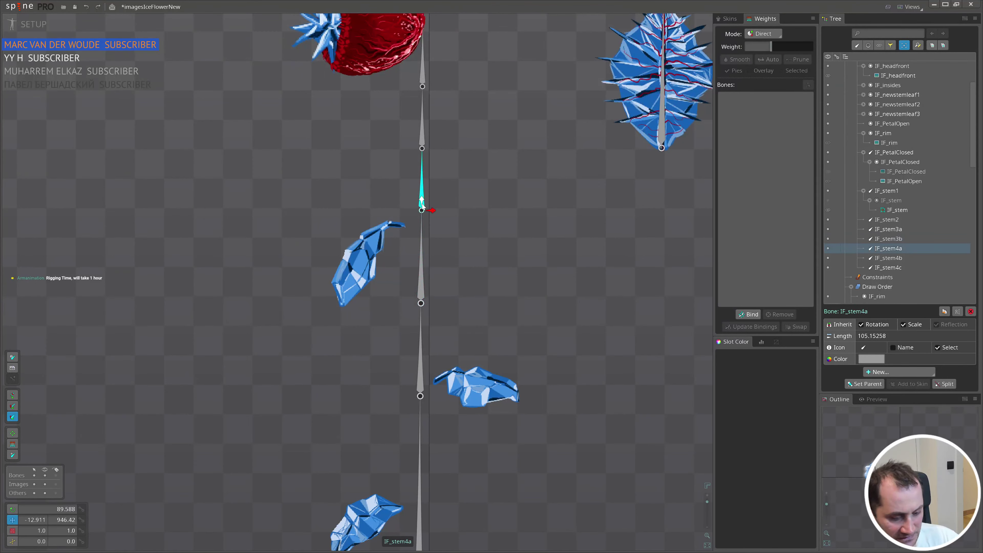
key(p)
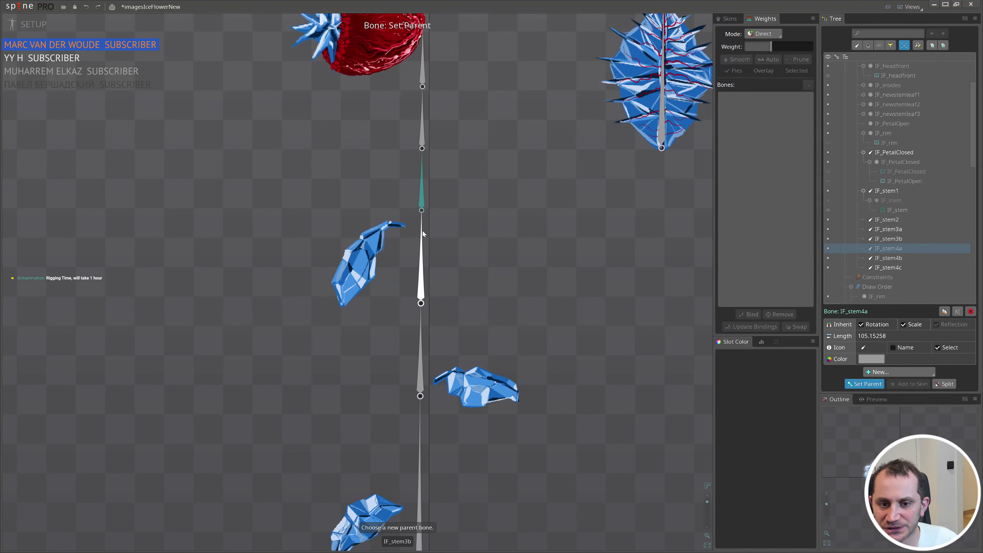
click(423, 234)
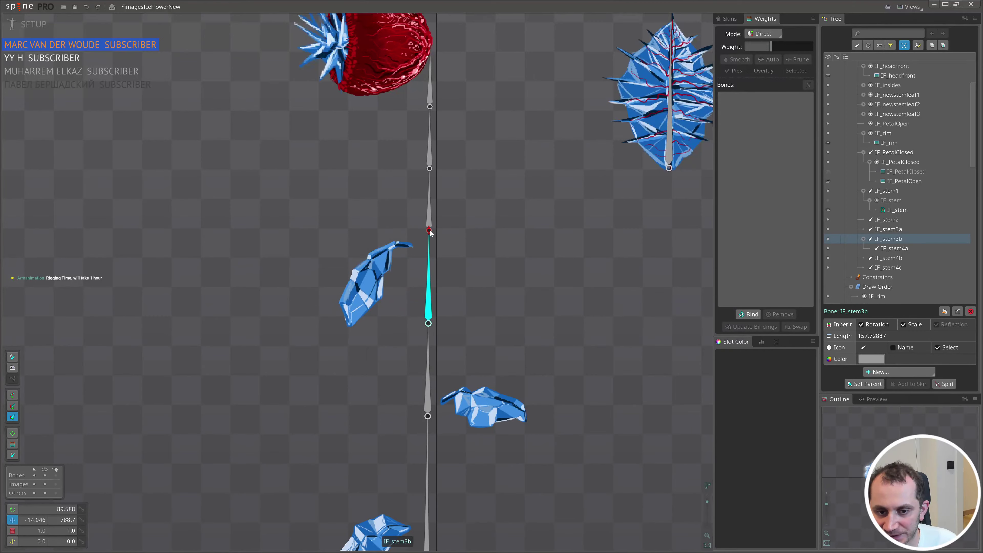
mouse_move(430, 232)
mouse_down()
mouse_move(441, 310)
mouse_move(455, 208)
mouse_move(446, 167)
mouse_move(451, 247)
mouse_move(456, 208)
mouse_up()
key(ctrl+z)
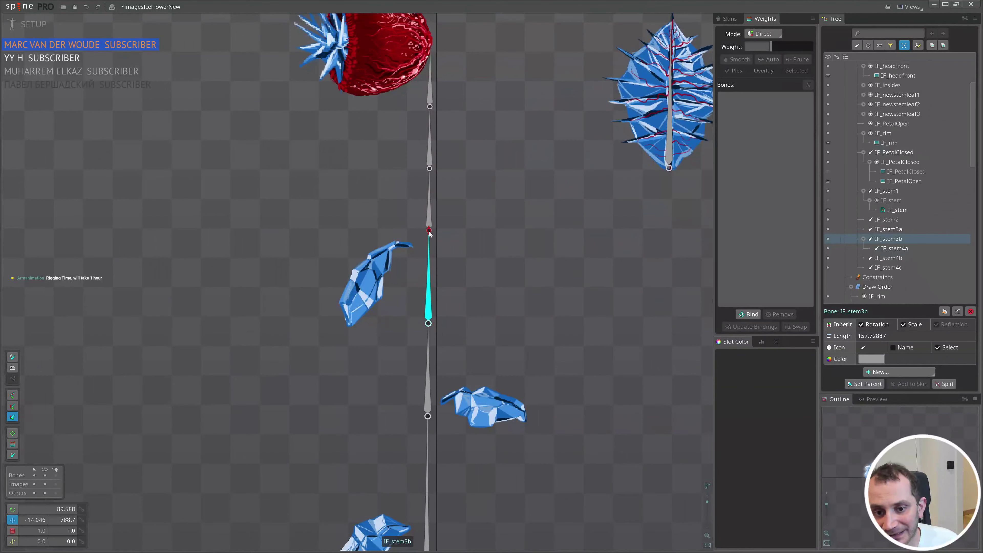
drag(429, 232, 454, 247)
key(ctrl+z)
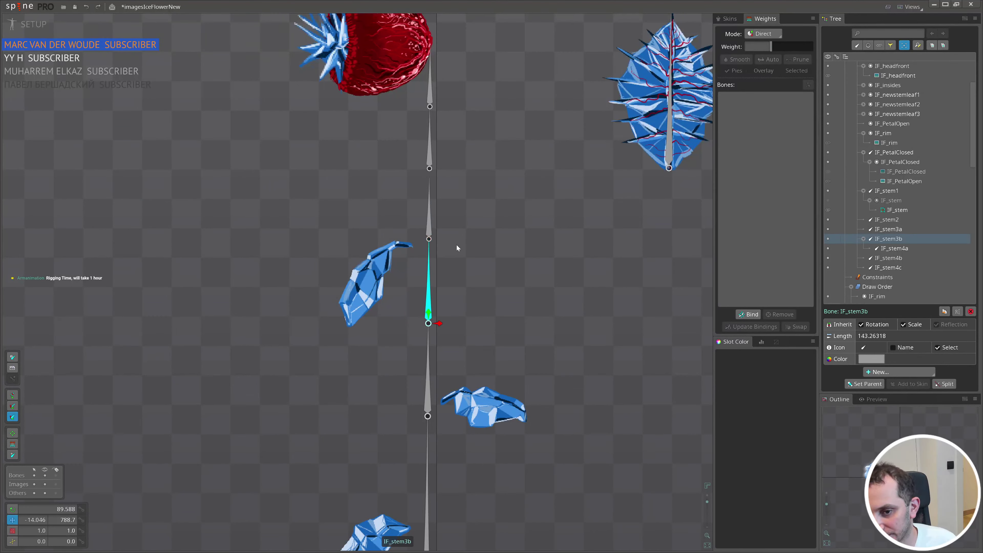
- Parent the IF_stem4a, IF_stem4b and IF_stem4c bones to IF_stem3b and shorten IF_stem3b to a length of about 128
click(430, 202)
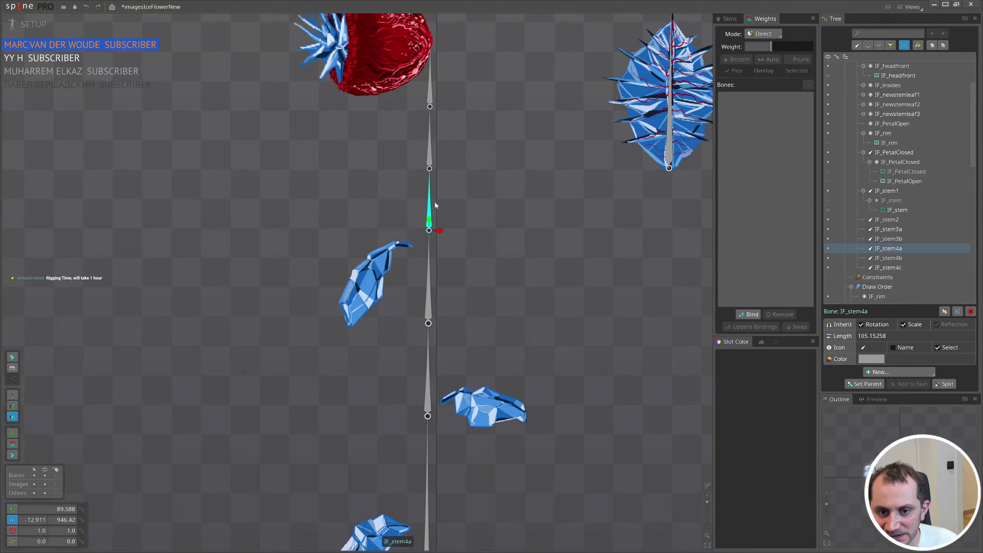
click(430, 256)
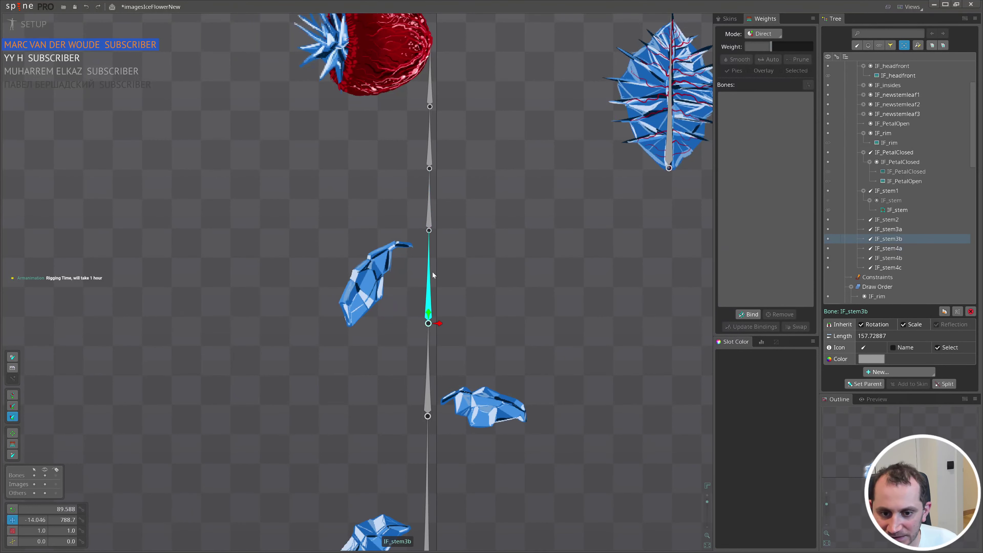
click(430, 215)
drag(418, 104, 455, 179)
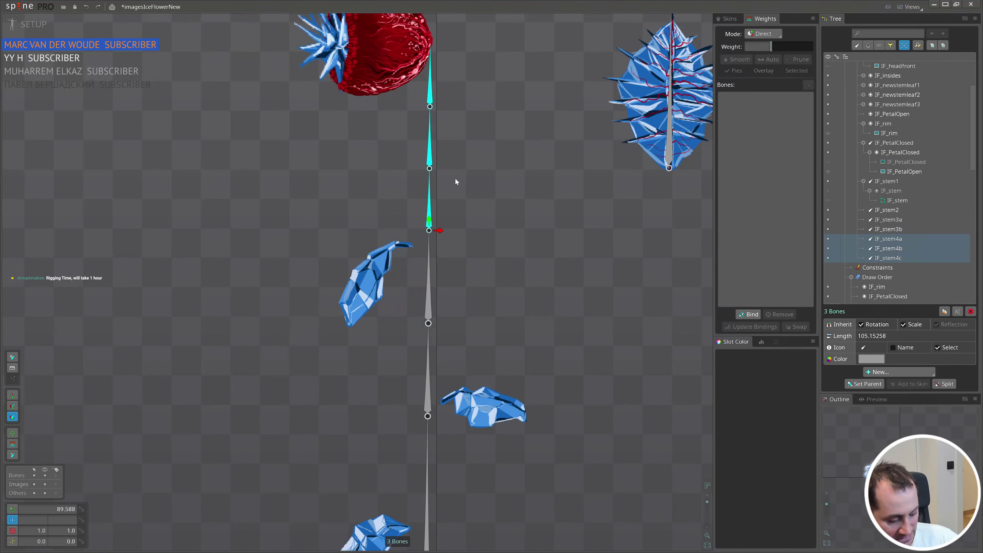
key(p)
click(431, 245)
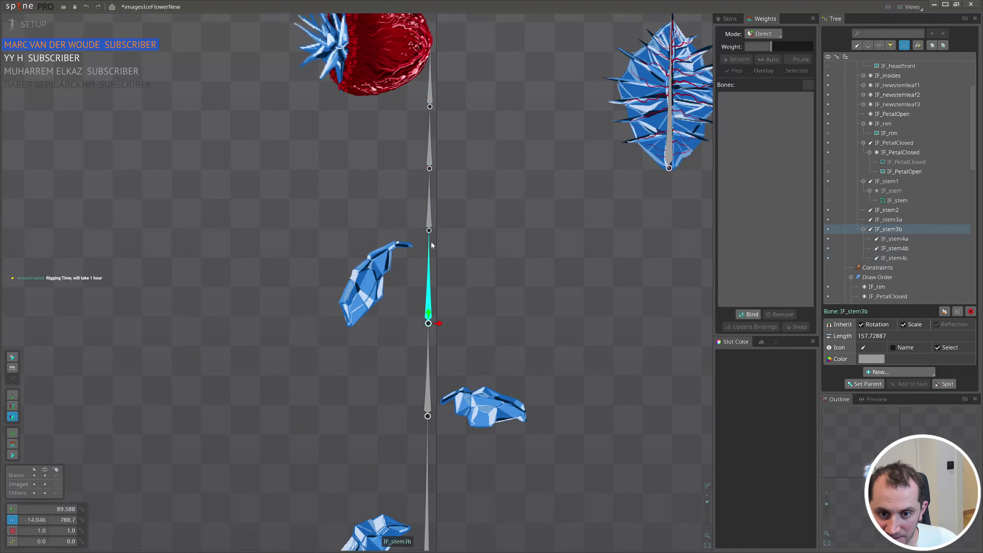
drag(430, 233, 431, 247)
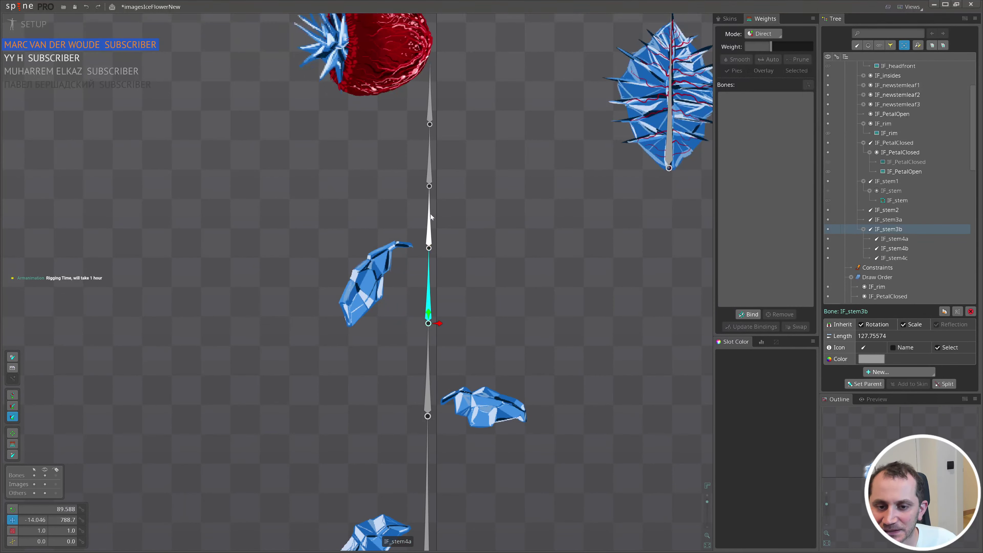
- Parent the IF_stem4b and IF_stem4c bones to IF_stem4a and lengthen IF_stem4a to about 115
click(430, 169)
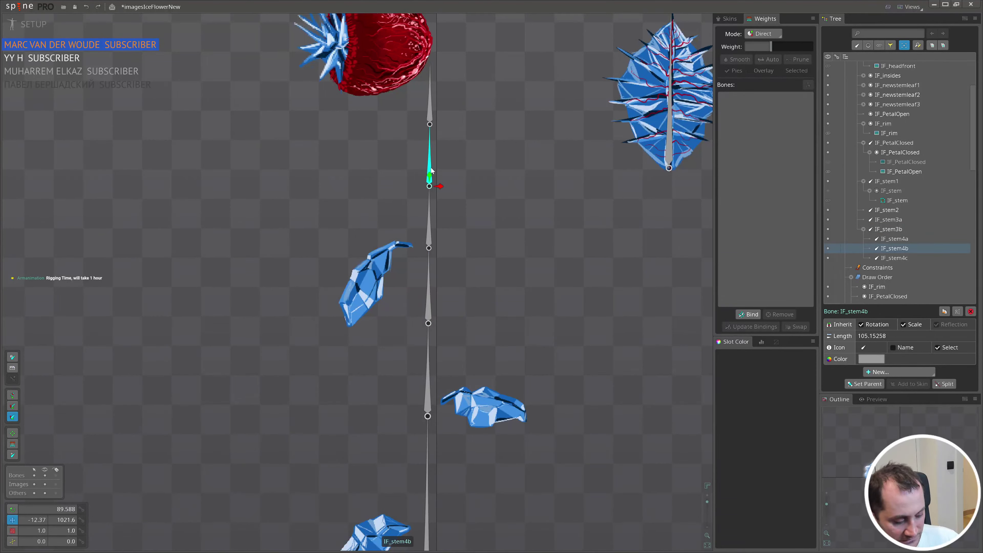
ctrl+click(432, 114)
key(p)
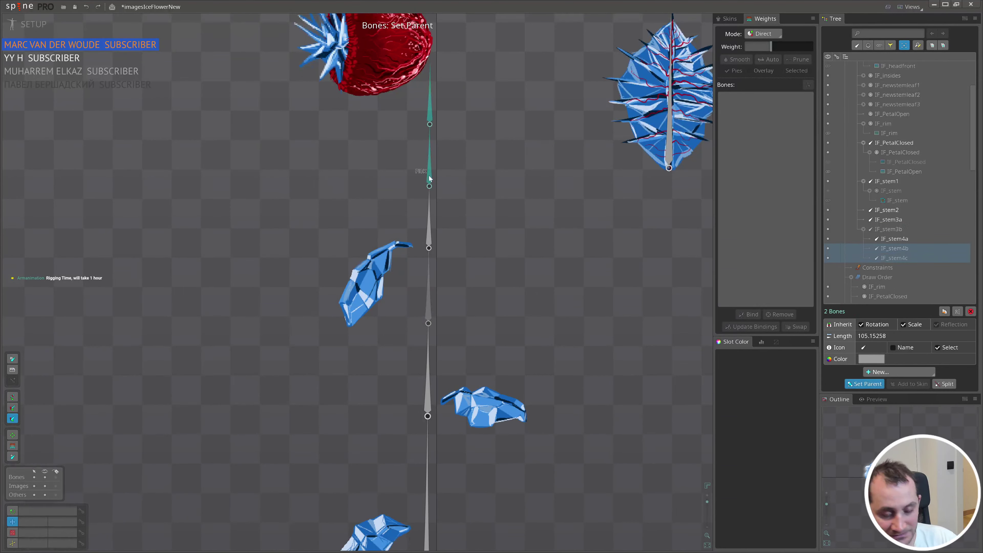
click(429, 211)
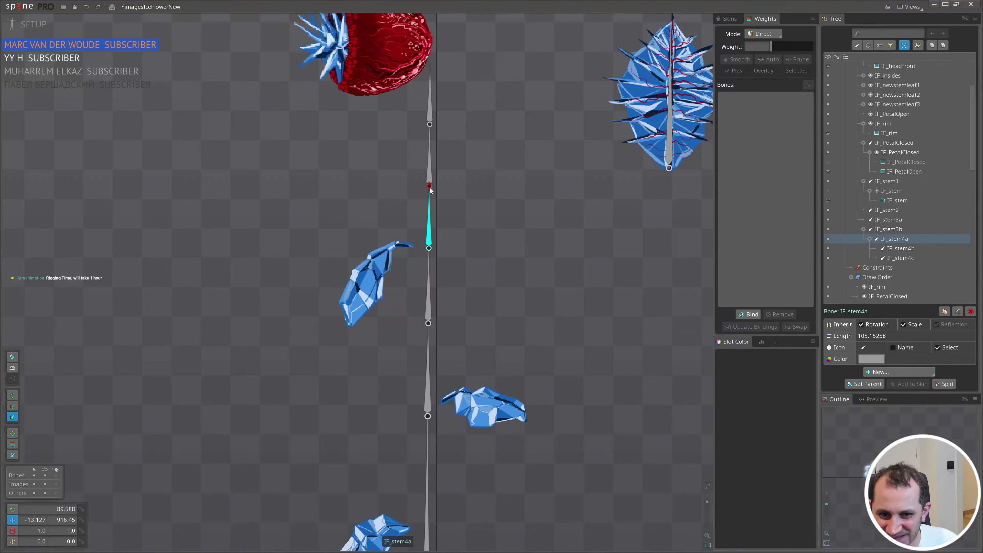
drag(430, 187, 430, 180)
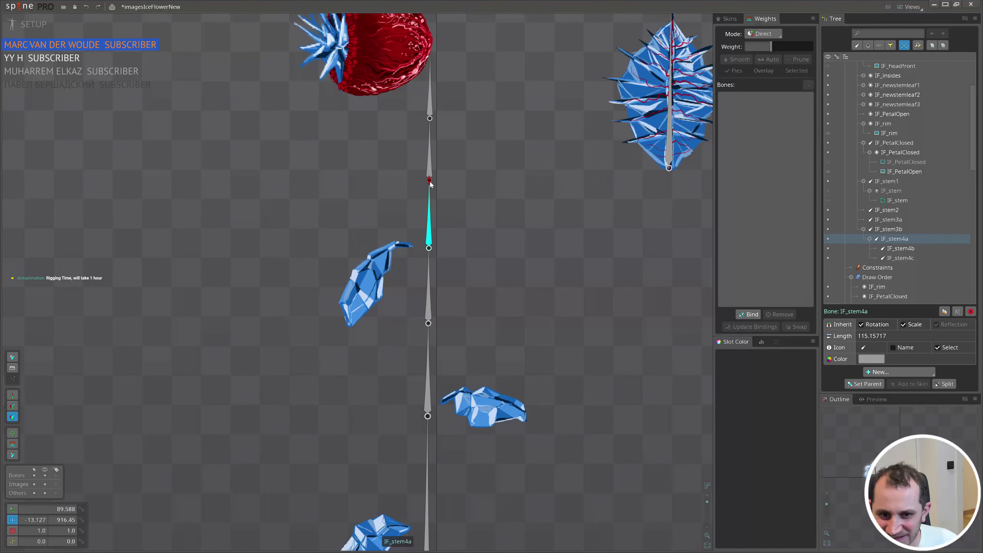
click(432, 97)
- Parent the IF_stem2, IF_stem3a and IF_stem3b bones to IF_stem1
scroll(473, 294, down, 2)
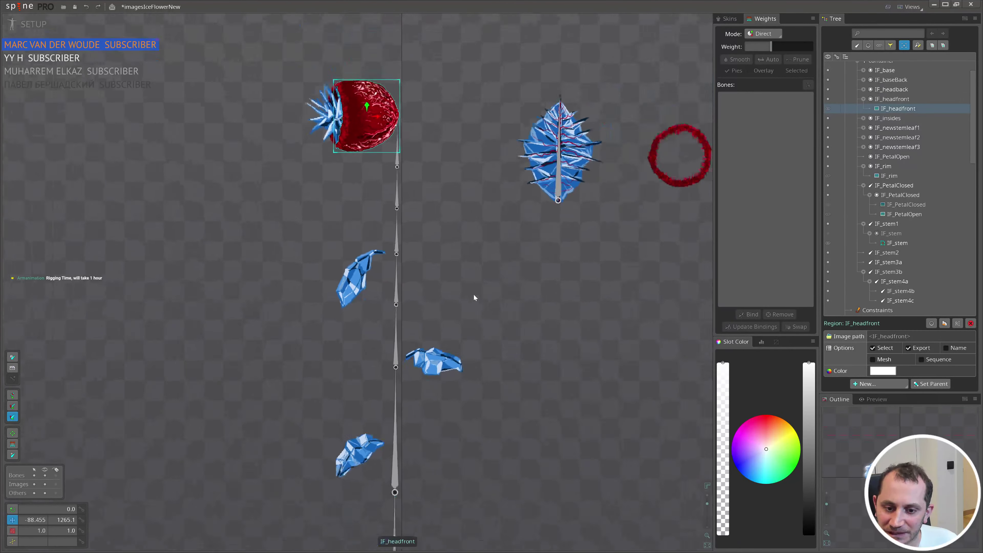
drag(474, 295, 521, 181)
click(440, 388)
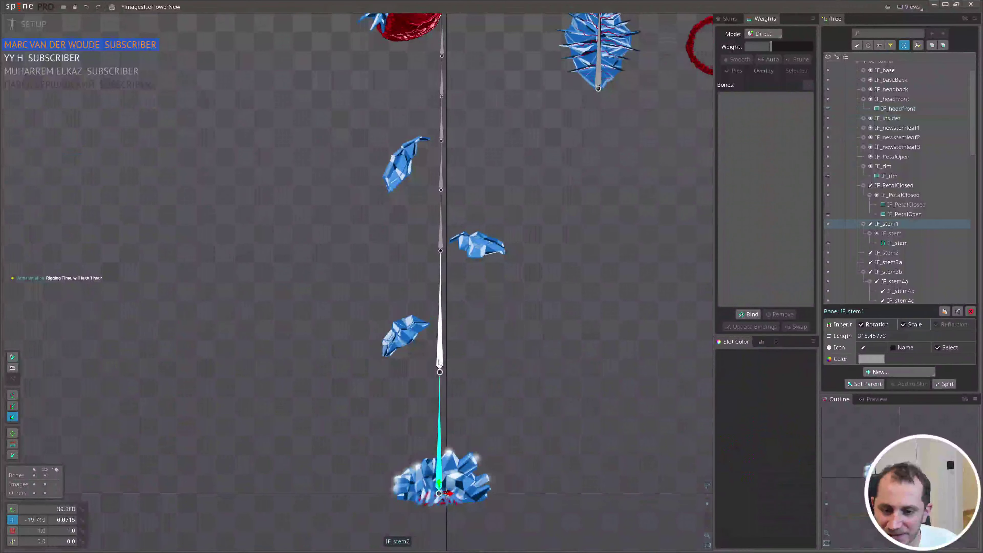
click(439, 358)
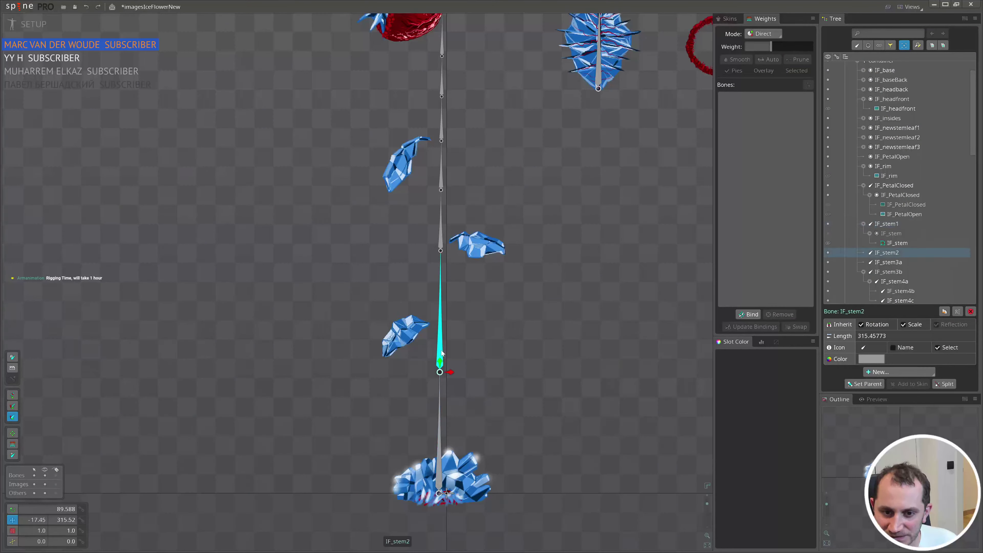
ctrl+click(440, 221)
ctrl+click(439, 176)
key(p)
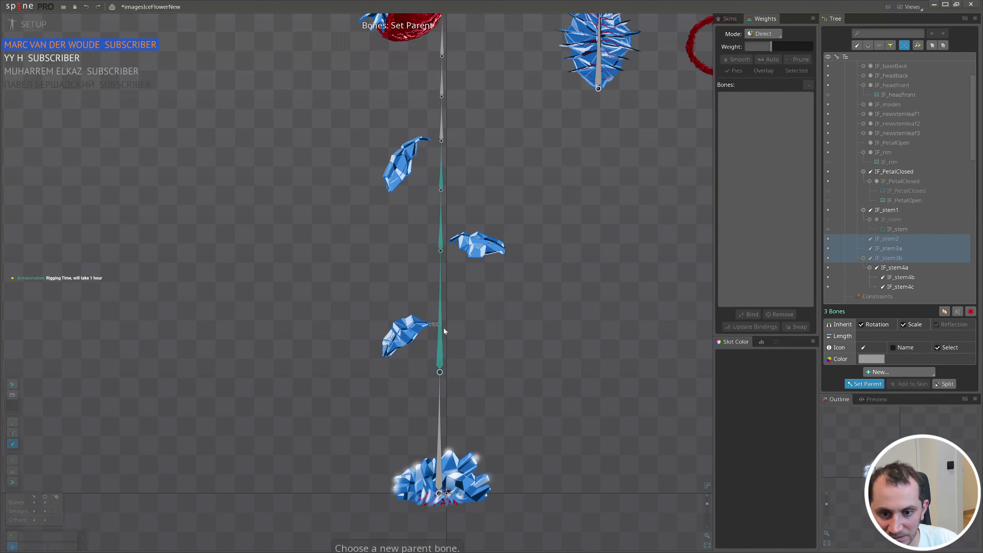
click(439, 389)
- Lengthen the IF_stem1 bone to about 351 so its child bones move up with its tip
drag(539, 359, 545, 356)
key(ctrl+z)
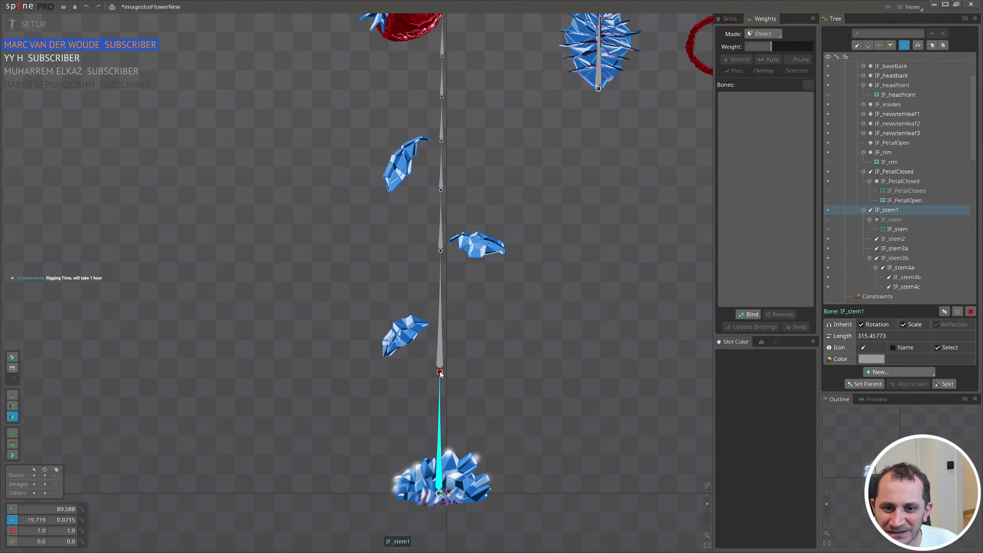
drag(439, 371, 440, 358)
- Shorten the IF_stem4c bone at the flower head to about 75 and show the IF_stem slot again
drag(523, 147, 531, 242)
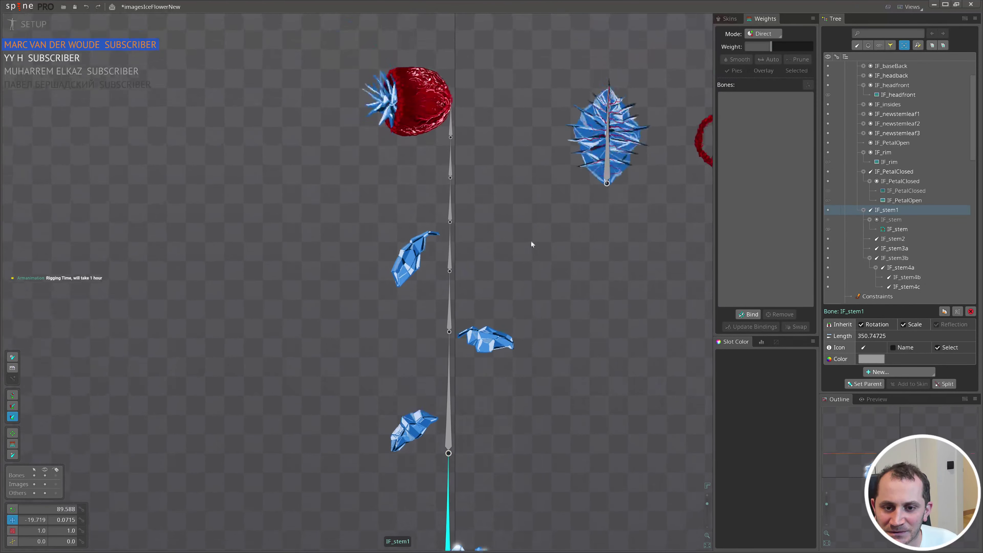
click(452, 134)
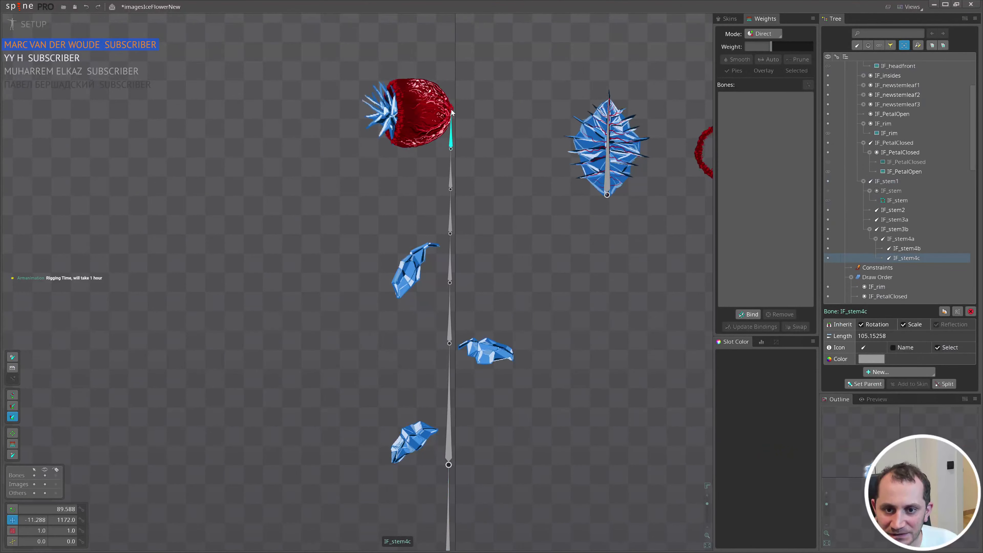
drag(451, 111, 453, 122)
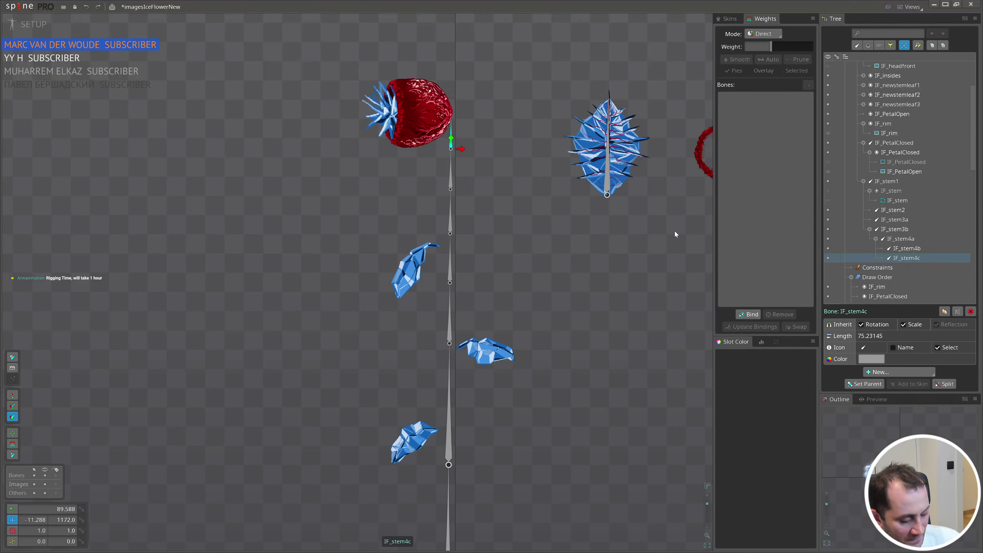
key(ctrl+z)
scroll(537, 268, up, 5)
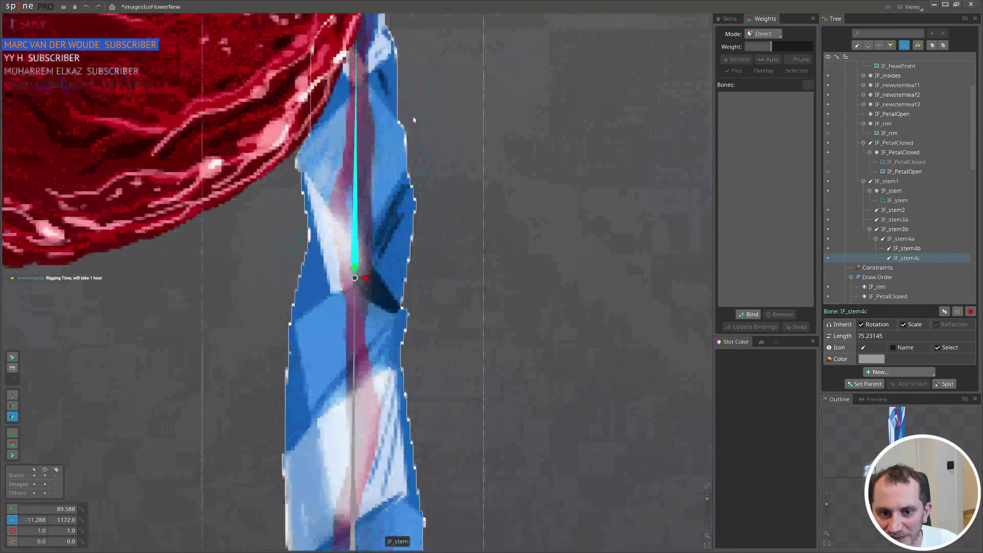
scroll(518, 213, down, 5)
scroll(432, 351, up, 3)
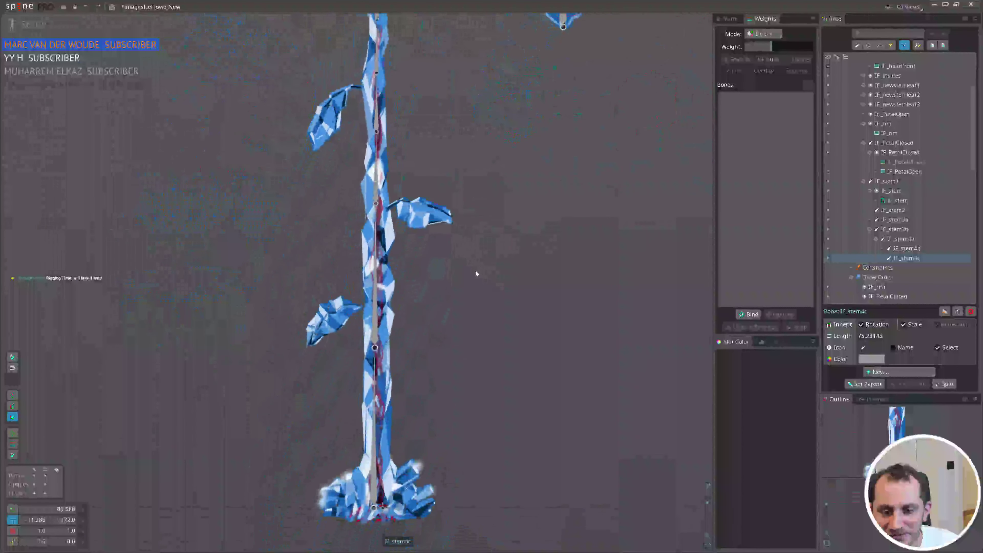
- Parent all six upper bones, IF_stem2 through IF_stem4c, directly to IF_stem1
ctrl+click(904, 249)
ctrl+click(897, 239)
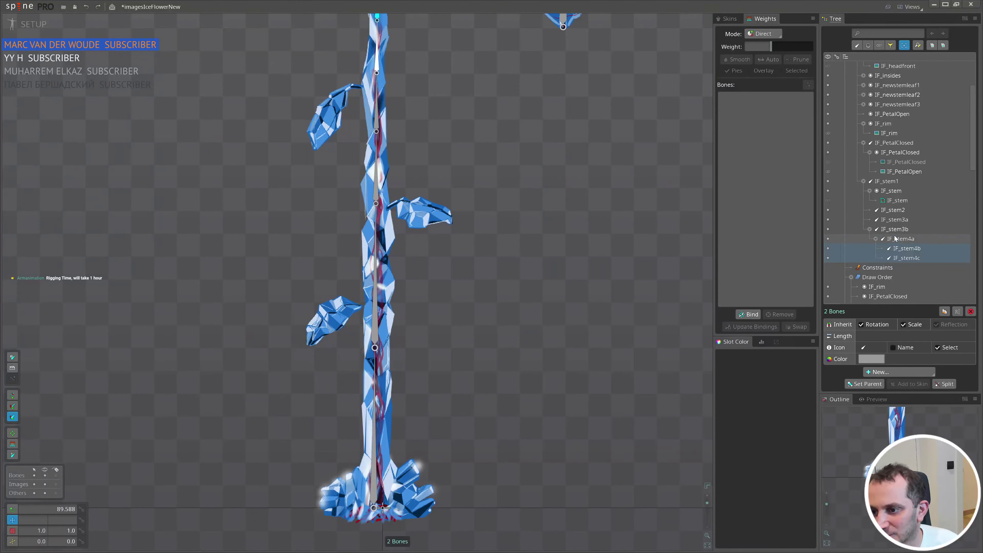
ctrl+click(891, 230)
ctrl+click(889, 221)
ctrl+click(890, 210)
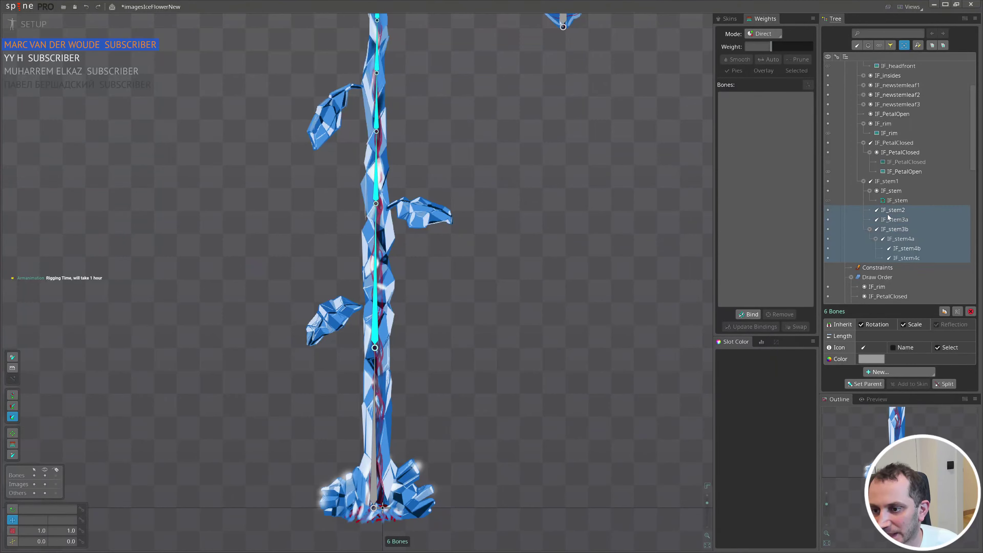
key(p)
click(885, 181)
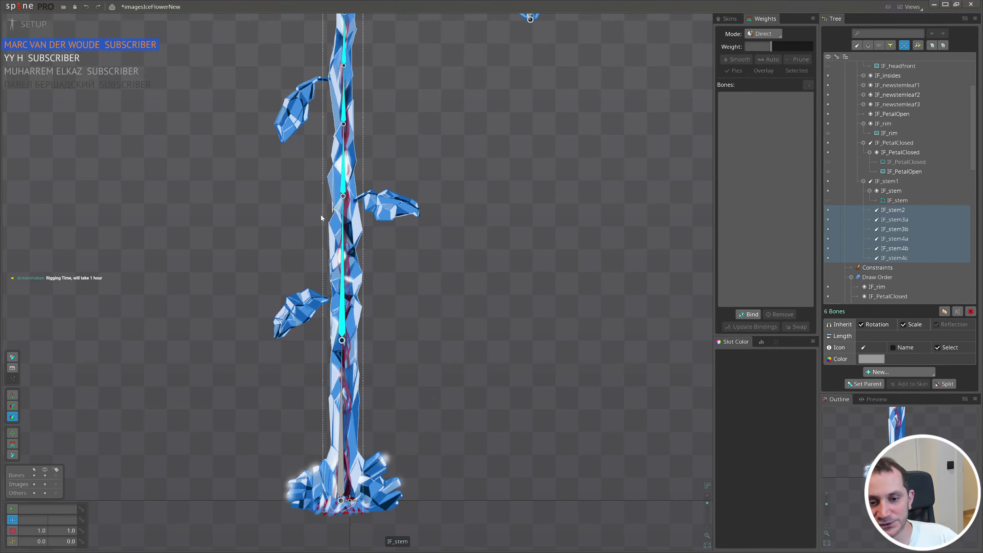
- Test moving the six upper stem bones, alone and with IF_stem1 added, and undo each trial
scroll(494, 257, down, 3)
scroll(429, 266, down, 1)
drag(407, 153, 414, 174)
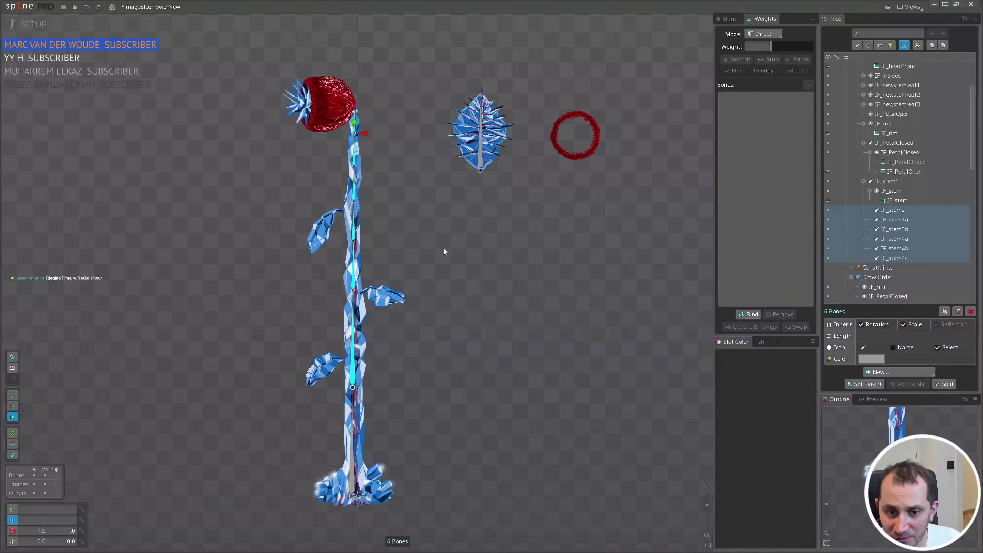
drag(444, 249, 525, 251)
key(ctrl+z)
ctrl+click(353, 419)
drag(481, 353, 556, 353)
key(ctrl+z)
- Review the stem setup by selecting the IF_stem mesh, the IF_stem1 bone and the range IF_stem2 to IF_stem4c
click(342, 263)
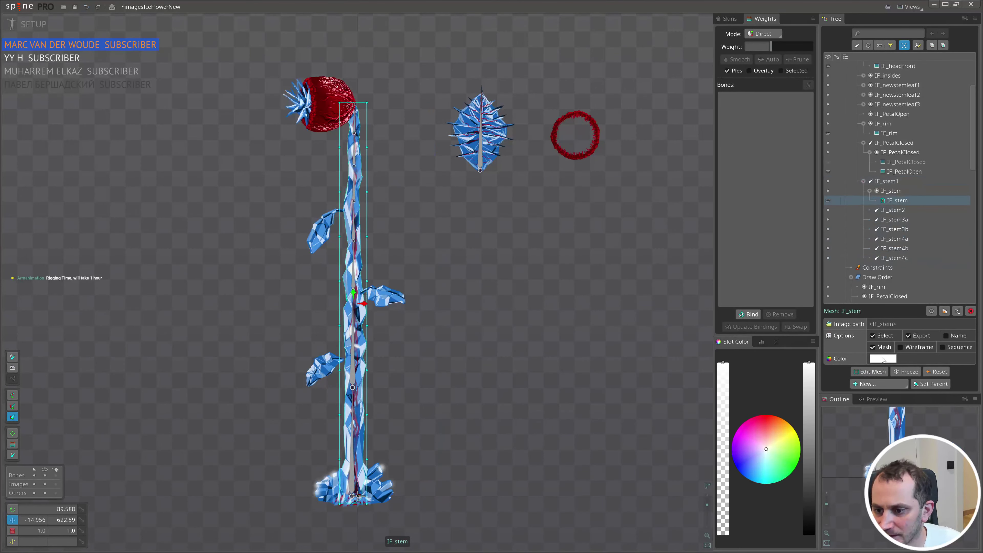
click(892, 209)
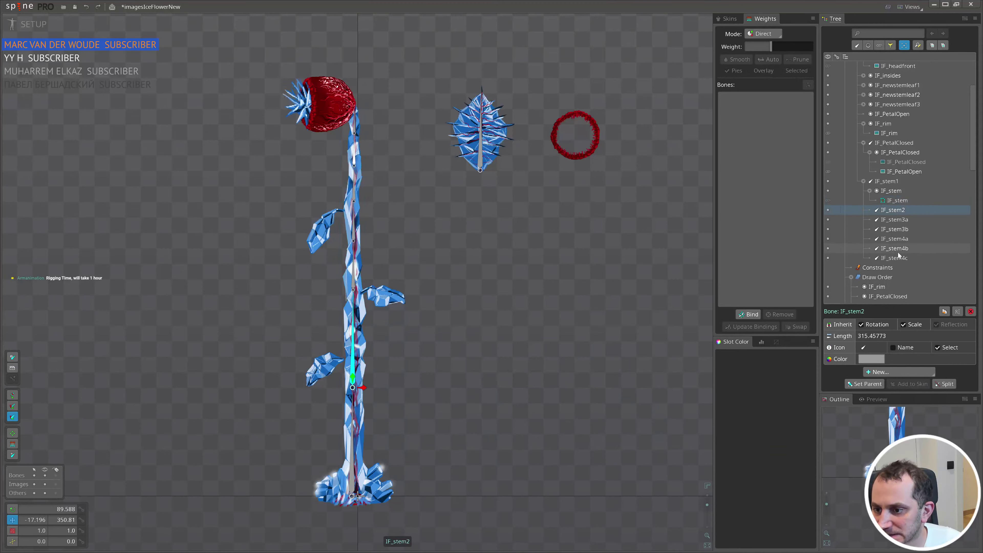
scroll(353, 411, up, 2)
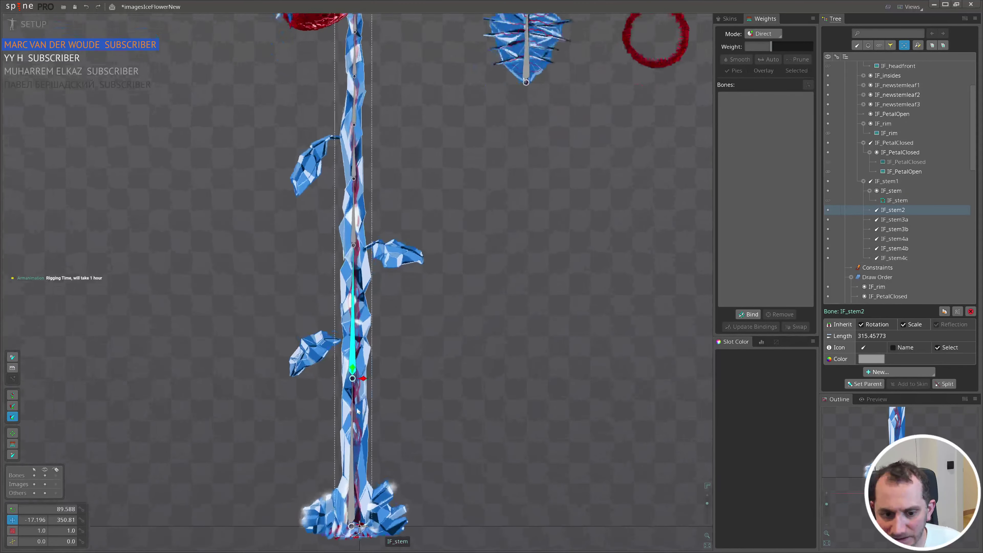
click(353, 411)
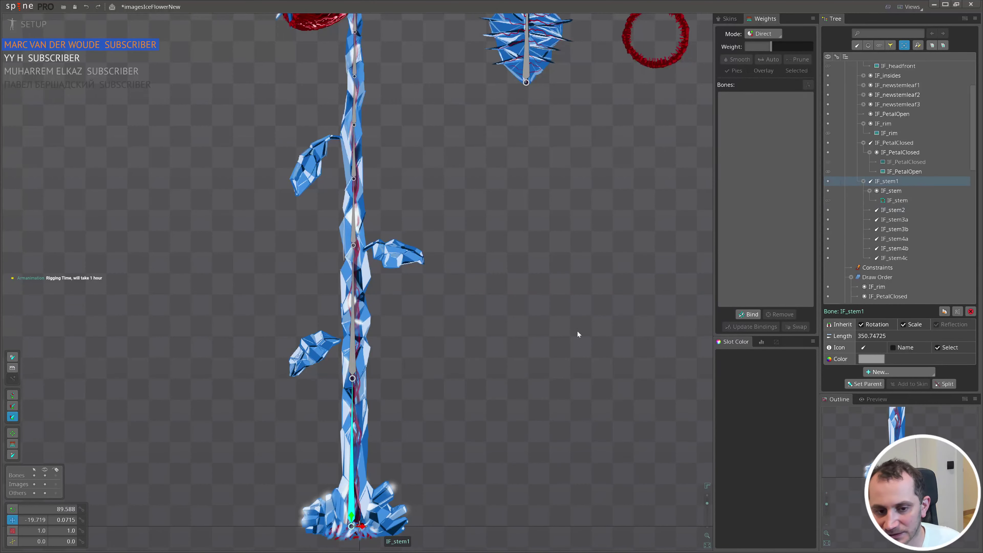
click(906, 207)
shift+click(894, 257)
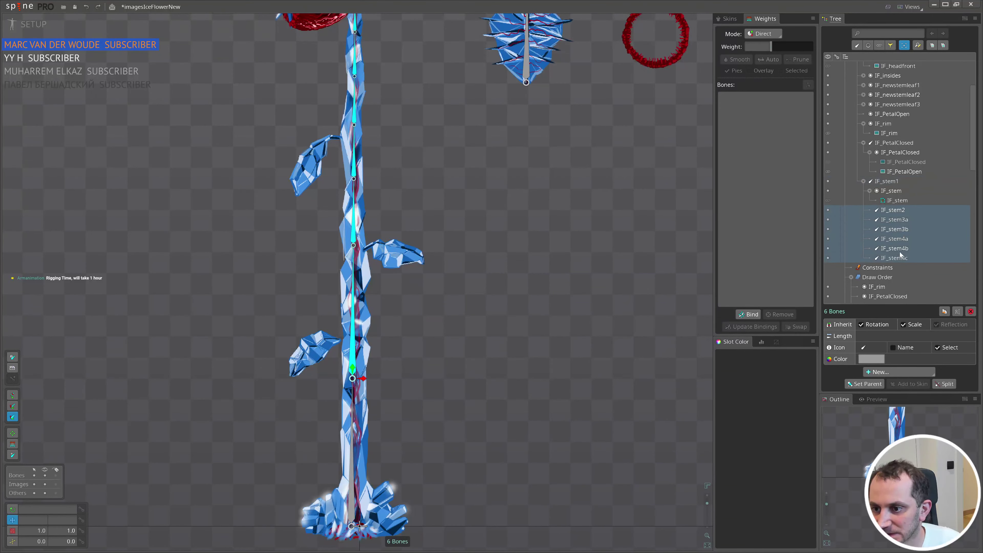
- Create a horizontal bone about 41 long under container, starting at the IF_stem1 origin at the stem's base
scroll(879, 164, up, 2)
click(883, 78)
drag(502, 391, 527, 295)
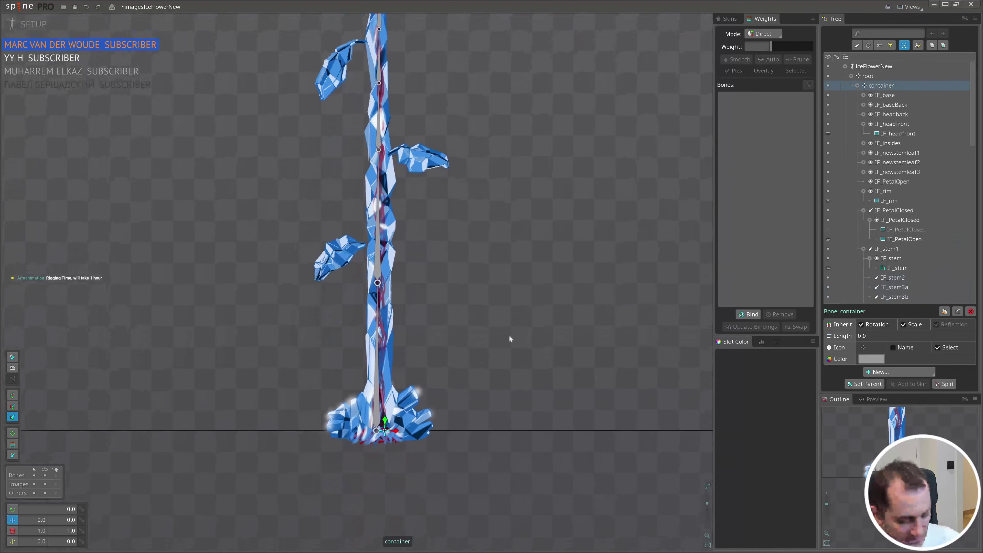
key(n)
scroll(426, 434, up, 2)
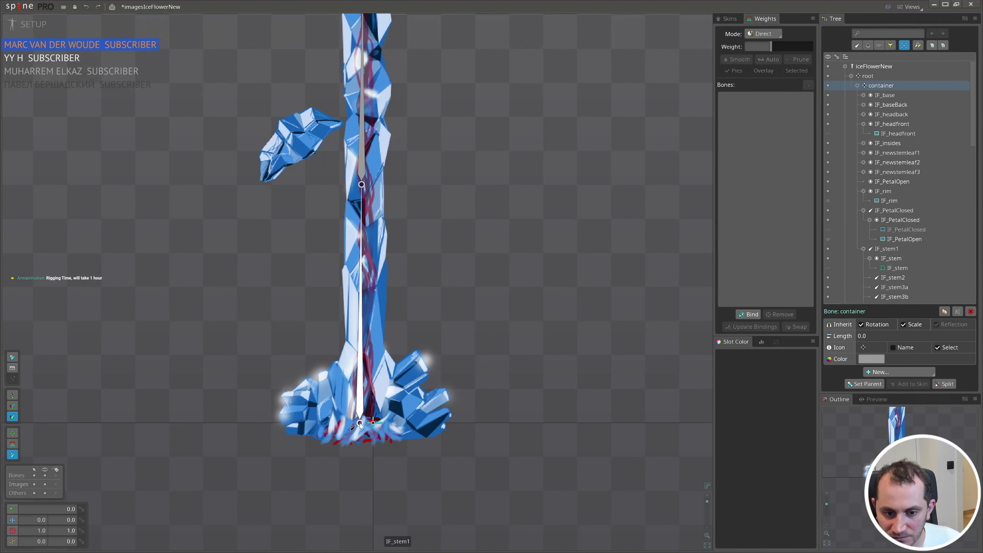
drag(359, 425, 332, 426)
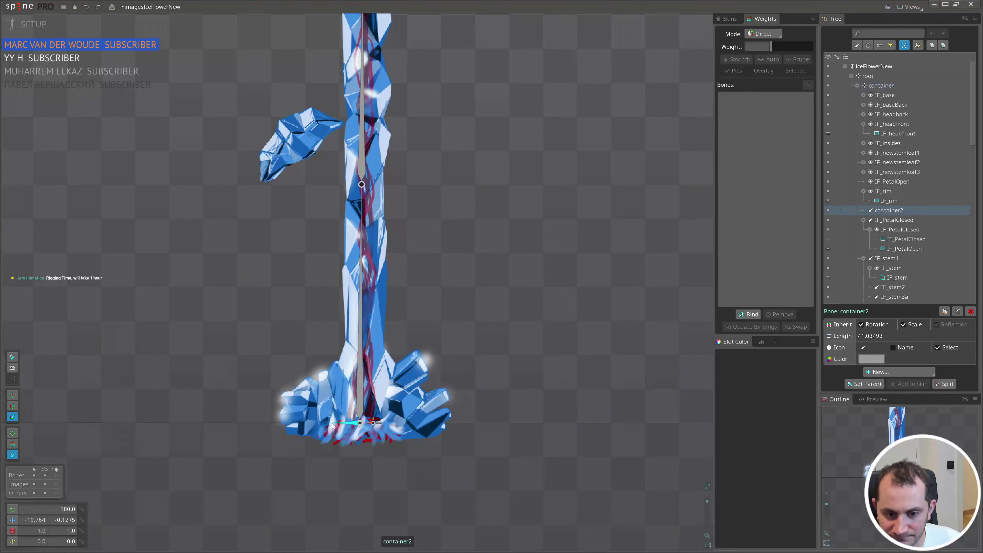
- Rename the new base bone as stem_cont and turn on its name display in the viewport
double_click(888, 210)
text(stem)
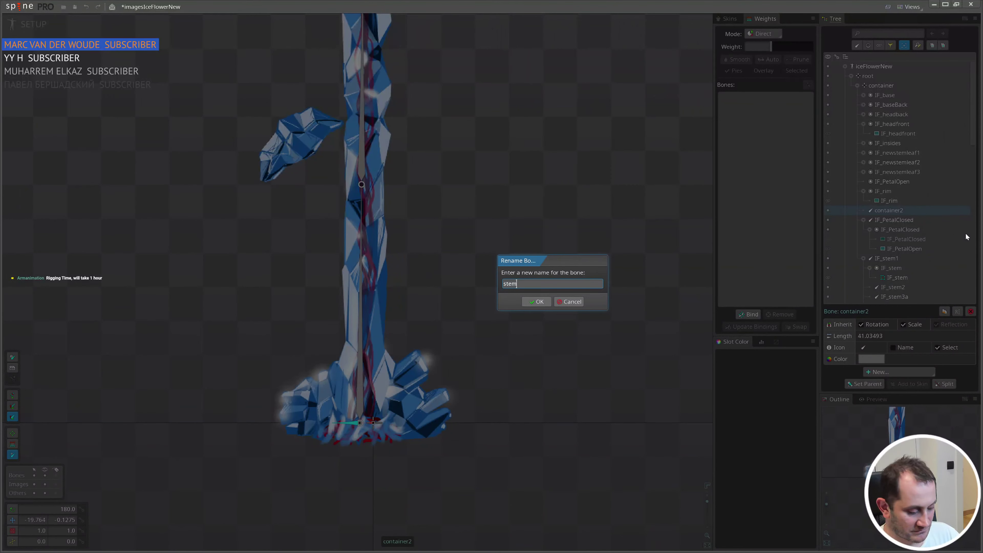
text(_cont)
key(Return)
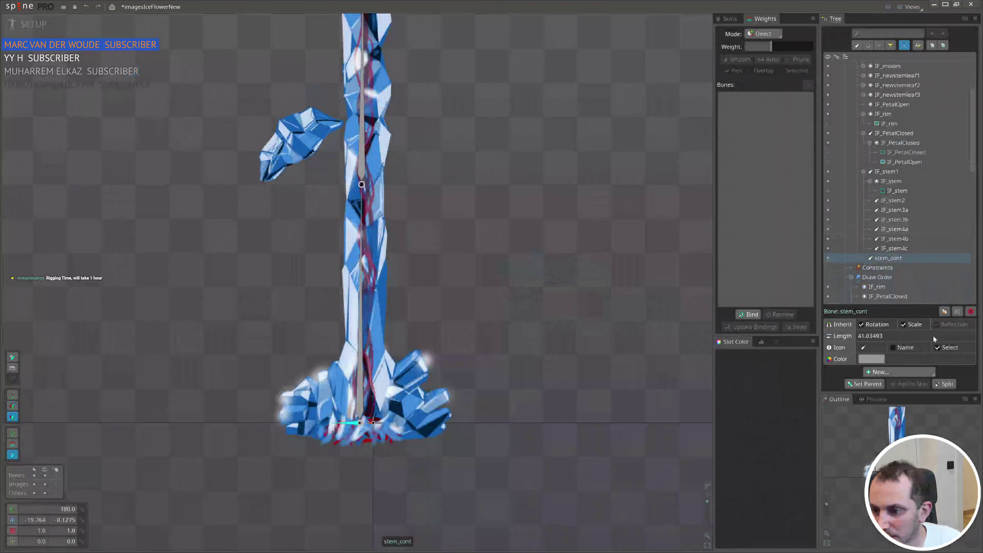
click(903, 350)
key(t)
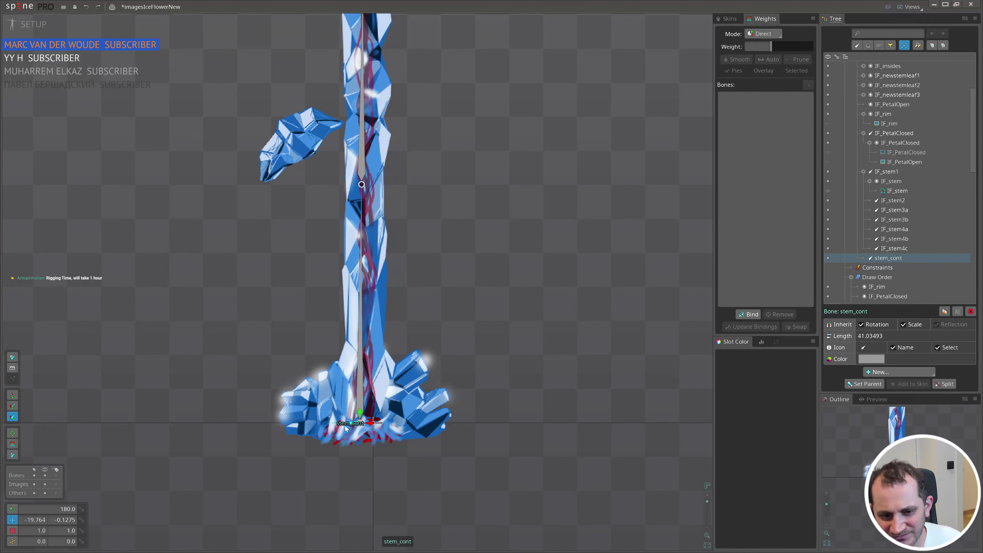
- Parent IF_stem1 and the six bones IF_stem2 through IF_stem4c directly to stem_cont
click(359, 391)
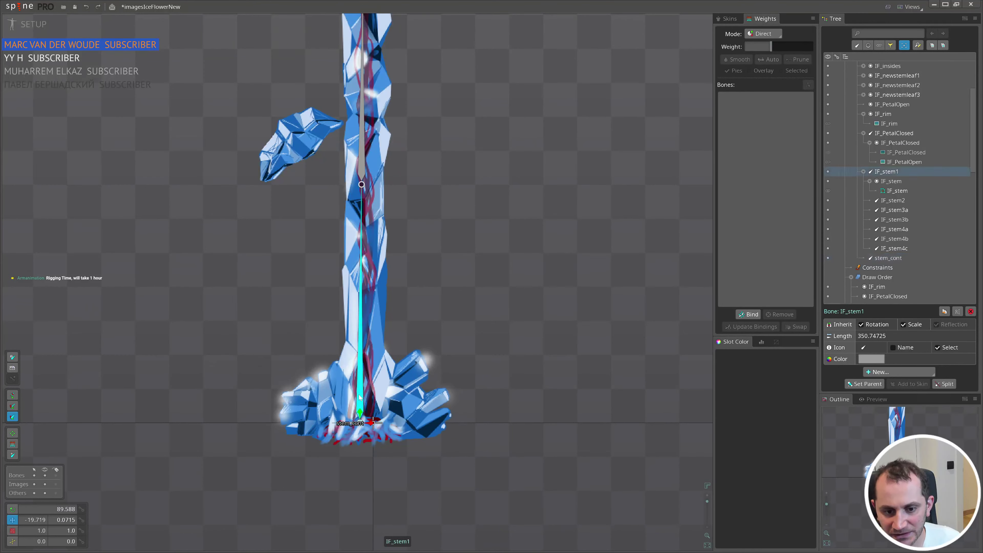
scroll(348, 394, down, 3)
drag(460, 274, 458, 335)
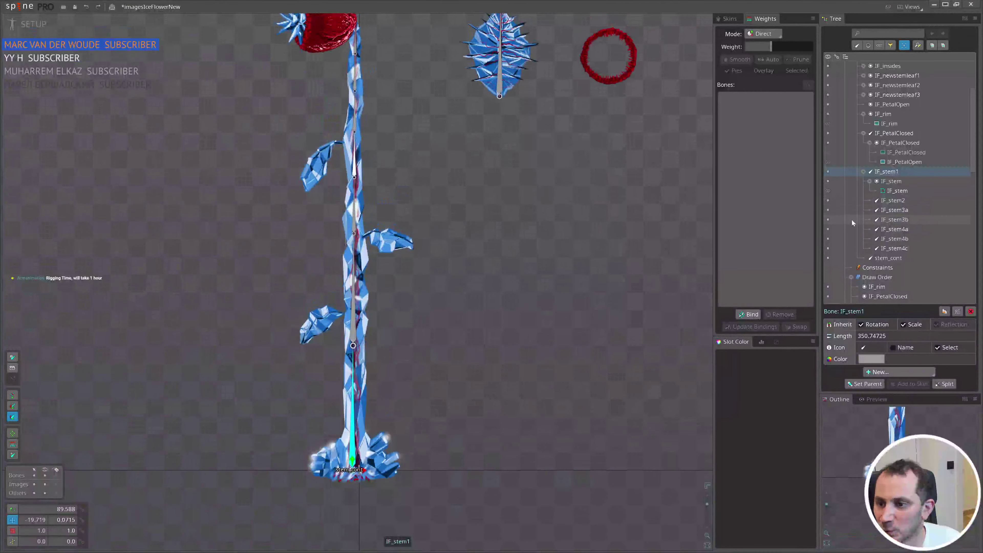
drag(905, 201, 898, 253)
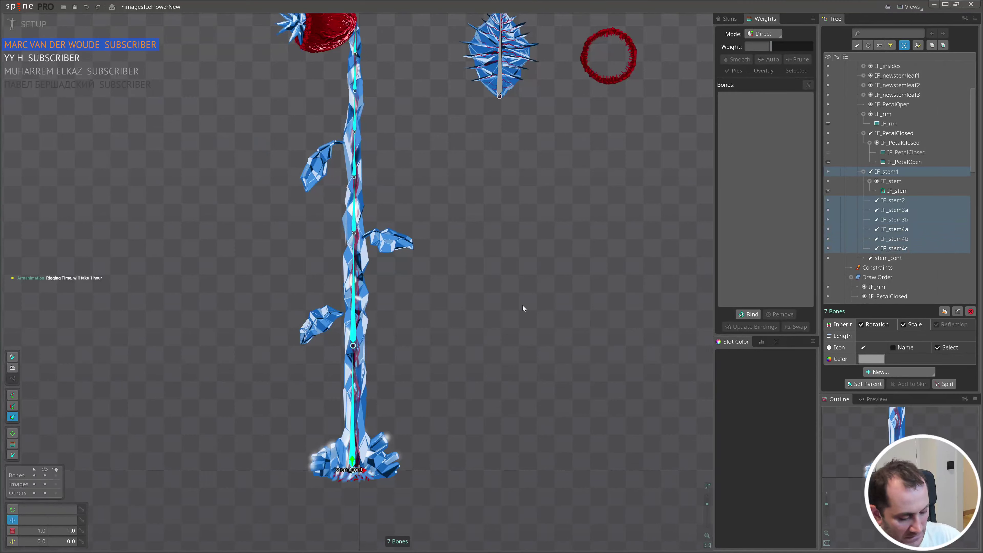
key(p)
click(337, 475)
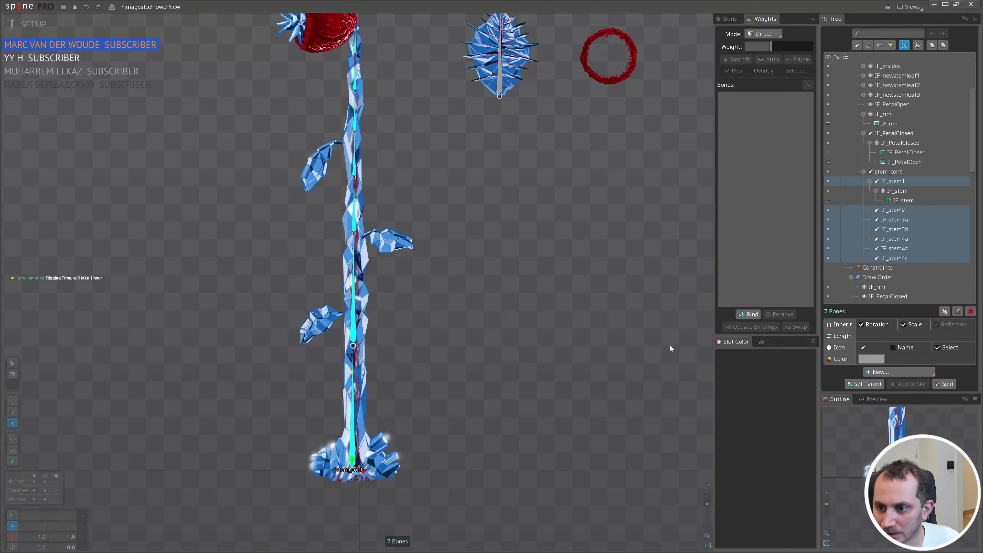
- Reparent the IF_stem slot from IF_stem1 to stem_cont
double_click(887, 182)
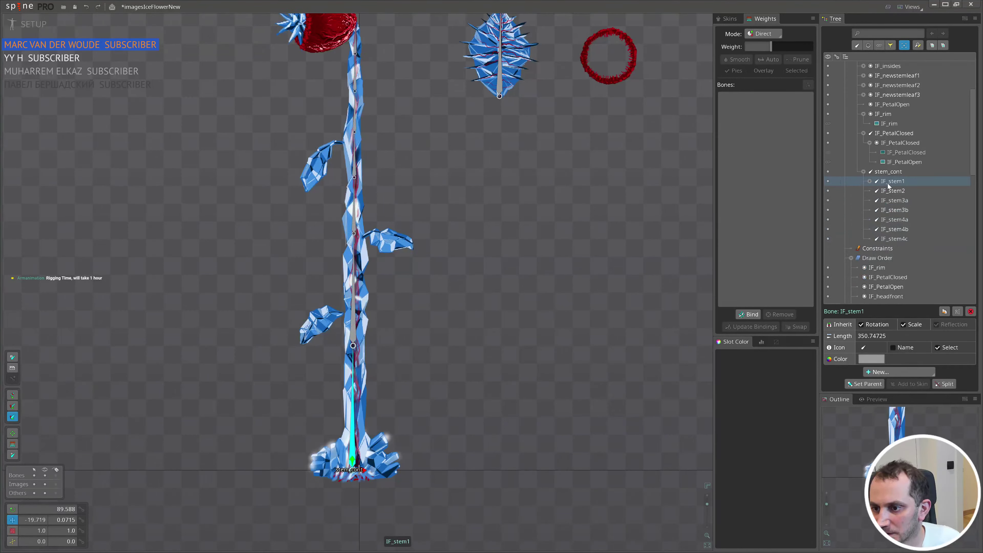
click(870, 181)
click(896, 190)
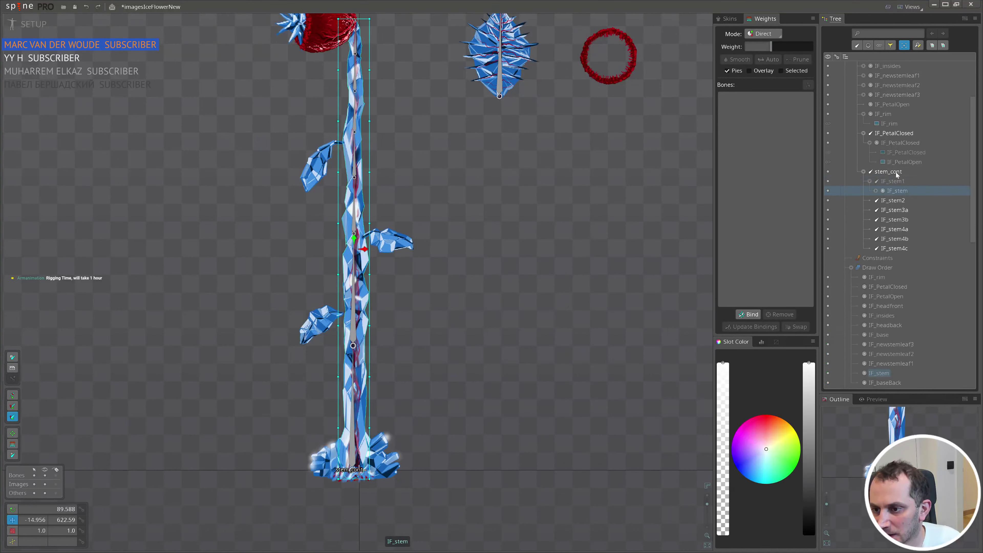
drag(895, 172, 894, 172)
- Test moving the seven bones IF_stem1 through IF_stem4c together and undo the trial
click(892, 190)
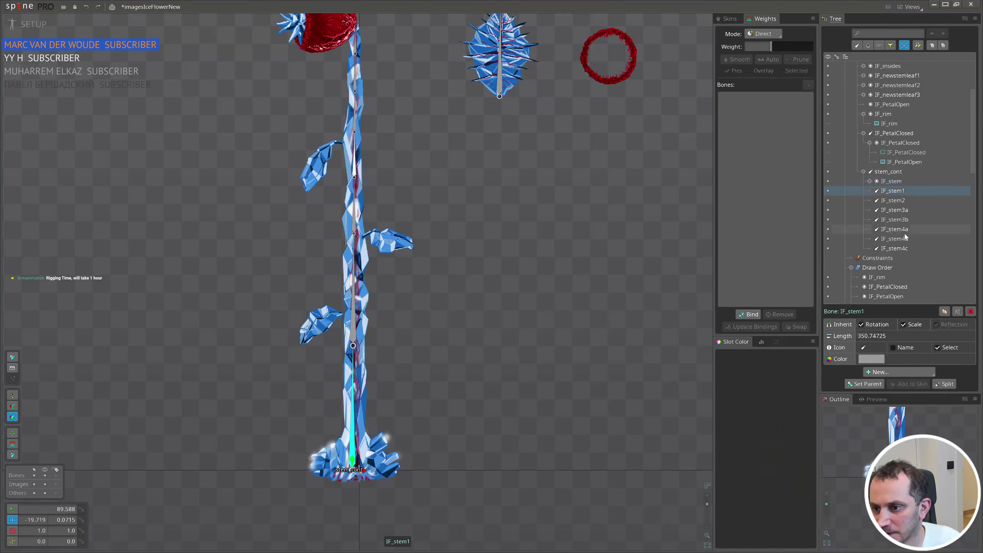
shift+click(899, 249)
scroll(474, 324, down, 1)
drag(468, 324, 625, 410)
key(ctrl+z)
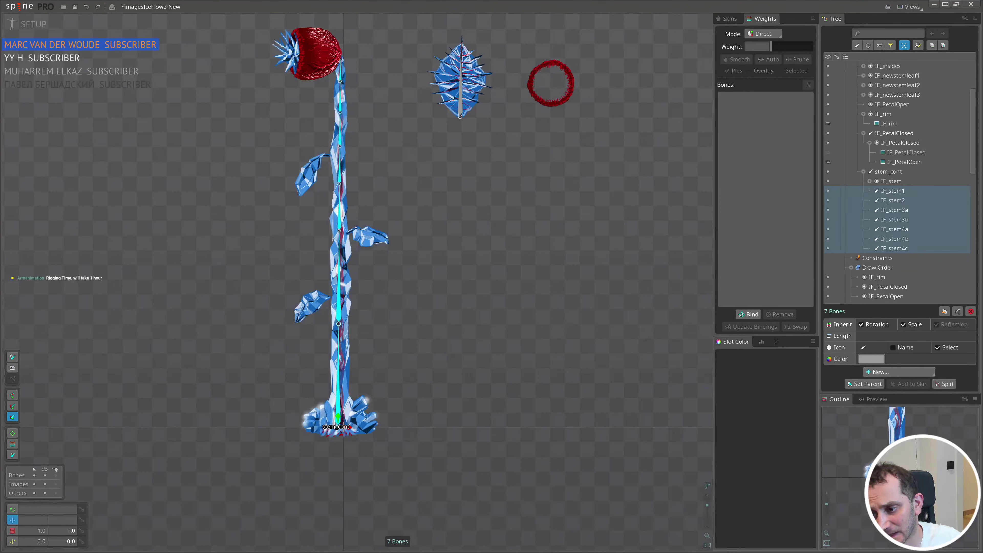
drag(874, 418, 868, 499)
scroll(869, 499, down, 3)
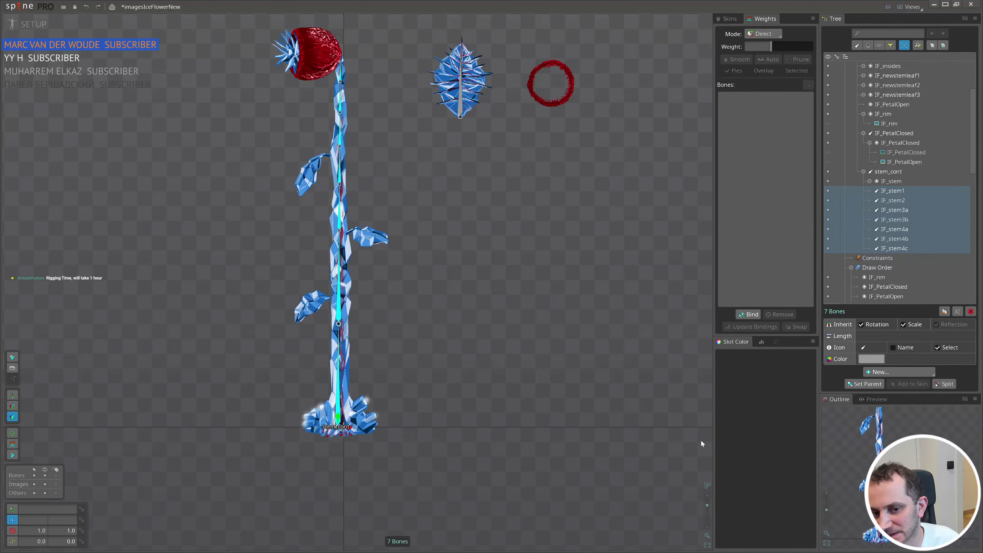
drag(418, 213, 492, 225)
drag(544, 295, 460, 269)
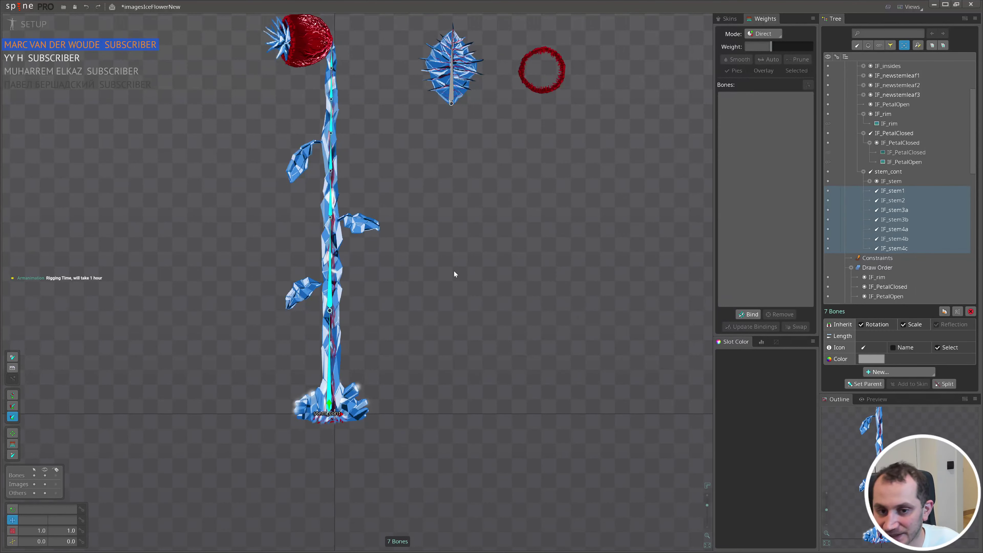
drag(461, 214, 501, 239)
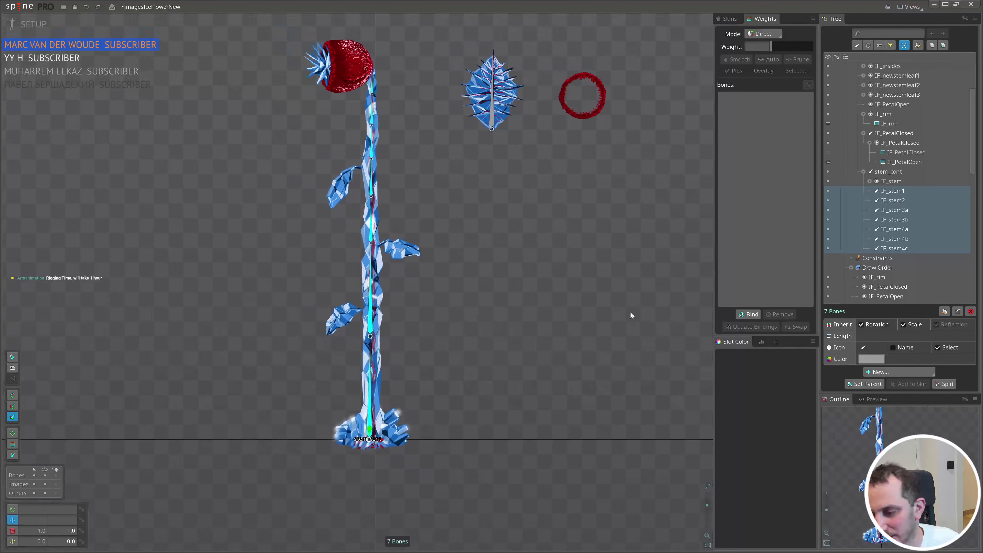
drag(427, 272, 446, 269)
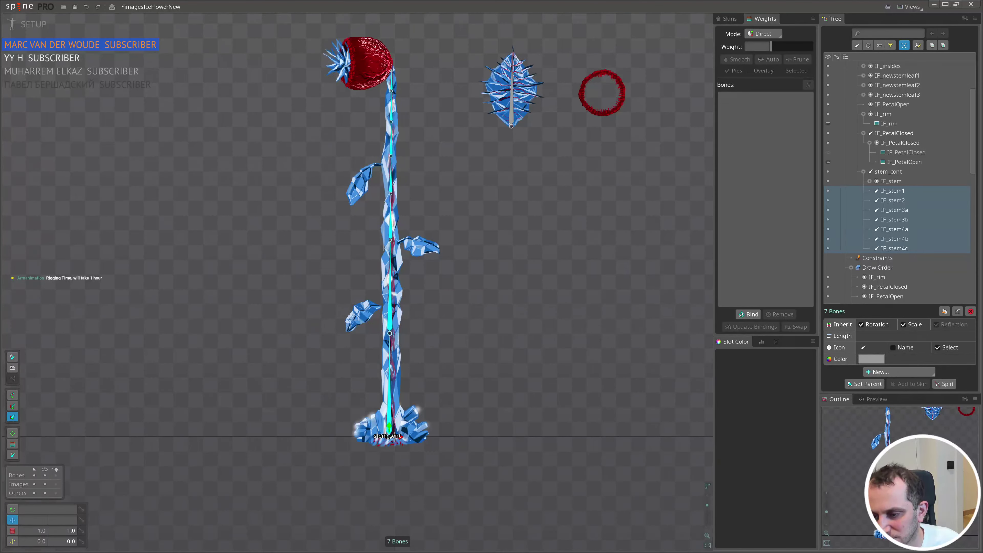
drag(523, 324, 552, 329)
- Create a new path named stem_path under the stem_cont bone
click(890, 171)
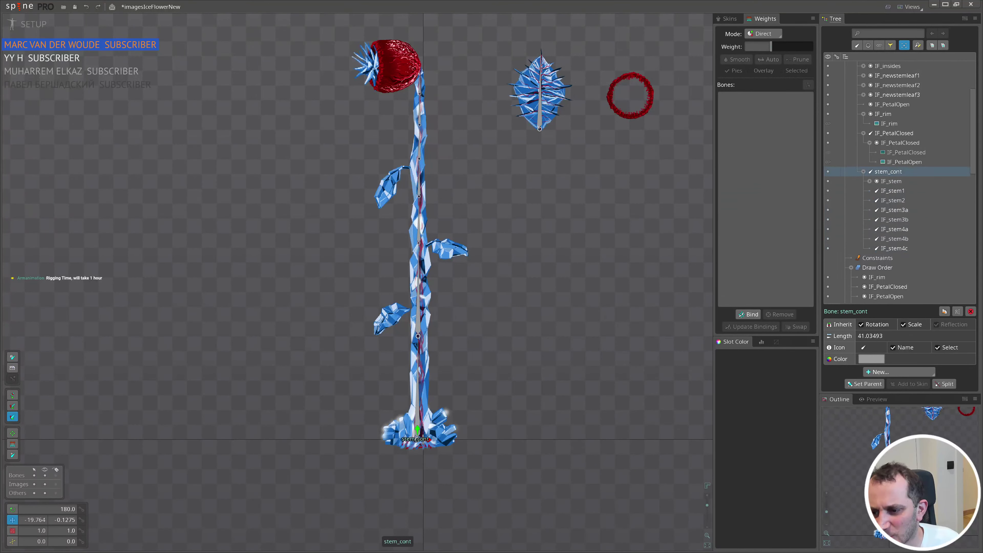
click(889, 372)
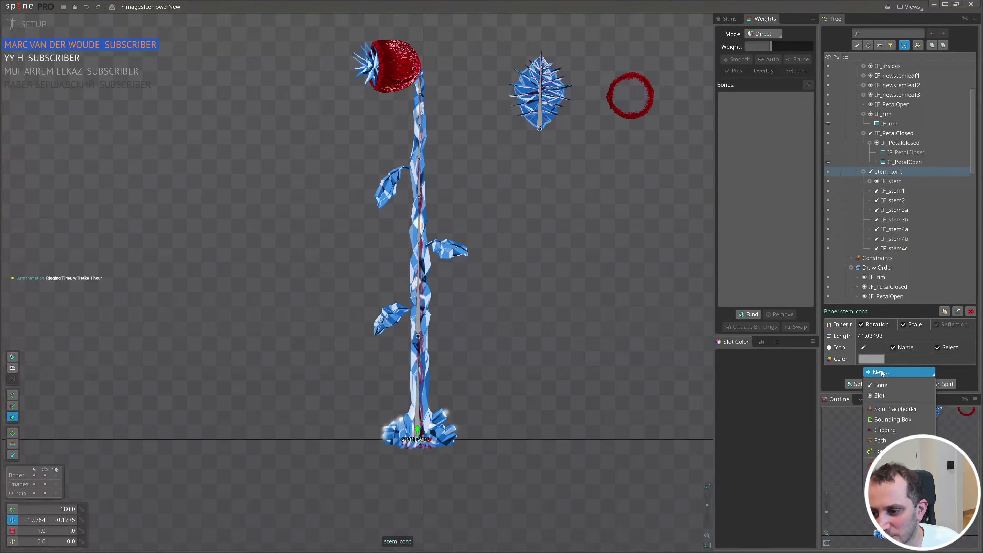
click(879, 435)
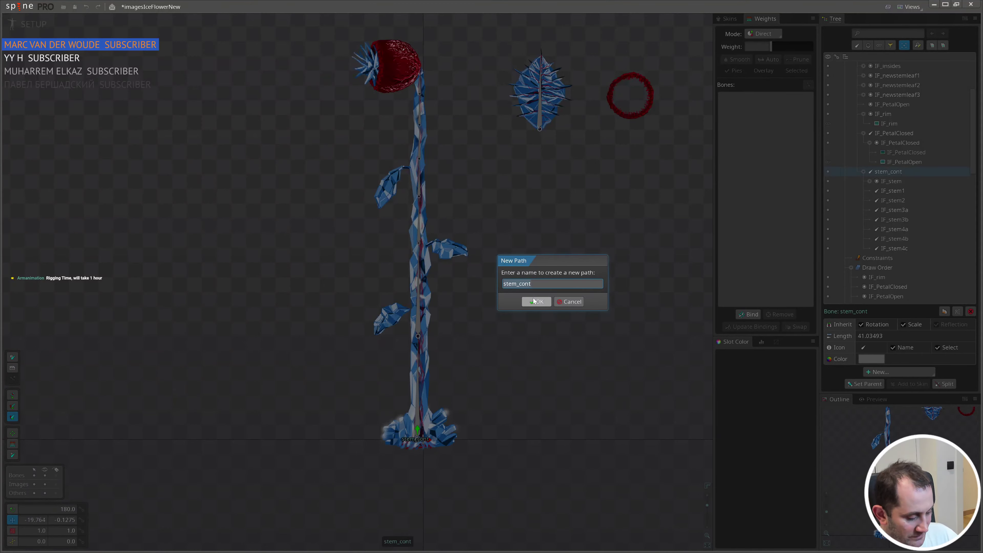
text(stem)
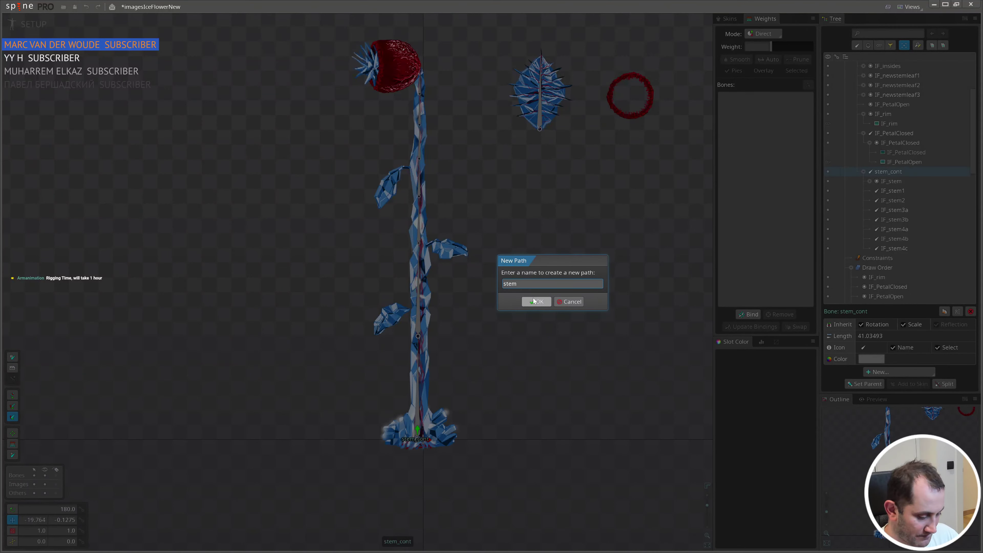
text(_path)
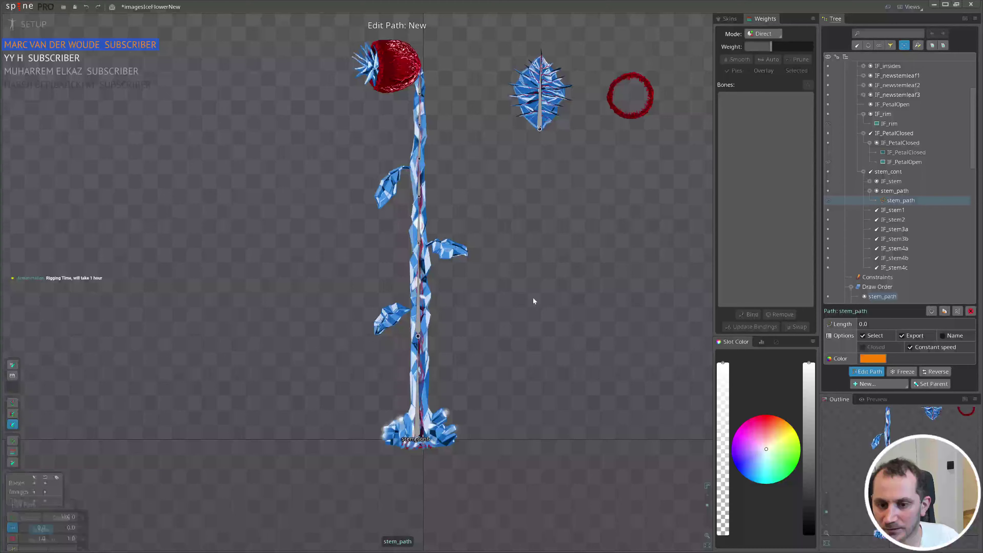
click(533, 298)
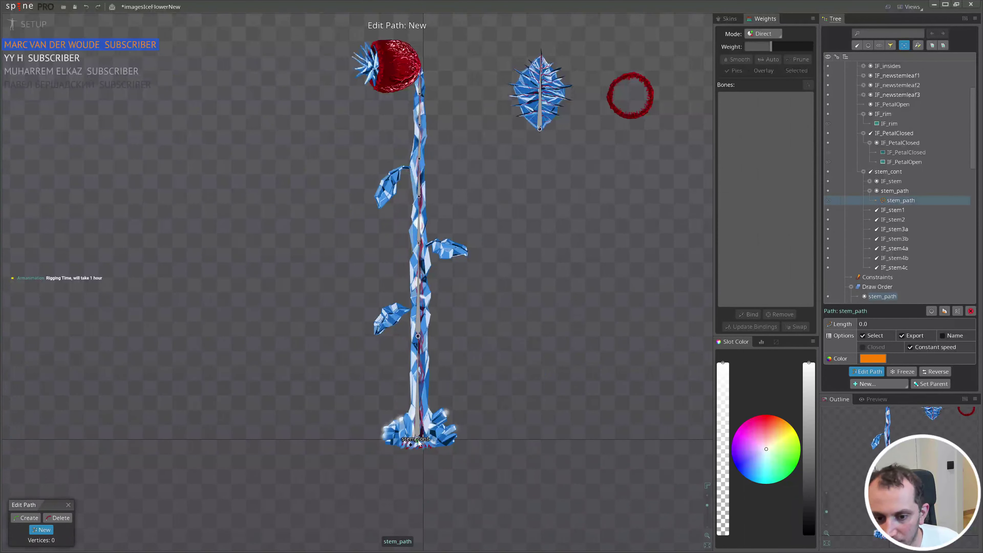
- Draw stem_path as a straight two-point path about 1252 long from the stem's base to the flower head and finish path editing
scroll(418, 444, up, 5)
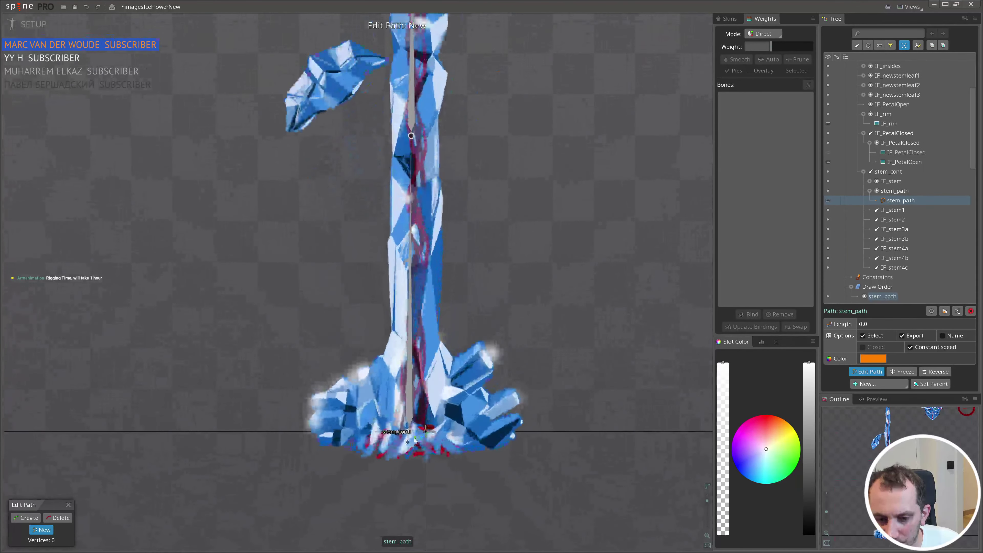
click(411, 435)
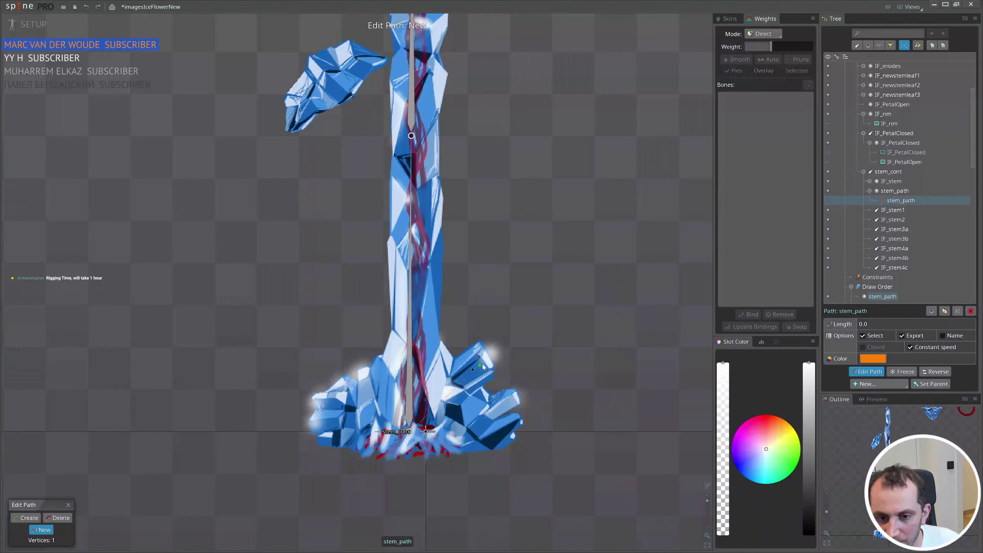
scroll(410, 434, down, 5)
scroll(401, 216, up, 8)
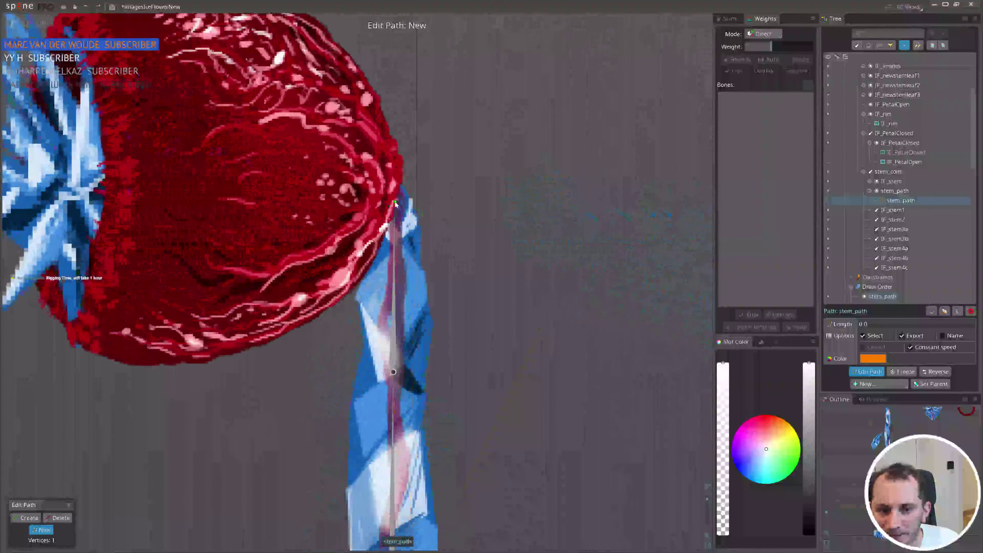
click(393, 208)
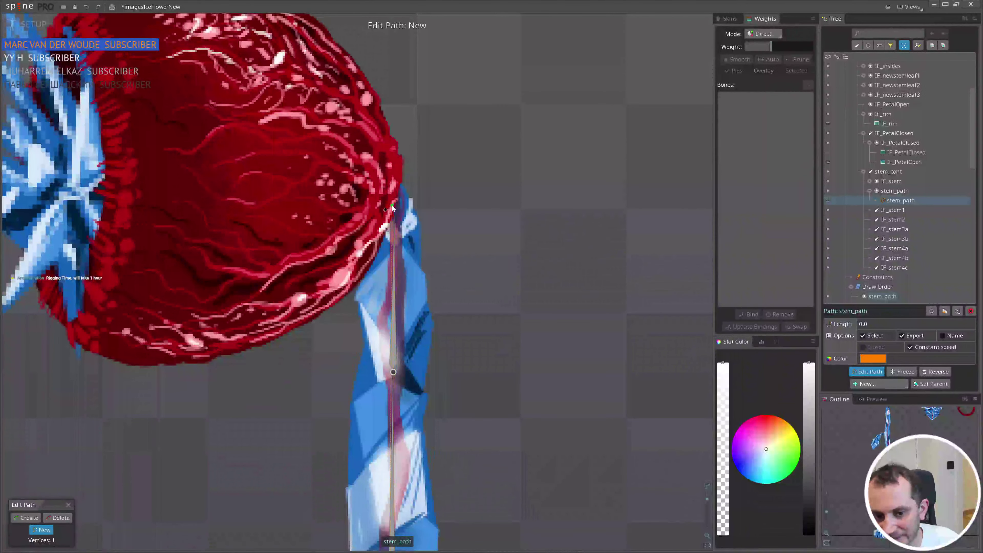
scroll(481, 381, down, 8)
scroll(436, 364, down, 2)
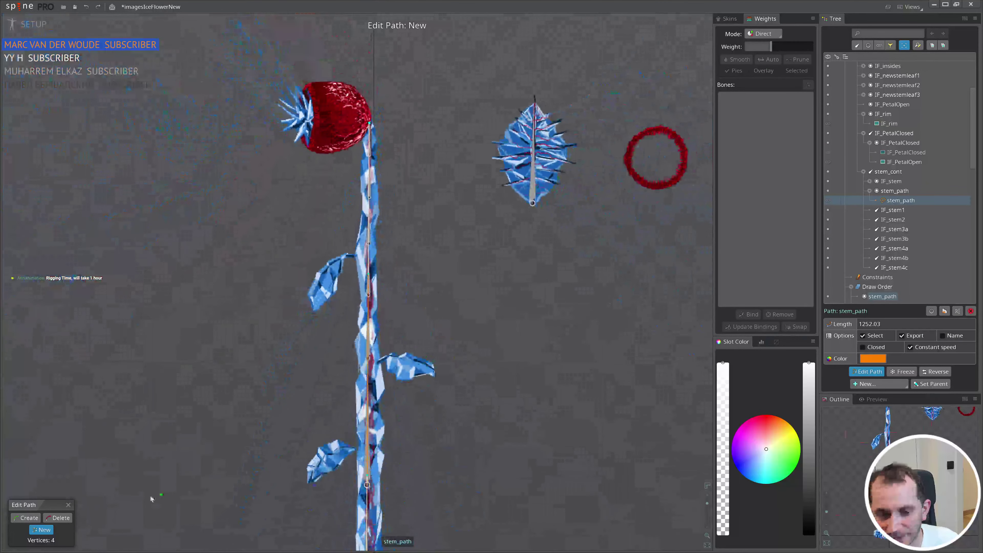
click(68, 504)
- Hide the IF_stem slot and the seven bones IF_stem1 through IF_stem4c so the path can be edited alone
scroll(409, 325, down, 4)
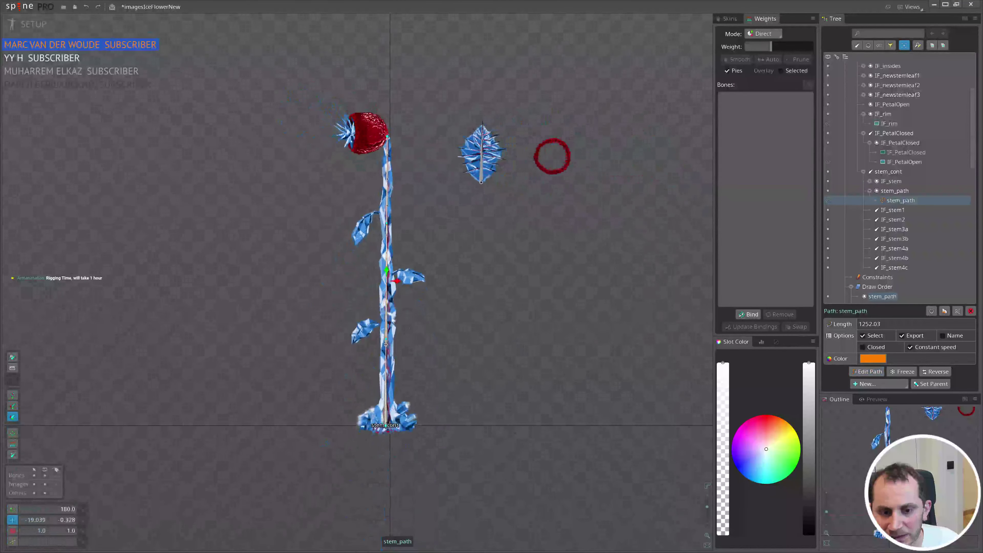
click(828, 181)
scroll(372, 271, up, 2)
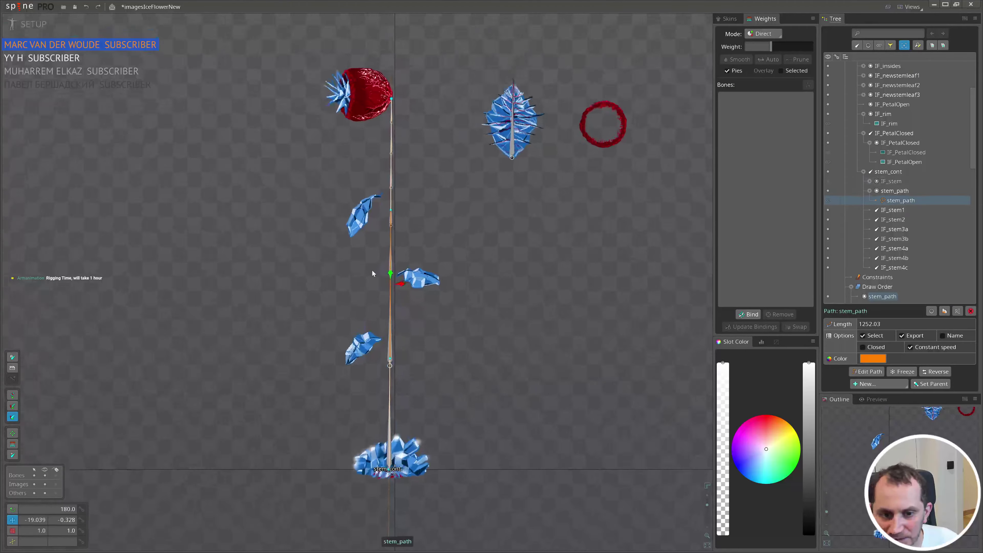
key(space)
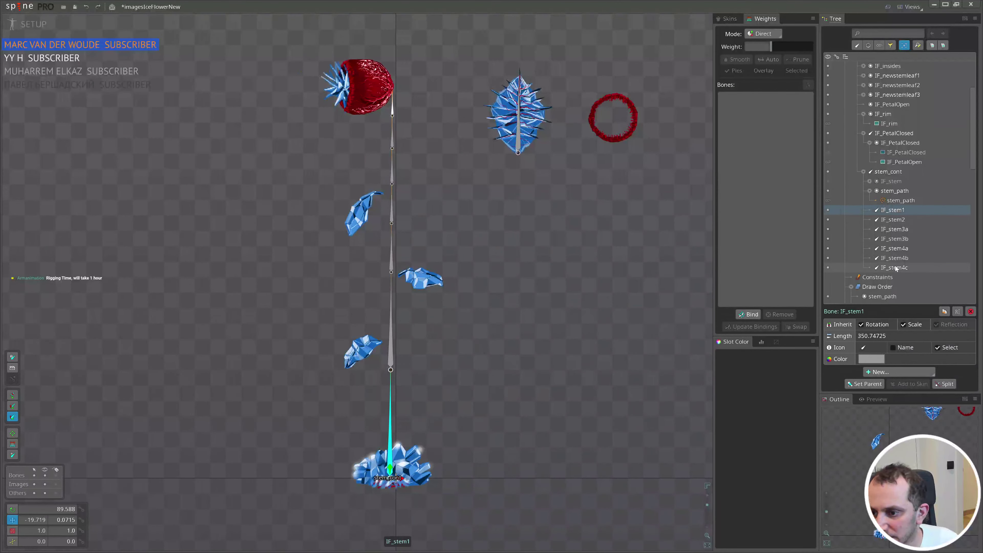
drag(828, 209, 827, 267)
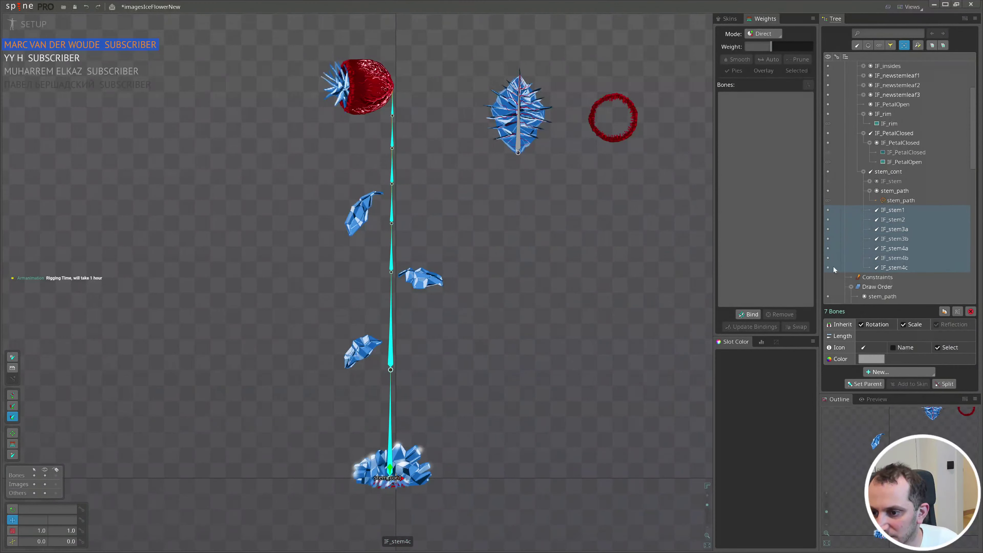
- Try bending stem_path into a curve by moving its top end point and both control handles
click(392, 283)
mouse_move(392, 206)
mouse_down()
mouse_move(542, 203)
mouse_move(318, 219)
mouse_move(320, 122)
mouse_move(483, 323)
mouse_move(399, 124)
mouse_move(392, 206)
mouse_up()
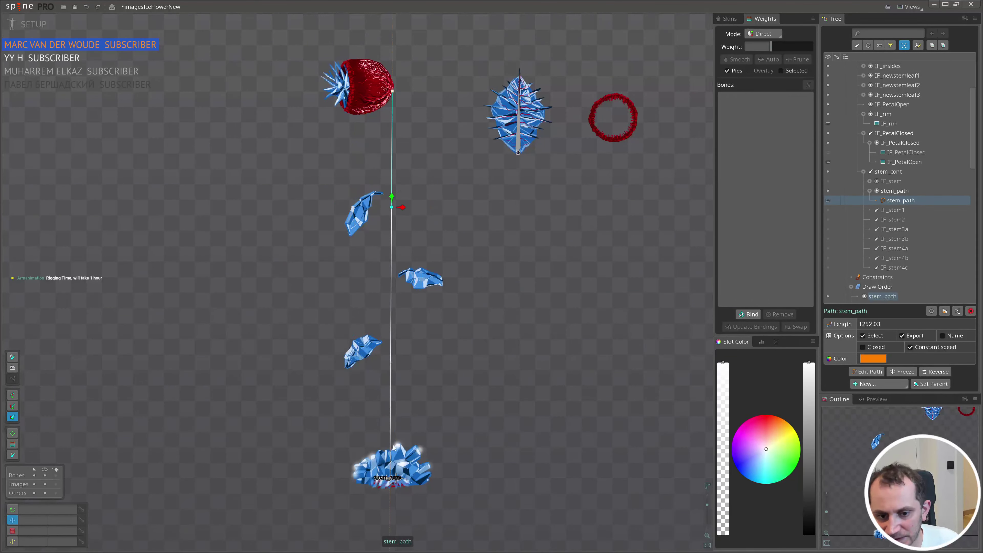
drag(391, 362, 339, 367)
drag(393, 96, 449, 156)
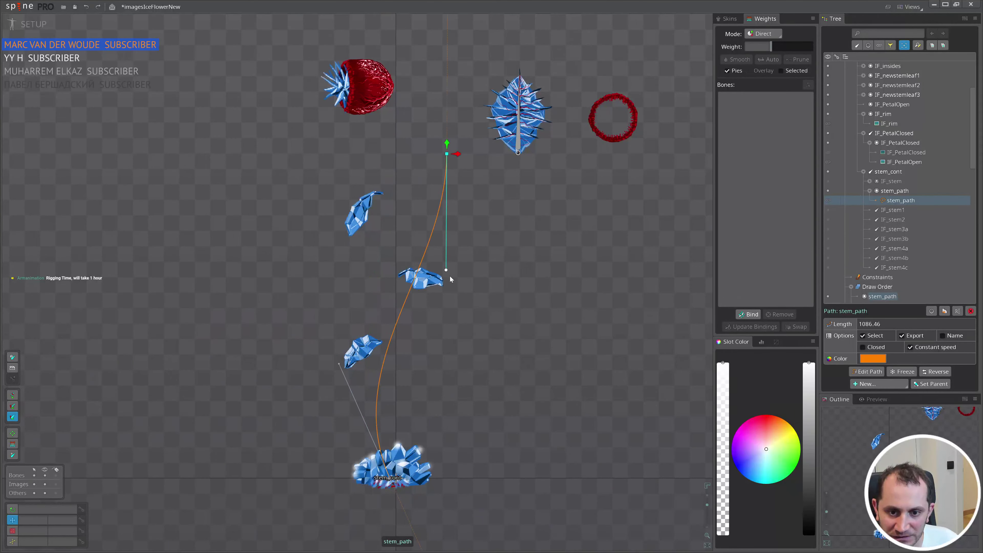
drag(448, 271, 561, 212)
drag(446, 155, 376, 139)
mouse_move(339, 365)
mouse_down()
mouse_move(298, 382)
mouse_move(397, 384)
mouse_move(332, 368)
mouse_up()
drag(379, 144, 379, 193)
drag(508, 280, 588, 210)
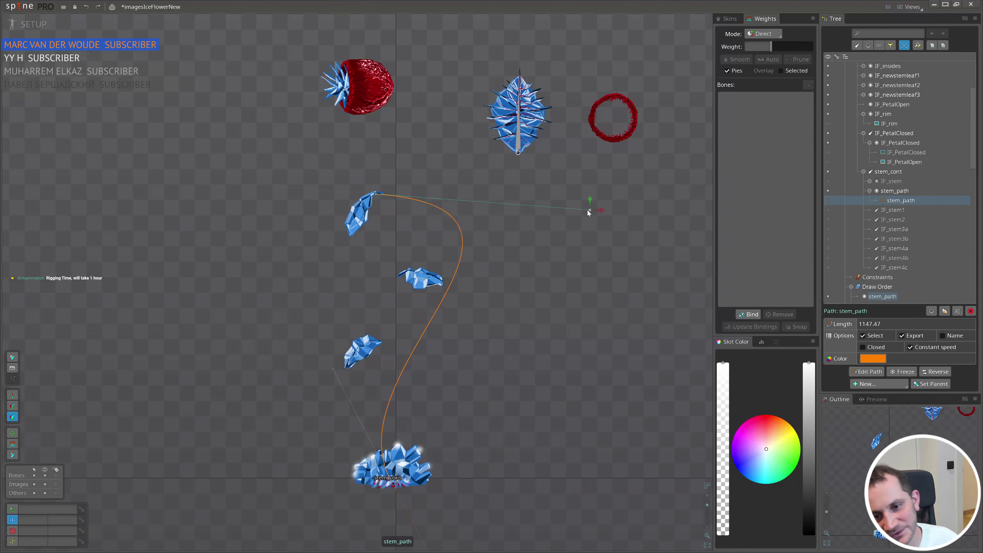
drag(375, 193, 411, 208)
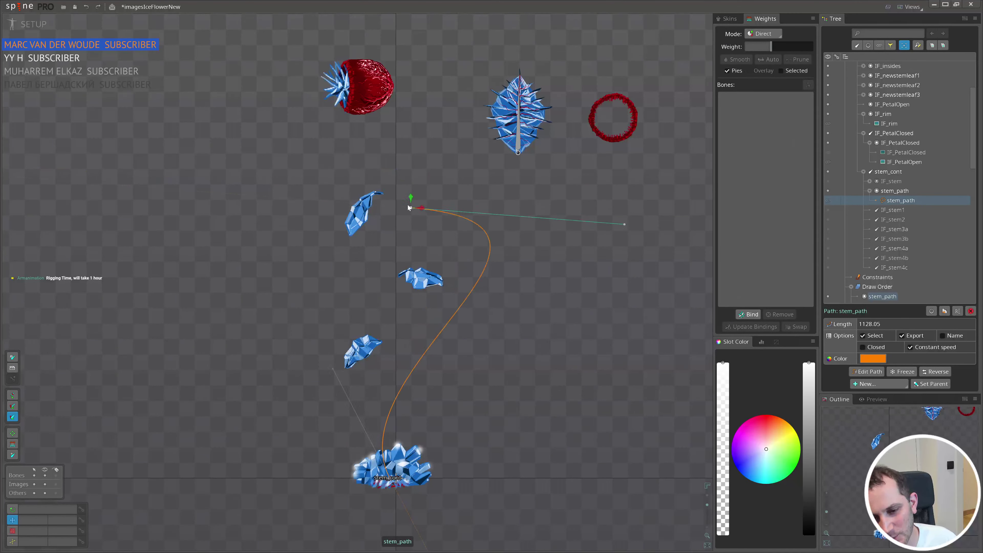
- Undo the trial bends of stem_path until the path is straight again
key(ctrl+z)
key(ctrl+z)
key(ctrl+z)
key(ctrl+z)
key(ctrl+z)
key(ctrl+z)
key(ctrl+z)
key(ctrl+z)
key(ctrl+z)
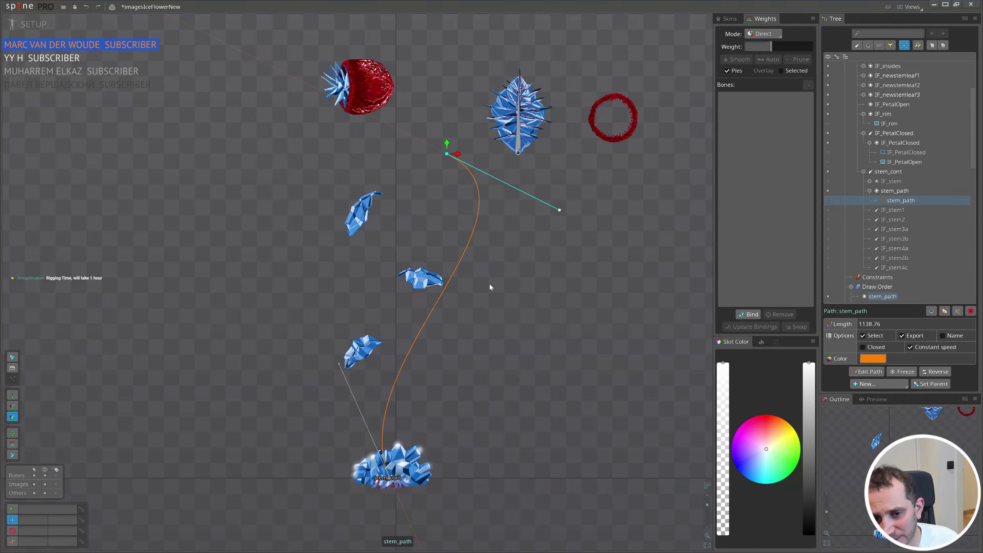
- Insert a vertex midway along stem_path and show the IF_stem slot and stem bones again
click(391, 286)
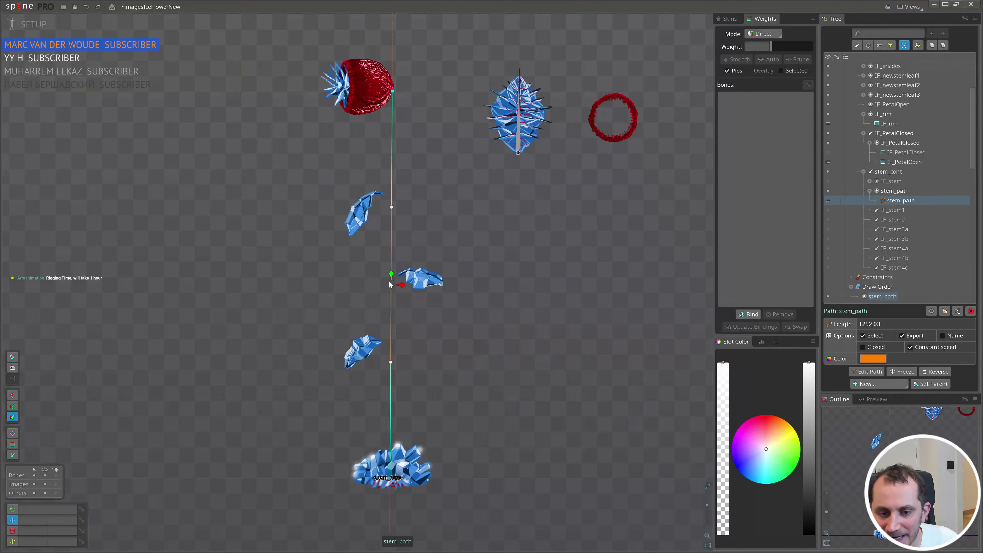
click(867, 371)
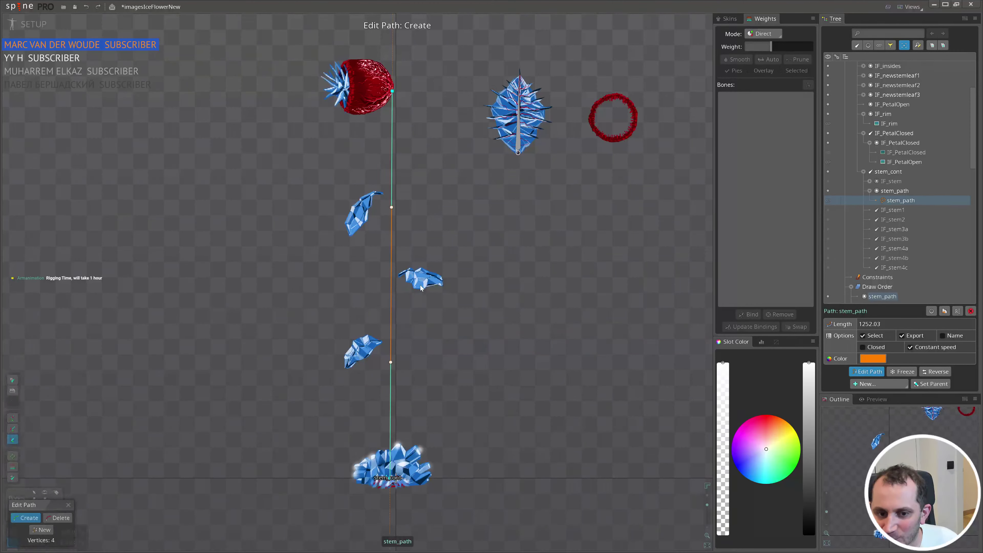
click(390, 279)
scroll(481, 295, down, 3)
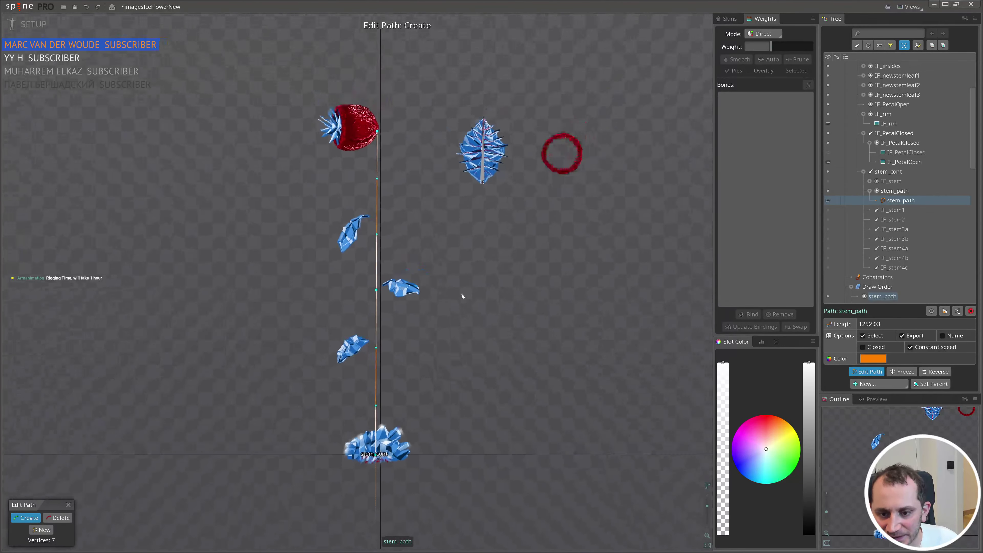
scroll(377, 309, up, 3)
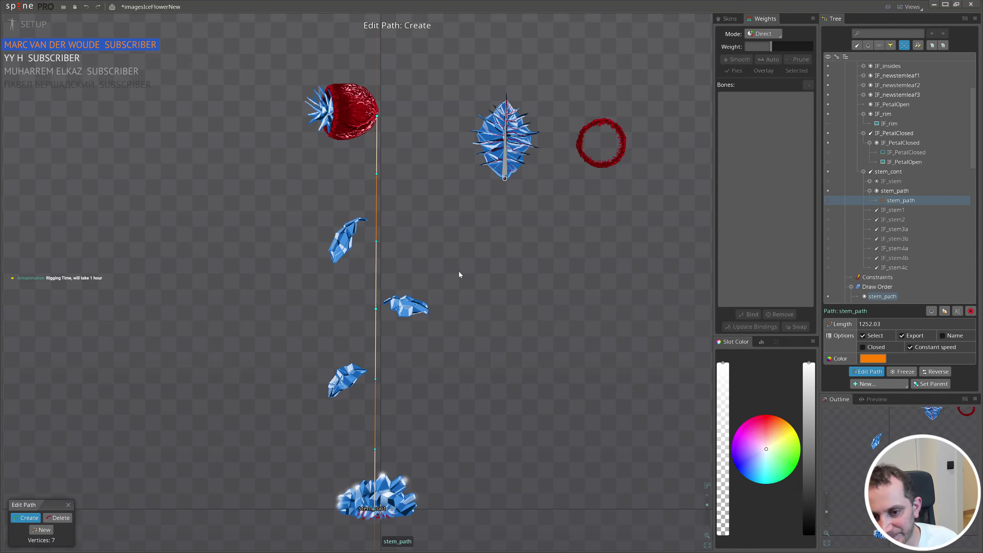
drag(458, 271, 424, 265)
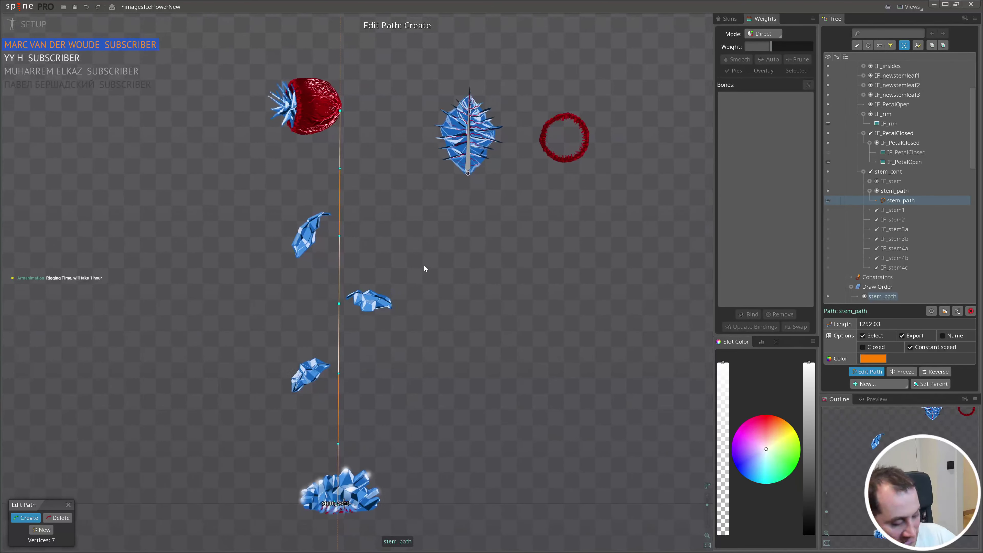
drag(422, 336, 451, 312)
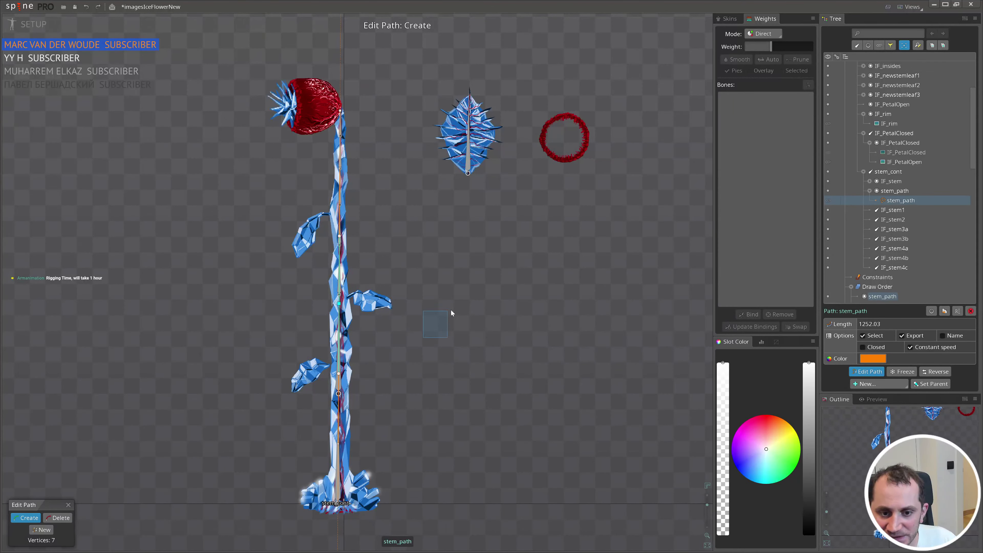
- Test bending stem_path by pulling the upper handle of its middle vertex, and undo the trial
click(338, 236)
drag(436, 271, 585, 240)
drag(339, 235, 678, 161)
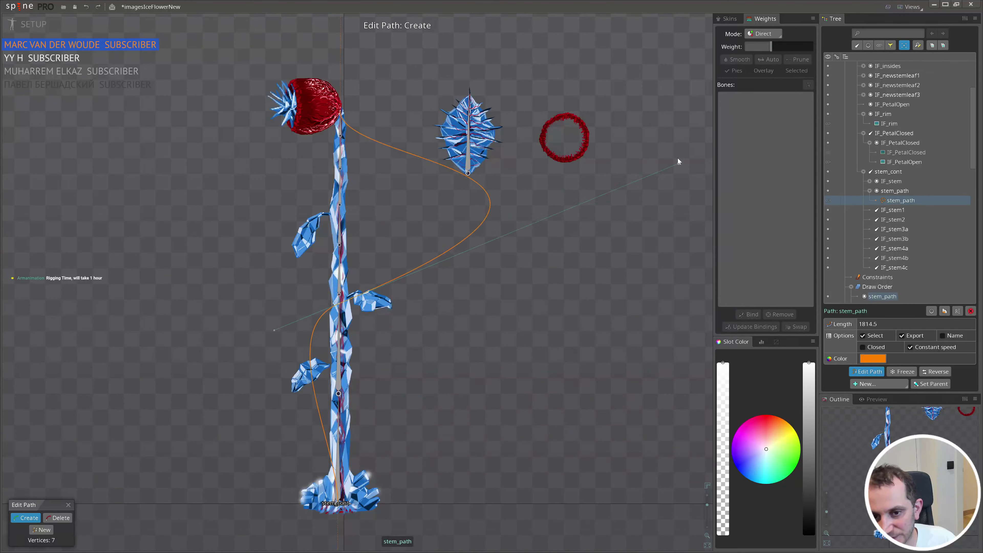
key(ctrl+z)
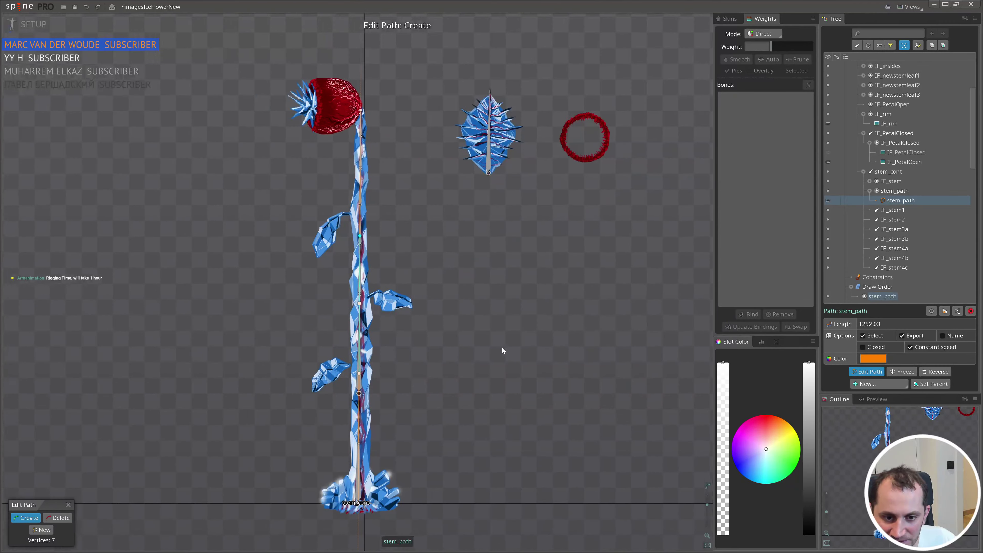
drag(502, 348, 505, 347)
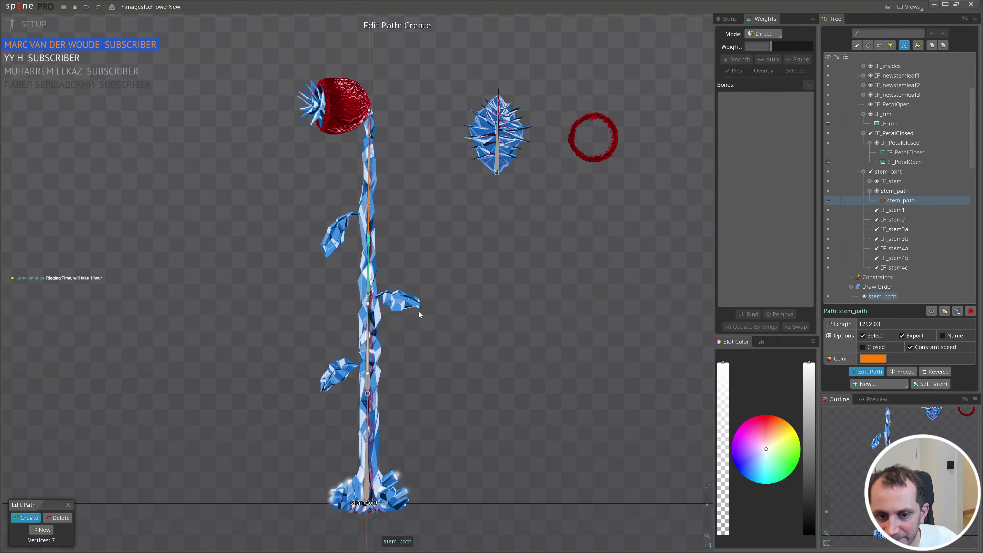
- Create a path constraint named stem_path on the seven bones IF_stem1 through IF_stem4c, targeting the stem_path path
click(893, 210)
shift+click(893, 267)
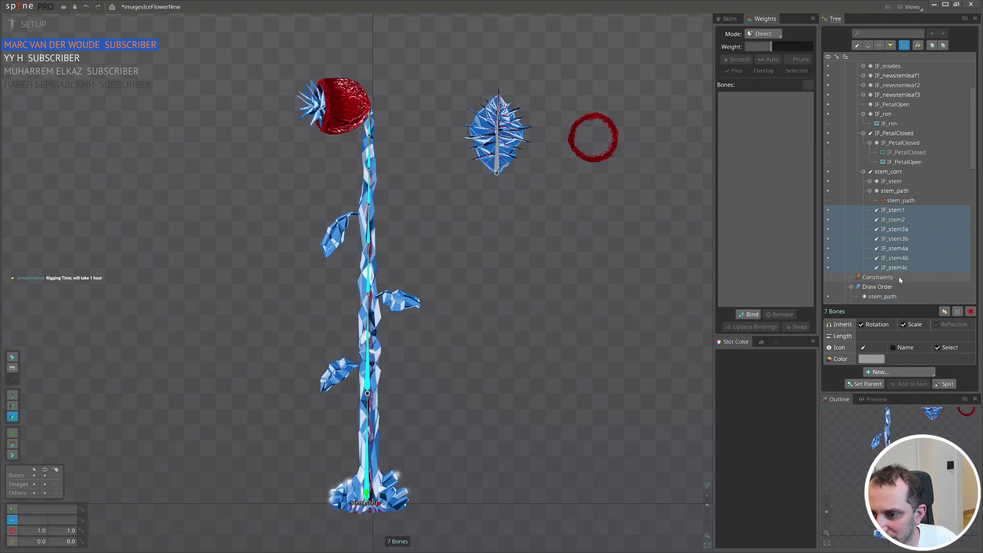
click(889, 371)
click(894, 393)
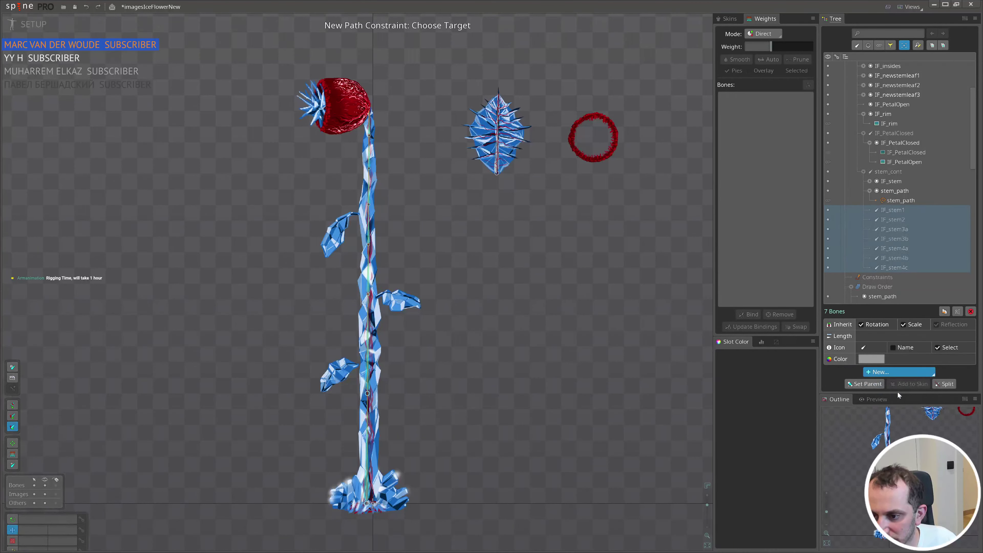
click(900, 202)
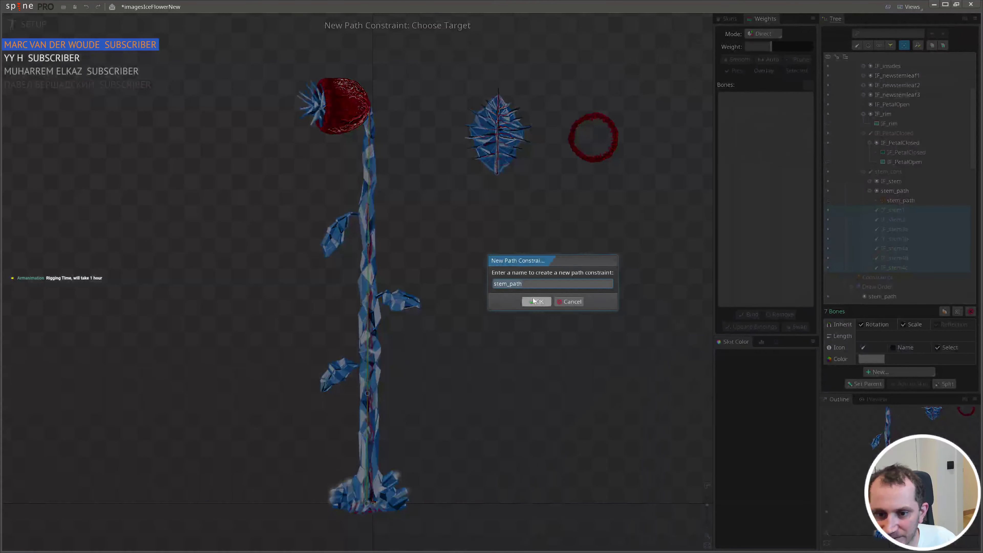
click(537, 301)
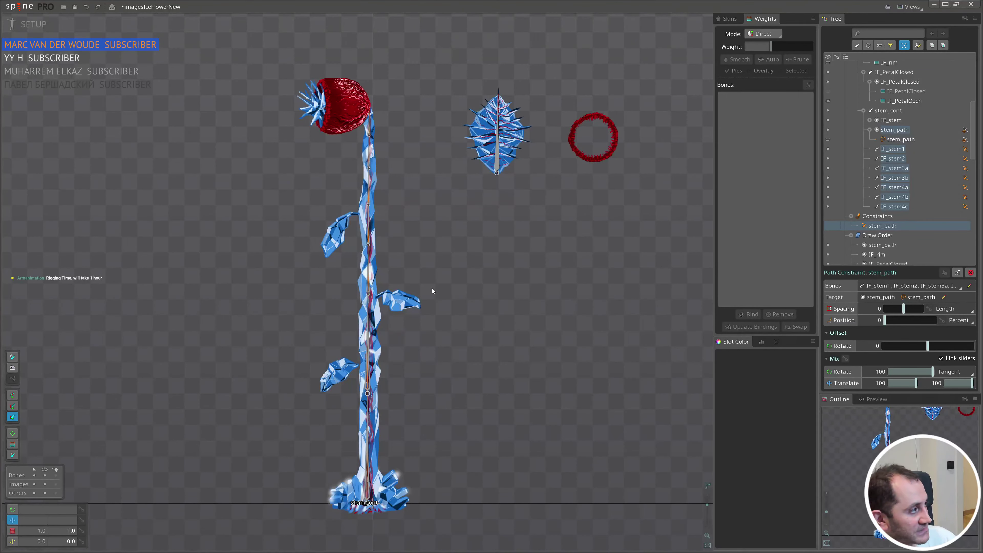
- Hide the IF_stem slot so the constrained stem bones can be seen without the artwork
scroll(423, 286, up, 3)
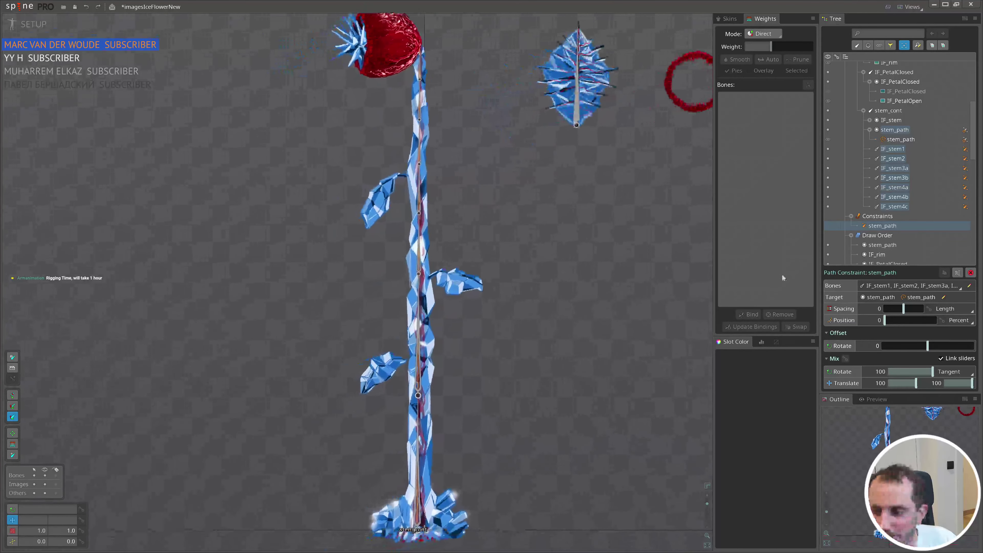
scroll(506, 330, down, 1)
drag(505, 329, 455, 296)
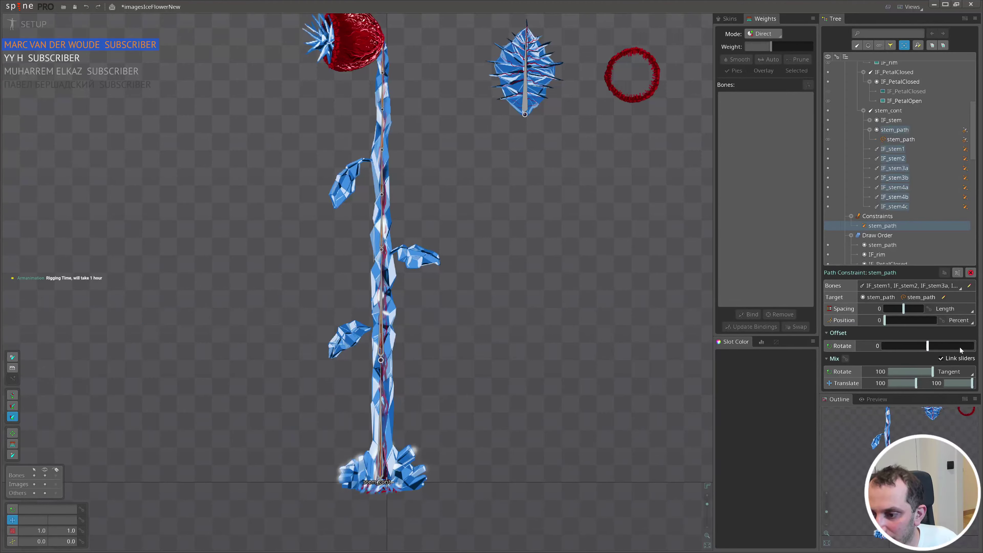
scroll(516, 248, down, 2)
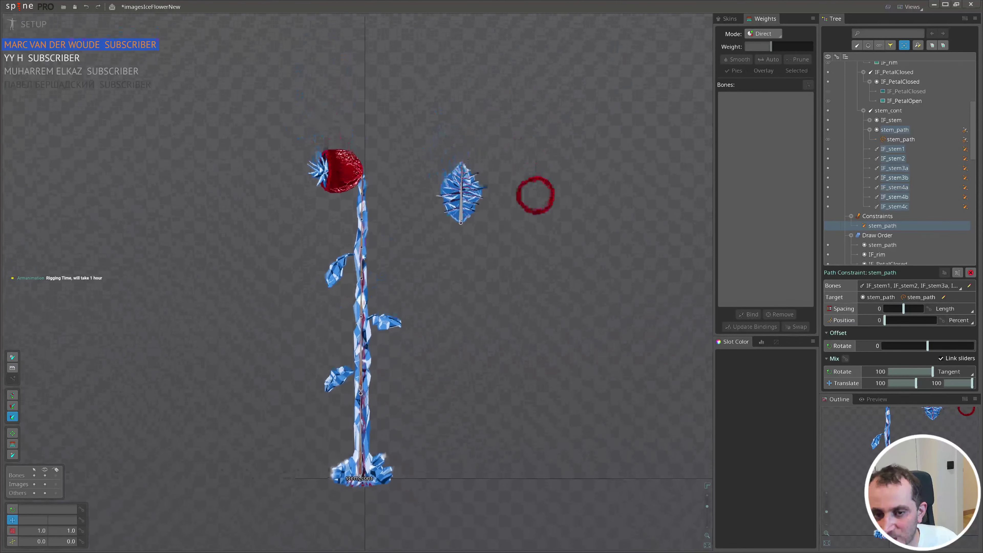
click(354, 222)
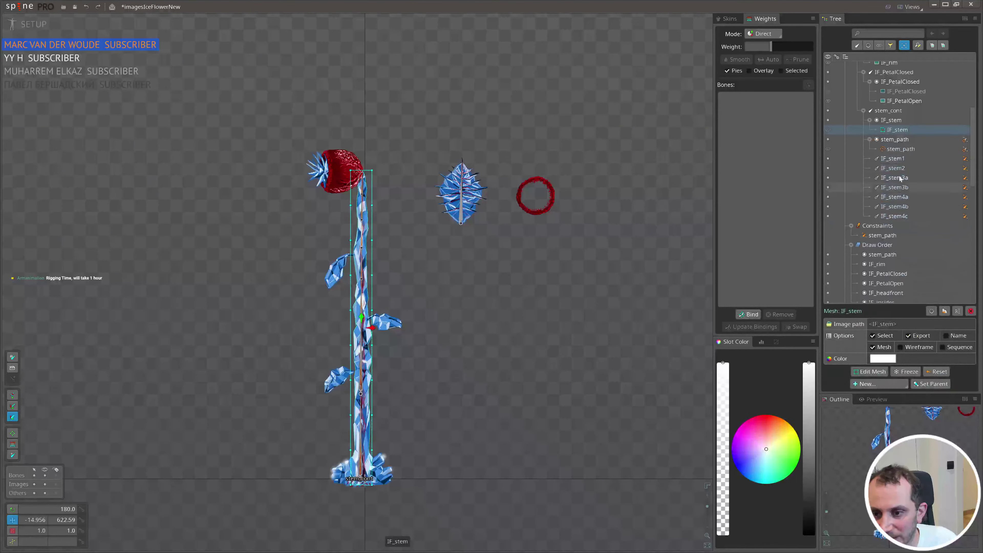
click(827, 121)
scroll(388, 218, up, 2)
key(space)
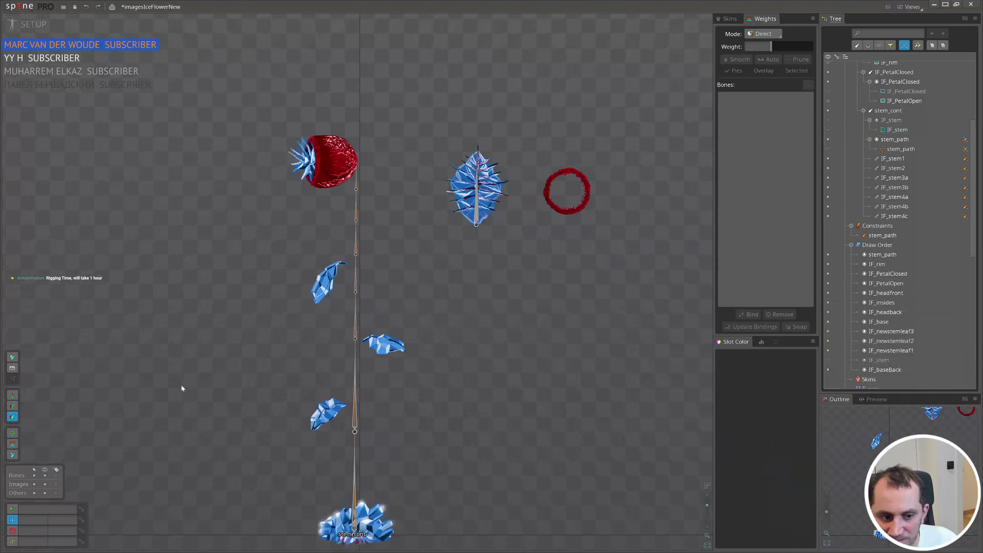
- Hide the seven stem bones, try moving the top end of stem_path sideways, and undo both changes
click(894, 216)
shift+click(892, 159)
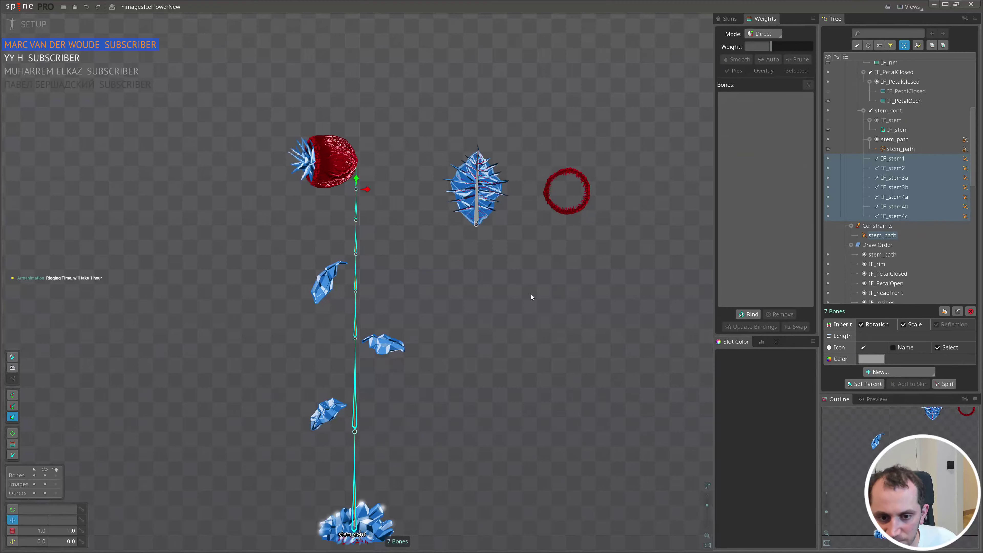
click(827, 216)
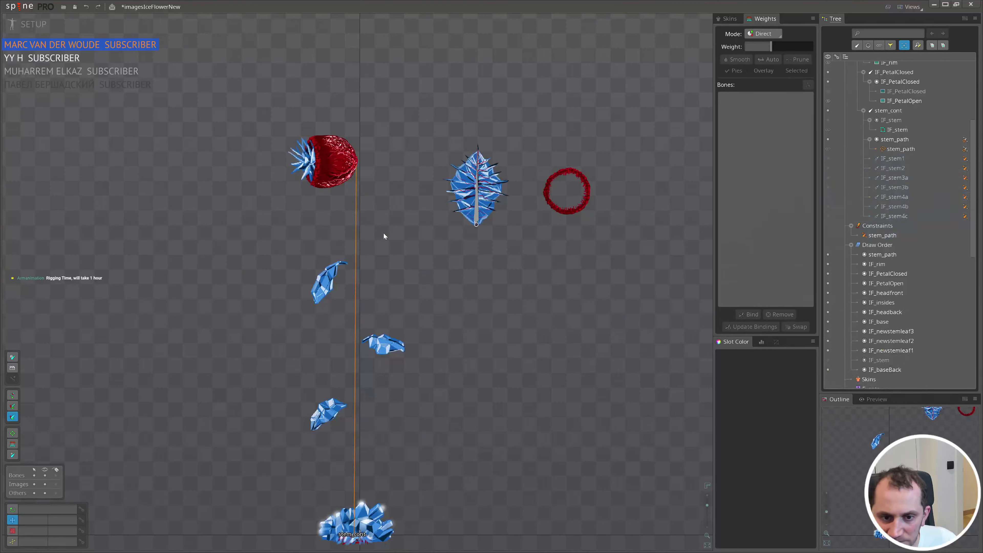
click(357, 192)
drag(356, 165, 448, 167)
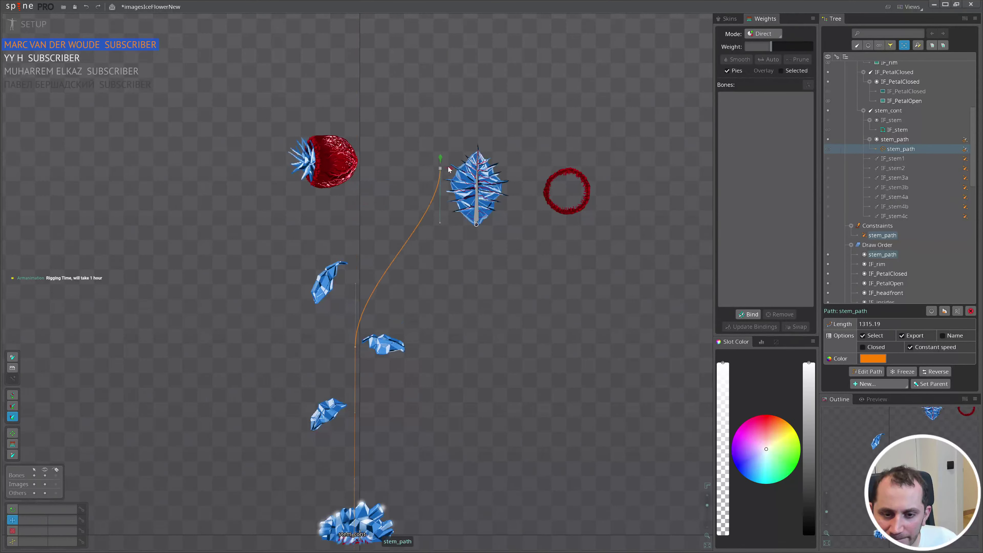
key(ctrl+z)
key(ctrl+z)
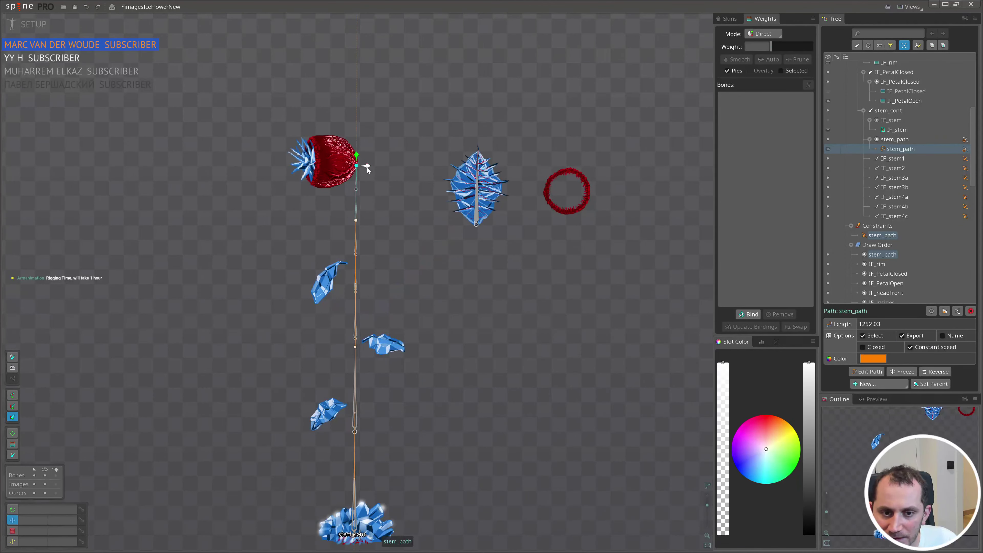
- Move the top end of stem_path far outward and back in, to a length of about 959, examining how the bones follow
drag(356, 166, 645, 73)
scroll(492, 211, up, 3)
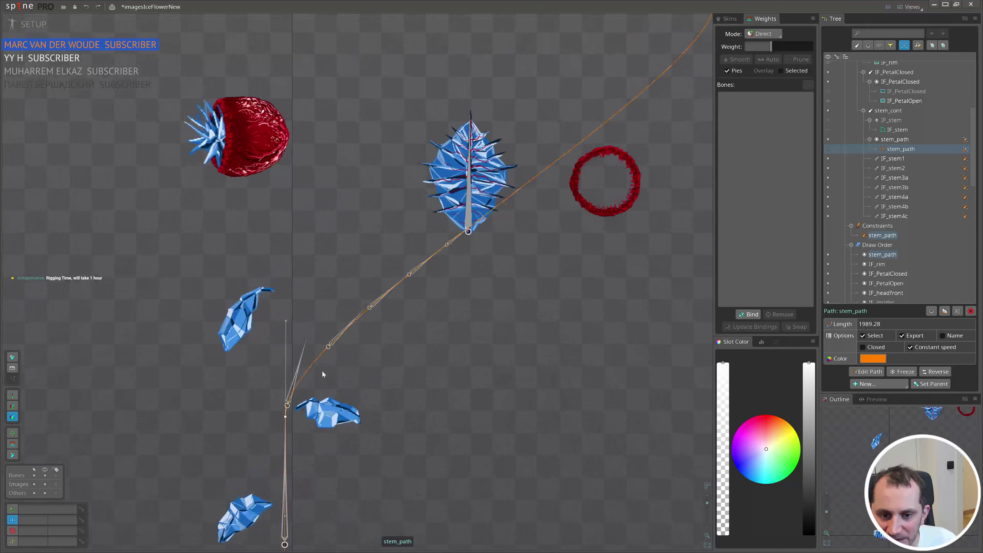
scroll(435, 305, down, 3)
scroll(351, 219, up, 5)
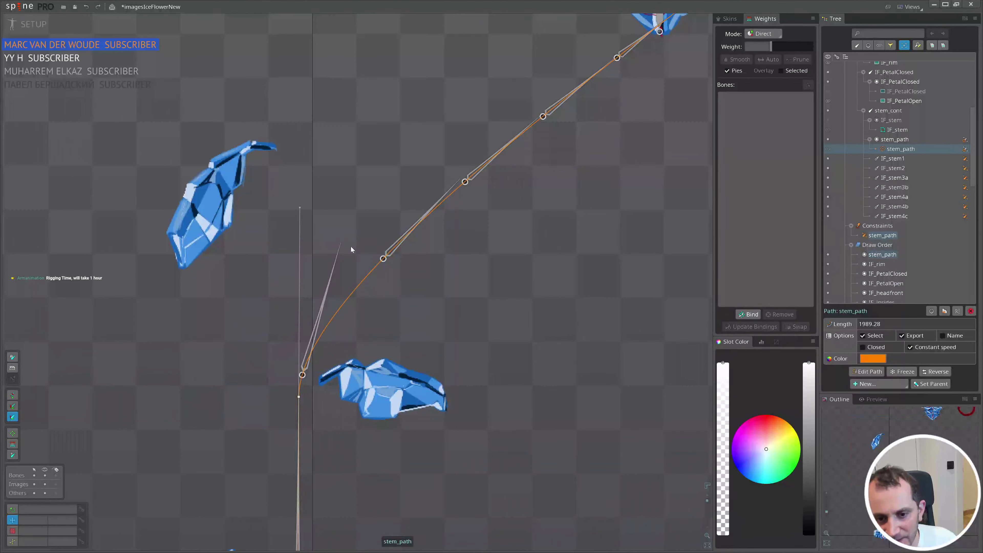
scroll(426, 259, down, 3)
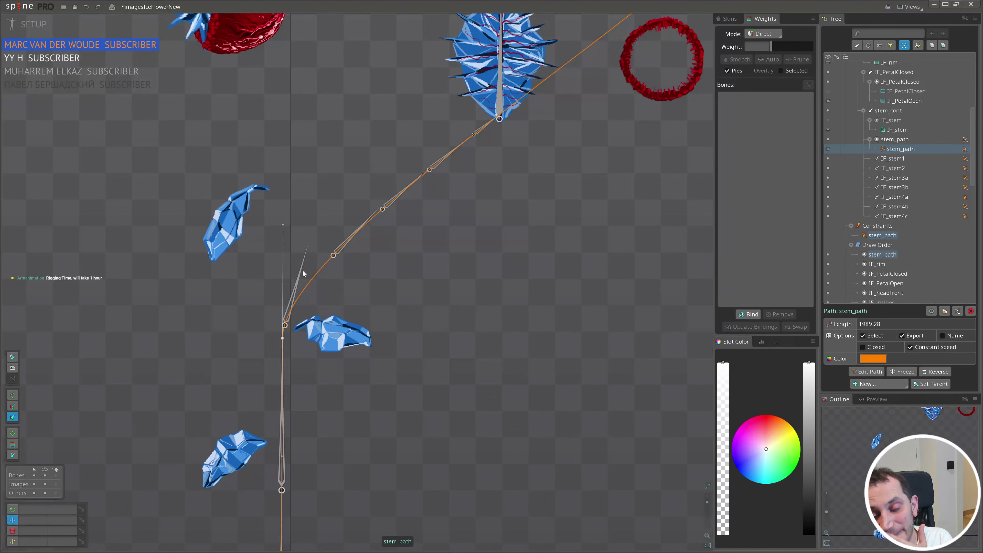
scroll(306, 274, down, 3)
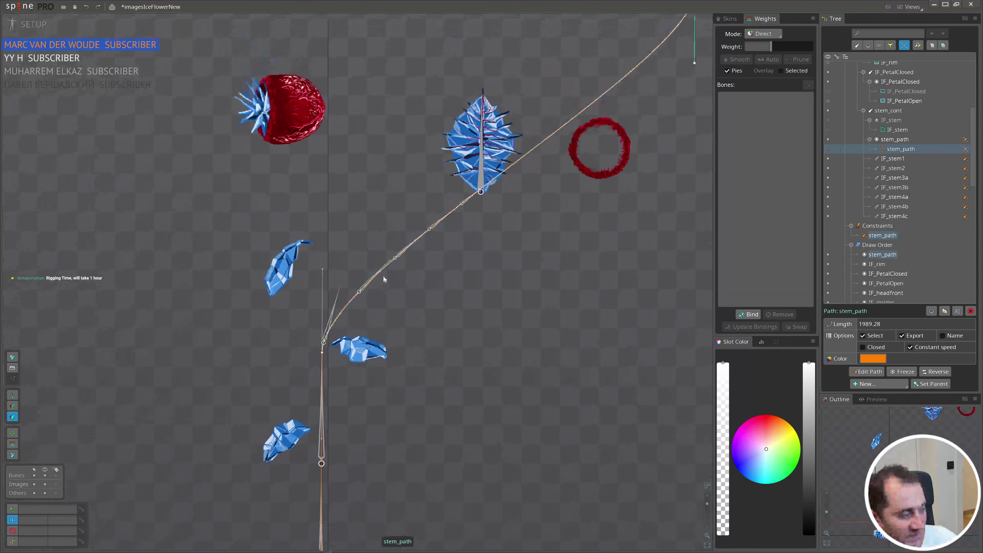
scroll(364, 292, up, 3)
scroll(416, 268, down, 4)
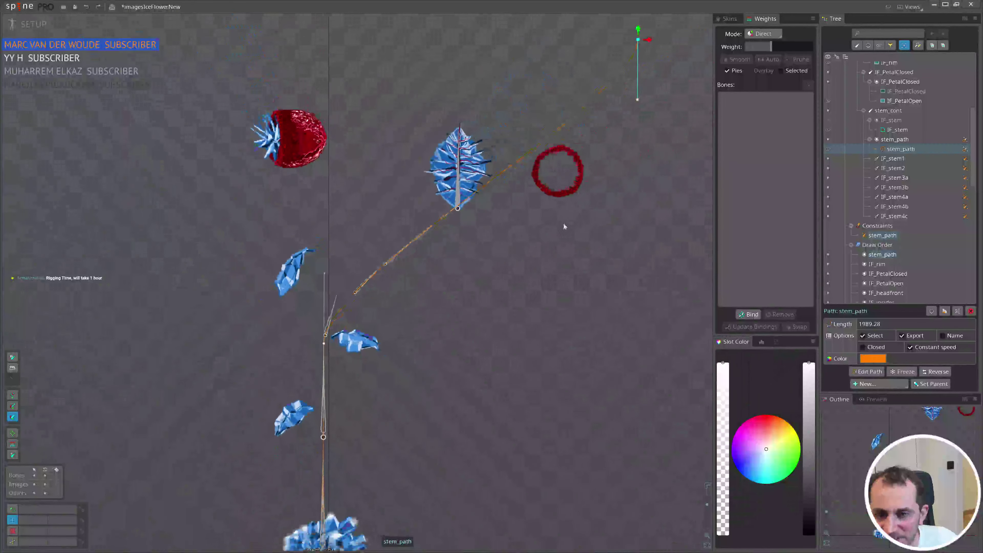
drag(564, 226, 388, 388)
scroll(339, 308, up, 5)
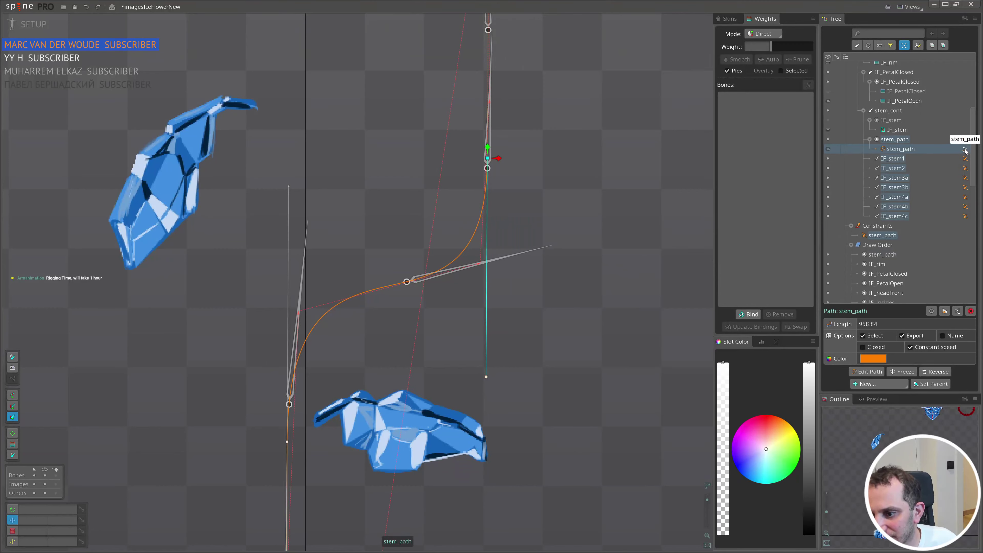
- Set the rotate mode of the stem_path constraint to Chain Scale
click(964, 139)
click(965, 372)
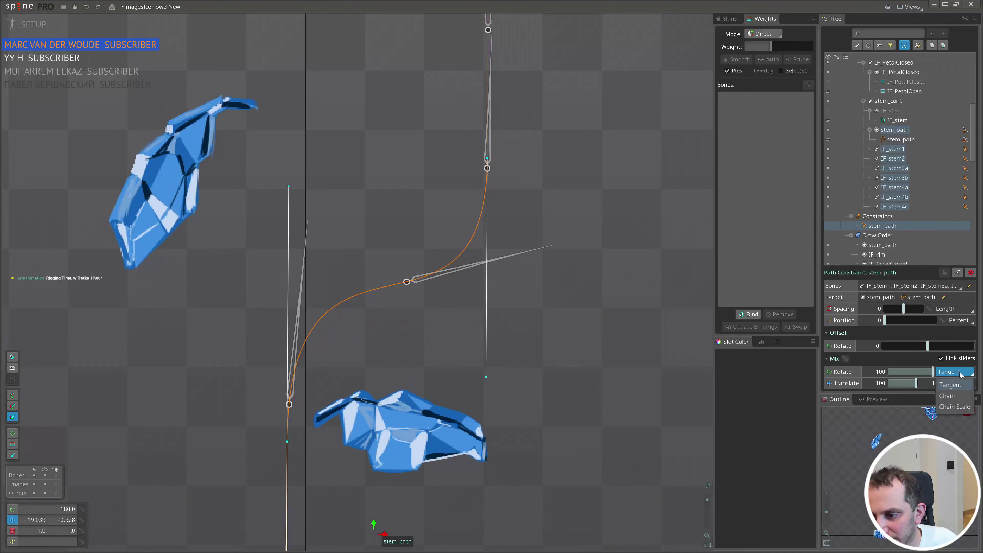
click(954, 403)
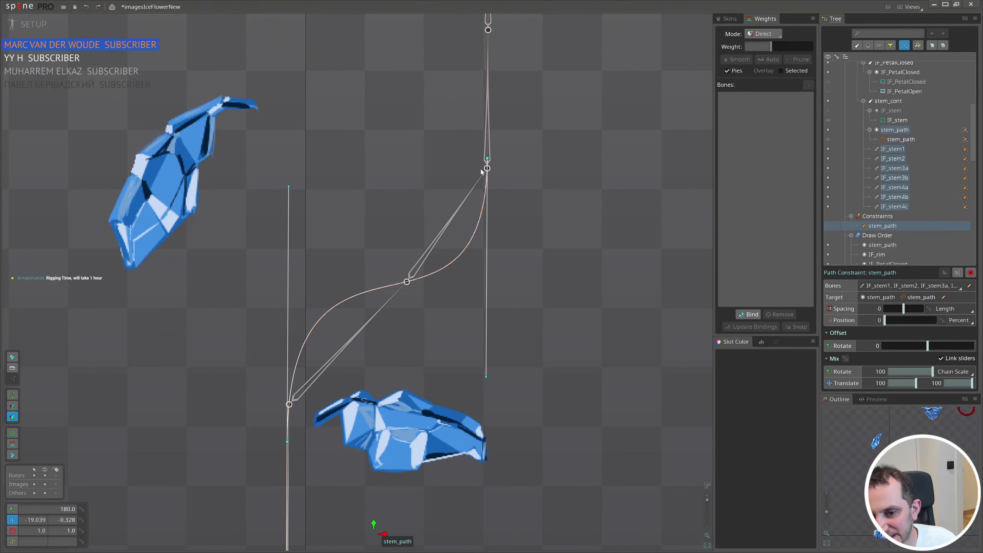
- Try the Chain rotate mode on the stem_path constraint and examine how the bones follow the curve
click(952, 371)
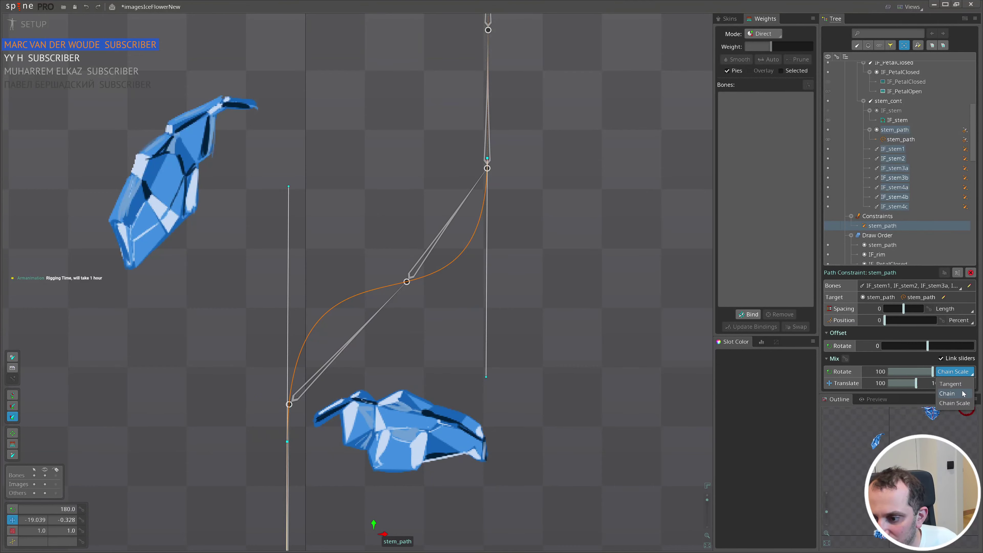
click(948, 394)
scroll(527, 324, down, 2)
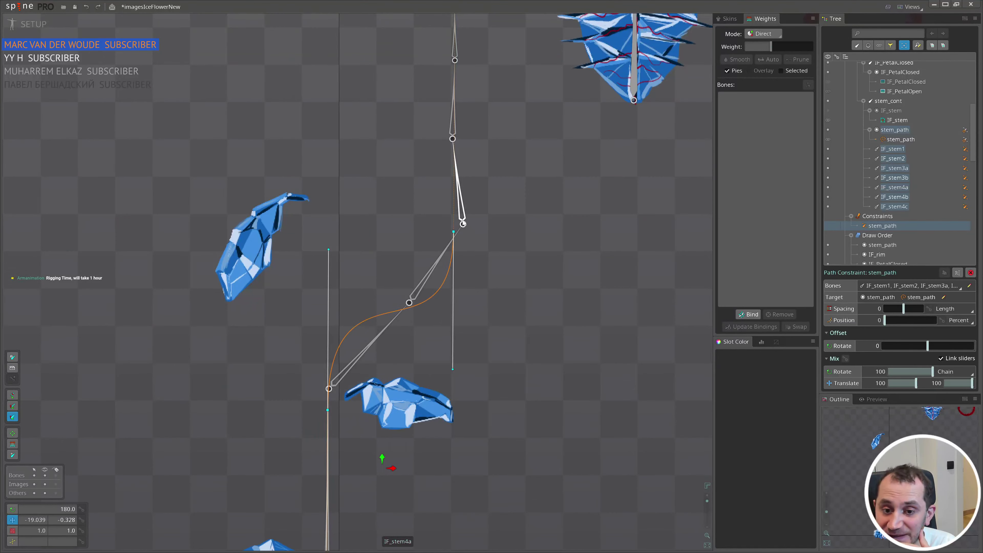
drag(494, 223, 500, 312)
scroll(466, 324, up, 3)
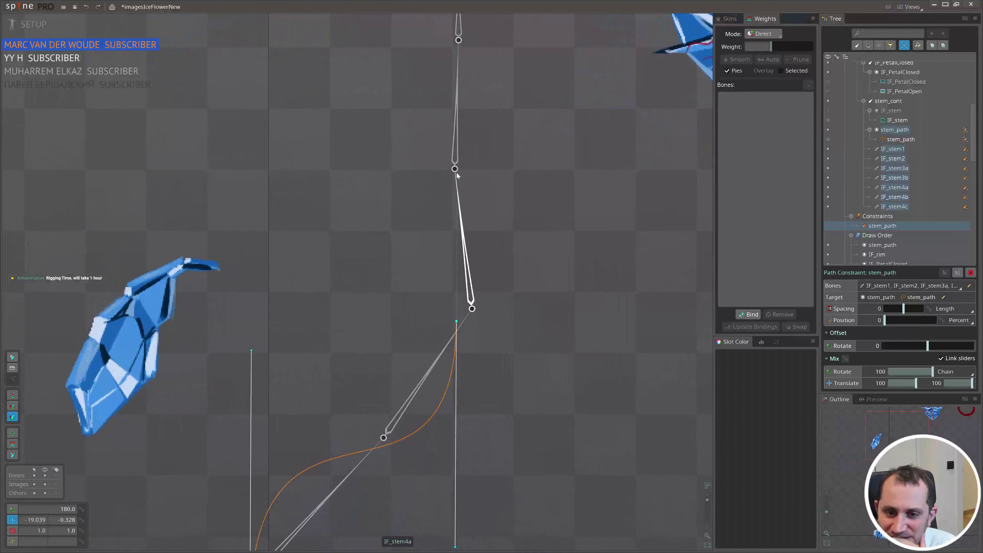
scroll(508, 393, down, 3)
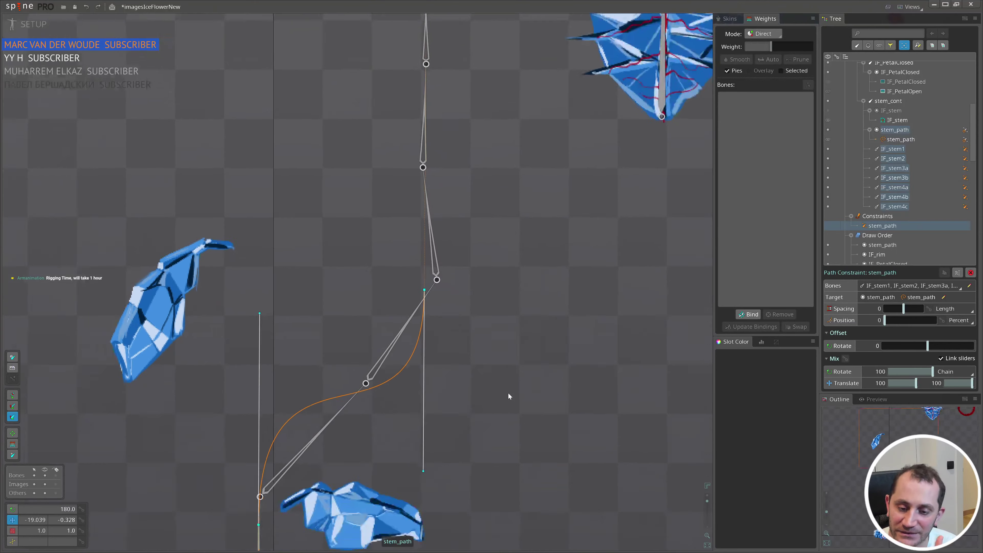
drag(457, 398, 494, 374)
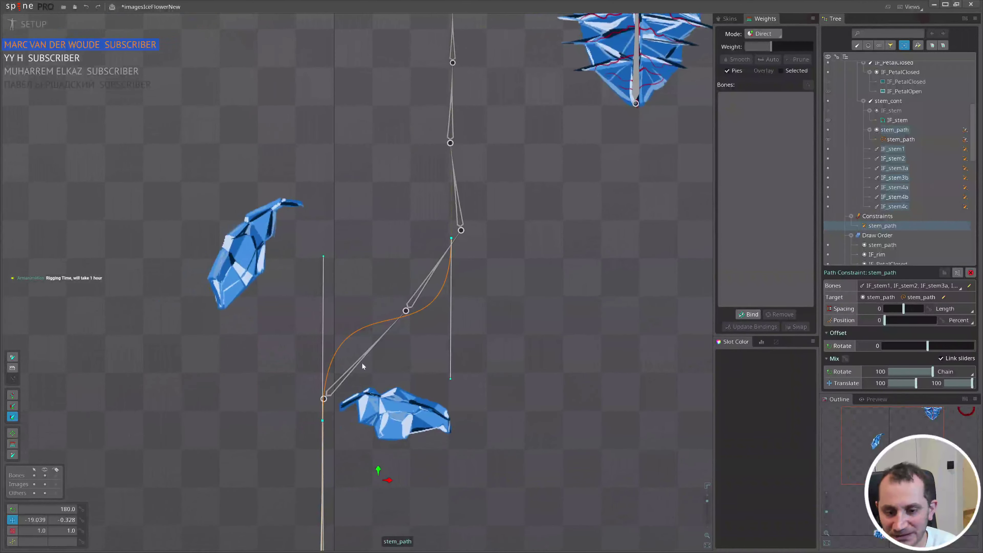
scroll(362, 367, up, 3)
scroll(355, 389, down, 4)
drag(459, 489, 493, 362)
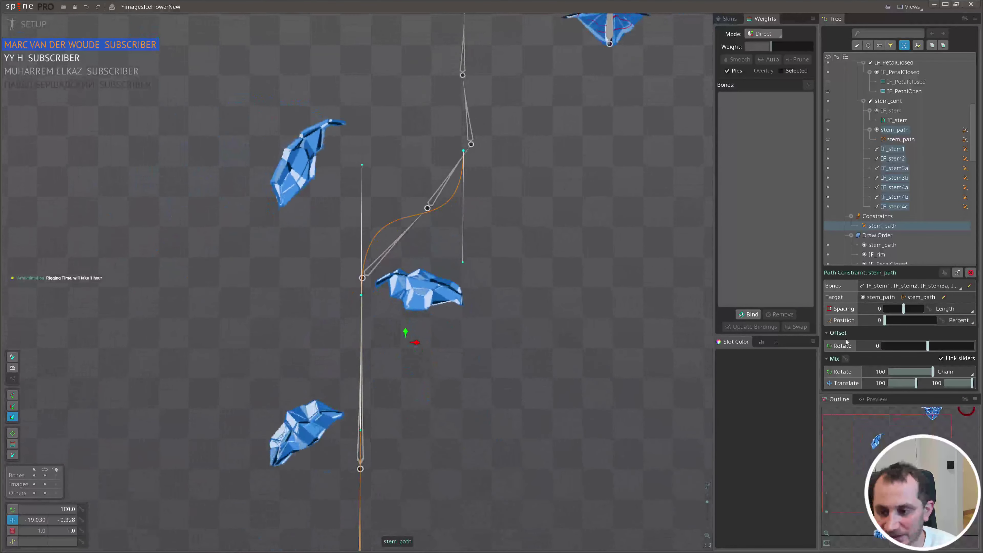
- Switch the rotate mode of the stem_path constraint back to Chain Scale and compare the bones along the curve
click(954, 371)
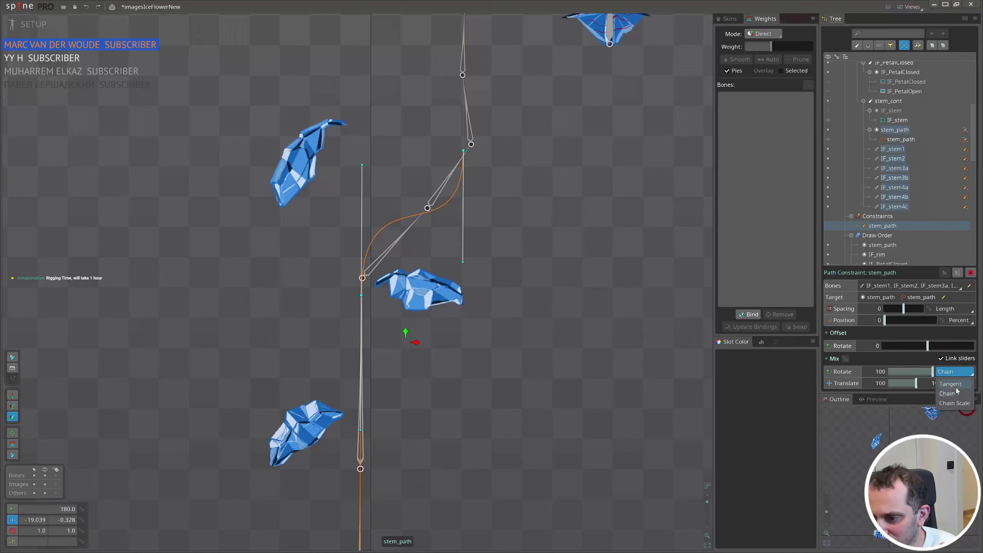
click(954, 403)
scroll(435, 281, down, 2)
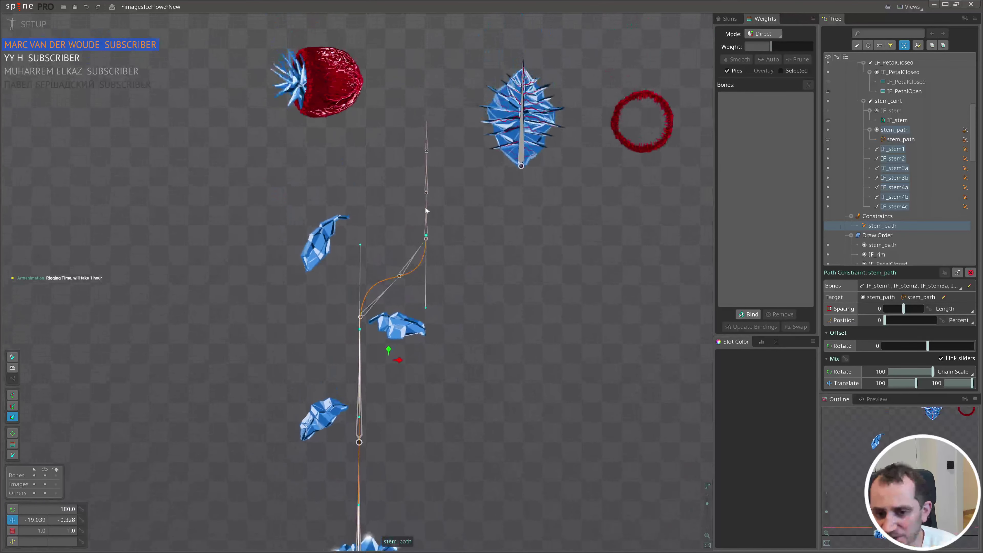
click(954, 371)
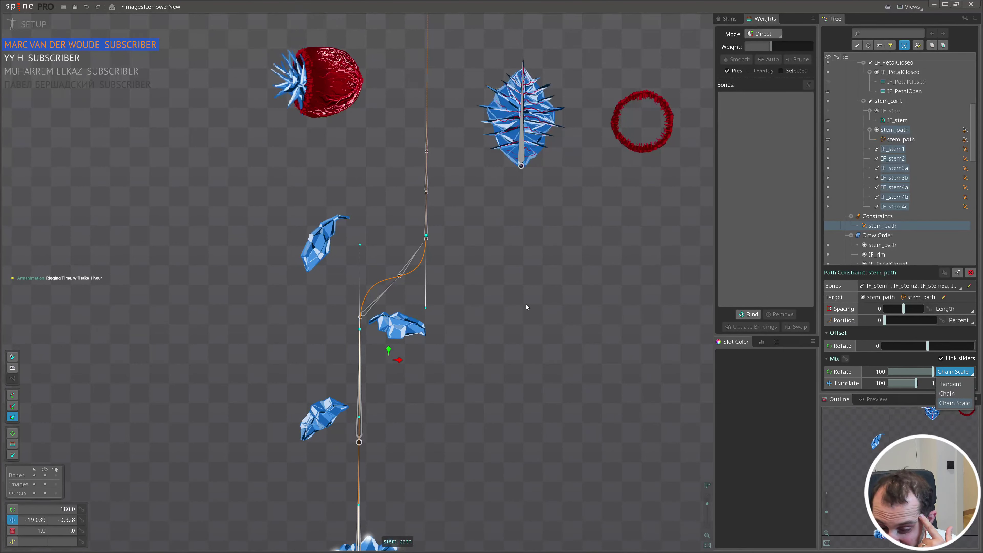
drag(527, 305, 537, 328)
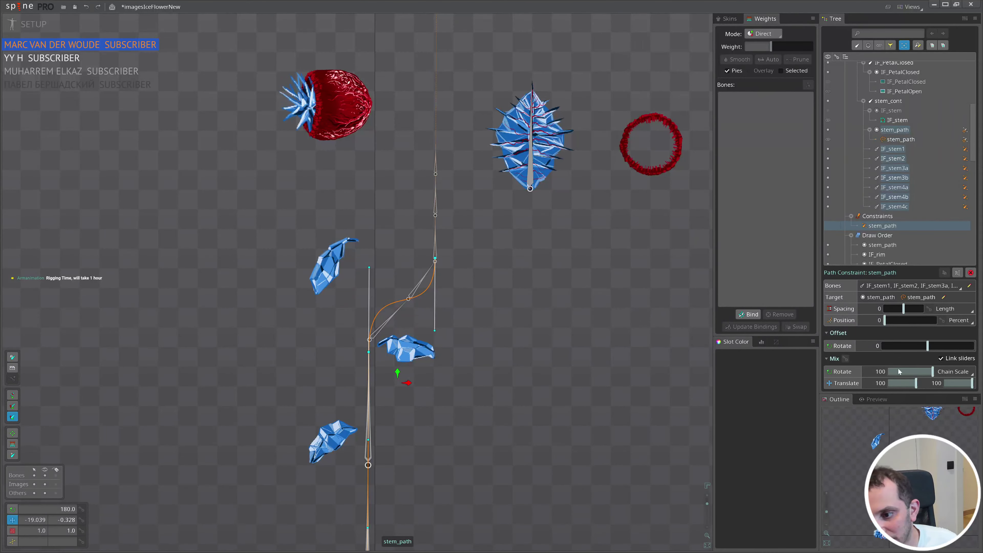
- Set the rotate mode of the stem_path constraint to Tangent and inspect the bones around the bend
click(953, 372)
click(954, 382)
scroll(398, 311, up, 2)
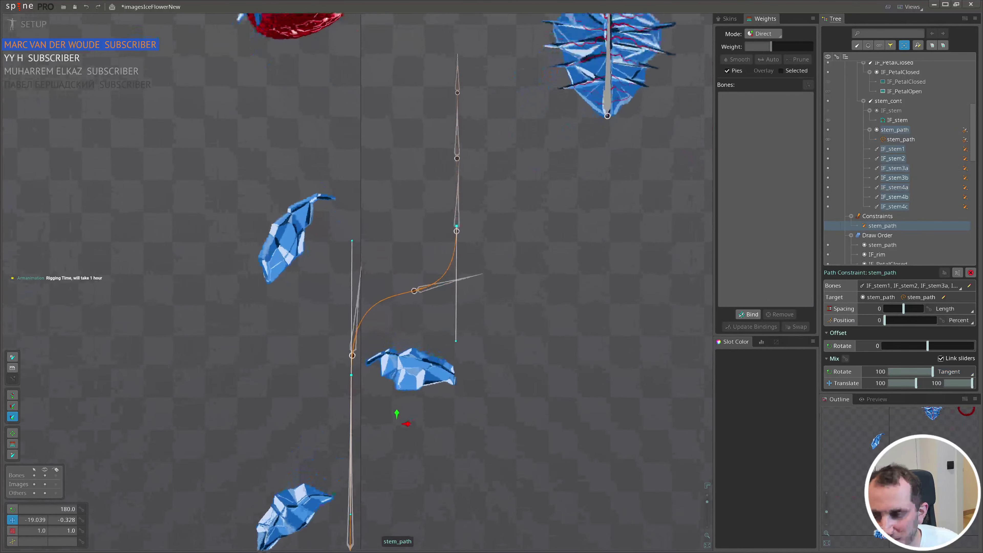
scroll(421, 299, up, 1)
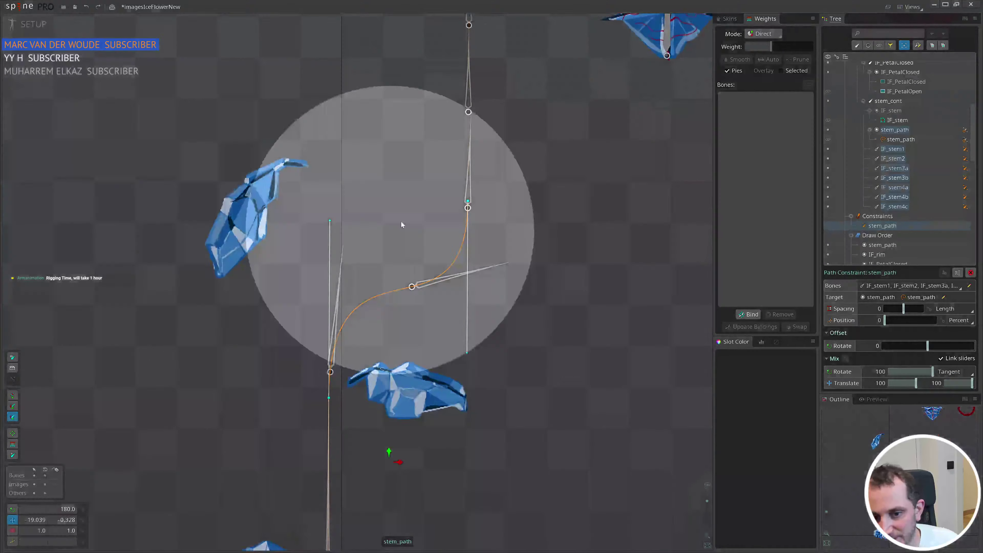
scroll(545, 277, down, 2)
- Return the stem_path constraint to the Chain rotate mode and view the whole bone chain
click(950, 372)
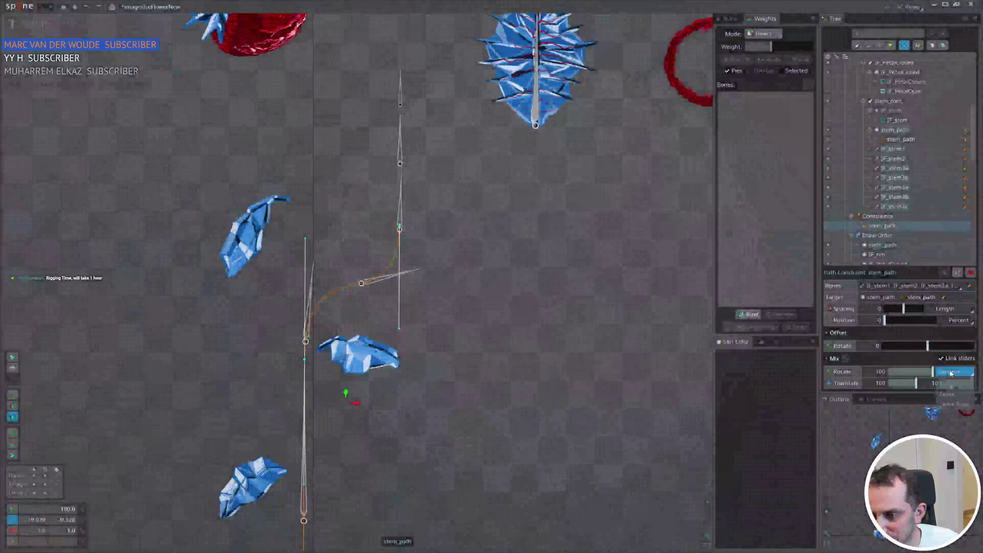
click(953, 395)
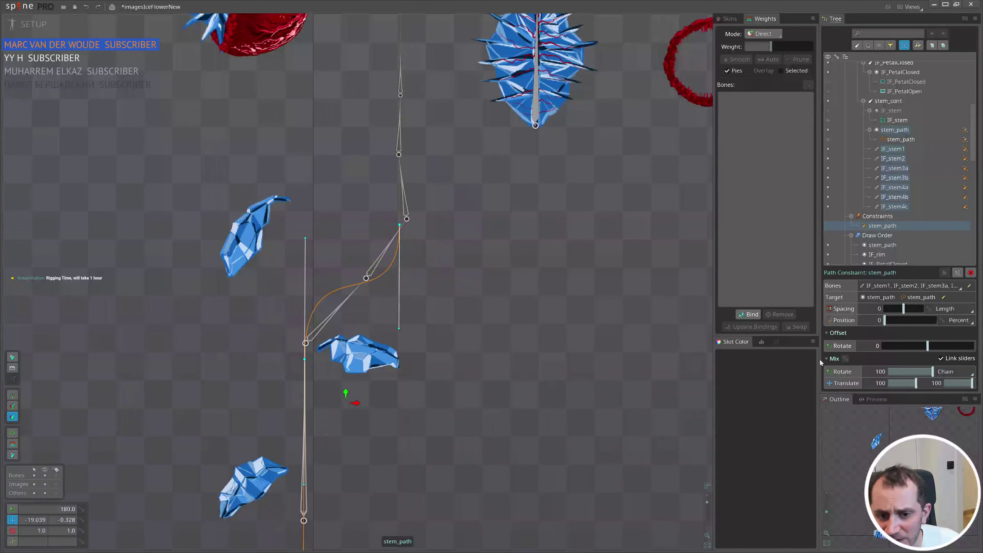
scroll(455, 276, down, 3)
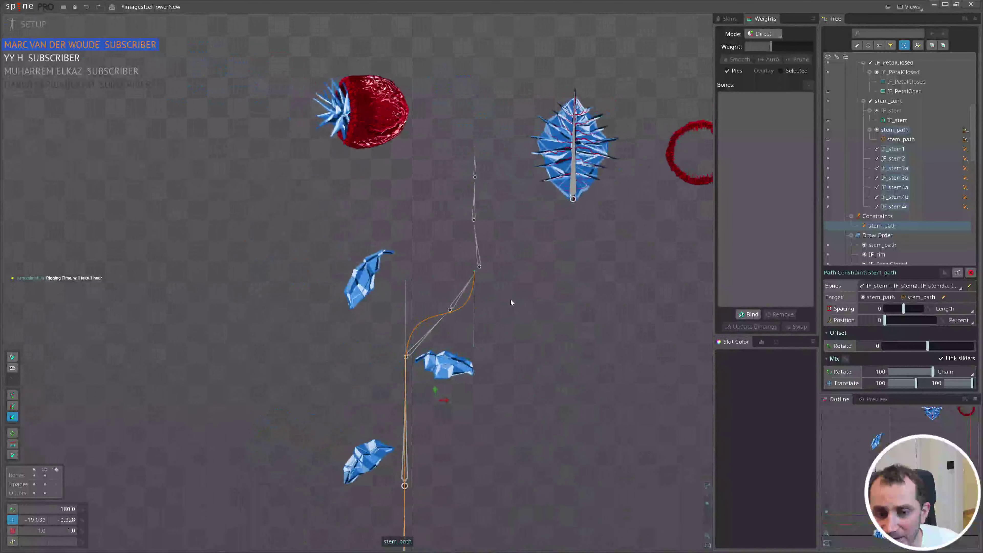
click(961, 372)
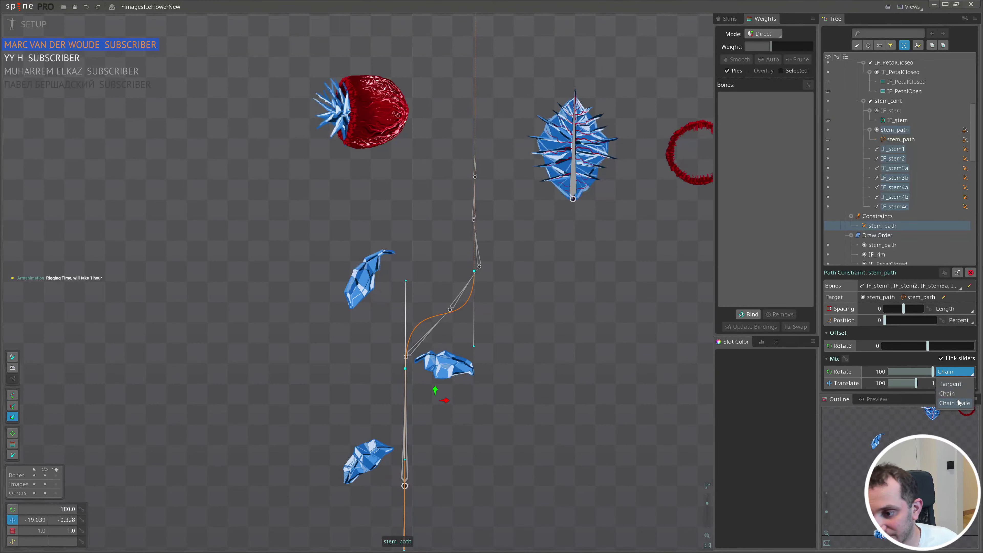
scroll(481, 312, down, 2)
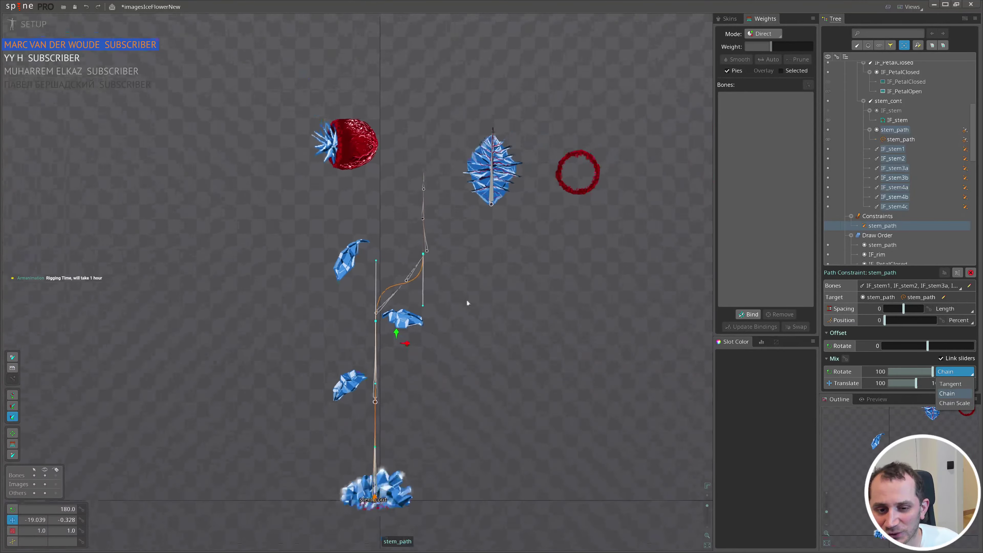
drag(470, 239, 443, 307)
- Undo the rotate mode changes and path edits back to the straight stem_path
key(ctrl+z)
key(ctrl+z)
key(ctrl+z)
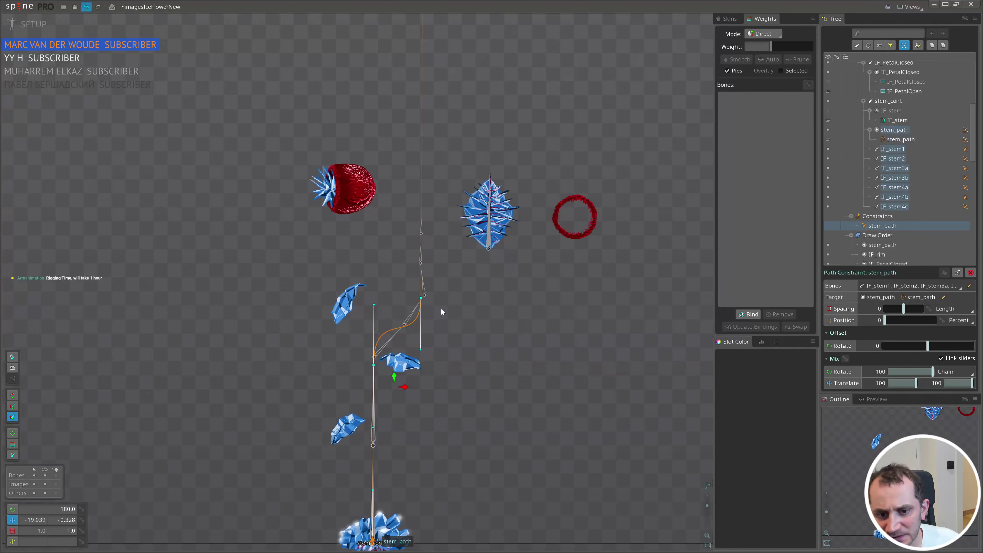
key(ctrl+z)
key(ctrl+z)
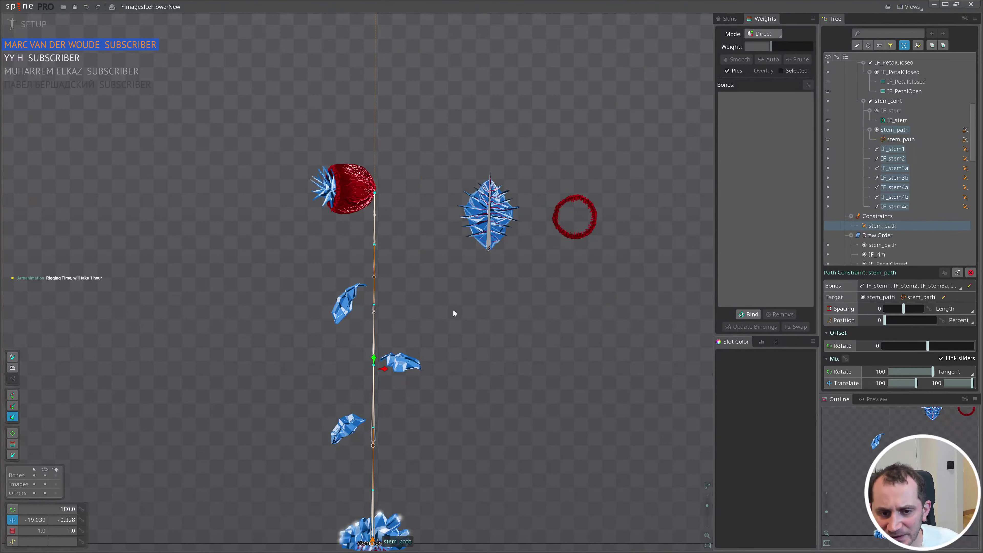
- Set the rotate mode of the constraint to Chain on the straight stem_path and look over the bones
click(956, 371)
click(950, 393)
scroll(453, 260, up, 2)
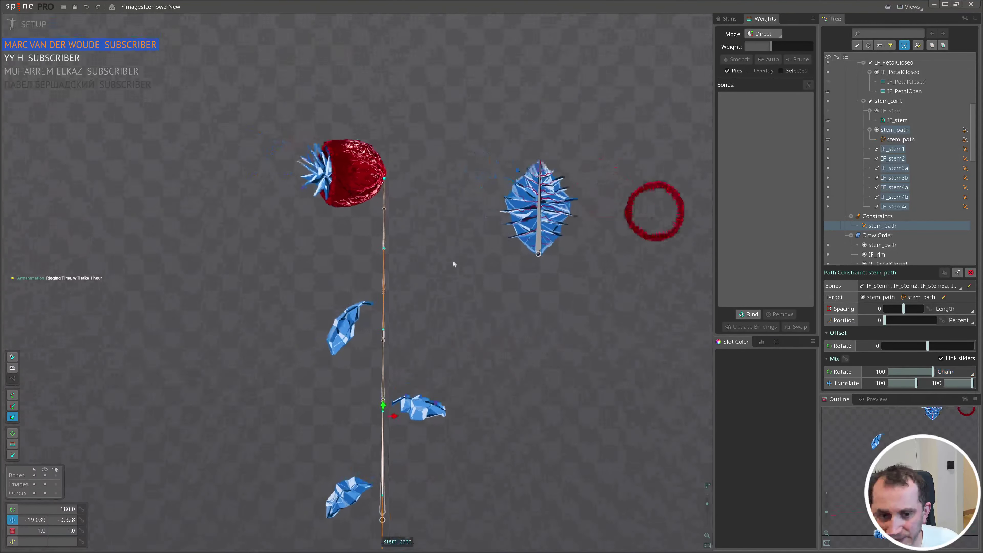
drag(453, 261, 505, 265)
scroll(482, 279, up, 2)
drag(485, 350, 476, 225)
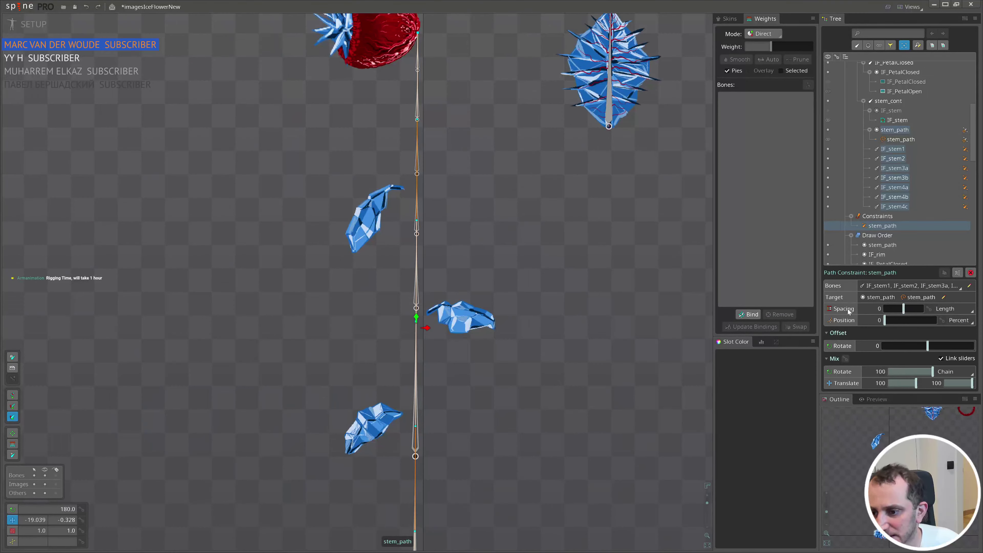
drag(622, 299, 631, 200)
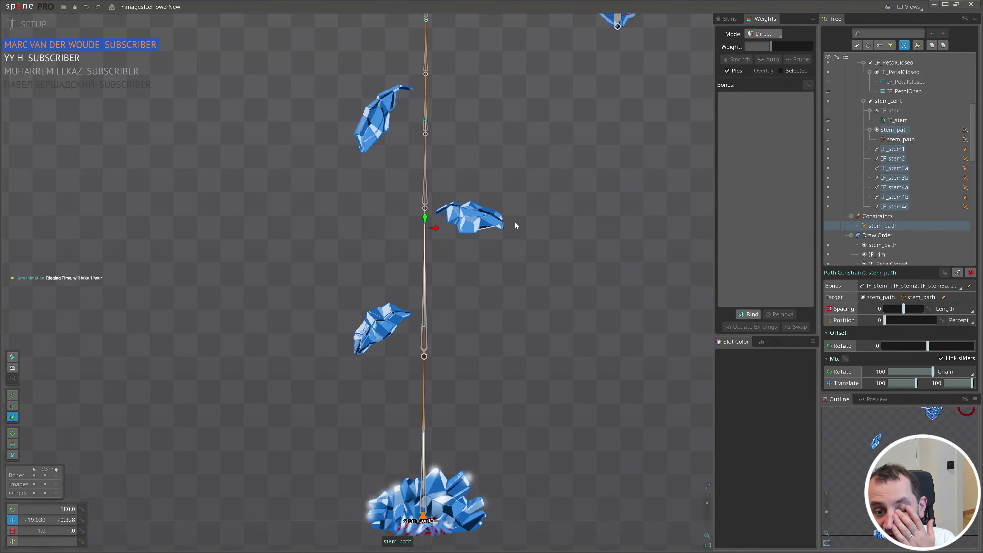
- Stretch stem_path by moving its top end and middle point far outward to opposite sides, and aim the top handle along the curve
scroll(520, 216, down, 2)
drag(559, 168, 447, 349)
drag(355, 227, 477, 60)
scroll(583, 170, down, 1)
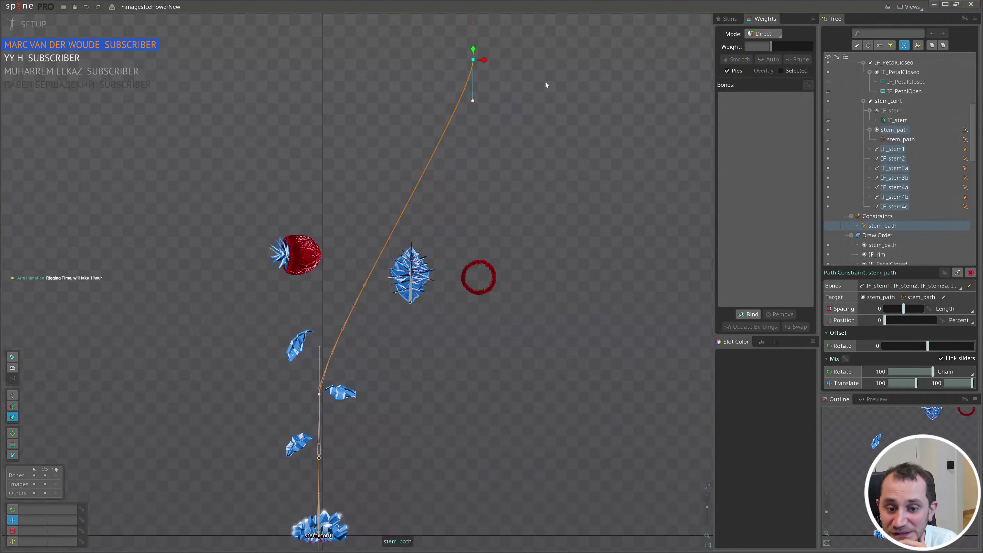
drag(319, 390, 103, 324)
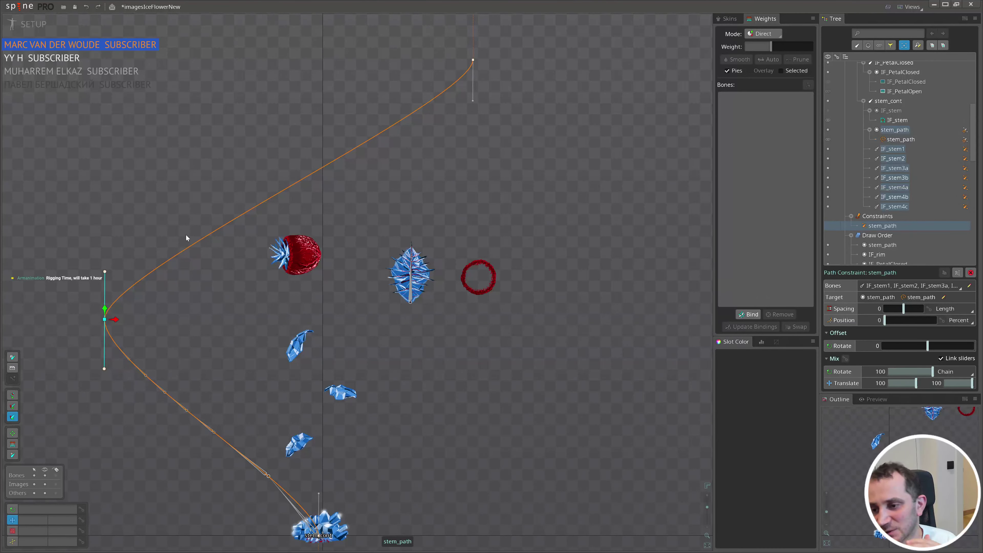
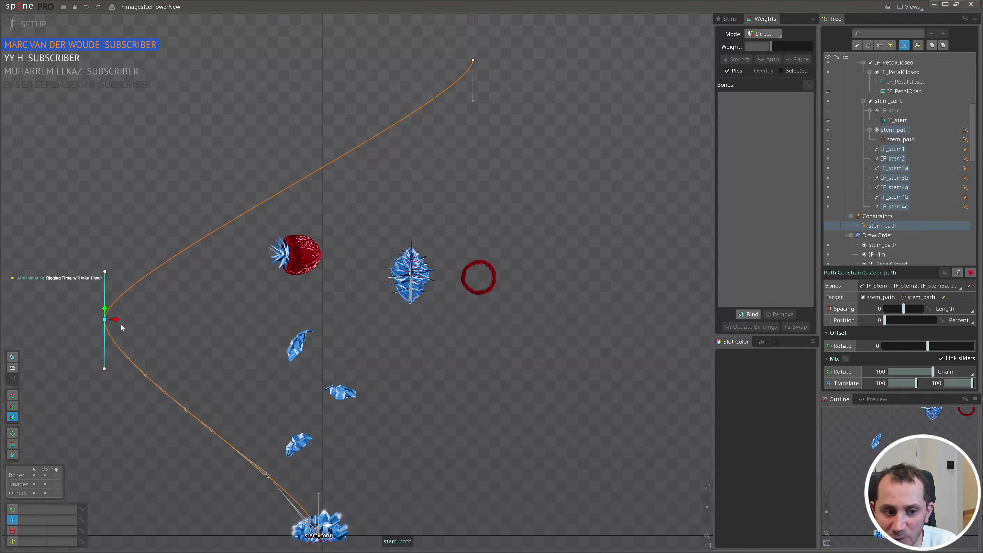
drag(473, 101, 423, 87)
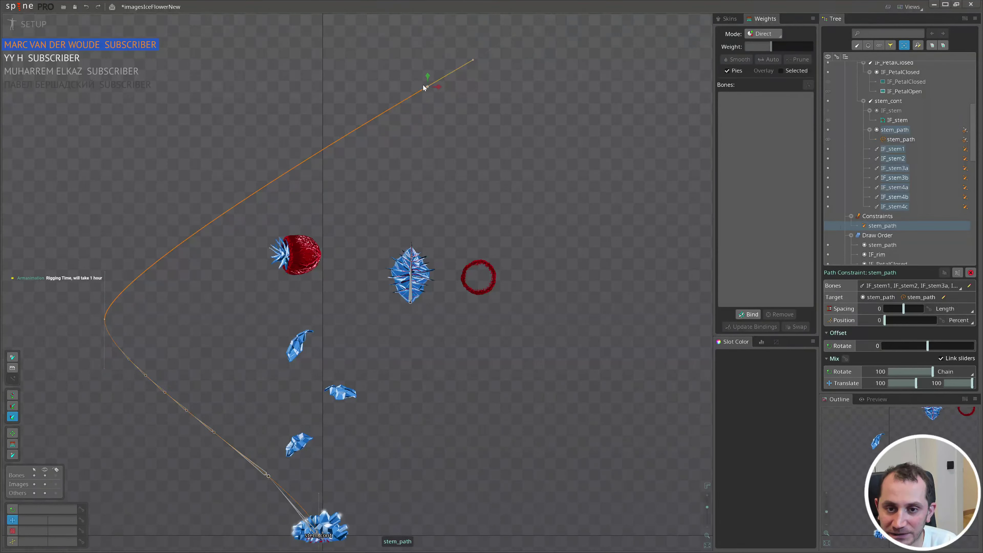
- Examine the available spacing modes and how the bones are distributed along the stretched path with Length spacing
click(955, 309)
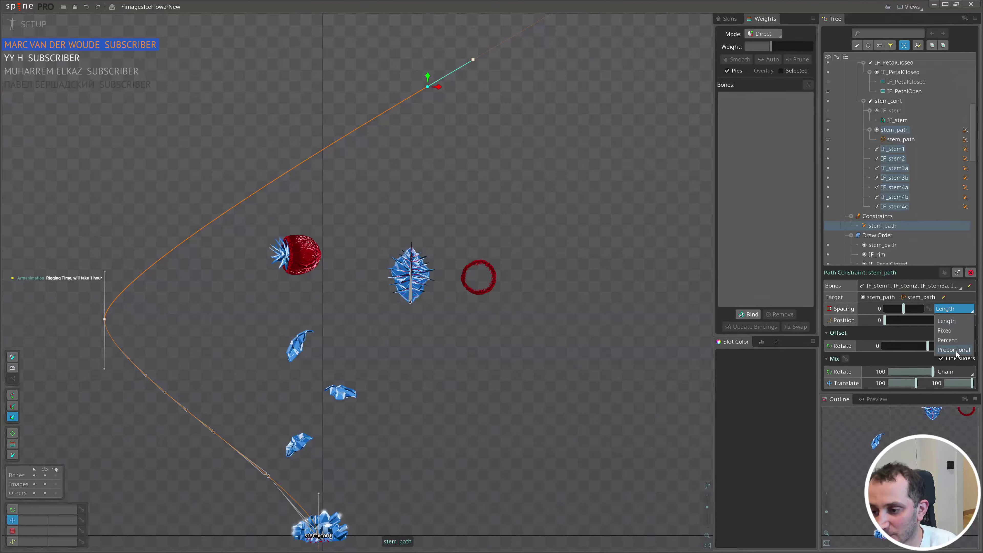
drag(273, 474, 470, 476)
scroll(466, 478, up, 3)
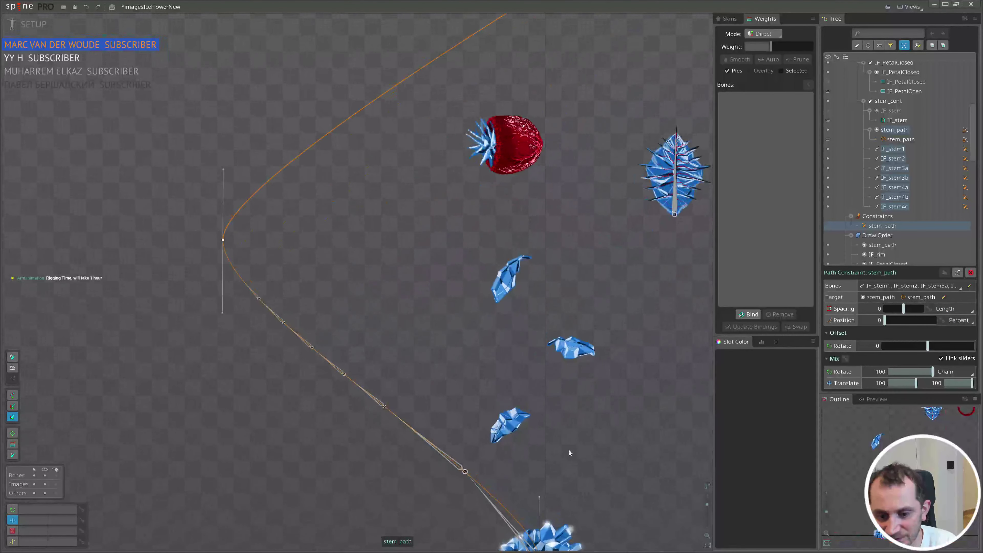
drag(570, 454, 488, 407)
click(958, 309)
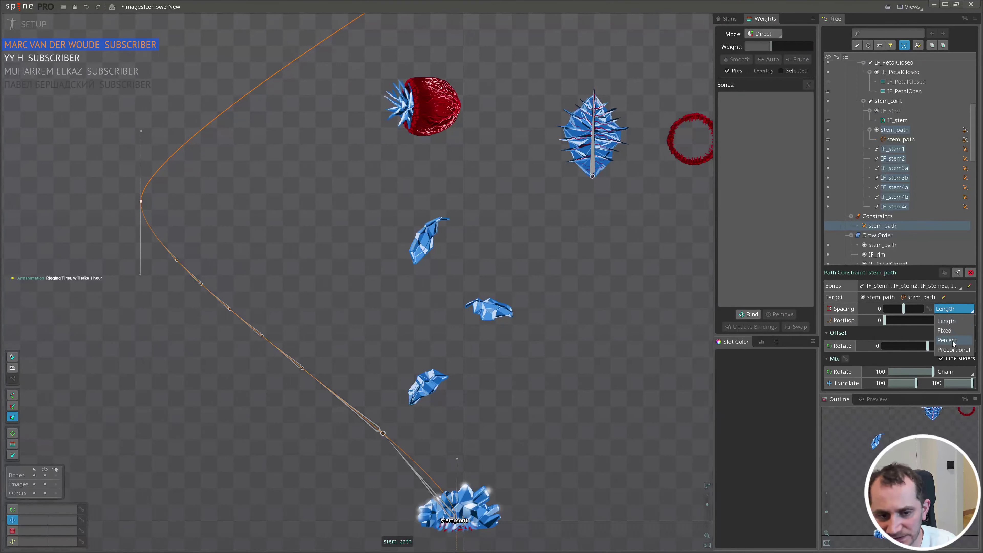
drag(696, 500, 625, 446)
scroll(625, 446, down, 2)
drag(464, 399, 474, 429)
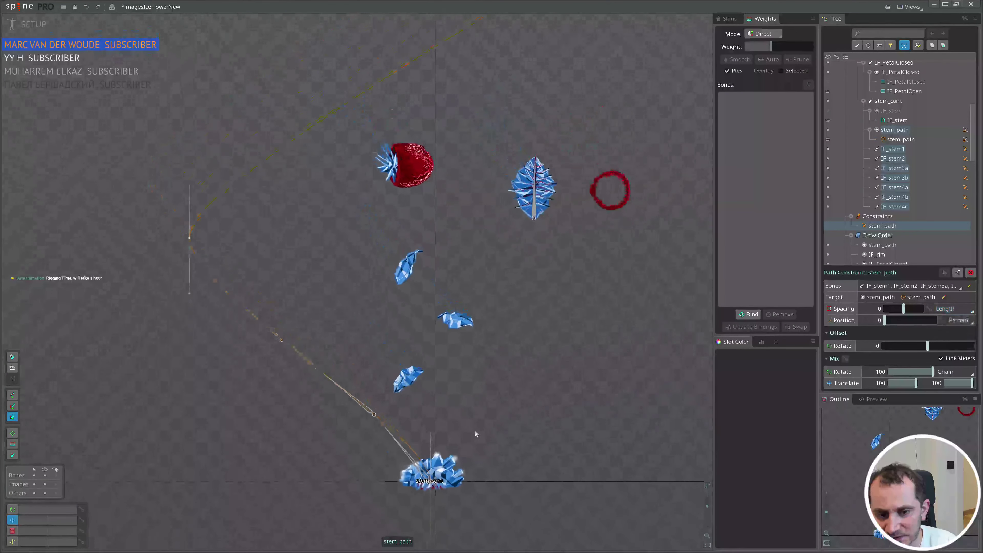
- Set the spacing mode of the stem_path constraint to Proportional with a spacing of 100
click(963, 310)
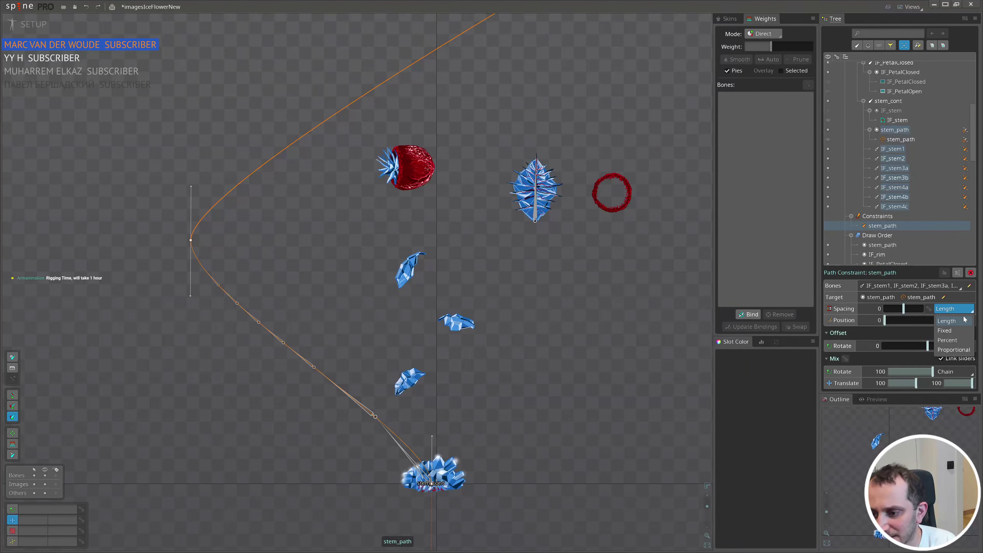
click(953, 349)
drag(886, 311, 923, 313)
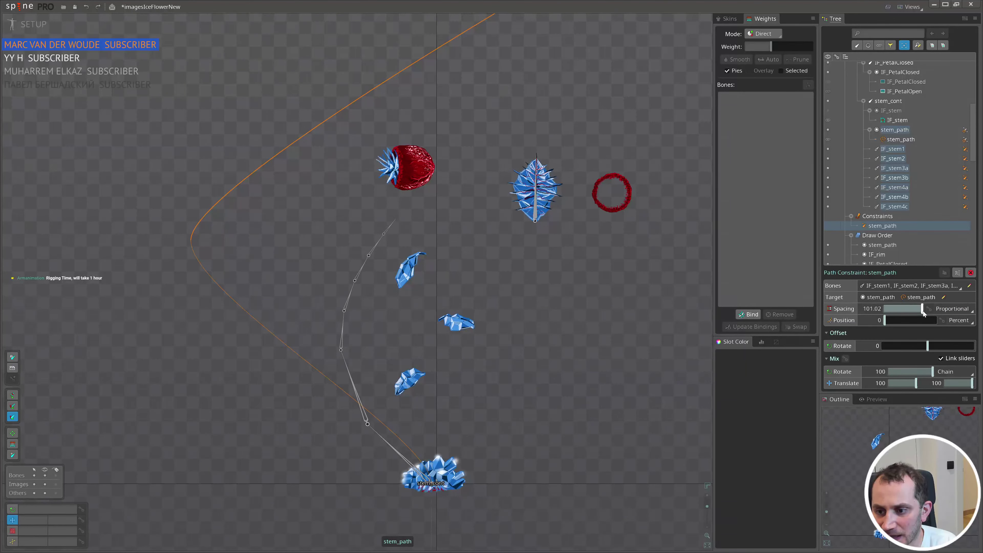
mouse_move(923, 313)
mouse_down()
mouse_move(948, 312)
mouse_move(917, 309)
mouse_up()
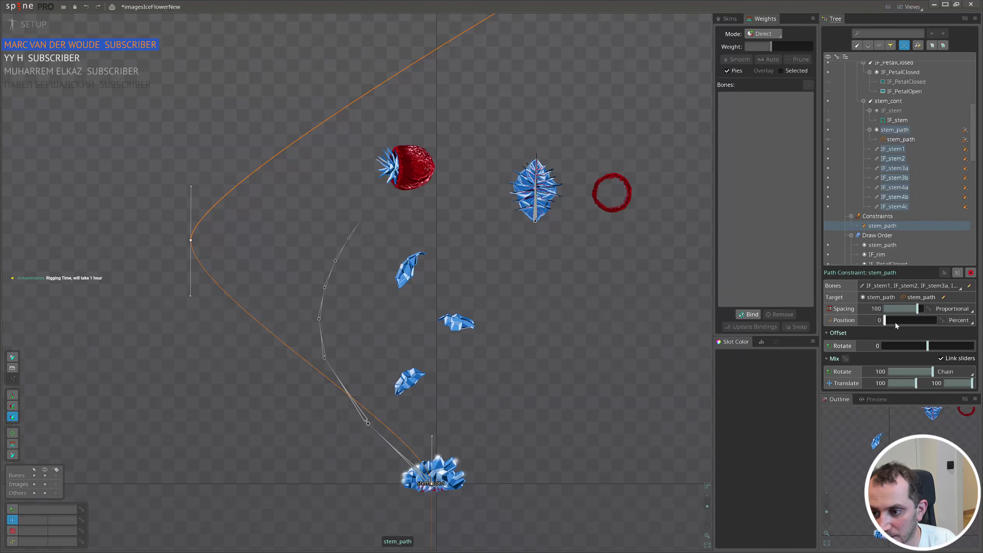
key(Return)
- Try pulling the middle point of stem_path closer to the stem and setting the constraint's spacing mode to Percent
drag(190, 240, 347, 187)
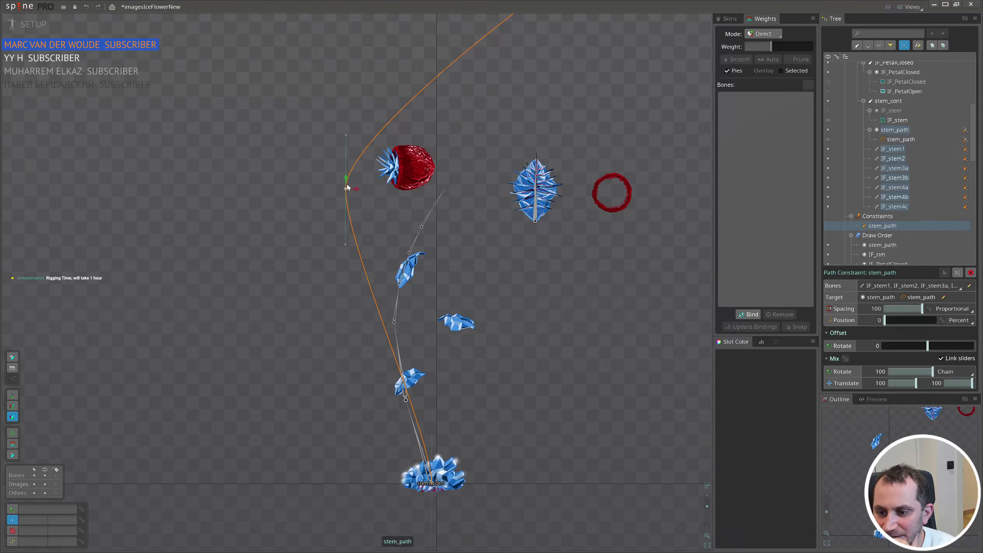
click(959, 311)
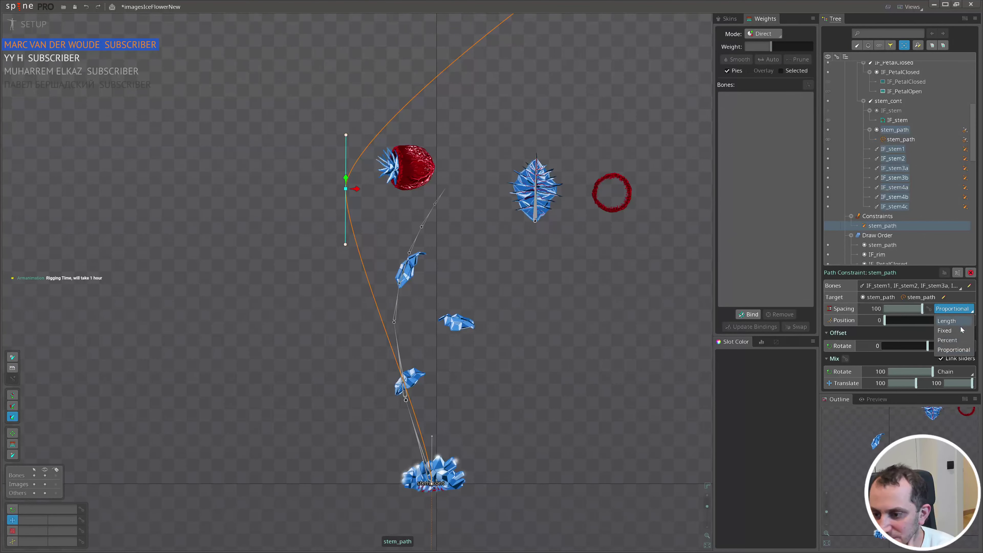
click(958, 341)
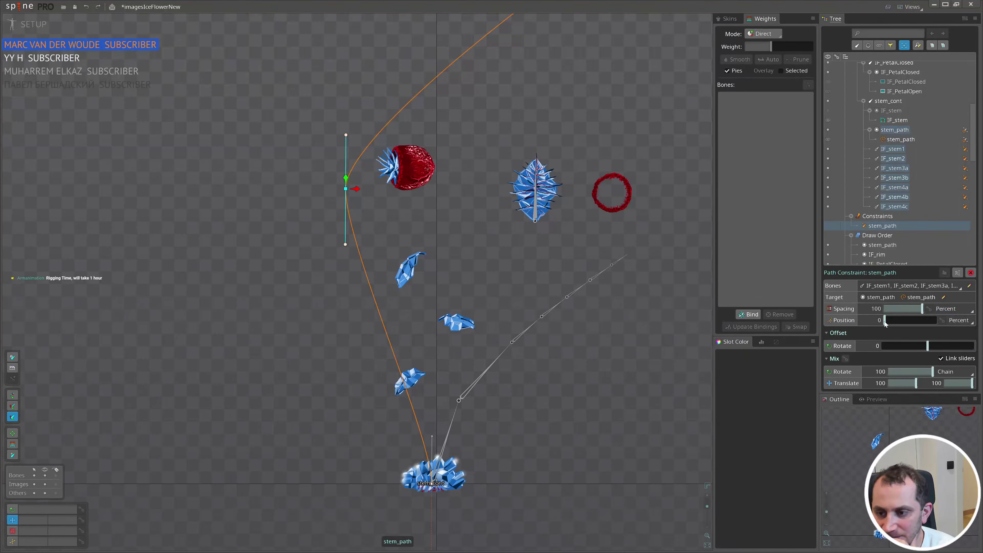
scroll(603, 424, down, 1)
drag(603, 423, 527, 404)
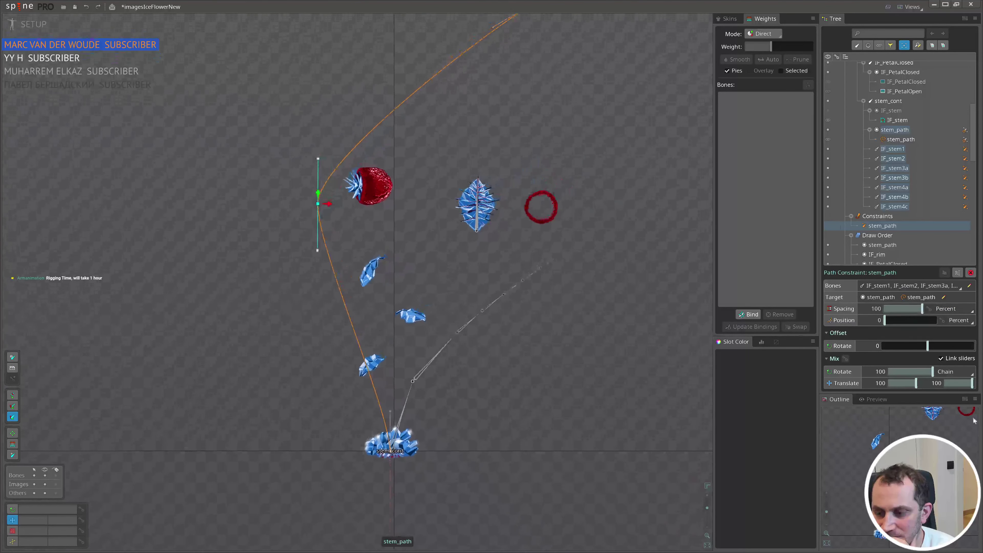
- Try the Chain Scale rotate mode on the stem_path constraint, first with Percent and then with Proportional spacing
click(958, 372)
click(954, 401)
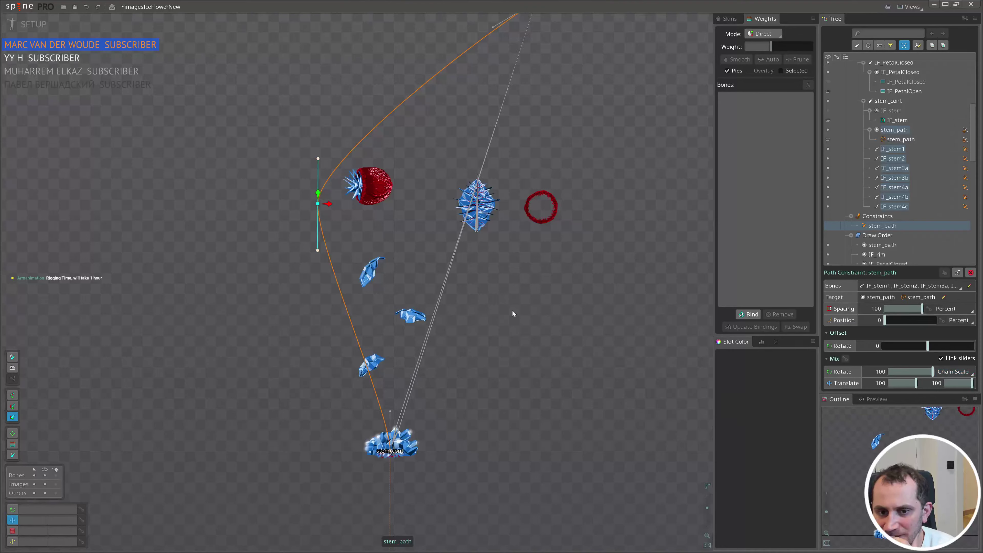
drag(513, 310, 595, 358)
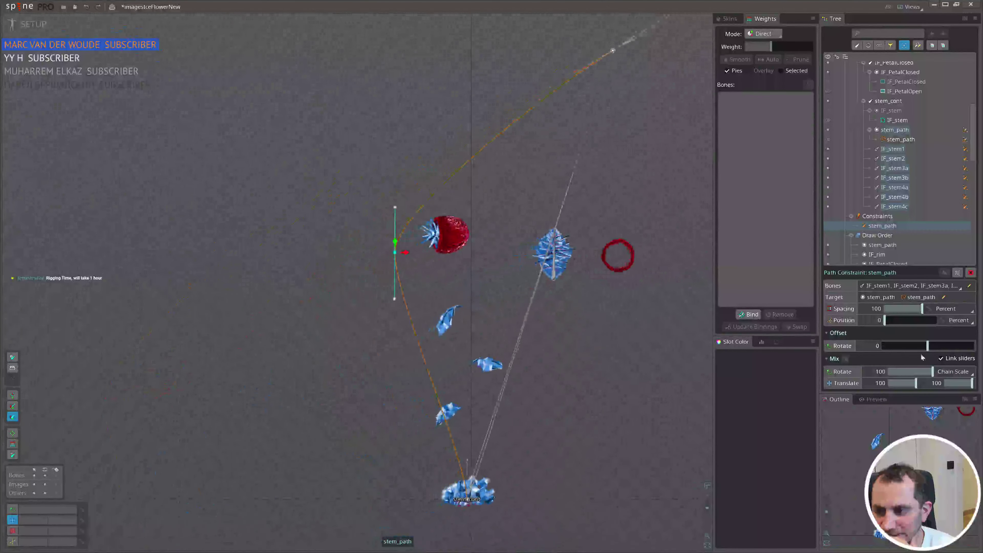
click(965, 309)
click(954, 351)
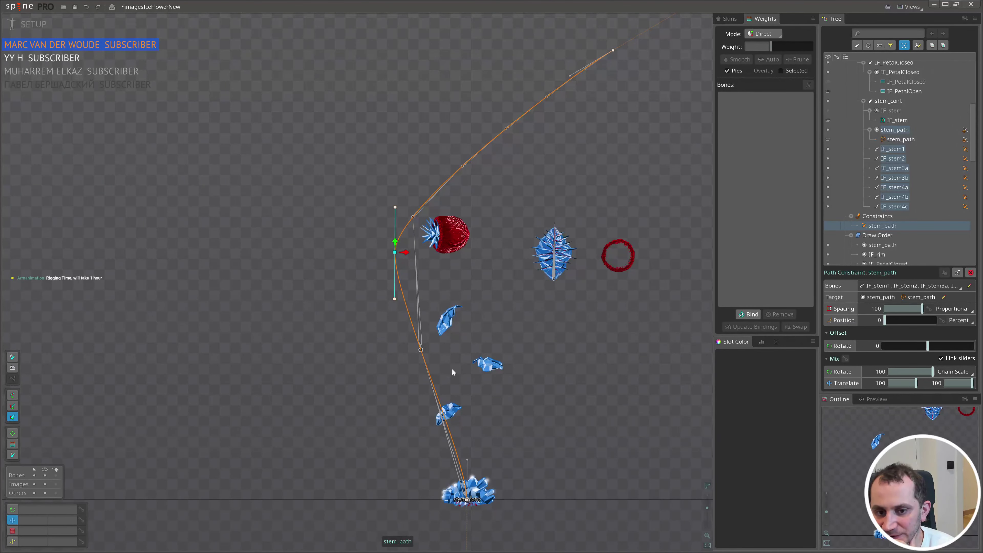
- Try moving the top end of stem_path outward and downward and check how the bones follow the curve
drag(451, 329, 407, 322)
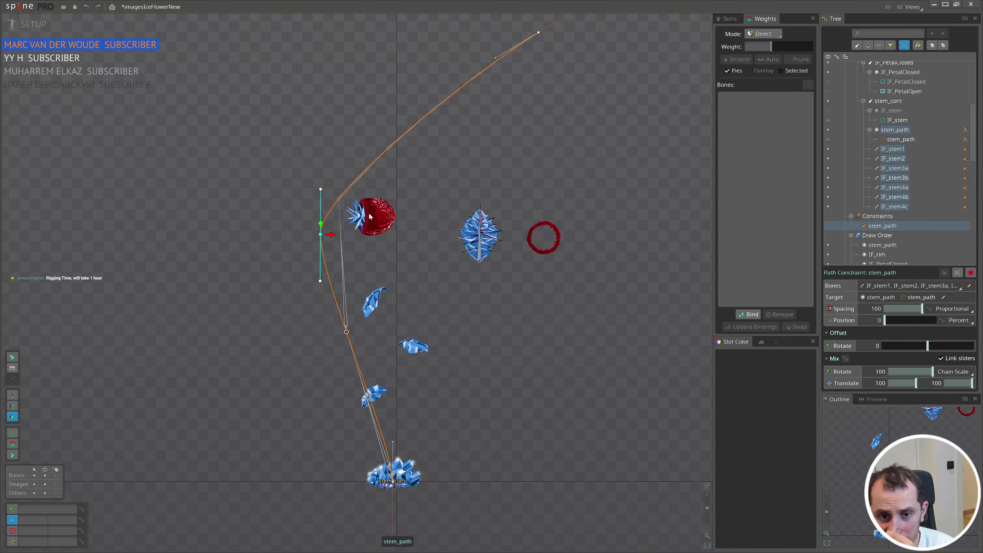
drag(477, 153, 461, 247)
drag(526, 127, 579, 171)
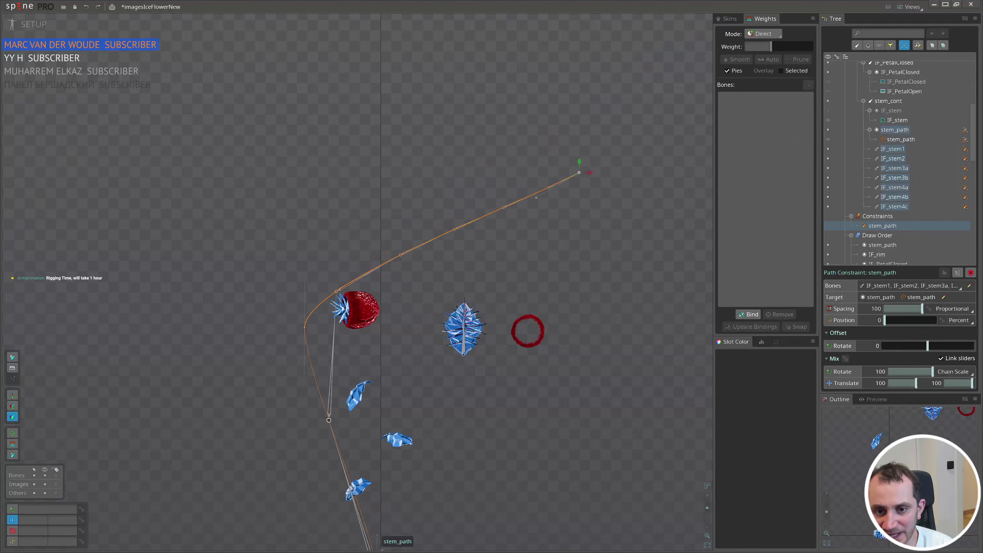
scroll(553, 258, down, 4)
scroll(372, 275, up, 8)
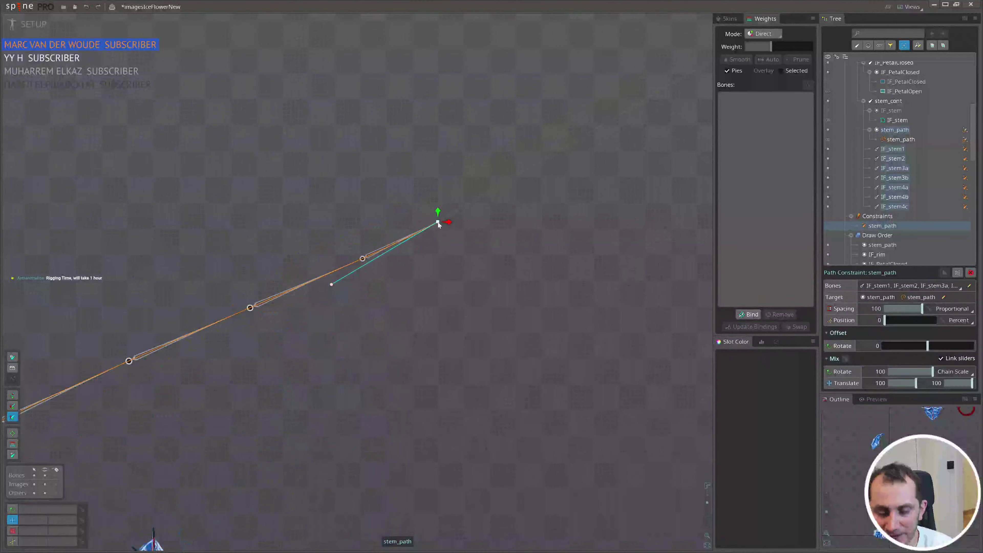
scroll(429, 235, down, 5)
drag(396, 283, 433, 239)
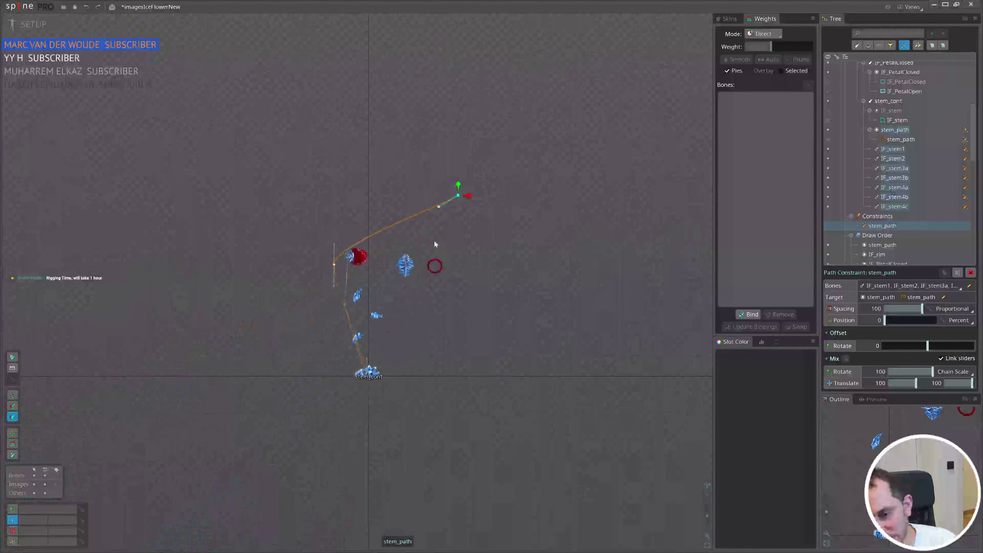
- Undo the path and constraint experiments back to the straight stem_path with Length spacing and Chain rotation
scroll(391, 270, up, 5)
key(ctrl+z)
key(ctrl+z)
key(ctrl+z)
key(ctrl+z)
key(ctrl+z)
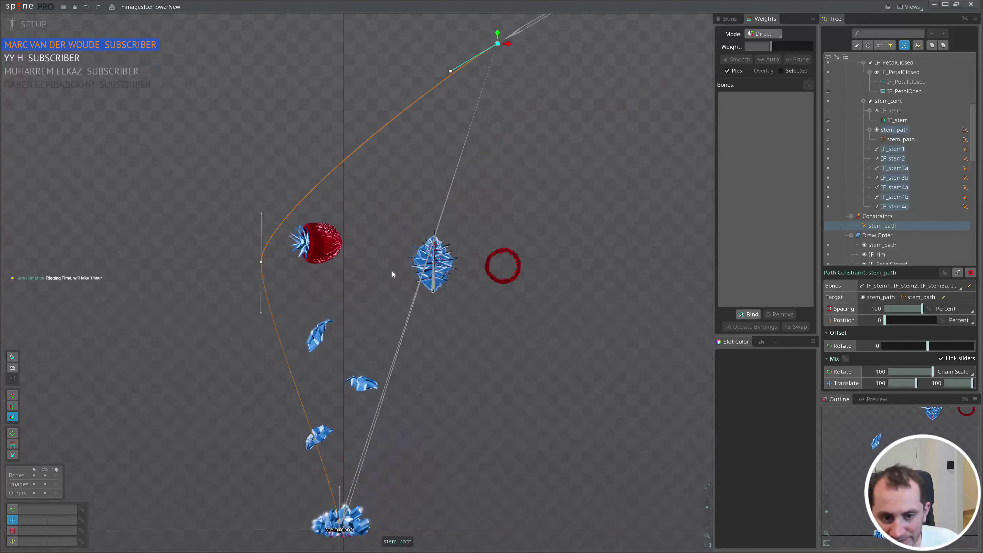
key(ctrl+z)
key(ctrl+z)
key(ctrl+z)
key(ctrl+z)
key(ctrl+z)
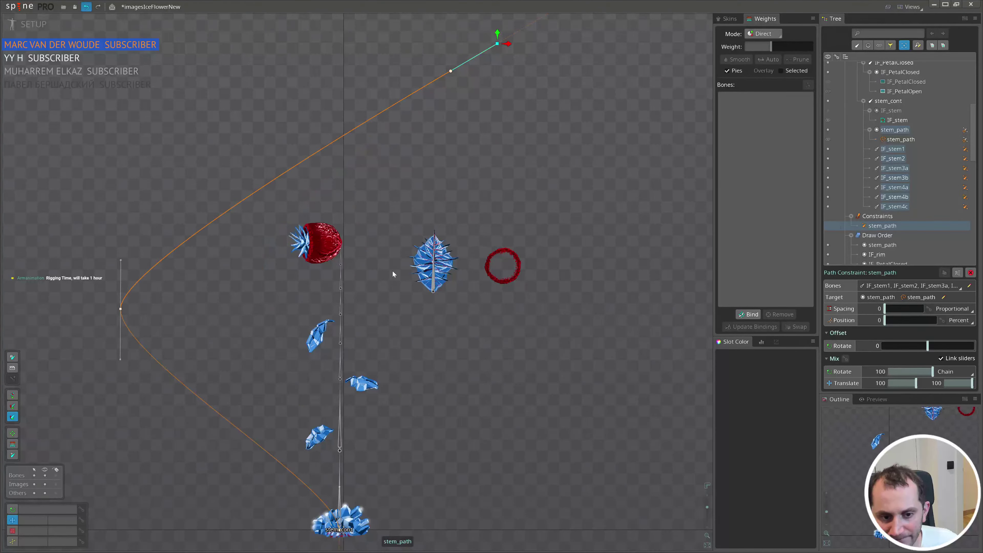
key(ctrl+z)
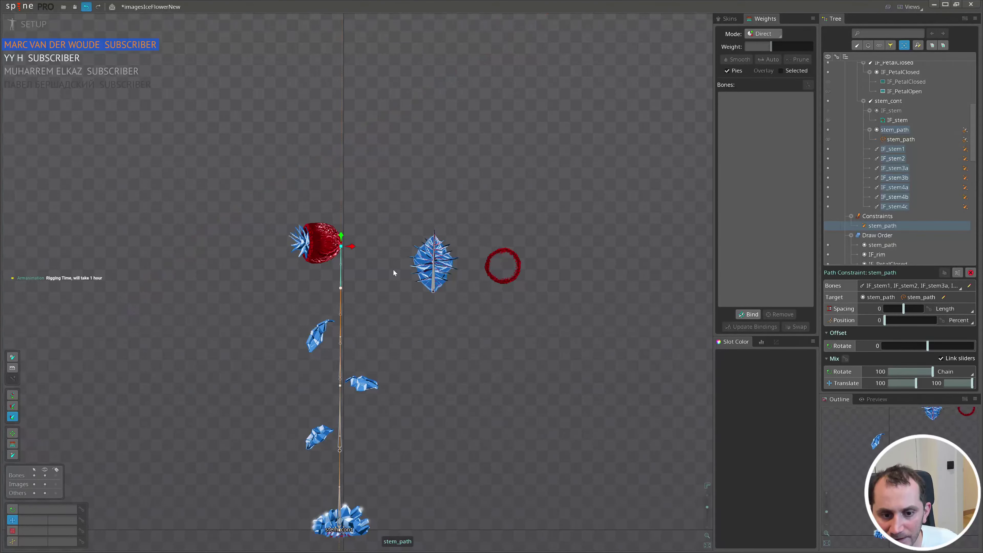
- Show the hidden IF_stem image, select its mesh and open it for mesh editing
scroll(349, 279, up, 3)
scroll(342, 277, up, 2)
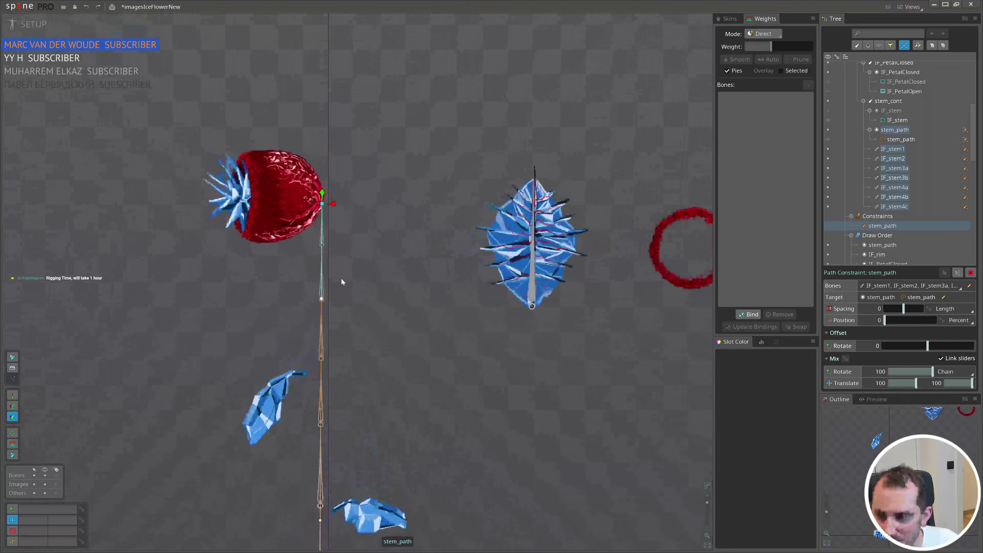
scroll(403, 368, down, 1)
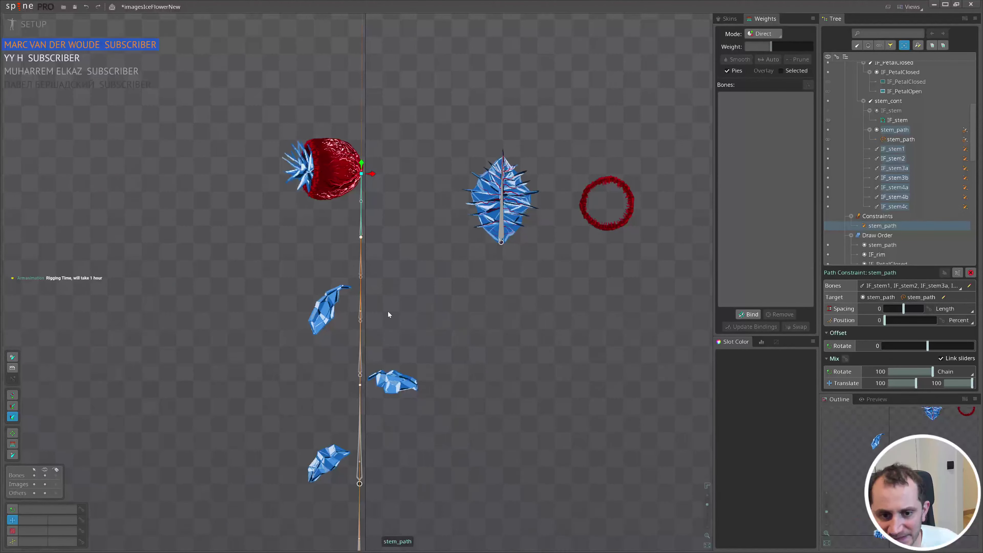
scroll(387, 312, down, 2)
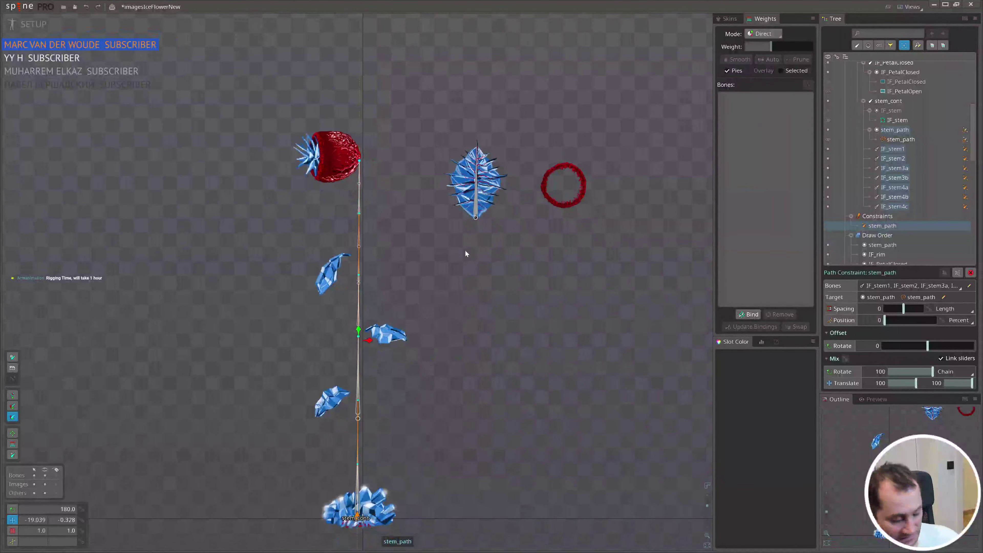
key(ctrl+h)
click(349, 242)
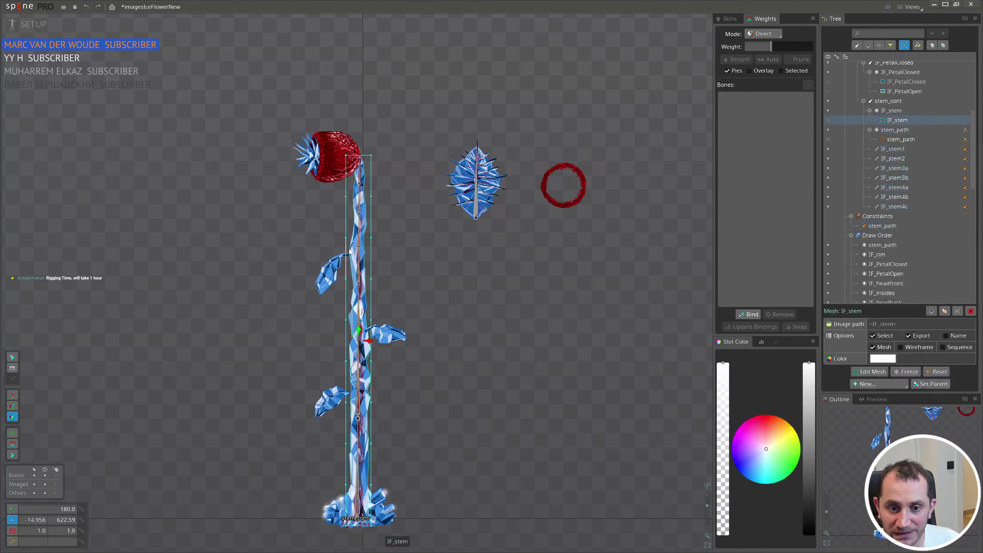
scroll(406, 276, up, 2)
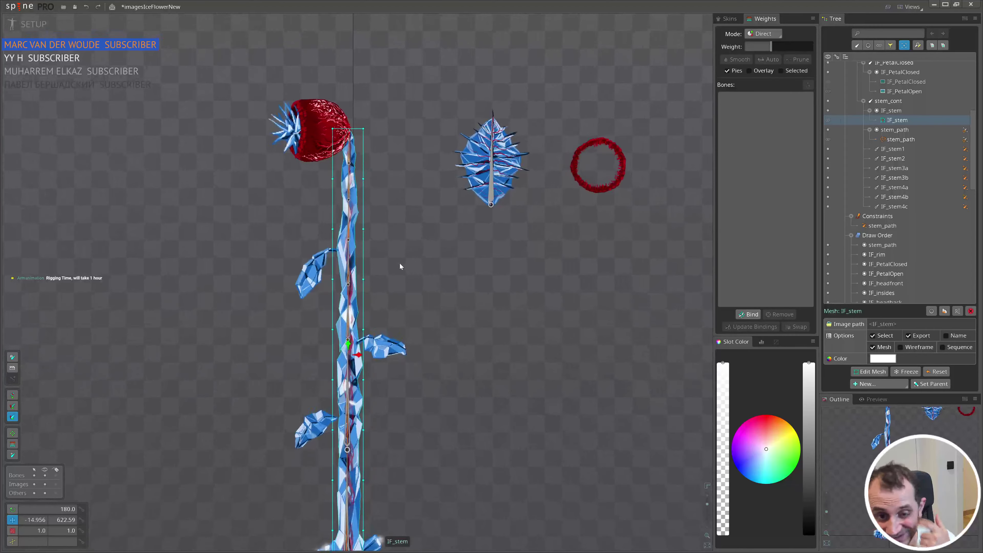
click(868, 371)
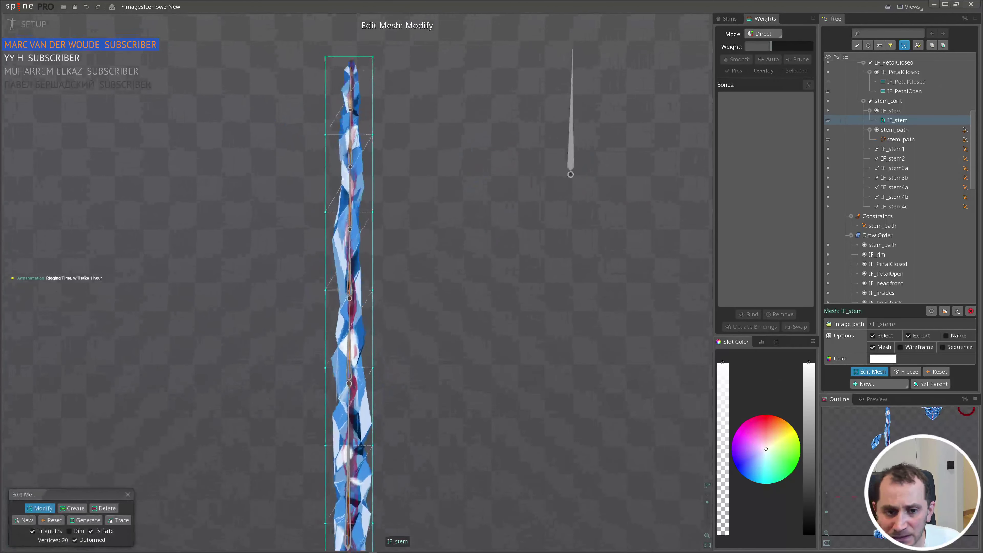
- Add vertices to the outline of the IF_stem mesh on the upper stem, then undo the latest additions
key(c)
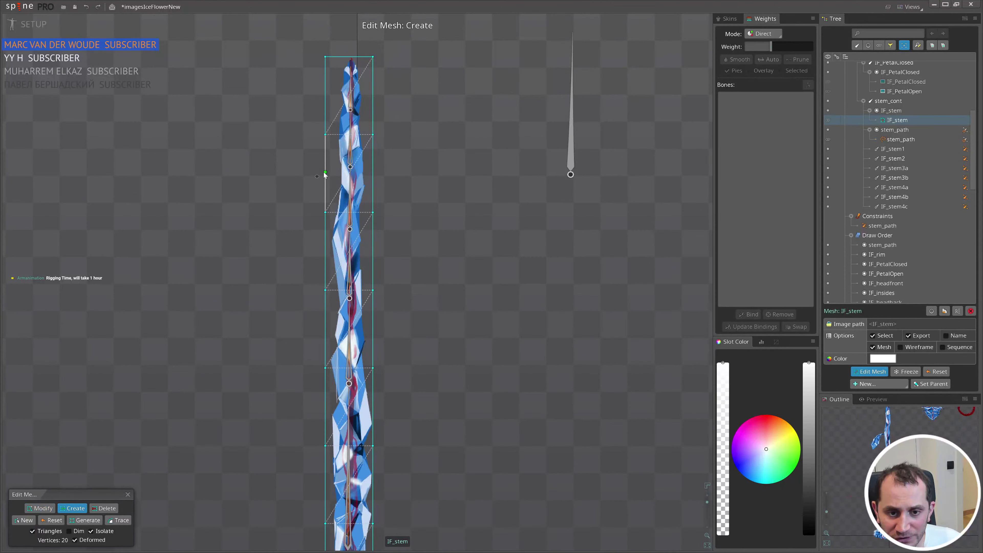
click(325, 173)
click(373, 173)
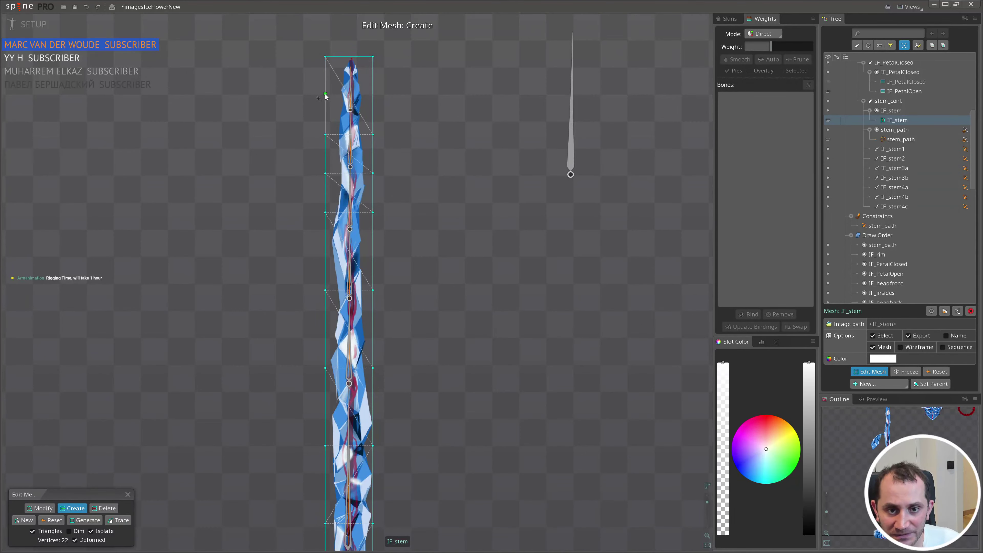
key(ctrl+z)
key(ctrl+z)
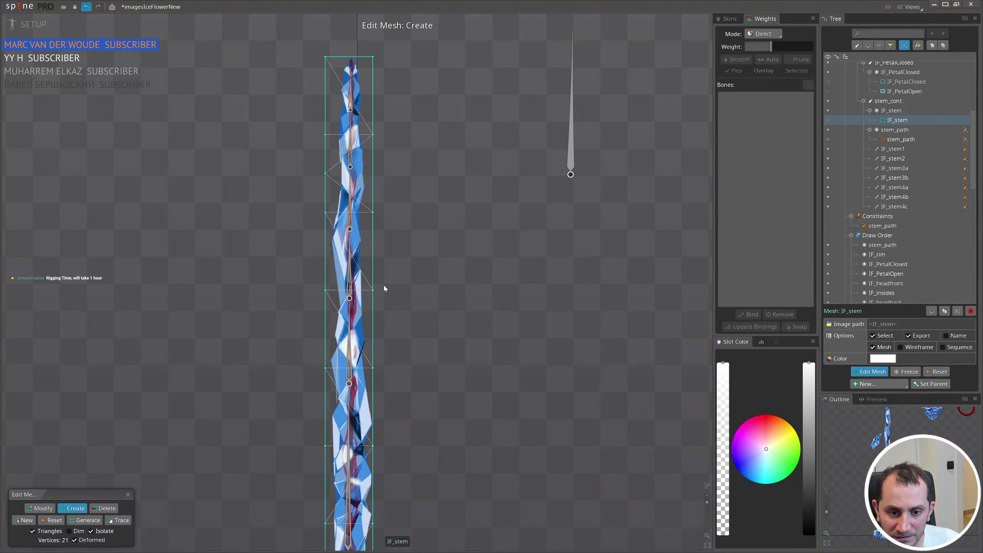
- Try moving two left-edge vertices at the middle of the IF_stem mesh inward toward the artwork
scroll(325, 369, up, 3)
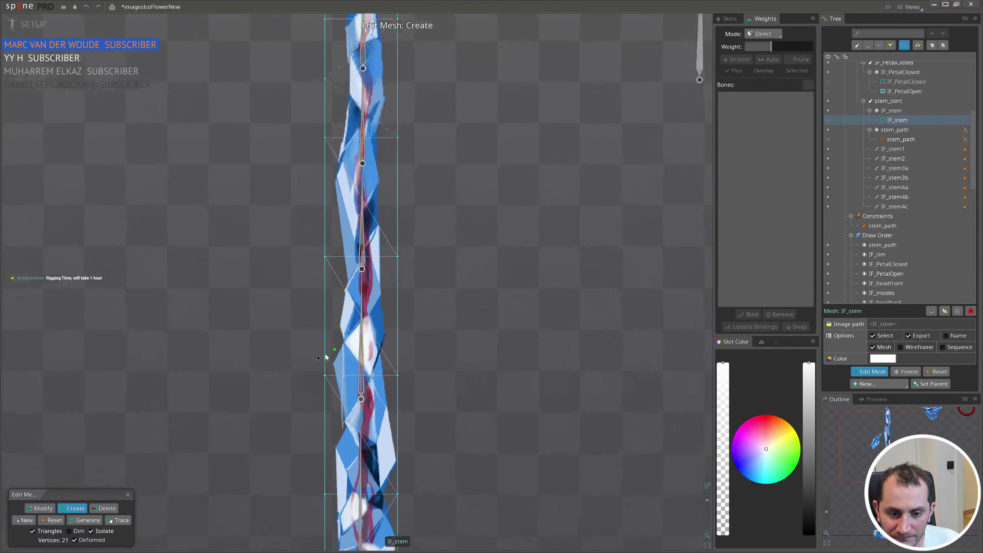
key(Tab)
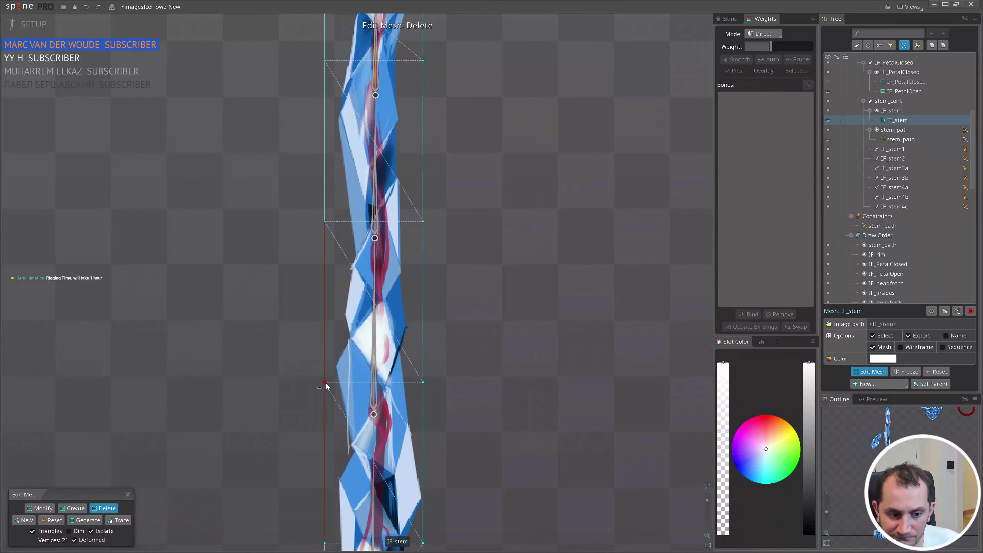
key(Tab)
drag(326, 384, 335, 382)
drag(325, 224, 345, 221)
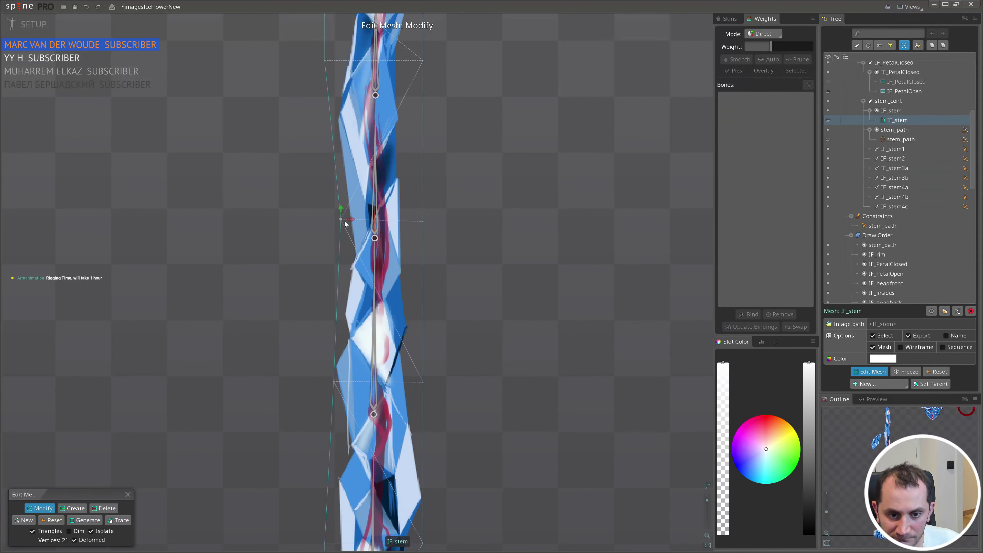
key(ctrl+z)
key(ctrl+z)
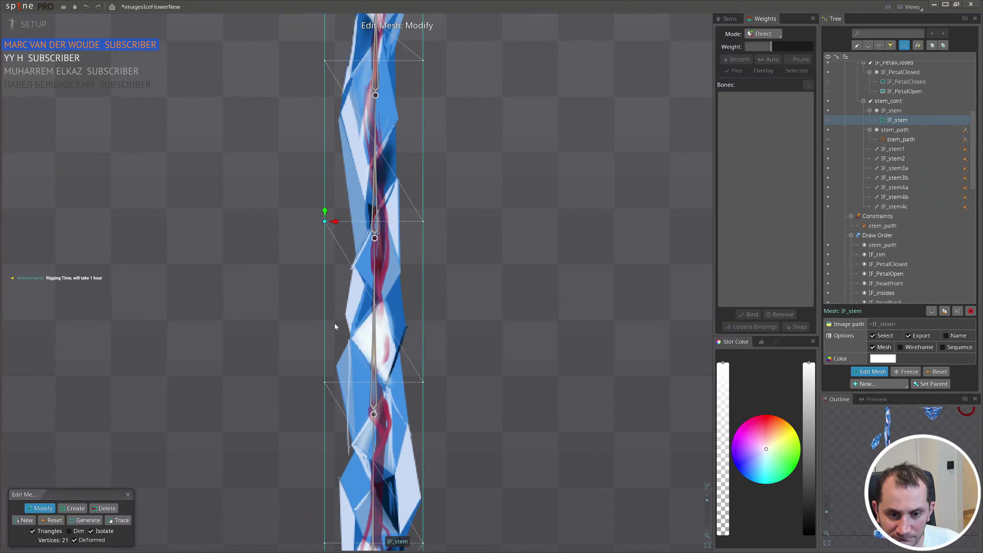
- Add further vertices on both long edges of the IF_stem mesh between the existing ones along the middle and upper stem
key(Tab)
click(326, 306)
click(423, 305)
scroll(383, 274, down, 3)
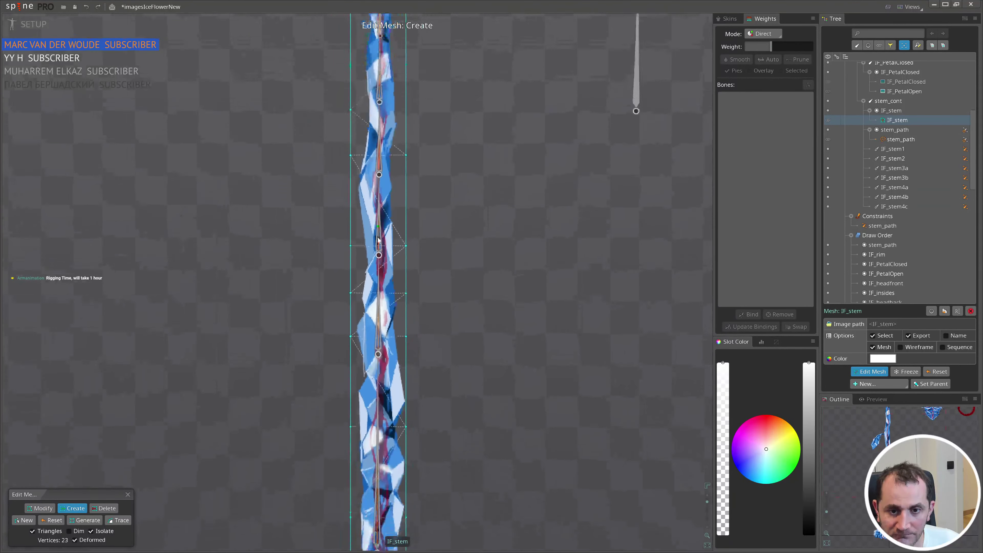
drag(349, 220, 342, 252)
click(372, 252)
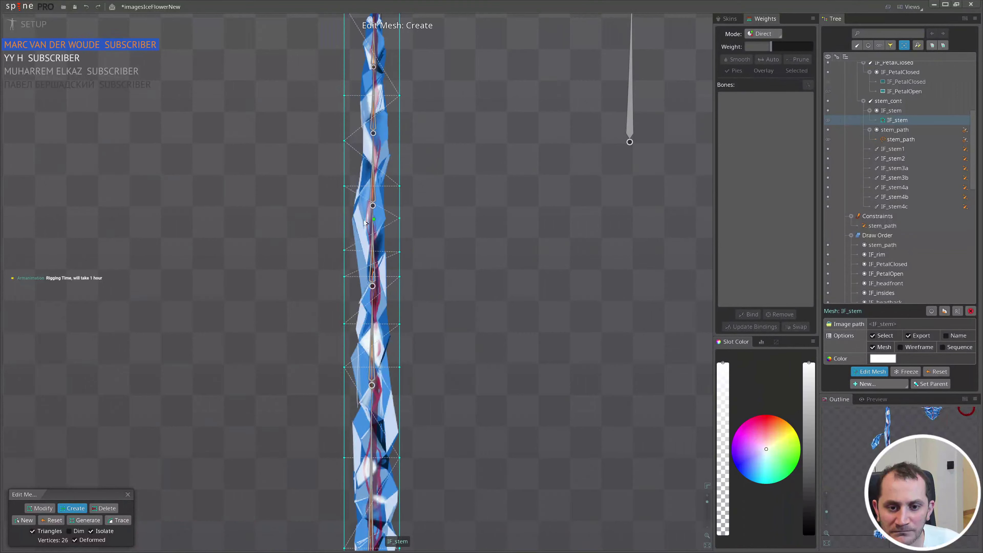
drag(373, 220, 344, 219)
click(344, 171)
key(ctrl+z)
click(344, 155)
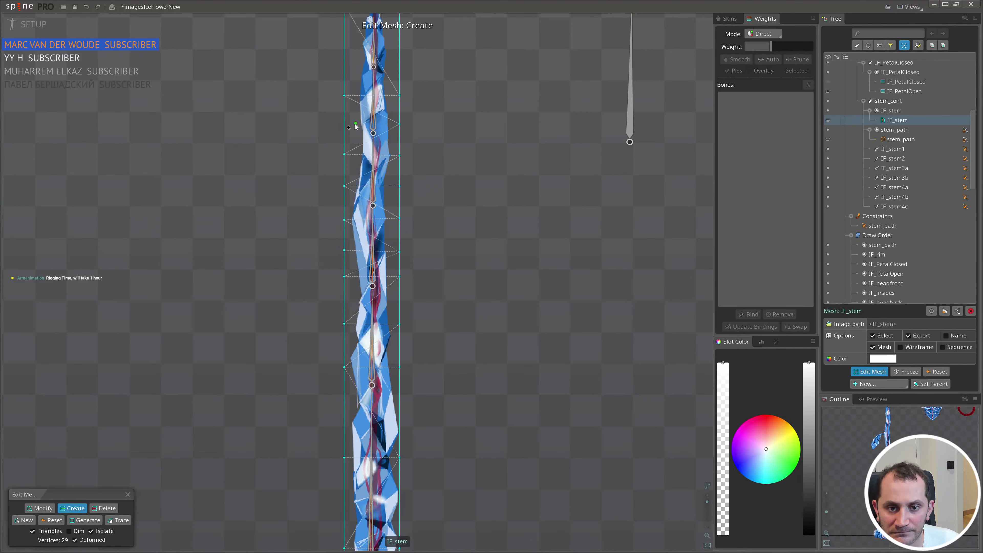
- Add facing pairs of vertices on both edges of the IF_stem mesh near the tip of the stem
drag(353, 123, 359, 221)
click(349, 165)
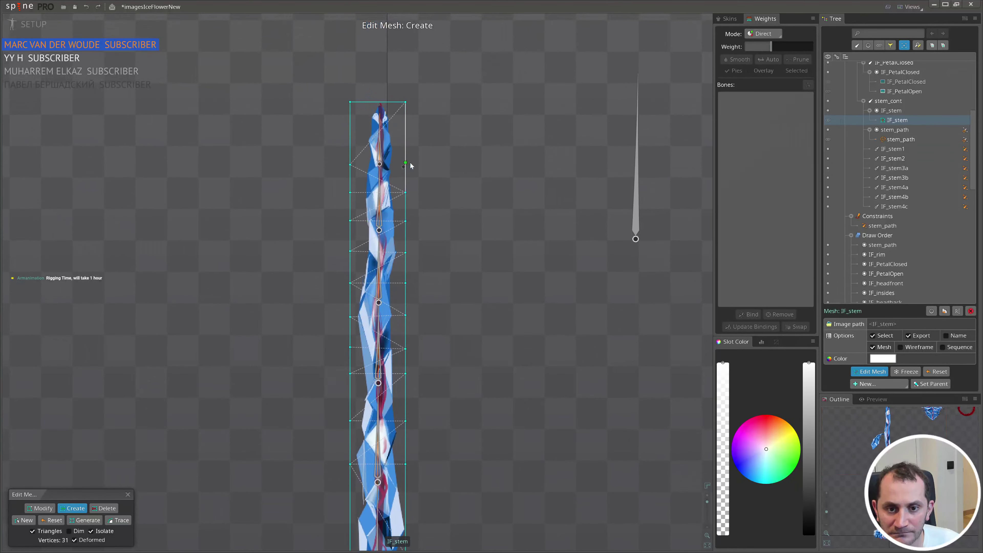
click(406, 162)
click(406, 135)
click(349, 136)
scroll(356, 133, up, 2)
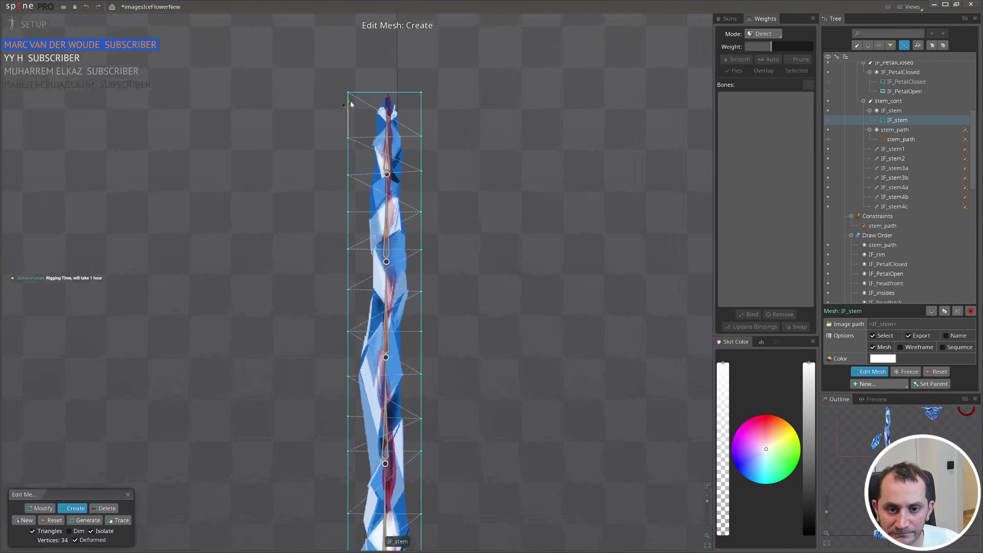
- Move the left-edge vertices of the IF_stem mesh inward from the tip down the upper stem to hug the artwork
key(d)
key(m)
drag(351, 103, 373, 101)
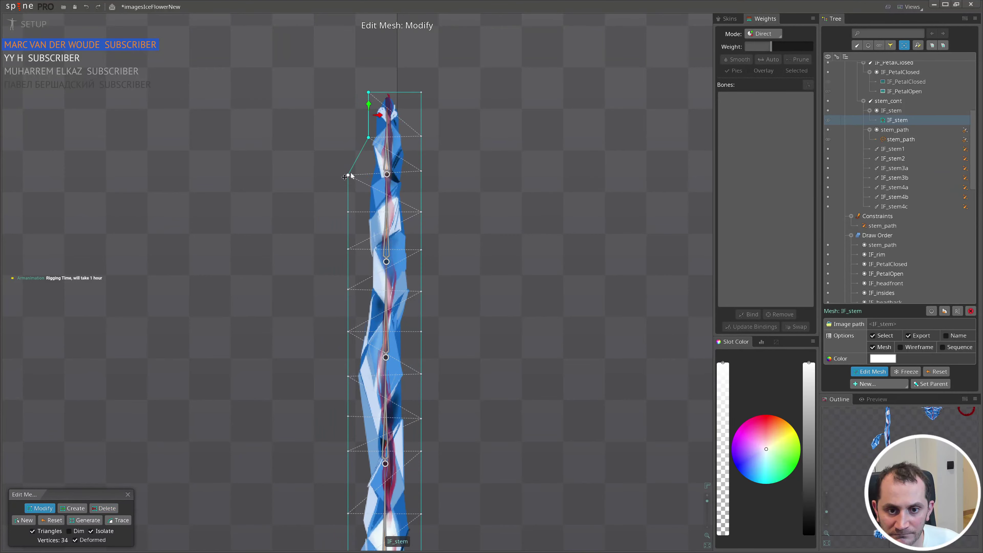
drag(350, 176, 369, 176)
drag(352, 216, 366, 214)
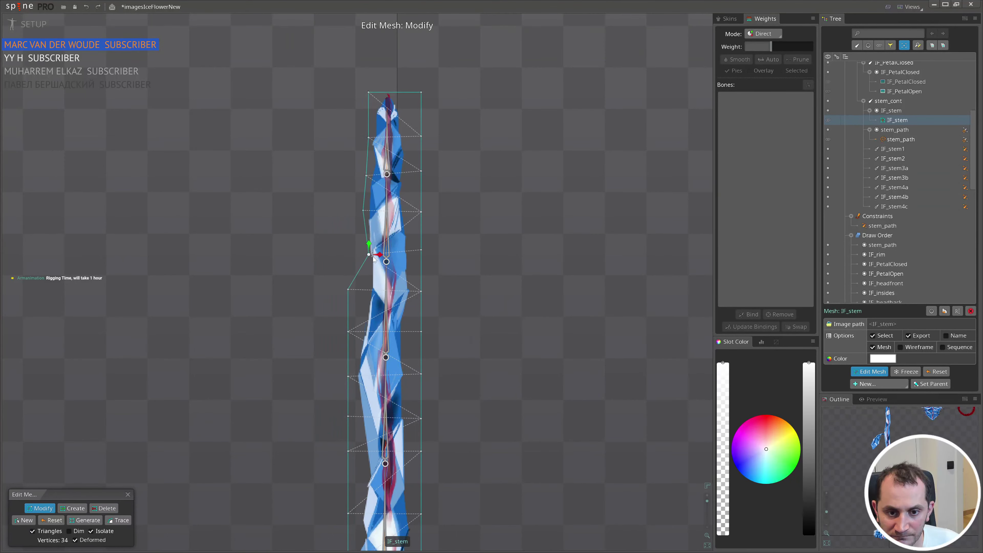
drag(351, 252, 369, 258)
drag(351, 293, 371, 295)
- Pull the left-edge vertices along the middle of the IF_stem mesh in toward the stem's contour
scroll(371, 295, up, 3)
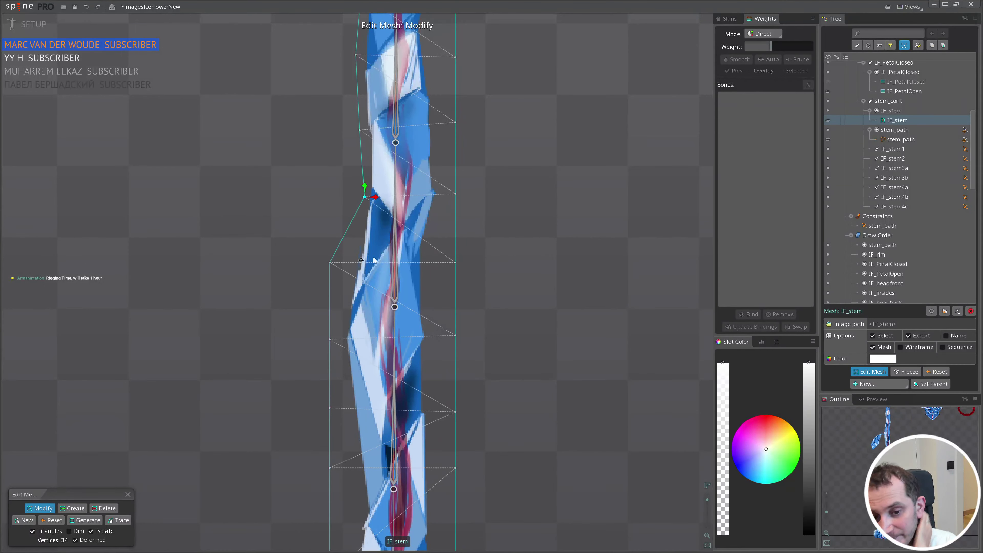
drag(332, 264, 356, 268)
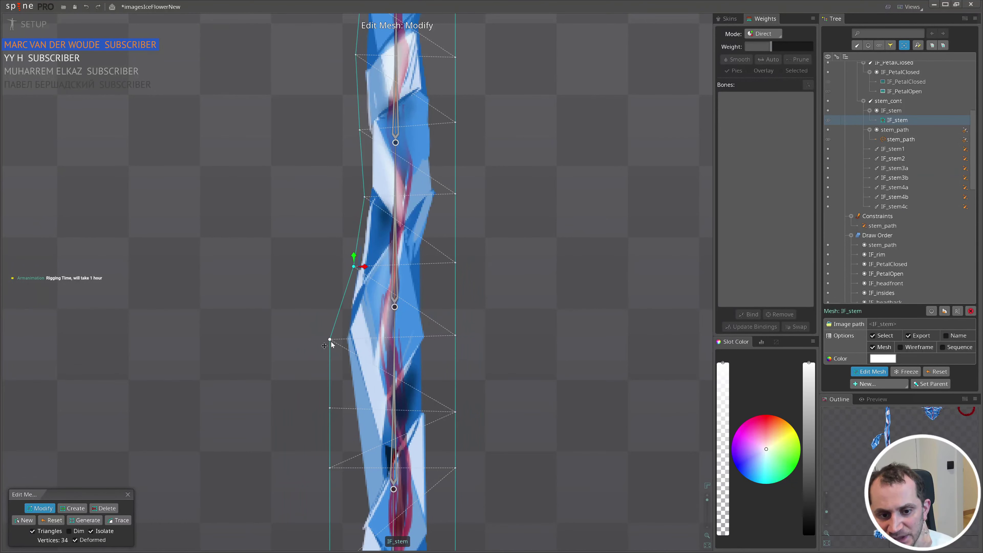
drag(331, 341, 343, 340)
drag(399, 410, 394, 292)
drag(325, 253, 350, 255)
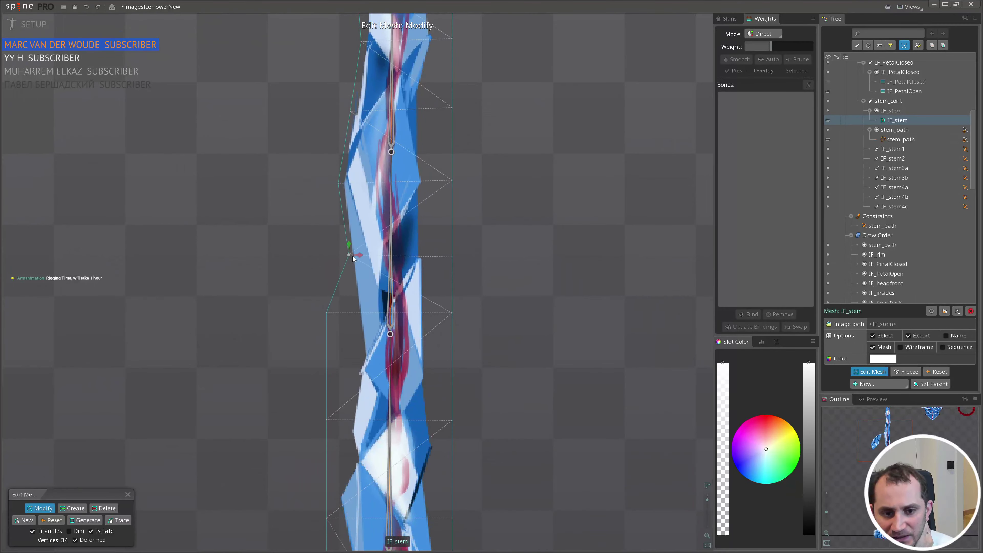
drag(325, 314, 362, 318)
scroll(360, 319, down, 2)
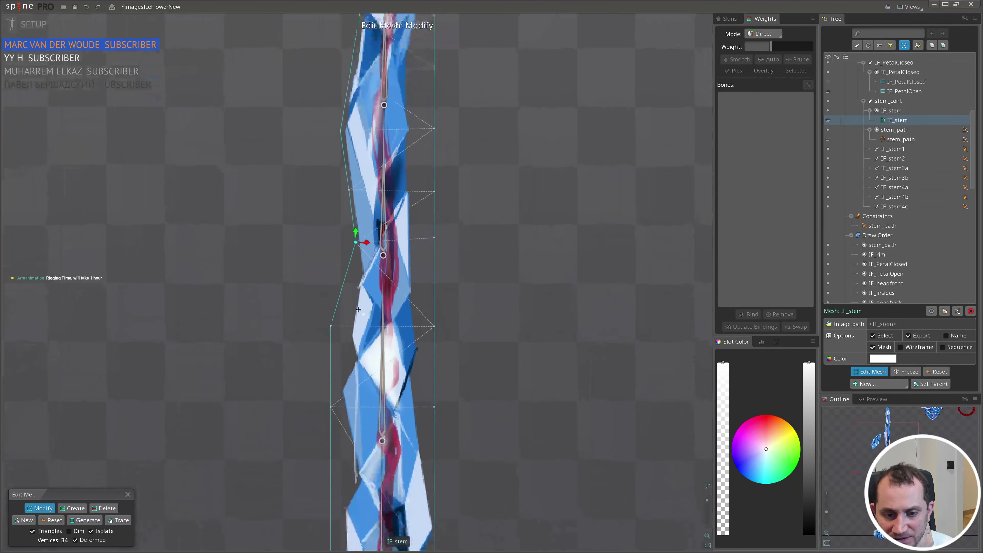
drag(366, 403, 339, 320)
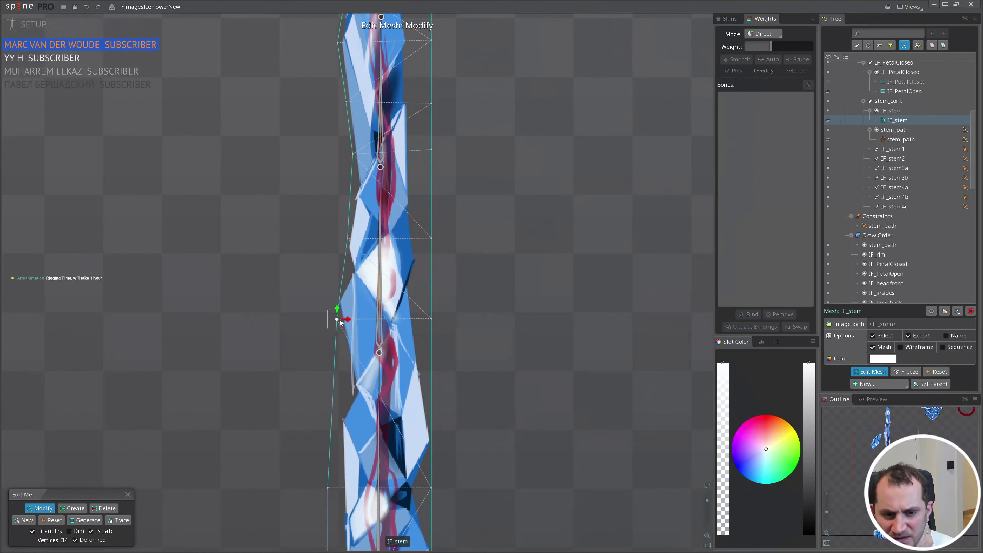
- Pull the right-edge vertices along the middle of the IF_stem mesh in toward the stem artwork
drag(380, 373, 374, 213)
drag(430, 161, 417, 161)
drag(431, 198, 460, 332)
drag(457, 215, 441, 216)
drag(459, 128, 439, 127)
drag(440, 127, 435, 277)
click(452, 231)
drag(451, 231, 430, 227)
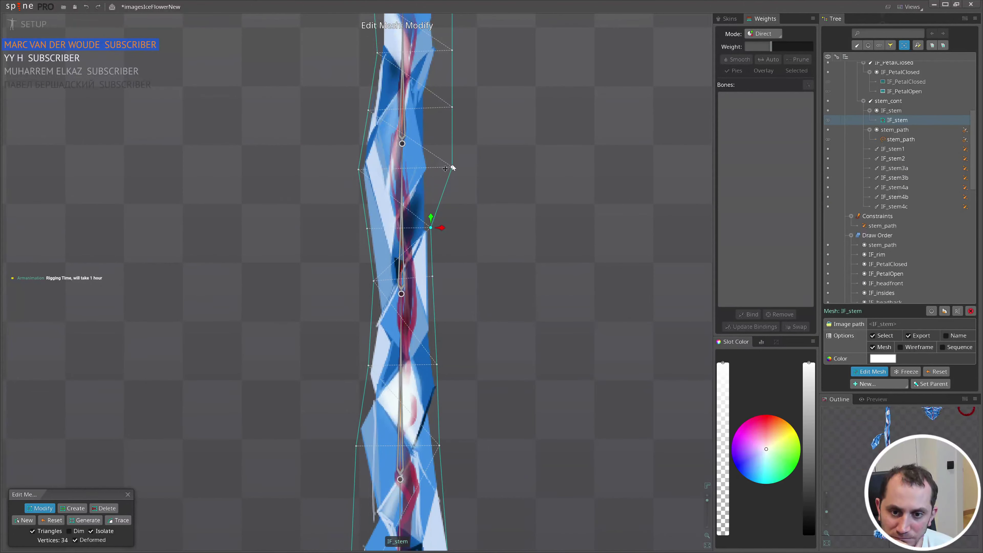
drag(452, 167, 434, 164)
- Tighten the right-edge vertices up the upper stem and narrow the mesh's two corners around the tip
drag(452, 107, 443, 273)
drag(467, 213, 455, 214)
drag(467, 155, 445, 154)
drag(468, 101, 459, 216)
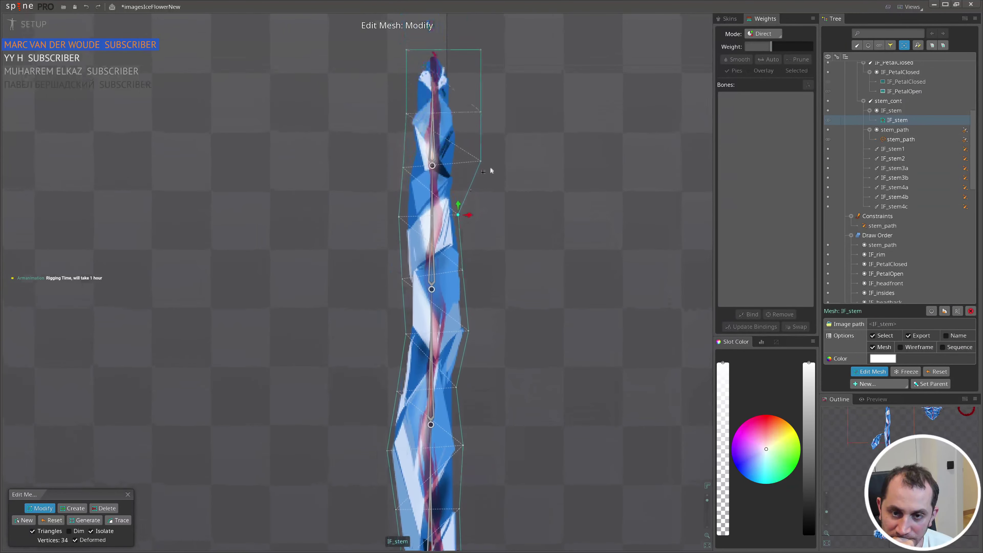
drag(480, 160, 459, 159)
drag(480, 112, 455, 108)
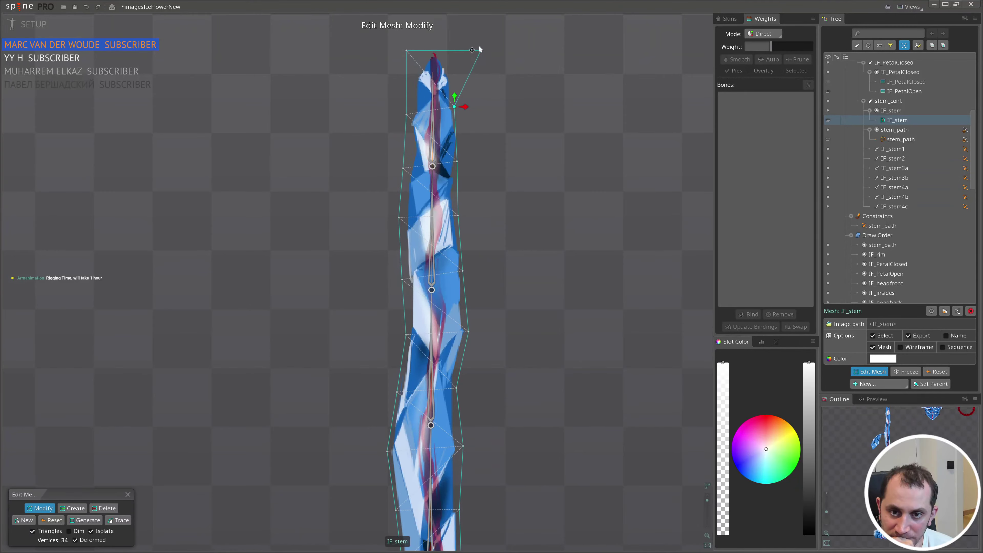
drag(471, 50, 422, 50)
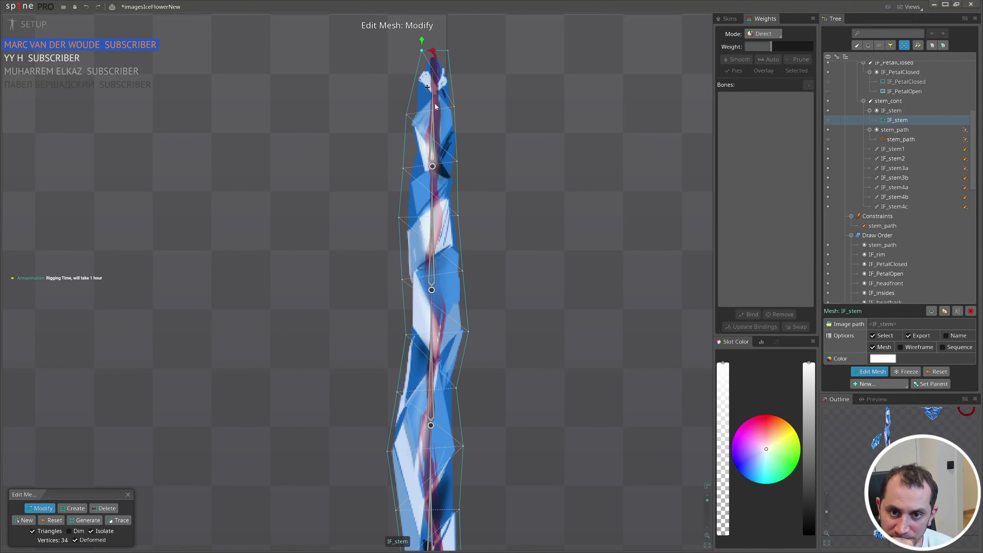
- Reposition two facing pairs of IF_stem vertices on the lower-middle stem upward to fit the widest and narrowest parts of the artwork
drag(482, 500, 470, 117)
scroll(465, 329, up, 2)
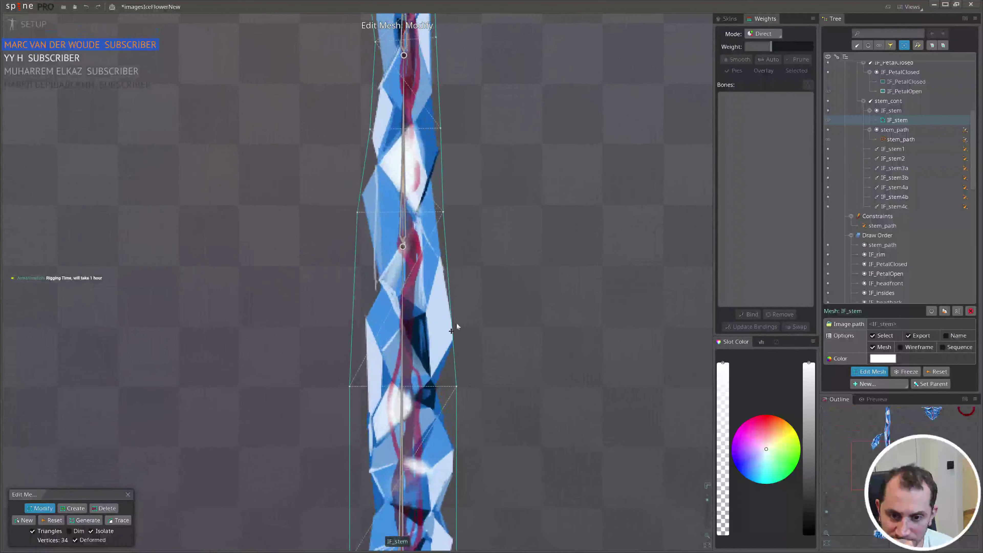
drag(457, 387, 456, 383)
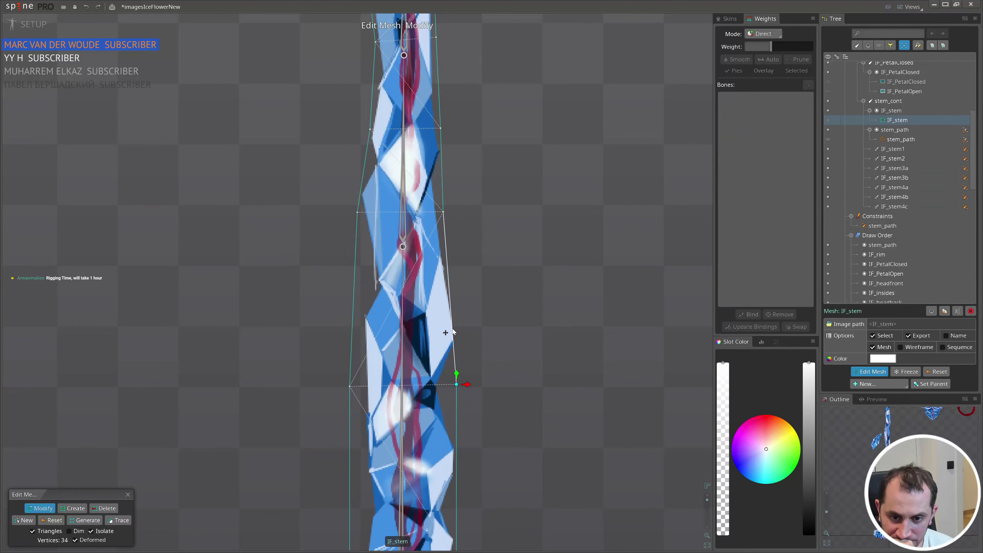
drag(448, 330, 461, 329)
key(ctrl+z)
drag(457, 385, 457, 341)
drag(350, 387, 358, 345)
scroll(403, 470, down, 1)
drag(402, 470, 415, 348)
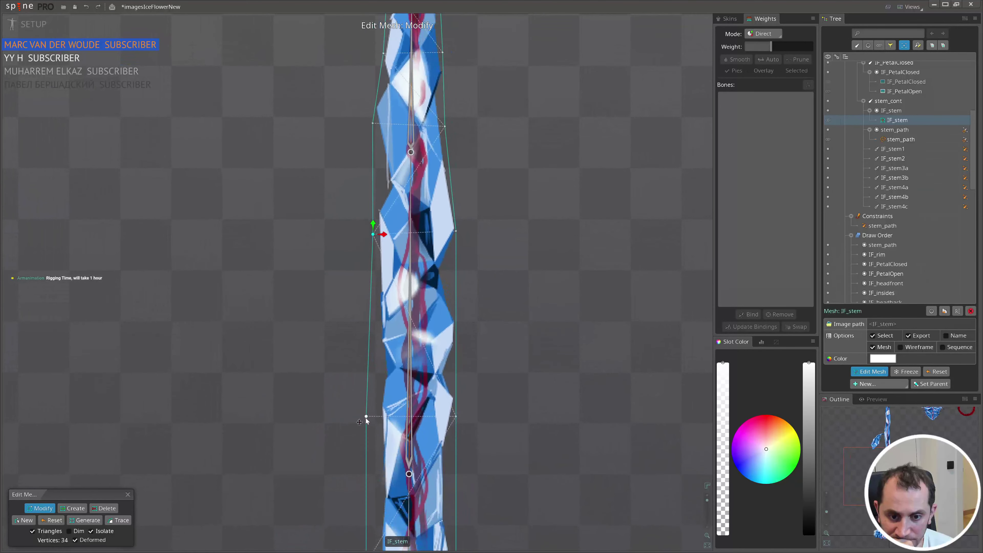
drag(366, 417, 379, 366)
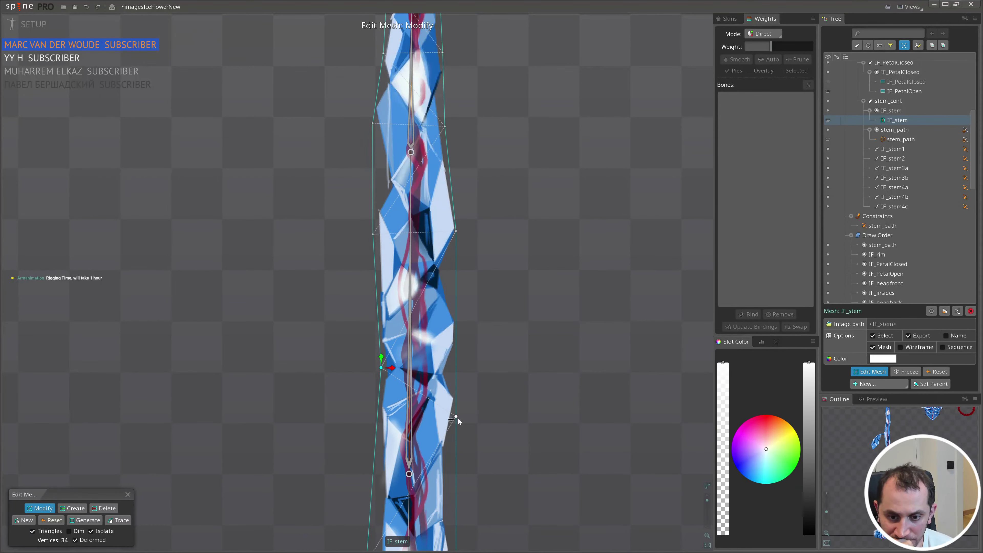
drag(457, 417, 466, 368)
- Adjust the remaining vertex pairs on the lower stem above the base so the IF_stem outline follows the artwork
drag(466, 457, 492, 289)
scroll(488, 310, down, 1)
drag(491, 407, 473, 389)
drag(388, 364, 393, 317)
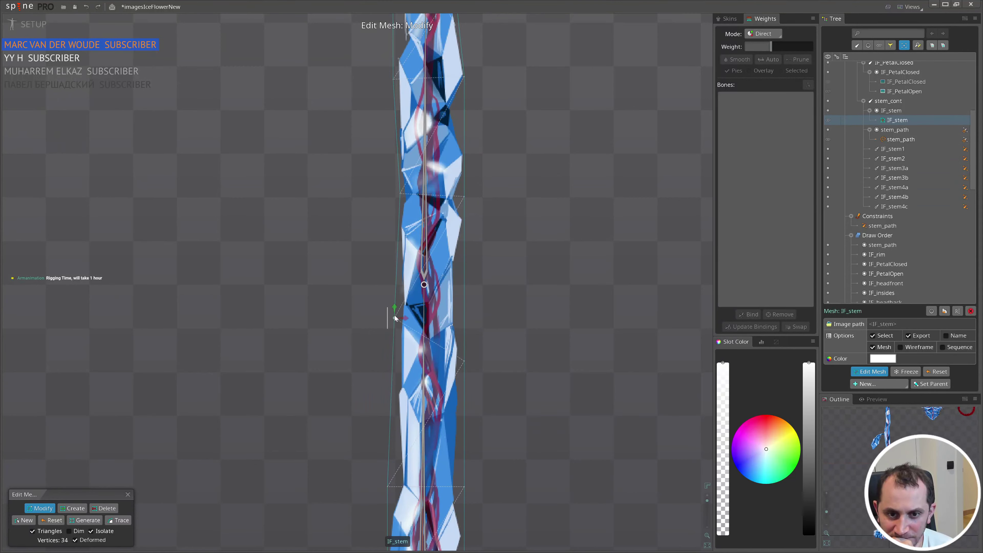
scroll(480, 430, down, 3)
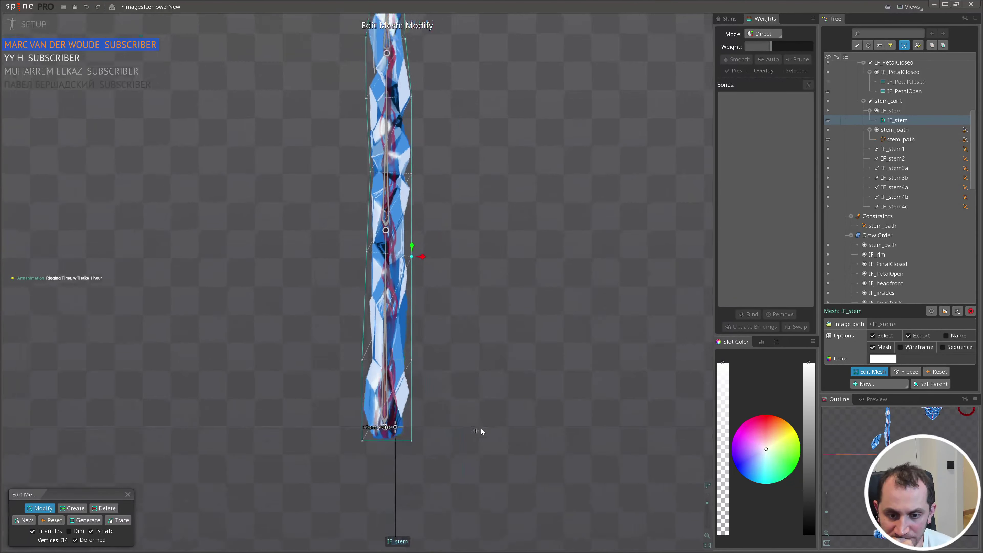
drag(378, 321, 377, 281)
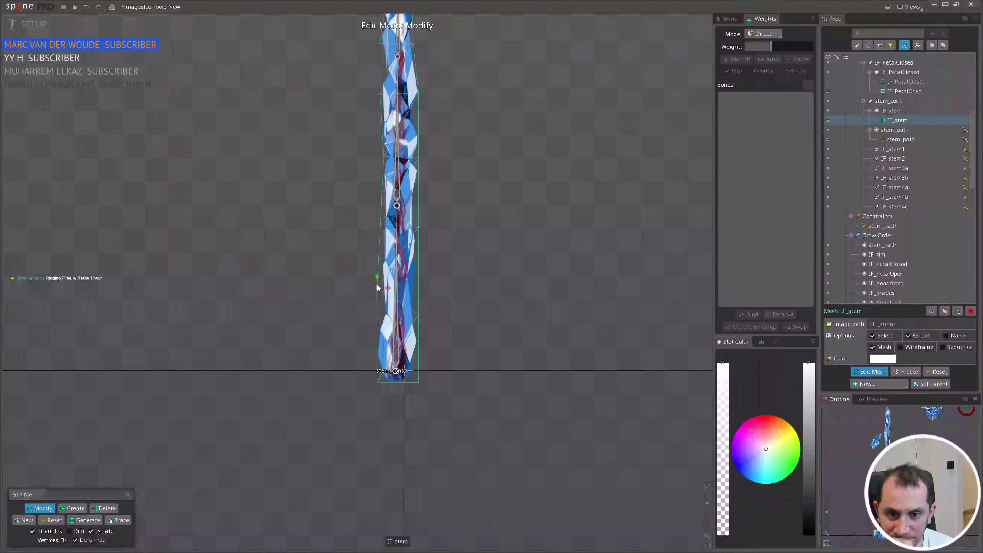
drag(420, 313, 378, 294)
scroll(480, 360, down, 2)
drag(485, 225, 447, 358)
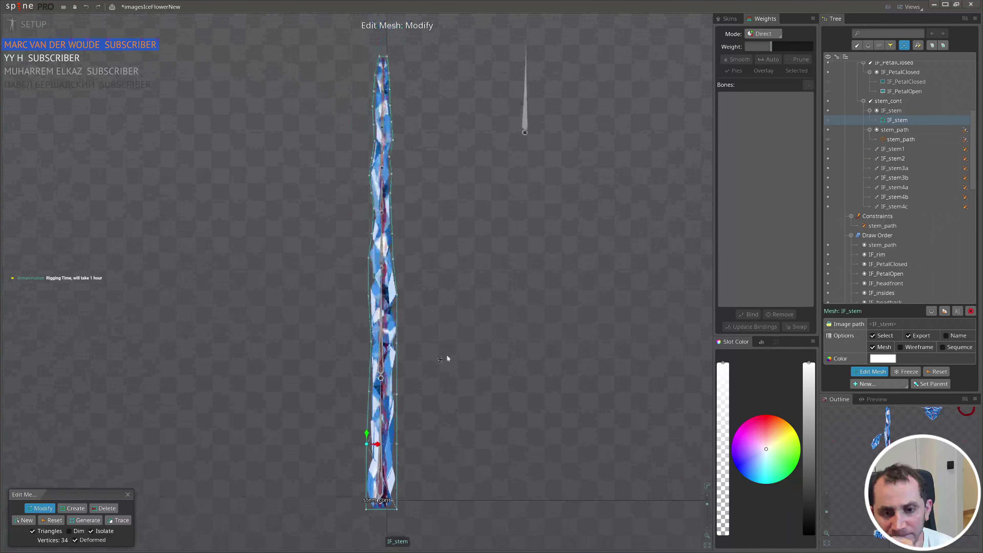
scroll(382, 346, up, 2)
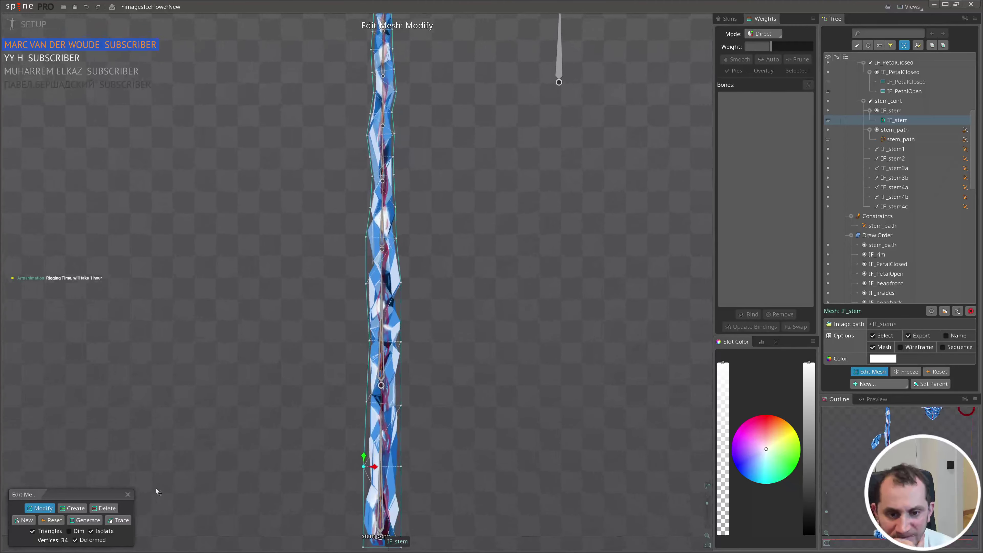
- Finish mesh editing and bind the seven bones IF_stem1 through IF_stem4c to the IF_stem mesh
click(129, 494)
click(748, 314)
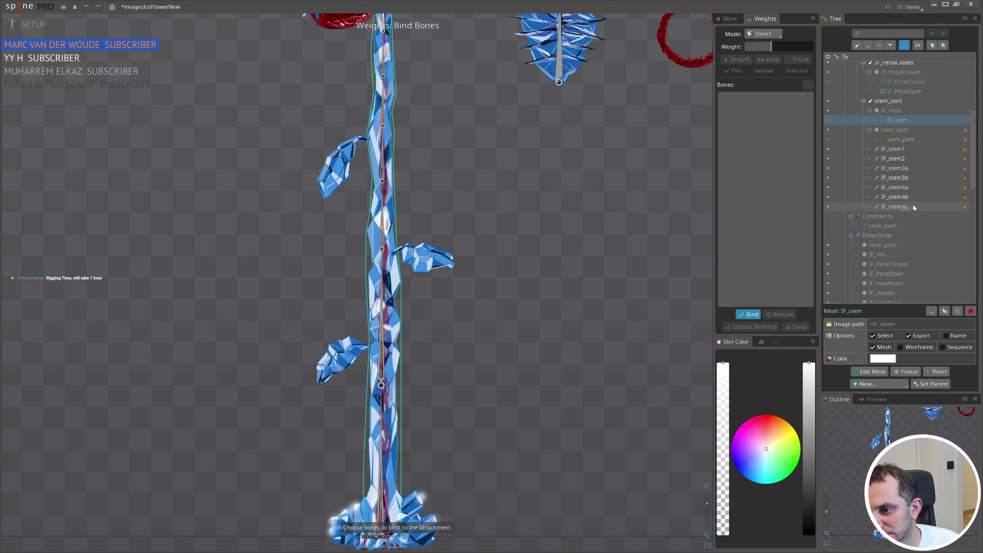
key(Escape)
click(902, 207)
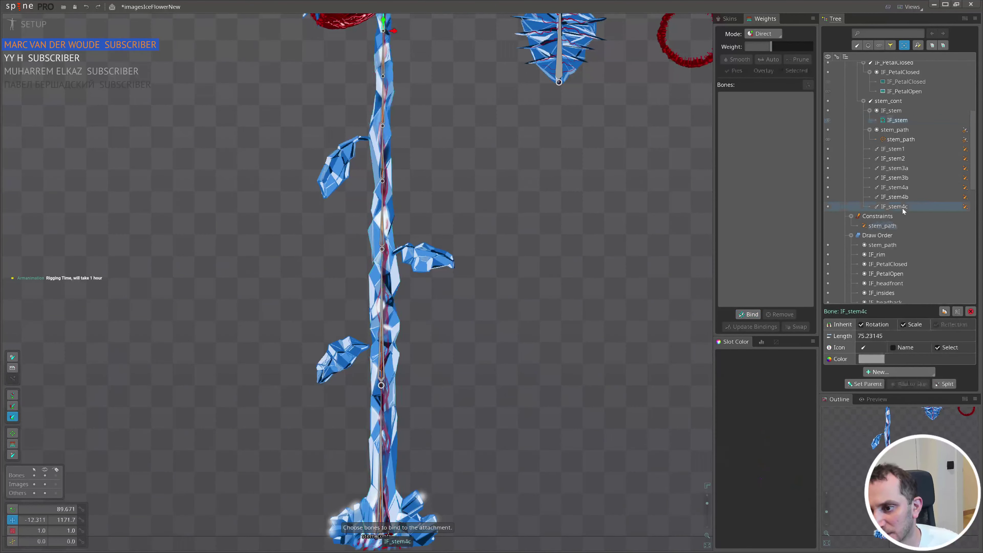
shift+click(894, 150)
click(747, 315)
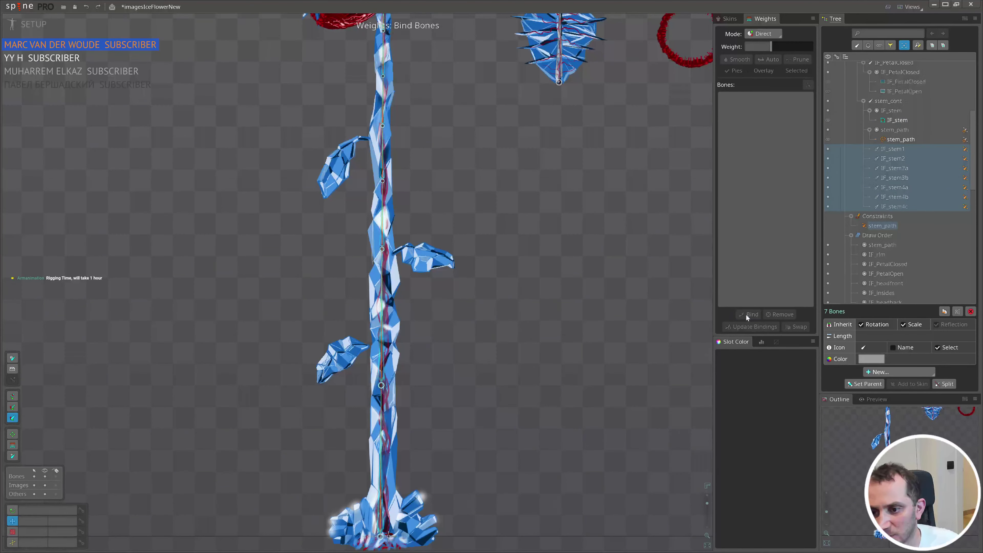
click(380, 301)
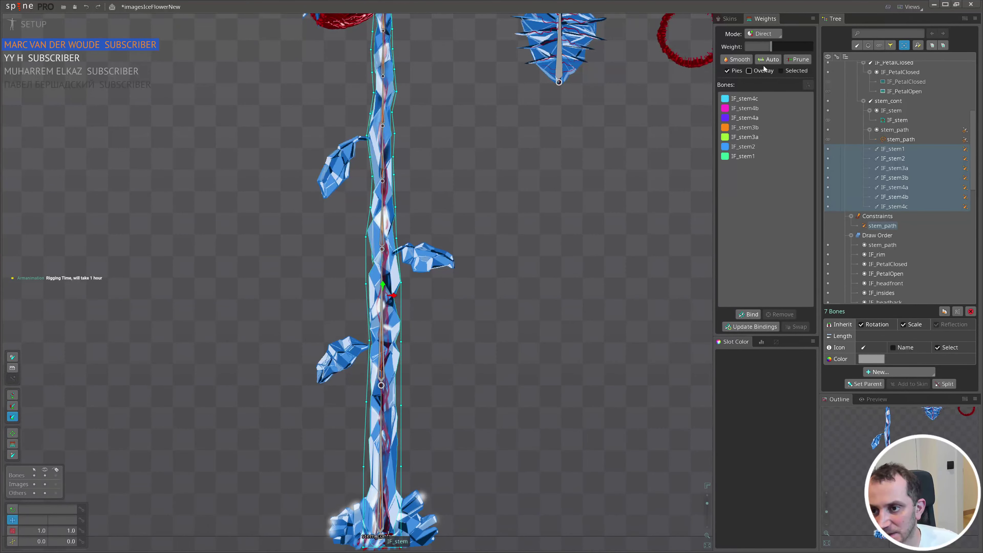
- Select the IF_stem mesh, check its bone weights along the stem, and smooth the weights
scroll(364, 224, down, 3)
drag(401, 372, 450, 414)
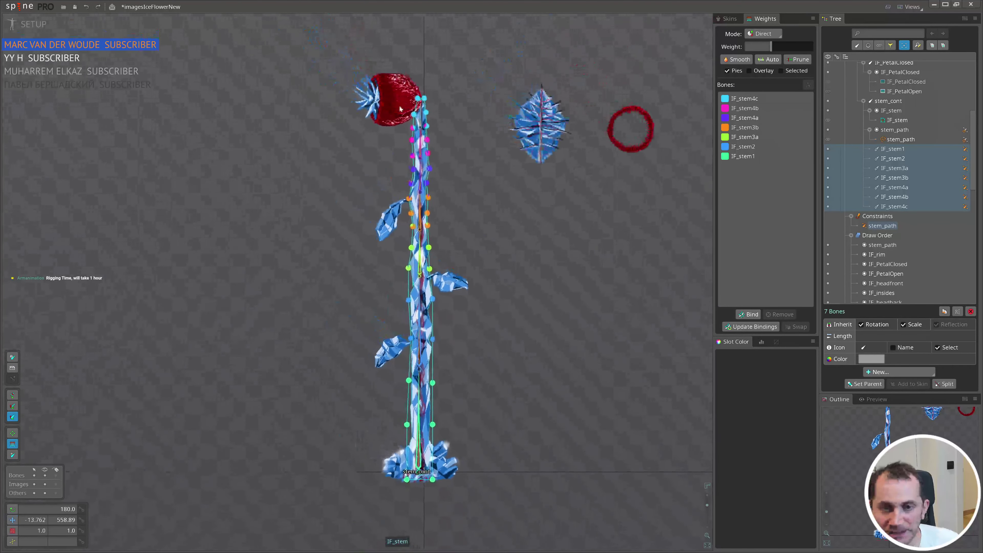
drag(351, 79, 503, 485)
scroll(371, 305, up, 3)
drag(520, 433, 474, 338)
scroll(474, 338, down, 2)
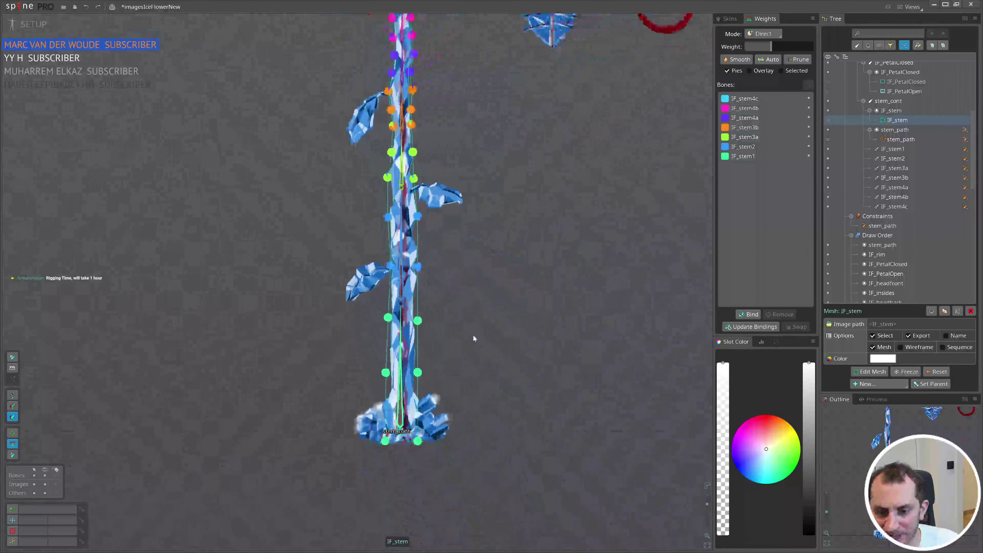
scroll(422, 391, up, 4)
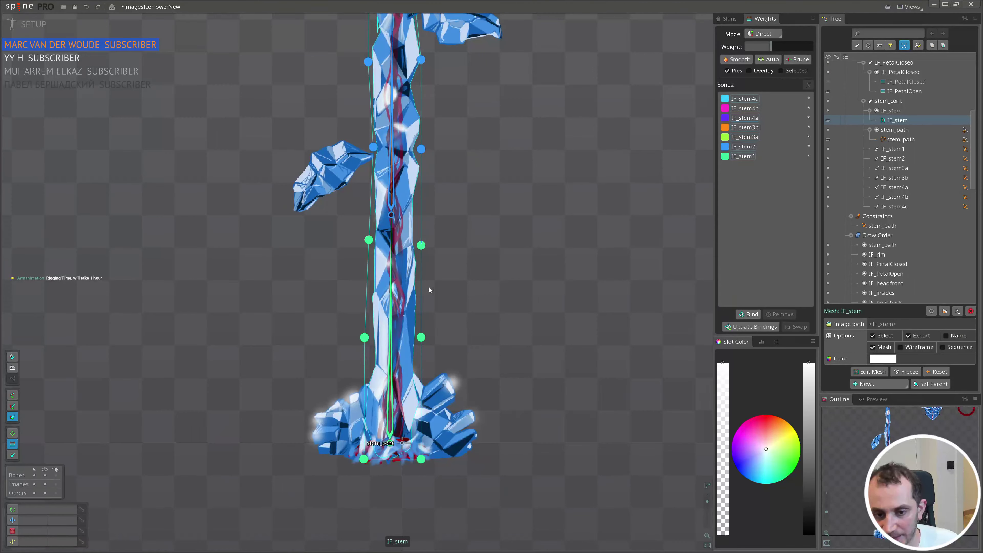
scroll(451, 244, down, 3)
drag(542, 183, 428, 301)
scroll(511, 288, down, 2)
click(740, 62)
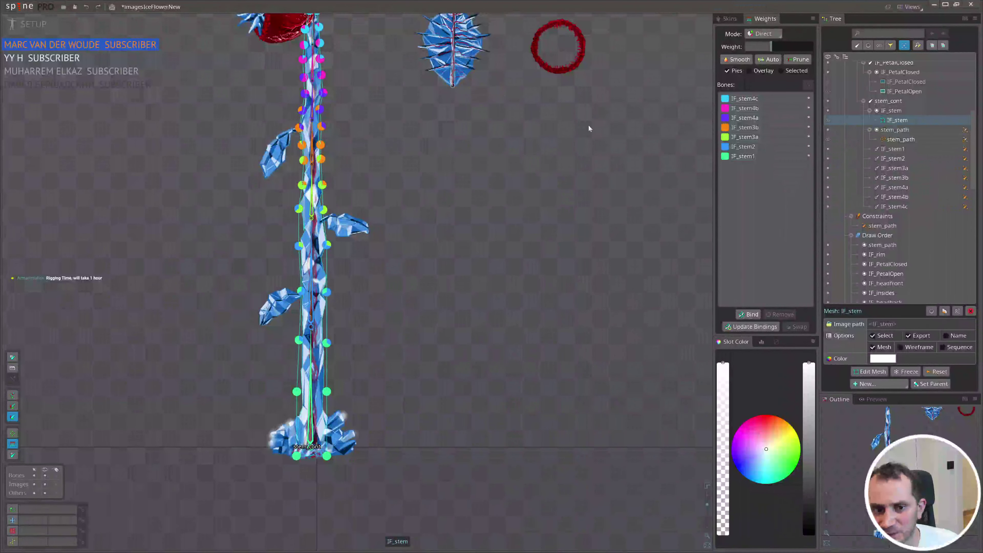
- Select stem_path and move its upper control point down and away from the stem to test how the mesh bends
drag(378, 215, 465, 238)
key(space)
key(space)
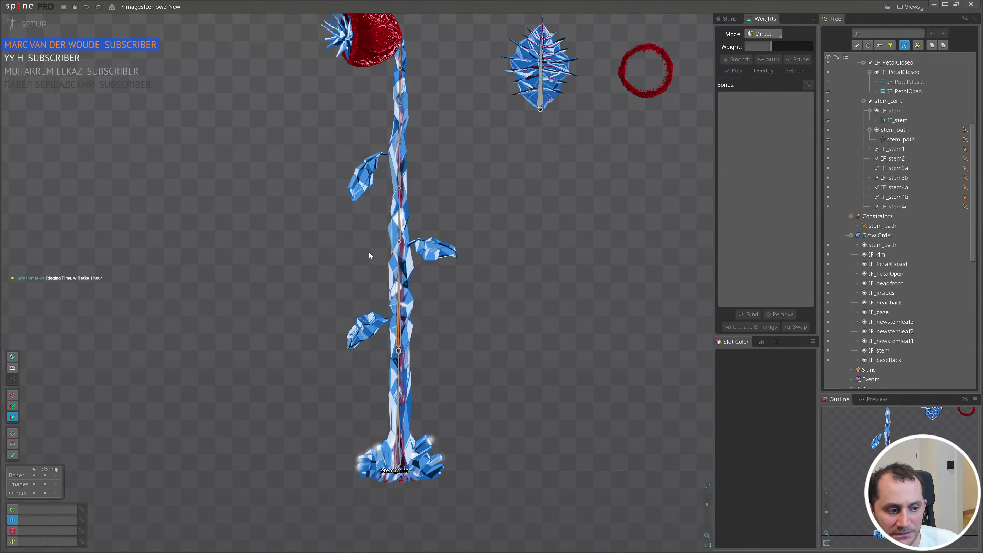
scroll(369, 252, up, 2)
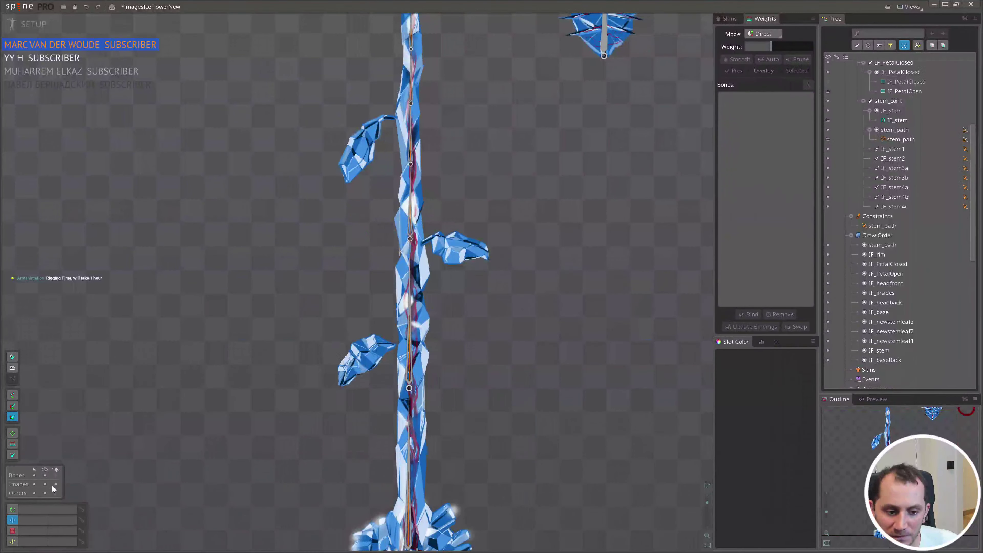
click(916, 142)
scroll(348, 279, down, 2)
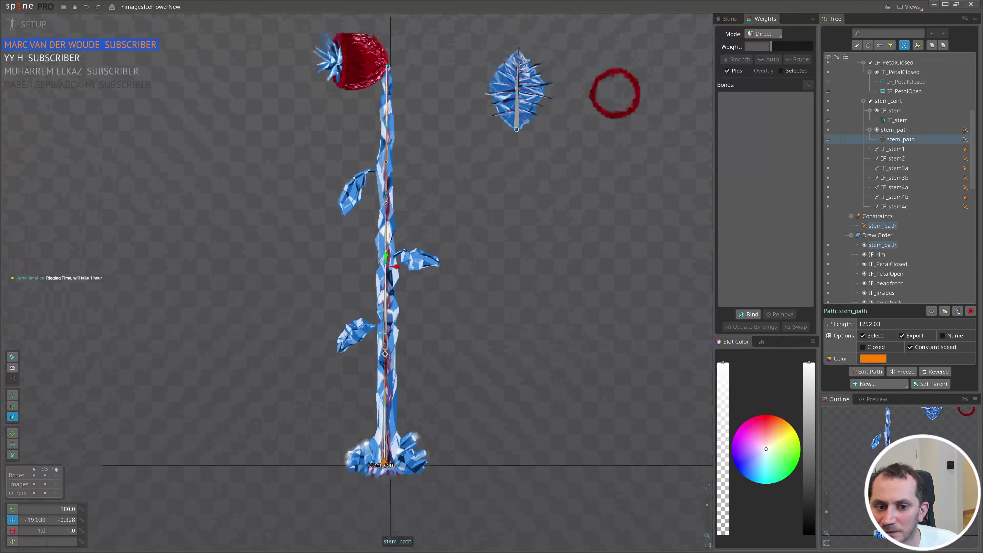
drag(394, 62, 489, 242)
scroll(501, 246, up, 3)
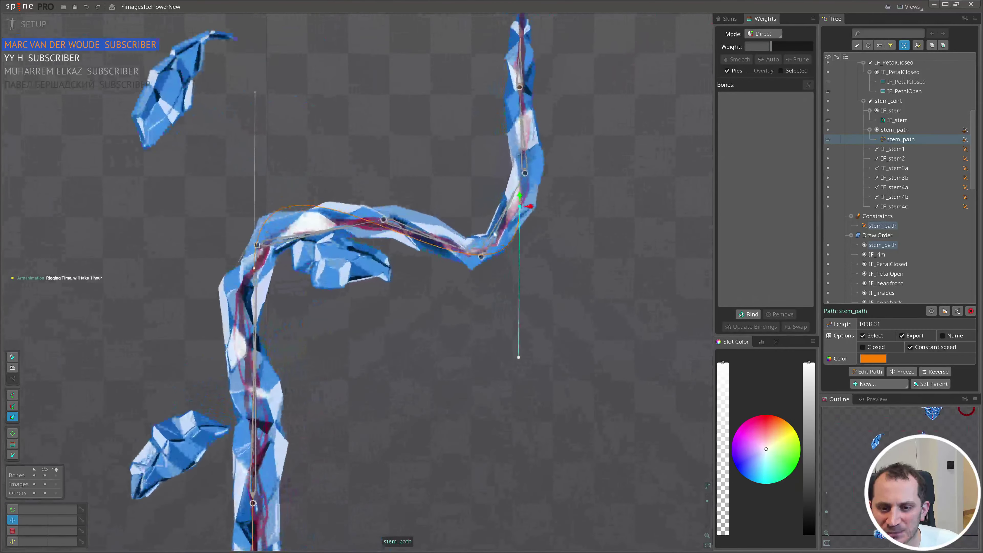
scroll(501, 246, down, 2)
scroll(476, 278, up, 3)
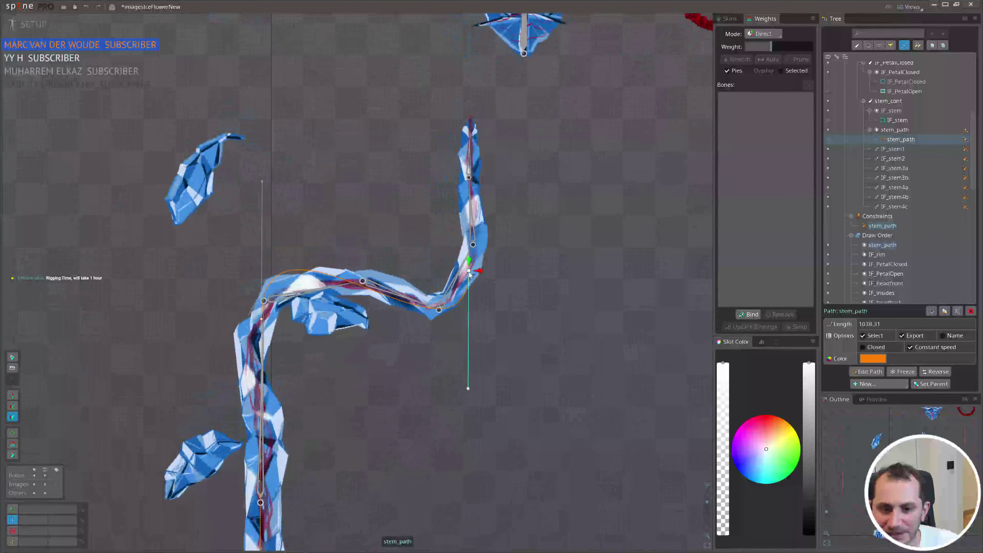
- Try small shifts of the displaced stem_path point, then undo the path moves
mouse_move(469, 274)
mouse_down()
mouse_move(479, 273)
mouse_move(454, 280)
mouse_up()
mouse_move(482, 278)
mouse_down()
mouse_move(449, 277)
mouse_move(502, 280)
mouse_move(444, 278)
mouse_move(469, 281)
mouse_up()
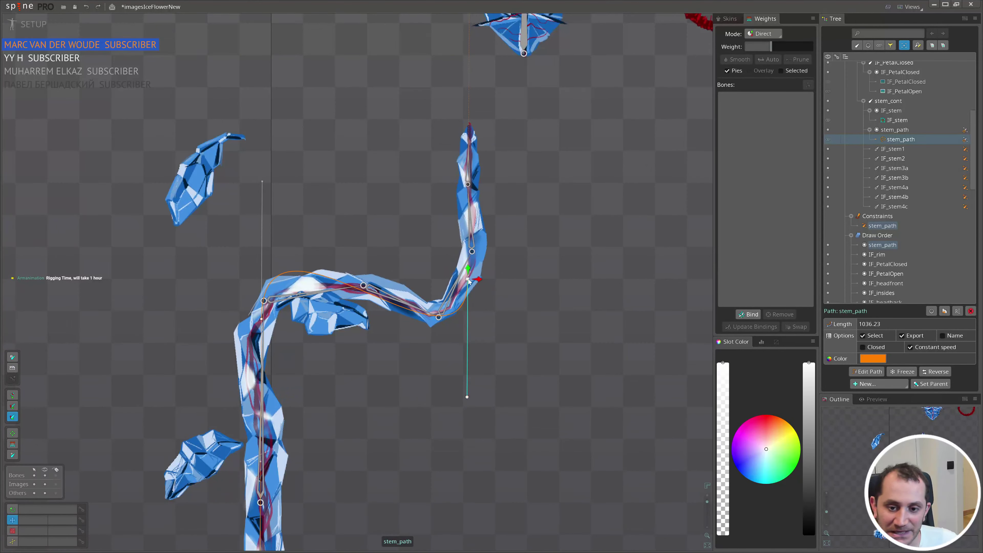
key(ctrl+z)
key(ctrl+z)
scroll(468, 284, down, 1)
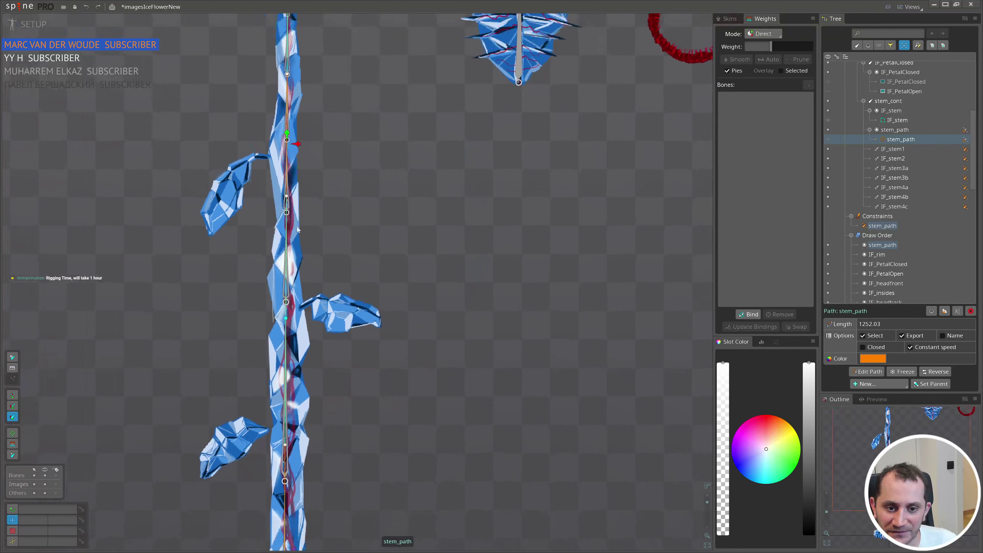
- Edit the IF_stem mesh again and add facing vertices on both edges level with the uppermost bone joint
click(299, 271)
click(868, 371)
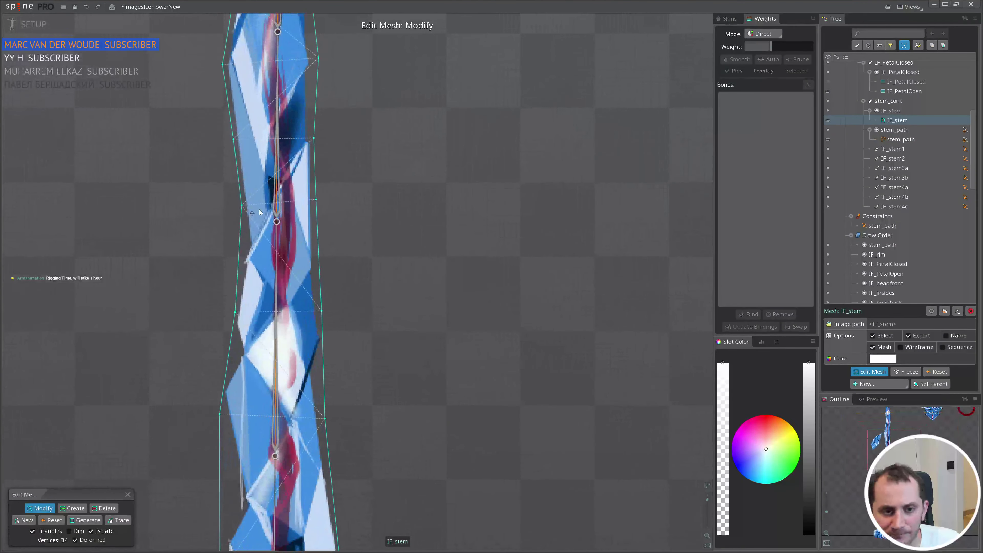
scroll(369, 148, up, 3)
drag(369, 148, 348, 336)
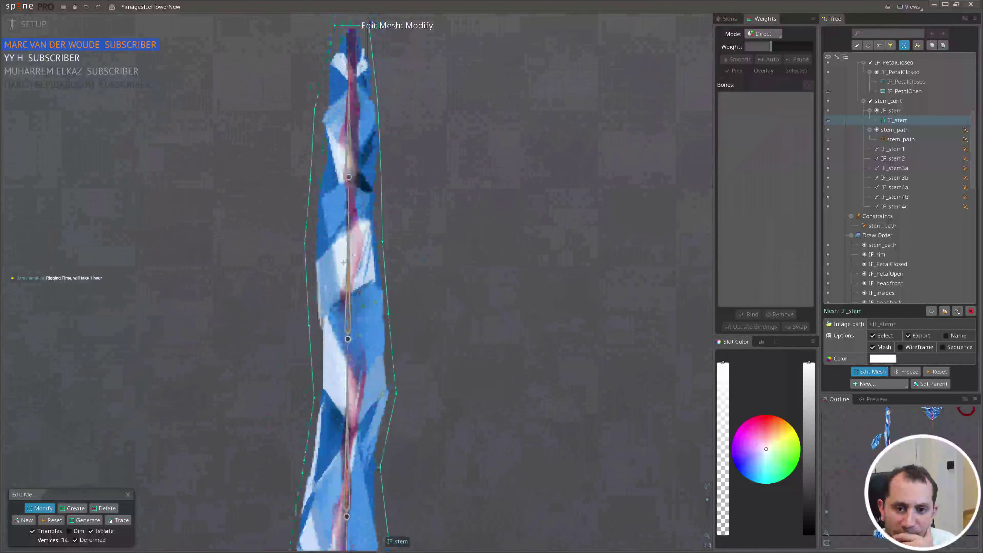
scroll(377, 271, down, 2)
scroll(374, 228, up, 2)
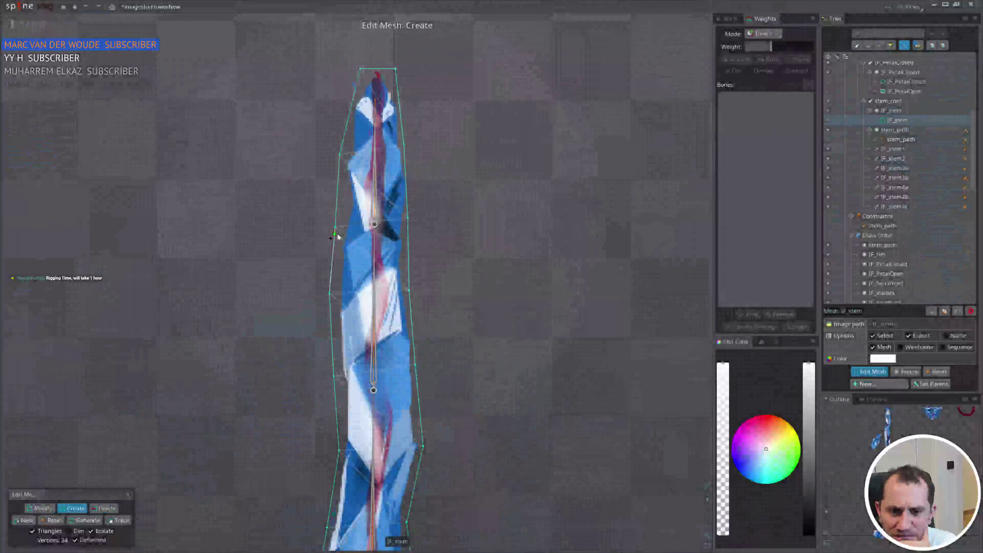
click(335, 234)
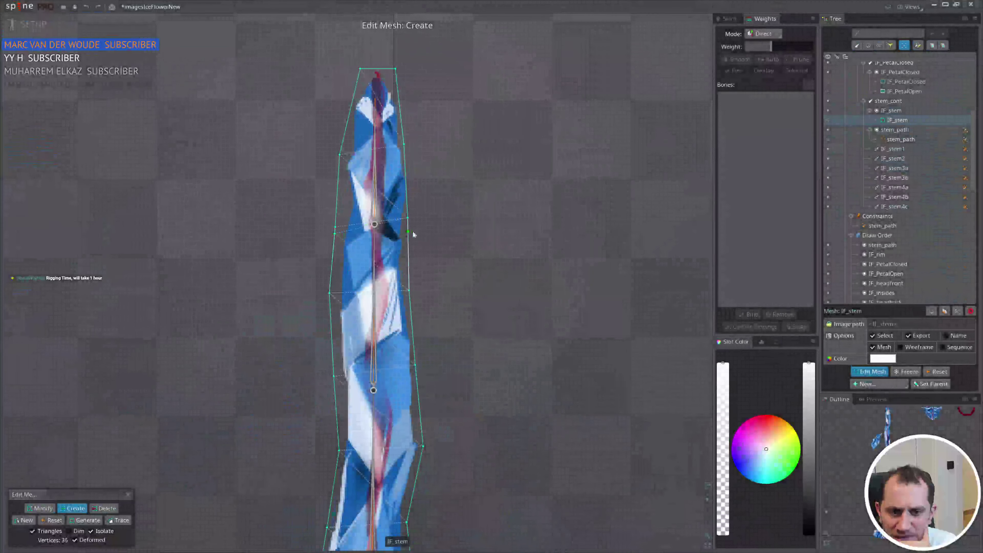
click(407, 226)
click(374, 224)
- Add a facing pair of vertices on the IF_stem edges at the next bone joint down, connected across the stem
drag(389, 374, 393, 283)
mouse_move(340, 298)
mouse_down()
mouse_move(422, 298)
mouse_move(420, 290)
mouse_move(342, 304)
mouse_up()
key(d)
key(m)
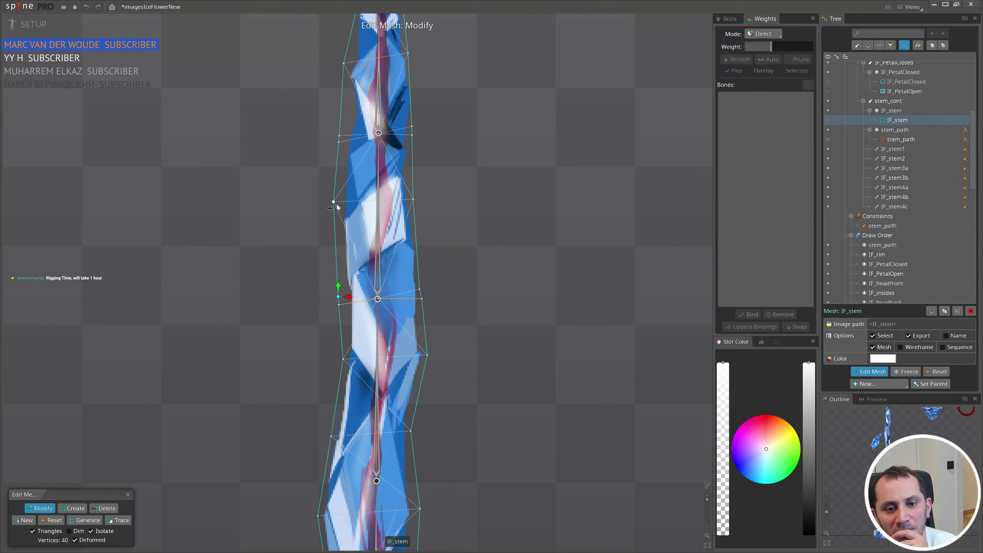
- Shift the IF_stem mesh outline vertices: lower the pair above the second visible joint and raise the pair beside the joint below
drag(334, 202, 338, 224)
drag(413, 199, 415, 217)
scroll(426, 283, down, 2)
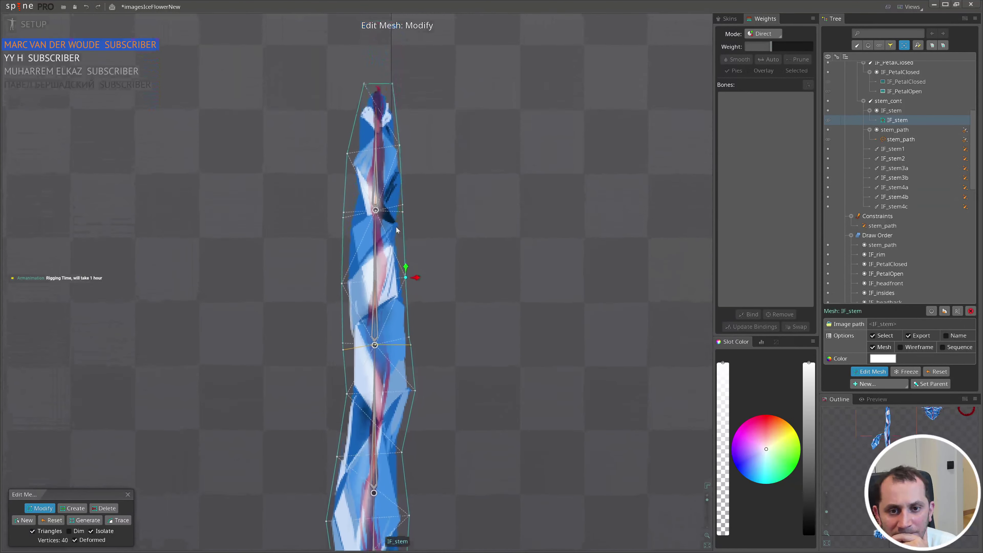
scroll(395, 296, up, 3)
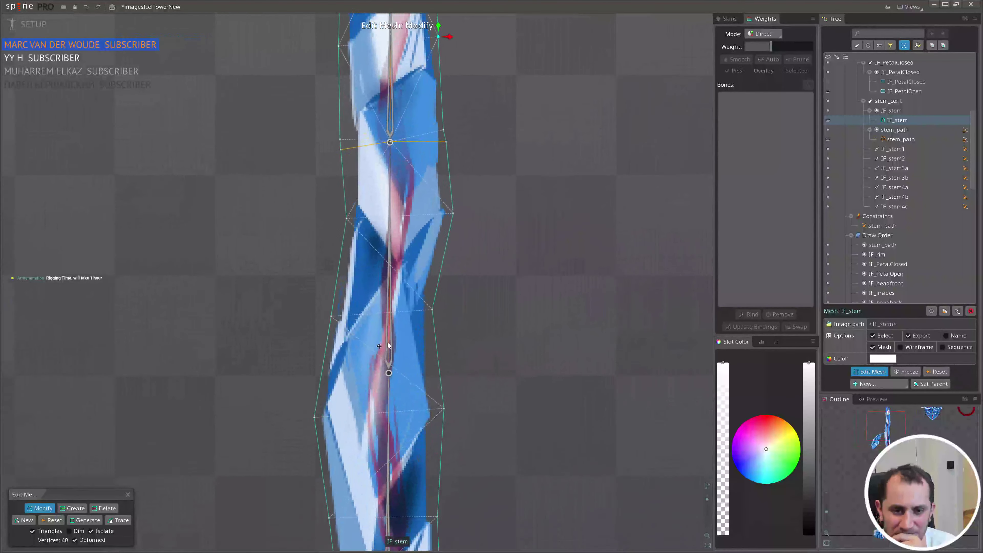
scroll(376, 232, down, 1)
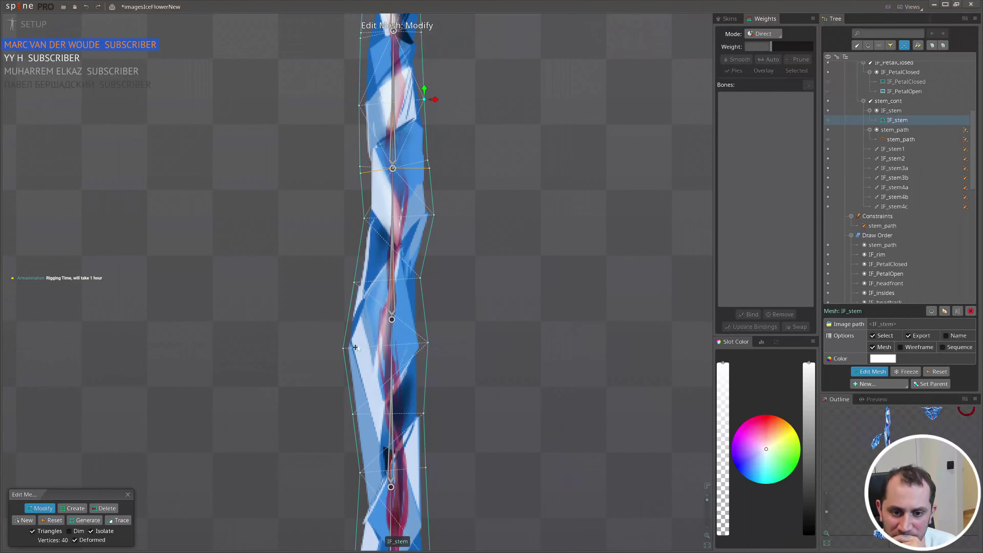
drag(343, 347, 342, 329)
drag(428, 342, 423, 322)
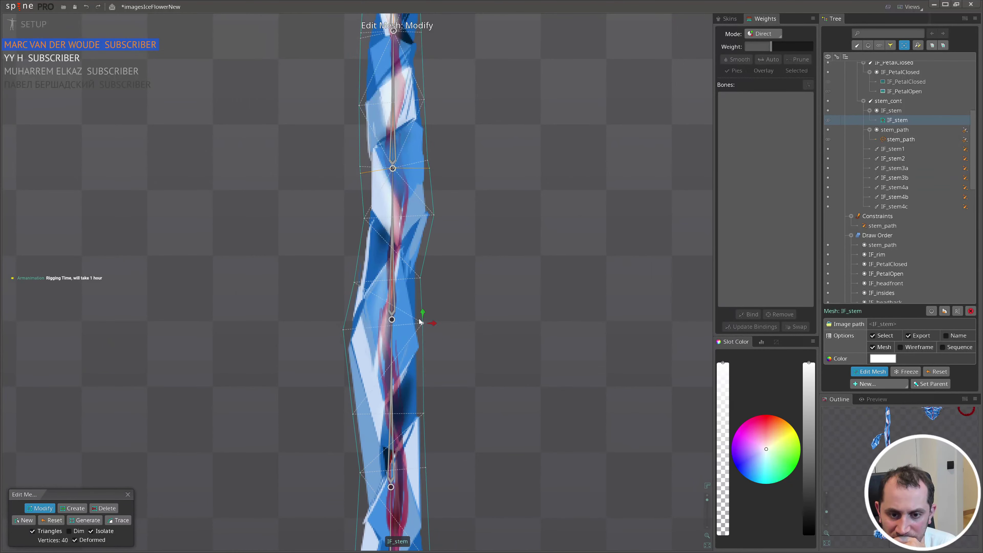
- Add vertices and edges across the stem at that joint, and raise the right outline vertex beneath it
key(c)
drag(346, 317, 414, 321)
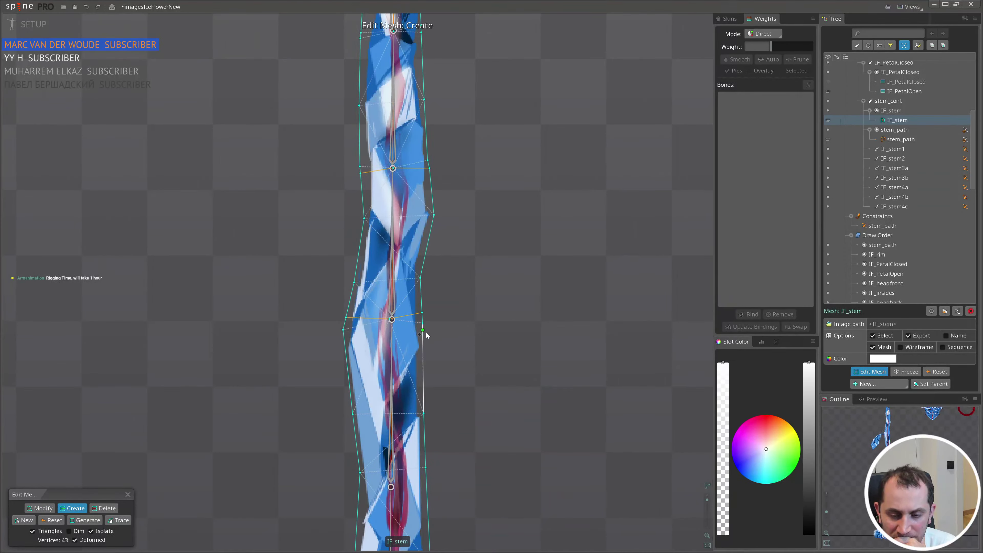
drag(409, 389, 360, 277)
scroll(354, 298, down, 1)
key(c)
key(c)
drag(420, 286, 422, 274)
- Add vertices and edges across the stem at the next joint down, and slightly lower the left outline vertex there
scroll(402, 314, up, 3)
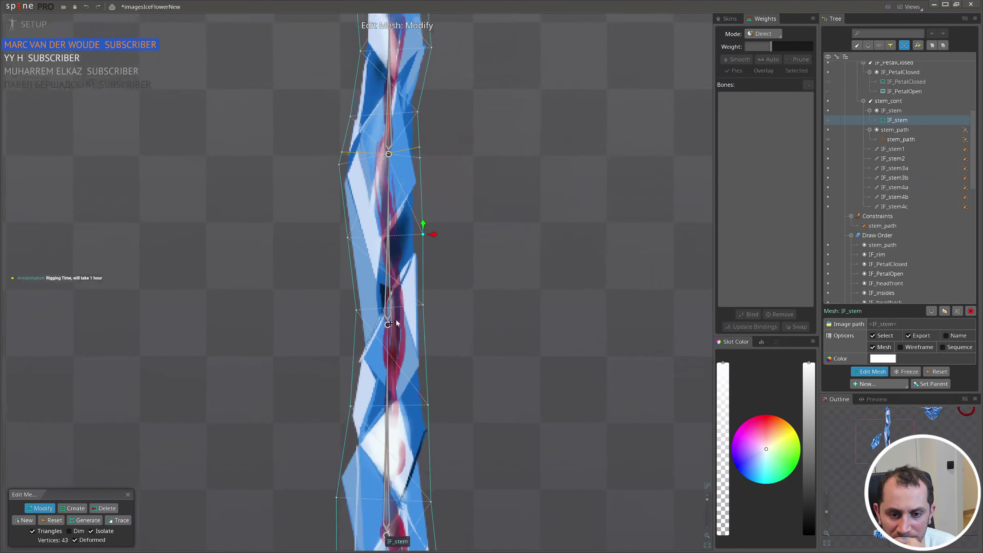
key(c)
drag(332, 321, 385, 326)
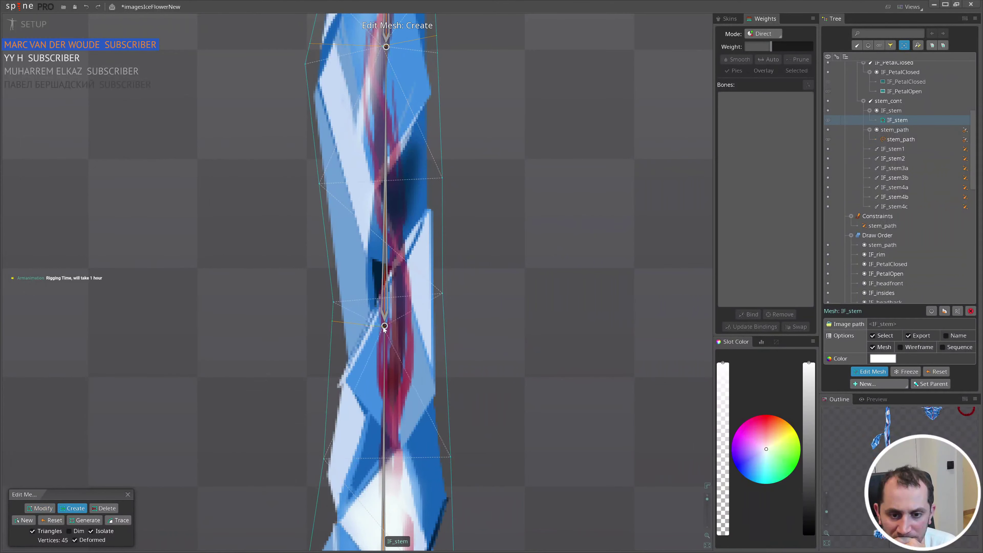
key(m)
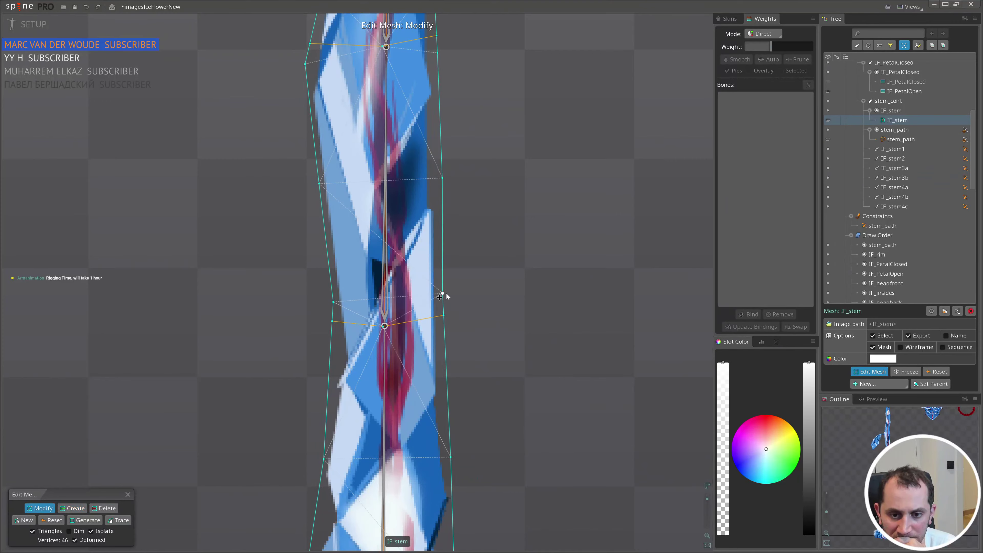
drag(332, 321, 336, 332)
- Lower the outline vertices to the level of the following joint and connect both sides through it with new vertices and edges
scroll(344, 329, down, 3)
drag(358, 435, 389, 292)
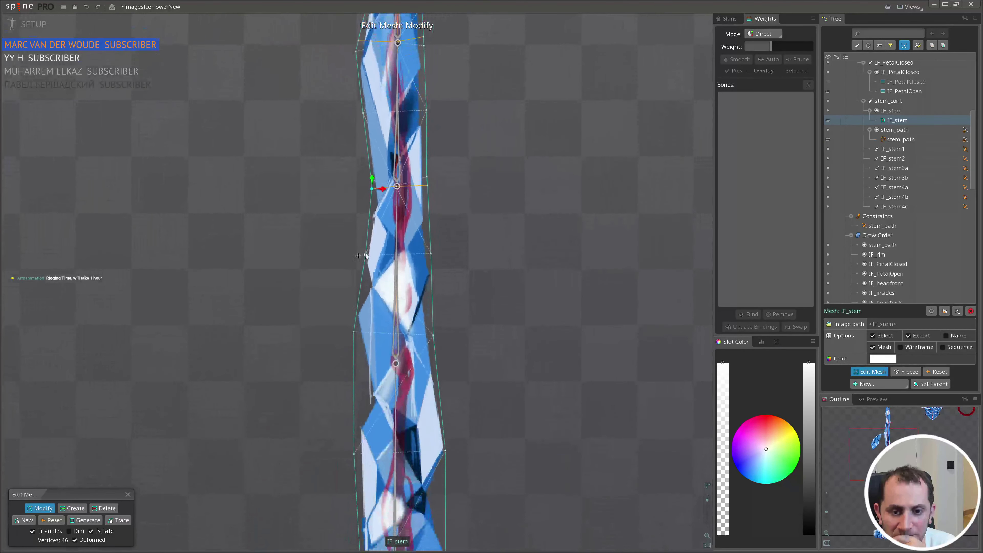
key(c)
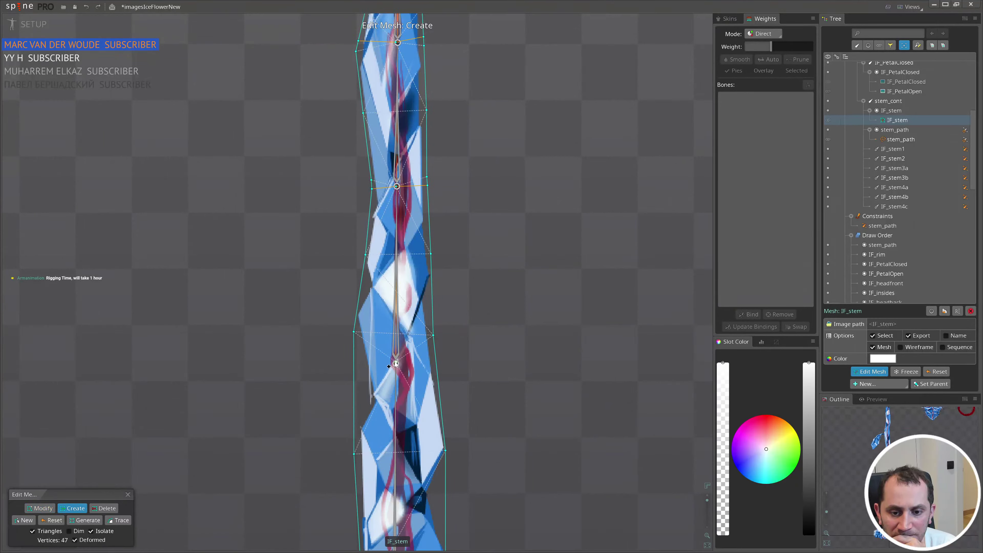
key(v)
drag(356, 333, 355, 368)
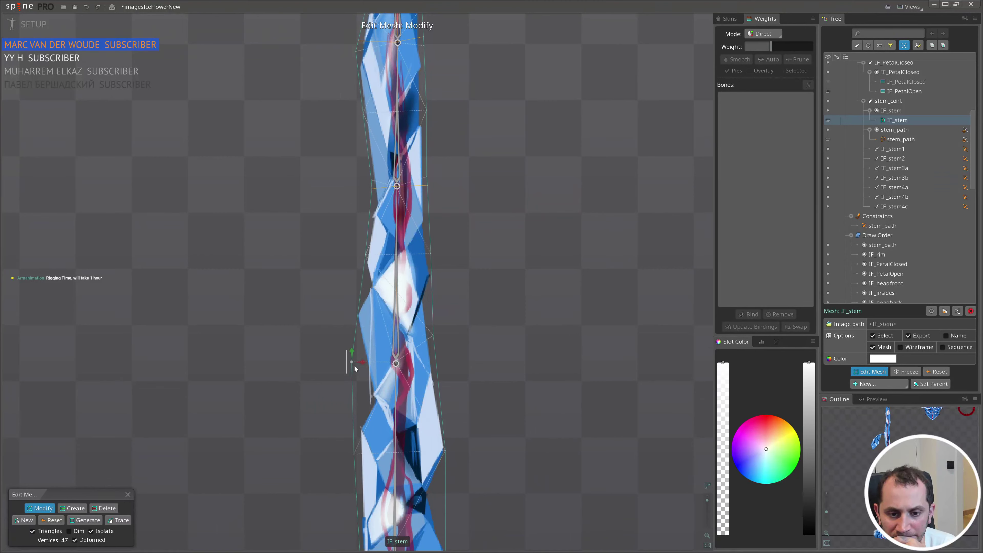
drag(435, 339, 436, 361)
key(c)
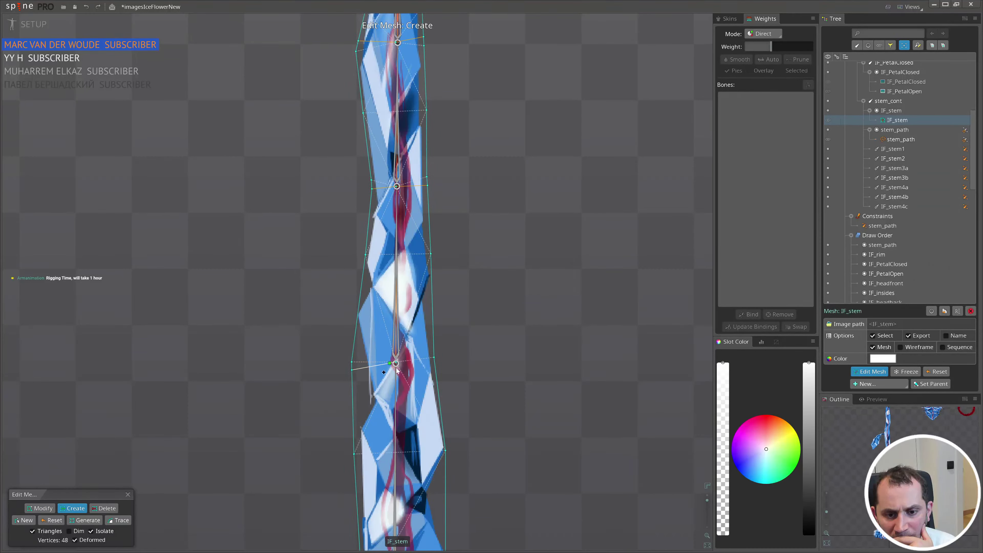
click(421, 389)
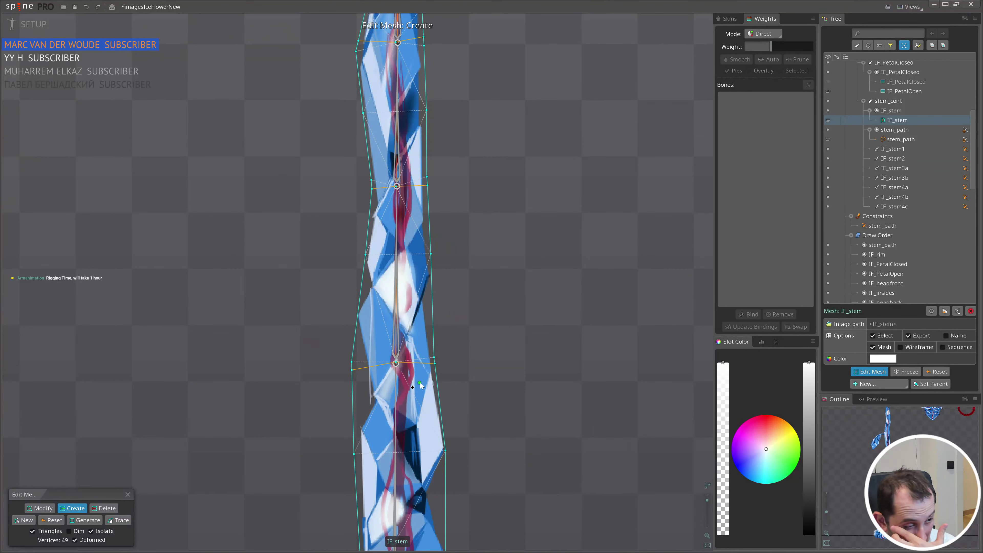
drag(415, 374, 418, 289)
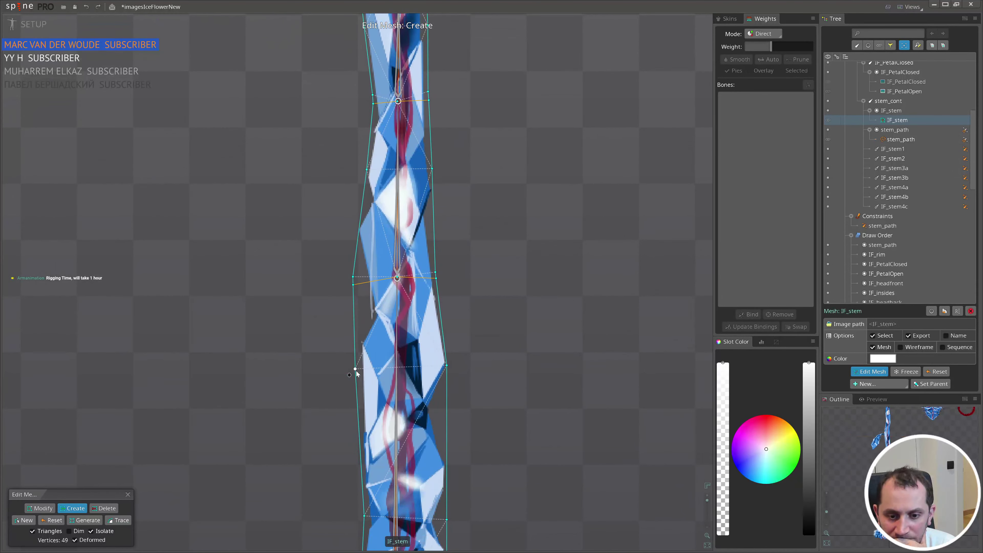
- Lower the outline vertices on both sides of the stem just beneath the newly connected joint
drag(356, 372, 364, 276)
key(v)
drag(450, 249, 450, 270)
drag(404, 414, 402, 346)
- Add vertices and edges across the stem at the next lower joint, with two closely spaced vertices on the right side
scroll(396, 176, down, 3)
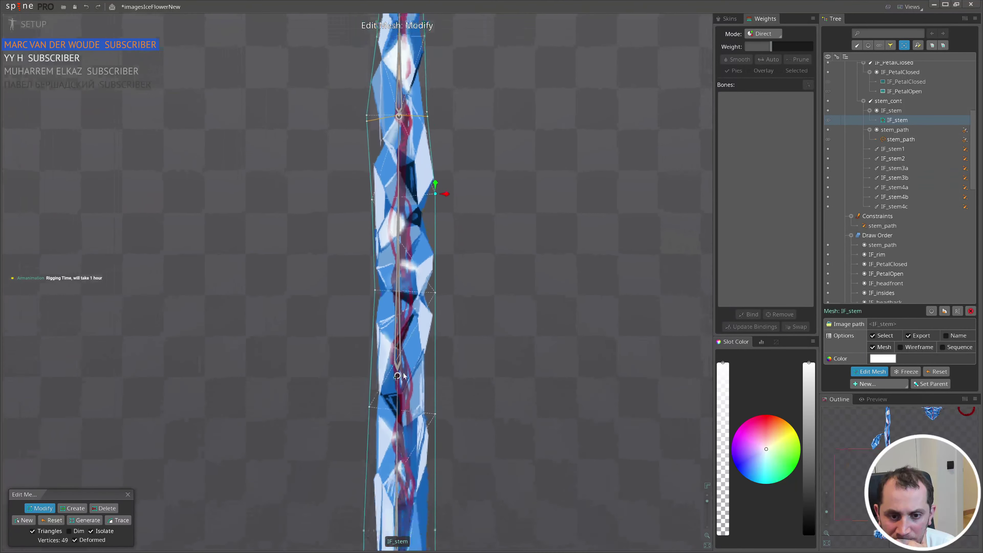
scroll(398, 380, up, 3)
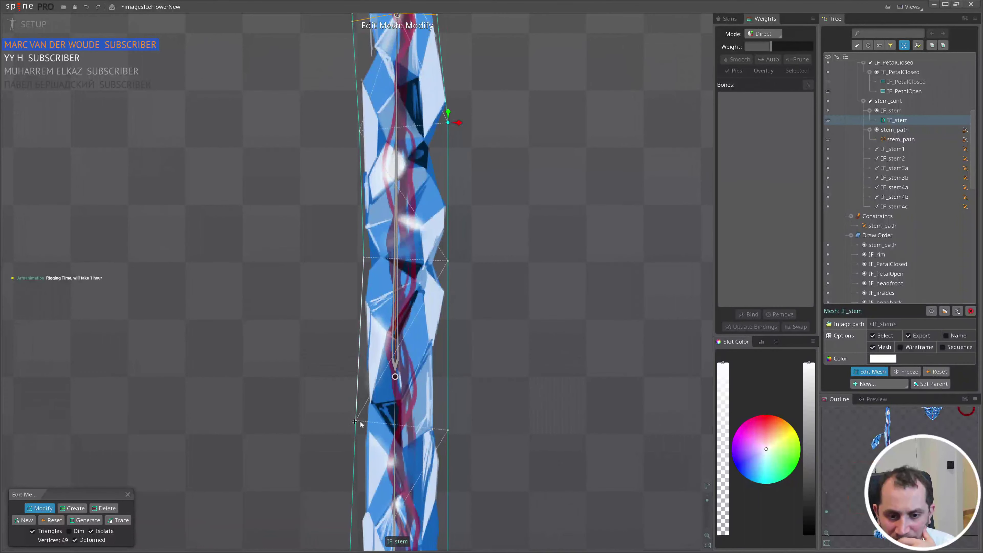
key(c)
click(360, 384)
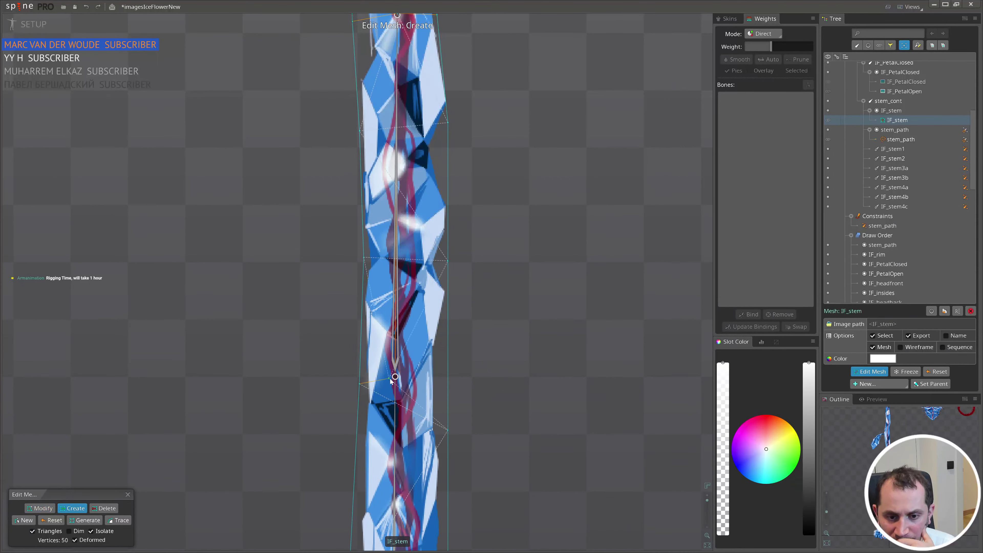
click(436, 377)
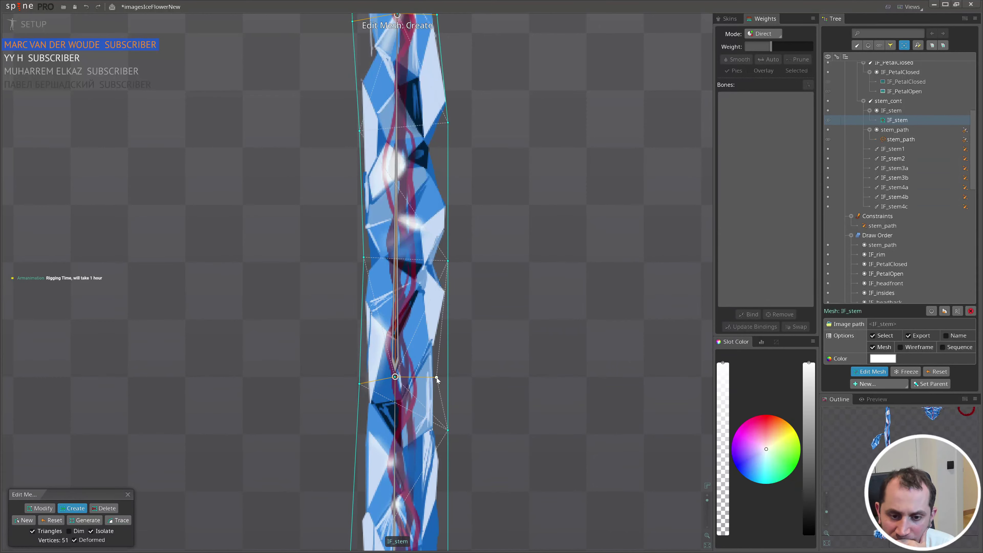
click(436, 365)
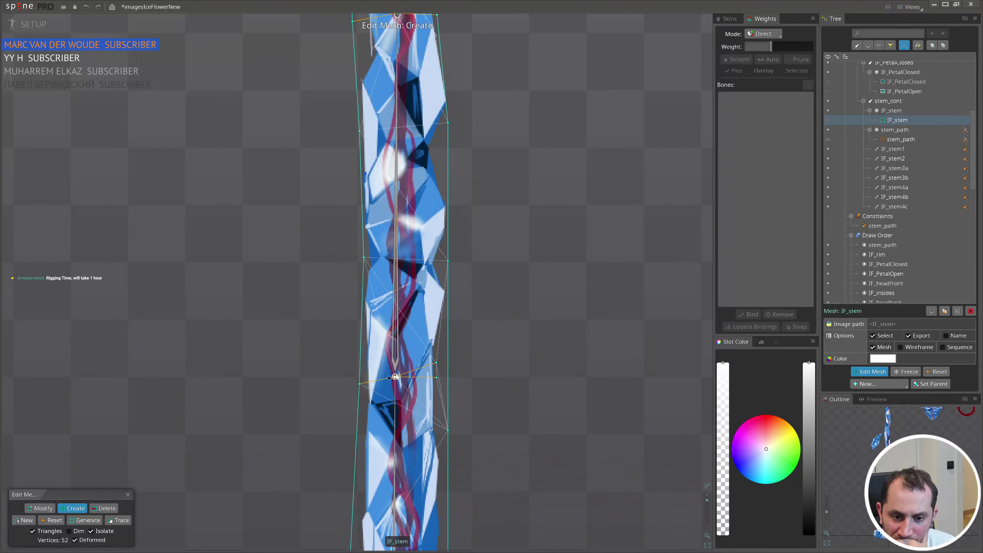
- Draw edges linking the right outline vertices above and below the joint to the two new right-side vertices
click(447, 262)
drag(447, 261, 436, 363)
drag(446, 431, 463, 253)
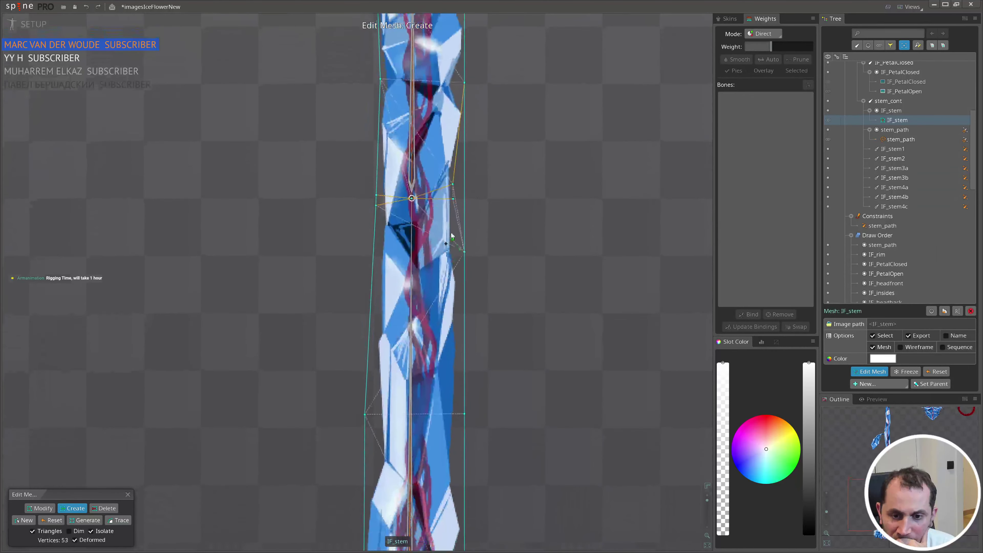
drag(452, 200, 464, 414)
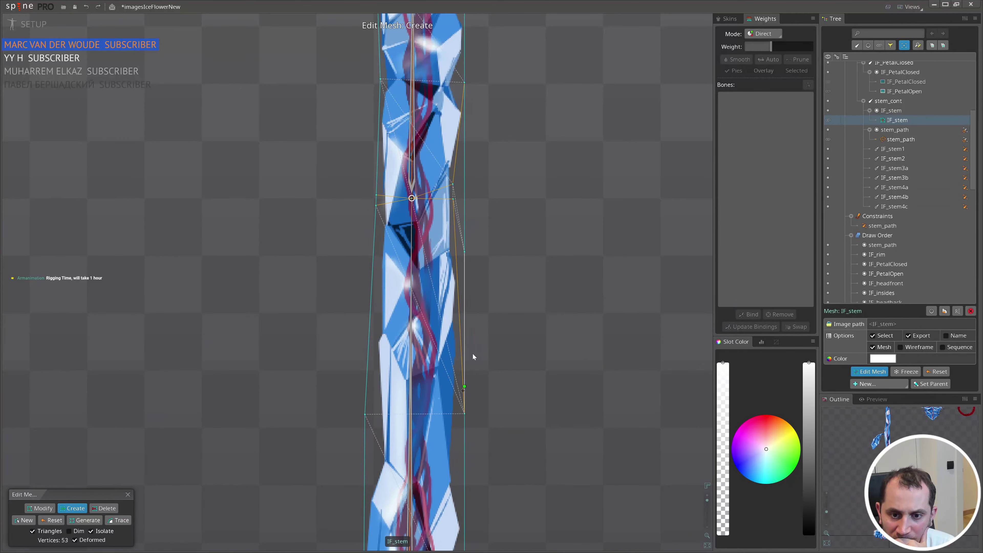
- Delete the surplus outer outline vertex and edge to the right of the joint so the outline follows the stem
key(d)
click(465, 252)
click(465, 203)
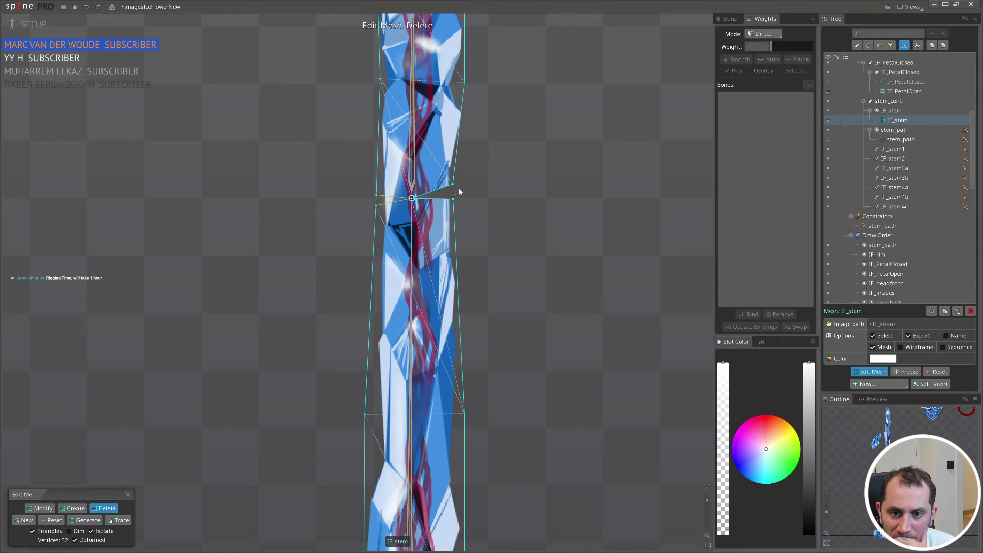
drag(492, 195, 497, 233)
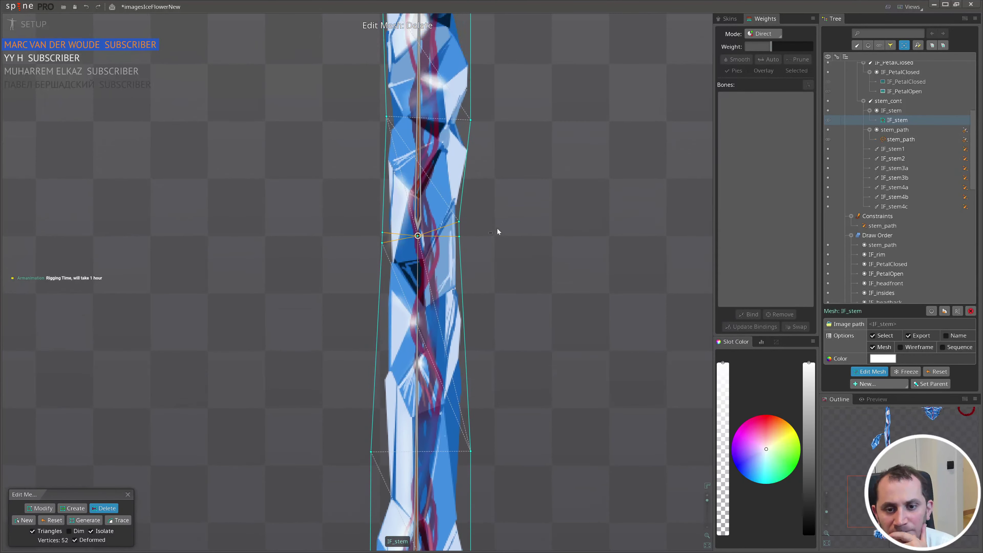
- Replace the right outline vertex just above the joint with a new one and lower the outline vertex above it
key(m)
key(c)
click(459, 227)
key(d)
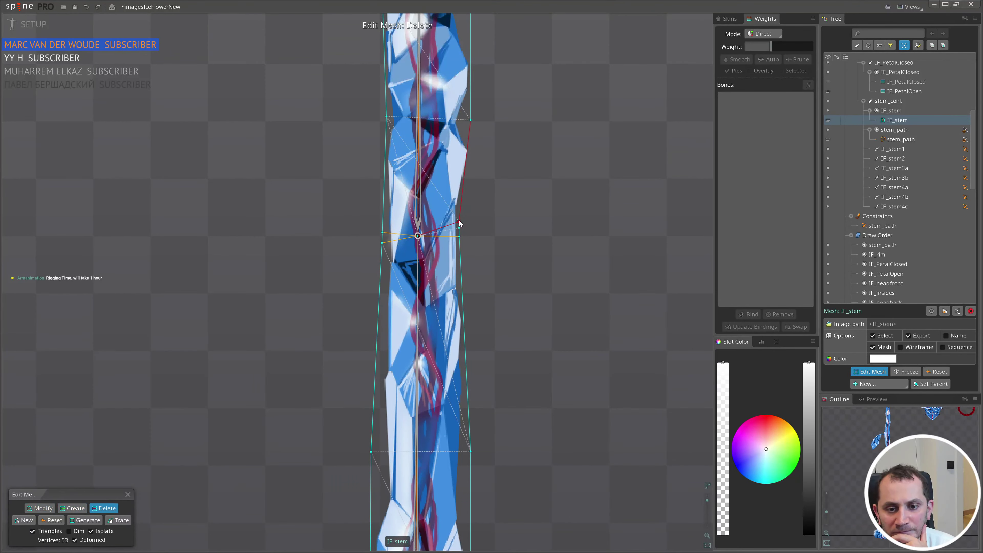
key(m)
click(460, 223)
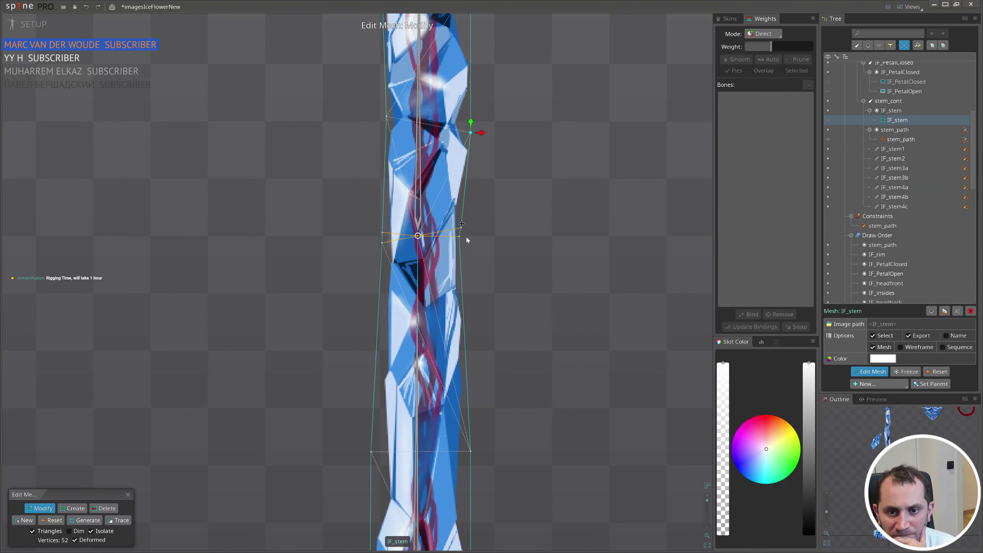
- Add a mesh vertex at the notch on the stem's right side and raise the outline vertex above it to the facet tip
scroll(478, 271, down, 3)
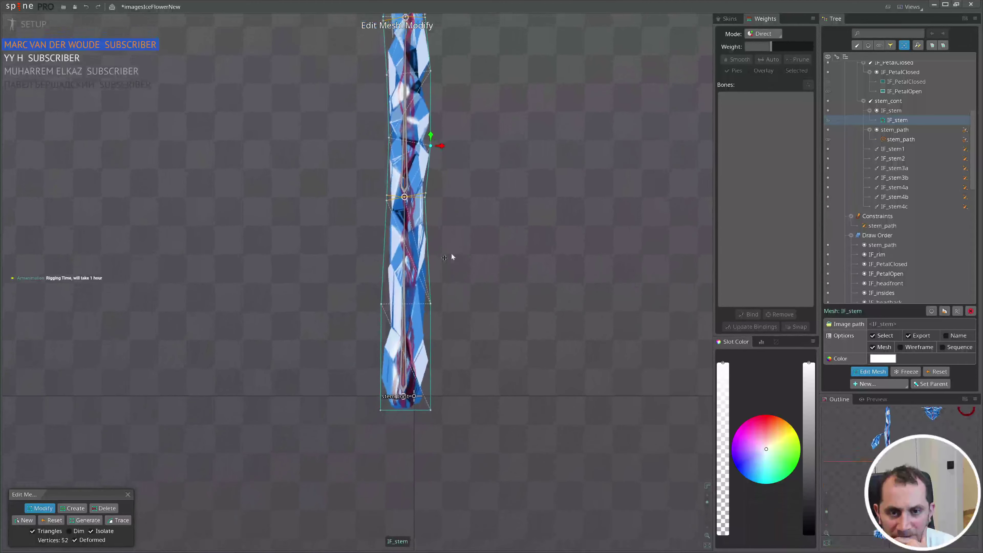
scroll(405, 117, up, 5)
scroll(405, 117, down, 2)
key(c)
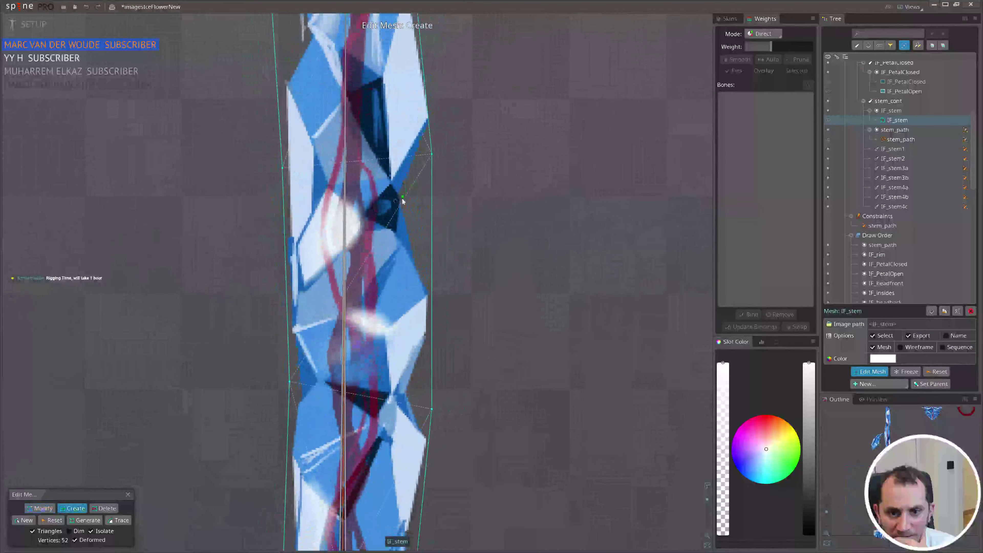
click(402, 199)
key(m)
drag(432, 157, 440, 123)
- Add an outline vertex at the facet tip below the notch and delete the surplus geometry so the outline follows the notch
key(c)
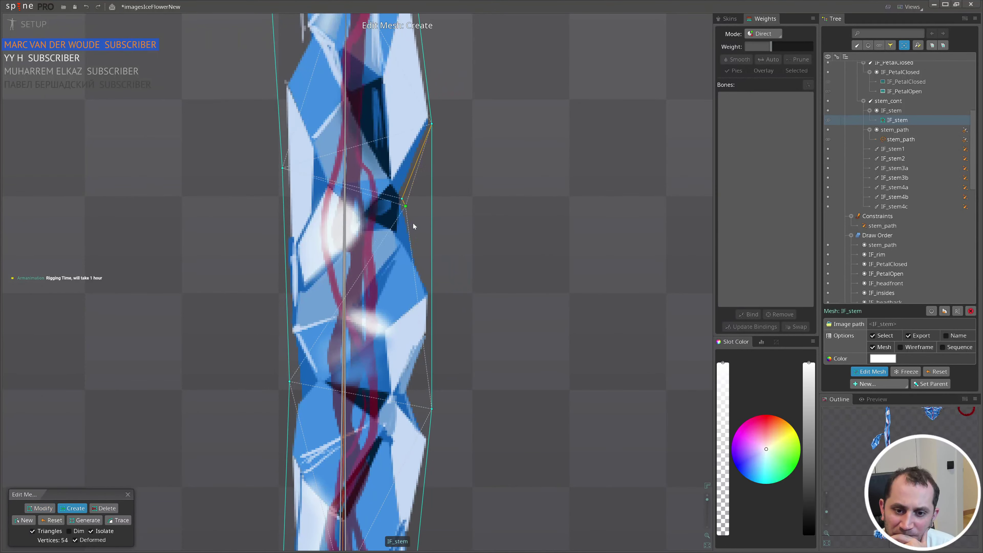
click(431, 297)
key(d)
scroll(448, 252, down, 3)
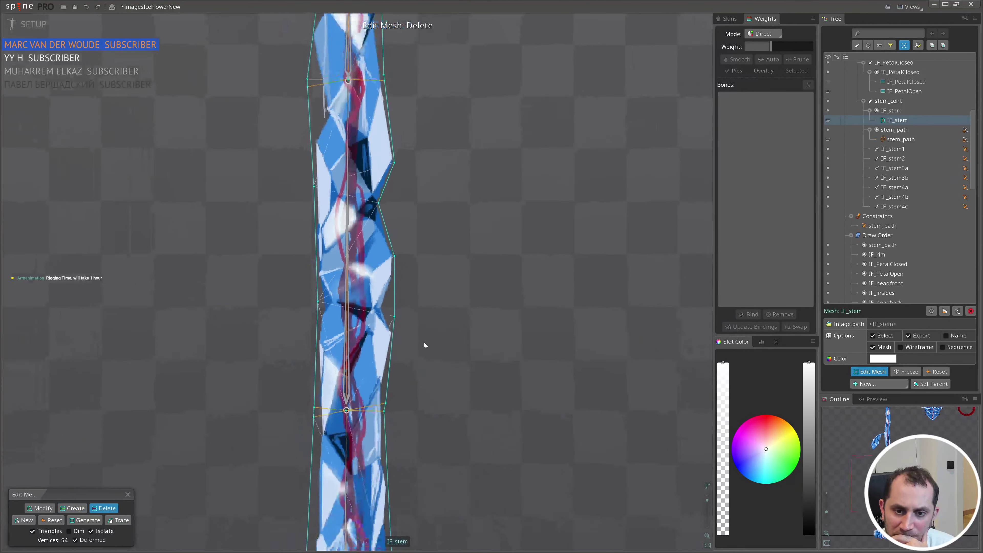
- Dim the IF_stem image for mesh editing and switch to the Create tool
key(m)
drag(471, 415, 476, 293)
scroll(461, 288, down, 1)
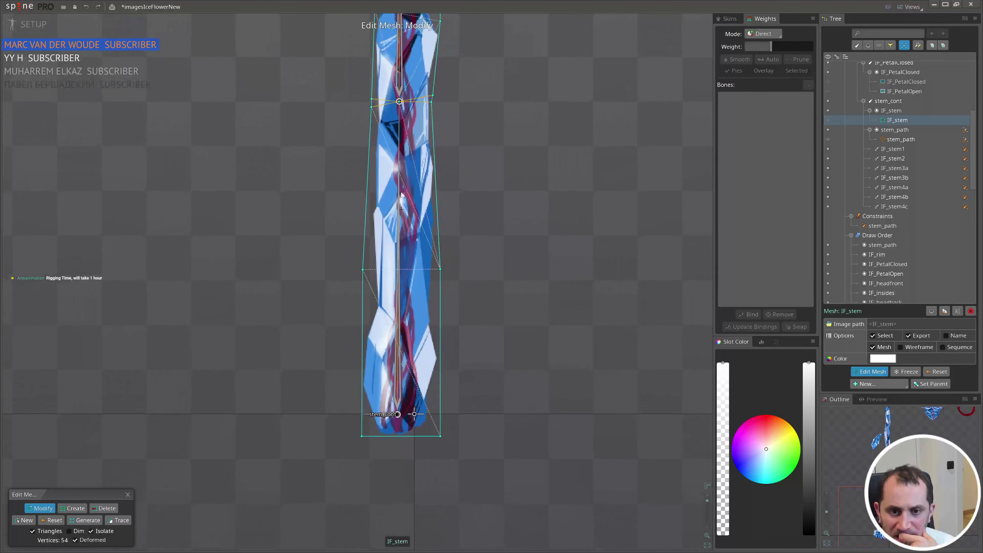
scroll(416, 271, up, 1)
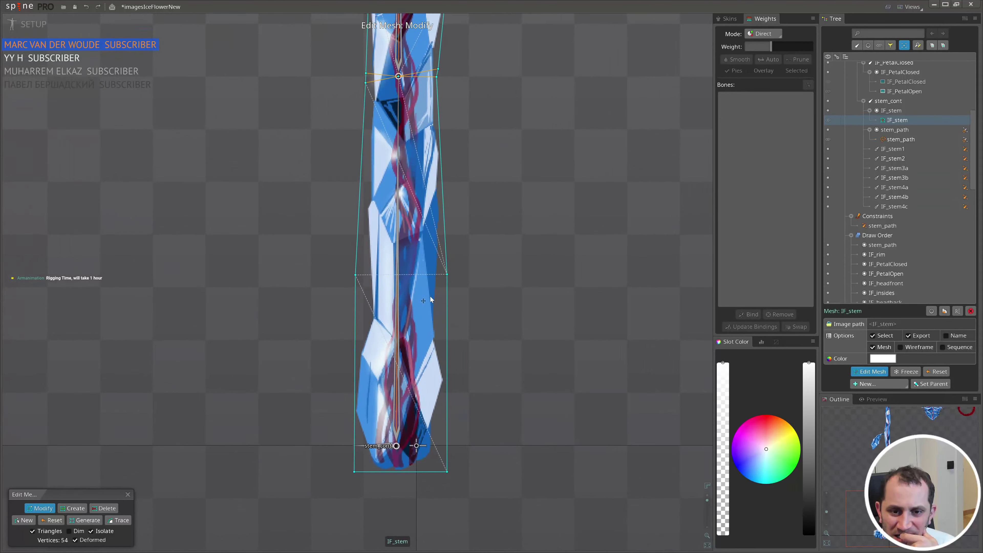
drag(417, 191, 425, 264)
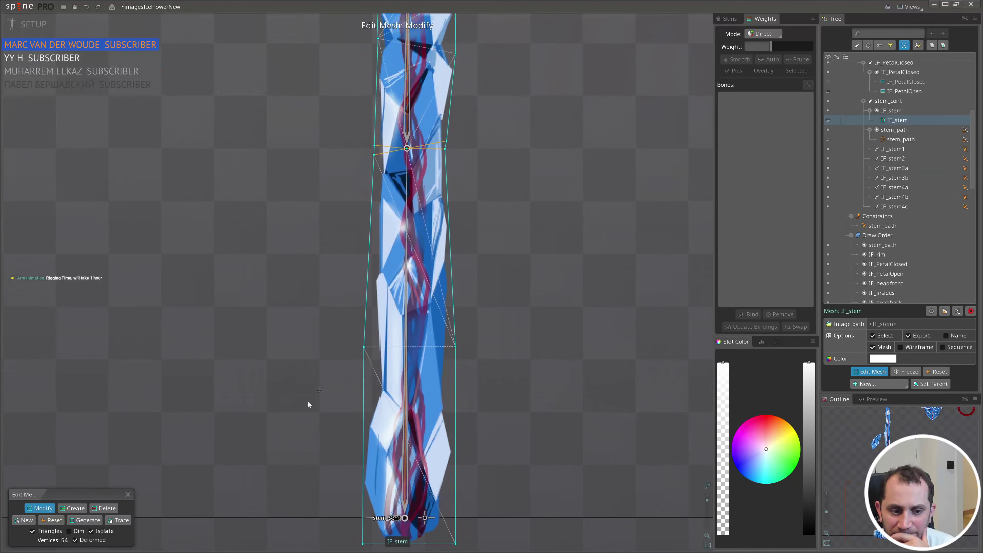
click(69, 531)
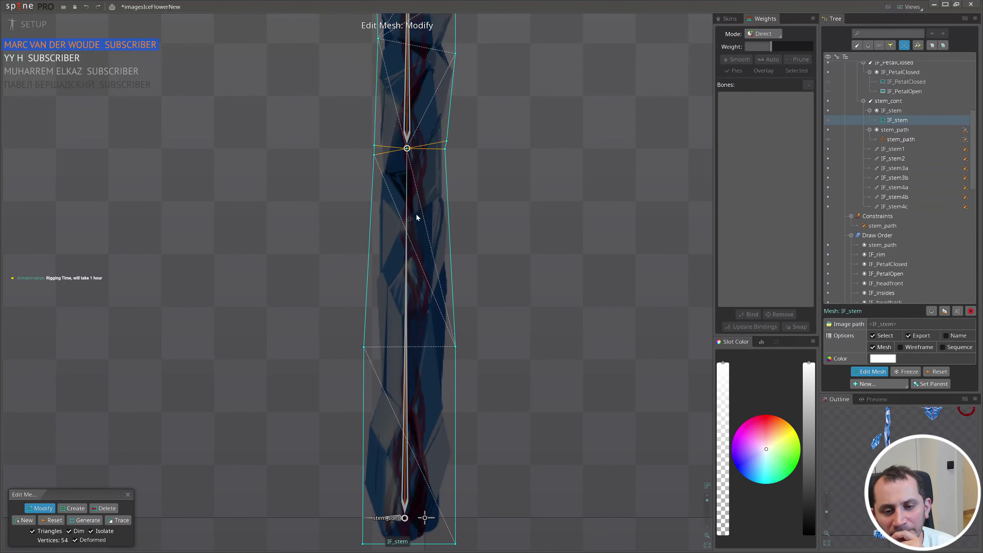
key(c)
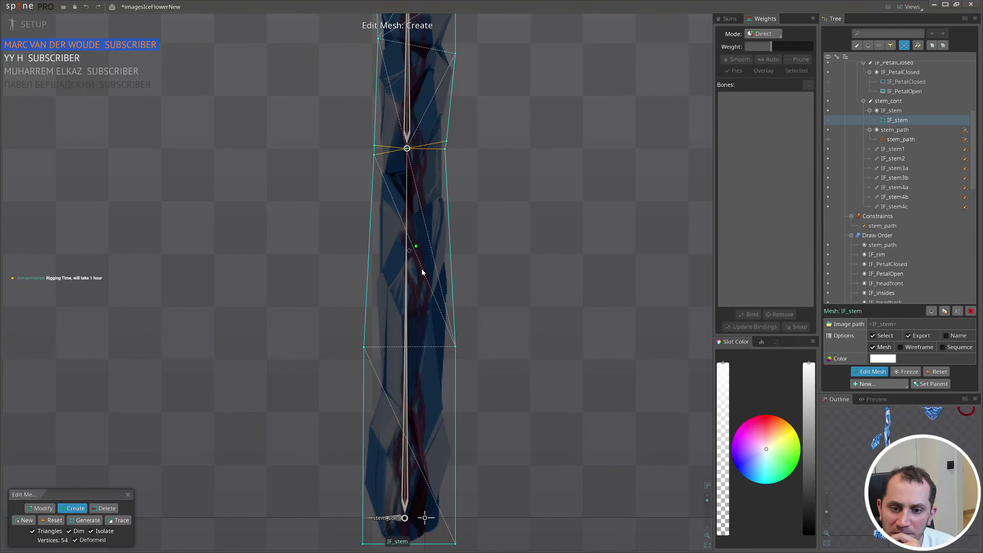
drag(424, 225, 454, 529)
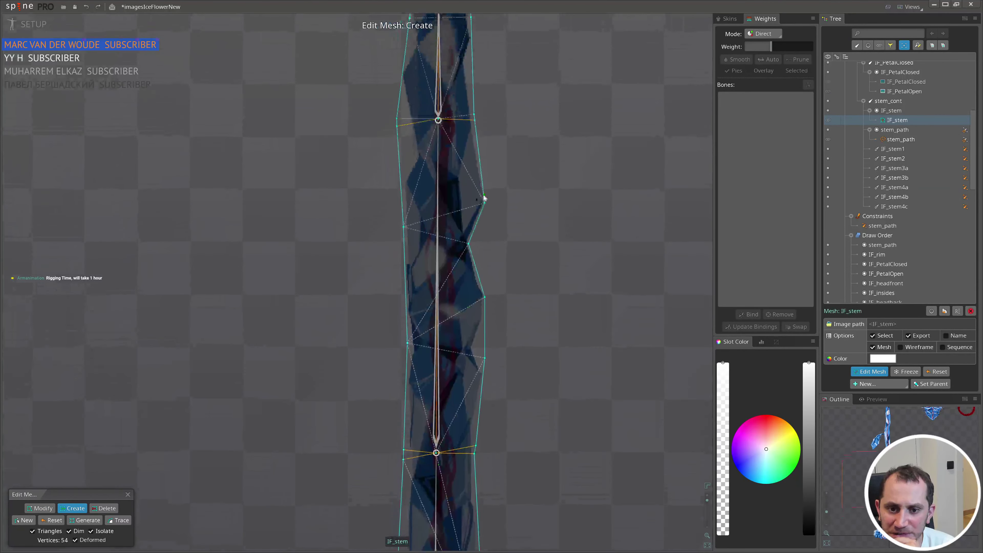
- Check the IF_stem mesh down to the stem's base, finish mesh editing and save the project
mouse_move(484, 198)
mouse_down()
mouse_move(479, 381)
mouse_move(454, 351)
mouse_move(453, 391)
mouse_up()
mouse_move(454, 240)
mouse_down()
mouse_move(448, 438)
mouse_move(399, 101)
mouse_up()
drag(411, 360, 434, 147)
mouse_move(465, 441)
mouse_down()
mouse_move(471, 272)
mouse_move(474, 297)
mouse_up()
drag(438, 130, 430, 164)
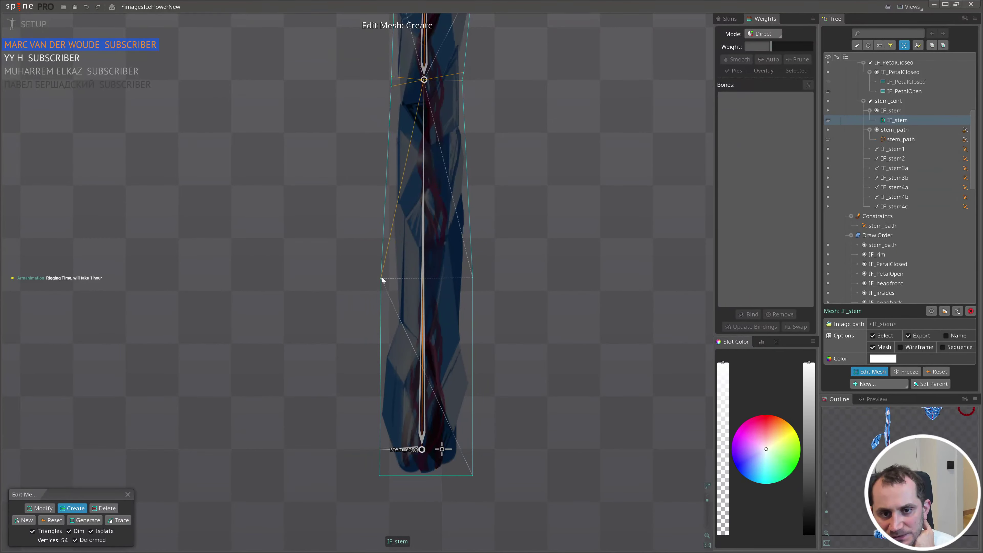
scroll(457, 273, down, 3)
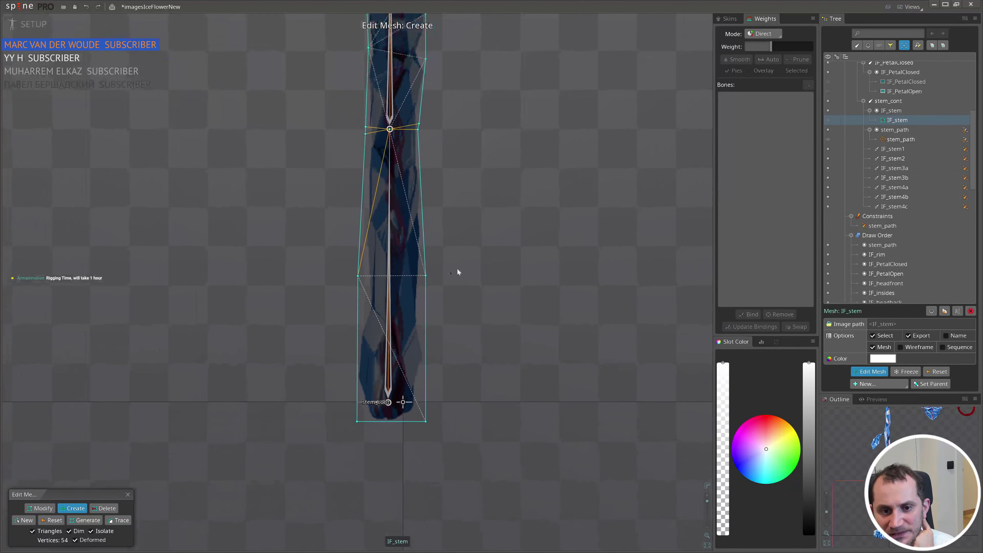
click(128, 494)
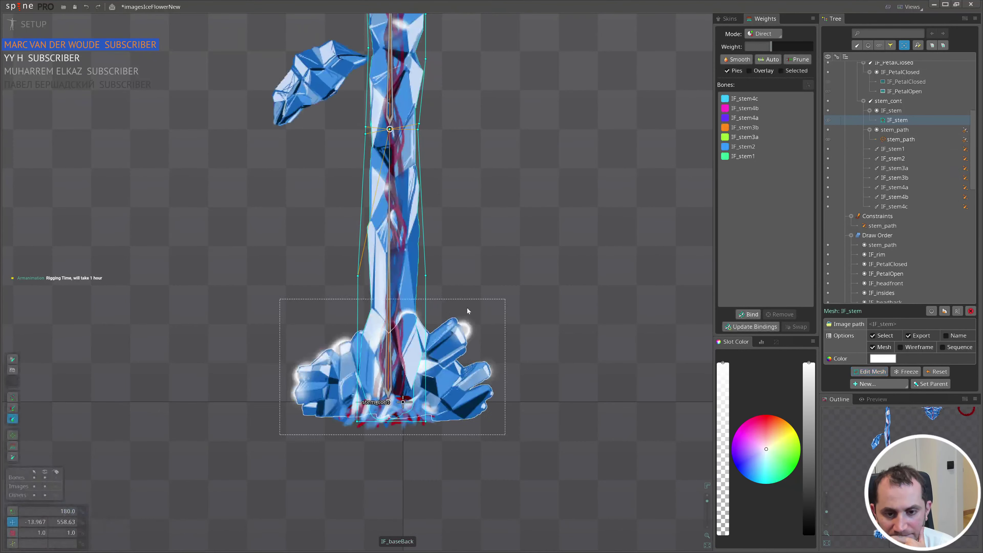
scroll(481, 262, down, 3)
drag(423, 178, 438, 272)
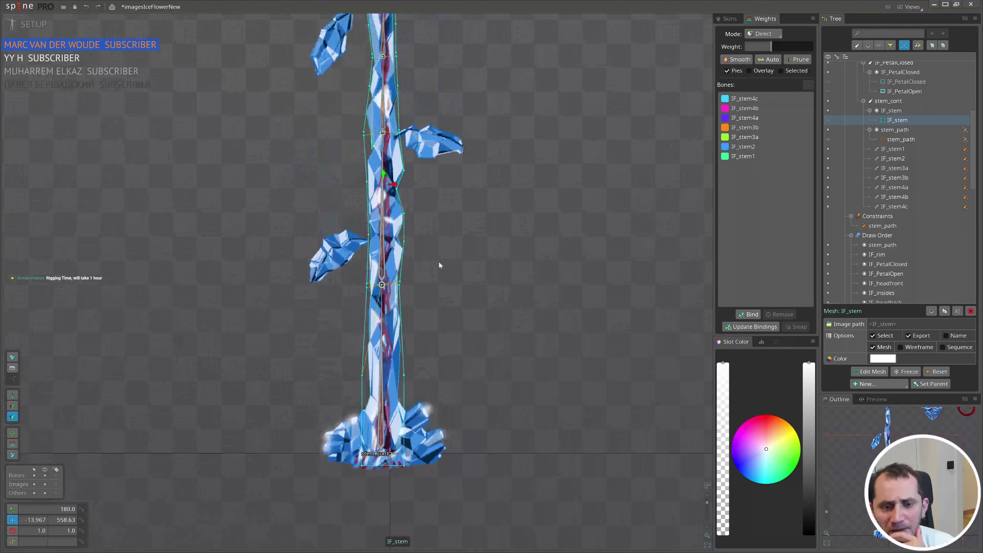
scroll(443, 266, up, 2)
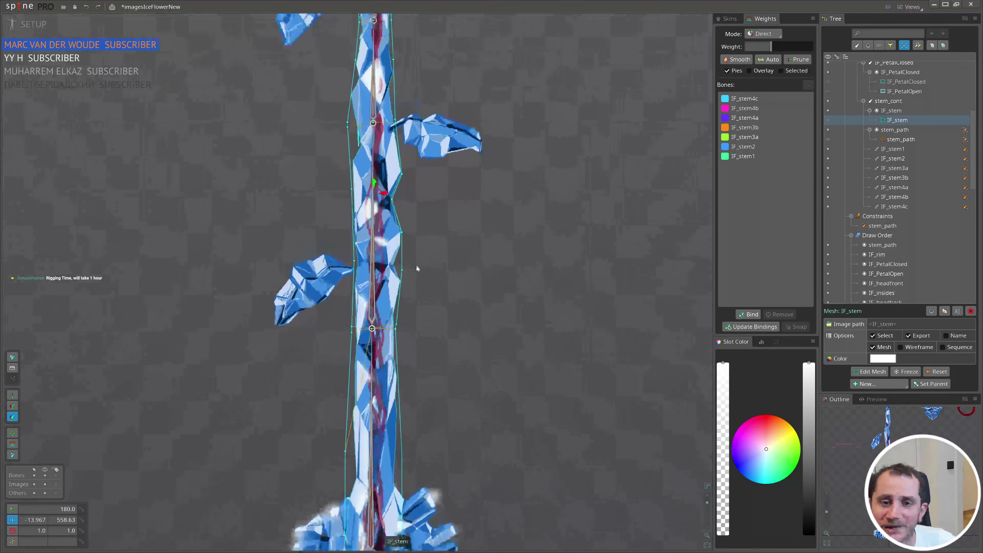
scroll(417, 269, down, 3)
key(ctrl+s)
- Switch to Animate mode and key the deform of the stem_path attachment at frame 0
click(28, 25)
scroll(423, 231, down, 1)
drag(424, 231, 447, 265)
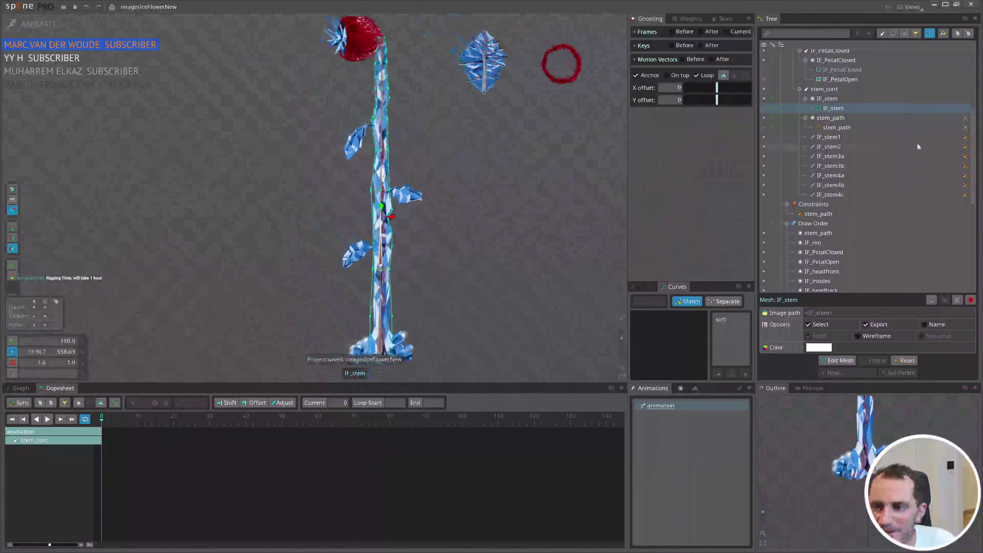
click(850, 129)
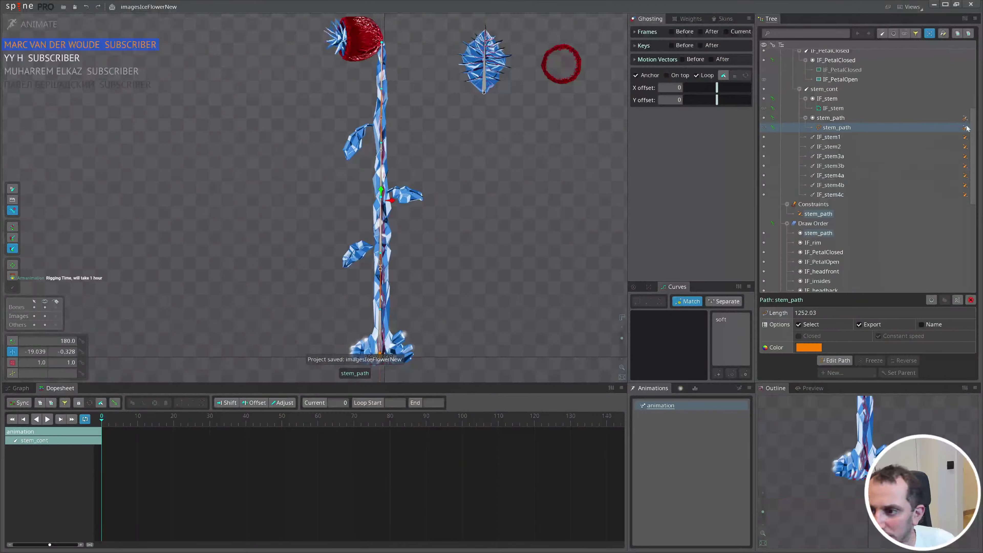
click(772, 127)
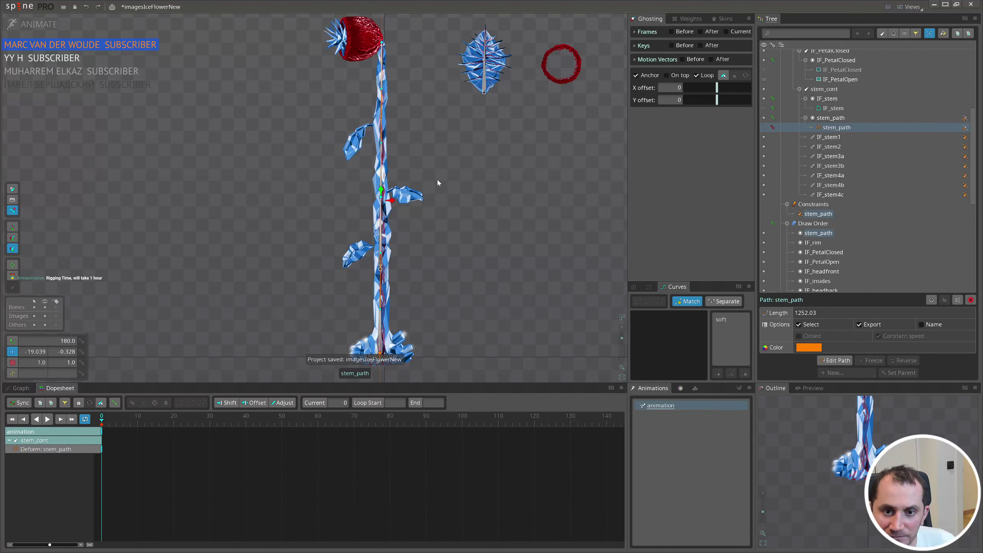
- Bend the stem by pulling the path's top end point far down to the left and raising its handle above it
drag(383, 41, 125, 315)
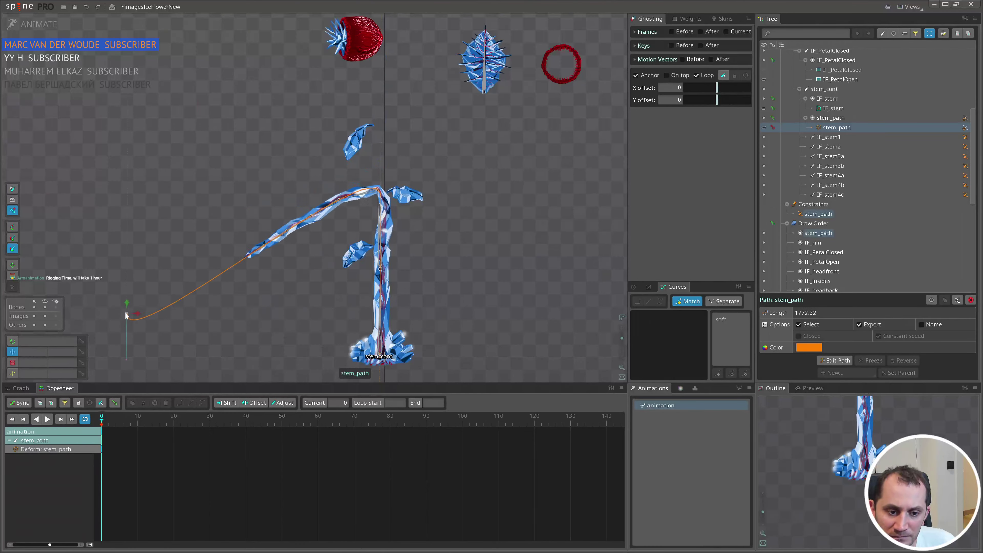
drag(130, 355, 148, 169)
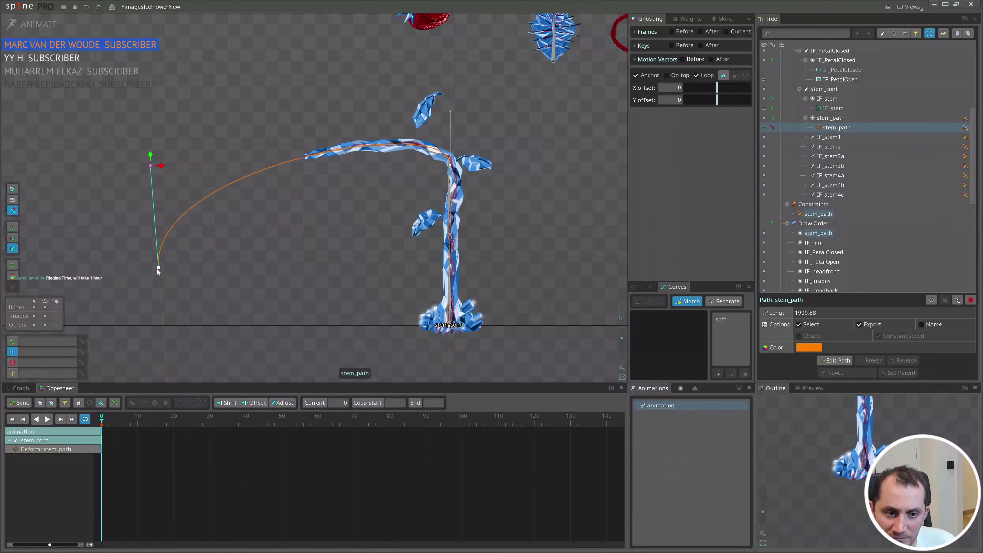
drag(158, 268, 136, 311)
- Shift stem_path's middle point left, extend its lower handle downward and lengthen the base handle upward to form an S-curve
drag(450, 165, 298, 216)
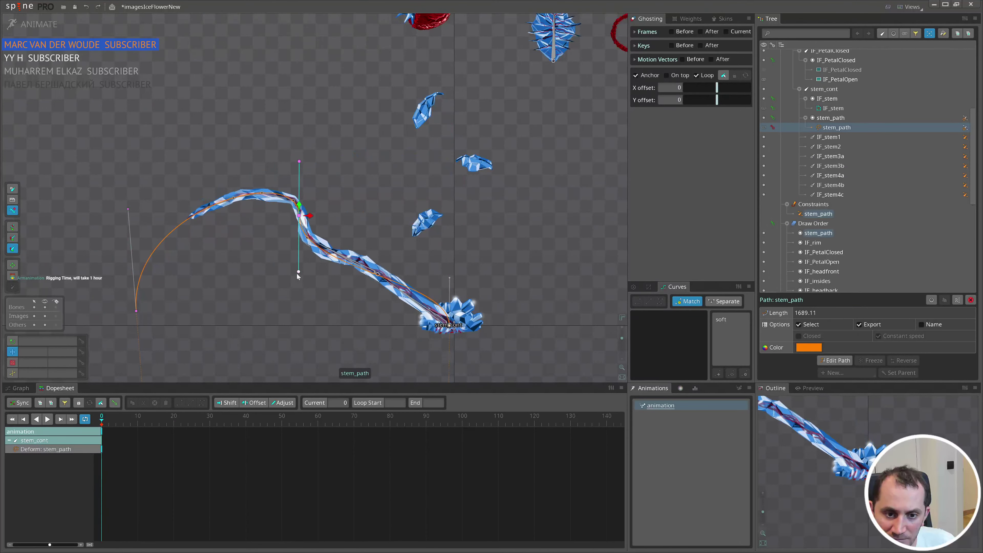
drag(298, 276, 266, 360)
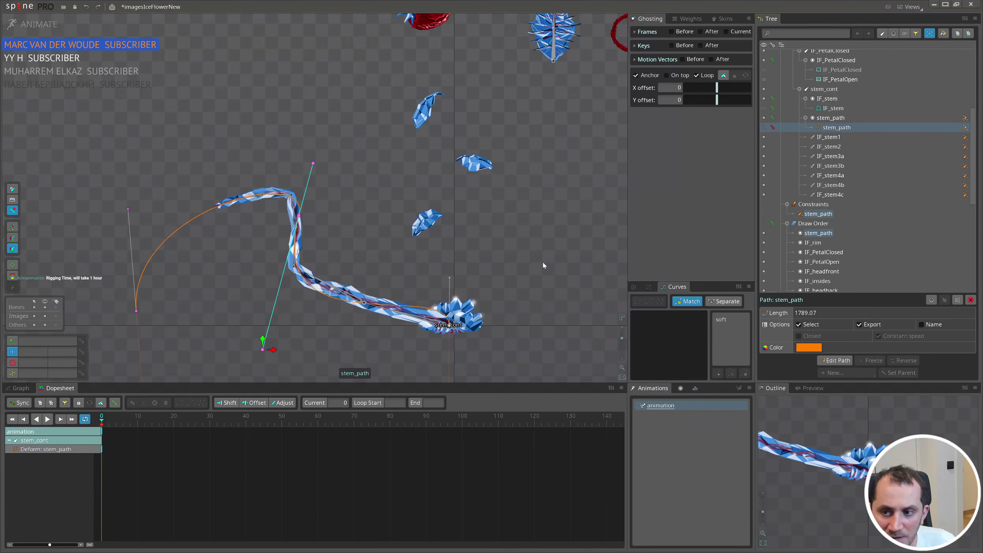
key(space)
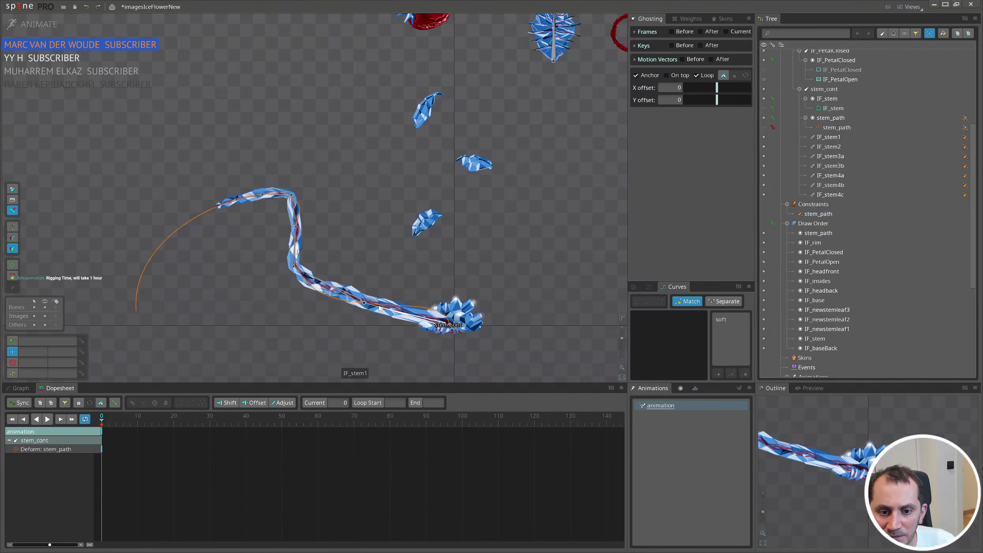
click(365, 303)
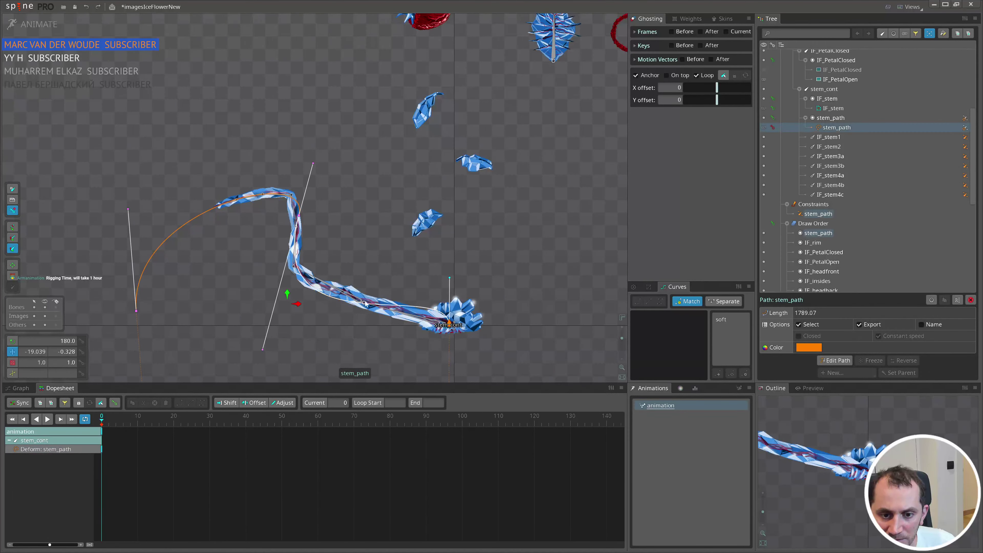
drag(449, 278, 439, 195)
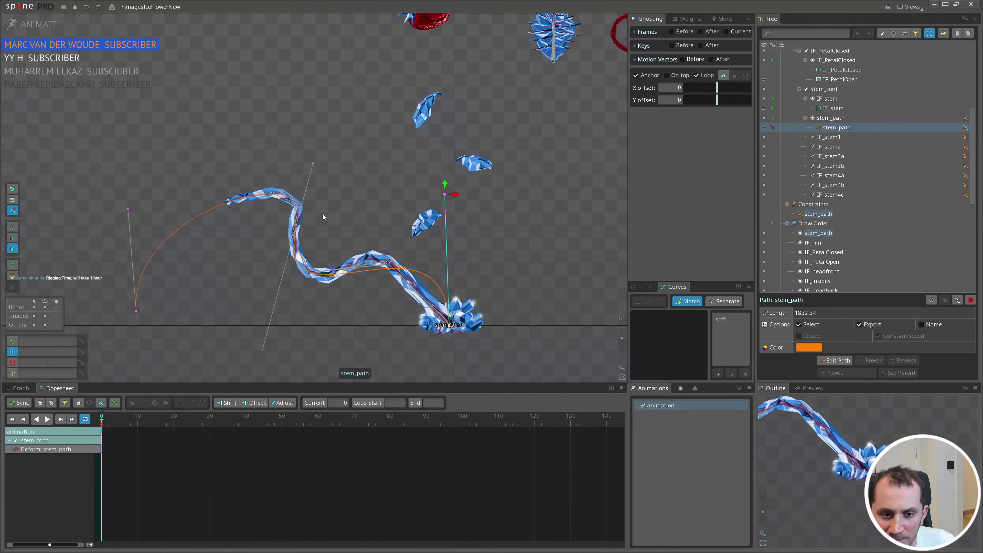
- Select the IF_stem mesh and open its bone weights for the bent stem's tip section
scroll(323, 216, up, 2)
click(240, 185)
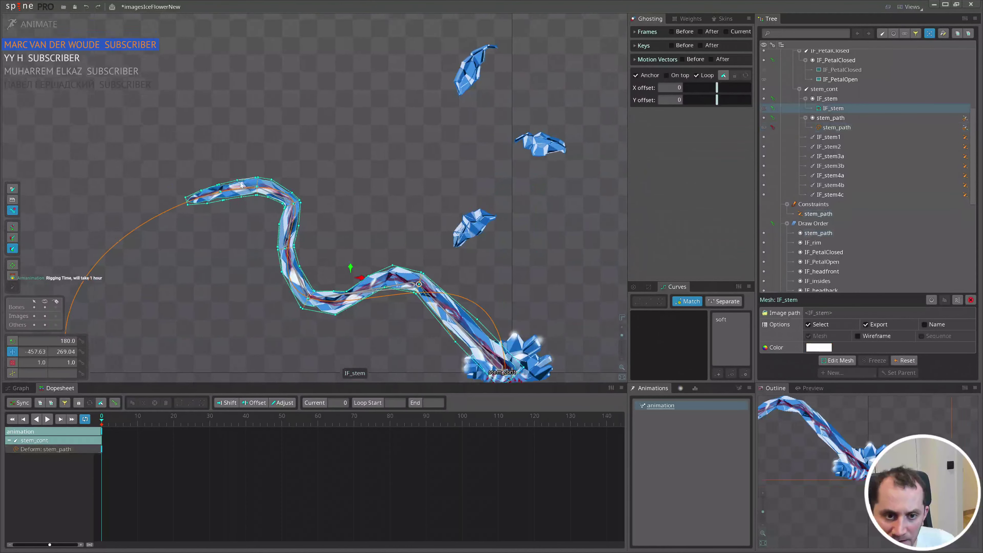
scroll(235, 181, up, 3)
key(g)
scroll(125, 184, up, 6)
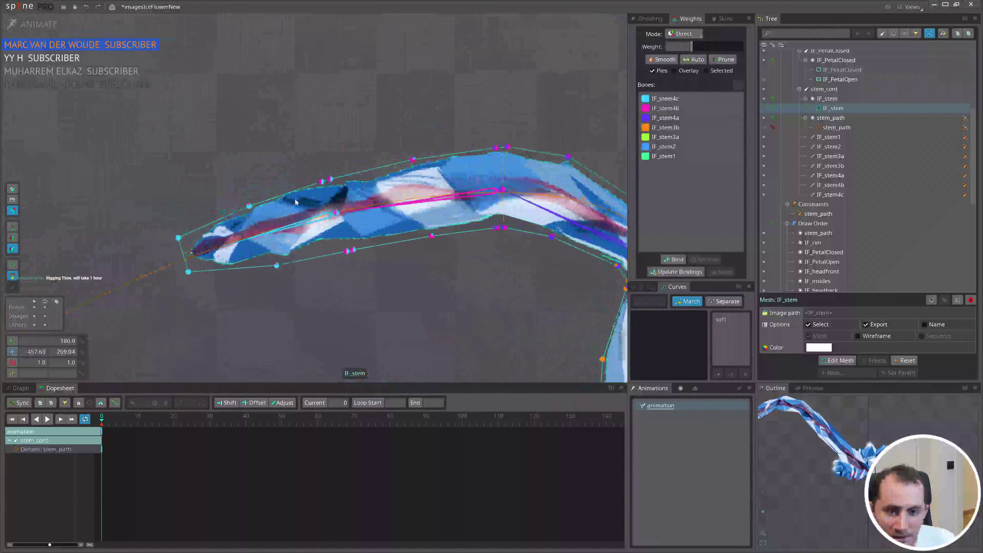
- Weight the vertex pair on the tip side of the IF_stem4c joint 100% to IF_stem4c, with IF_stem4b at 0
click(331, 179)
scroll(355, 250, up, 6)
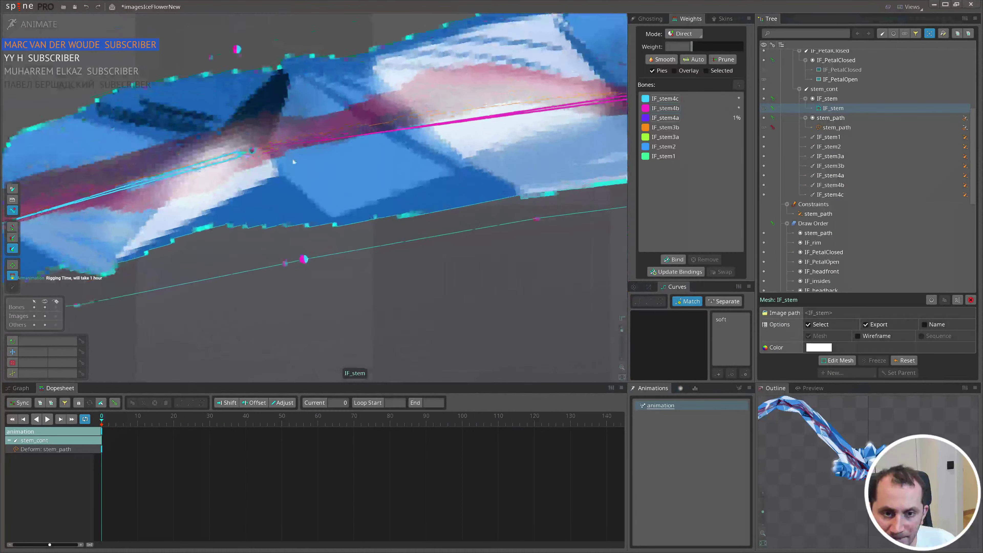
scroll(352, 224, down, 3)
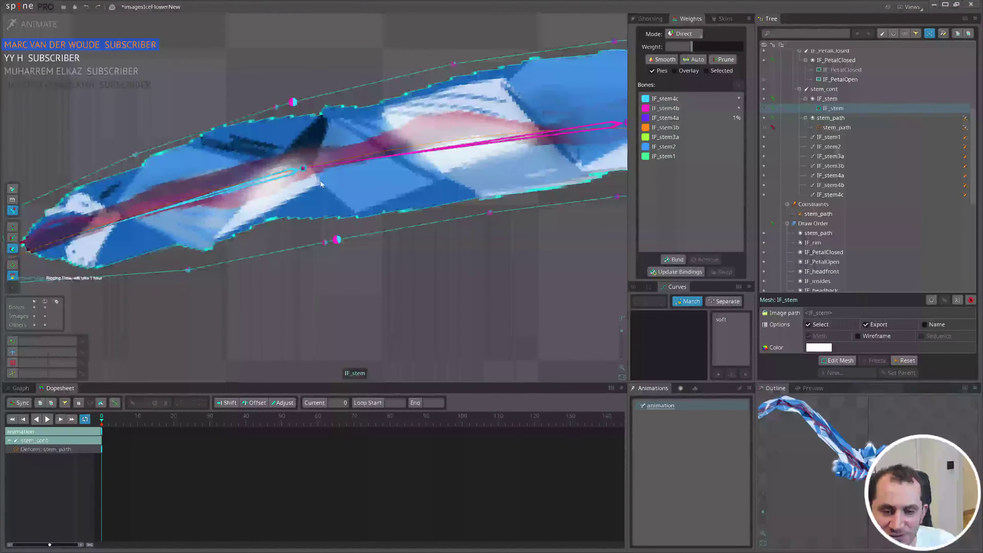
click(341, 163)
drag(420, 329, 397, 199)
drag(287, 130, 335, 258)
scroll(329, 155, down, 4)
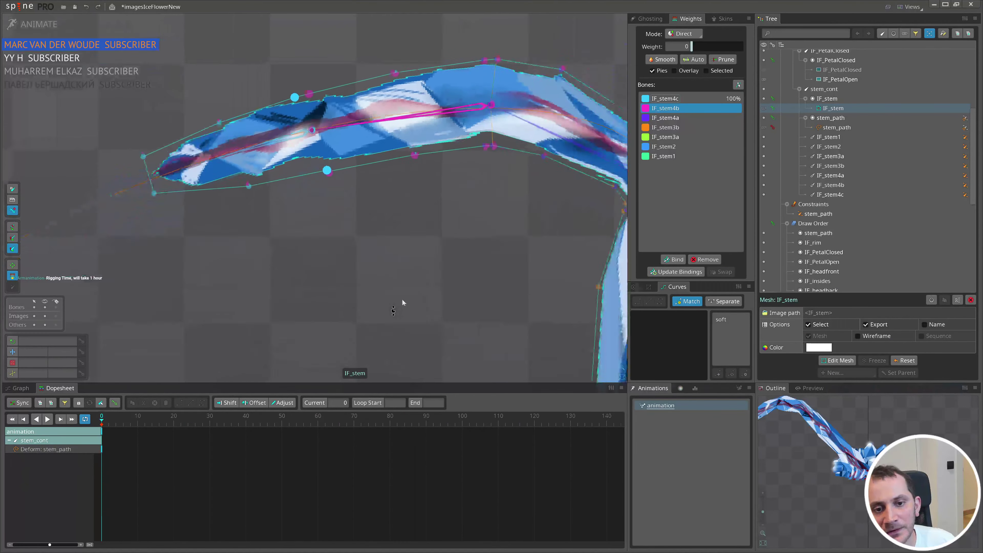
- Assign the outline vertex pair on the tip side of the IF_stem4b joint to IF_stem4b, removing IF_stem4a's influence
drag(402, 298, 317, 358)
click(364, 157)
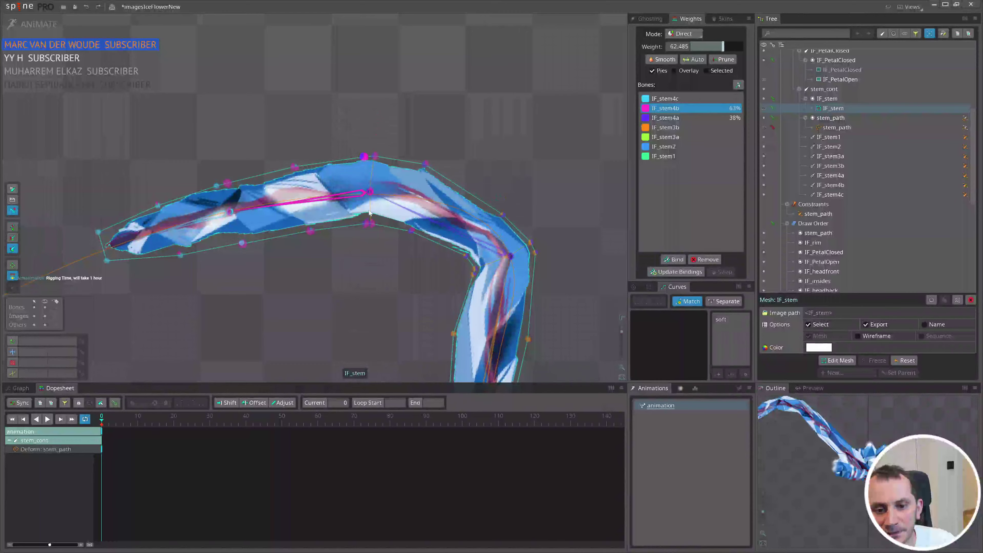
ctrl+click(364, 224)
scroll(368, 159, up, 2)
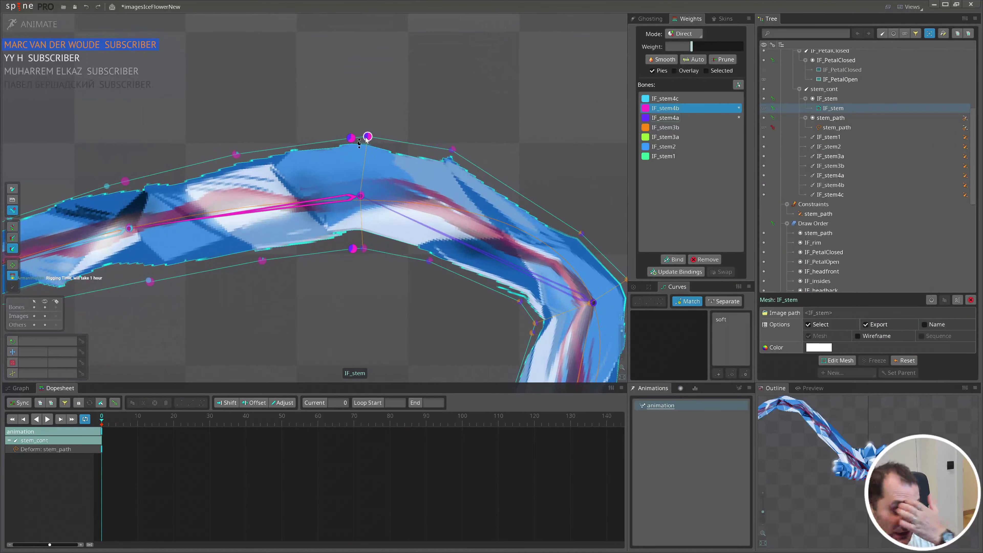
click(396, 204)
- Weight the vertex pair on the root side of the IF_stem4b joint 100% to IF_stem4a, with IF_stem4b at 0
click(363, 248)
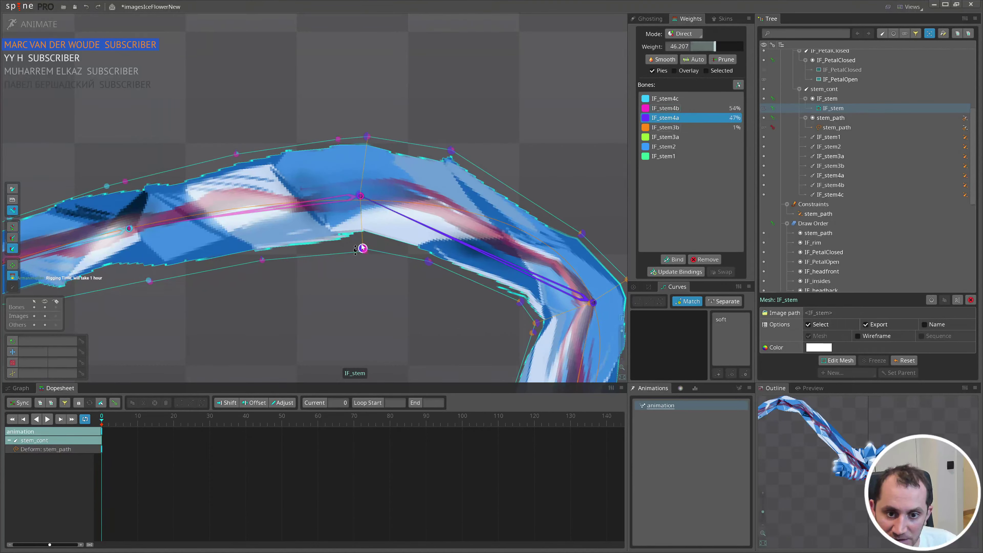
ctrl+click(367, 136)
click(340, 196)
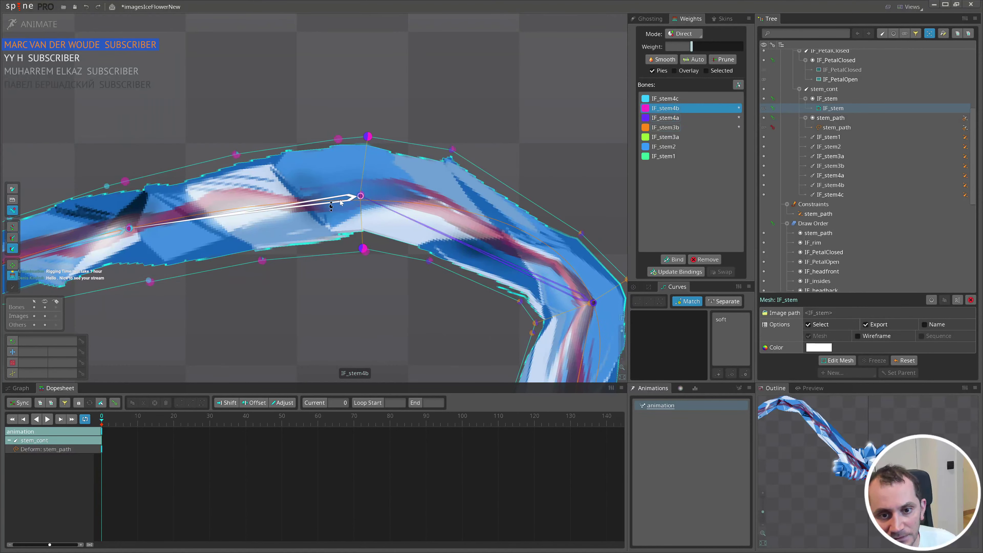
drag(452, 94, 443, 227)
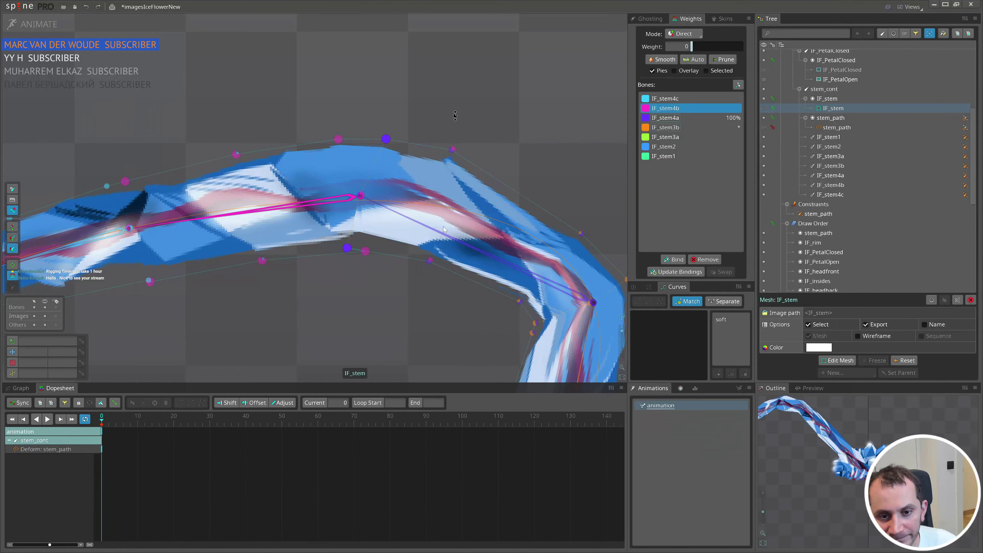
- Assign the next outline vertex pair along the IF_stem4a bone to IF_stem4a, removing IF_stem4b's influence
scroll(561, 321, down, 2)
drag(561, 321, 348, 188)
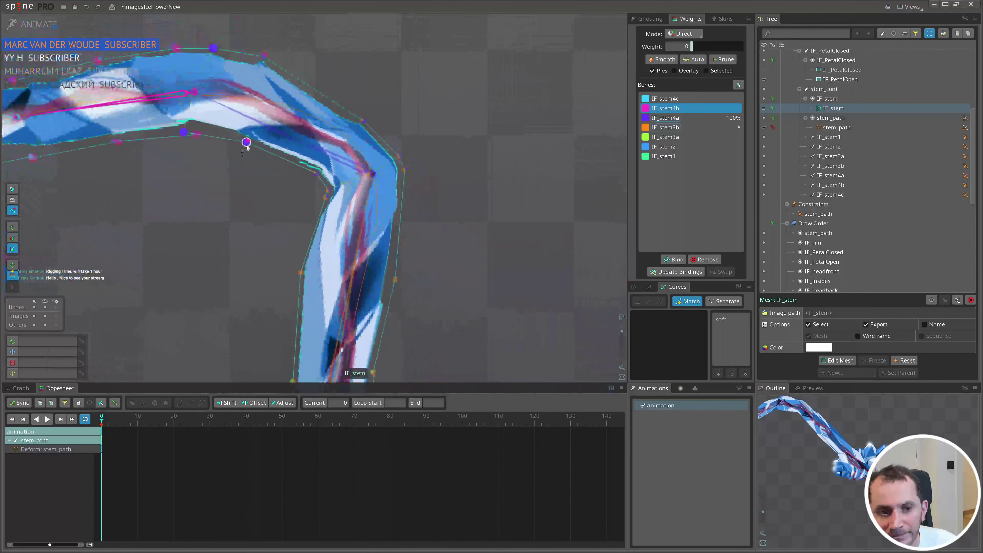
click(247, 142)
ctrl+click(264, 56)
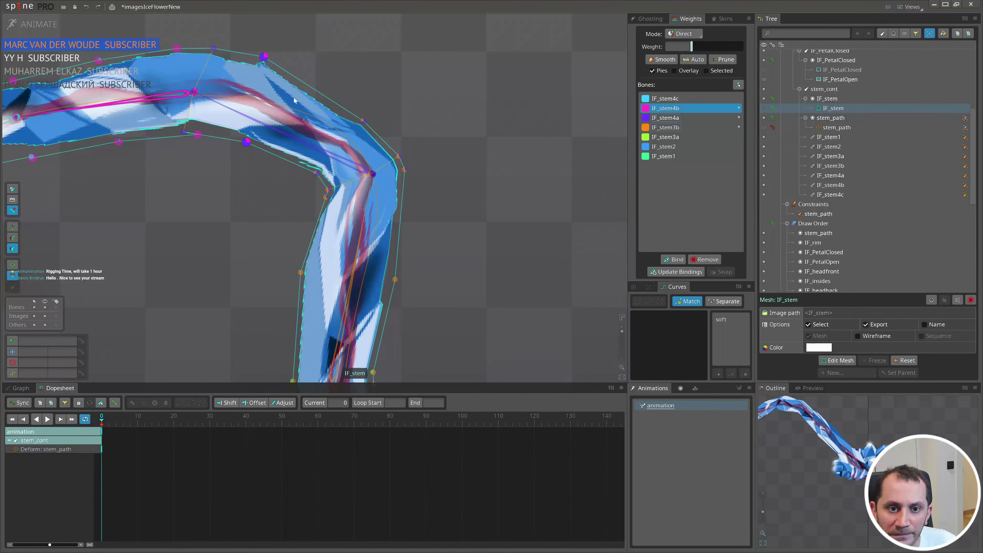
click(268, 128)
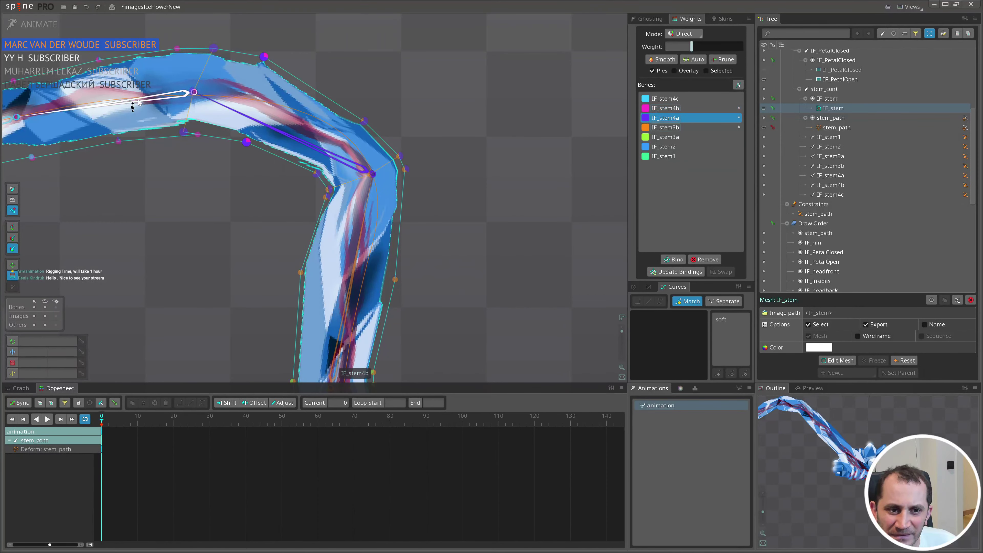
click(167, 99)
drag(196, 194, 217, 338)
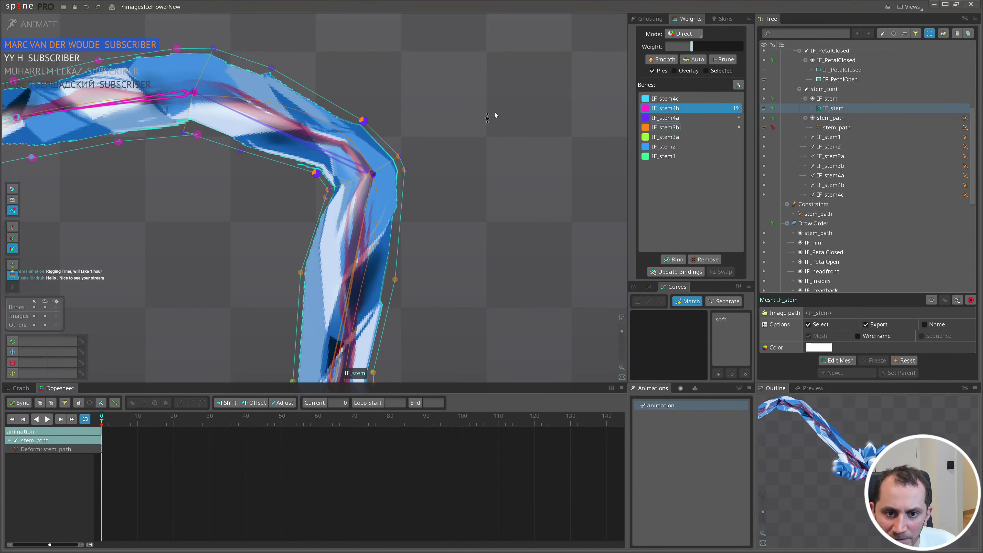
- At the joint between IF_stem4a and IF_stem3b, weight the upper vertex pair 100% to IF_stem4a and the lower pair 100% to IF_stem3b
scroll(348, 185, up, 3)
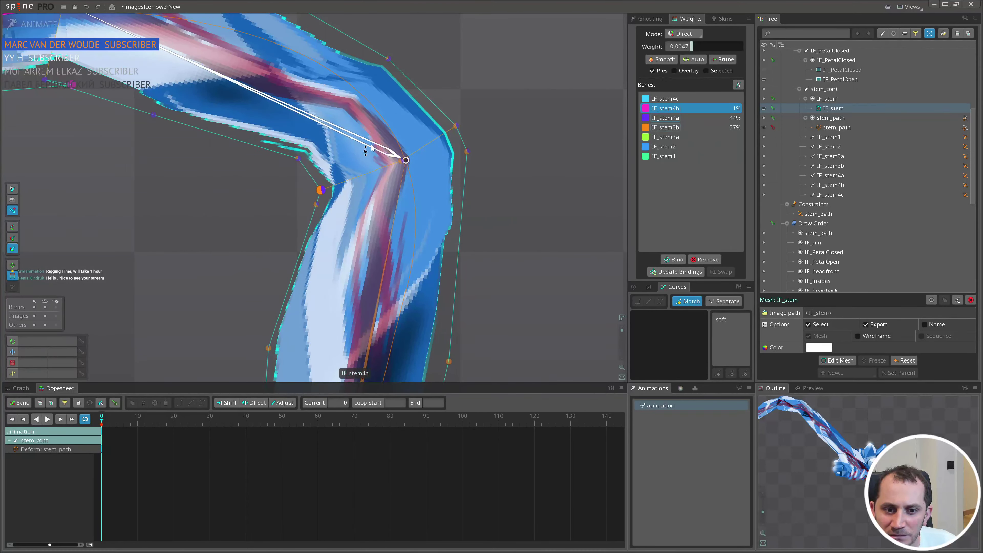
click(397, 213)
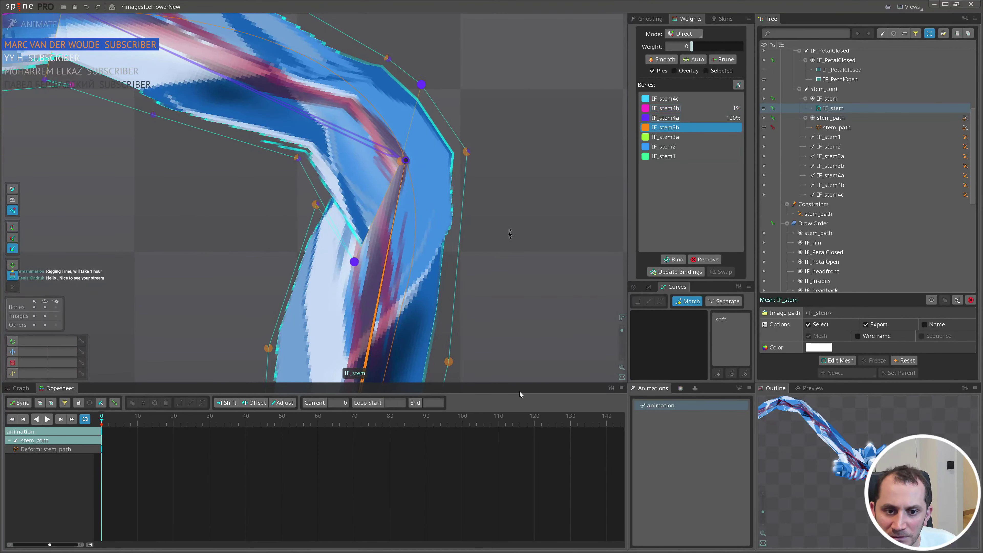
scroll(300, 161, down, 3)
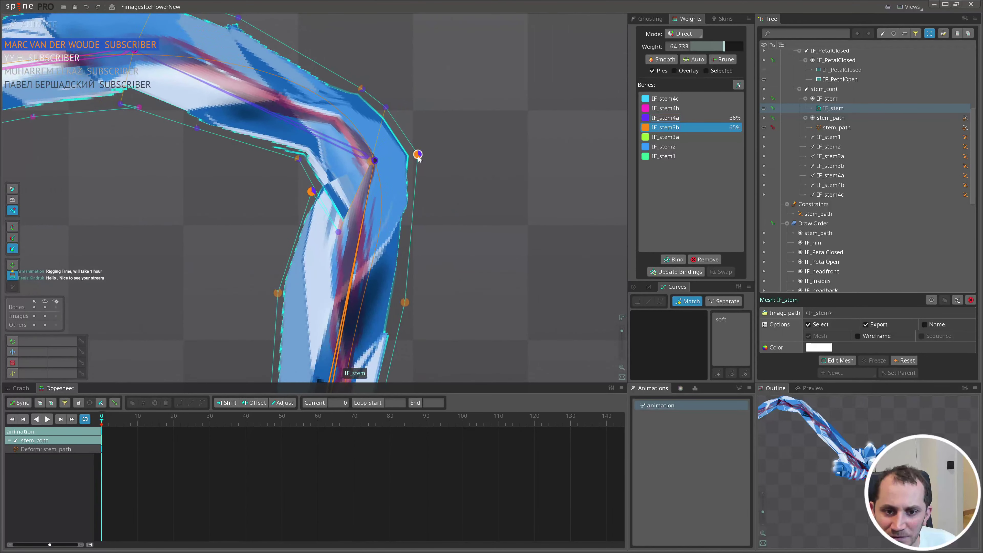
click(336, 142)
drag(510, 285, 524, 208)
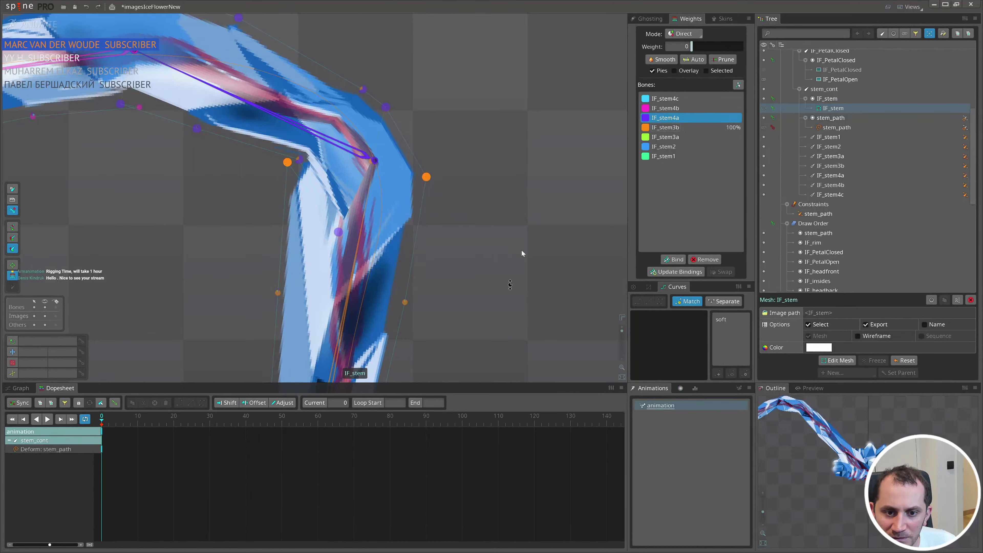
- Weight the center vertex at the joint between IF_stem4a and IF_stem3b 100% to IF_stem3b, with IF_stem4a at 0
scroll(385, 212, down, 2)
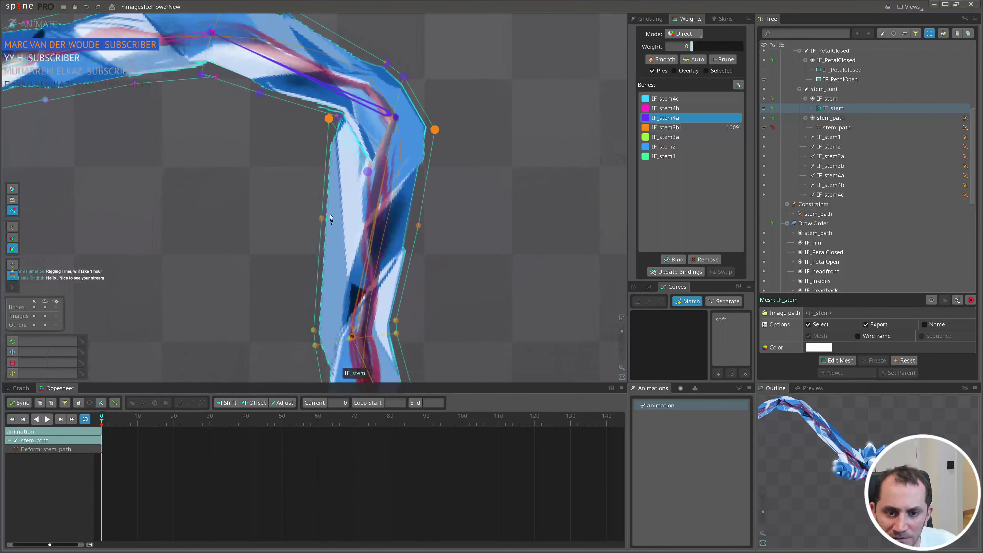
click(393, 117)
drag(395, 119, 397, 211)
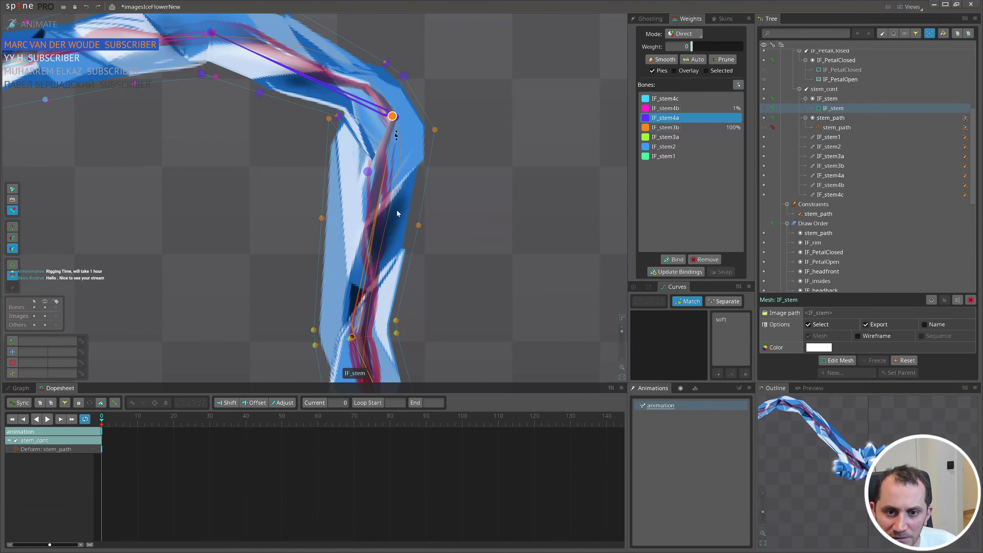
- Undo the last center vertex weighting, and weight the upper vertex pair at the joint between IF_stem3b and IF_stem3a 100% to IF_stem3b
key(ctrl+z)
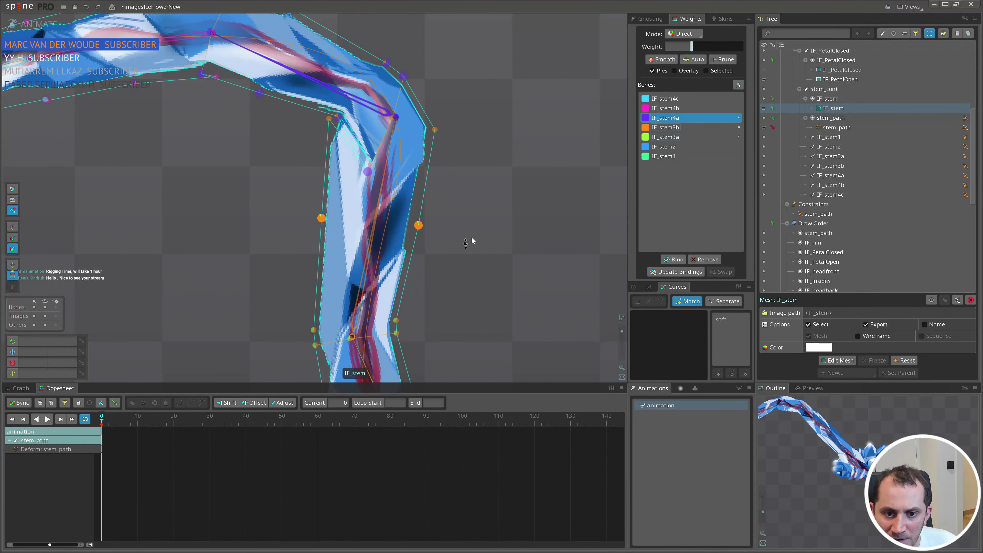
scroll(472, 238, up, 2)
click(411, 197)
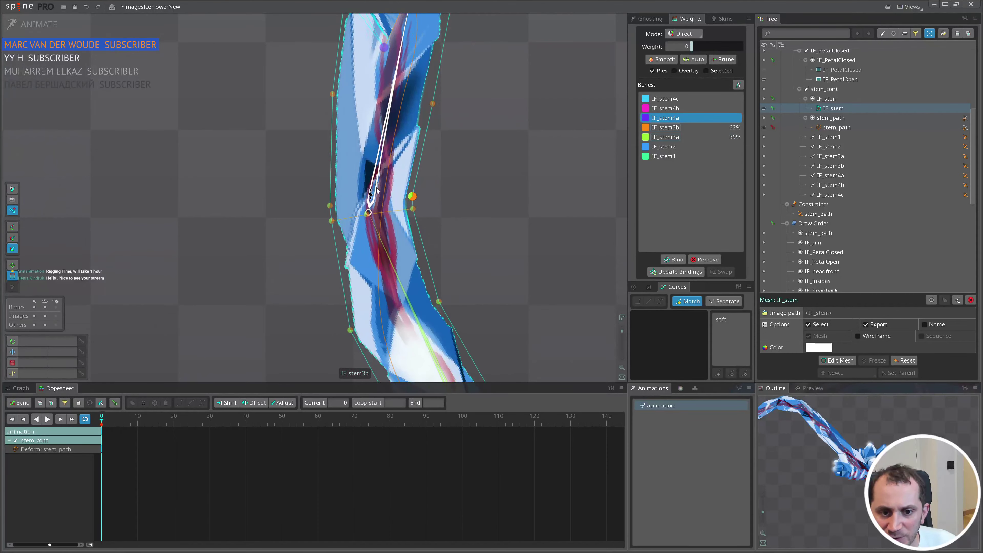
click(371, 196)
click(384, 253)
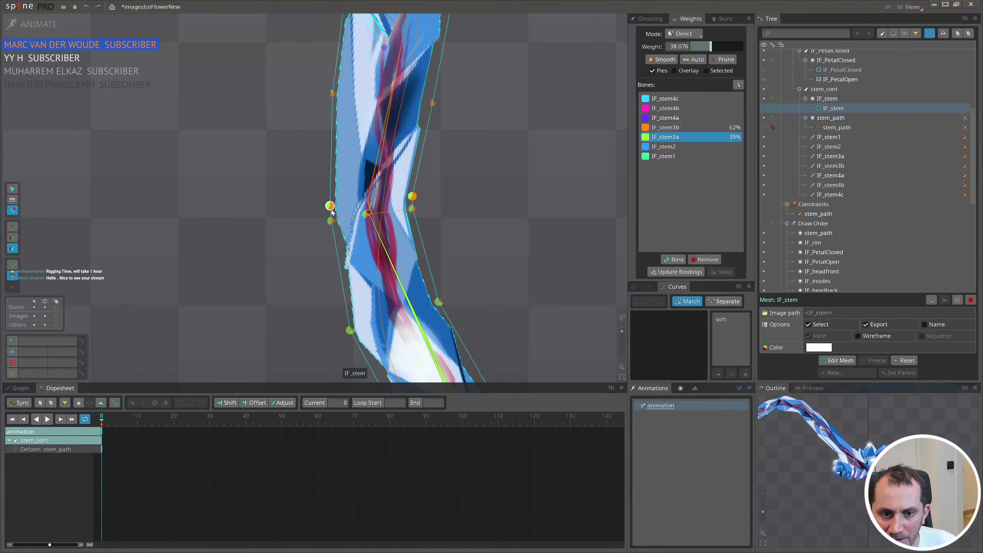
drag(496, 198, 514, 349)
scroll(453, 263, down, 3)
scroll(323, 174, up, 3)
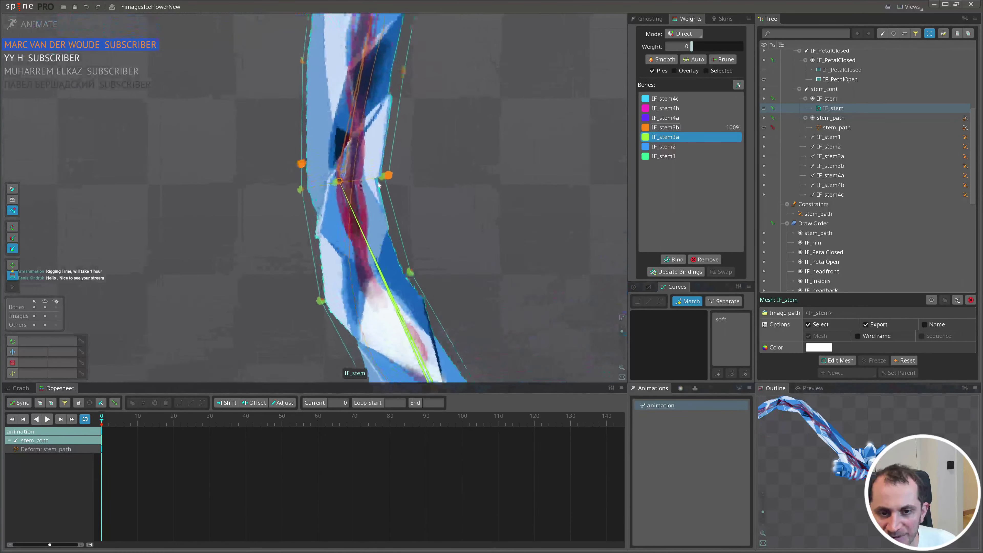
- Weight the lower vertex pair at the joint between IF_stem3b and IF_stem3a 100% to IF_stem3a
click(299, 189)
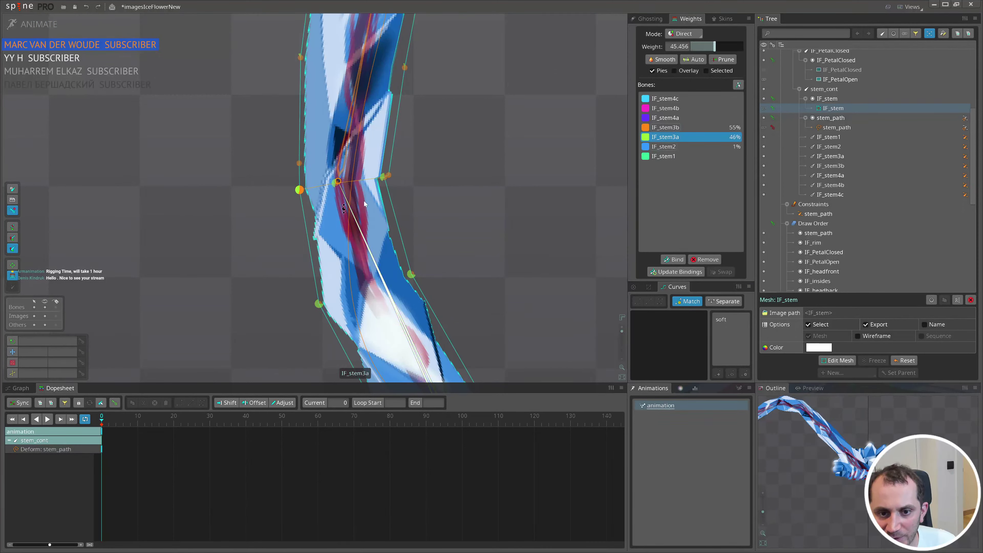
ctrl+click(384, 177)
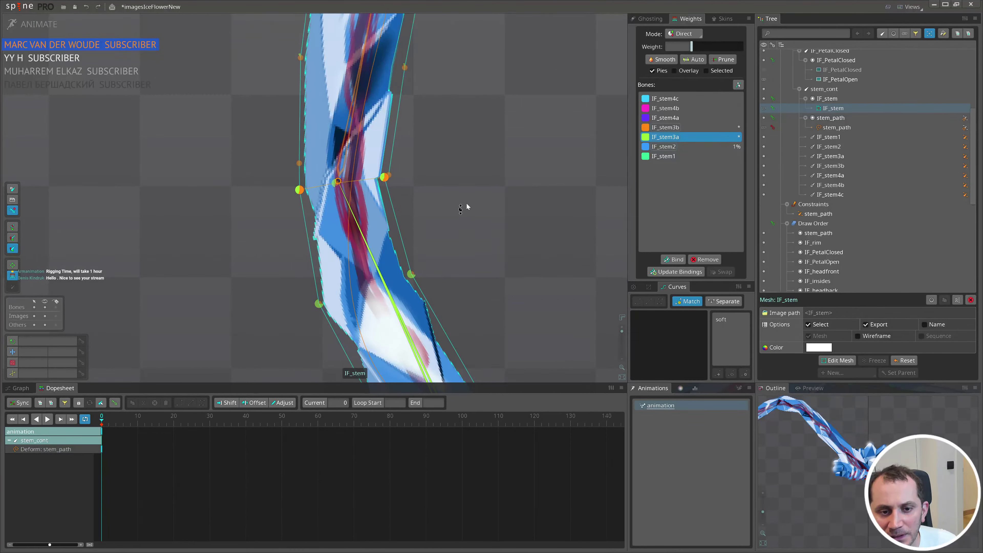
scroll(466, 203, down, 2)
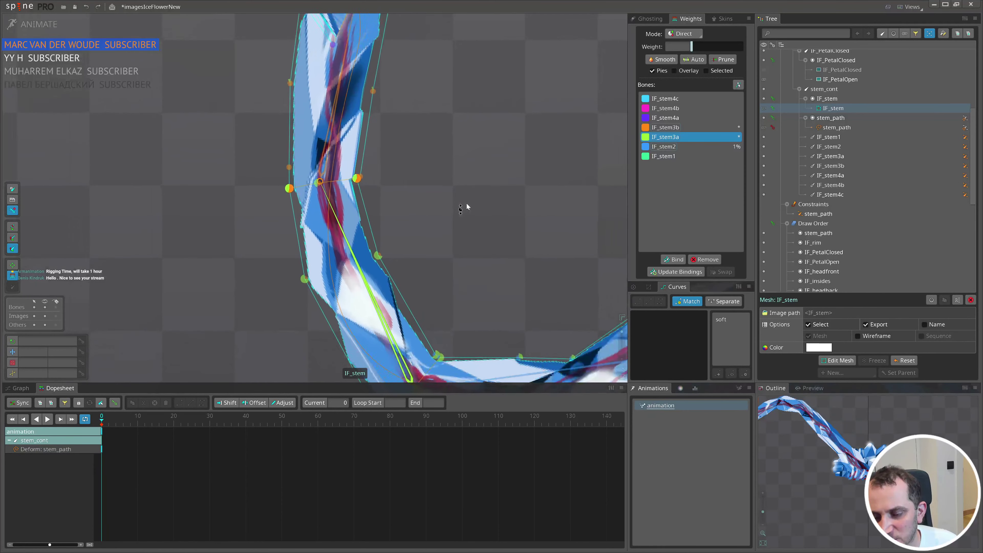
scroll(363, 212, up, 2)
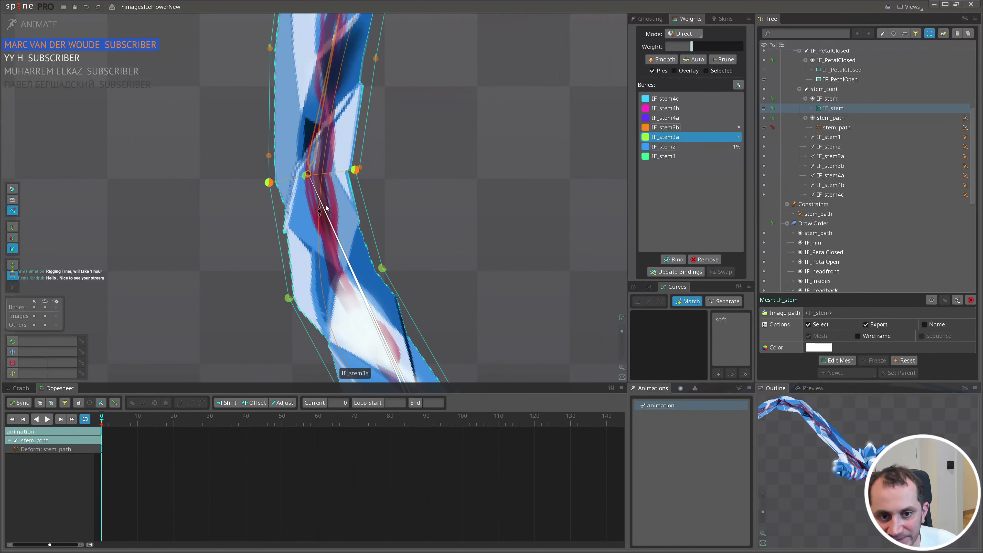
drag(442, 227, 435, 144)
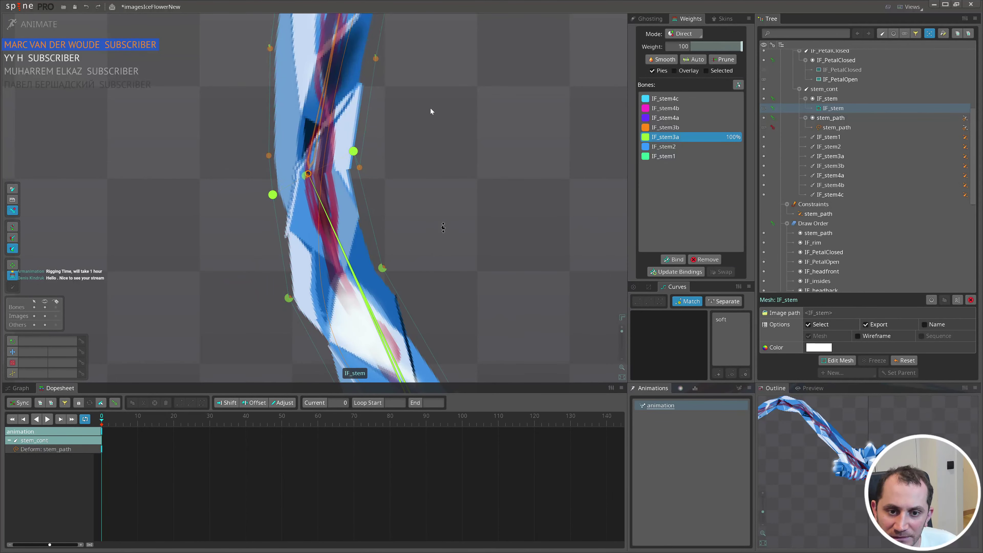
- At the joint between IF_stem3a and IF_stem2, weight the root-side vertex pair 100% to IF_stem2 and the tip-side pair 100% to IF_stem3a
drag(322, 301, 312, 214)
drag(418, 350, 345, 204)
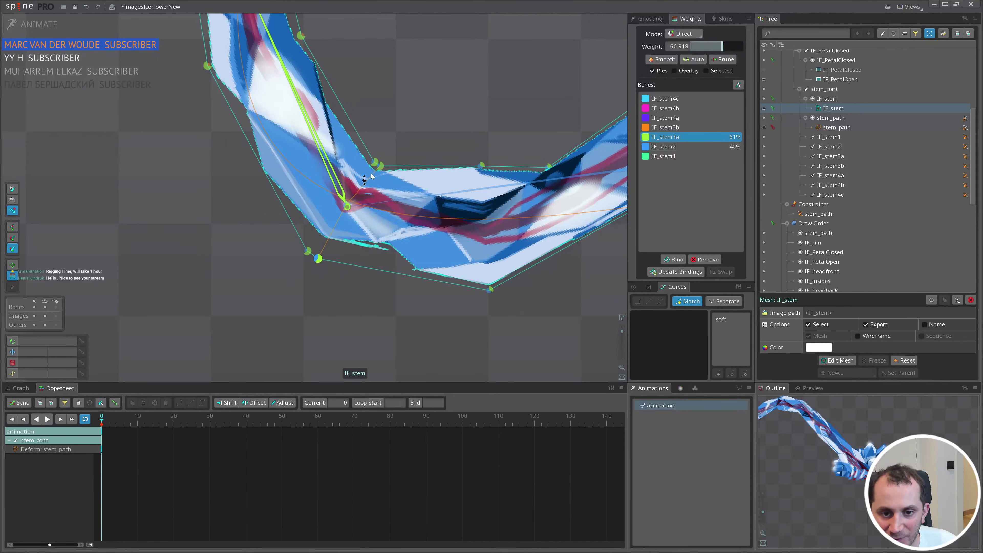
ctrl+click(318, 260)
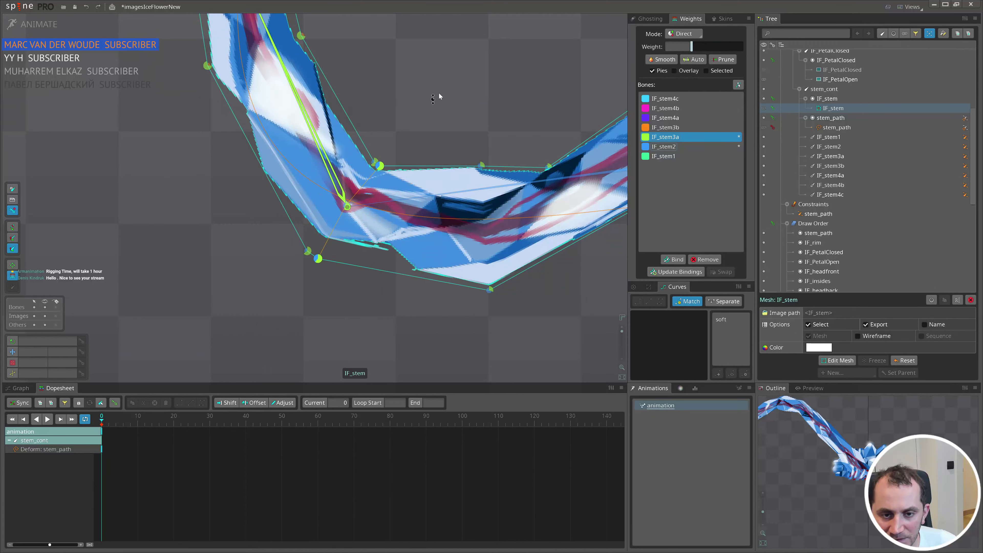
drag(441, 113, 442, 197)
key(ctrl+z)
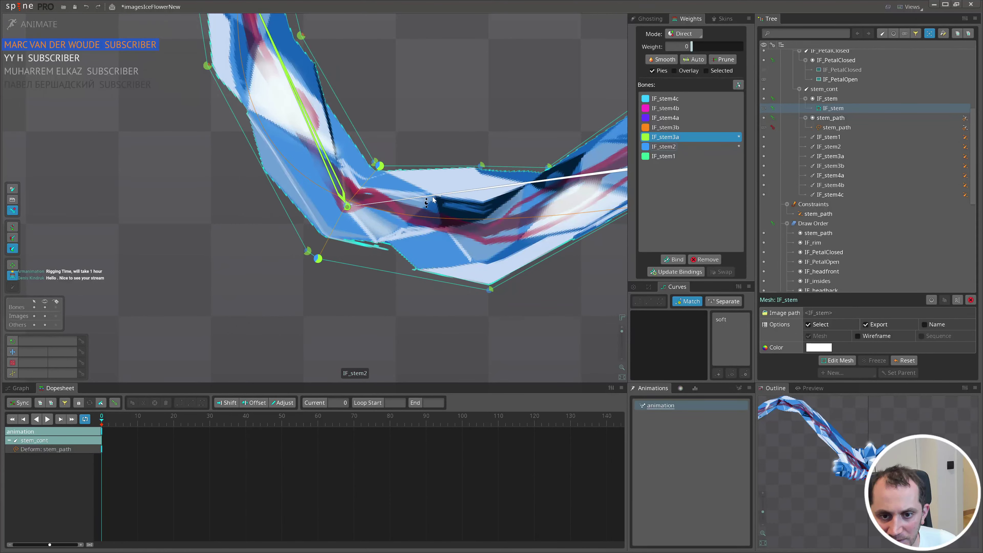
click(431, 197)
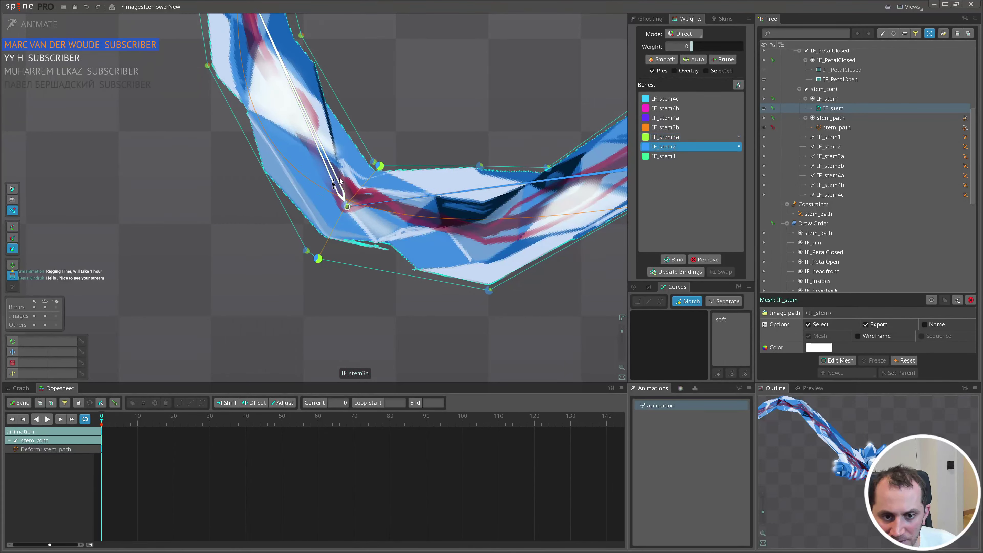
click(341, 190)
drag(464, 140, 481, 302)
key(ctrl+z)
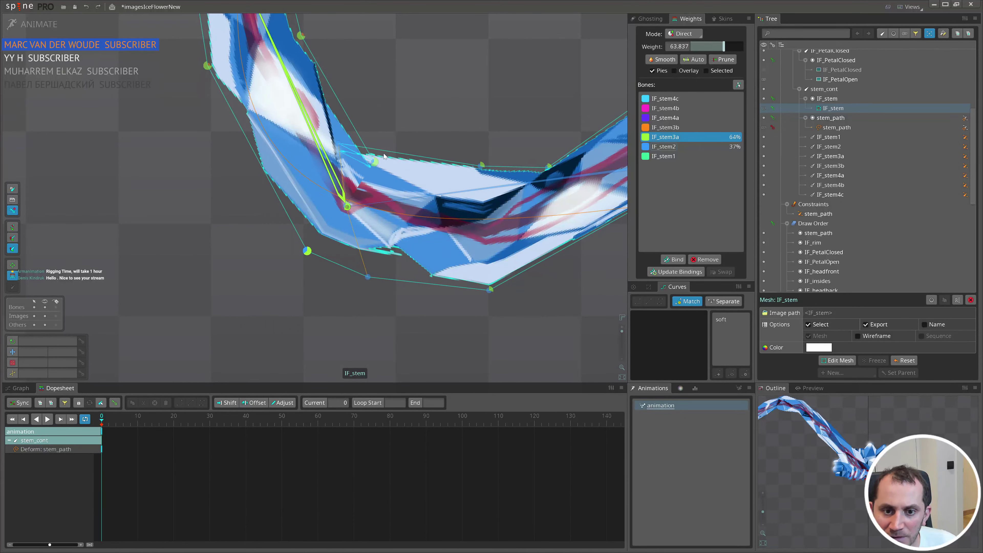
click(404, 195)
drag(448, 105, 475, 282)
- Weight both outline vertex pairs at the joint between IF_stem2 and IF_stem1 100% to IF_stem1
drag(549, 217, 340, 222)
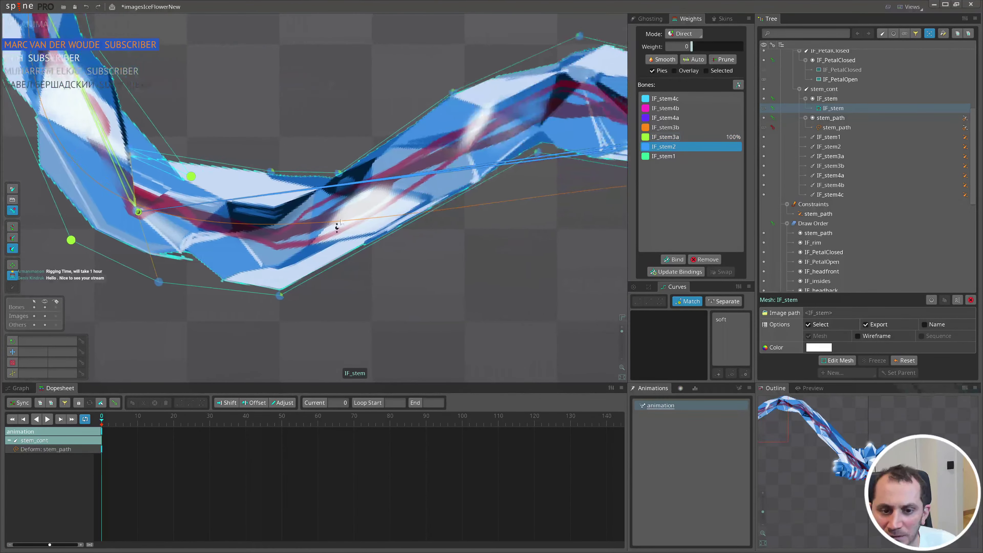
click(343, 175)
drag(579, 194, 485, 276)
scroll(485, 276, down, 2)
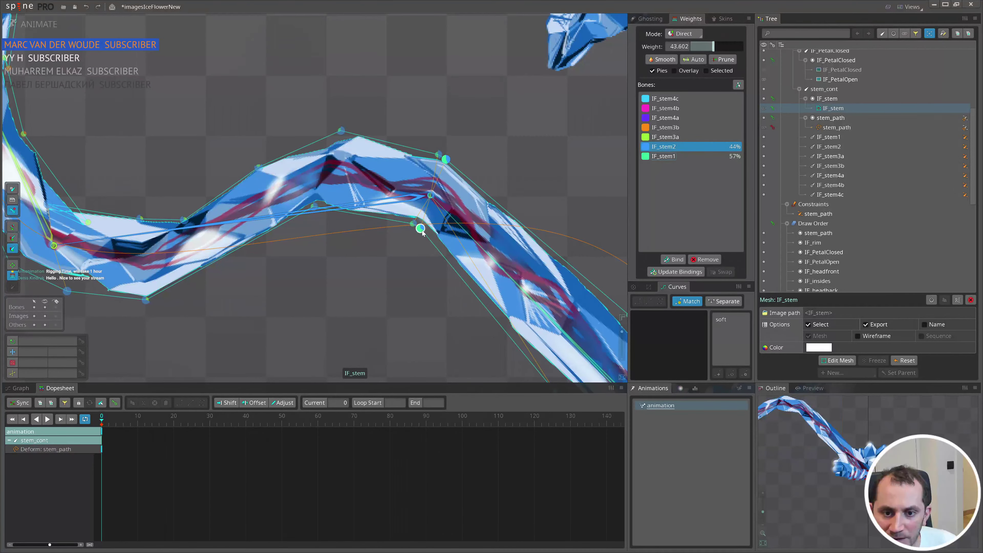
ctrl+click(421, 230)
click(479, 244)
drag(555, 242, 526, 219)
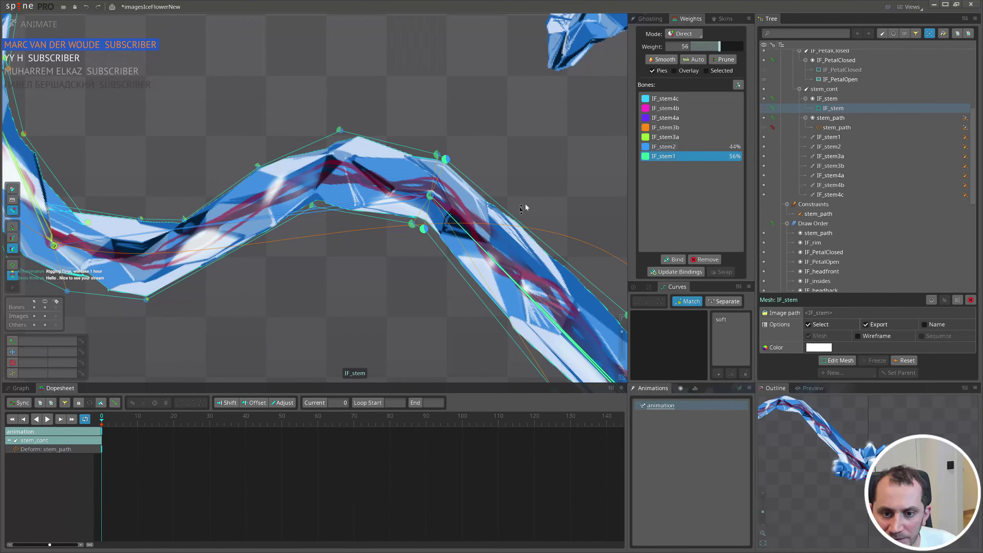
key(ctrl+z)
click(408, 200)
drag(598, 161, 514, 266)
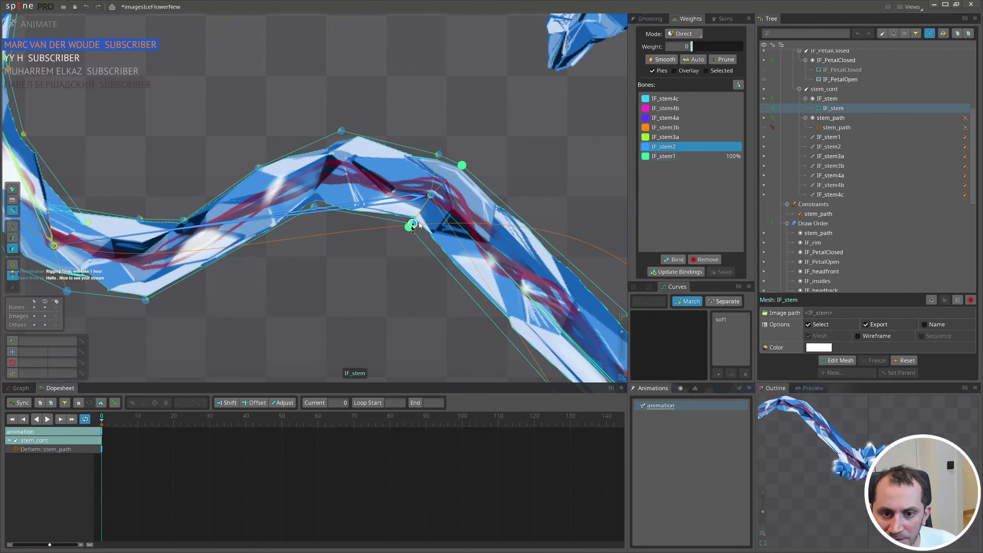
click(442, 213)
drag(544, 209, 522, 80)
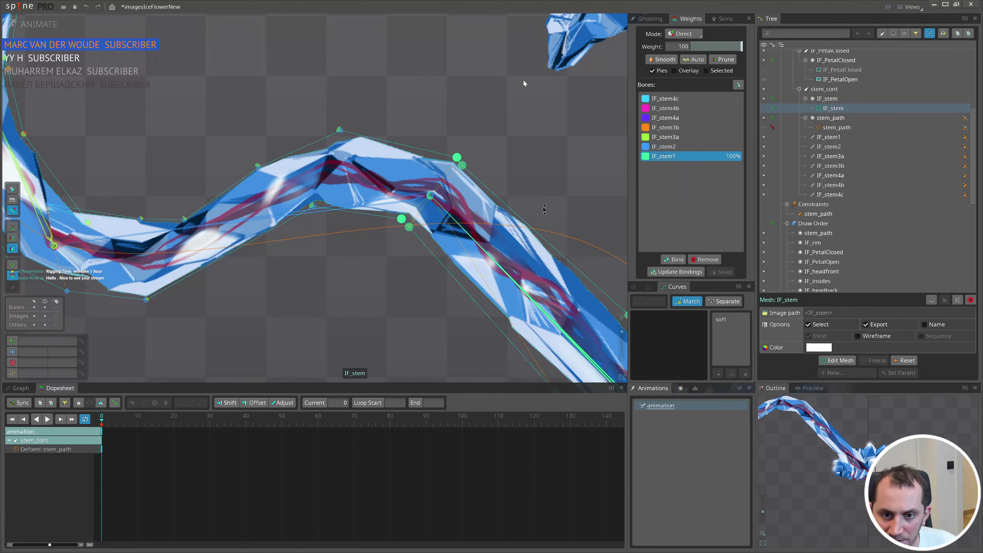
- Set IF_stem2's weight to 0 on the outline vertex pair midway along IF_stem1, leaving IF_stem1 at 100%
drag(584, 309, 414, 142)
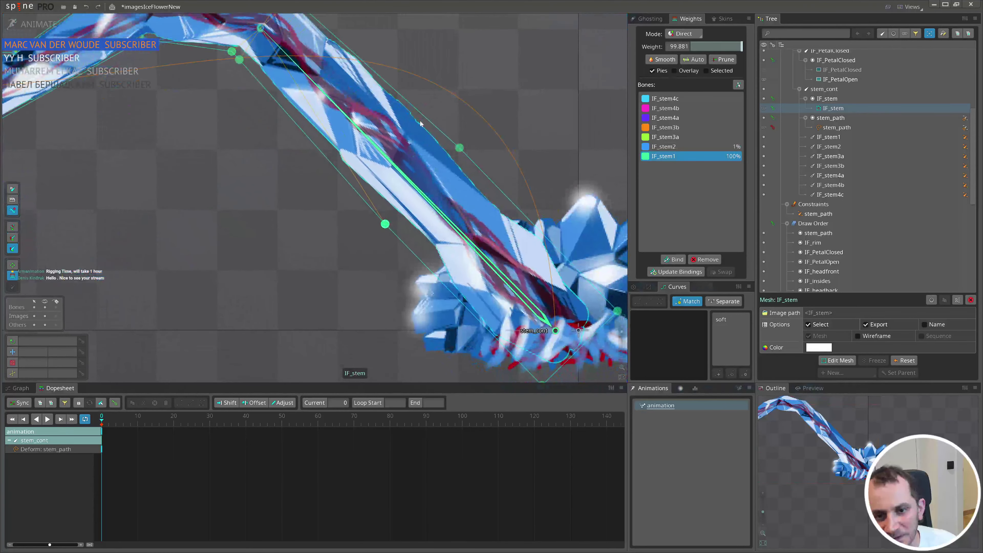
drag(484, 122, 363, 236)
scroll(383, 227, down, 3)
click(290, 105)
drag(480, 93, 515, 347)
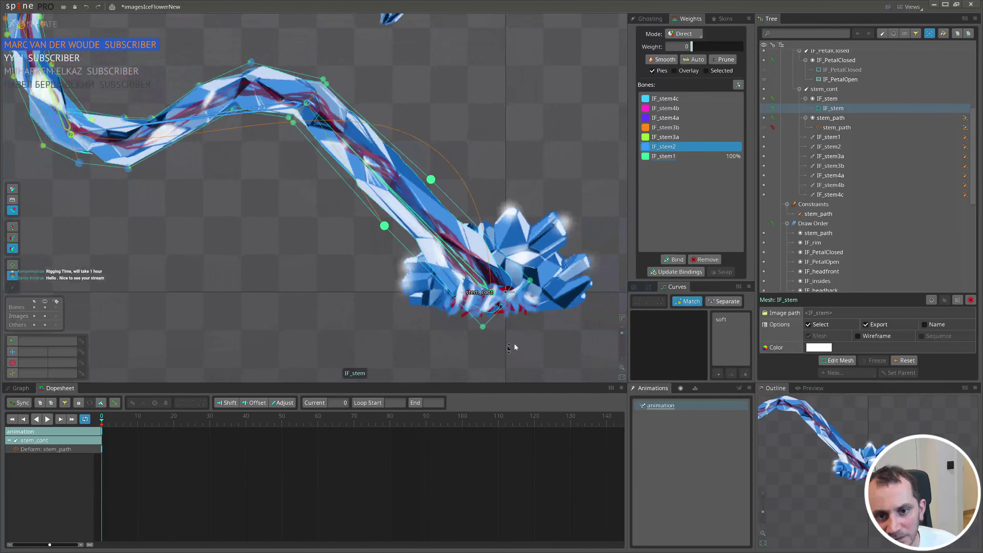
- Inspect the bent stem from root to tip and check the bone weights of individual outline vertices along IF_stem4a and IF_stem3b
scroll(368, 210, up, 3)
scroll(368, 210, down, 1)
drag(368, 211, 380, 247)
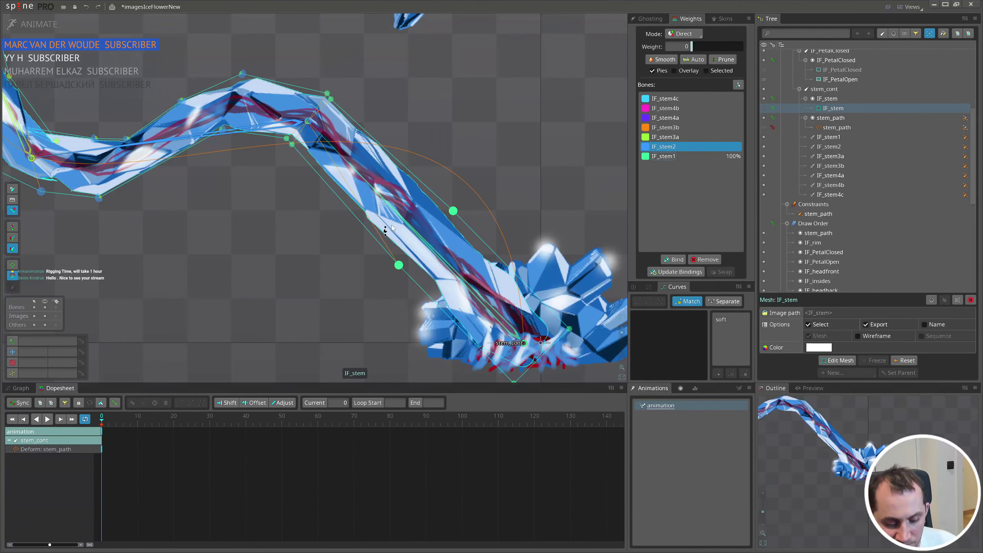
drag(239, 266, 518, 373)
drag(340, 158, 408, 249)
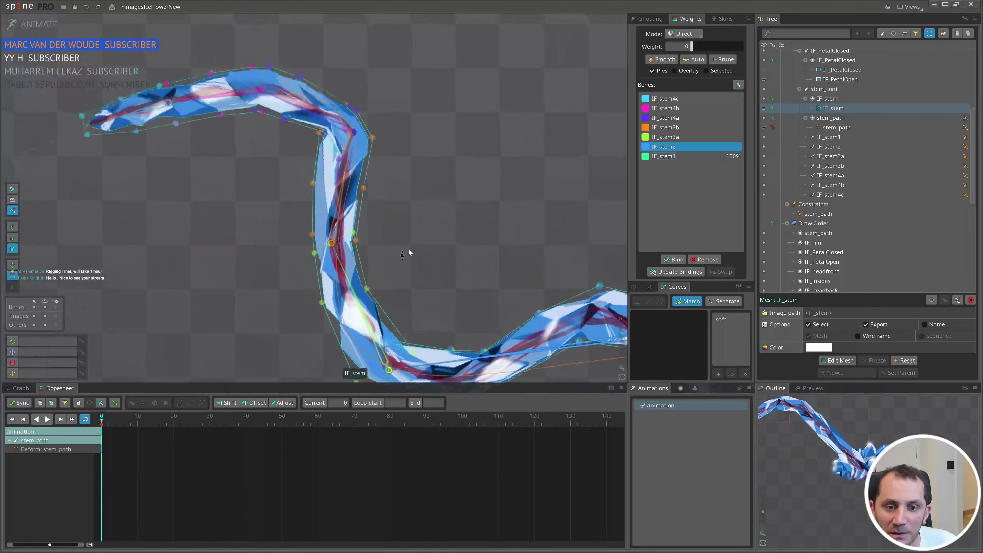
scroll(326, 112, up, 3)
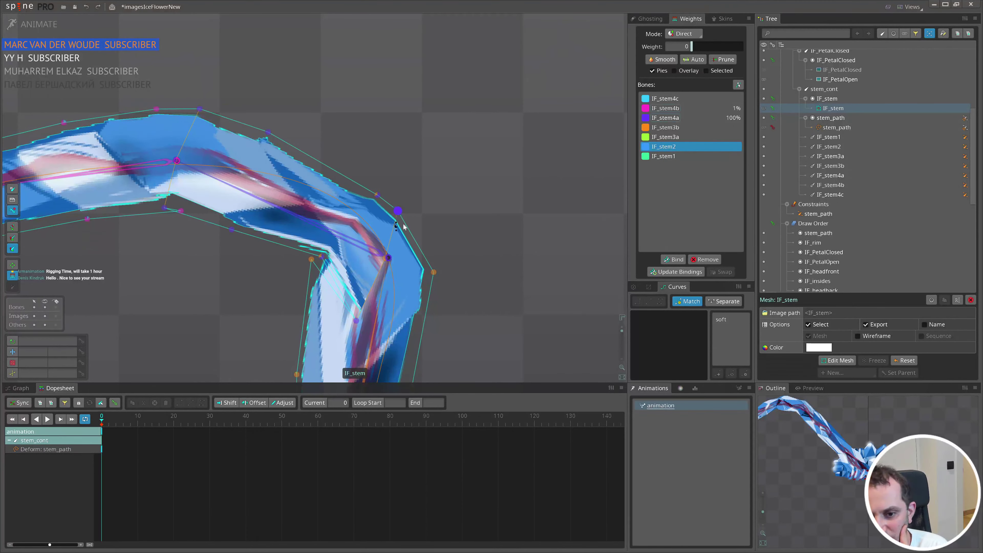
scroll(422, 233, down, 3)
scroll(377, 248, up, 2)
scroll(335, 227, down, 2)
drag(366, 252, 386, 213)
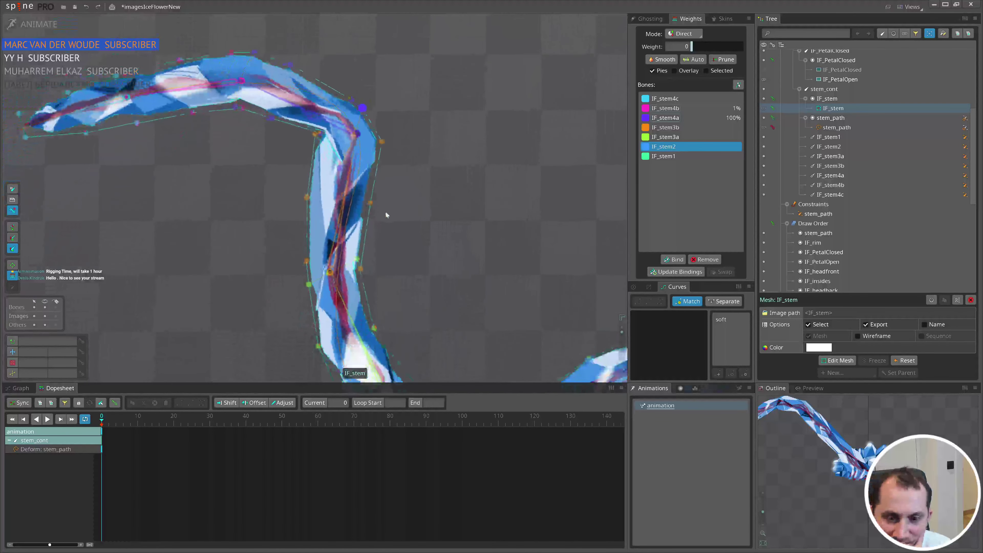
click(371, 204)
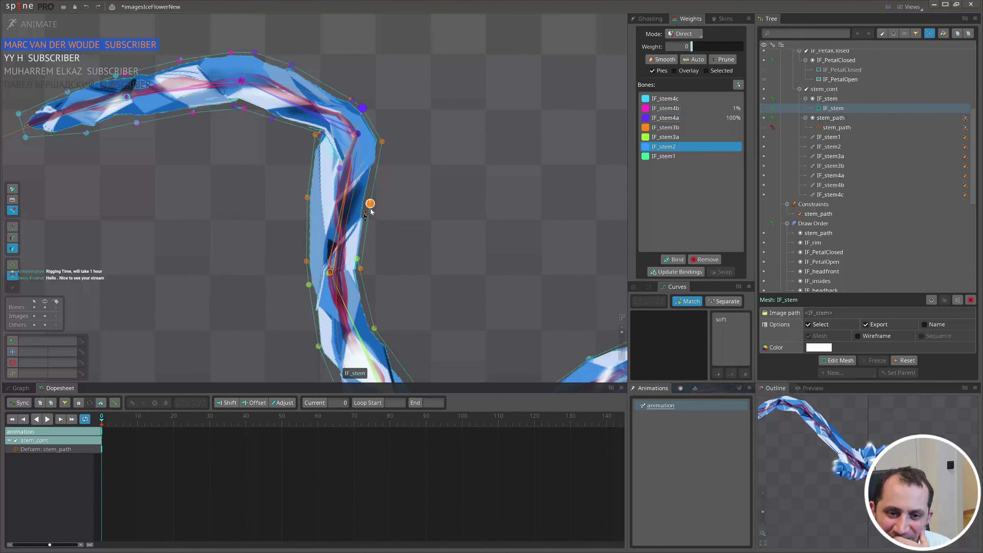
click(344, 309)
click(308, 196)
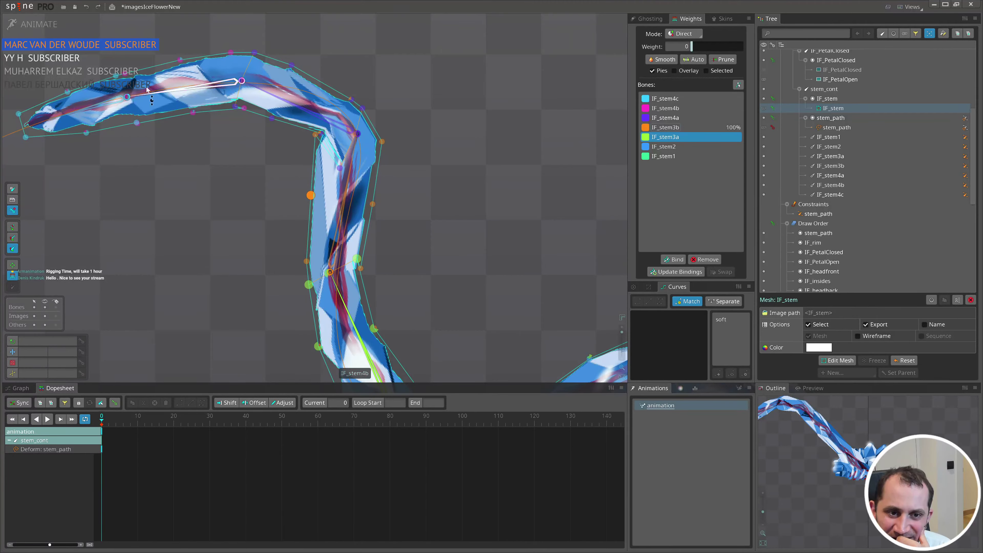
- Switch to setup mode and open the IF_stem mesh for editing with the vertex Delete tool
click(39, 24)
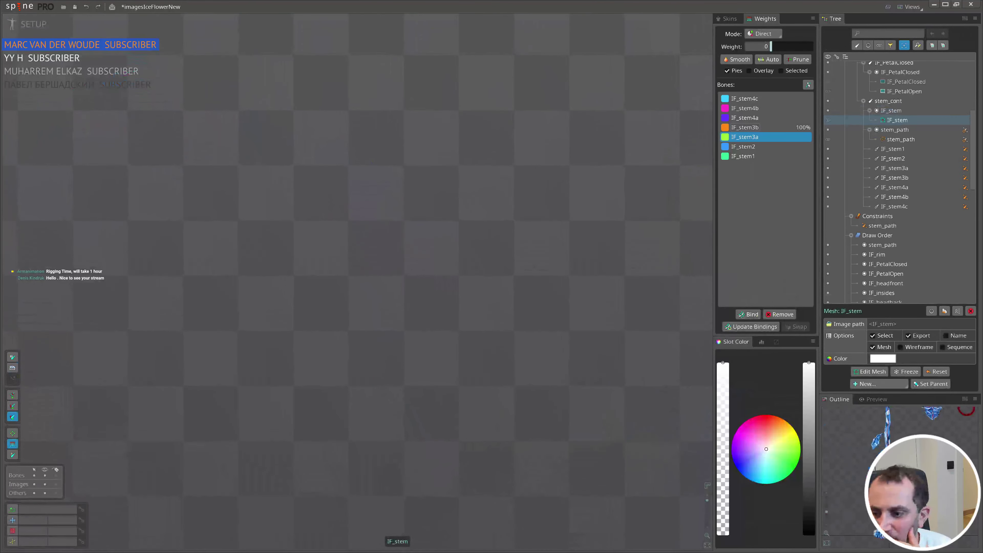
click(869, 371)
scroll(418, 178, down, 3)
drag(607, 201, 441, 281)
scroll(440, 286, up, 4)
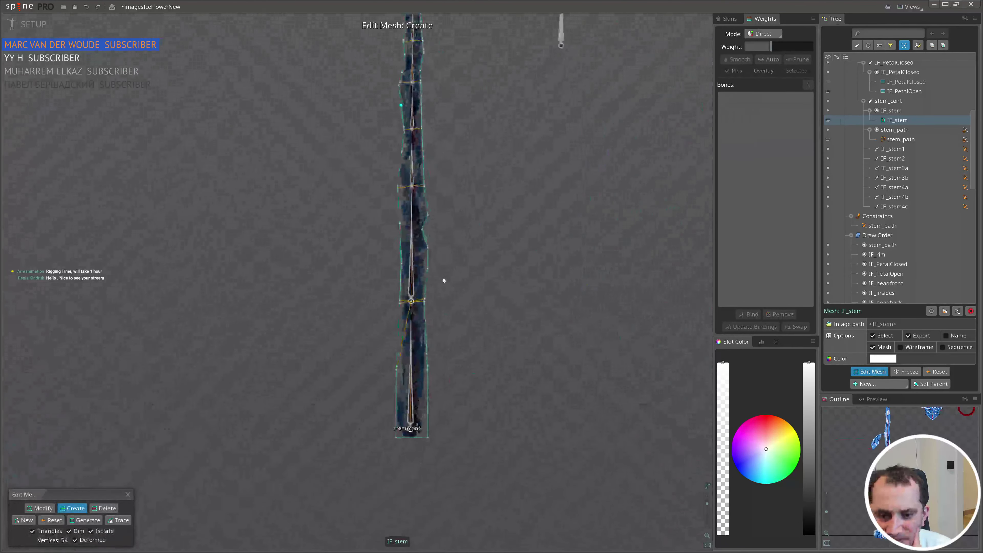
key(d)
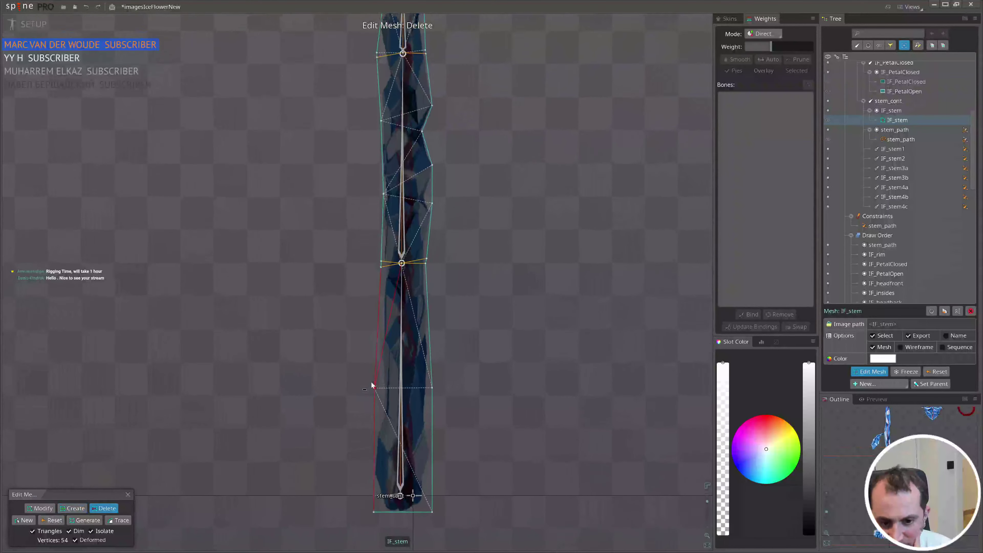
- Examine the IF_stem mesh's outline vertices and triangles around each bone joint from the root to the tip
scroll(374, 387, up, 2)
drag(452, 315, 456, 452)
drag(428, 215, 445, 386)
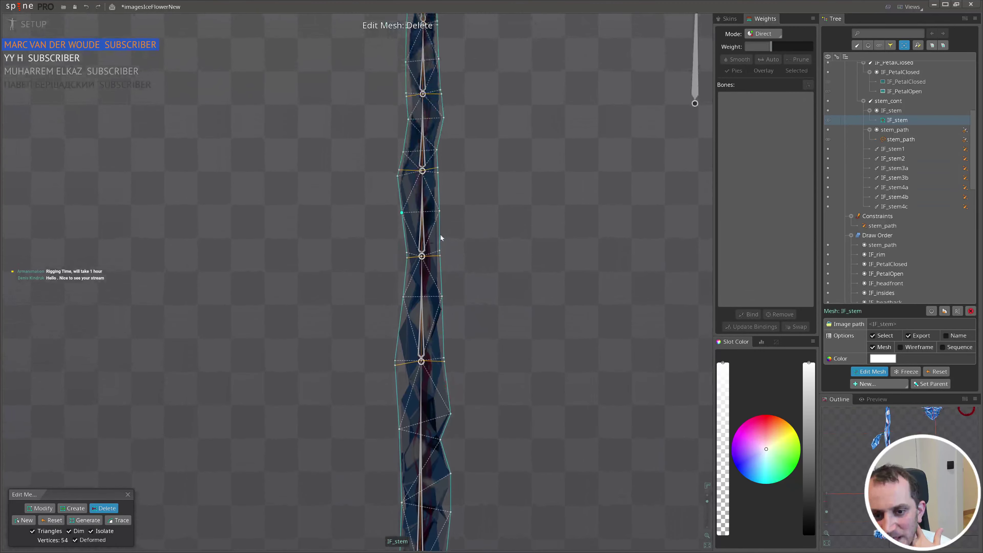
drag(450, 259, 455, 331)
scroll(430, 231, up, 1)
drag(439, 95, 432, 234)
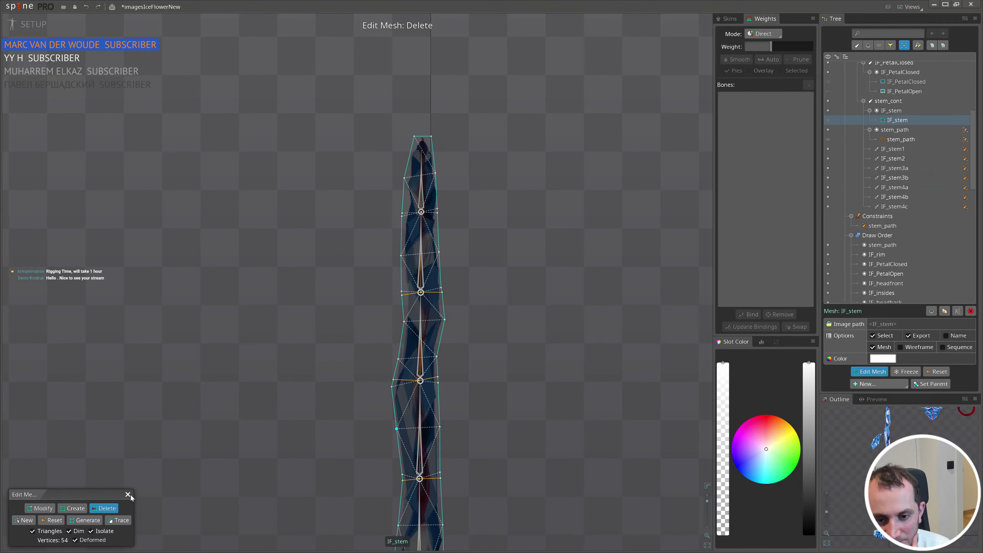
scroll(419, 224, up, 3)
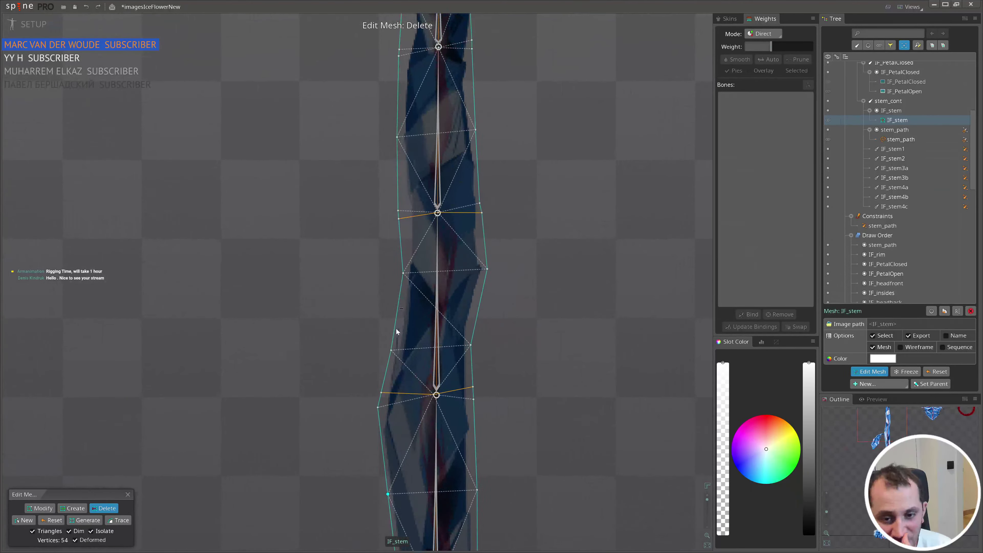
scroll(419, 224, down, 2)
- Close mesh editing and return to animate mode with the whole bent stem in view
click(128, 494)
click(34, 24)
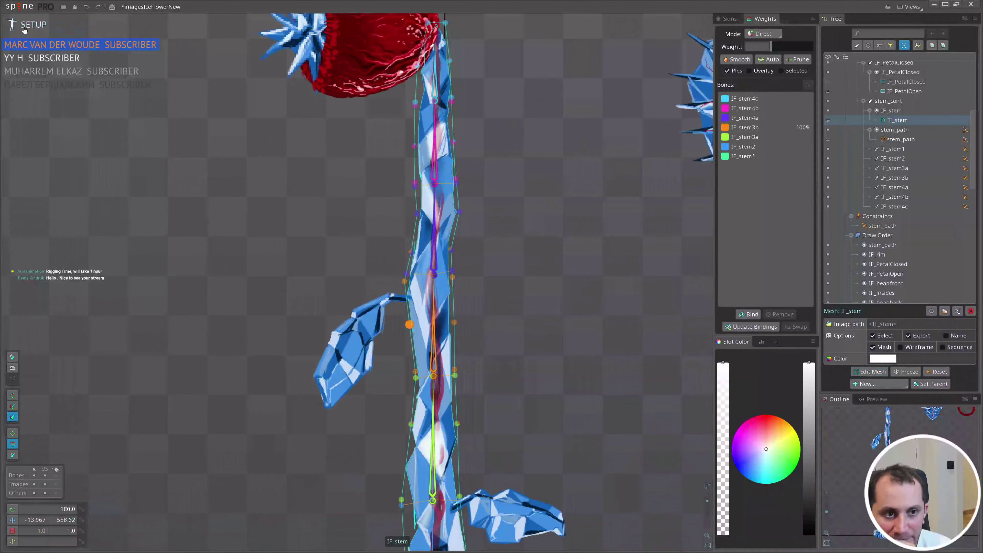
scroll(182, 289, down, 3)
drag(314, 349, 430, 292)
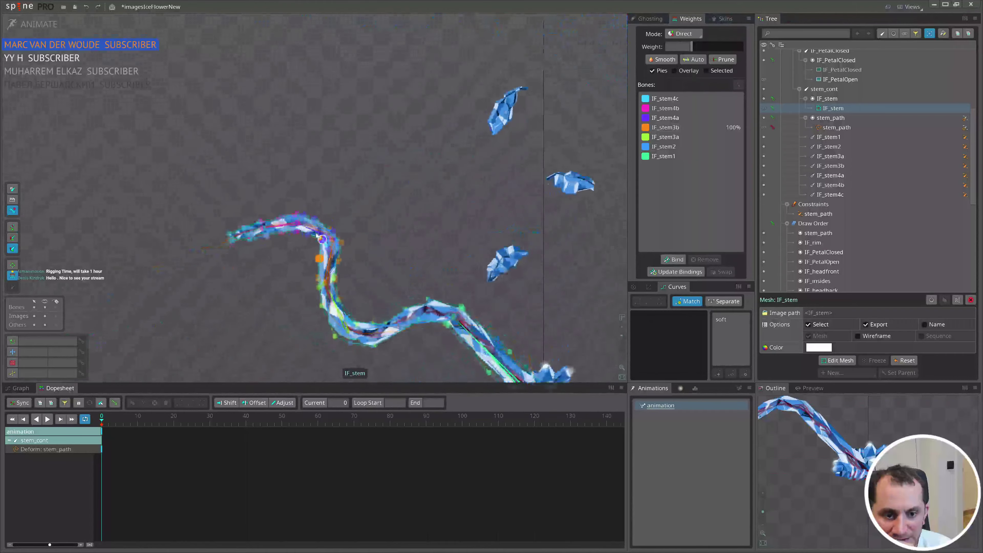
- Set the outline vertices along IF_stem4b to 100% weight on IF_stem4b, and the selected tip vertices to 100% on IF_stem4c
scroll(277, 237, up, 5)
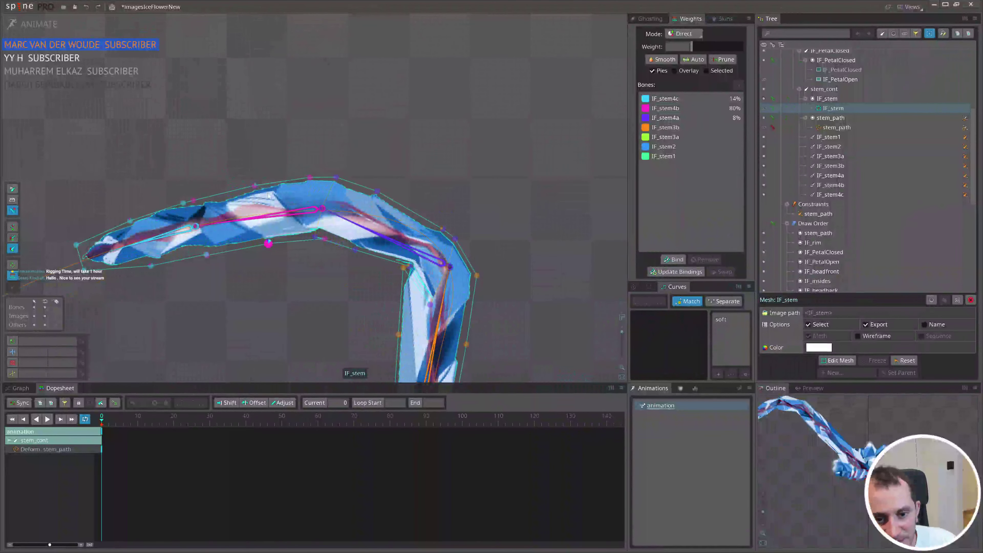
click(270, 213)
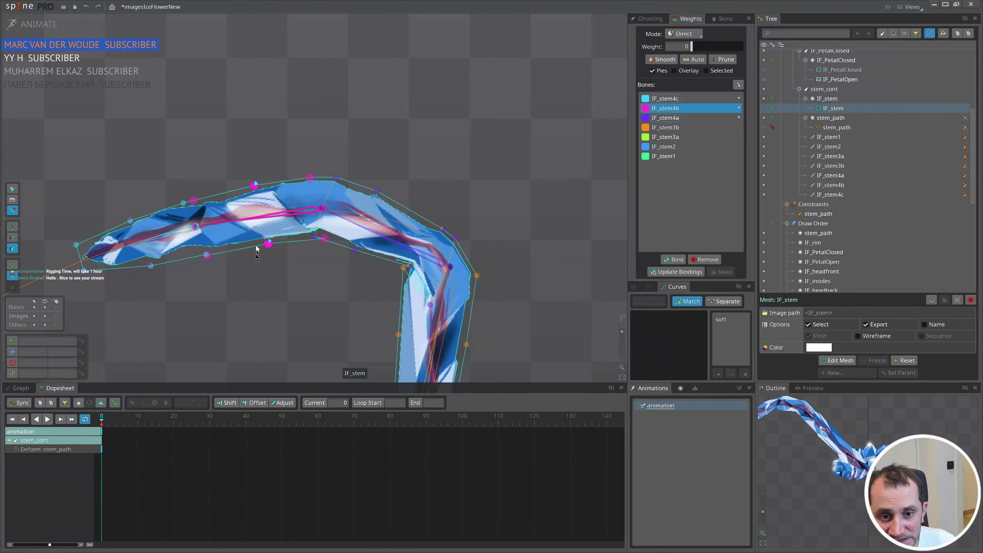
drag(291, 306, 298, 129)
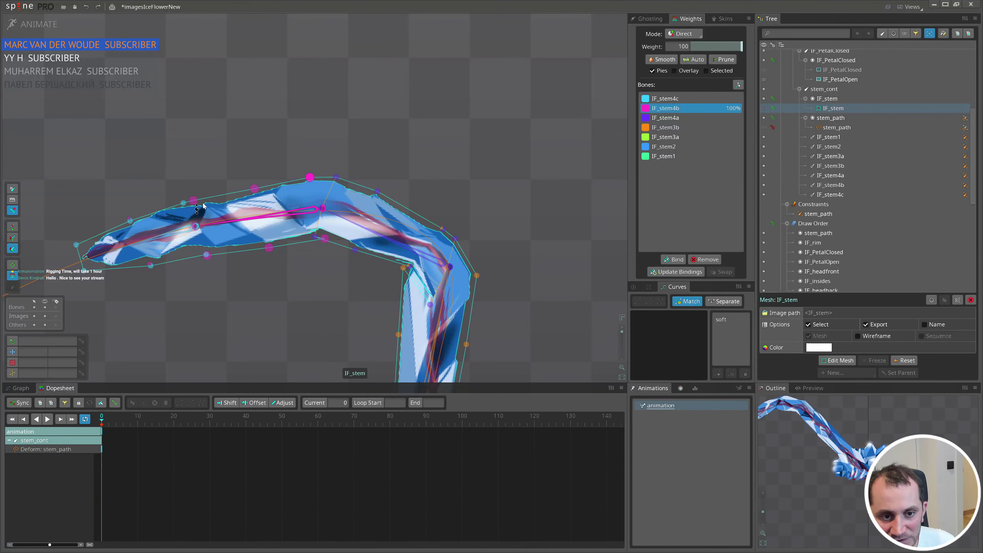
click(150, 265)
click(168, 235)
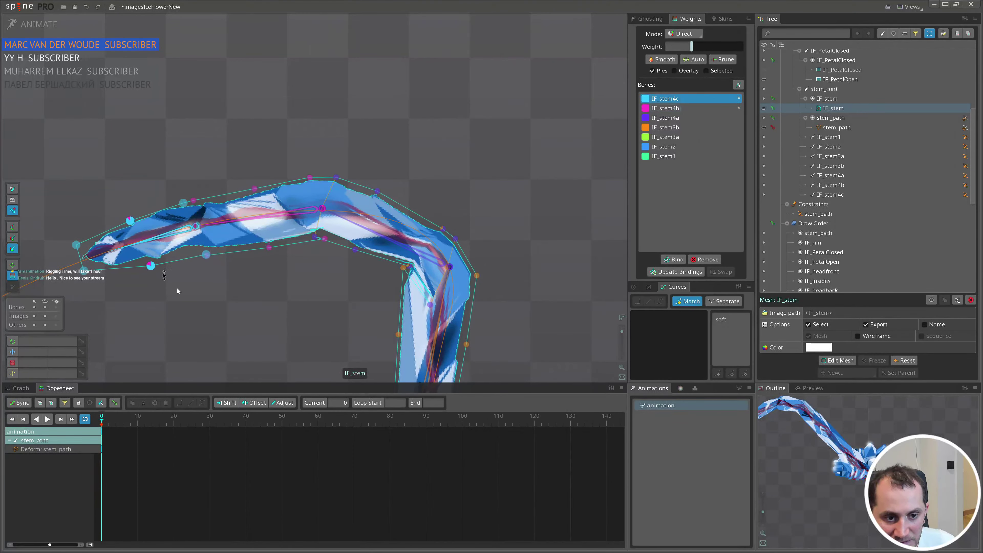
drag(214, 345, 182, 126)
- Set the blended outline vertices along IF_stem4a, including those at its bend with IF_stem3b, to 100% weight on IF_stem4a
drag(339, 317, 291, 245)
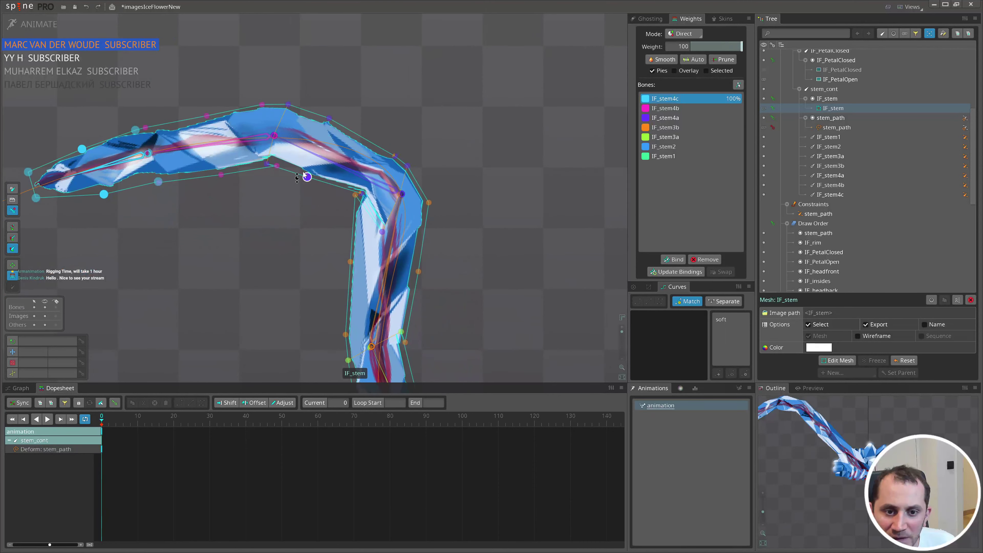
click(267, 164)
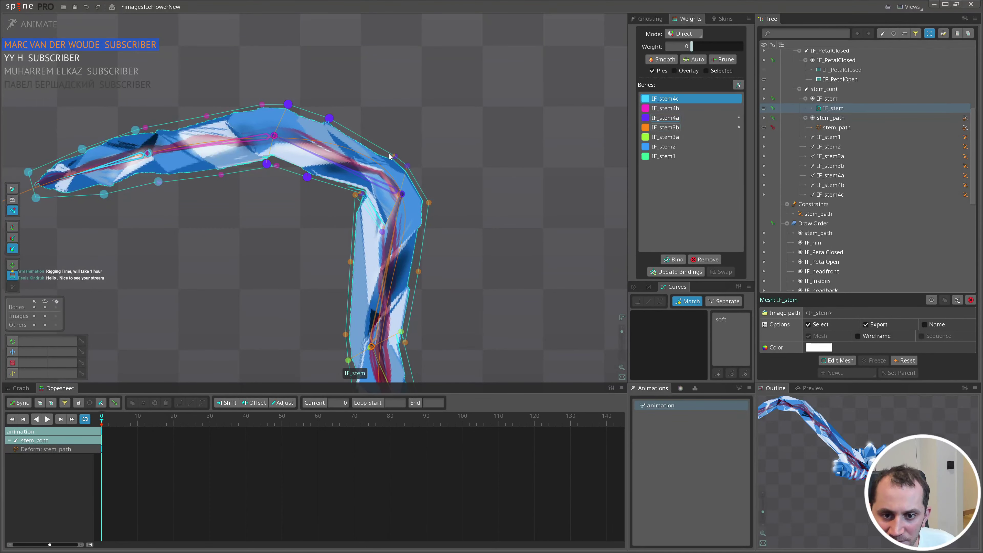
scroll(359, 192, up, 5)
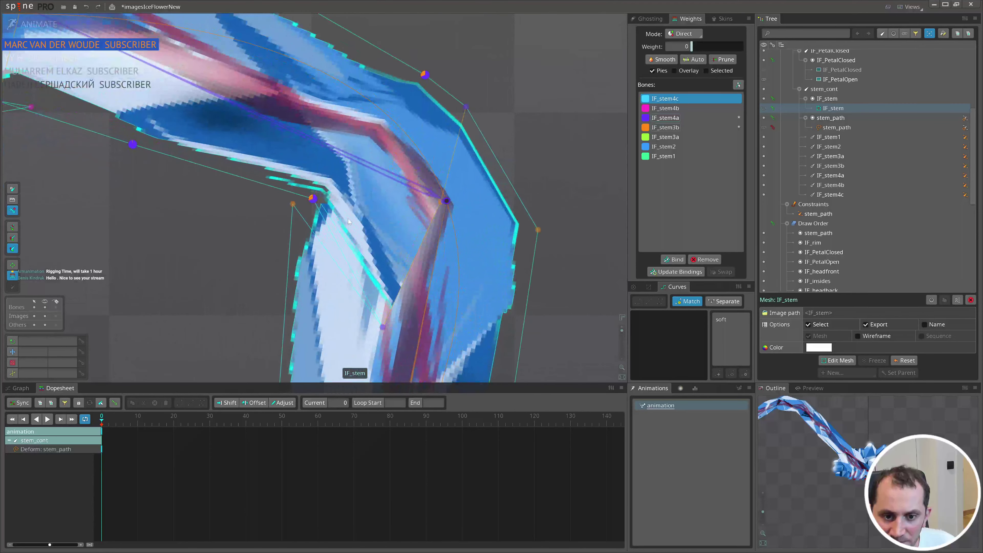
scroll(348, 221, down, 2)
click(370, 168)
drag(350, 184, 250, 118)
scroll(348, 259, down, 1)
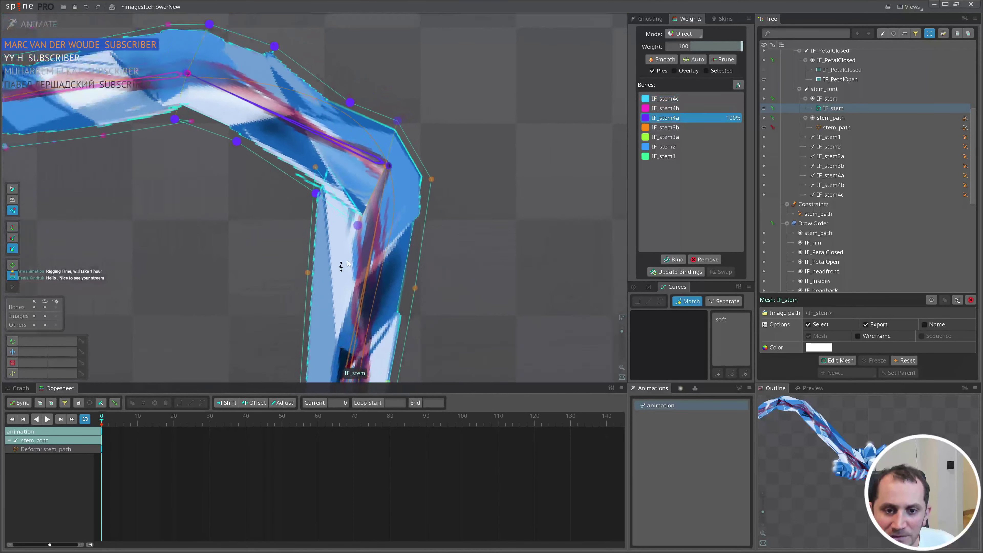
- Weight the selected outline vertices on the stem segment below the IF_stem4a bend fully to IF_stem3b
scroll(381, 155, down, 1)
drag(420, 244, 389, 196)
click(296, 118)
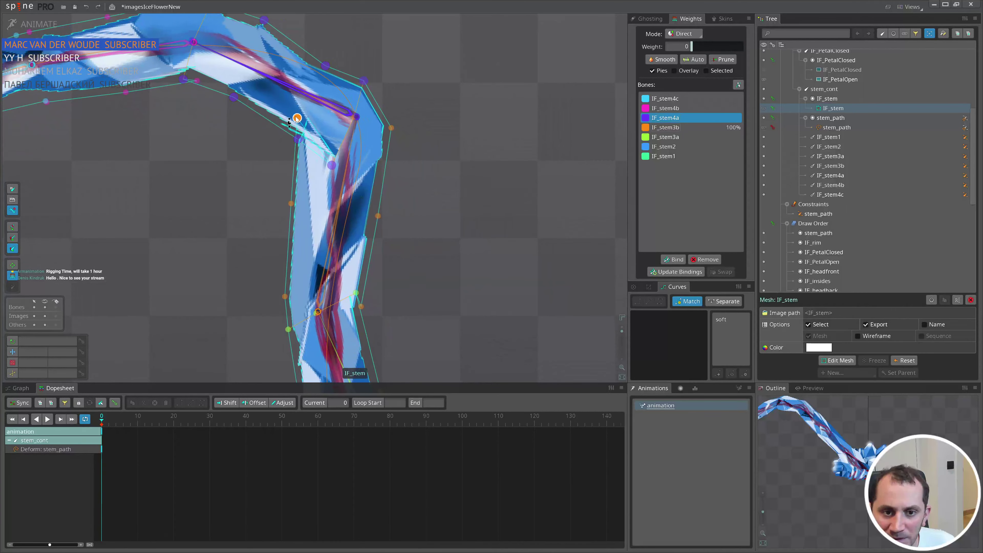
click(340, 226)
drag(403, 324, 389, 215)
scroll(389, 215, down, 1)
- Weight the selected outline vertices between the IF_stem3b joint and the lower bend fully to IF_stem3a
click(295, 216)
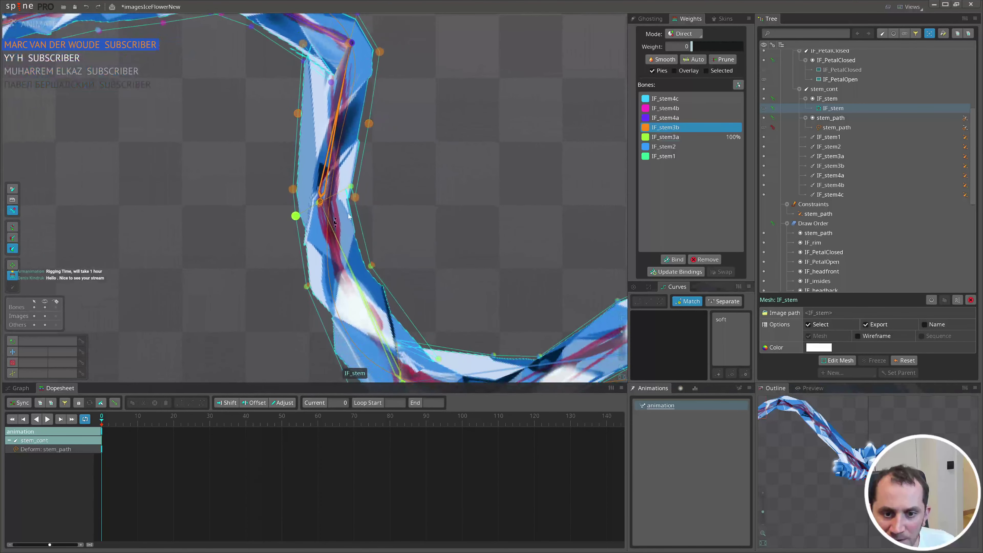
ctrl+click(307, 287)
drag(361, 308, 435, 130)
click(331, 230)
drag(426, 292, 393, 237)
- Set the blended outline vertices on both sides of the IF_stem2 segment to 100% weight on IF_stem2
click(349, 295)
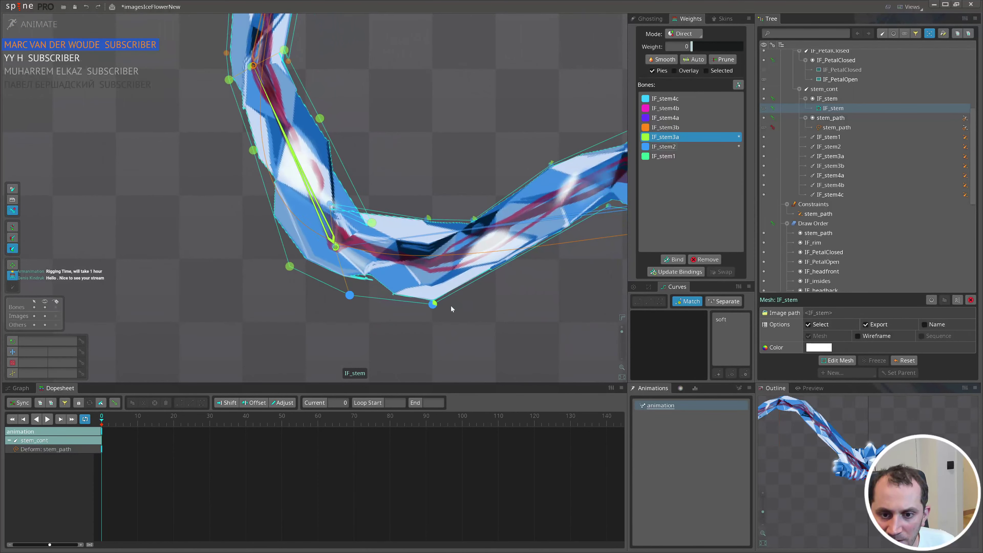
scroll(503, 254, up, 5)
scroll(339, 294, down, 8)
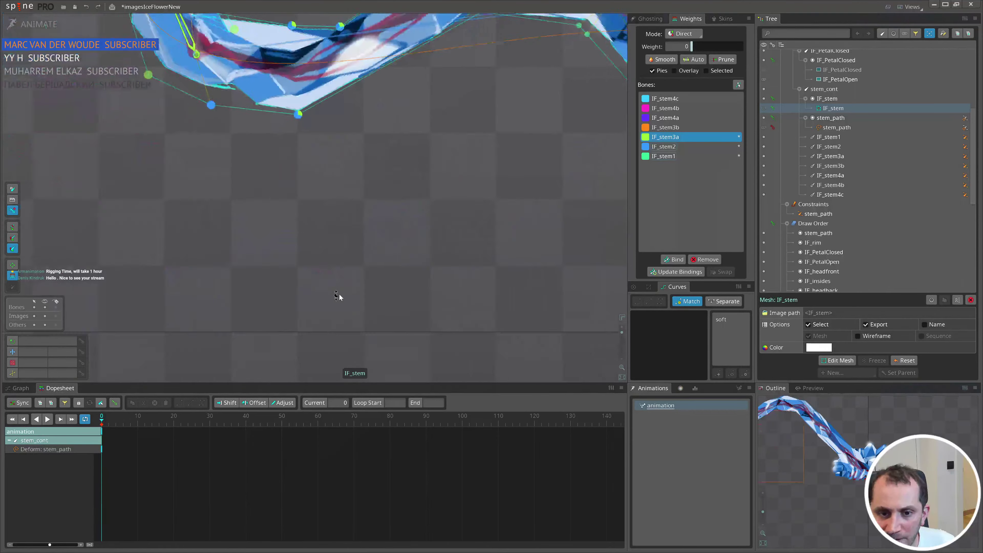
scroll(387, 250, up, 2)
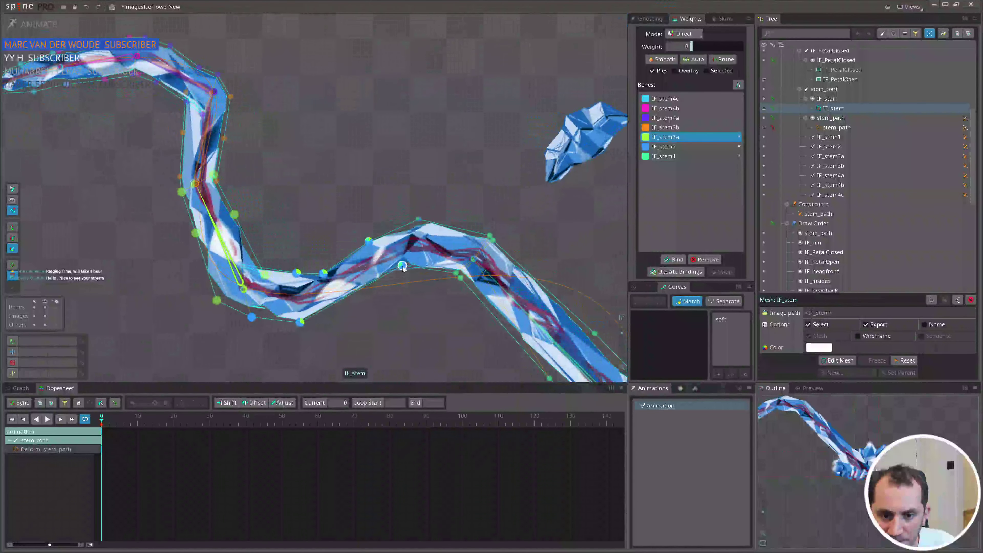
click(385, 290)
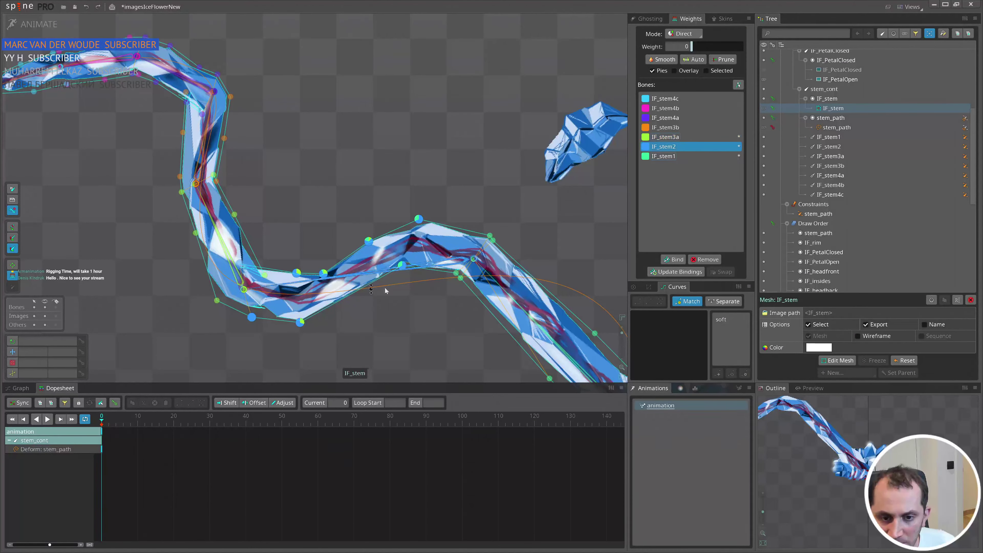
drag(449, 328, 438, 217)
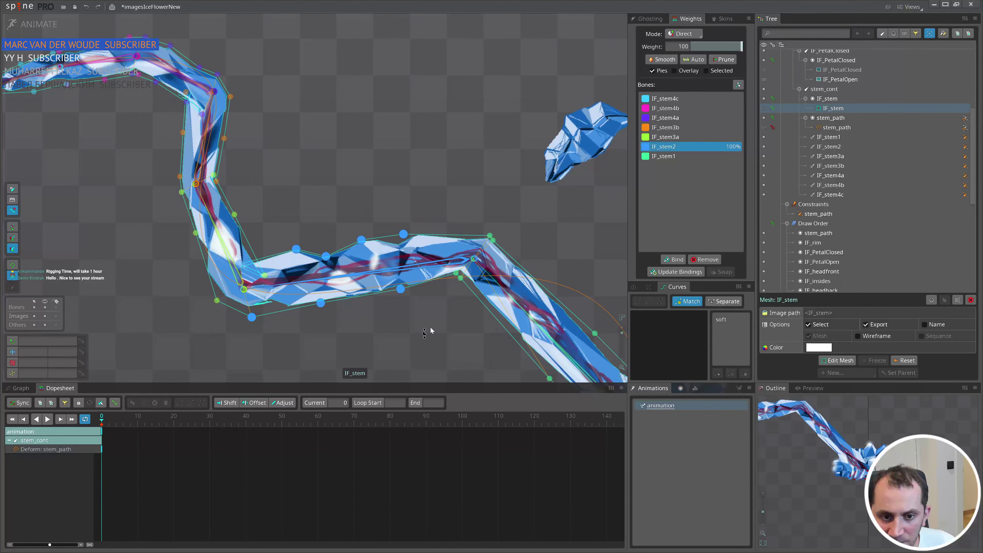
- Set the pair of outline vertices on the IF_stem2 side of the joint with IF_stem1 to 100% weight on IF_stem2
drag(484, 303, 407, 275)
drag(507, 301, 434, 257)
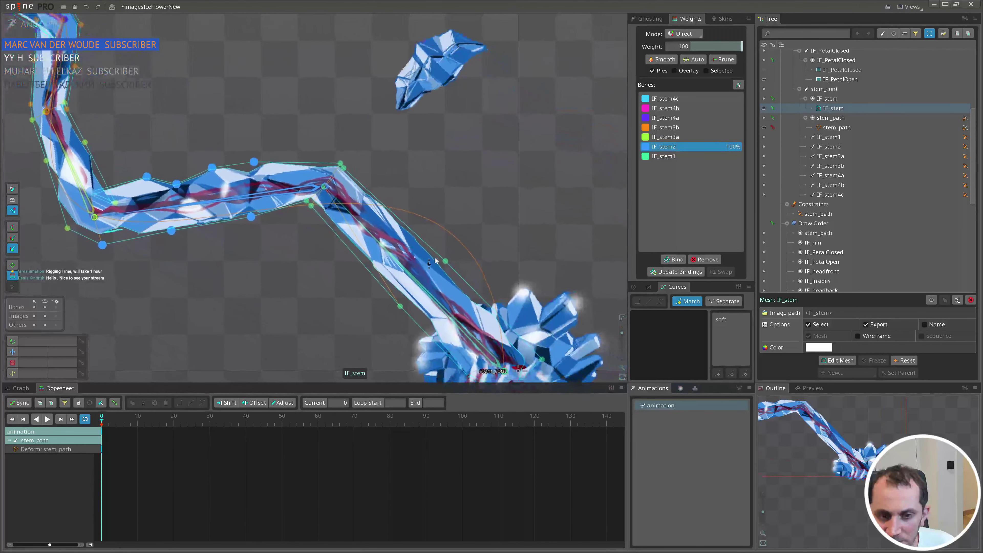
click(445, 260)
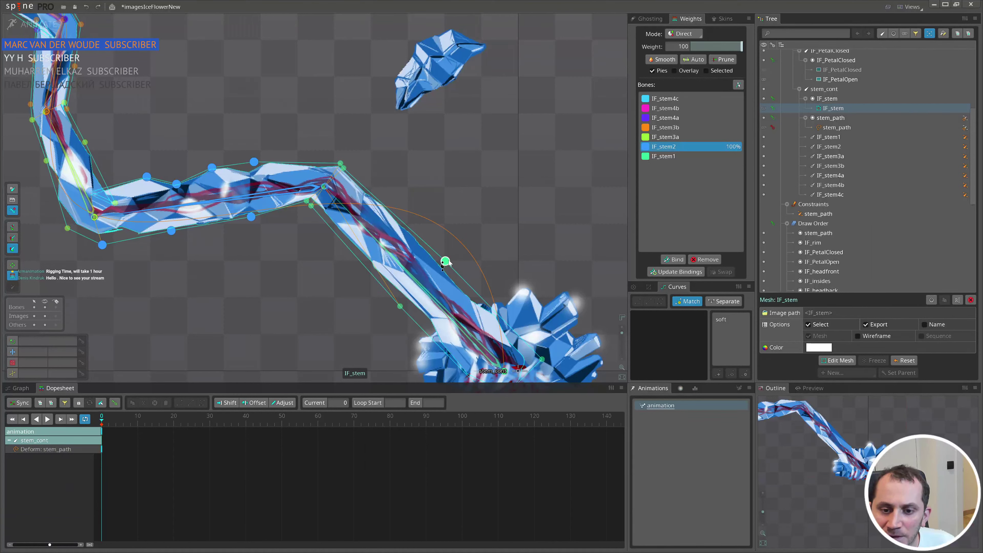
click(339, 163)
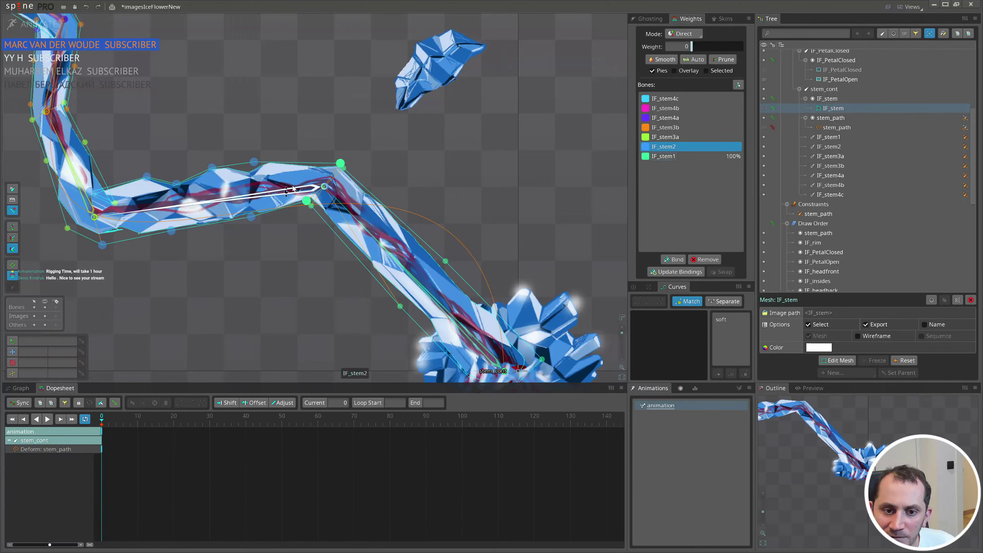
drag(311, 289, 301, 120)
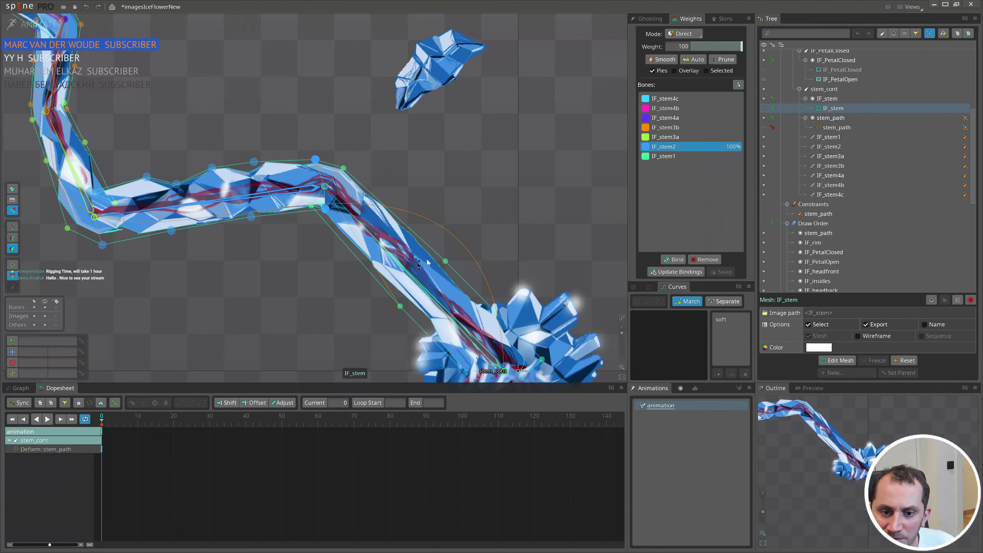
- Examine the reweighted stem from tip to root, both with its mesh vertices and in the outline view, and clear the selection
click(445, 266)
scroll(425, 271, down, 3)
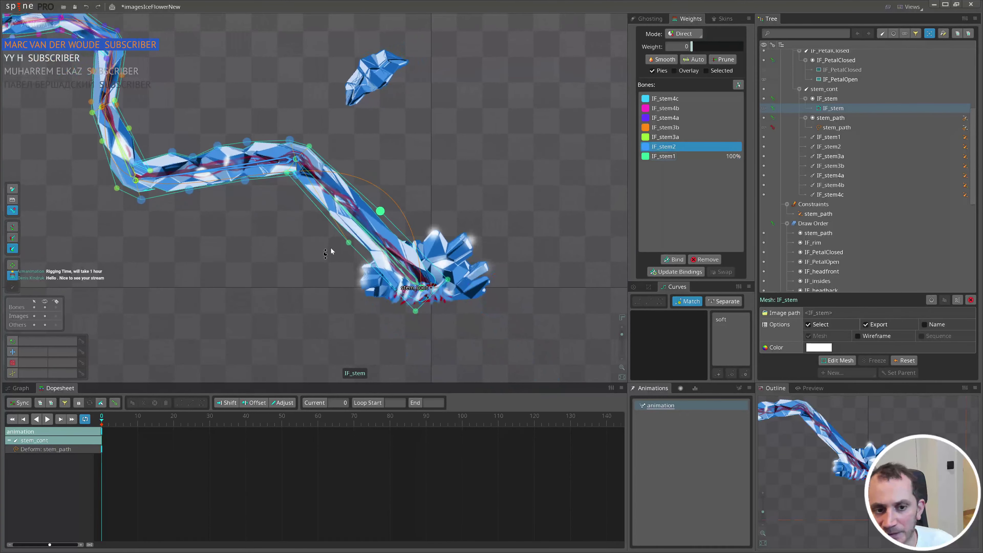
drag(247, 255, 361, 349)
scroll(840, 441, down, 5)
scroll(832, 433, up, 4)
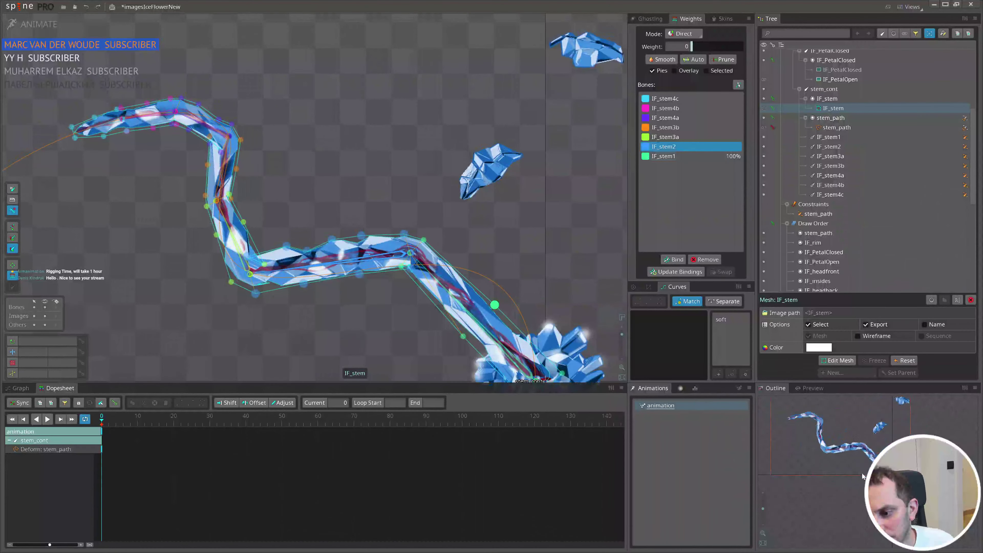
drag(817, 420, 848, 448)
scroll(844, 457, up, 2)
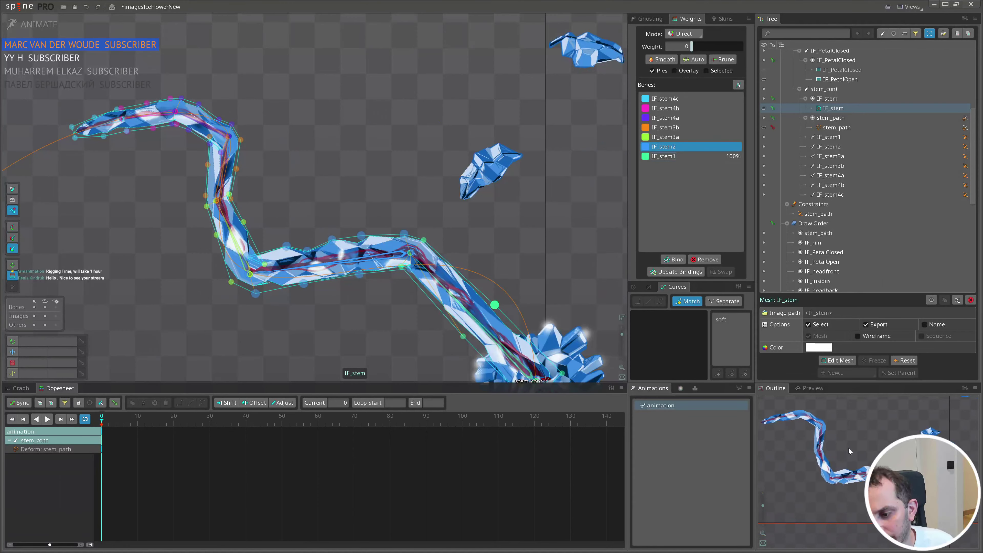
key(Escape)
drag(348, 301, 365, 300)
key(Escape)
scroll(368, 298, down, 3)
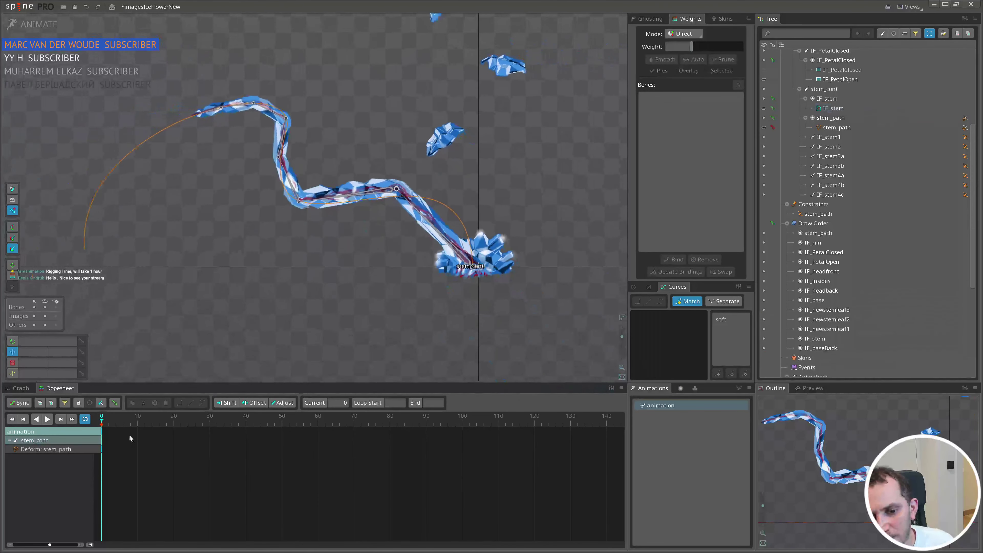
- Move the bent stem's deform key to frame 21, and key and copy stem_path's straight deform at frame 0
drag(102, 431, 178, 433)
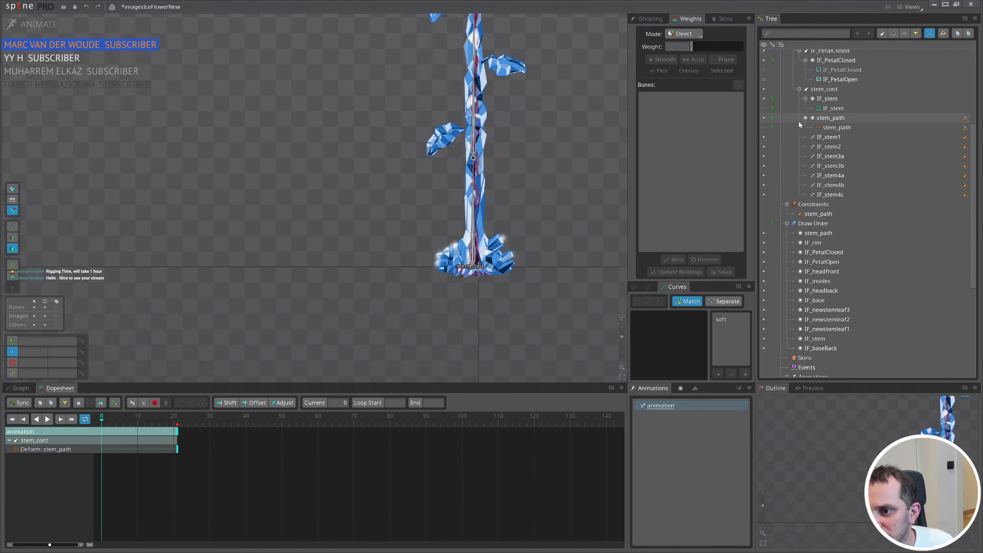
click(773, 128)
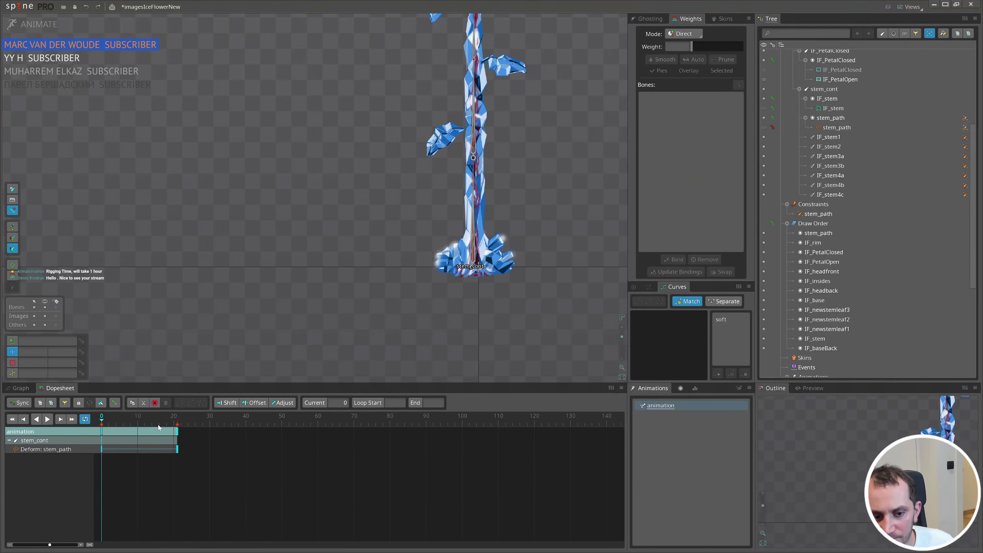
drag(138, 433, 100, 441)
key(ctrl+c)
- Arrange the stem_path deform keys at frames 0 and 10 with the bent pose at frame 0, deleting the key at frame 20
drag(186, 420, 94, 434)
click(151, 419)
key(ctrl+v)
double_click(174, 433)
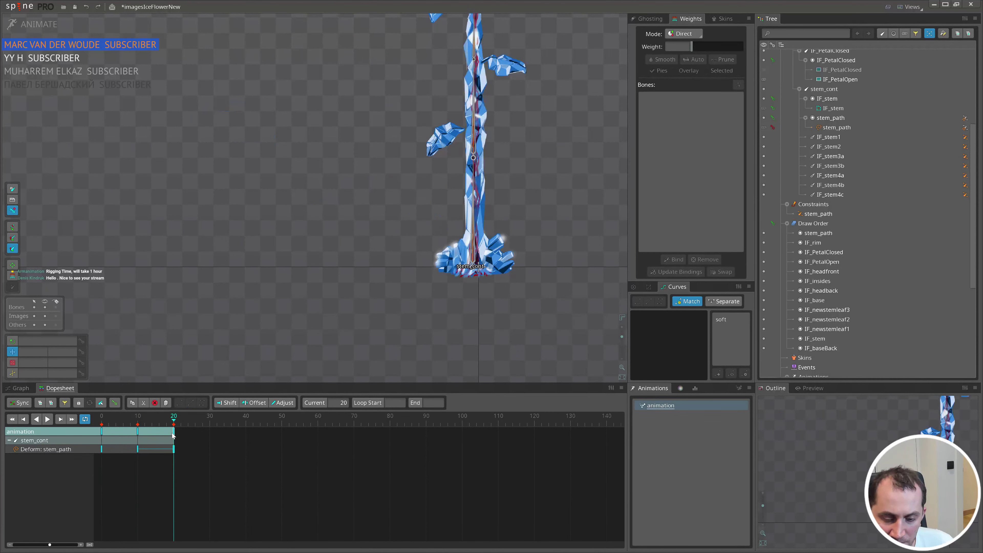
key(Delete)
double_click(102, 433)
- Select stem_path and lower its middle control point to bend the stem into a tall arch at frame 0
drag(227, 286, 254, 329)
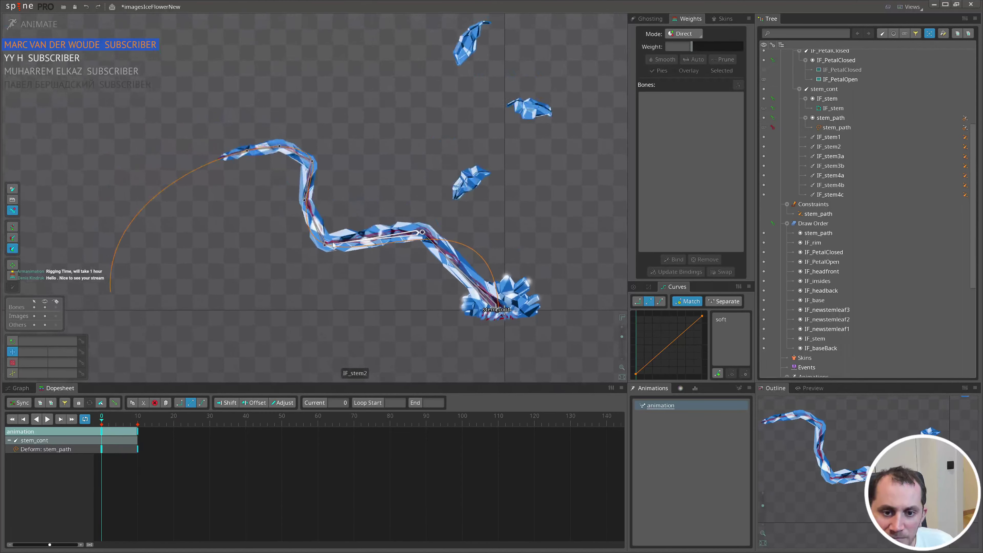
click(270, 161)
drag(331, 111, 260, 289)
drag(312, 173, 217, 290)
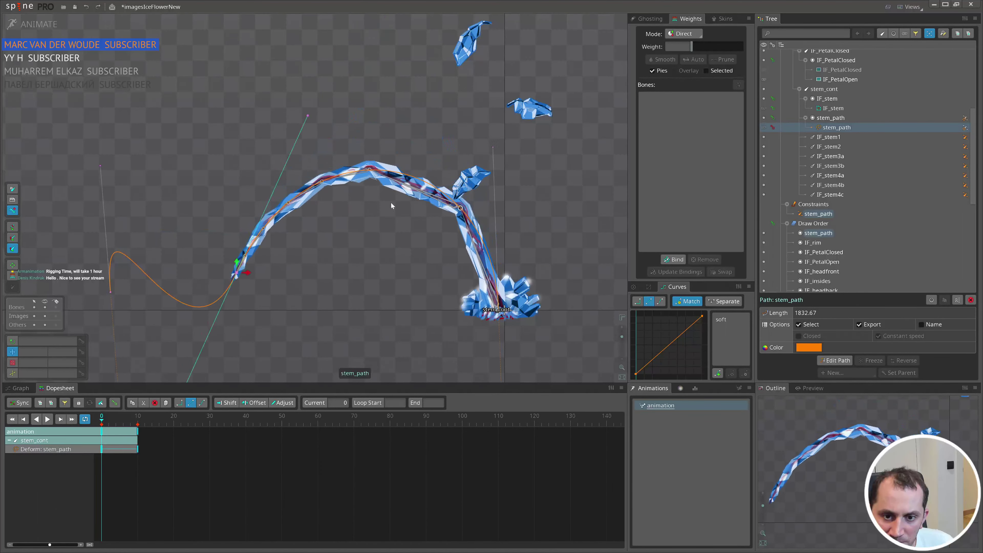
- Swing stem_path's root handle below the flower base and adjust the middle point's handle to bend the stem sharply near the root
drag(493, 148, 407, 359)
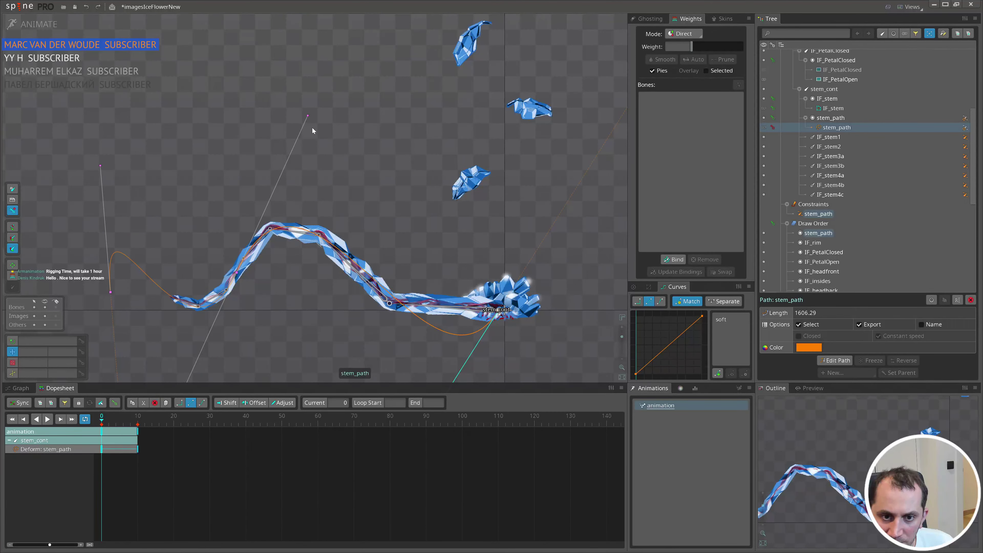
drag(308, 116, 312, 154)
drag(465, 346, 463, 261)
scroll(450, 320, down, 1)
drag(428, 332, 569, 400)
drag(341, 110, 332, 49)
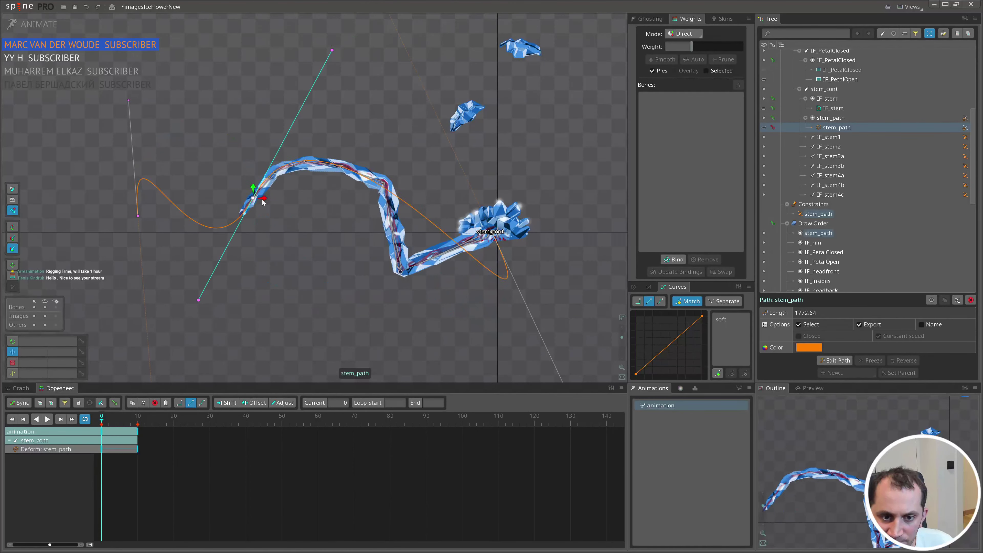
- Move stem_path's middle control point toward the base and raise its end point above the stem tip to curl the tip upward
drag(262, 201, 344, 216)
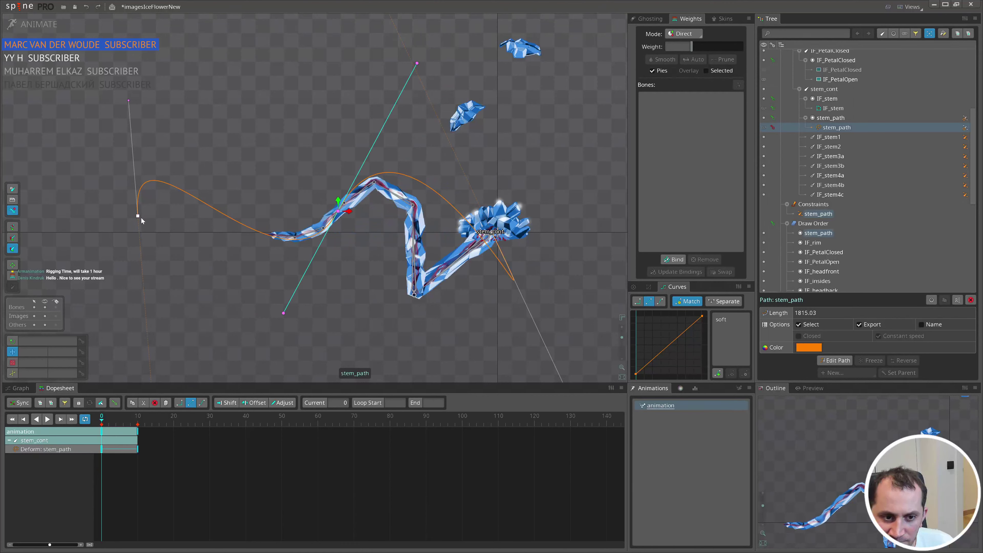
drag(141, 219, 323, 186)
drag(314, 70, 287, 224)
drag(324, 188, 315, 69)
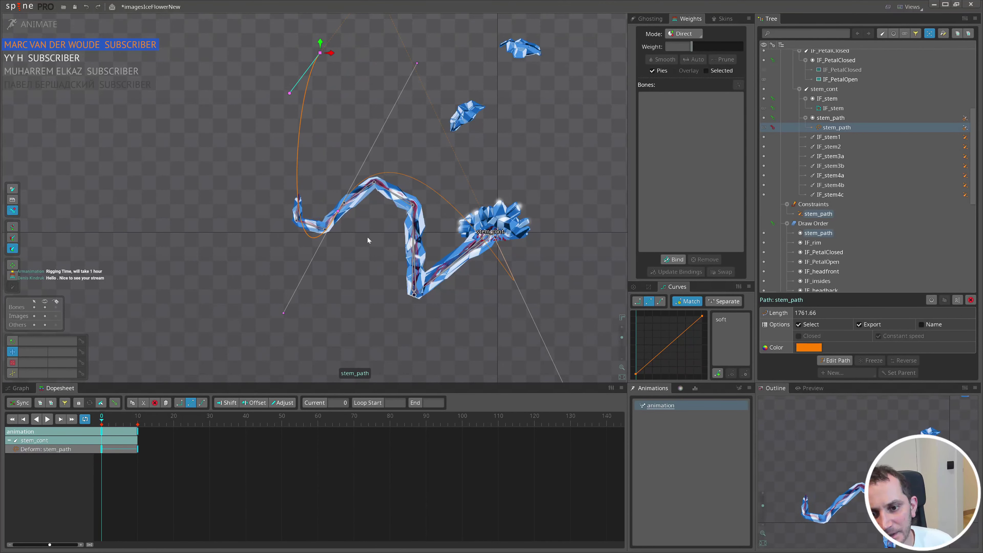
- Copy the stem_path deform key from frame 0 to frame 20 and play the animation
scroll(876, 516, down, 1)
drag(877, 516, 855, 441)
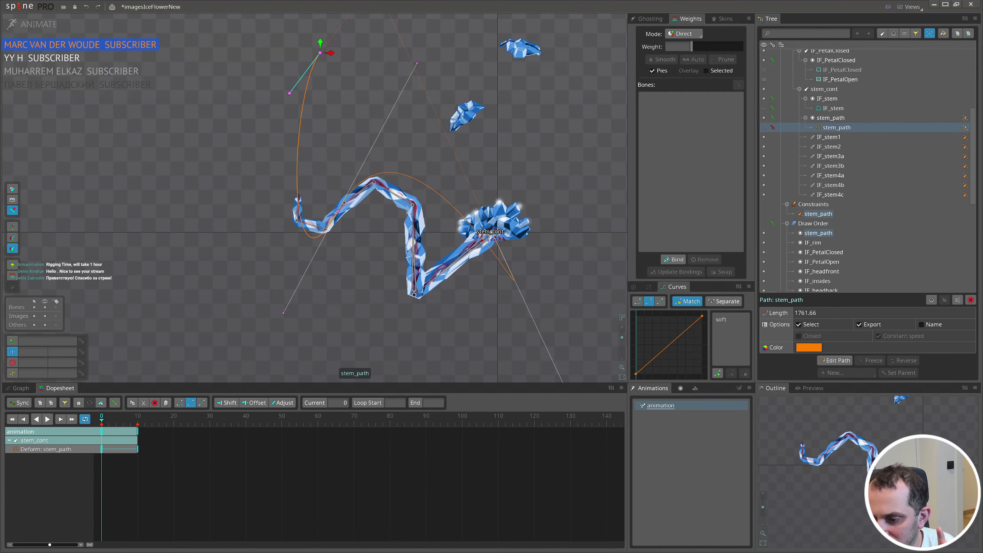
drag(111, 428, 102, 427)
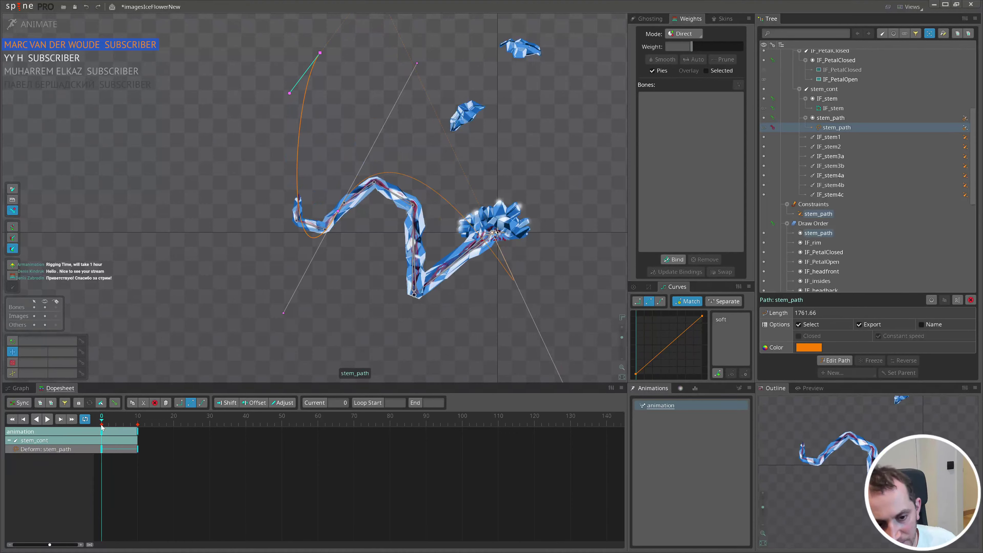
key(ctrl+c)
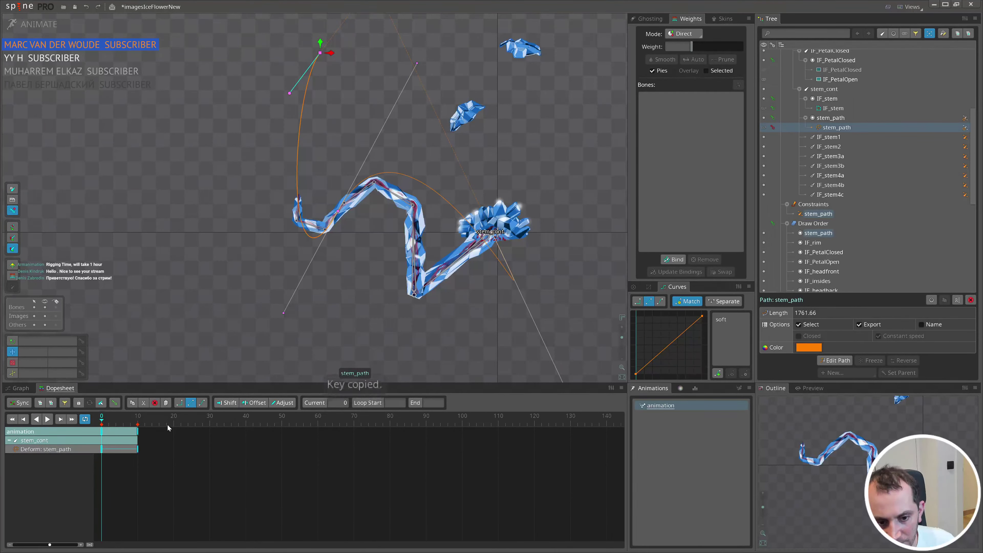
click(170, 424)
key(ctrl+v)
key(space)
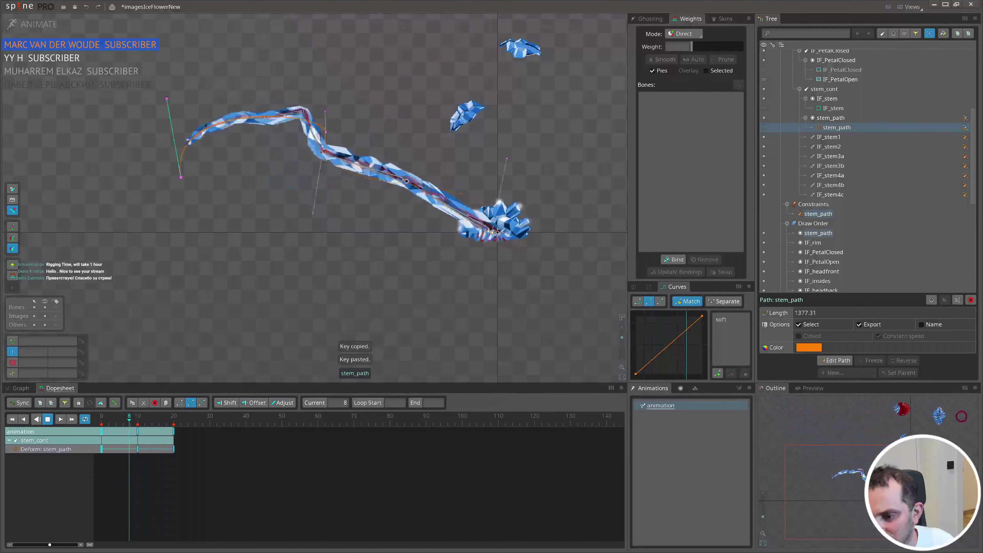
- Stretch the stem_path deform keys so they fall at frames 0, 35 and 70, and play the slower animation
key(space)
drag(121, 423, 109, 430)
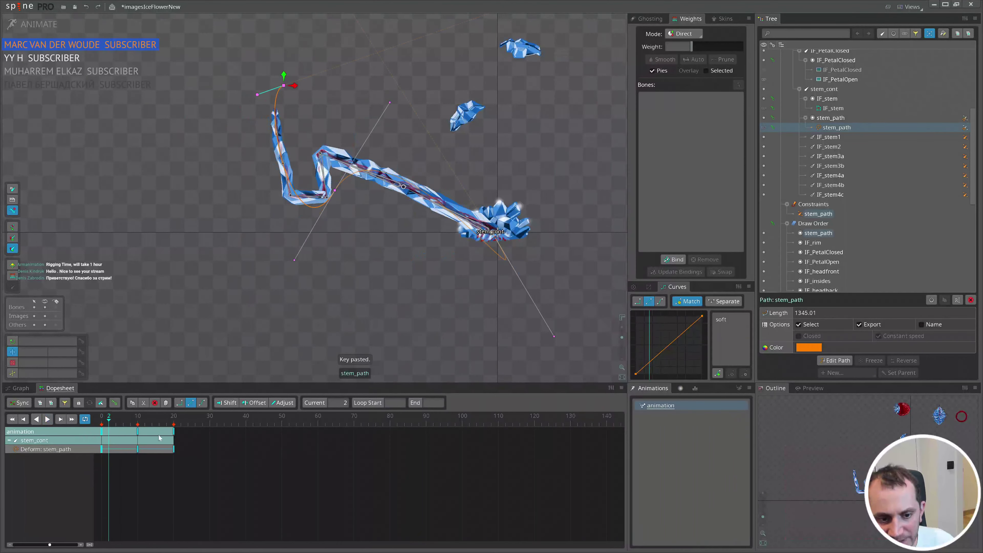
drag(217, 489, 79, 417)
drag(216, 446, 501, 453)
key(space)
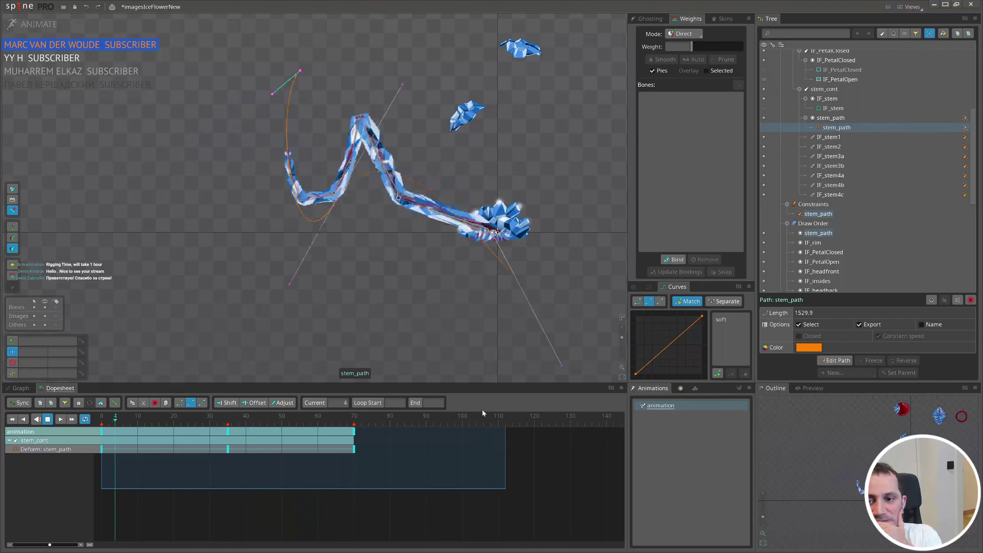
click(233, 465)
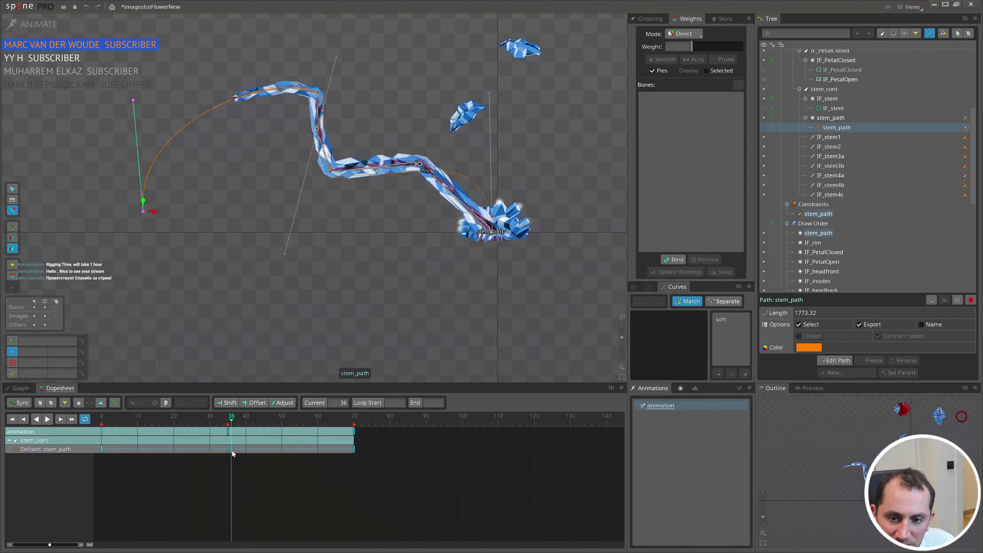
- Swing stem_path's root handle to the lower left of the flower base at frame 0, copy that key to frame 70 and preview it
drag(219, 436, 52, 430)
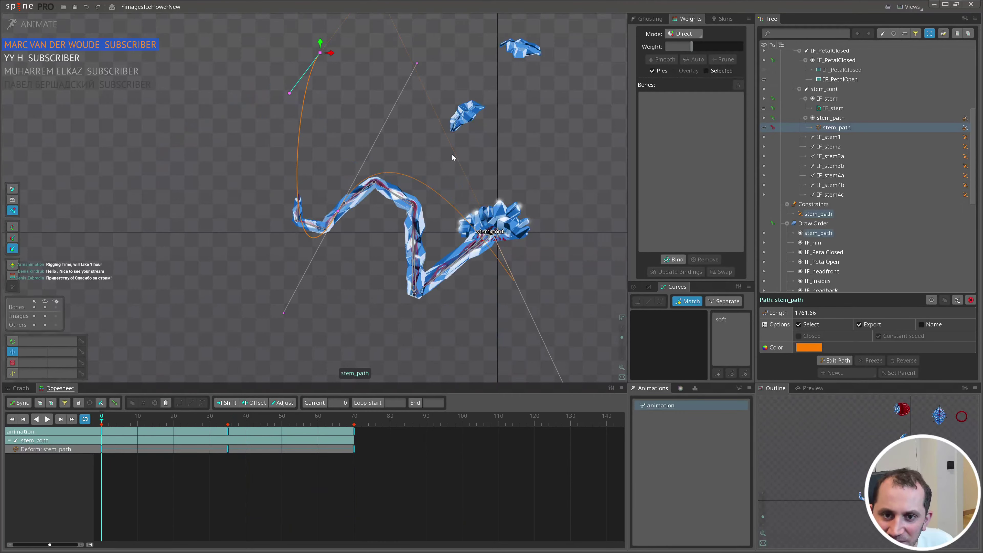
scroll(453, 155, down, 2)
drag(482, 346, 344, 280)
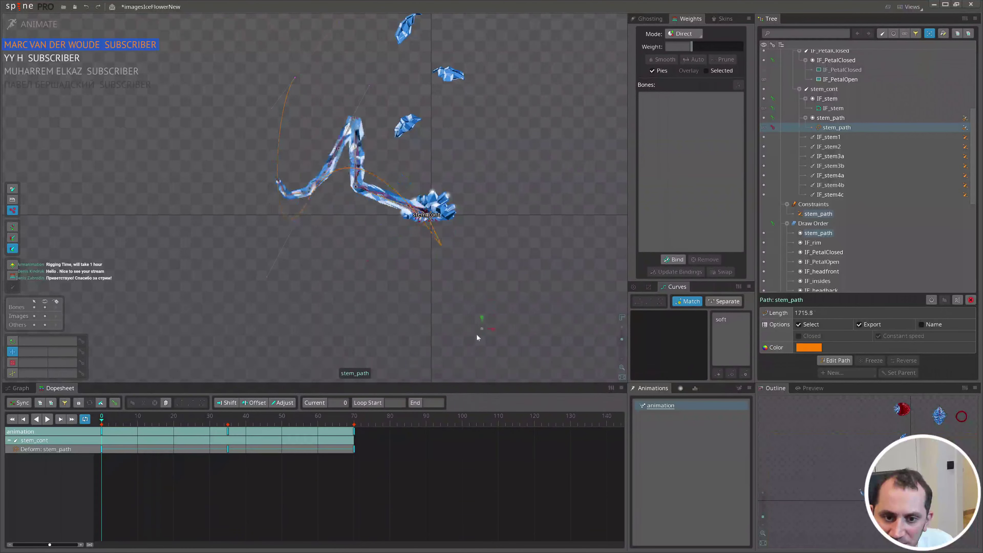
drag(477, 337, 365, 347)
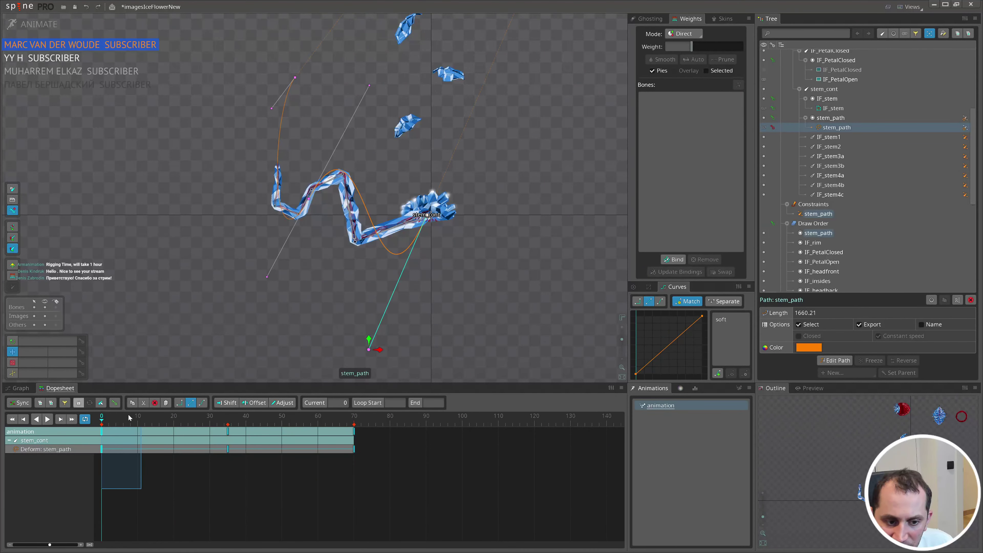
key(ctrl+v)
key(space)
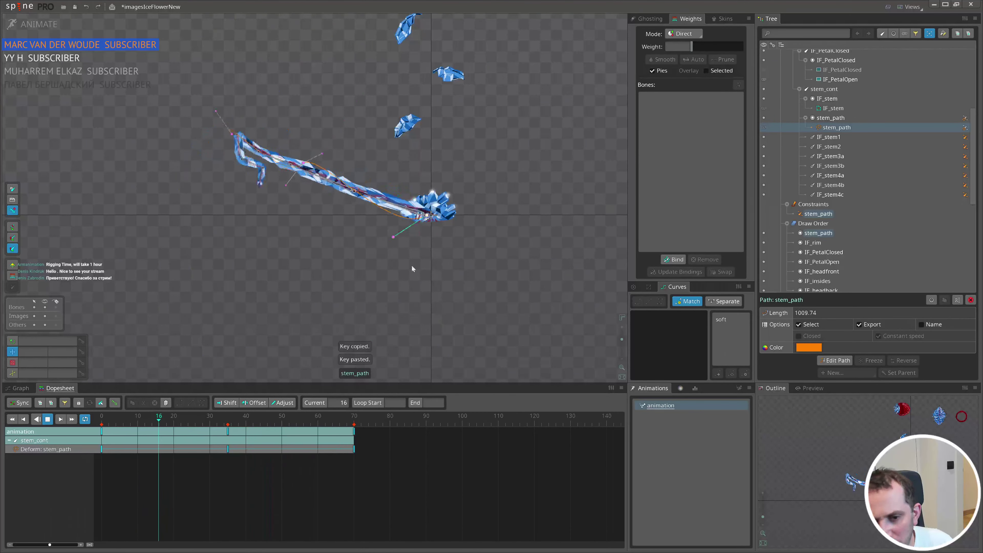
key(space)
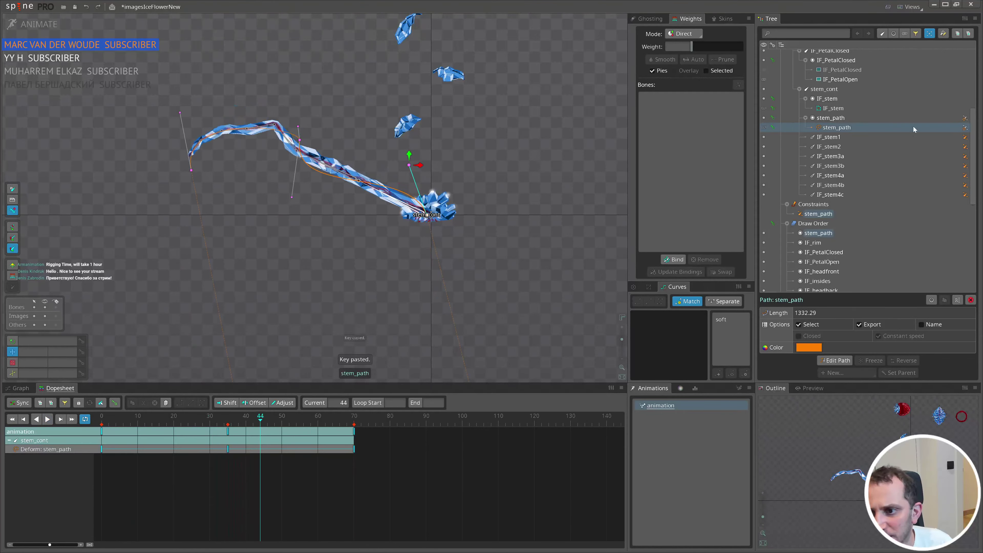
- Select all IF_stem vertices in setup mode, then auto-calculate and smooth their bone weights
click(844, 108)
click(62, 28)
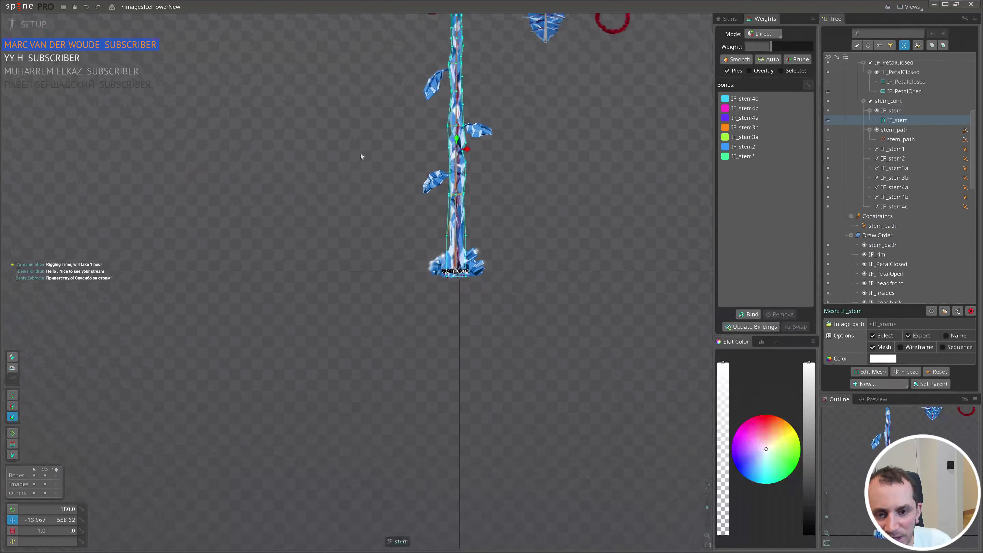
key(g)
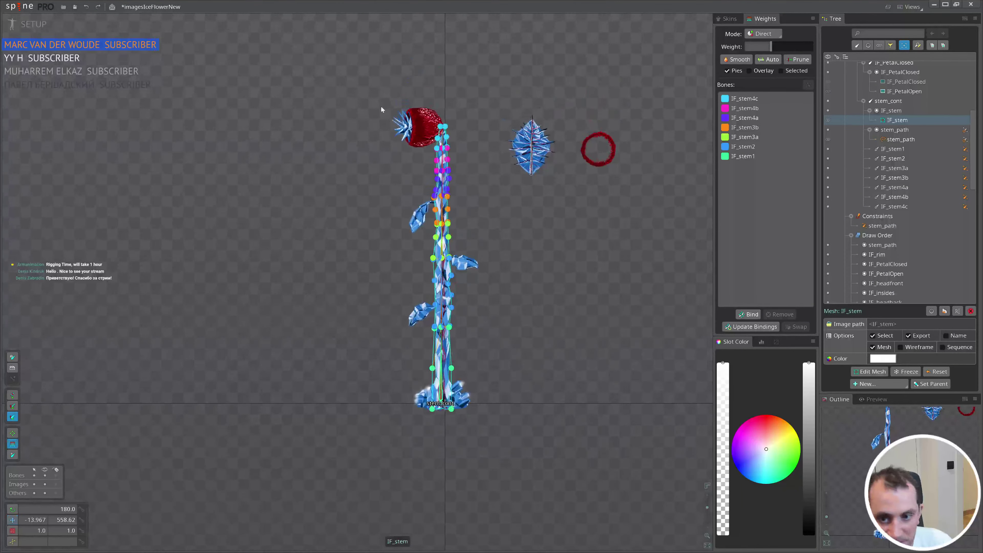
drag(377, 105, 606, 468)
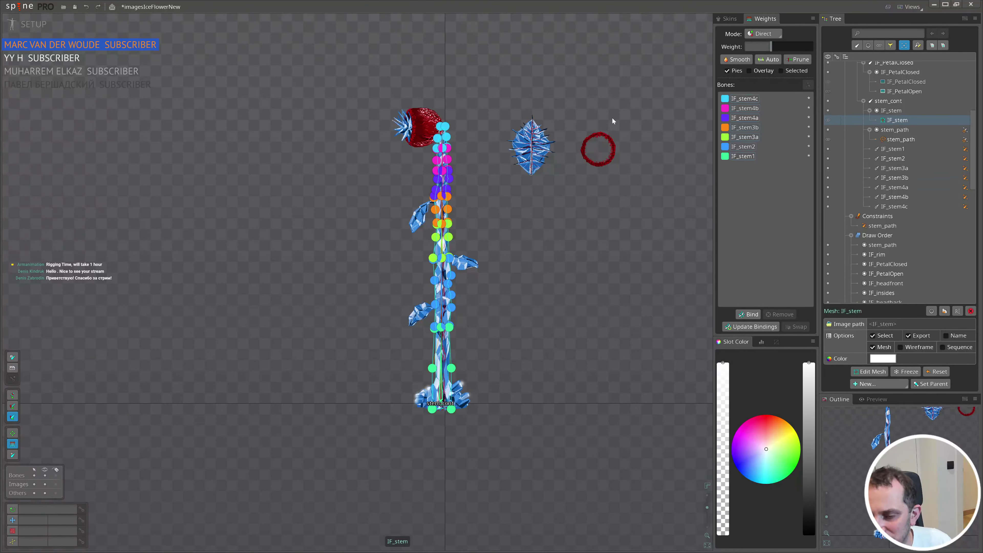
click(764, 63)
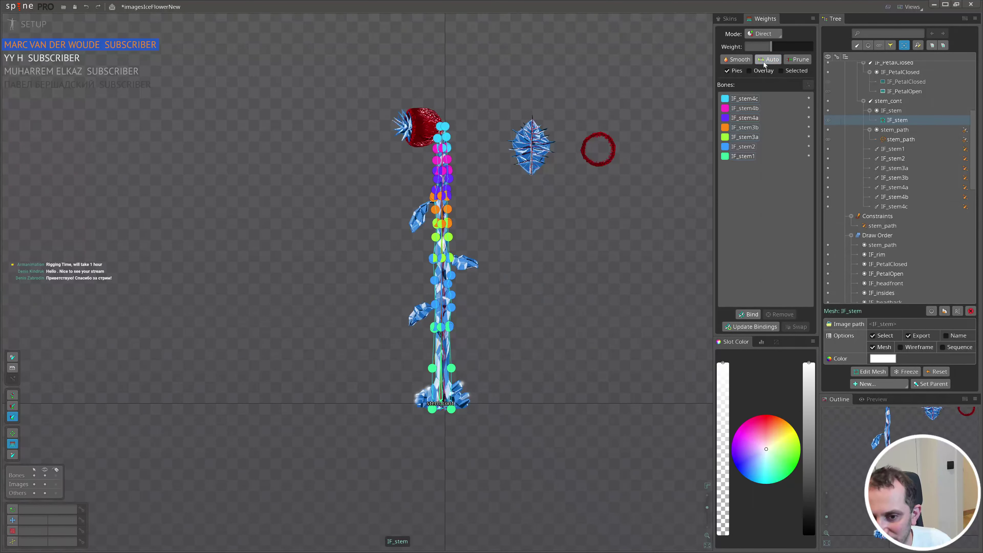
click(740, 62)
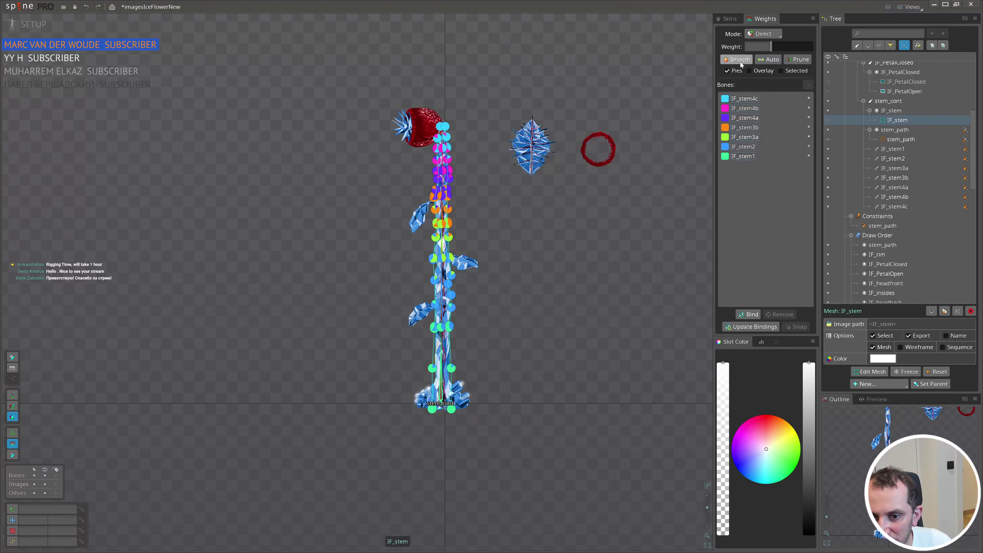
- Return to animate mode and examine the stem's bends by playing and scrubbing through the keyed poses
click(33, 24)
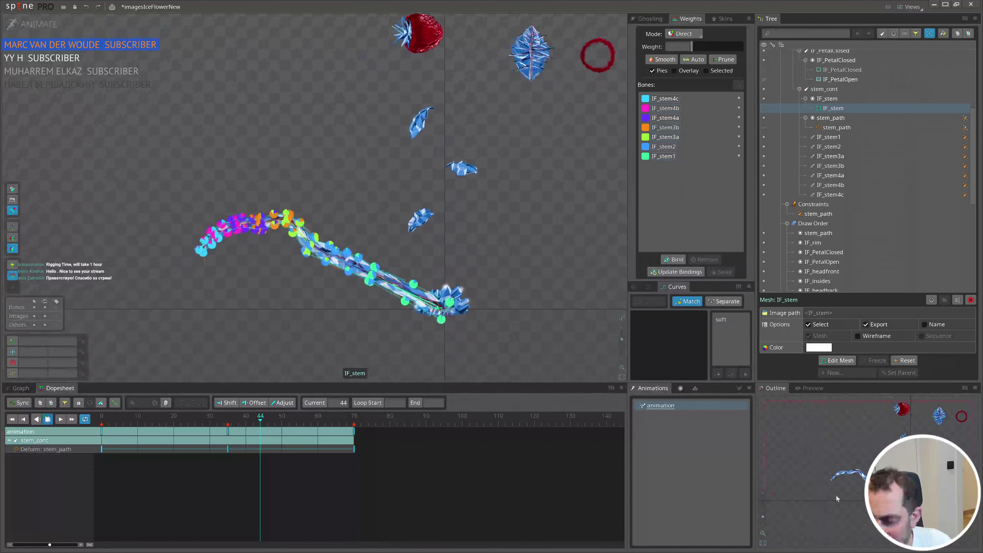
key(space)
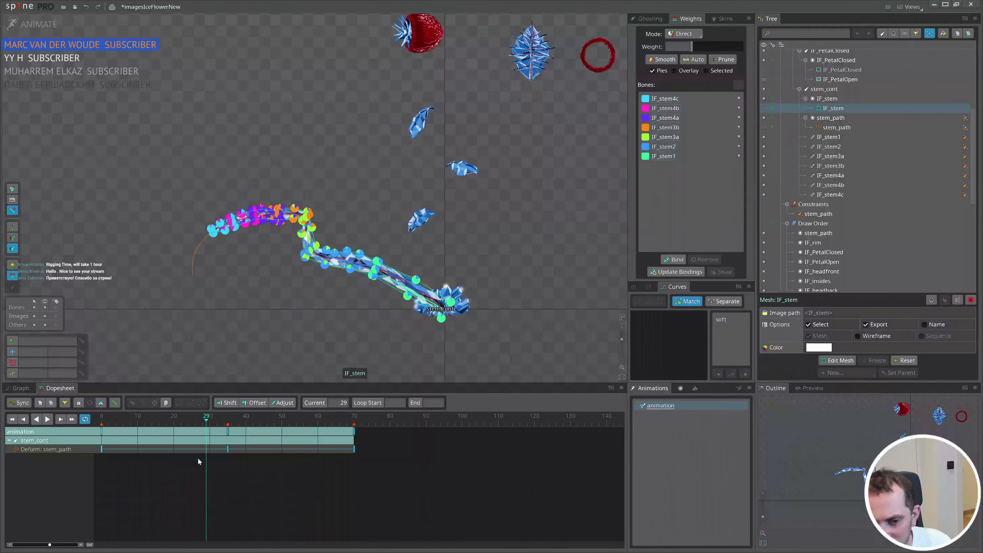
drag(198, 461, 152, 440)
scroll(221, 196, up, 5)
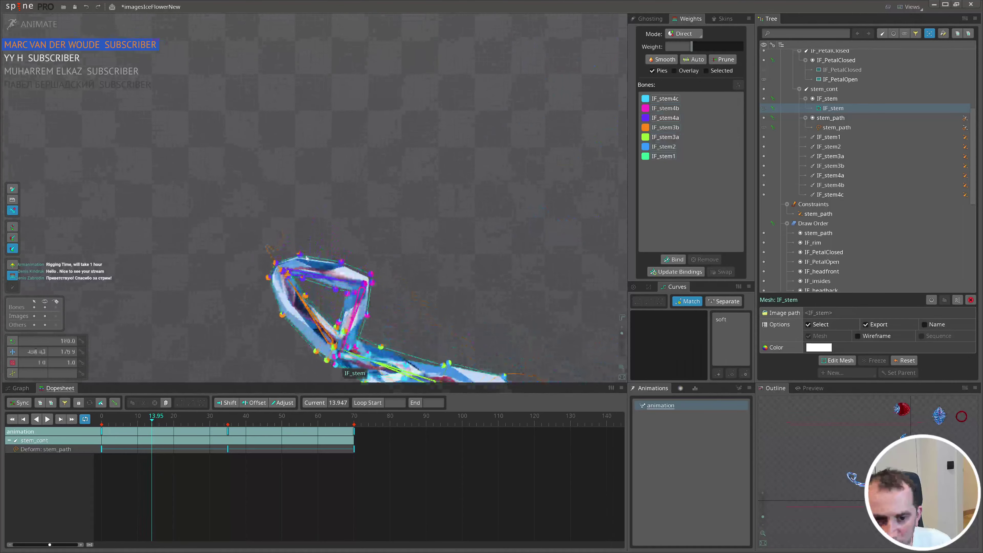
click(404, 306)
drag(121, 427, 349, 443)
key(space)
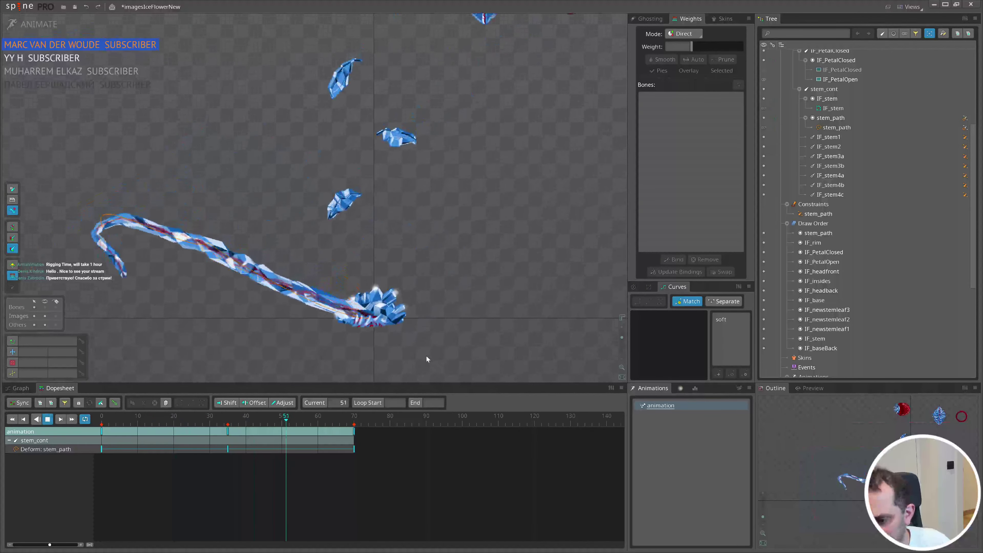
key(space)
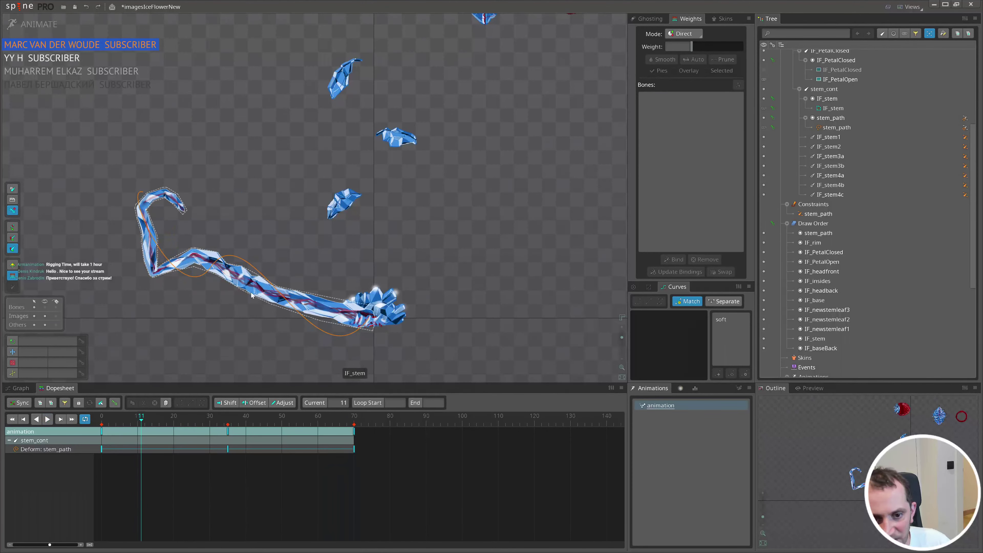
- Select IF_stem at frame 11, compare the lower bend with and without its last weight change, and leave that change undone
click(252, 308)
scroll(252, 308, up, 5)
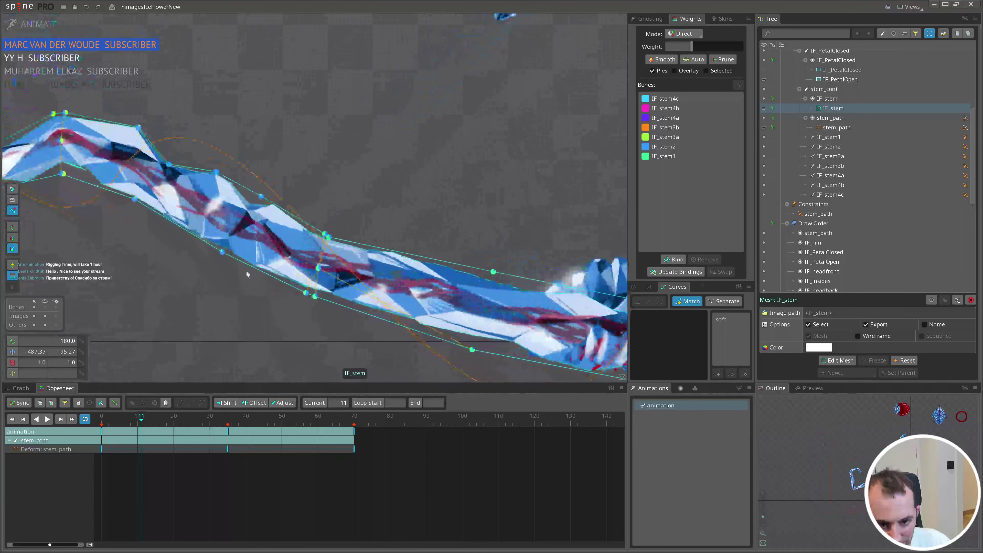
key(ctrl+z)
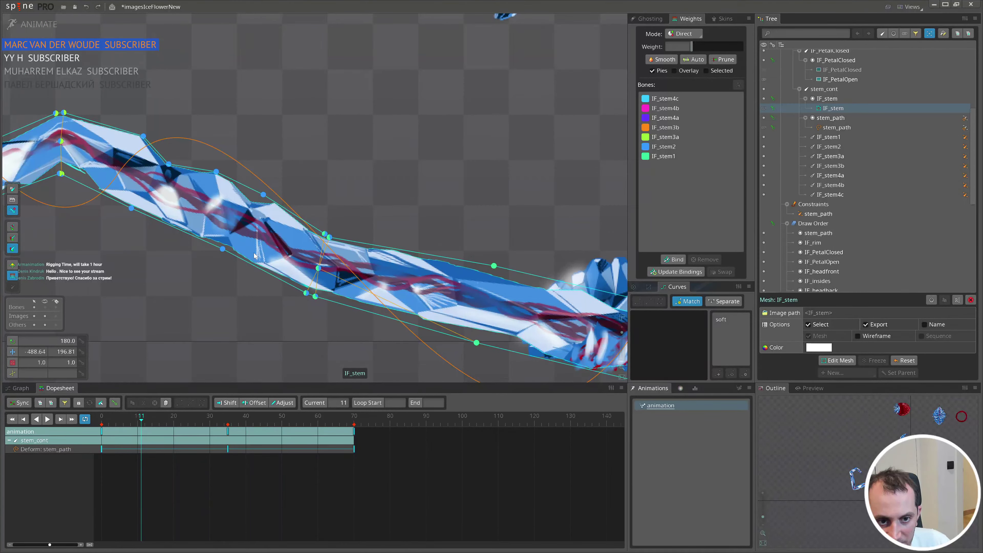
key(ctrl+y)
key(ctrl+z)
- Play the looping animation and examine how the whole stem deforms between the keyed poses
drag(226, 286, 310, 317)
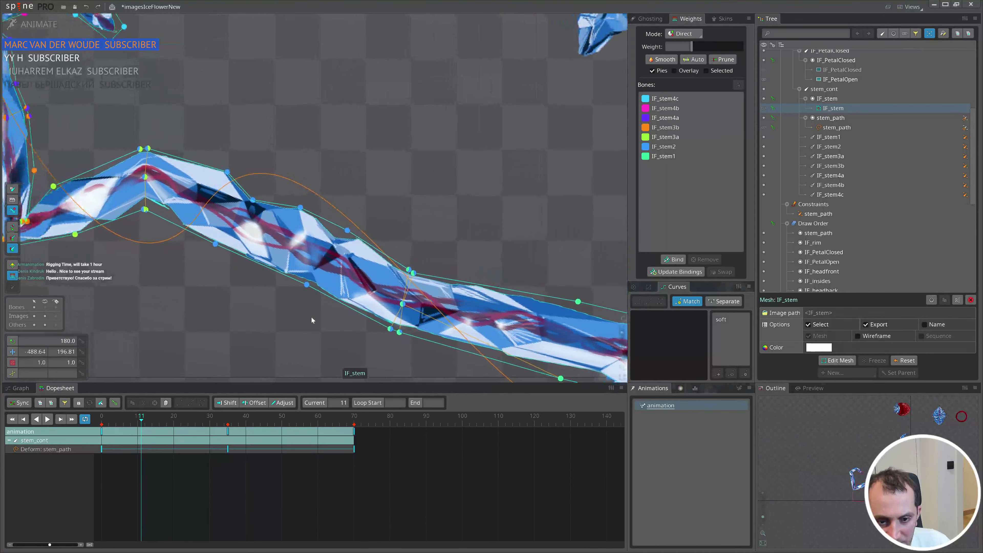
scroll(330, 314, down, 1)
scroll(330, 313, down, 5)
drag(433, 252, 439, 305)
key(d)
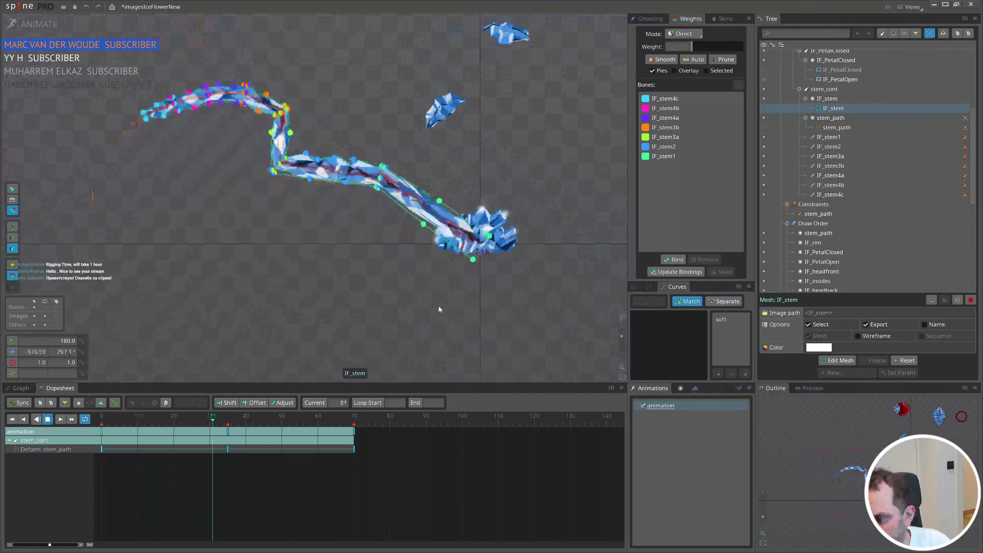
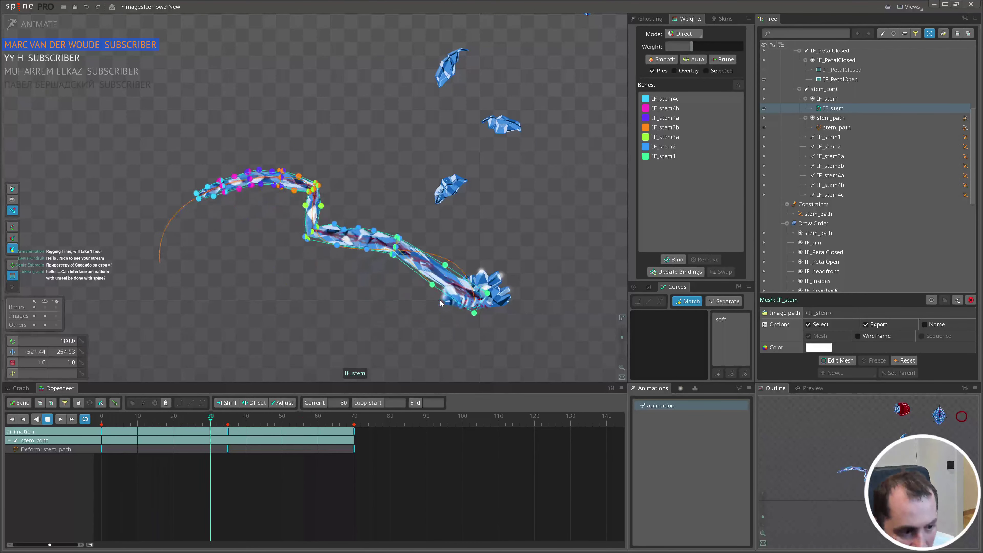
scroll(563, 259, down, 1)
drag(452, 242, 380, 270)
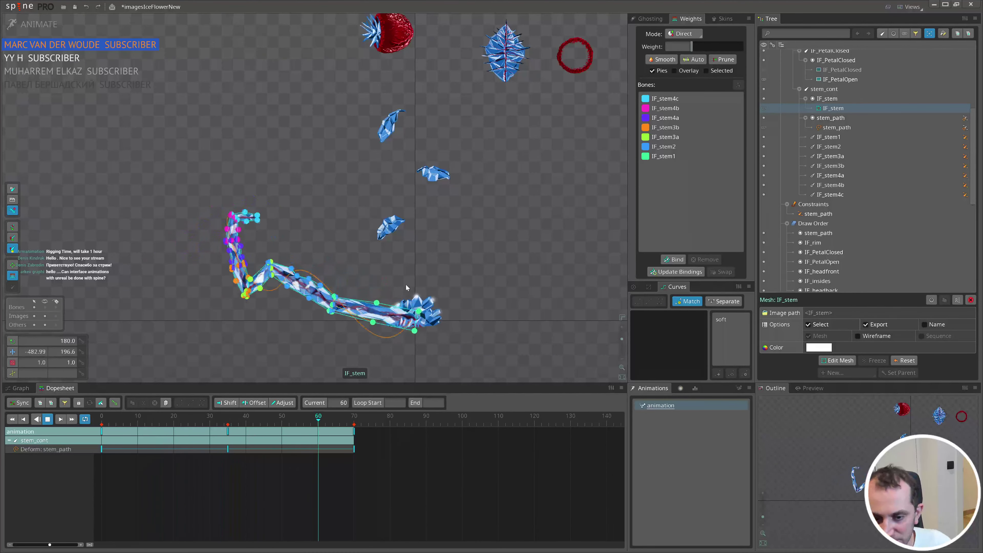
scroll(405, 284, down, 2)
drag(406, 284, 408, 319)
scroll(394, 283, down, 2)
scroll(446, 239, up, 1)
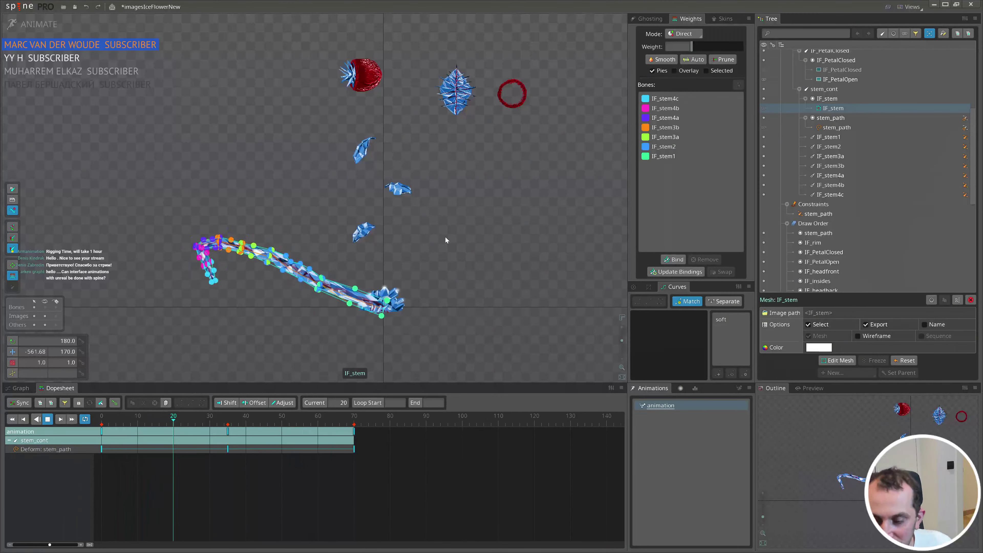
- Return to setup mode, select the IF_newstemleaf2 leaf image on the stem and save the project
key(Tab)
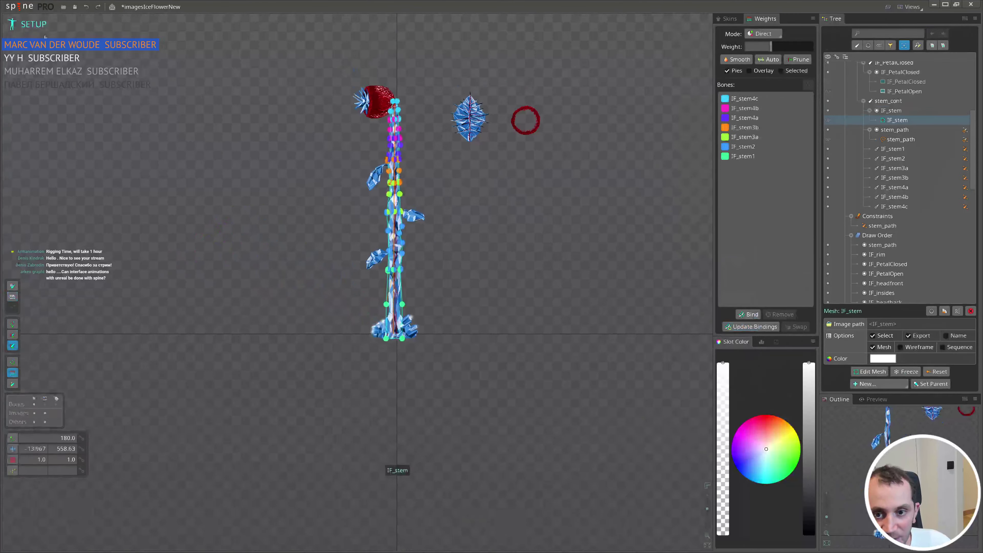
scroll(422, 244, up, 6)
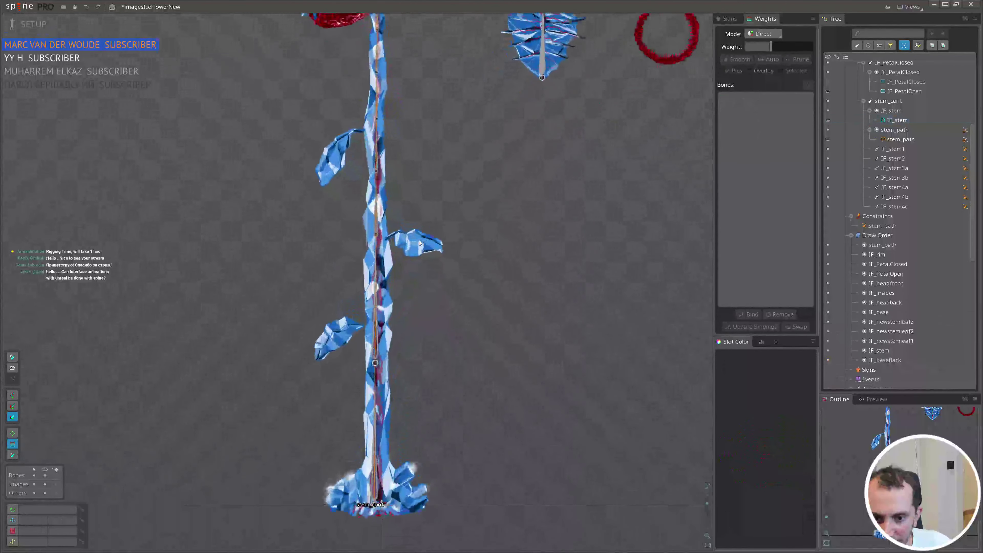
click(431, 258)
click(431, 258)
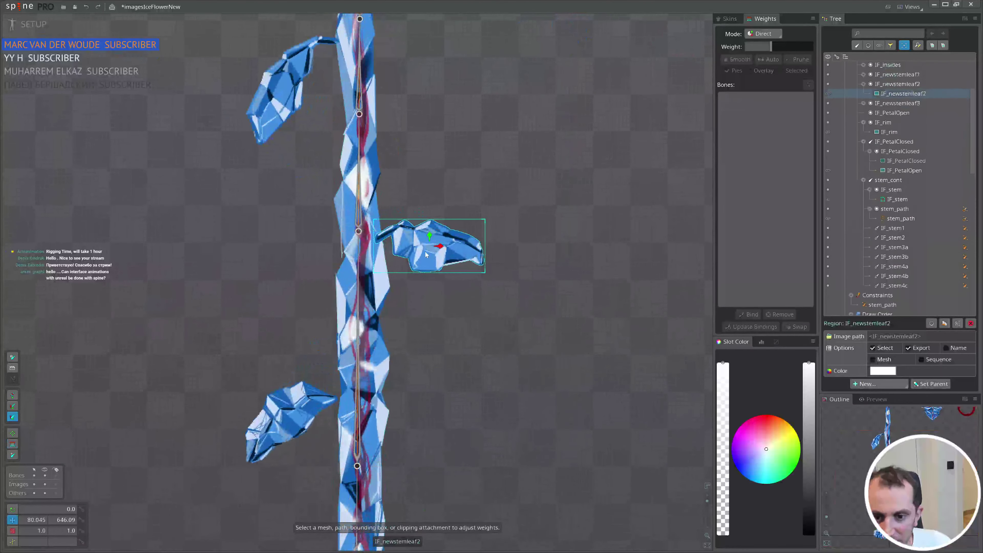
scroll(329, 271, down, 3)
key(ctrl+s)
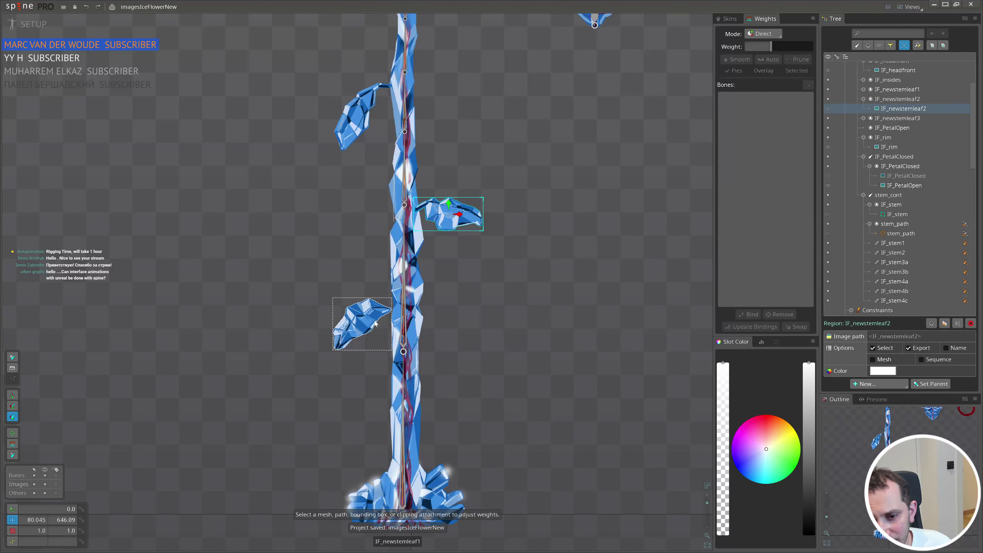
- Create a bone about 156 long through the IF_newstemleaf1 leaf, from stem to tip, as a child of IF_stem2
click(890, 99)
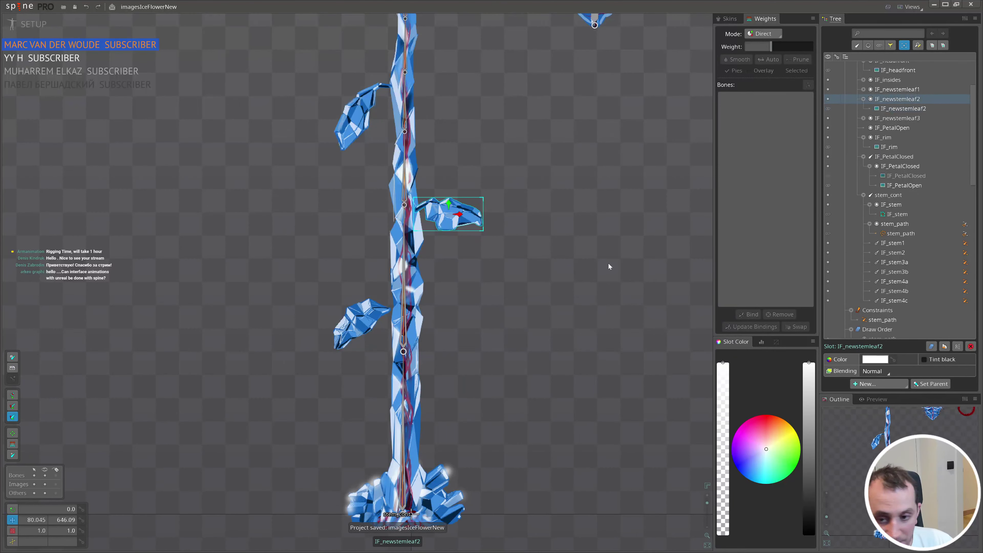
click(405, 296)
scroll(405, 296, up, 2)
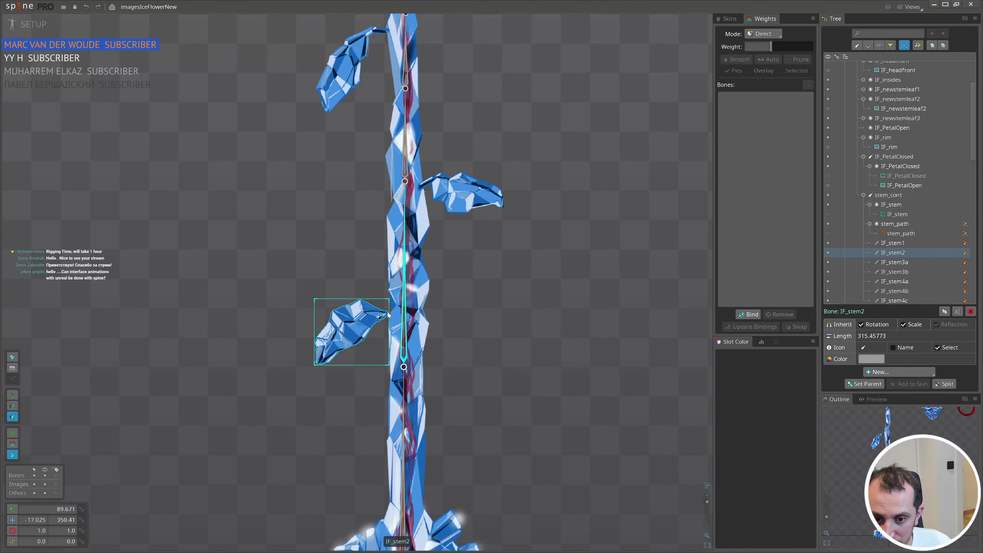
drag(388, 313, 312, 364)
drag(475, 265, 464, 345)
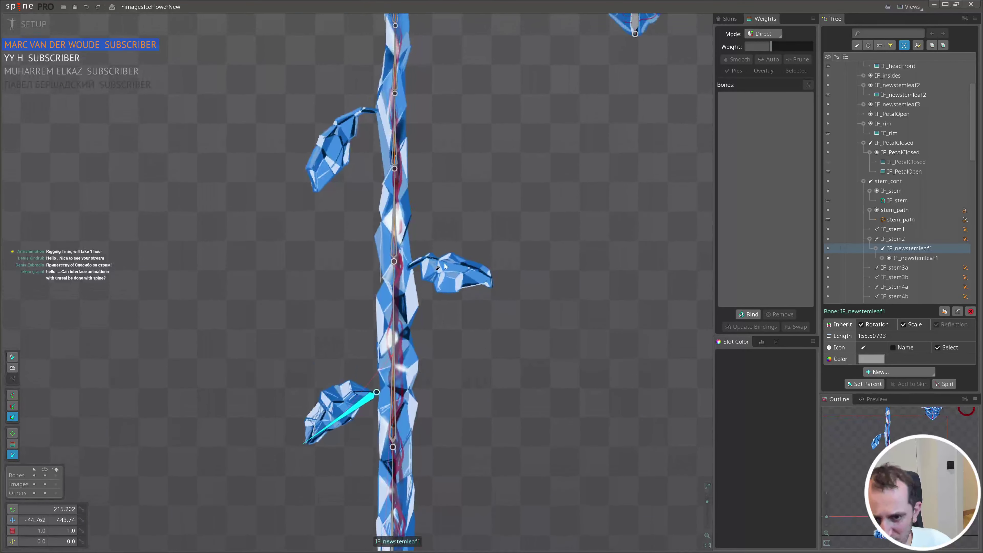
- Try to add bones along the middle leaf under IF_stem2 and the upper leaf under IF_stem3b, and undo both
click(394, 290)
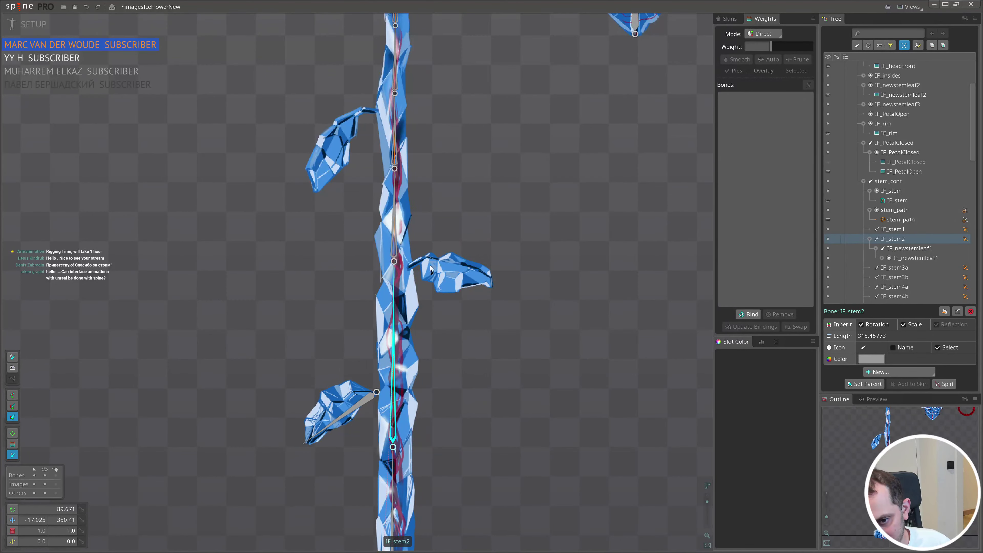
drag(408, 267, 467, 352)
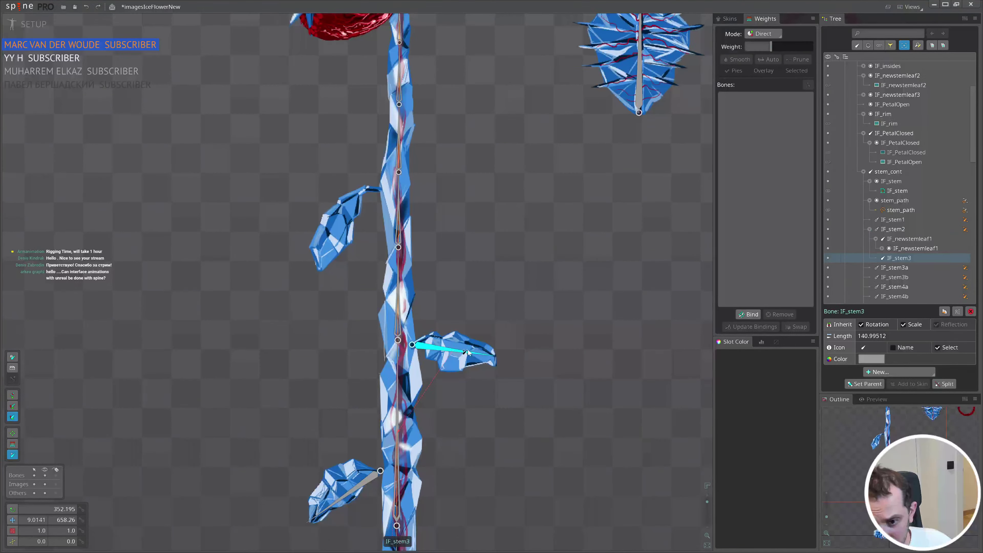
click(398, 220)
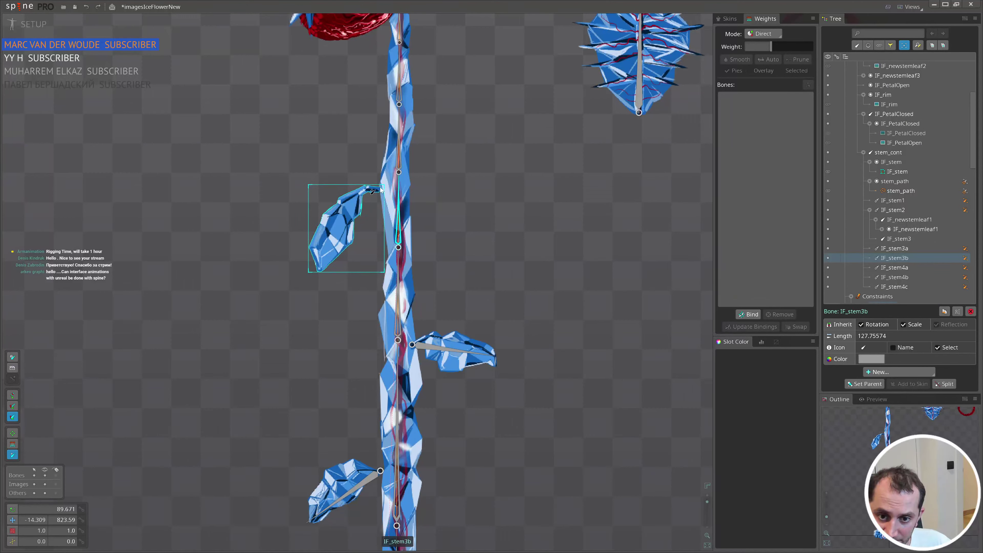
drag(380, 188, 347, 210)
click(327, 243)
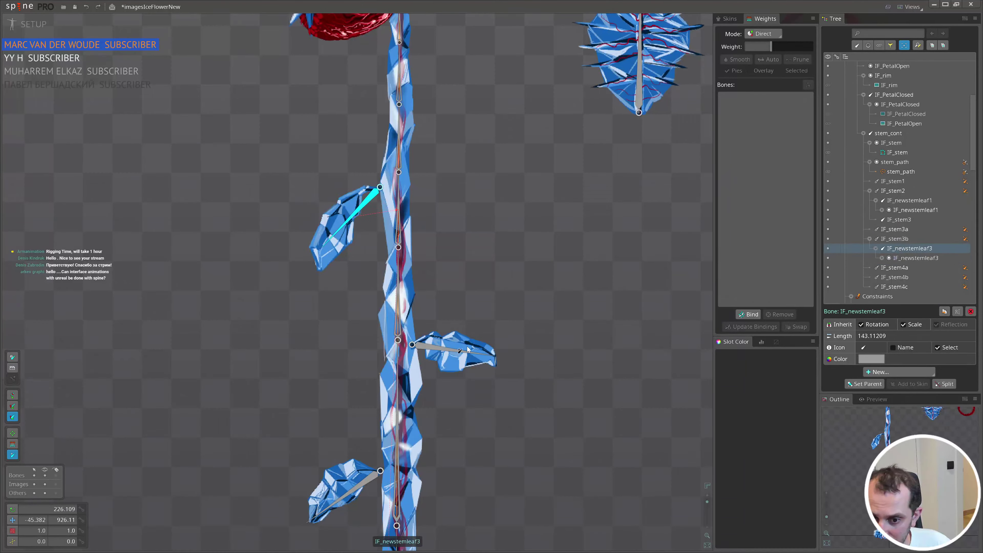
click(454, 352)
key(ctrl+z)
key(ctrl+z)
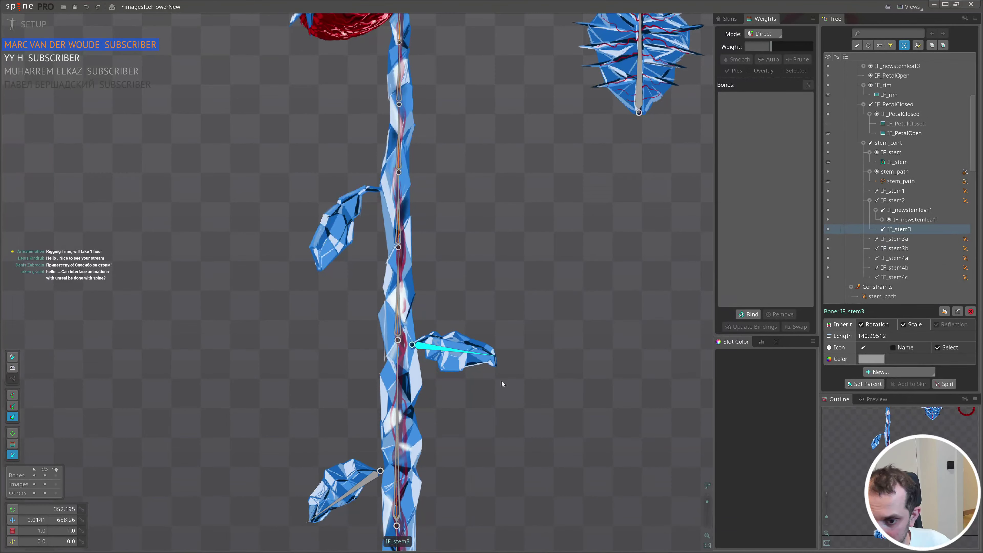
- Create leaf bones along IF_newstemleaf2 (about 139 long) under IF_stem2 and IF_newstemleaf3 (about 163 long) under IF_stem3b
click(398, 360)
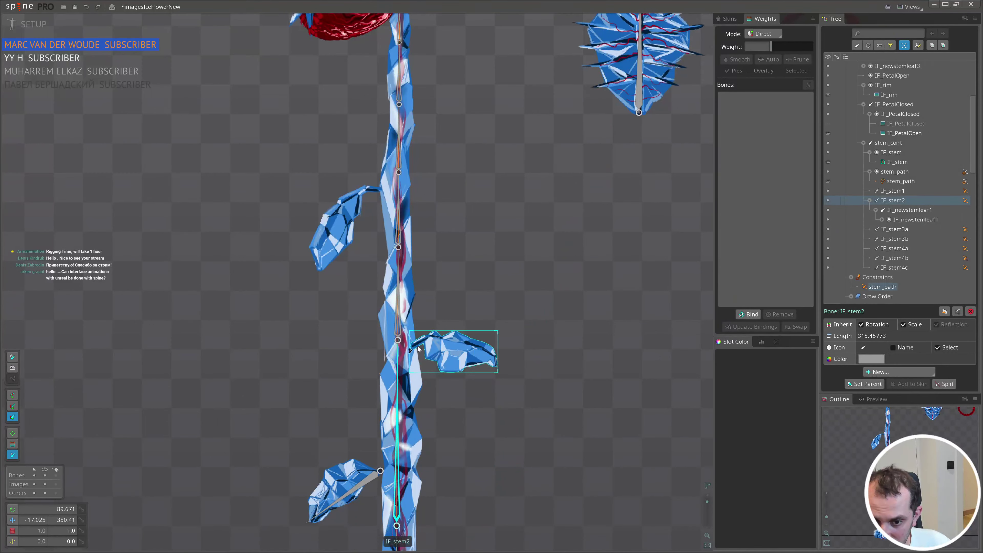
drag(414, 345, 495, 355)
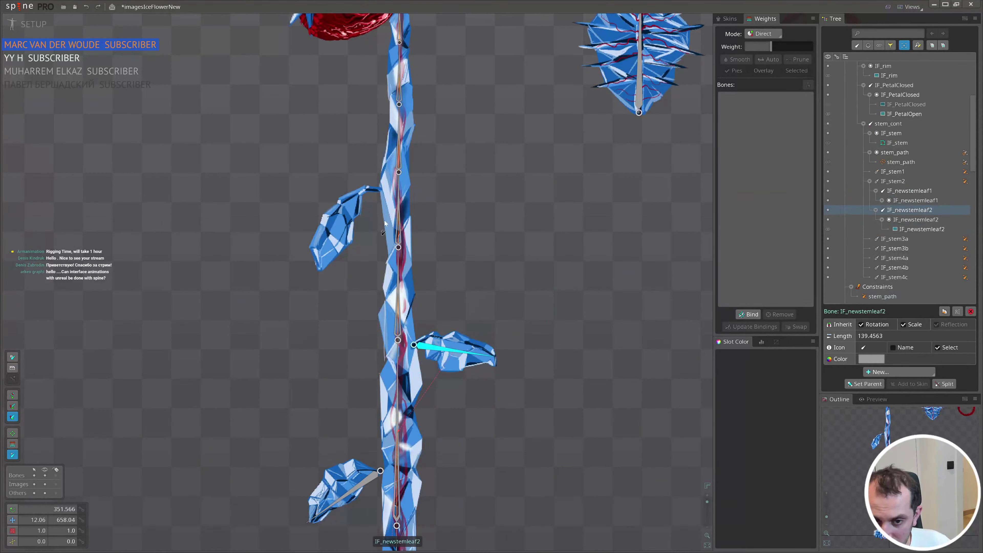
click(399, 192)
drag(385, 187, 318, 256)
drag(399, 187, 396, 325)
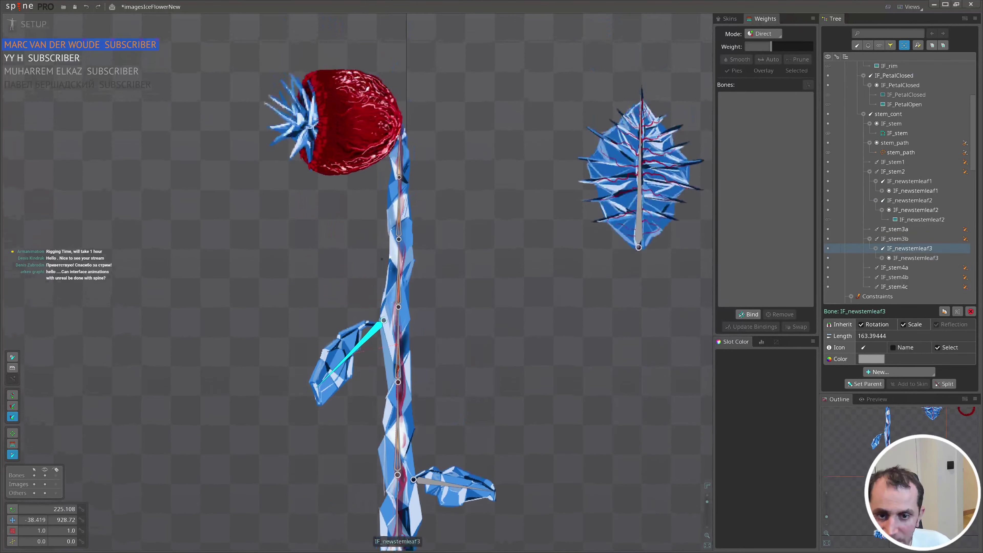
- Undo the last change, leave the IF_newstemleaf2 bone selected and save the project
scroll(428, 411, down, 4)
drag(427, 411, 307, 258)
scroll(367, 265, up, 3)
key(ctrl+z)
drag(421, 170, 426, 161)
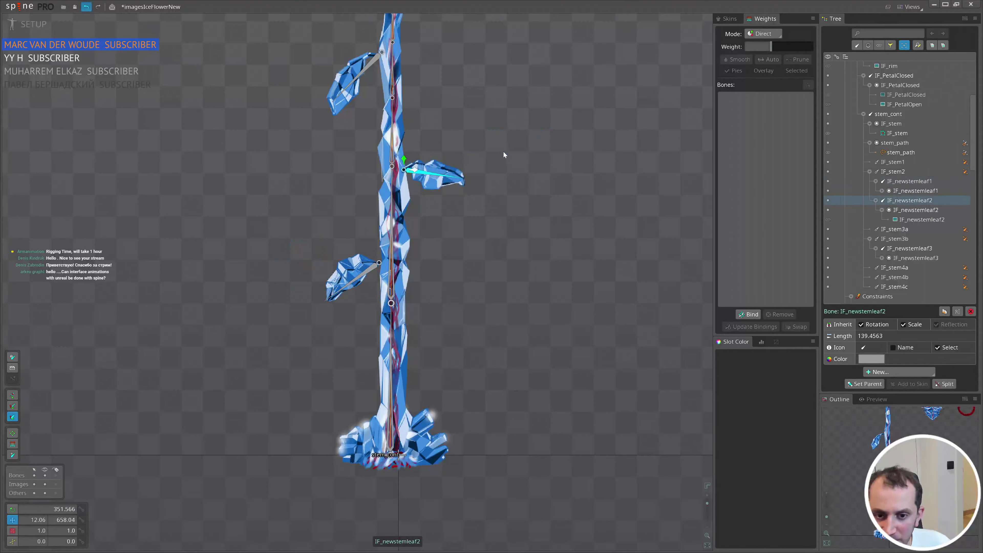
scroll(482, 217, down, 2)
drag(482, 220, 450, 257)
key(ctrl+s)
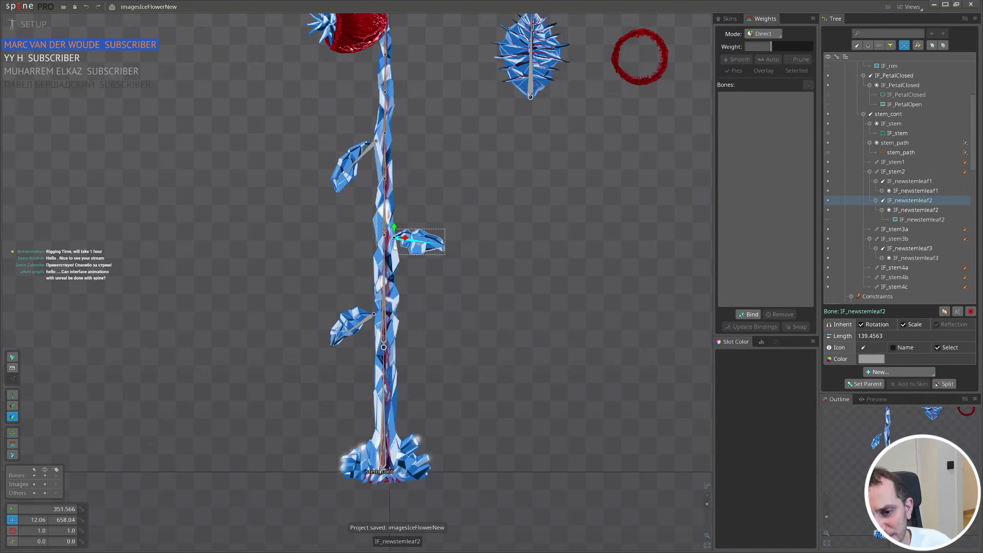
- Select the three stem leaf bones together and turn off their Scale inheritance
scroll(394, 247, down, 1)
scroll(394, 248, up, 3)
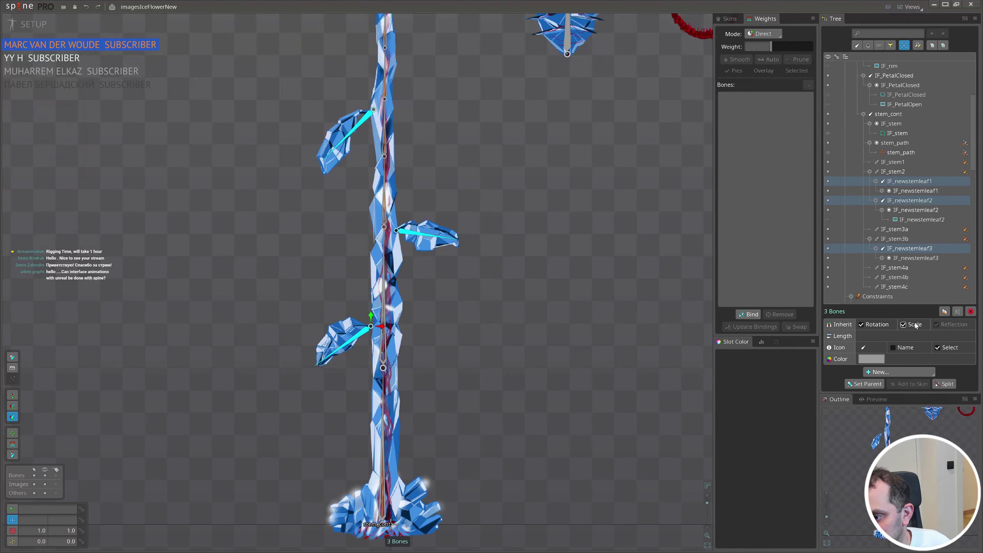
scroll(417, 229, down, 2)
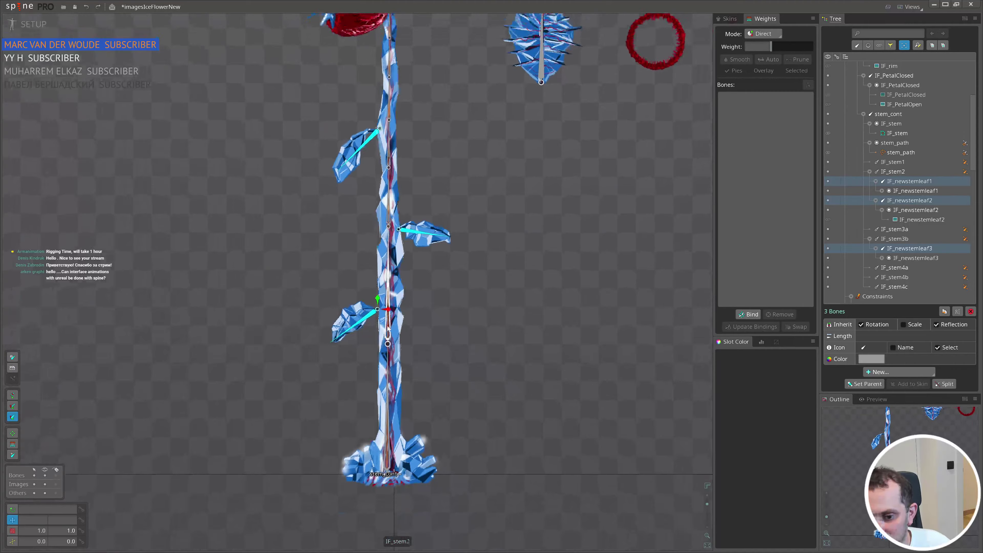
- Switch to animate mode and examine how the three leaves follow the bending stem, comparing them with the setup pose
click(36, 29)
scroll(324, 272, down, 2)
drag(324, 273, 479, 172)
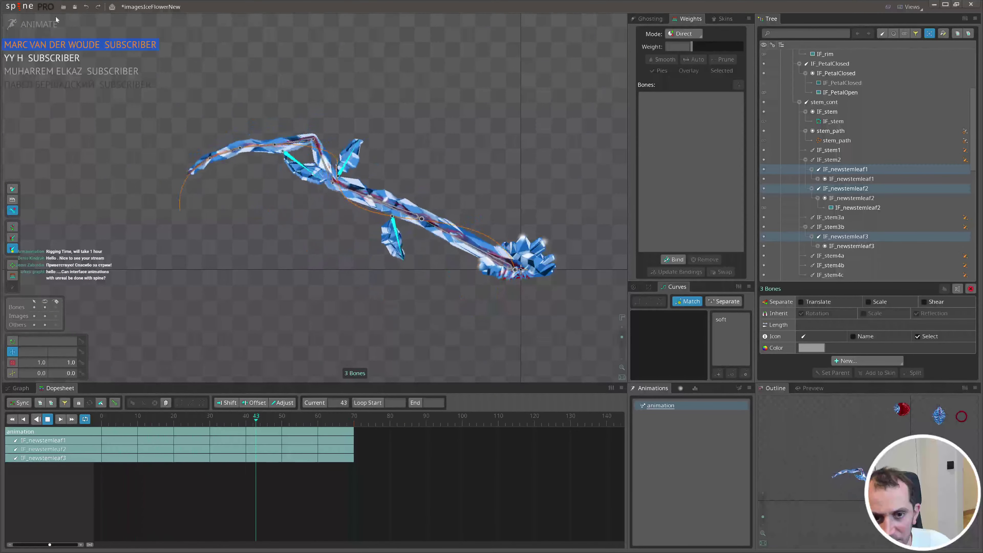
click(36, 24)
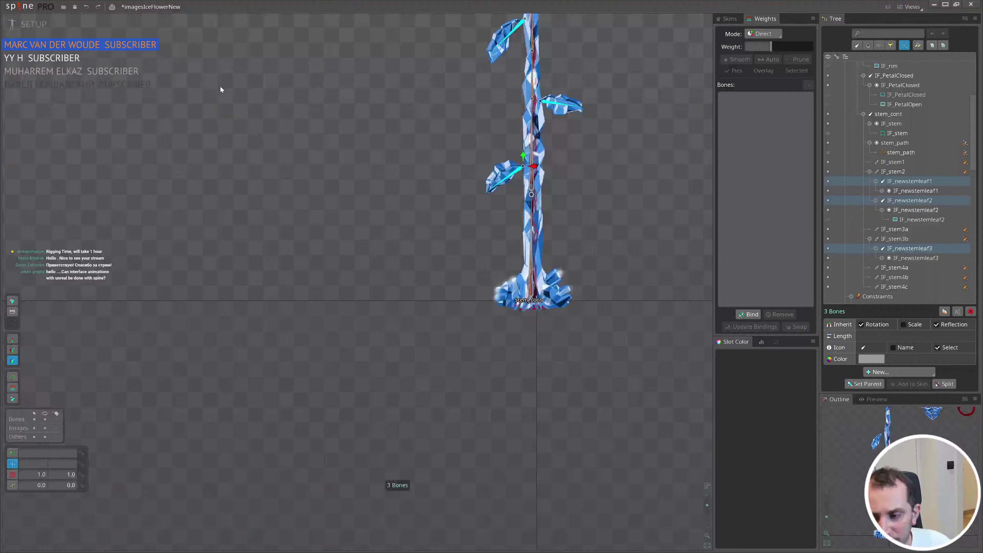
click(31, 9)
click(43, 24)
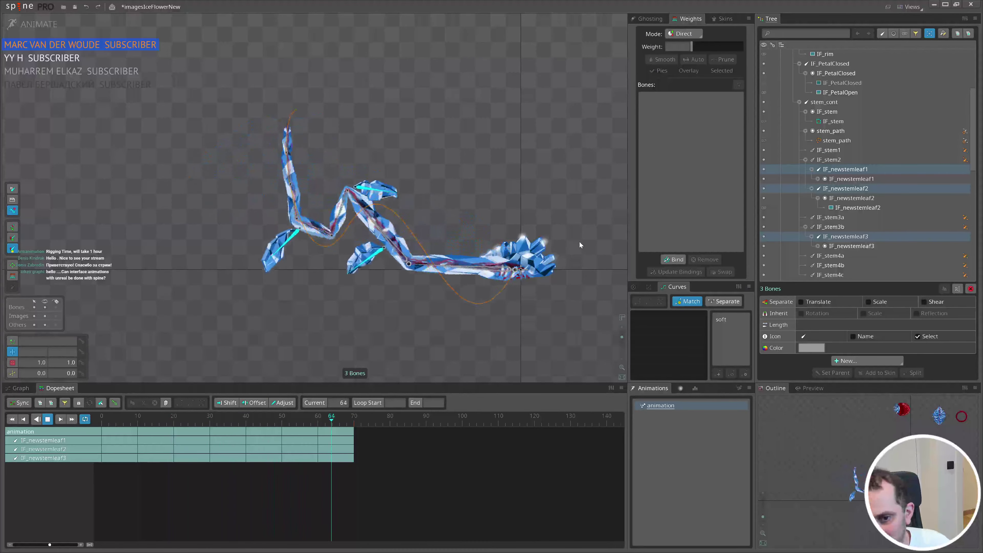
drag(509, 309, 452, 296)
scroll(431, 303, down, 2)
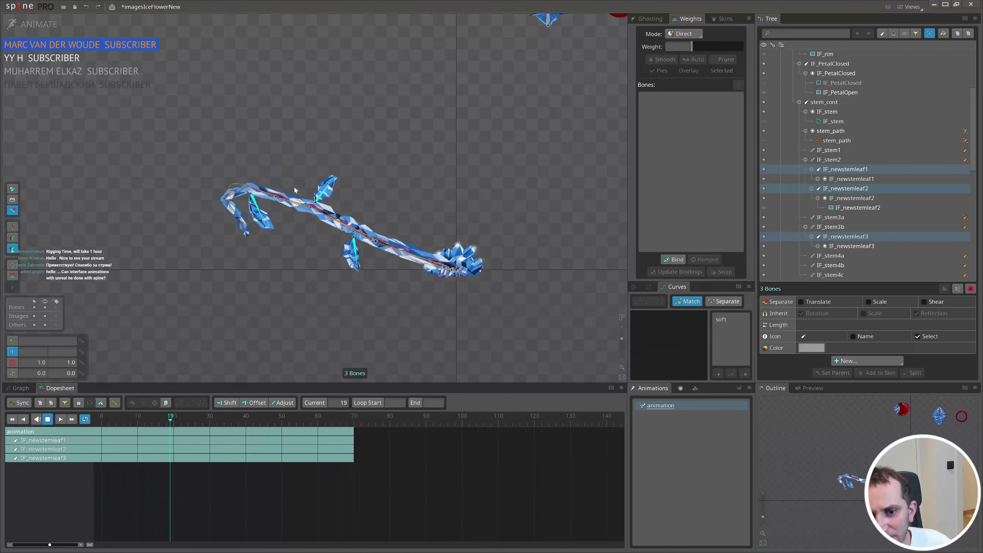
- Stop the animation at frames 43 and 69 and inspect the leaves' attachment to the stem up close
key(d)
scroll(254, 156, up, 4)
scroll(259, 159, up, 1)
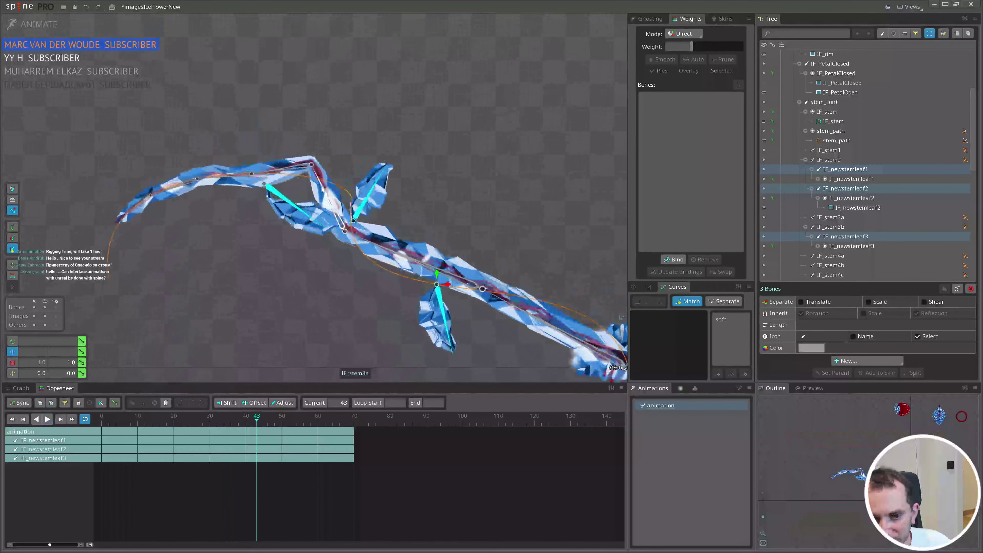
scroll(398, 299, down, 3)
drag(403, 317, 380, 263)
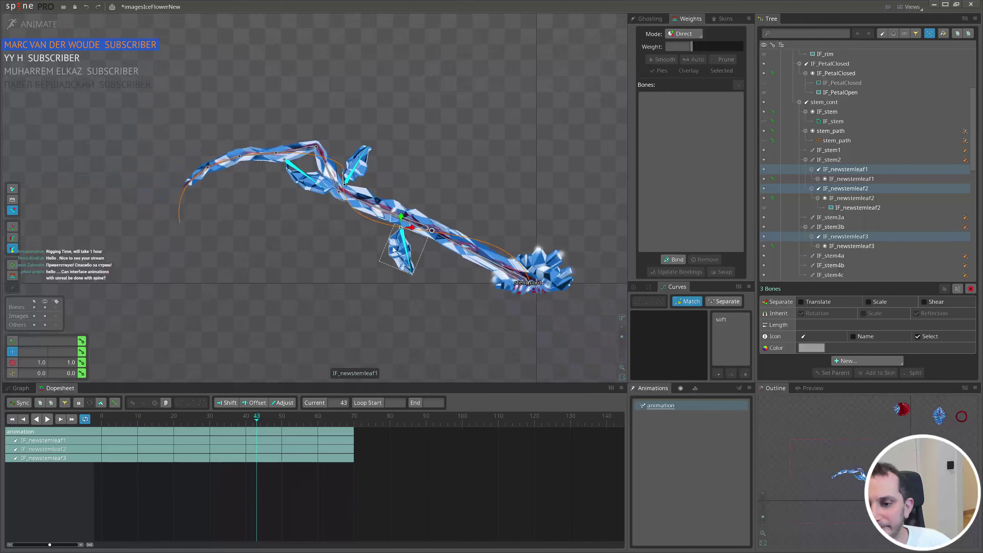
key(d)
- Select the IF_stem2 bone, return to setup mode and open the settings of its stem_path constraint
click(427, 258)
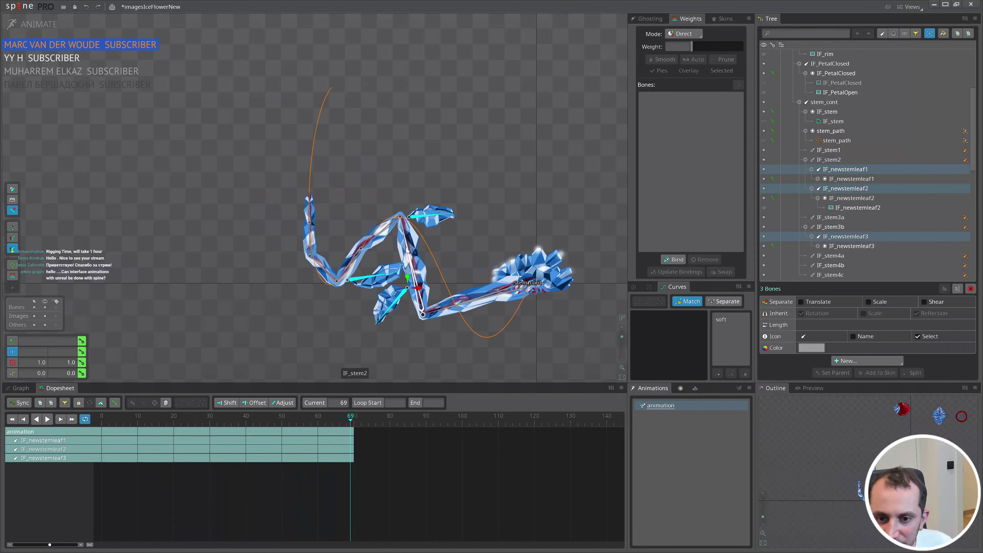
click(35, 24)
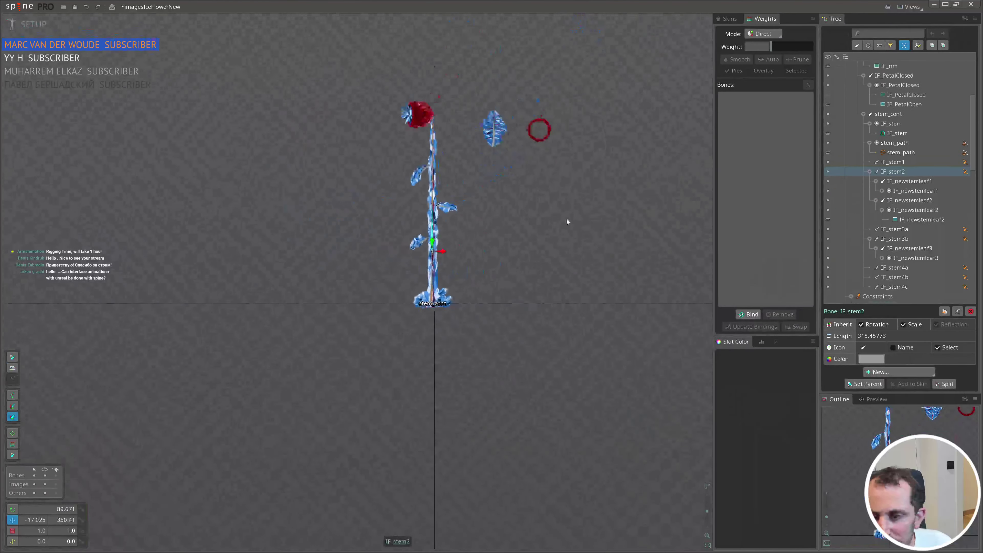
scroll(482, 215, up, 3)
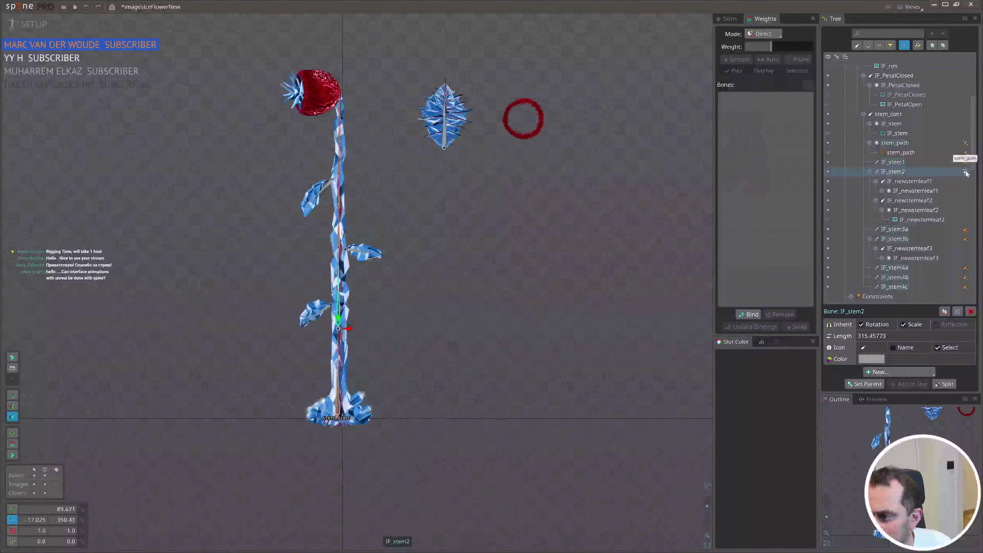
click(963, 161)
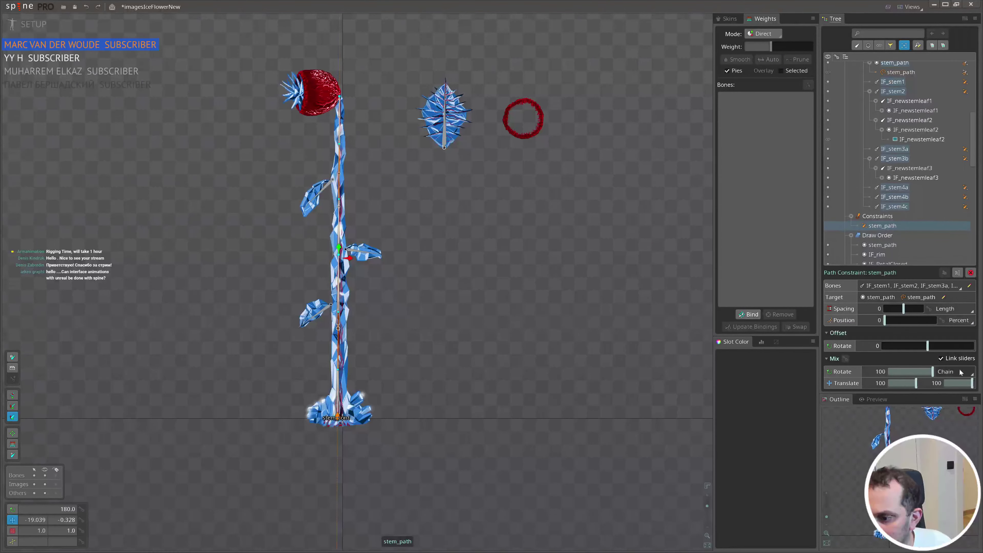
- Reselect the three stem leaf bones, review their Scale inheritance and save the project
scroll(429, 299, up, 5)
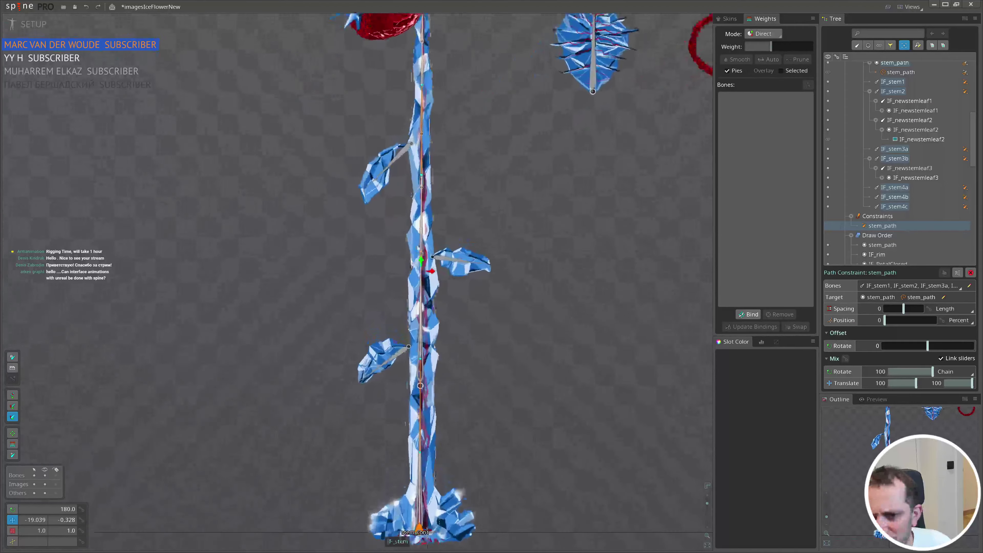
click(460, 260)
ctrl+click(388, 165)
ctrl+click(391, 360)
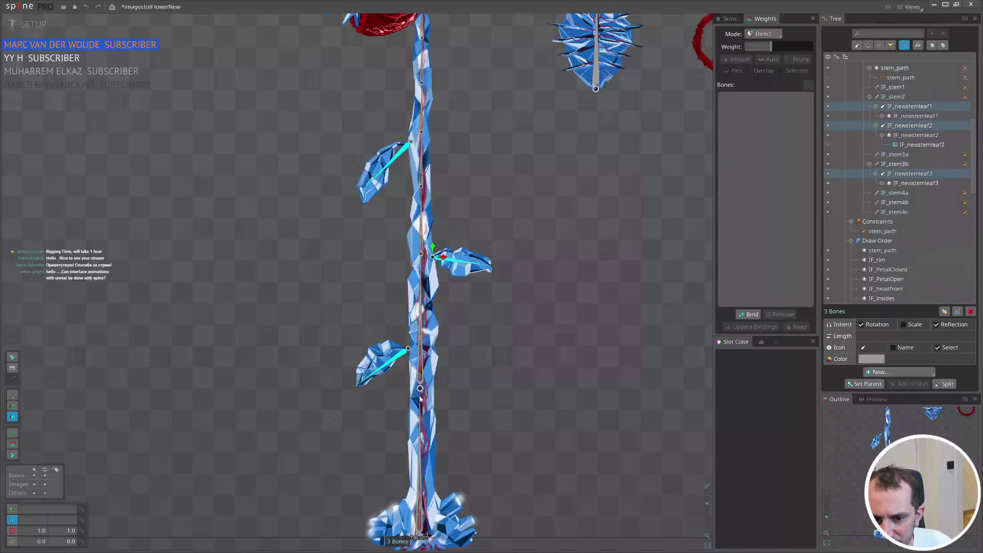
click(909, 328)
scroll(437, 285, down, 3)
key(ctrl+s)
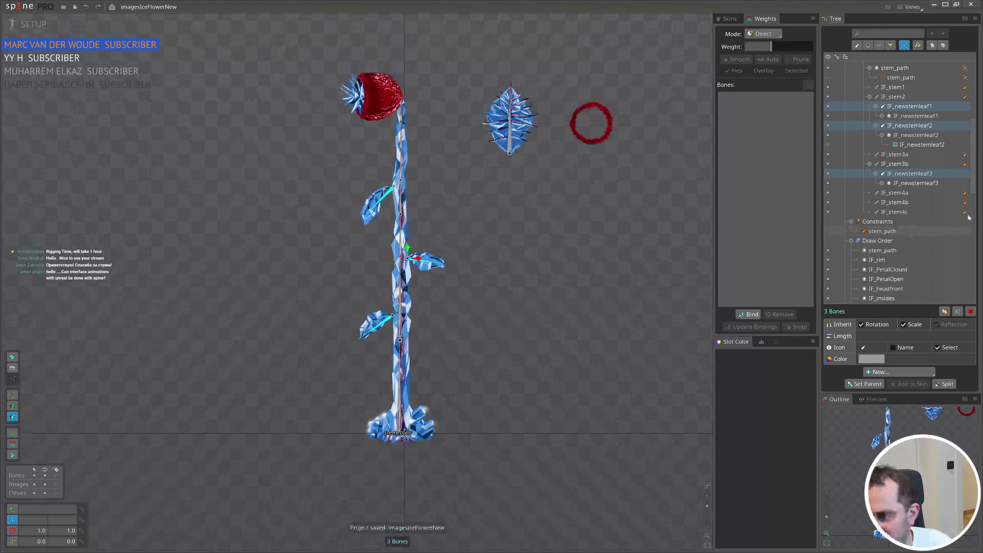
- Review the rotate modes of the stem_path constraint, keep Chain and save the project
click(964, 156)
click(959, 372)
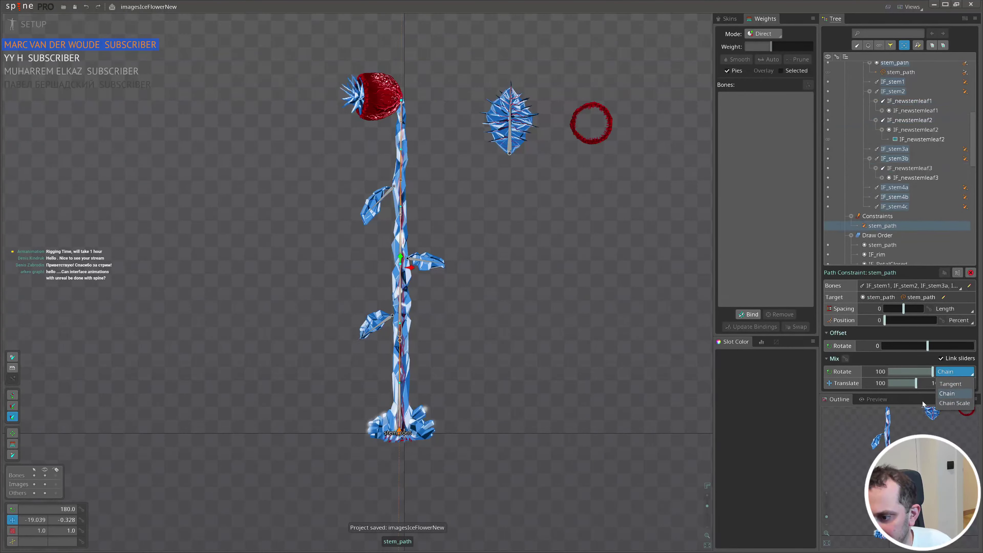
mouse_move(416, 376)
mouse_down()
mouse_move(428, 391)
mouse_move(410, 401)
mouse_move(420, 406)
mouse_move(412, 359)
mouse_up()
key(ctrl+s)
- Select the IF_PetalClosed bone and examine how the flower head, petal and rim are laid out beside the stem
scroll(363, 336, up, 2)
drag(568, 194, 553, 294)
click(494, 152)
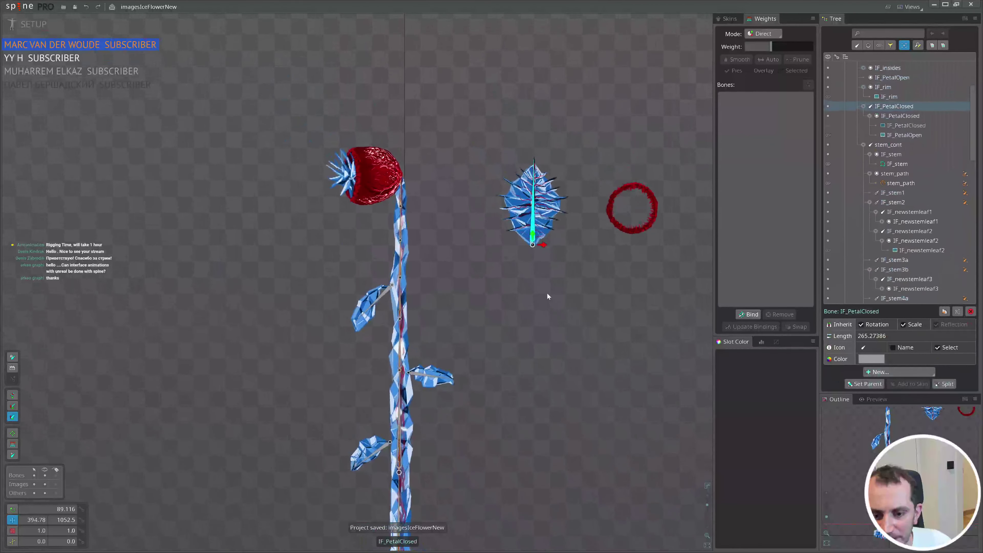
scroll(505, 335, down, 1)
scroll(505, 336, down, 1)
drag(467, 331, 436, 312)
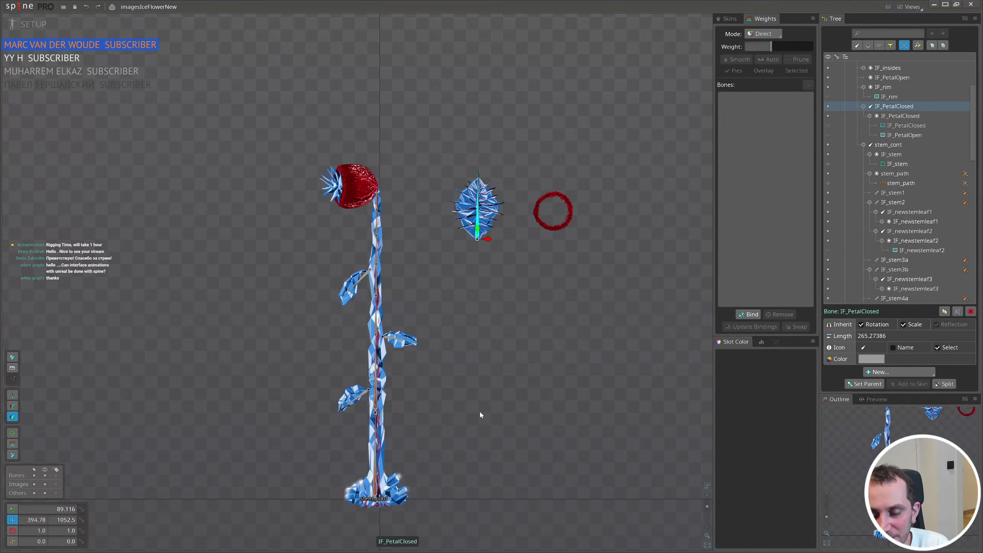
drag(479, 411, 420, 339)
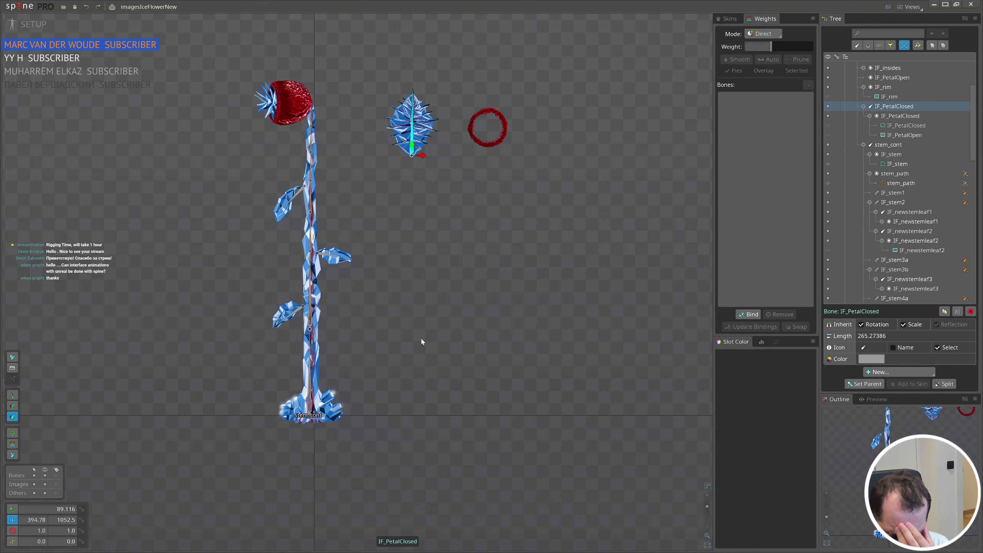
drag(326, 111, 350, 164)
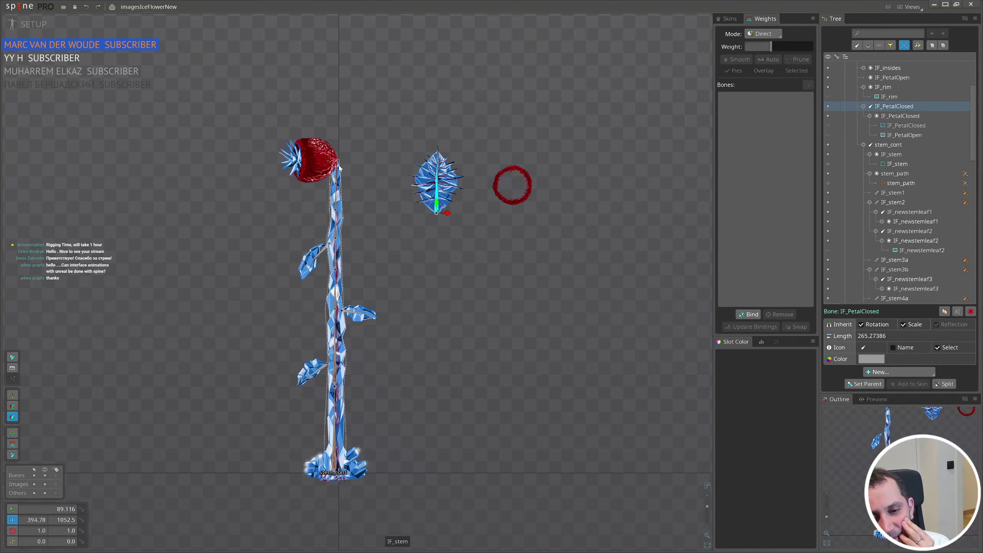
drag(518, 337, 449, 310)
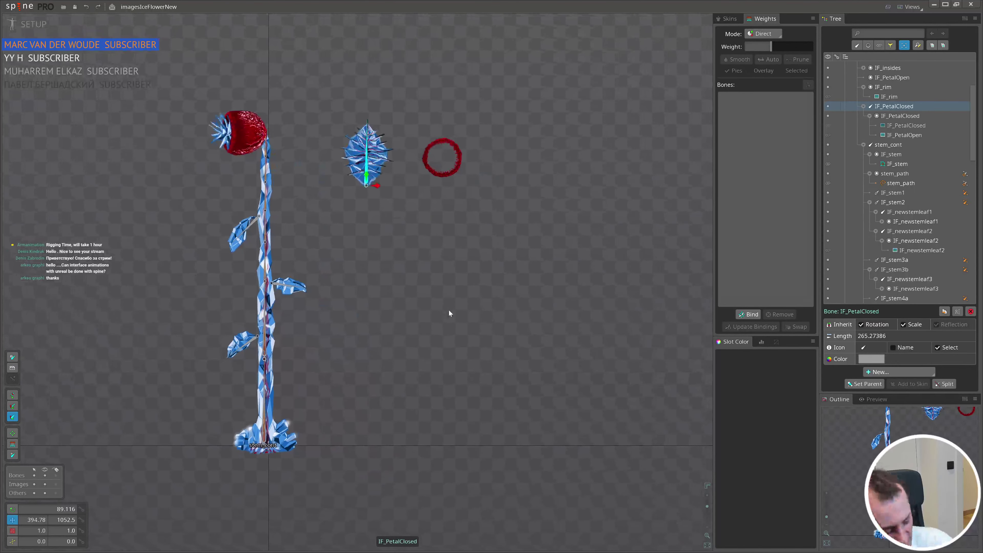
- Draw two two-bone chains under the container bone beside the rim, one bending downward and one rising from ground level to meet it
scroll(905, 156, up, 3)
click(880, 86)
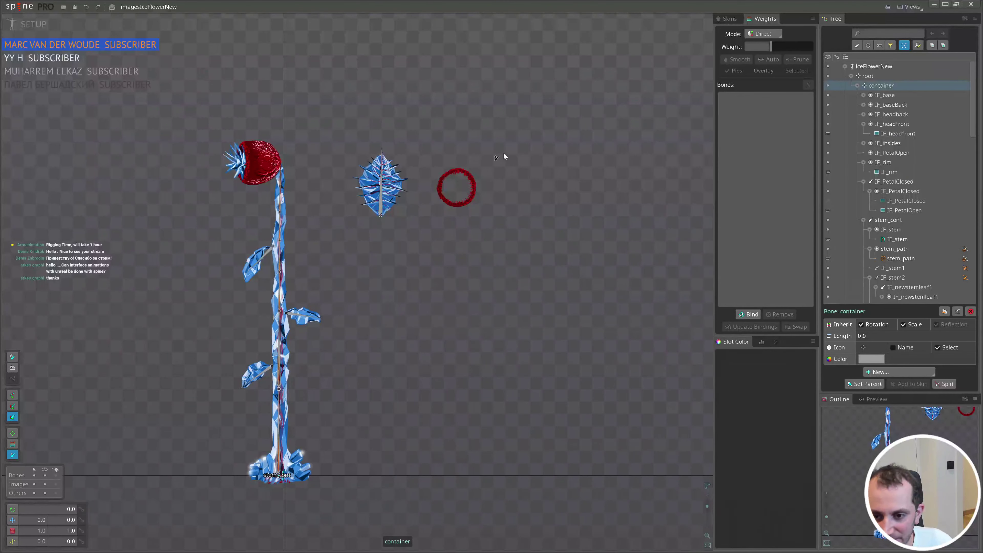
mouse_move(504, 152)
mouse_down()
mouse_move(555, 259)
mouse_move(547, 244)
mouse_move(507, 327)
mouse_up()
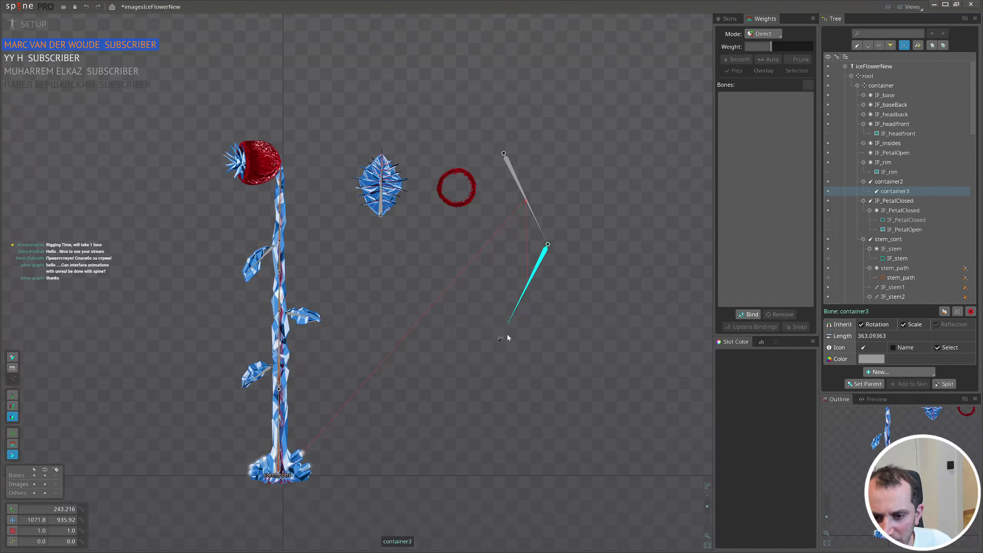
click(884, 85)
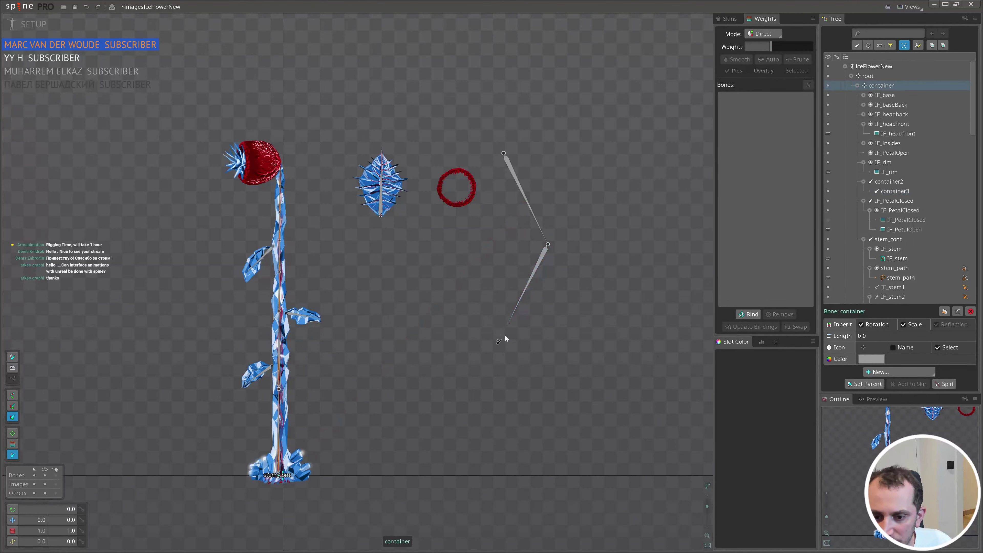
drag(512, 473, 511, 468)
drag(477, 396, 517, 310)
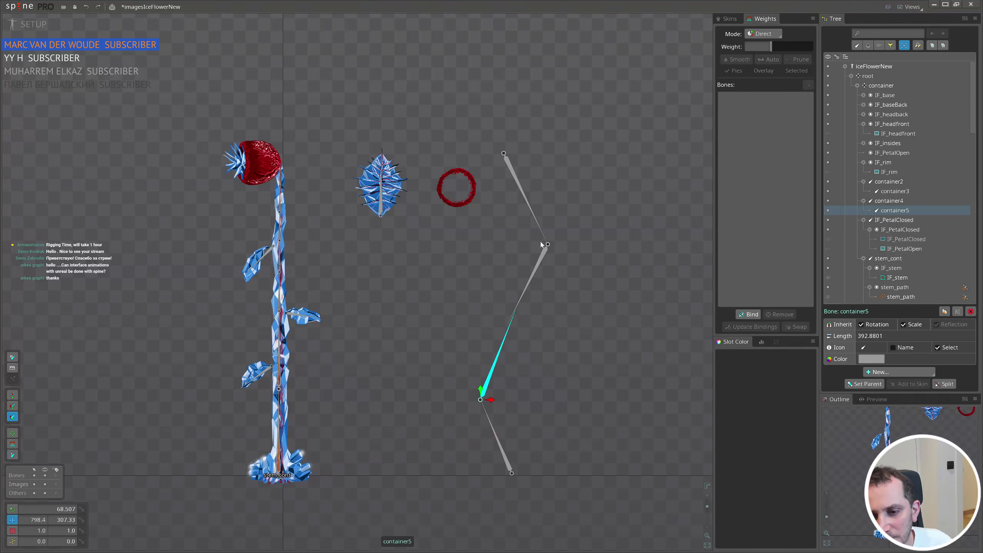
- Align the upper chain's end with the lower chain and add an IK constraint on container2 and container3 with a new target there
drag(540, 228, 551, 214)
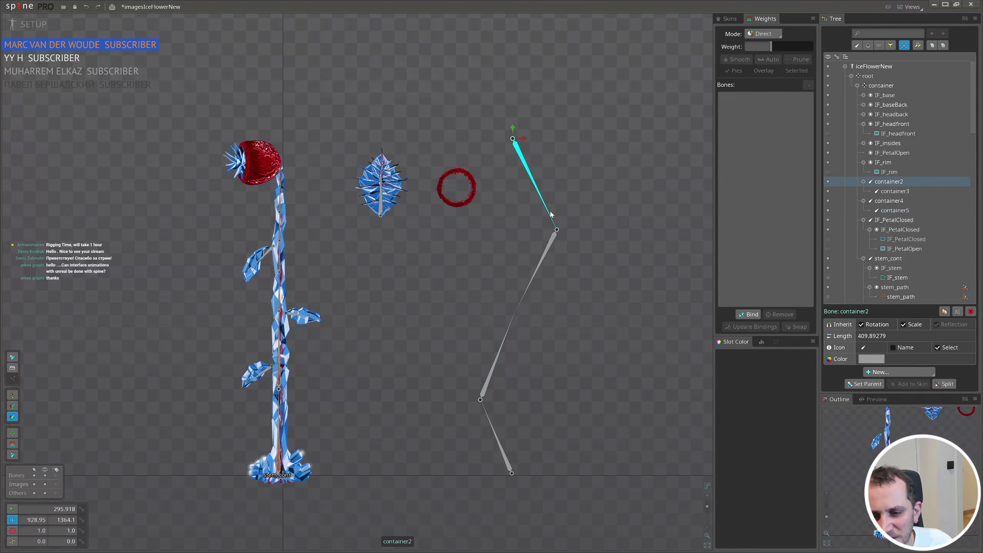
ctrl+click(552, 244)
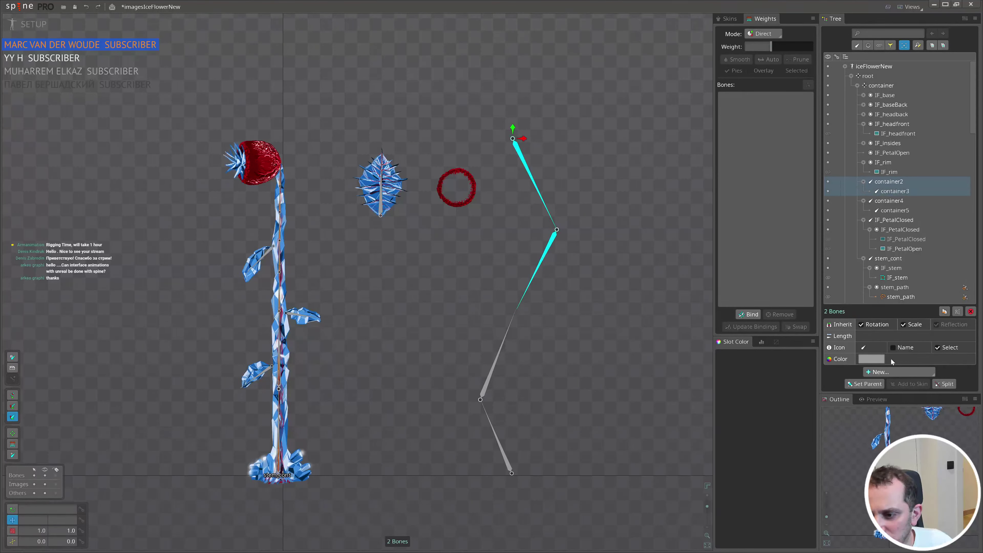
click(898, 371)
click(898, 387)
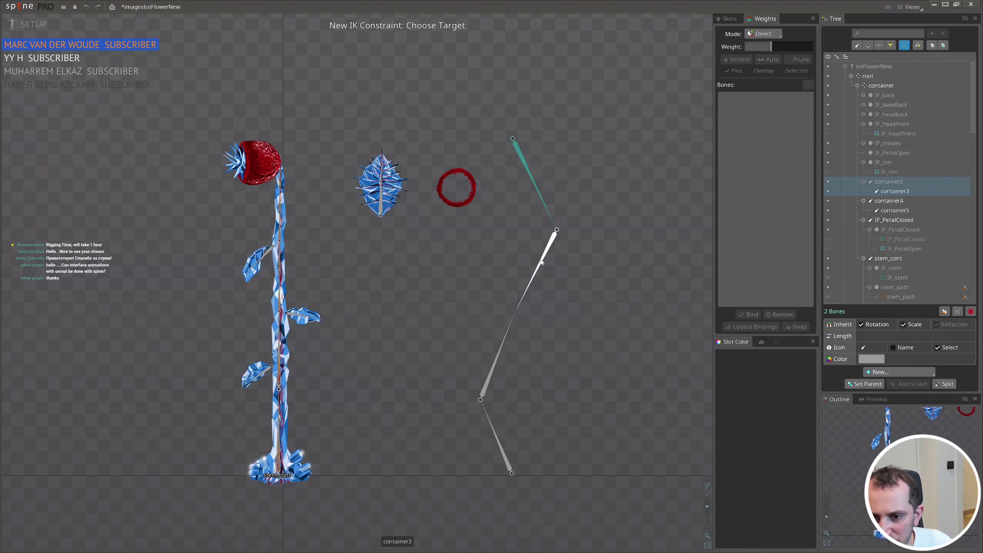
click(527, 301)
click(542, 305)
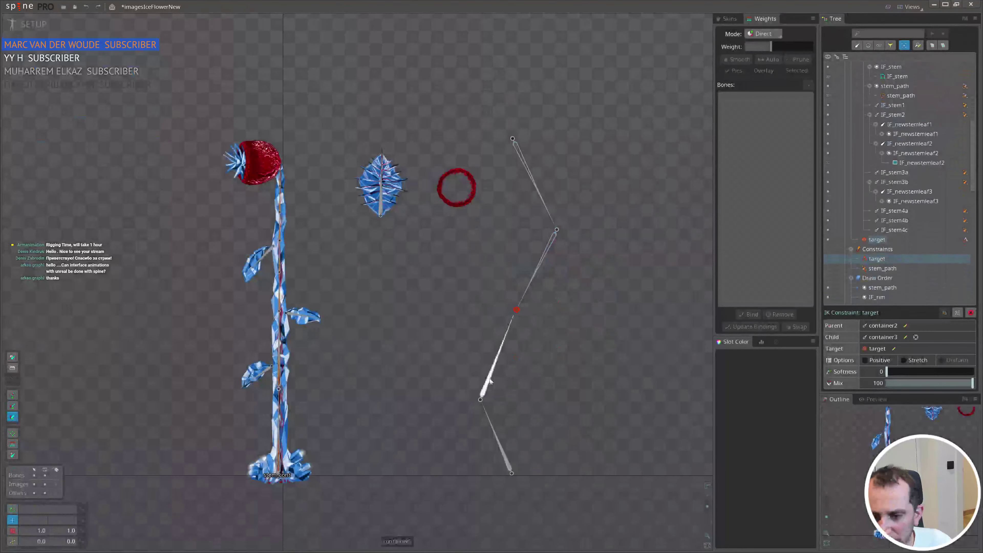
- Add an IK constraint on container4 and container5 that uses the existing target bone
drag(457, 369, 527, 429)
click(883, 372)
click(897, 386)
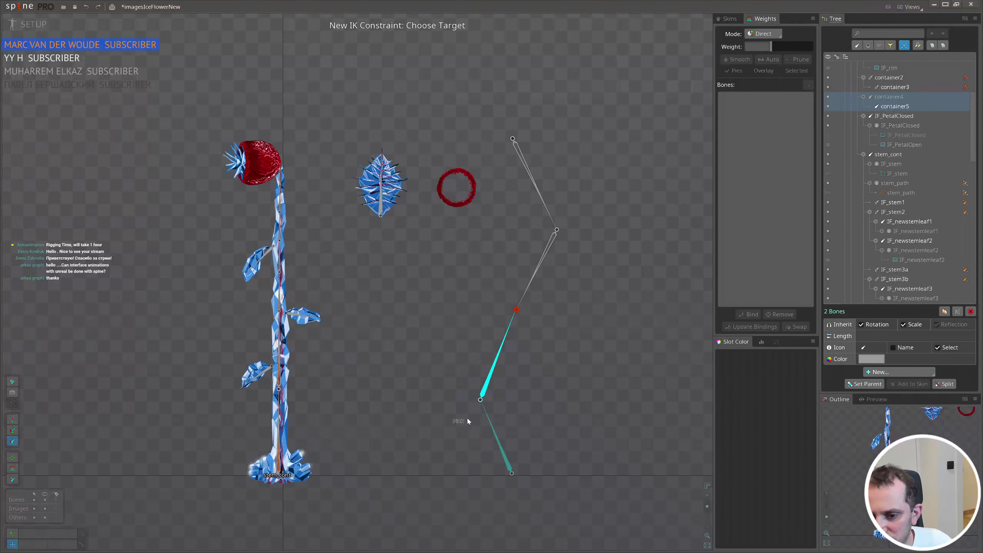
click(515, 309)
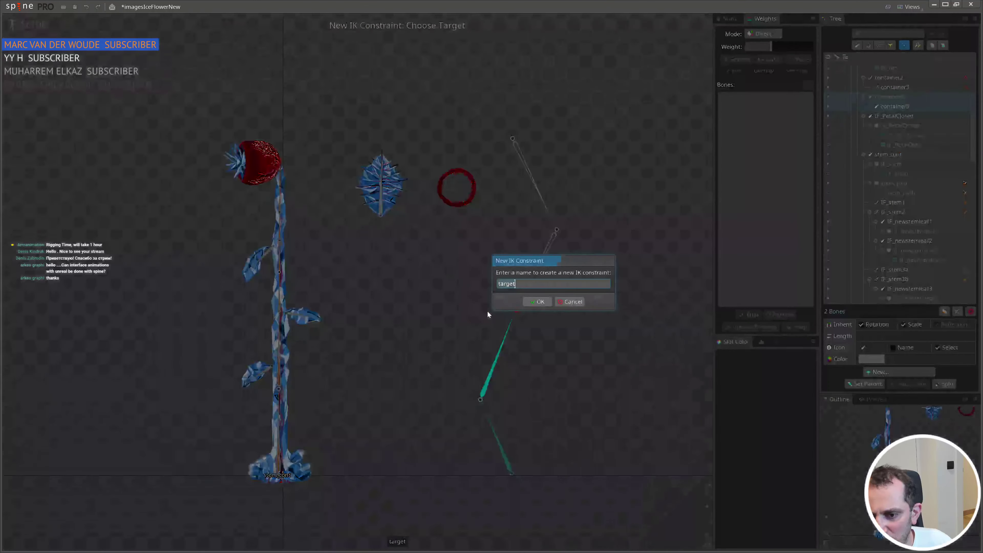
click(534, 301)
click(558, 298)
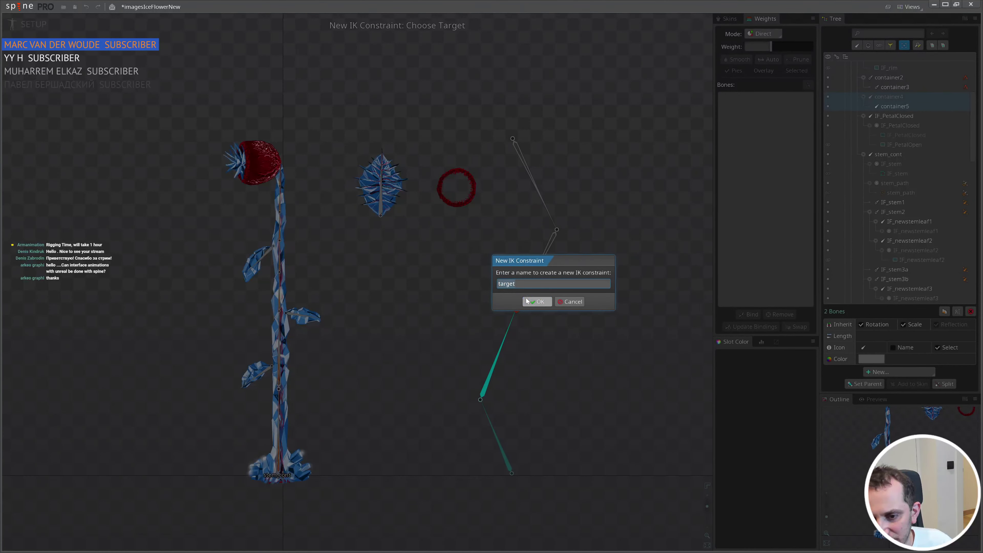
click(539, 302)
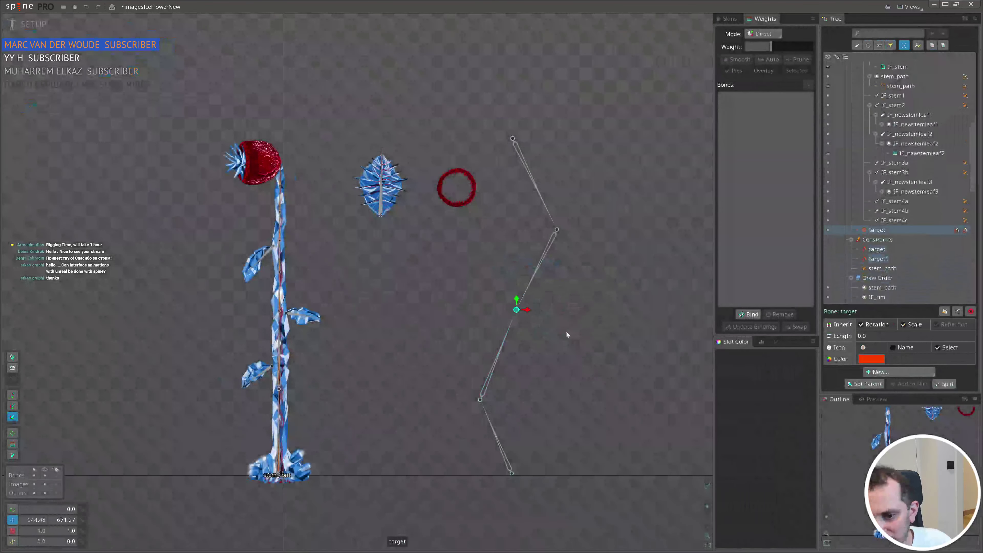
- Select the target and target1 IK constraints together and set their softness to 64.29
mouse_move(566, 330)
mouse_down()
mouse_move(599, 353)
mouse_move(605, 329)
mouse_move(561, 336)
mouse_up()
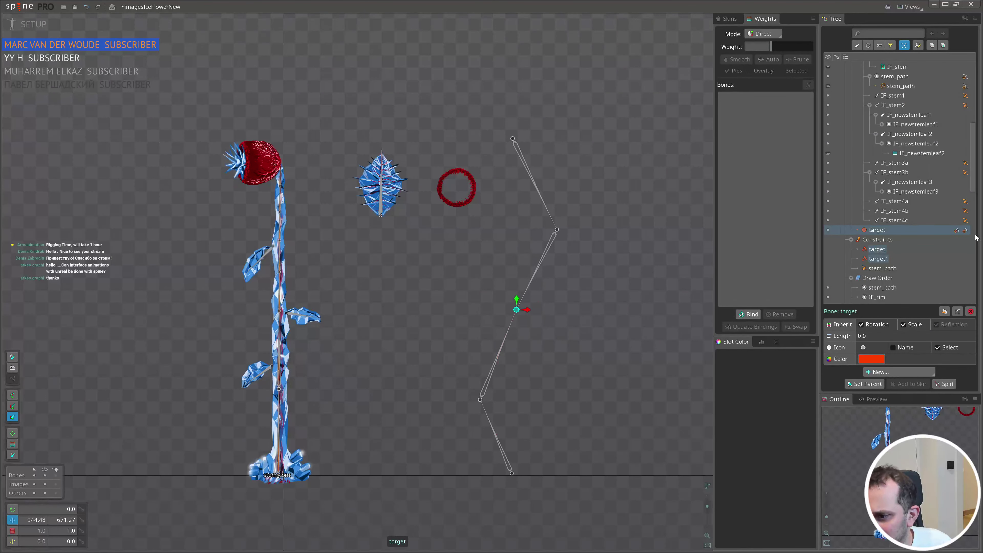
click(957, 230)
scroll(941, 261, down, 1)
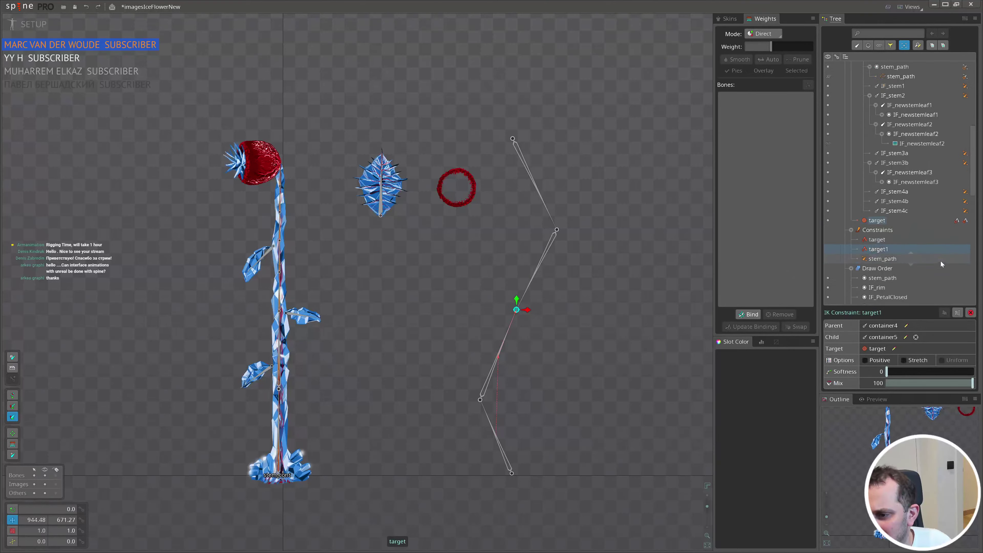
ctrl+click(880, 220)
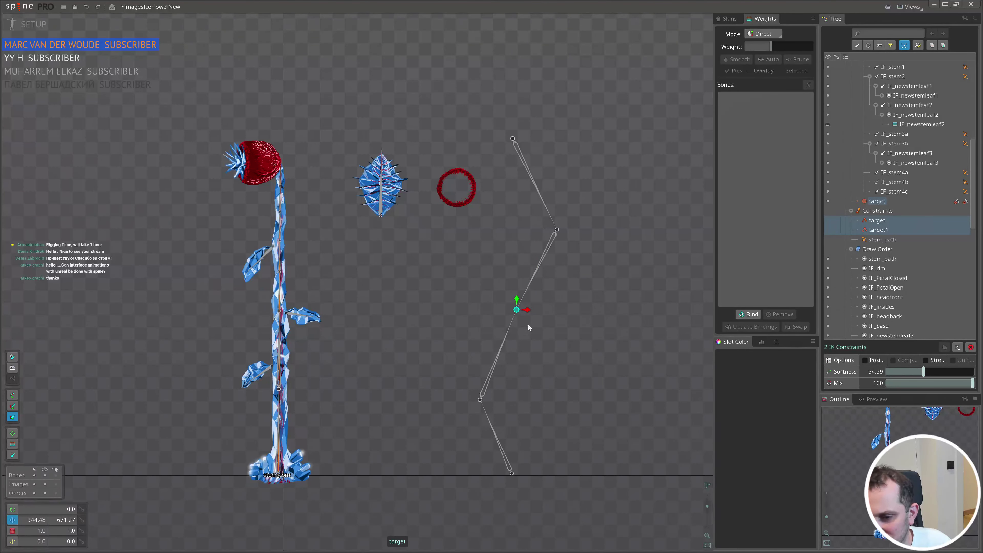
- Test the IK chains by pulling container2 upward and container4 downward until both chains straighten around the target
mouse_move(598, 360)
mouse_down()
mouse_move(603, 345)
mouse_move(614, 391)
mouse_move(652, 340)
mouse_move(588, 343)
mouse_move(625, 397)
mouse_move(666, 324)
mouse_move(636, 312)
mouse_move(635, 363)
mouse_move(594, 357)
mouse_up()
scroll(546, 358, down, 2)
drag(459, 167, 463, 147)
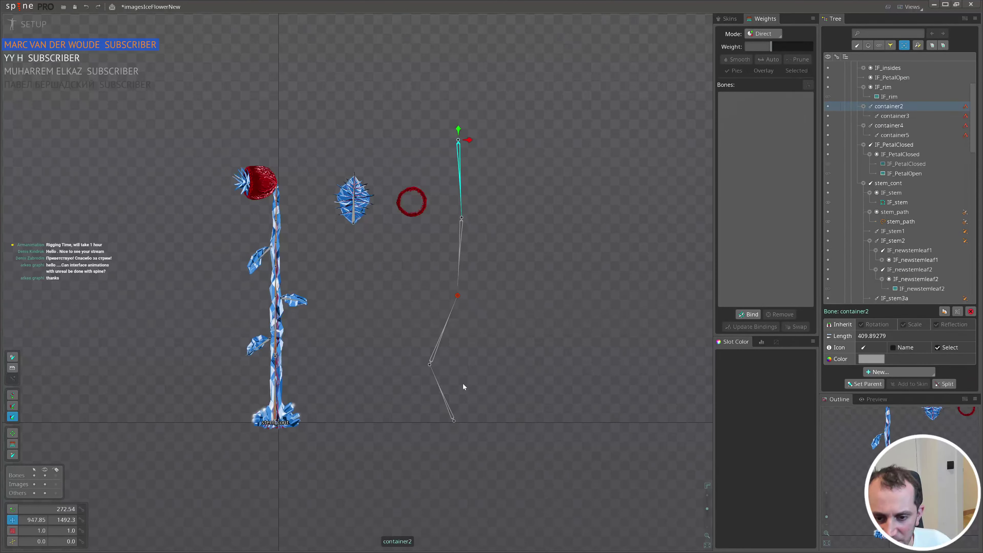
drag(444, 401, 447, 418)
- Select container2, container4 and the target bone together and move both chains farther away from the flower, undoing the extra transform
ctrl+click(460, 164)
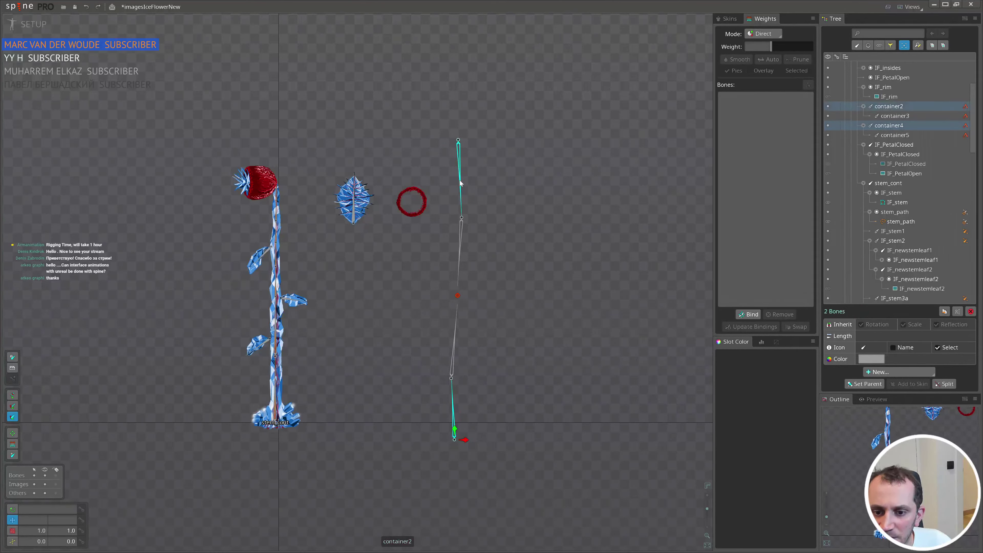
ctrl+click(457, 295)
drag(572, 314, 605, 305)
key(ctrl+z)
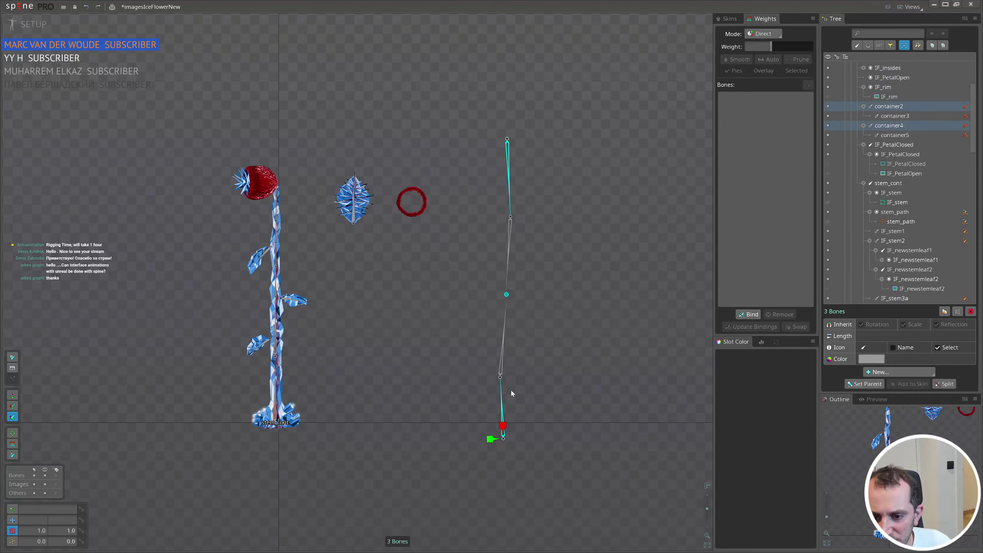
- Move container4 up and container2 down toward the target to bend both chains, and undo the last change
drag(503, 428, 506, 410)
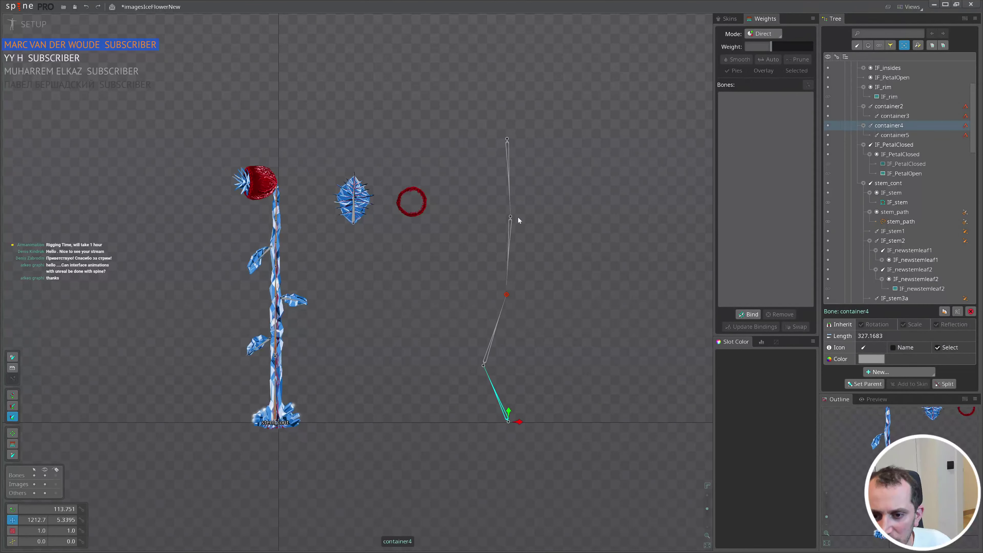
drag(510, 187, 510, 204)
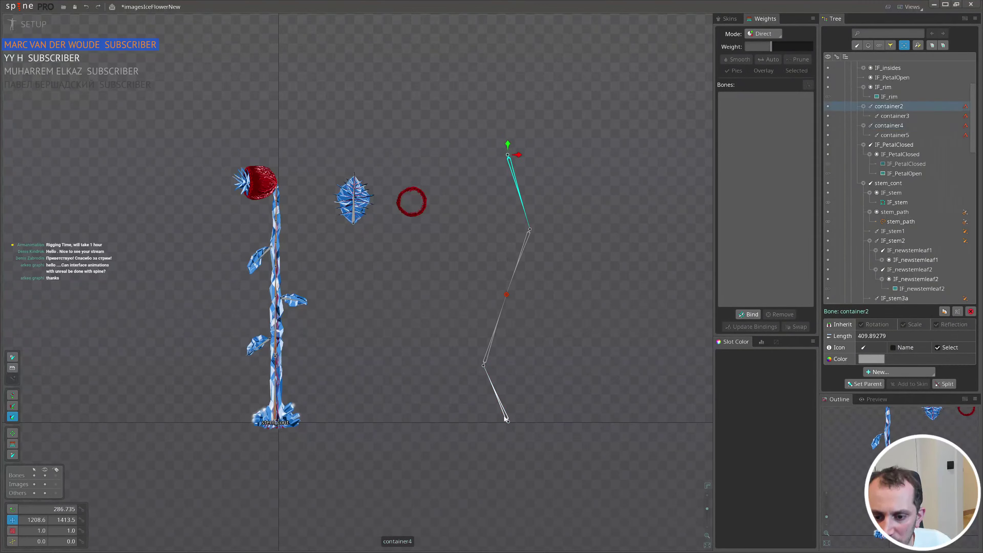
key(ctrl+z)
- Move the container4 bone to the base of the flower stem and the target bone to the middle of the stem
drag(493, 412, 260, 411)
drag(506, 294, 234, 271)
scroll(296, 306, up, 5)
scroll(292, 307, up, 3)
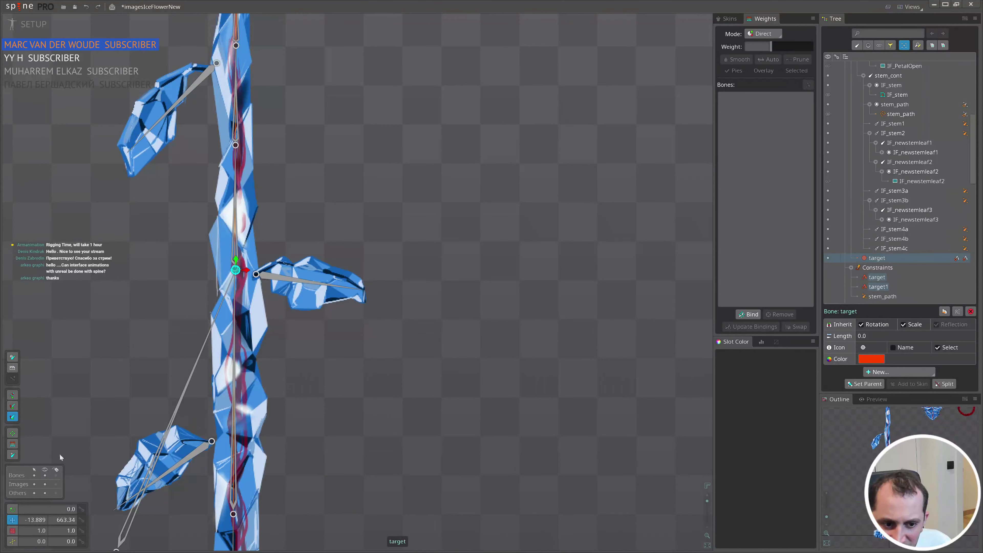
scroll(433, 235, down, 3)
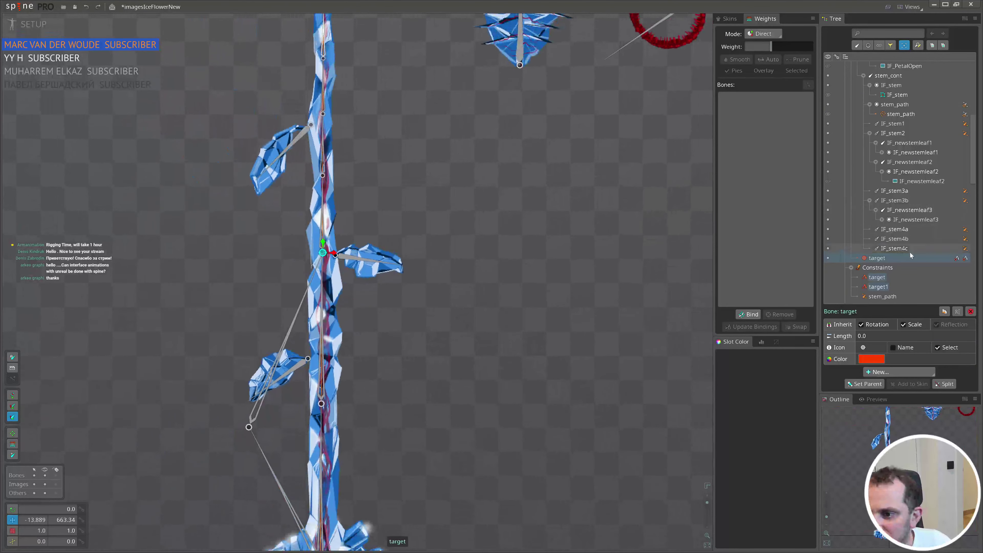
- Select IF_stem2, IF_stem3a, IF_stem3b, IF_stem4a, IF_stem4b and IF_stem4c together and hide these stem bones
click(894, 190)
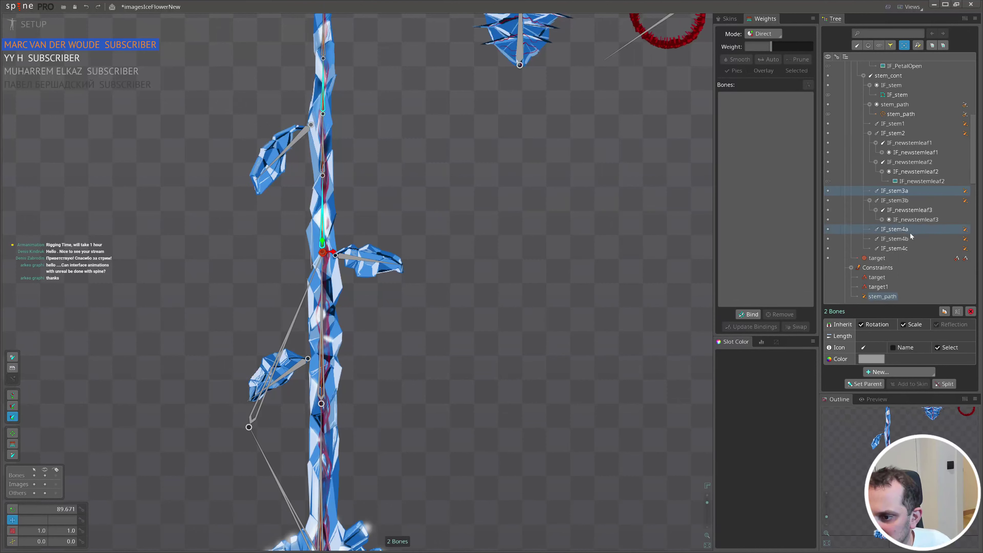
ctrl+click(908, 241)
ctrl+click(897, 228)
ctrl+click(897, 248)
ctrl+click(898, 200)
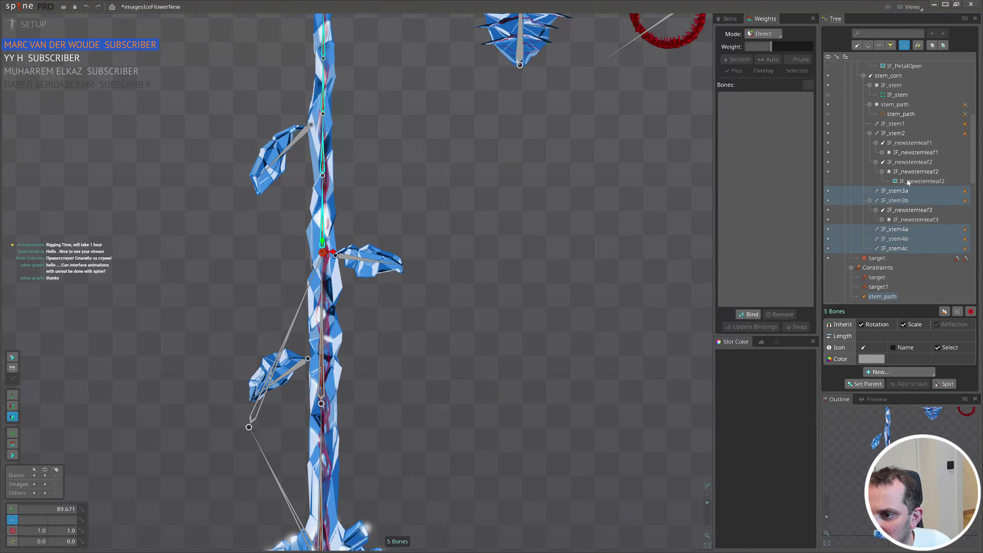
ctrl+click(902, 162)
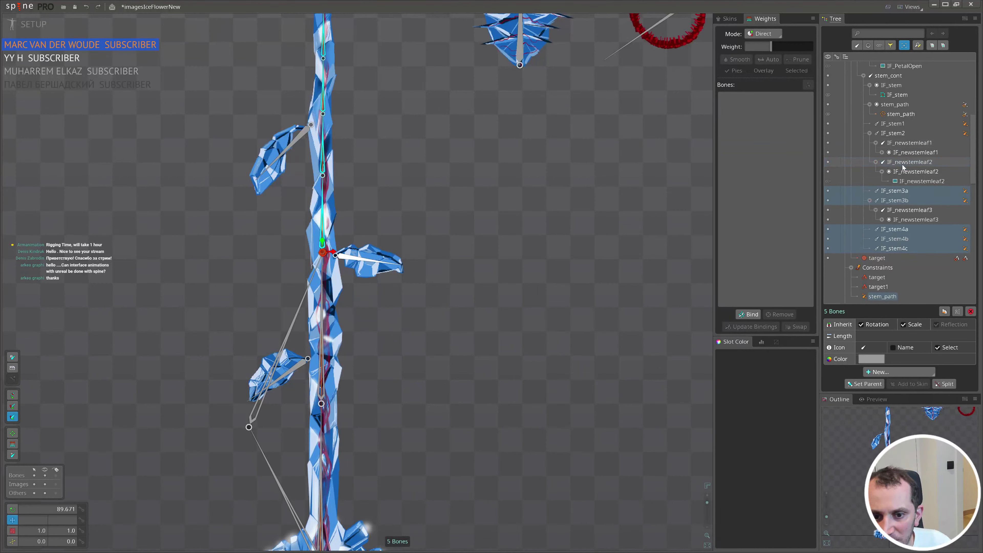
ctrl+click(908, 135)
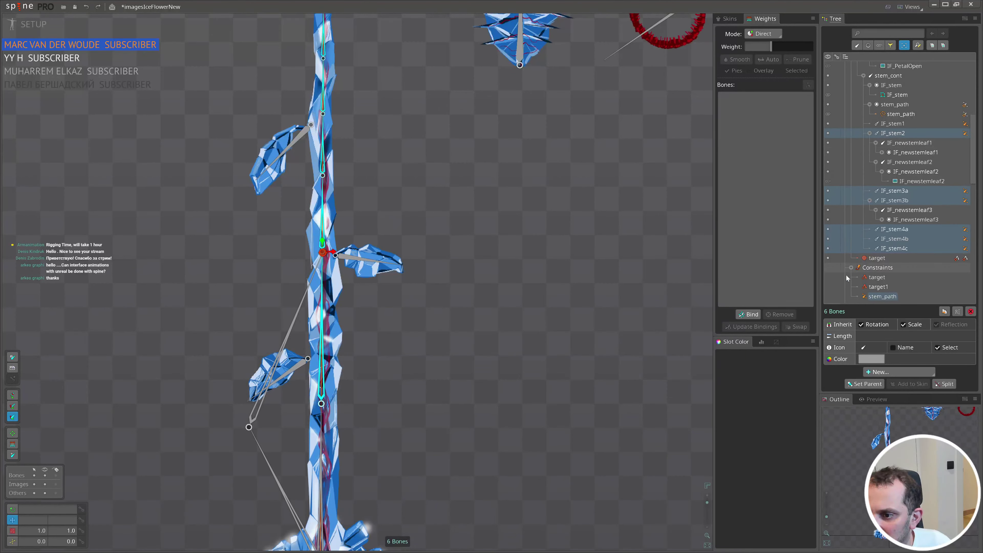
scroll(450, 344, down, 4)
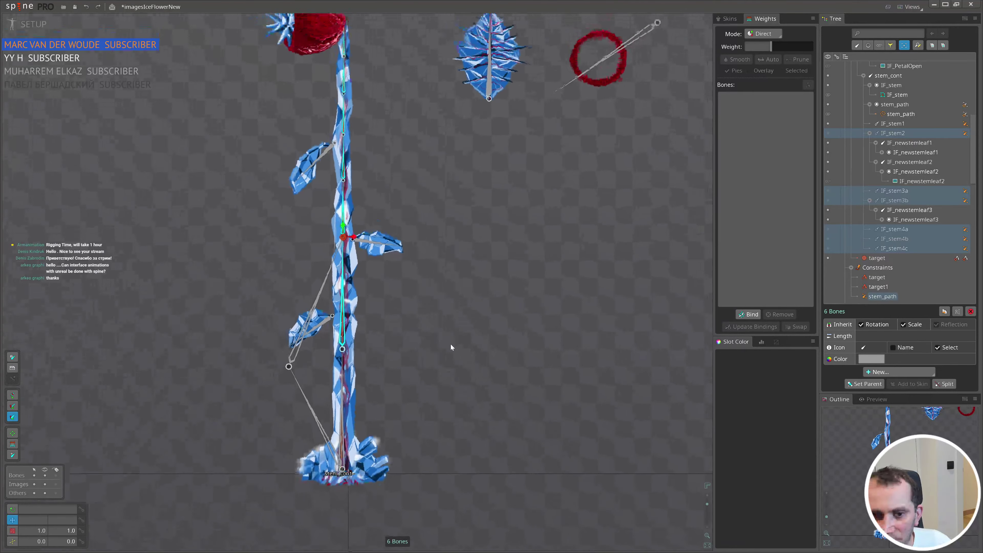
click(452, 344)
- Select the IF_stem1 bone and hide it as well
scroll(451, 344, up, 4)
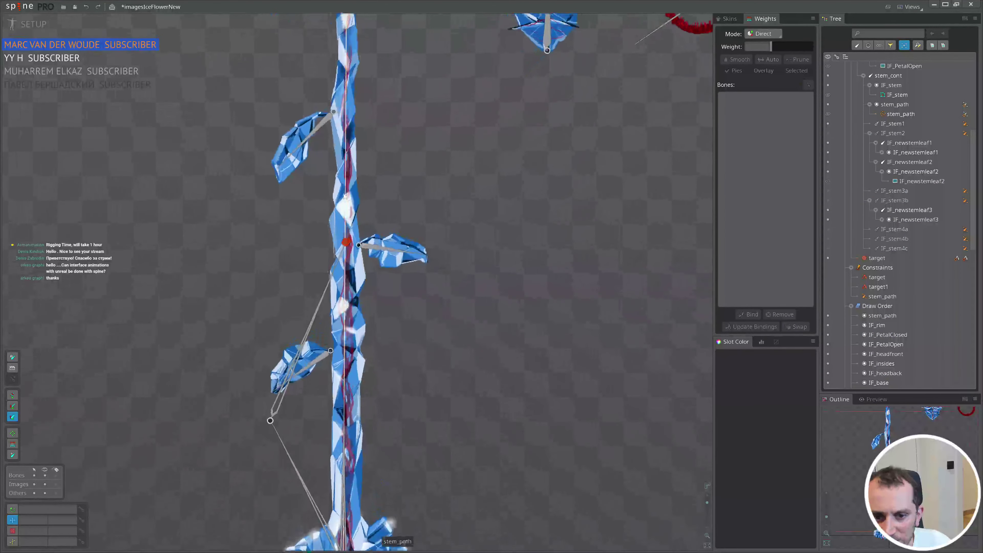
click(345, 197)
scroll(406, 215, down, 2)
click(414, 322)
click(893, 124)
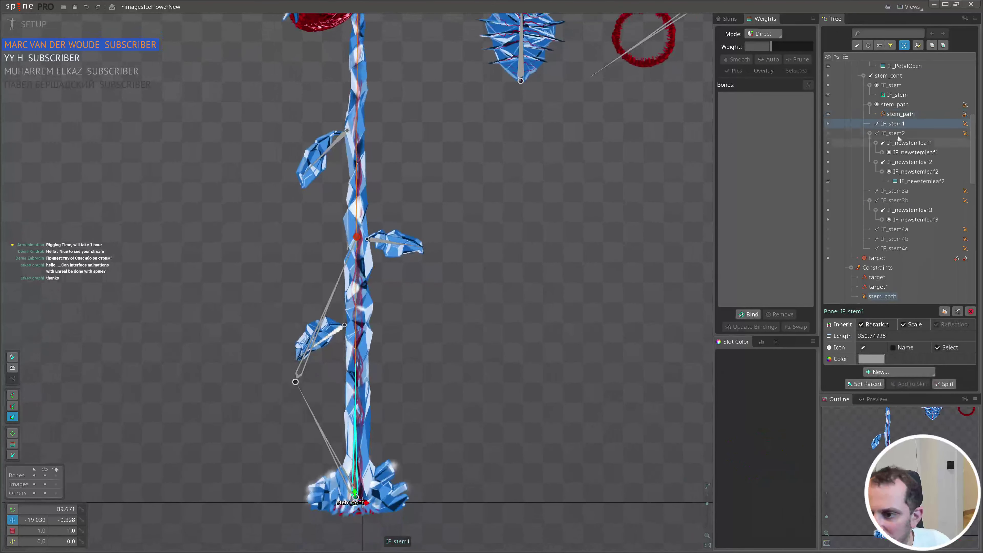
click(377, 190)
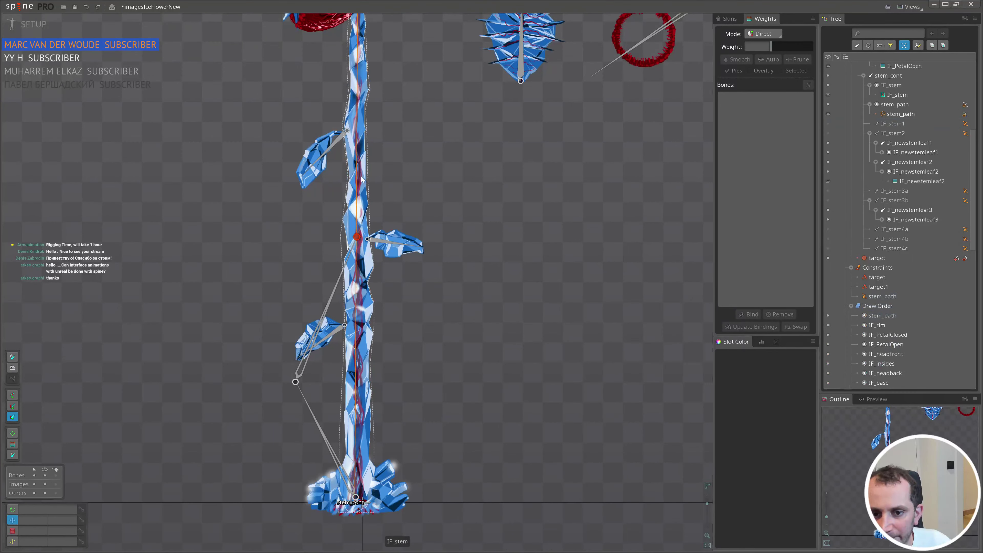
- Select the target bone on the stem and move it slightly downward to about X -13.967, Y 628.23
scroll(419, 230, down, 2)
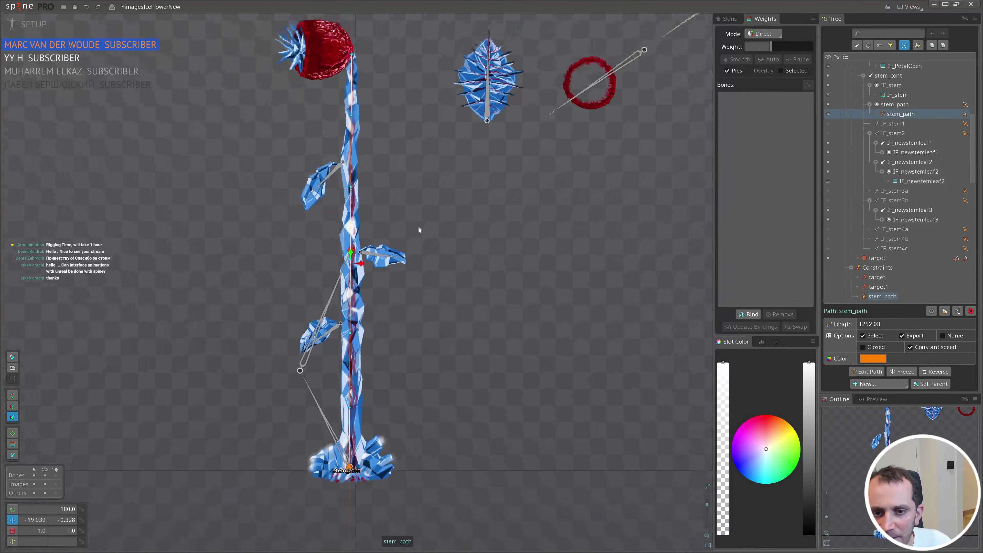
scroll(381, 196, up, 2)
scroll(381, 195, down, 1)
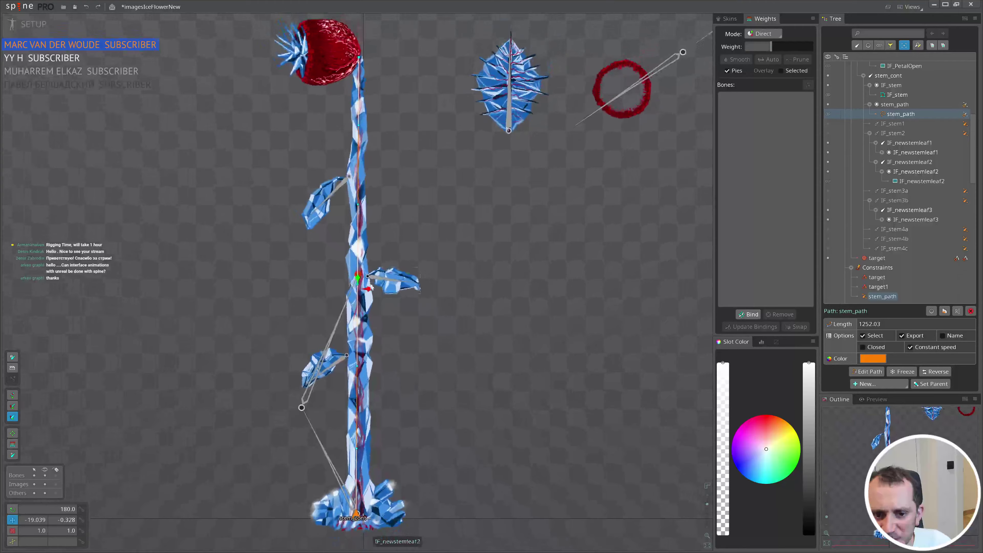
click(354, 291)
click(356, 285)
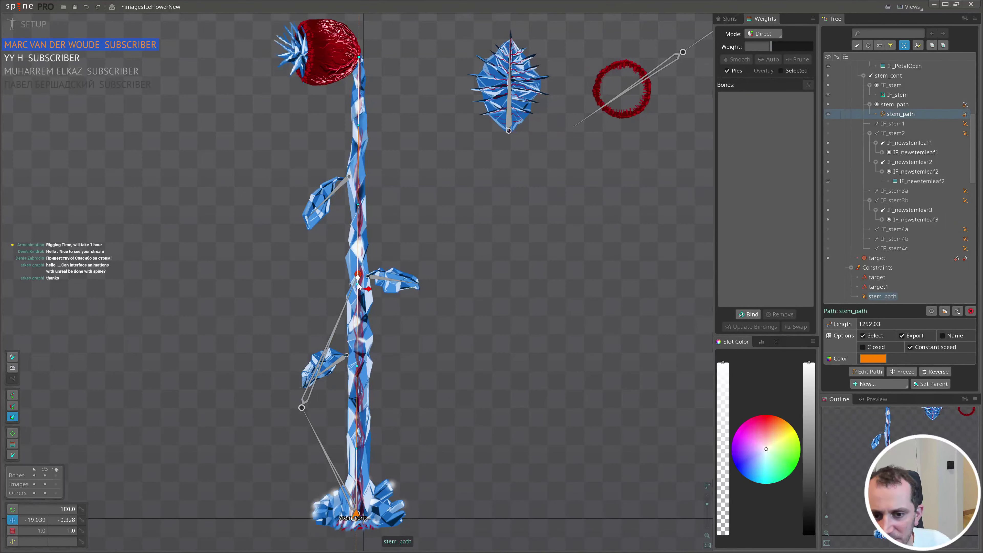
scroll(358, 280, up, 1)
scroll(358, 281, up, 1)
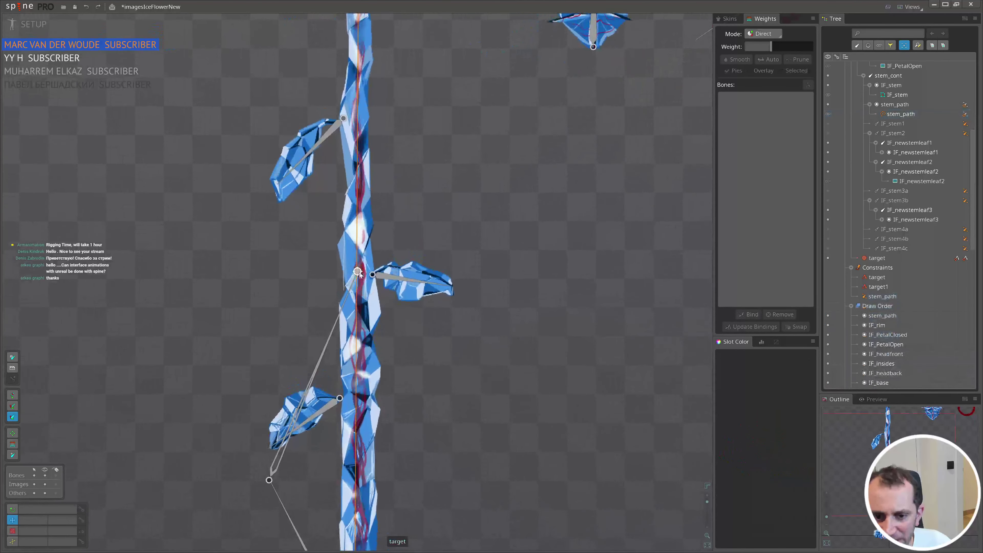
click(358, 293)
scroll(491, 327, down, 3)
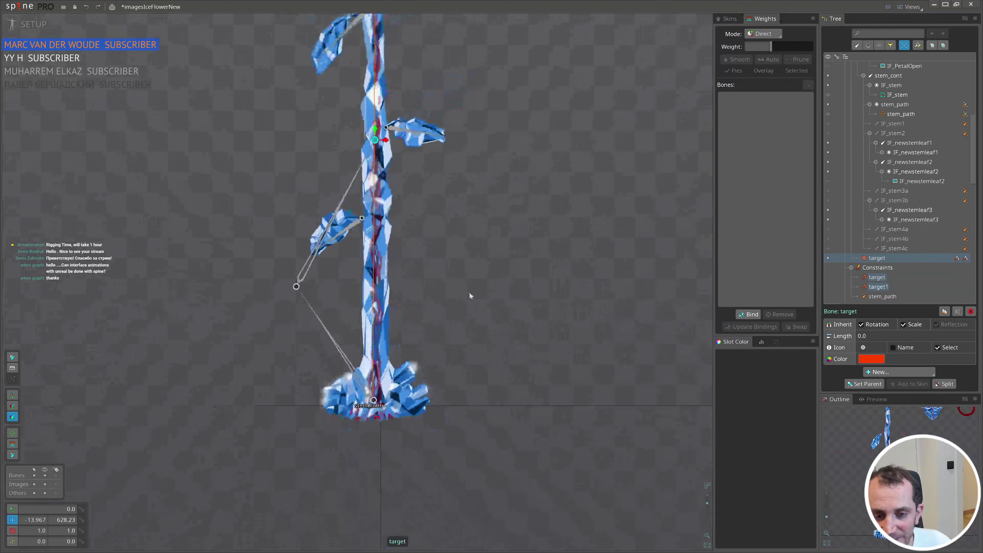
- Delete the target1 IK constraint that drives the container4 and container5 bones
click(316, 306)
ctrl+click(306, 275)
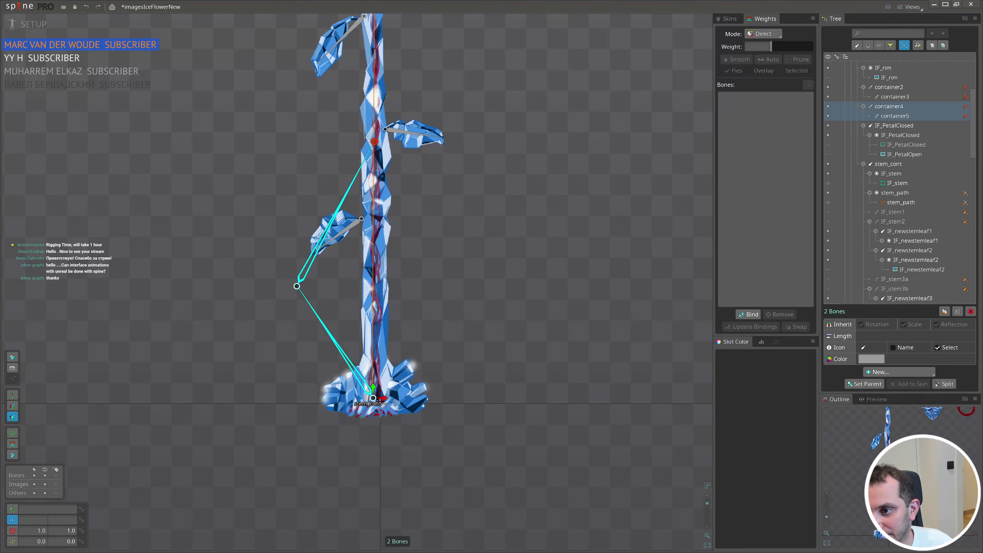
click(965, 107)
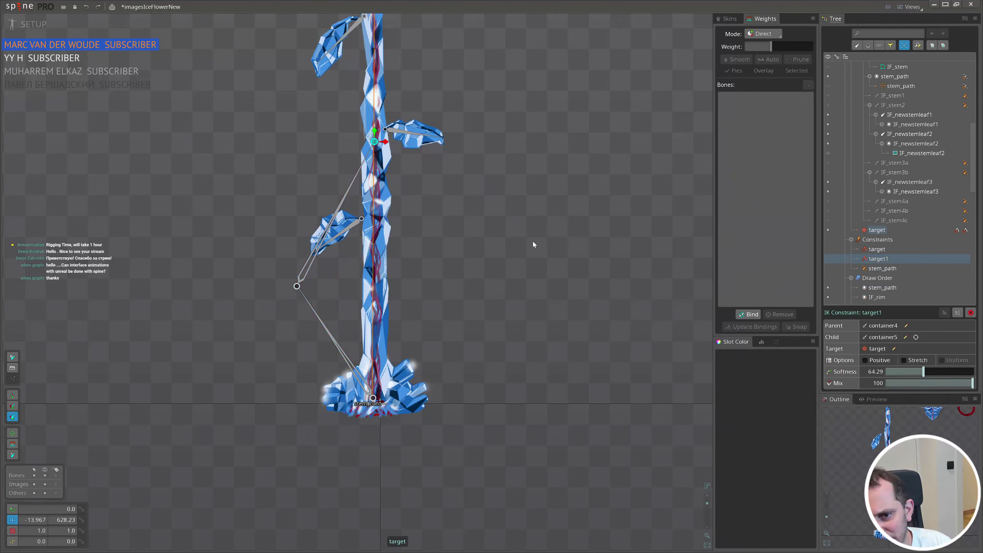
key(Delete)
key(Return)
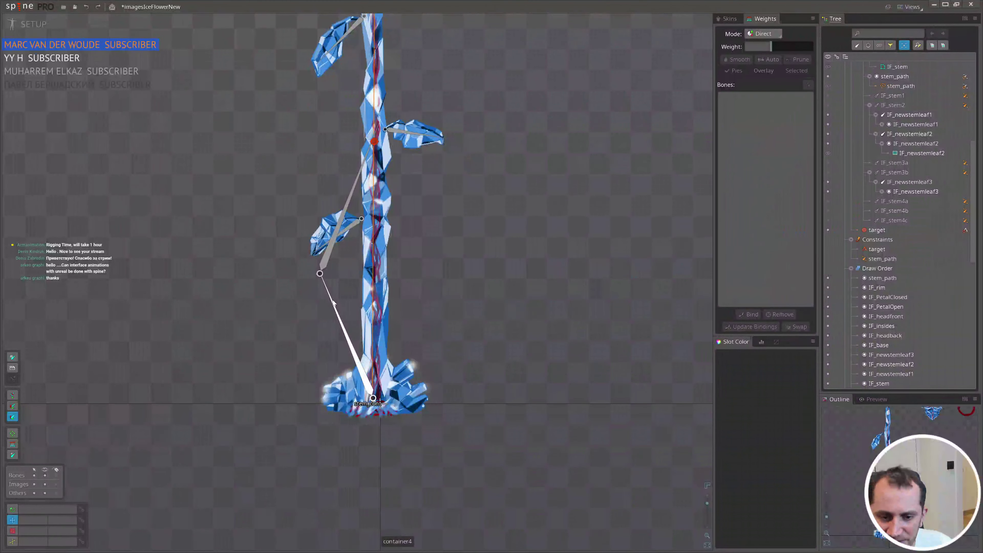
- Rotate container4 and container5 upright along the lower stem, and size them to about 277.74 and 339.53 long
drag(333, 302, 372, 241)
scroll(372, 252, up, 2)
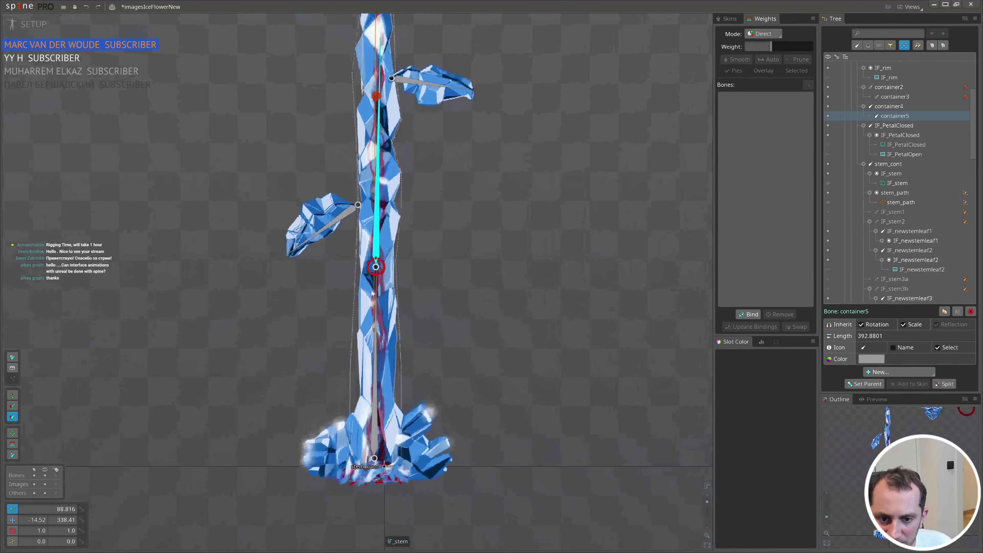
click(376, 268)
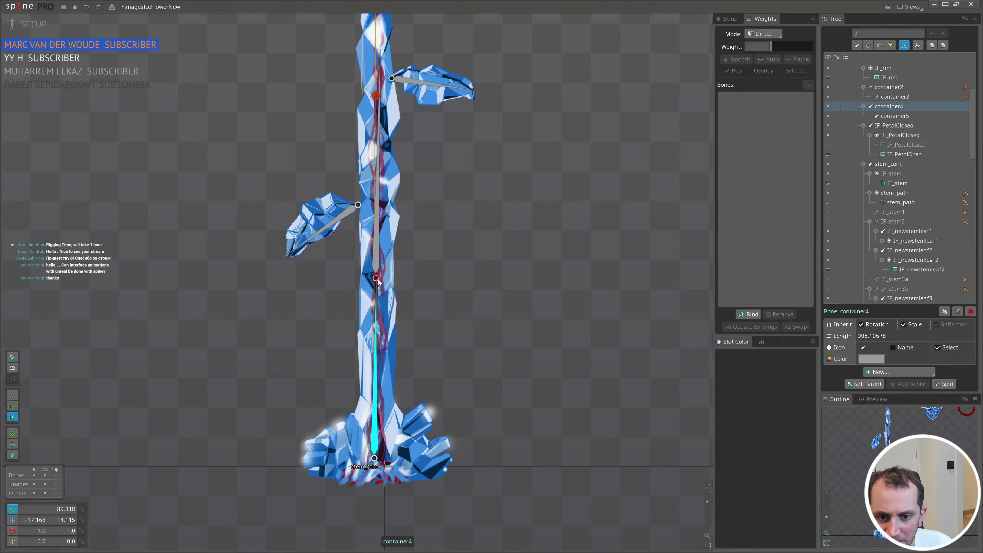
mouse_move(378, 279)
mouse_down()
mouse_move(378, 305)
mouse_move(376, 296)
mouse_up()
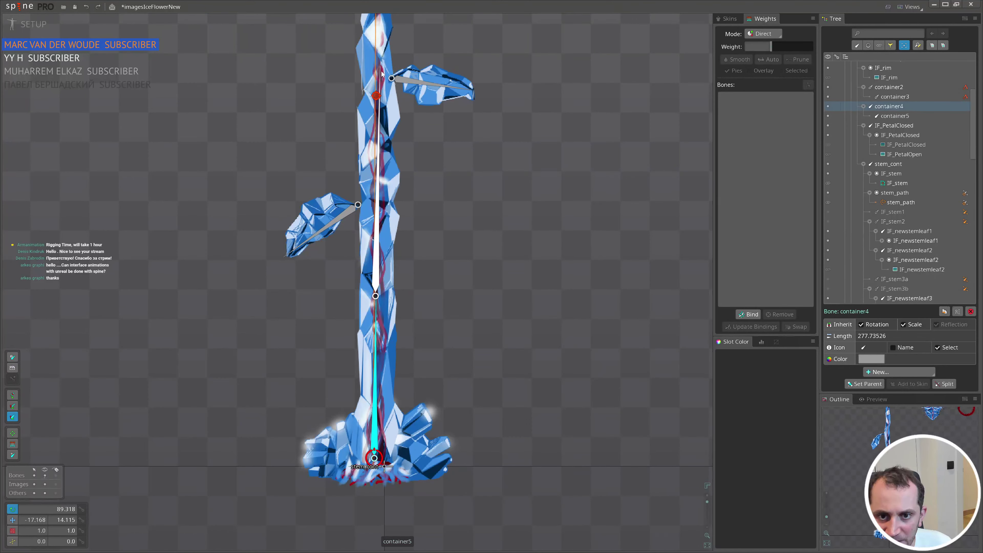
click(381, 68)
drag(380, 95, 381, 99)
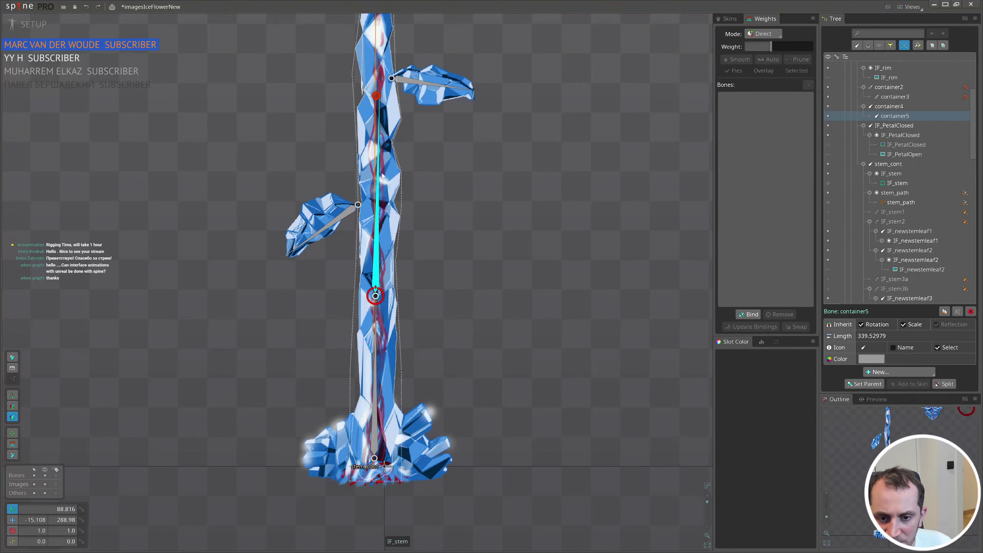
click(381, 321)
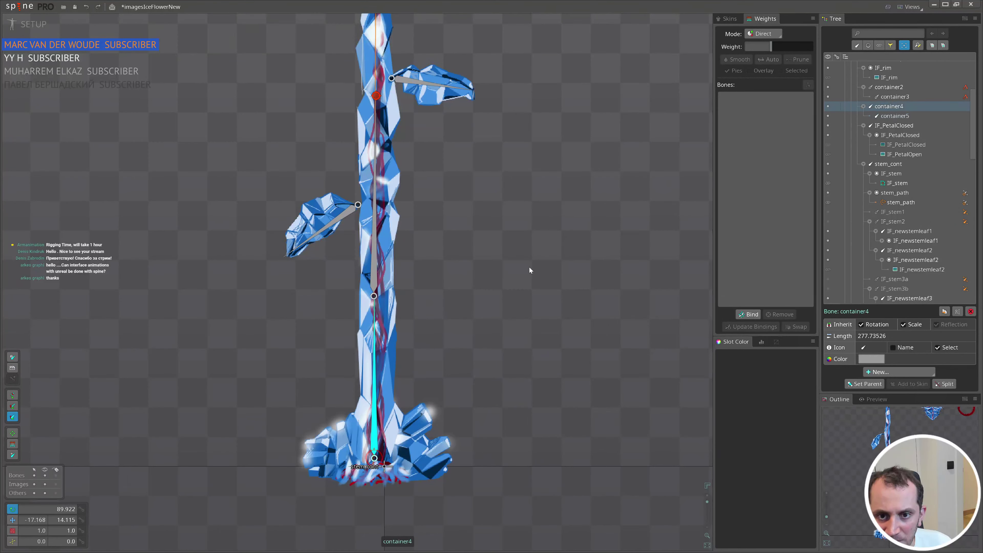
- Move the container2 bone chain to the top of the stem beside the flower head, at about X -14.306, Y 1232.2
scroll(524, 203, down, 5)
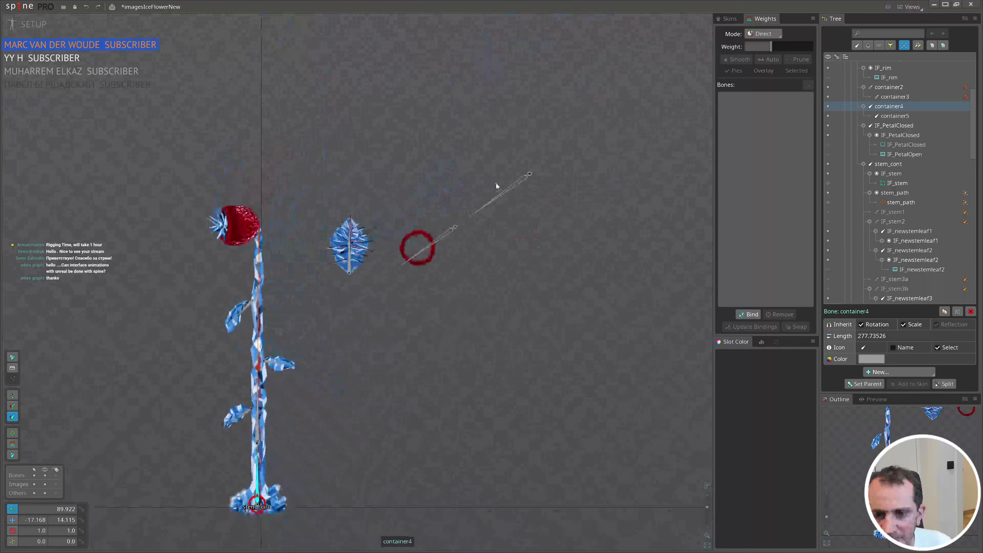
click(476, 220)
drag(368, 297, 518, 272)
scroll(518, 272, up, 3)
key(v)
drag(644, 250, 283, 331)
scroll(283, 333, up, 4)
- Delete the target IK constraint that drives the container2 and container3 bones
click(464, 323)
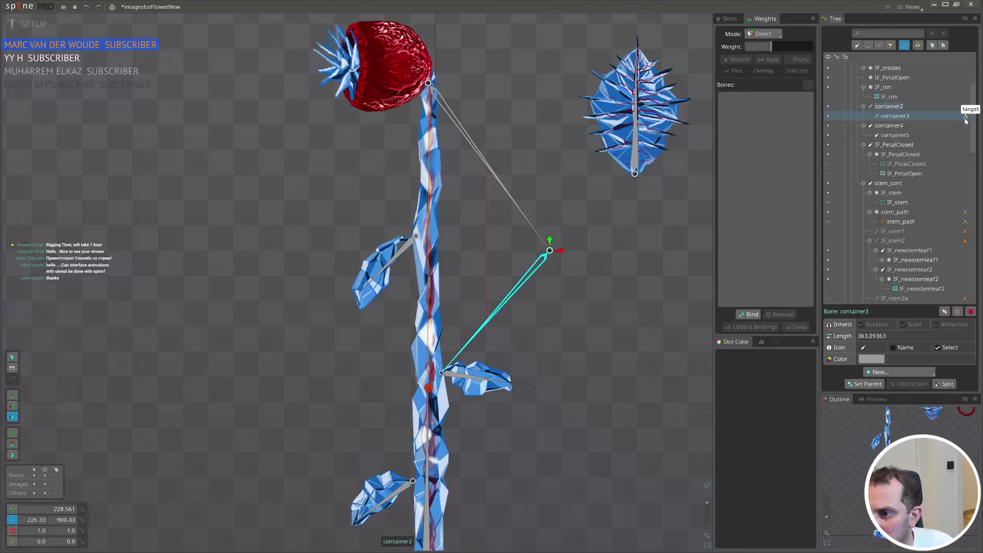
click(964, 116)
key(Delete)
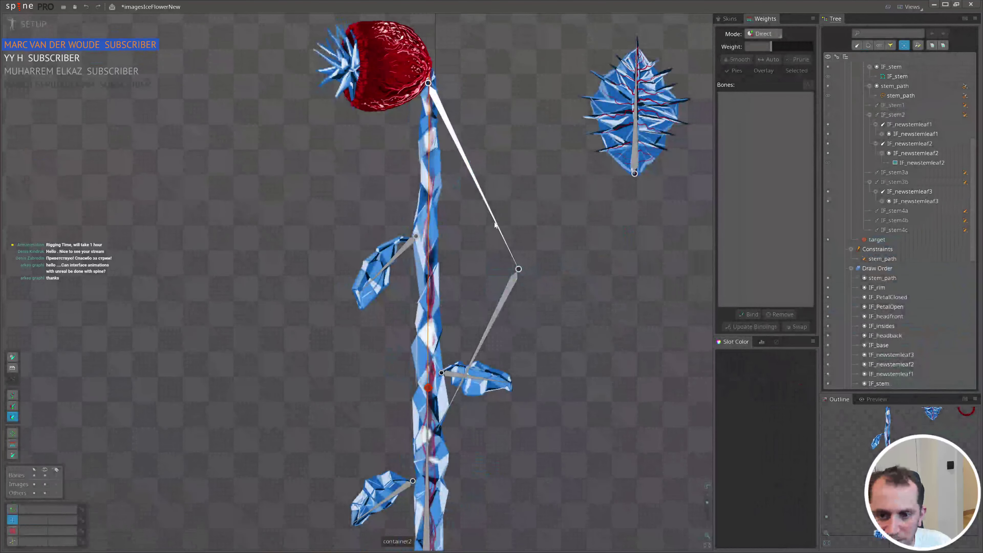
- Rotate container2 and container3 to point down along the upper stem, at about 270.23° and 269.6°
drag(494, 227, 444, 264)
key(ctrl+z)
drag(595, 250, 521, 321)
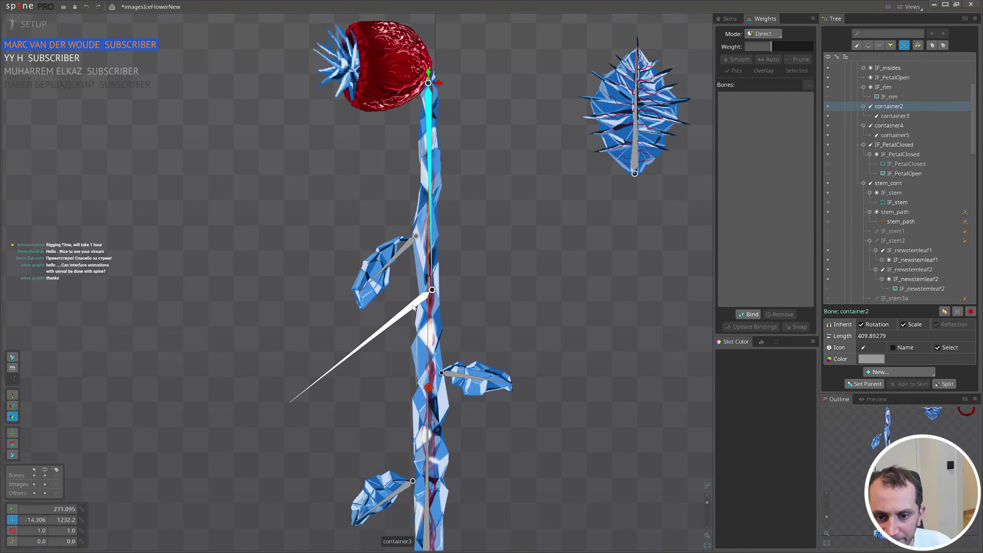
drag(387, 325, 436, 327)
drag(430, 268, 426, 268)
click(430, 318)
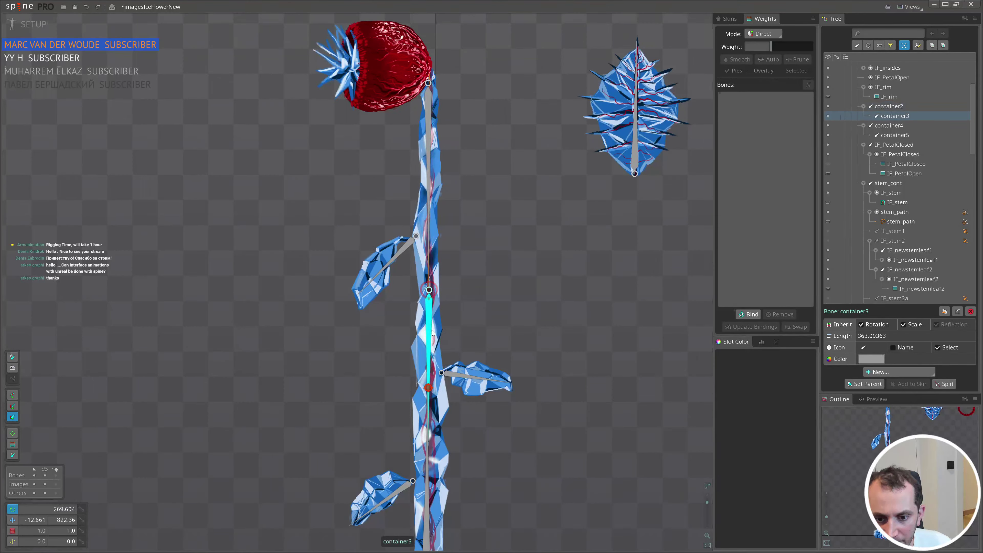
- Shorten container2 to about 318.68 and container3 to about 284.35 so the chain ends at the target bone
click(429, 289)
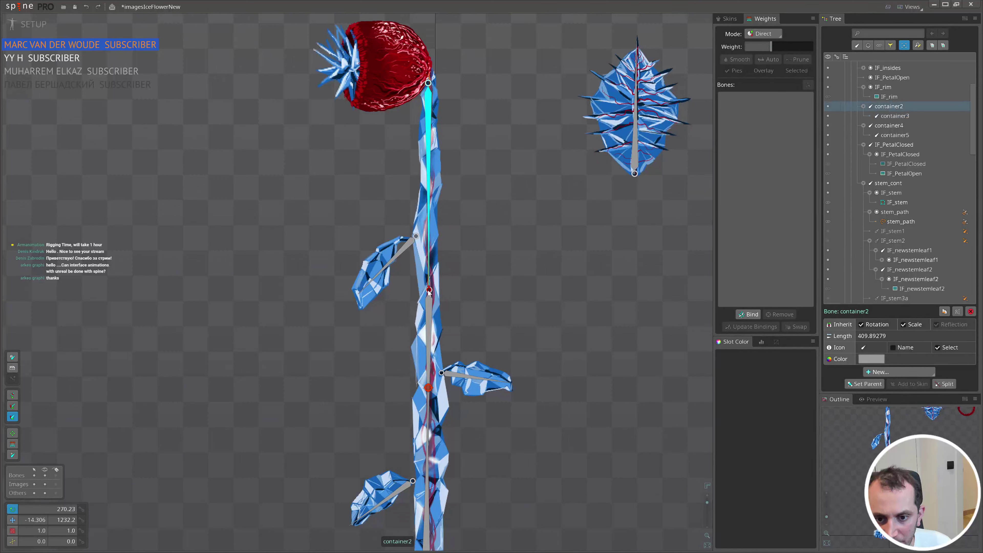
drag(428, 291, 434, 235)
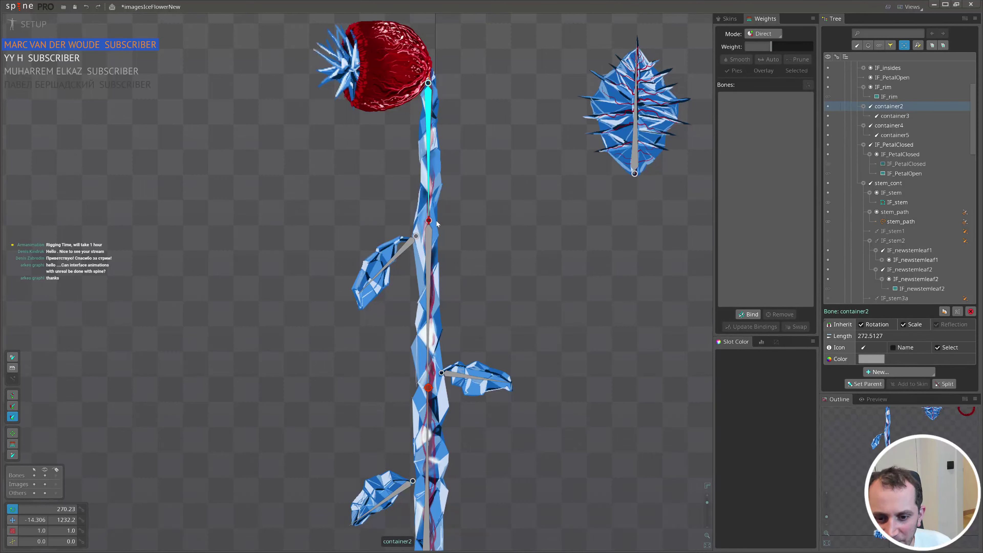
drag(436, 310, 434, 244)
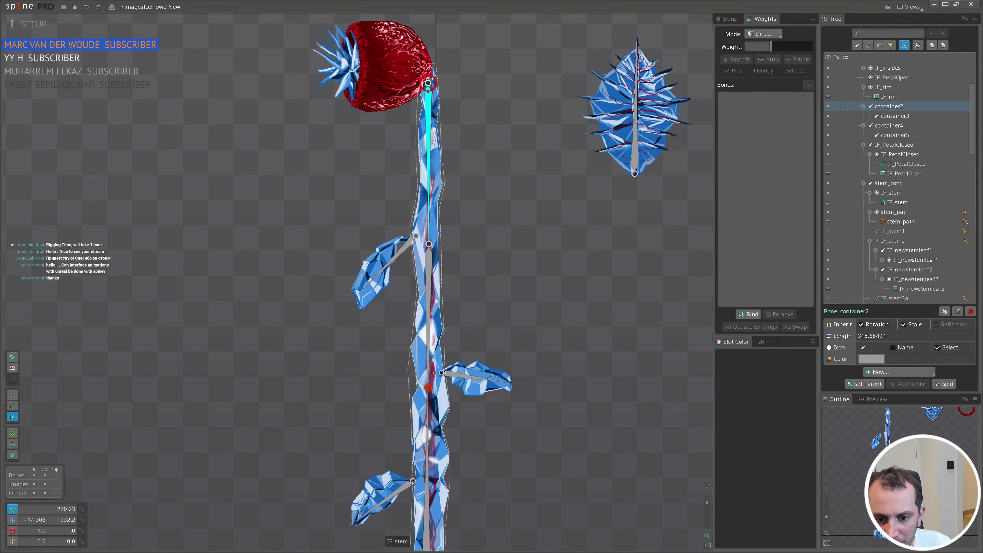
click(429, 332)
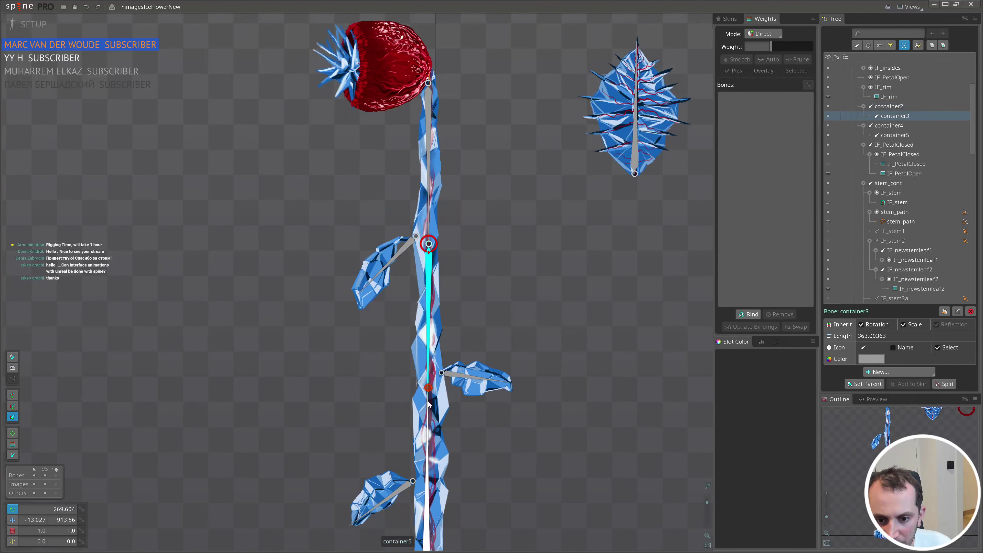
scroll(428, 402, up, 5)
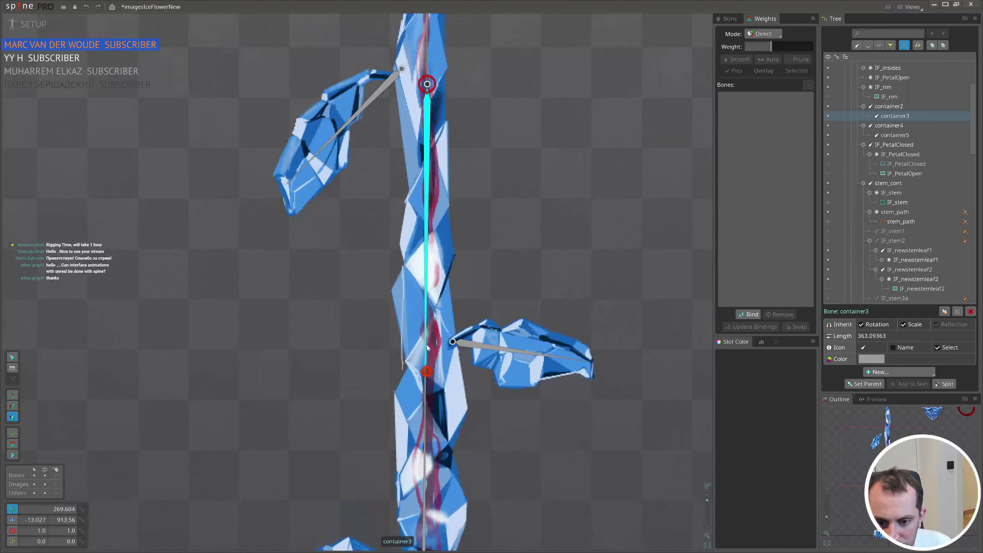
drag(424, 402, 424, 455)
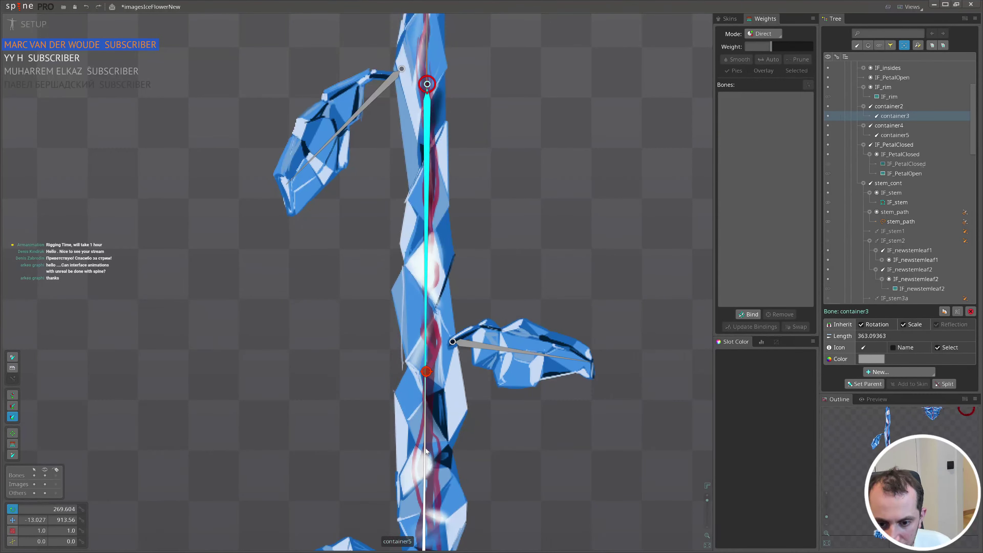
scroll(500, 201, down, 4)
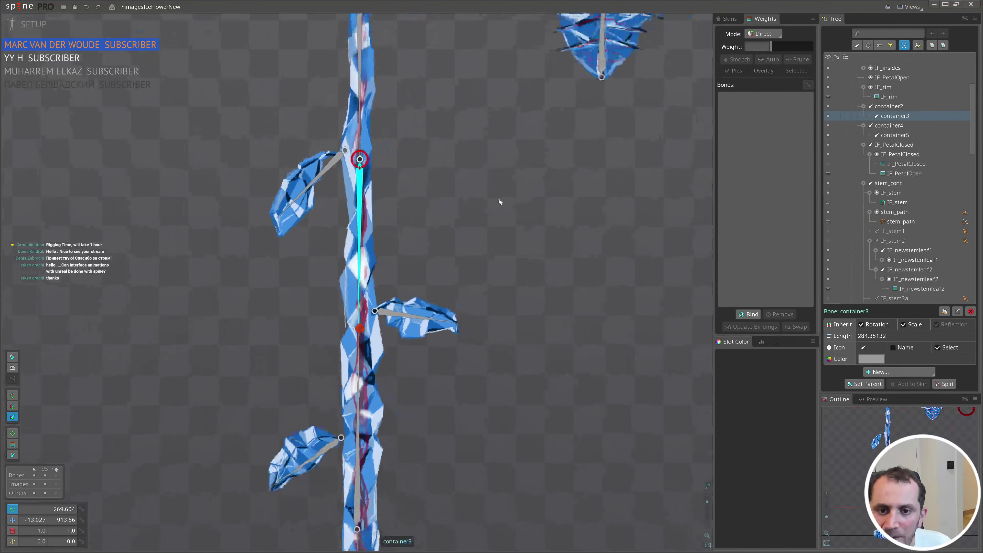
- Try moving container2 and container3 together off the stem, and undo the move
drag(459, 155, 412, 257)
scroll(480, 245, down, 2)
ctrl+click(376, 216)
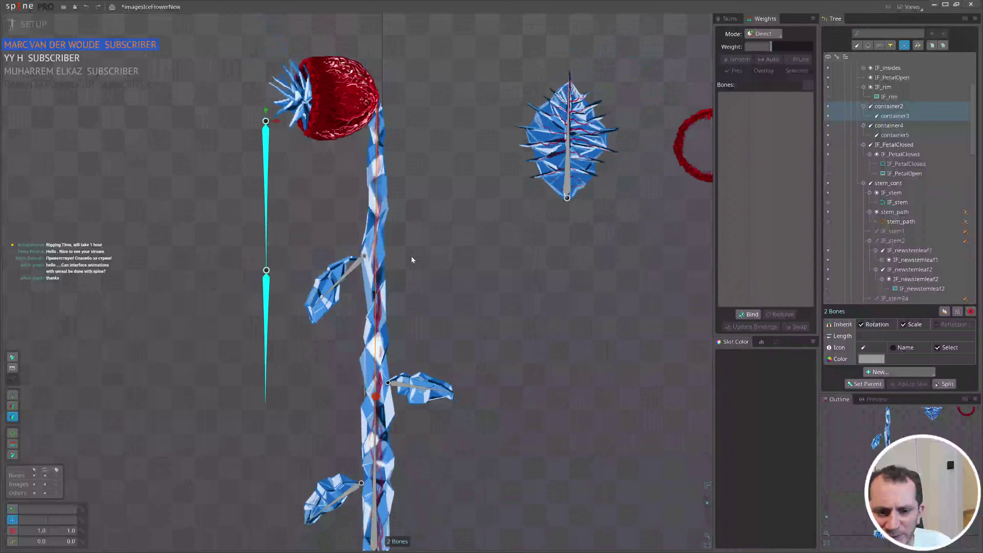
key(ctrl+z)
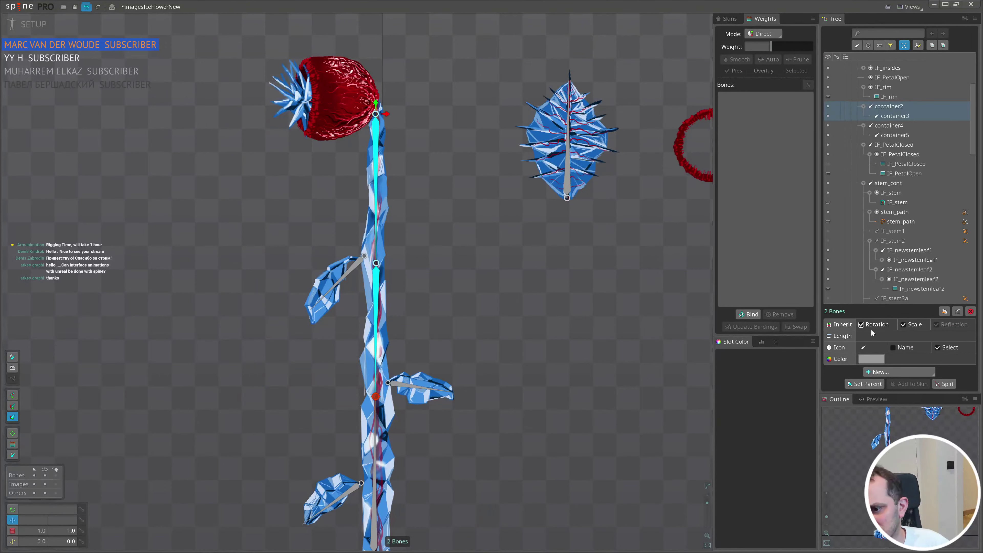
- Shorten container2 to about 270.05 and lengthen container3 to about 332.43 so it reaches the target bone
click(896, 127)
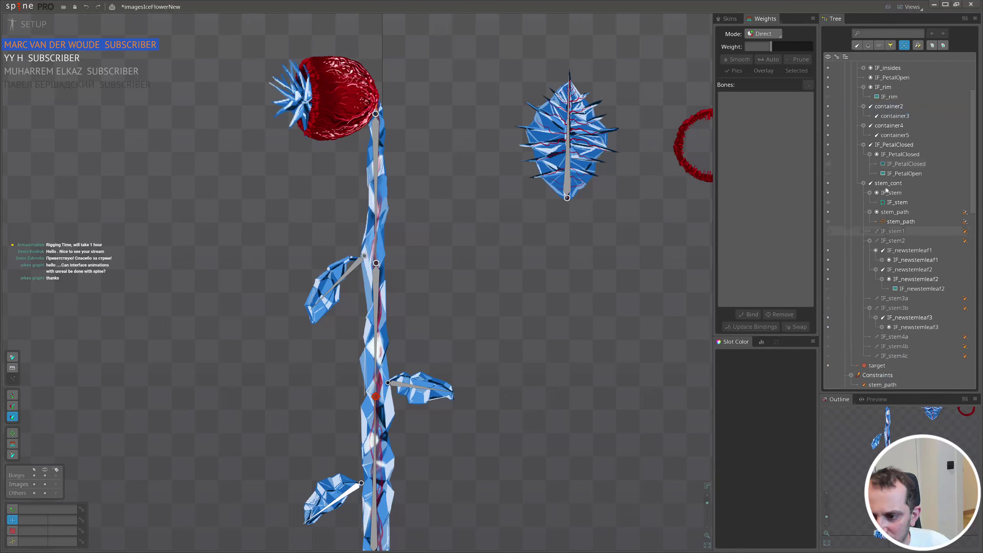
click(897, 135)
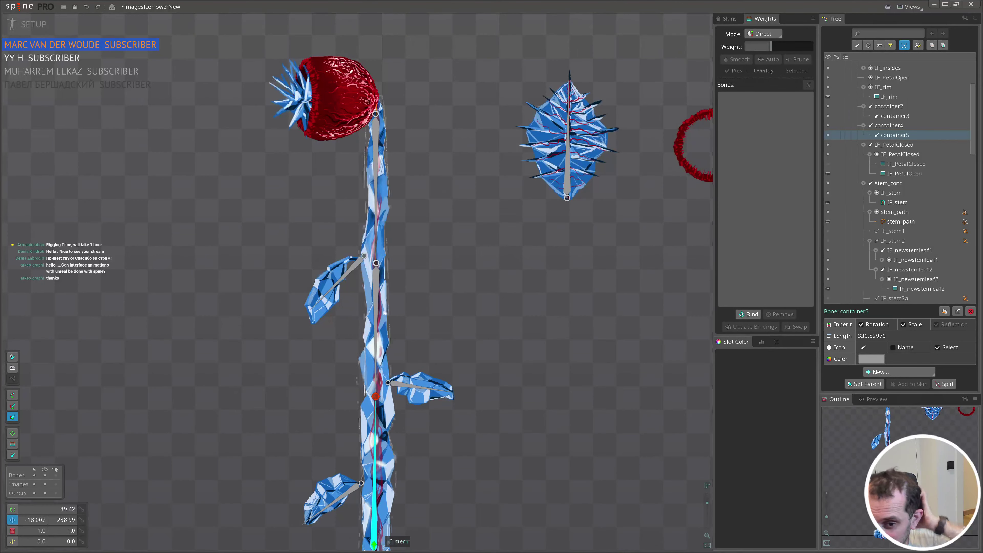
click(377, 248)
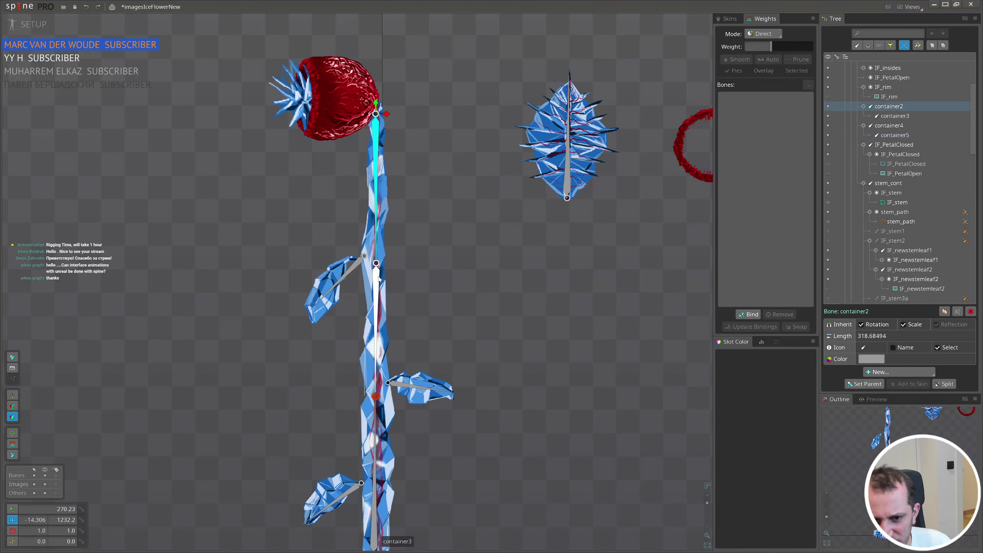
ctrl+click(378, 278)
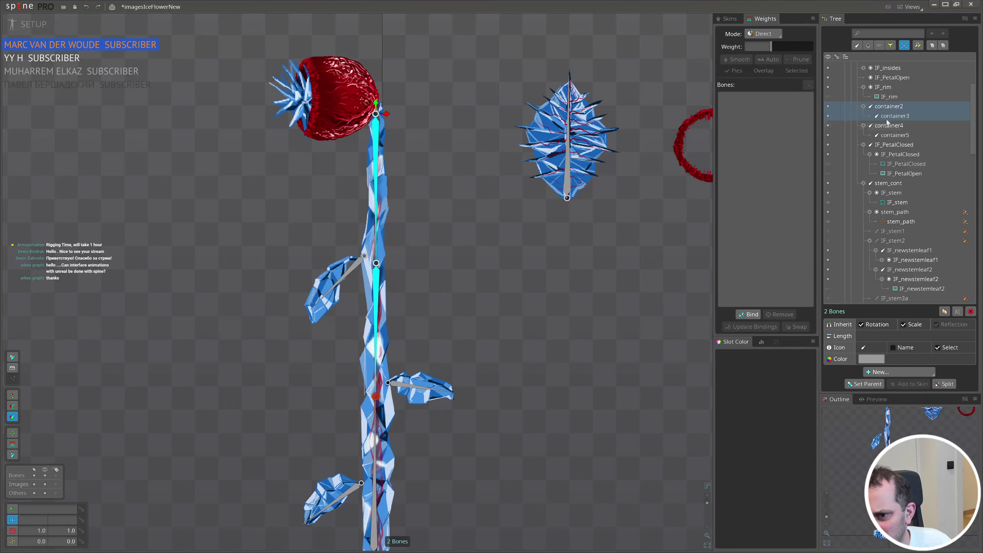
click(376, 215)
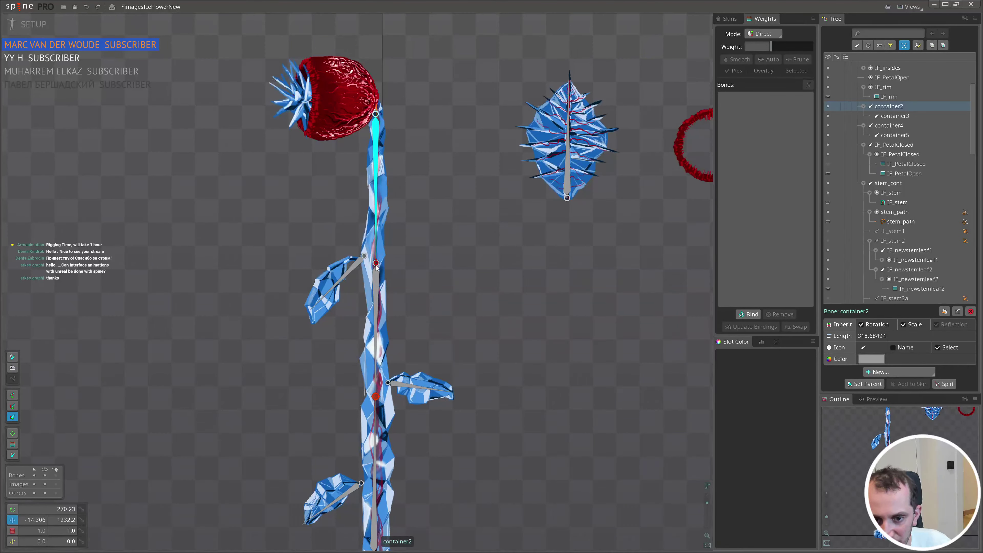
click(376, 382)
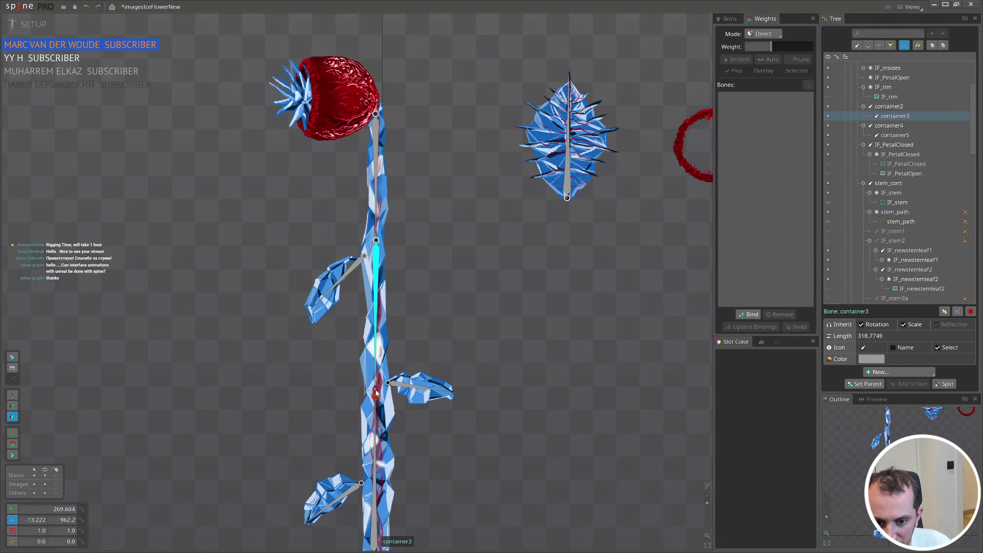
- Lengthen container4 to about 341.94 and shorten container5 to about 273.99 so the lower chain ends at the target bone
scroll(383, 381, down, 4)
drag(387, 379, 417, 233)
scroll(411, 284, up, 2)
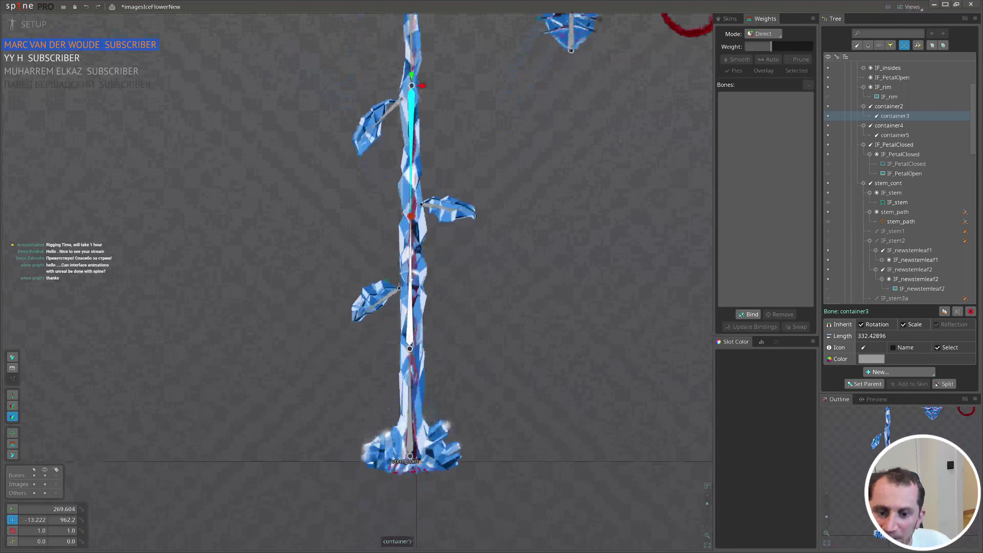
click(411, 358)
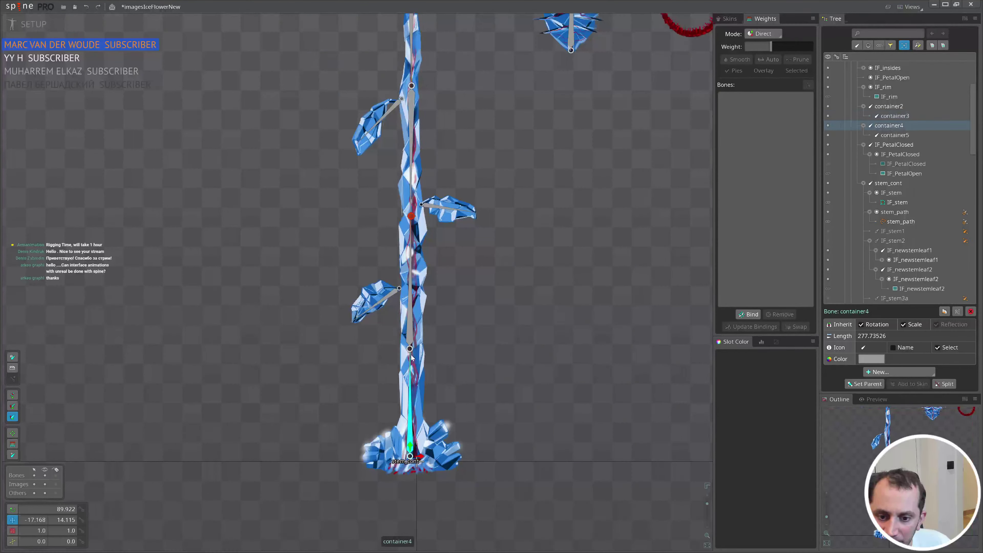
click(411, 298)
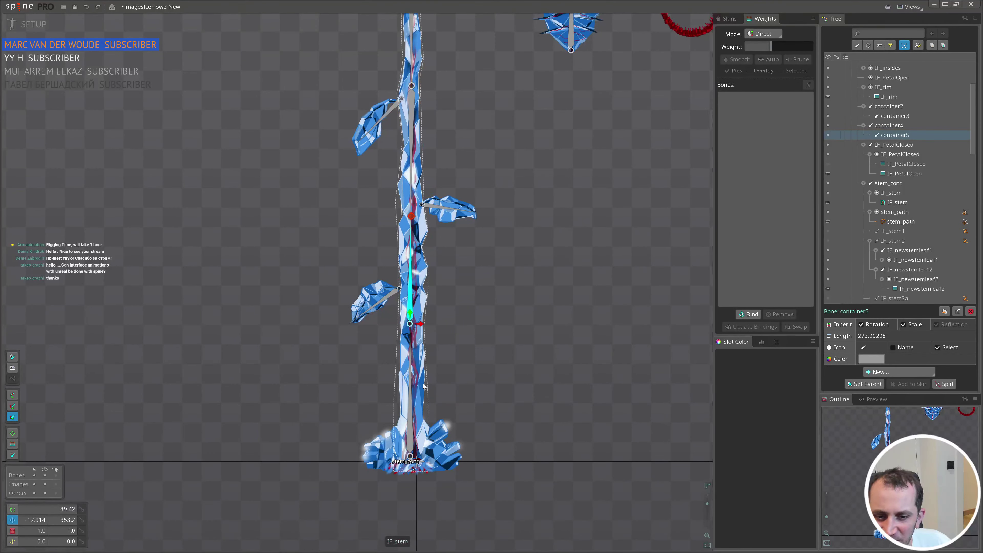
click(409, 371)
- Compare the lengths of container5, container3 and container2 along the whole stem
drag(485, 314, 482, 416)
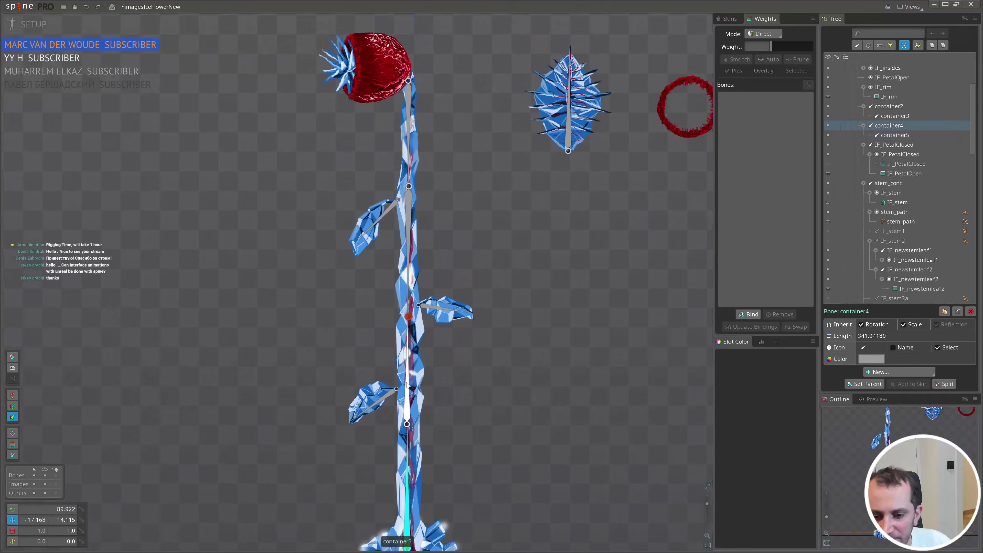
click(407, 385)
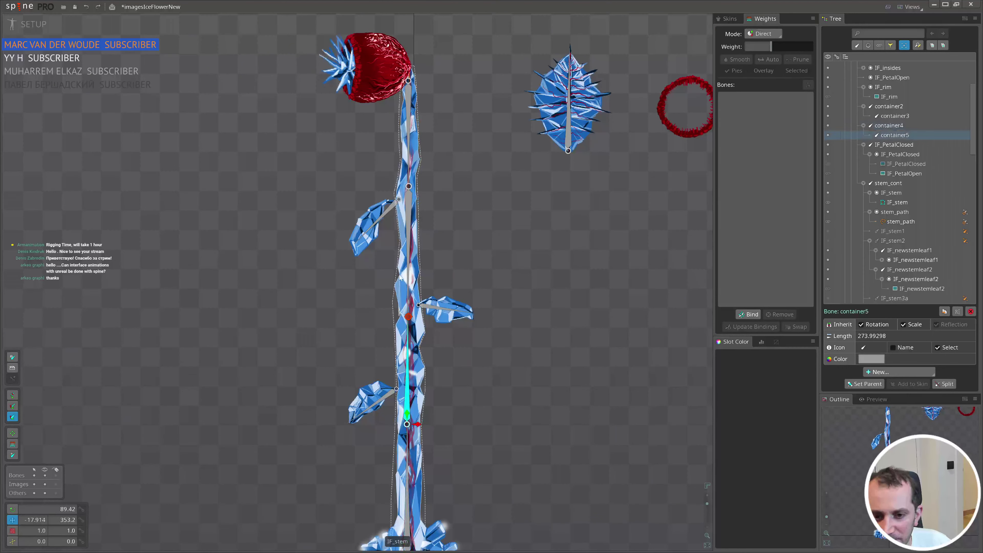
click(409, 261)
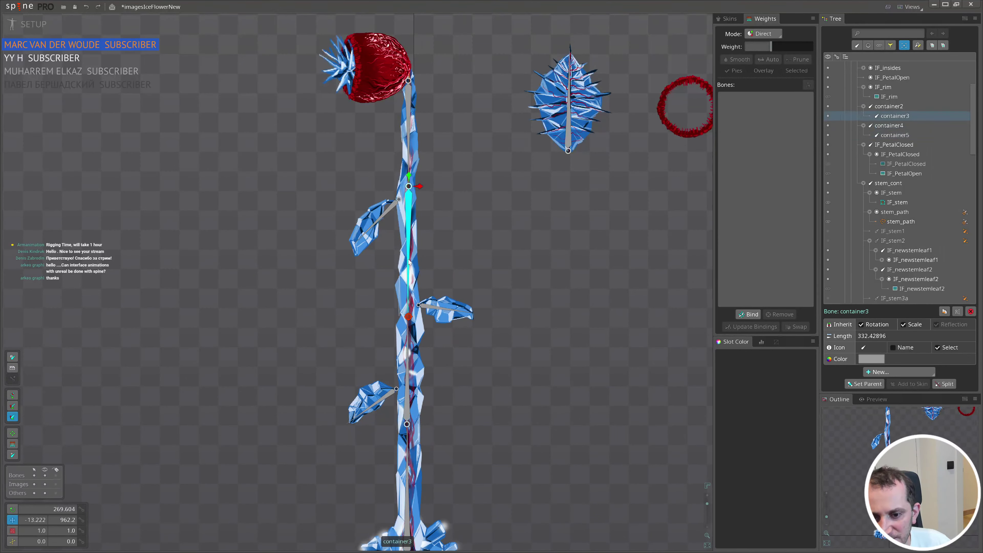
click(409, 145)
scroll(457, 272, down, 2)
drag(446, 248, 439, 207)
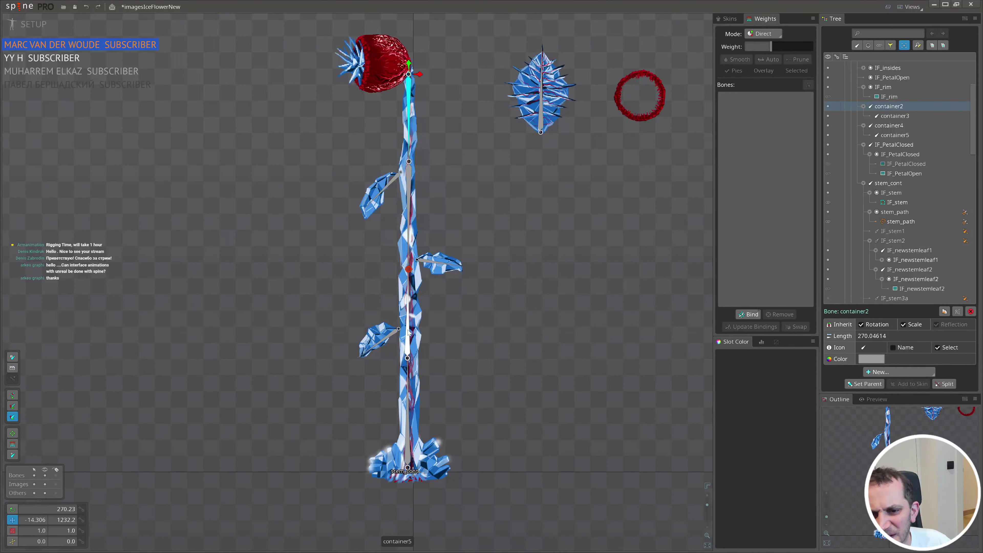
- Create an IK constraint named base_IK on container4 and container5, using the target bone as its target
drag(497, 295, 491, 321)
click(402, 356)
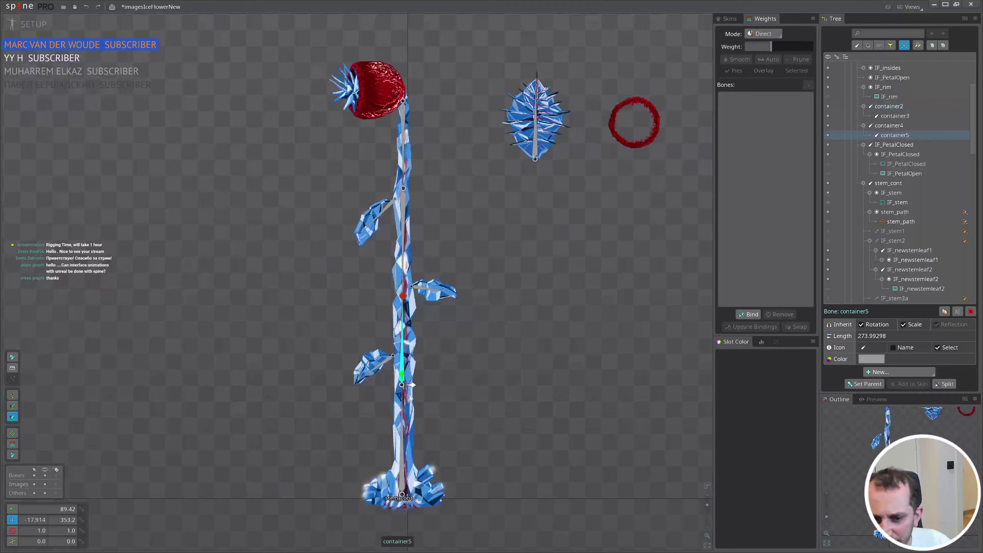
ctrl+click(402, 415)
click(880, 372)
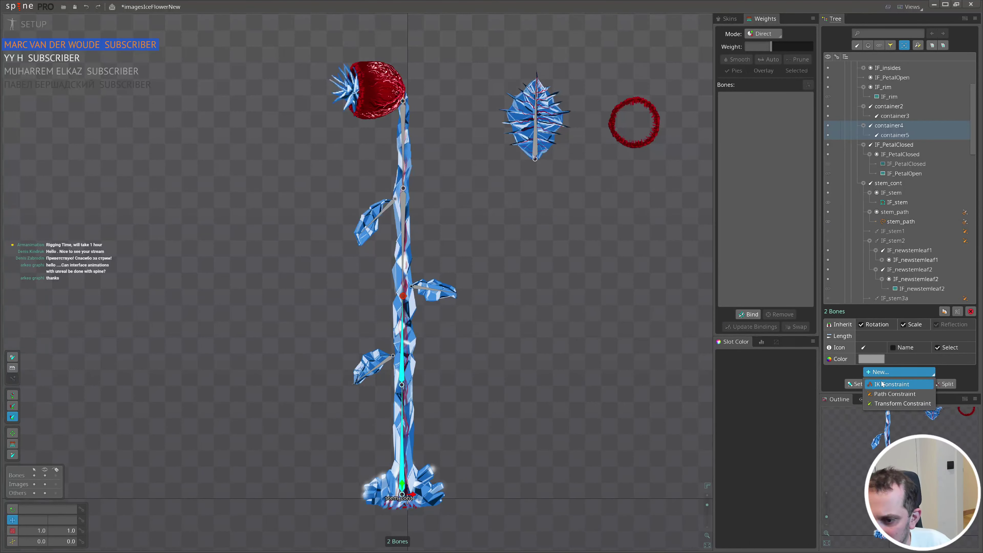
click(890, 383)
scroll(409, 316, up, 3)
click(499, 313)
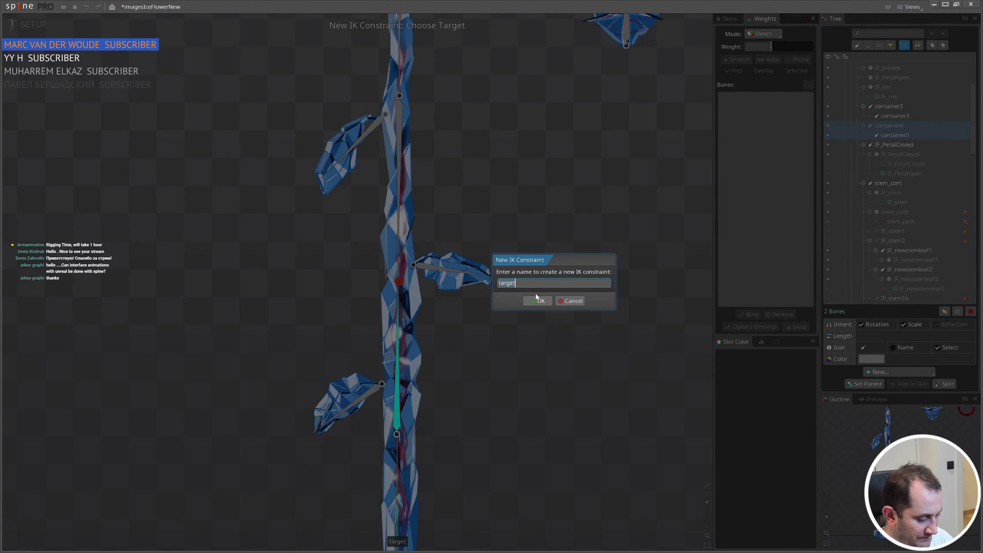
text(base)
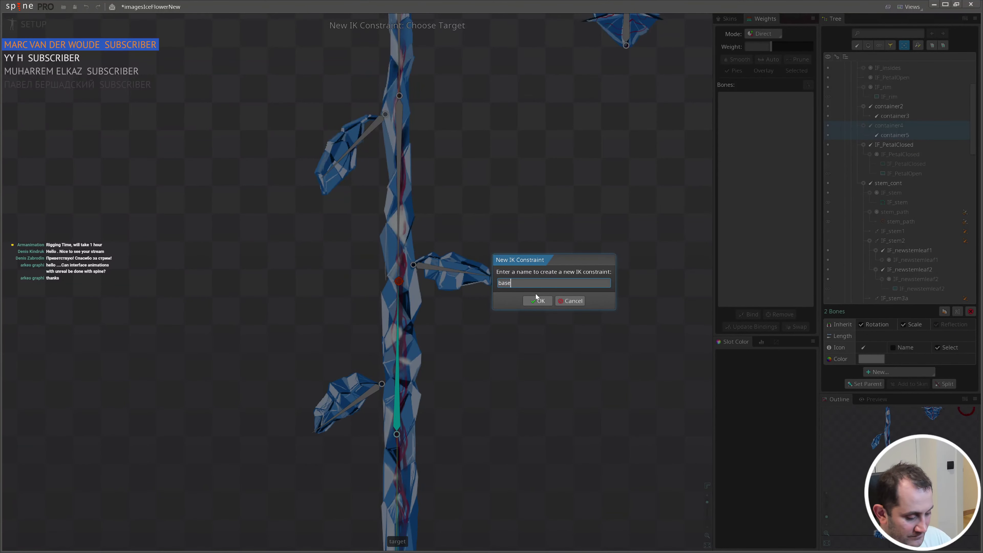
text(_IK)
key(Return)
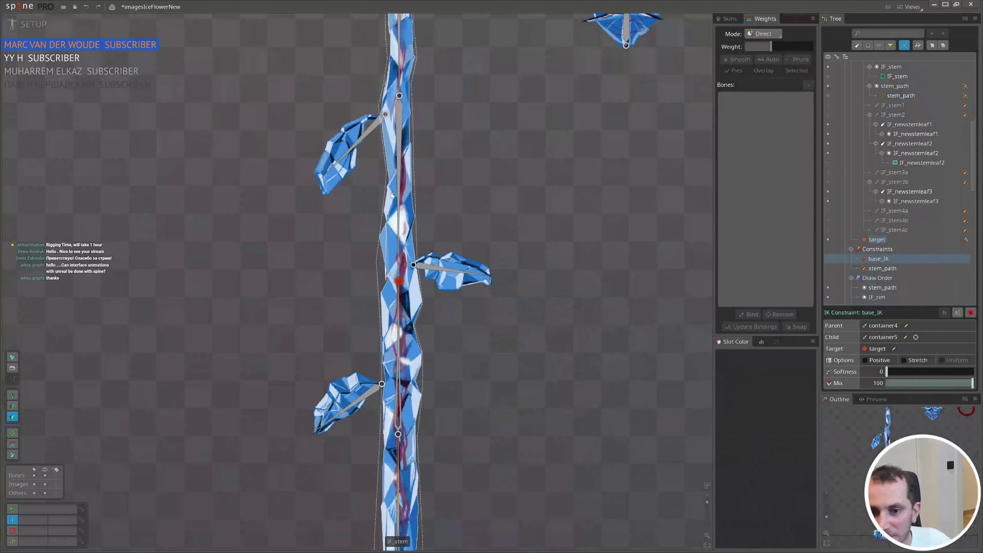
- Create an IK constraint named tip_IK on container2 and container3, aimed at the same target bone
click(397, 195)
drag(397, 195, 398, 275)
ctrl+click(398, 152)
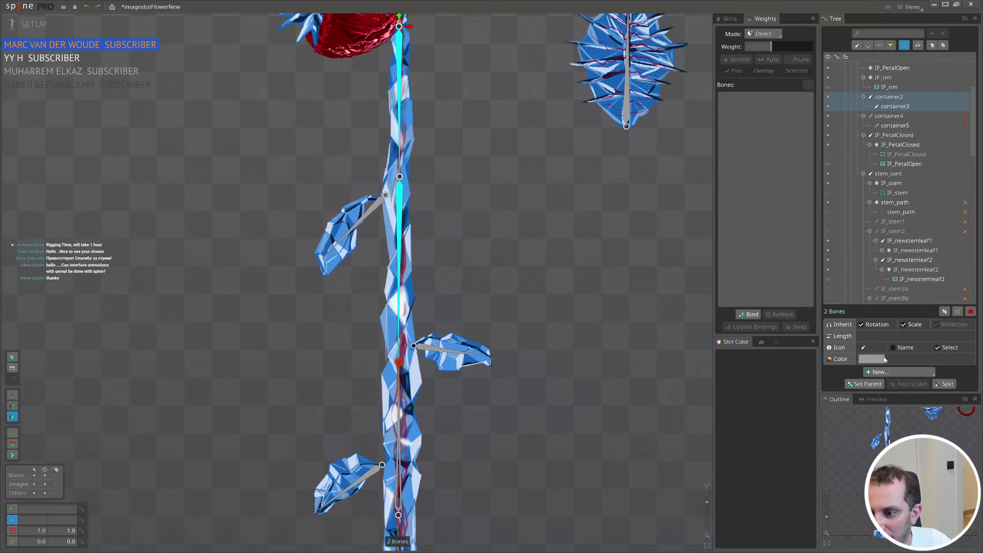
click(898, 372)
click(898, 386)
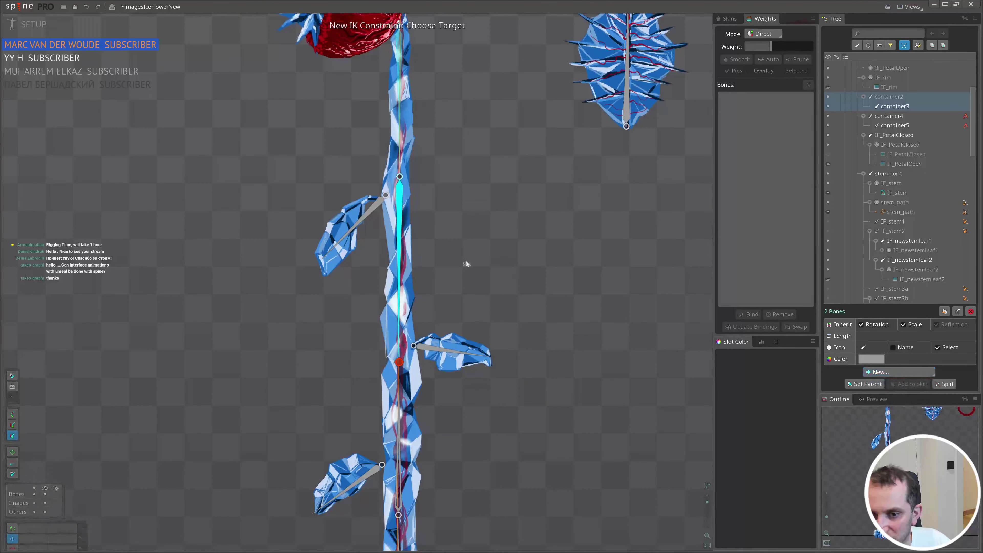
click(398, 363)
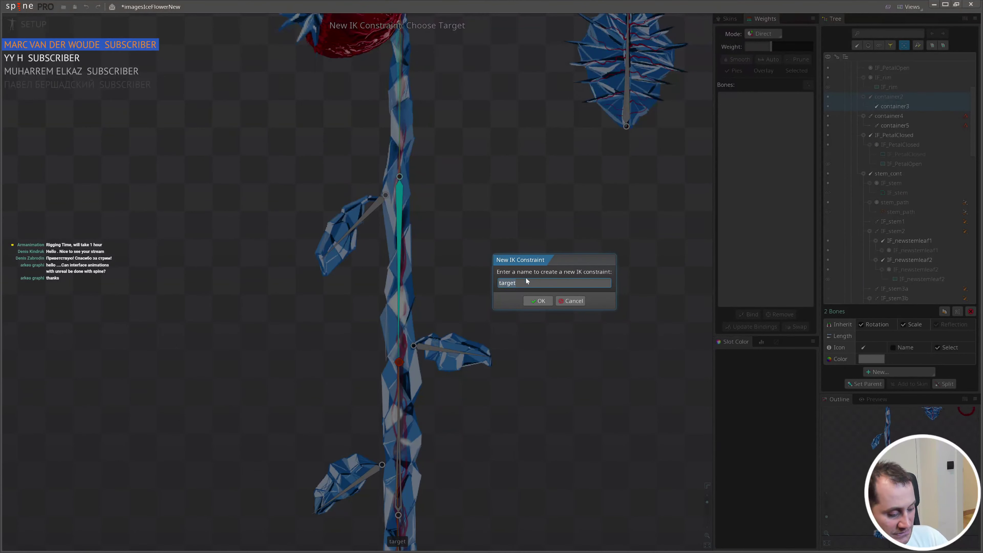
text(tip_)
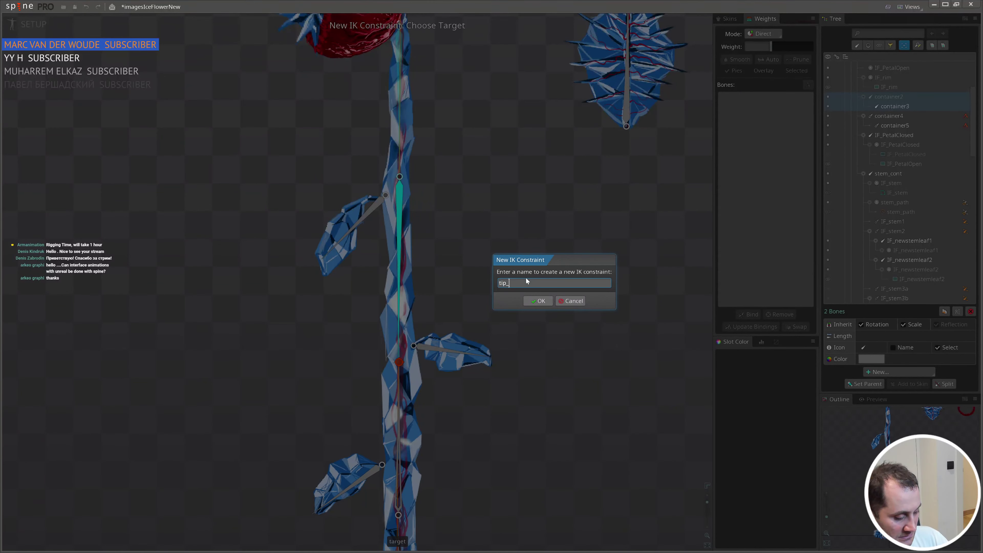
text(IK)
key(Return)
scroll(431, 286, down, 3)
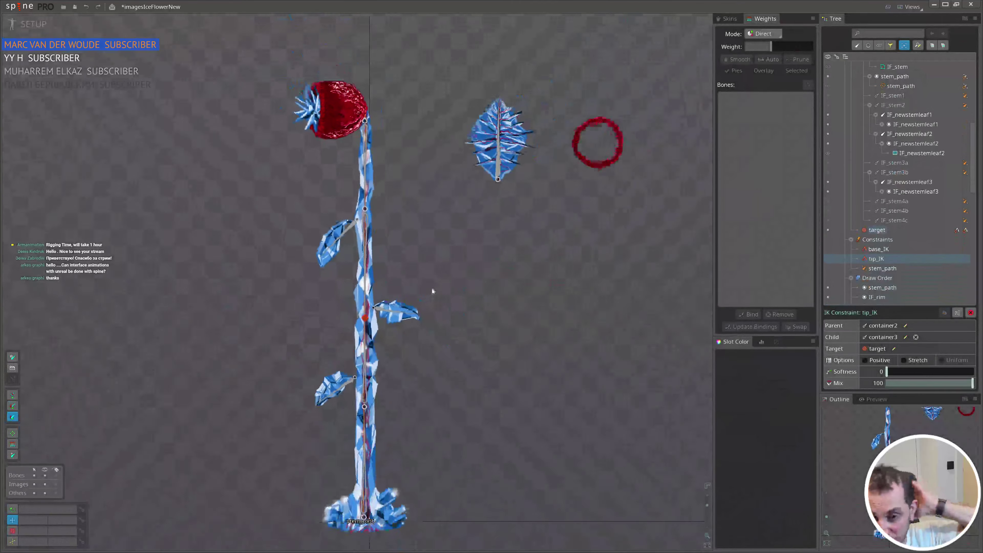
drag(488, 306, 494, 246)
drag(422, 128, 439, 146)
scroll(424, 118, up, 2)
drag(468, 181, 429, 163)
scroll(467, 238, down, 1)
drag(446, 234, 406, 245)
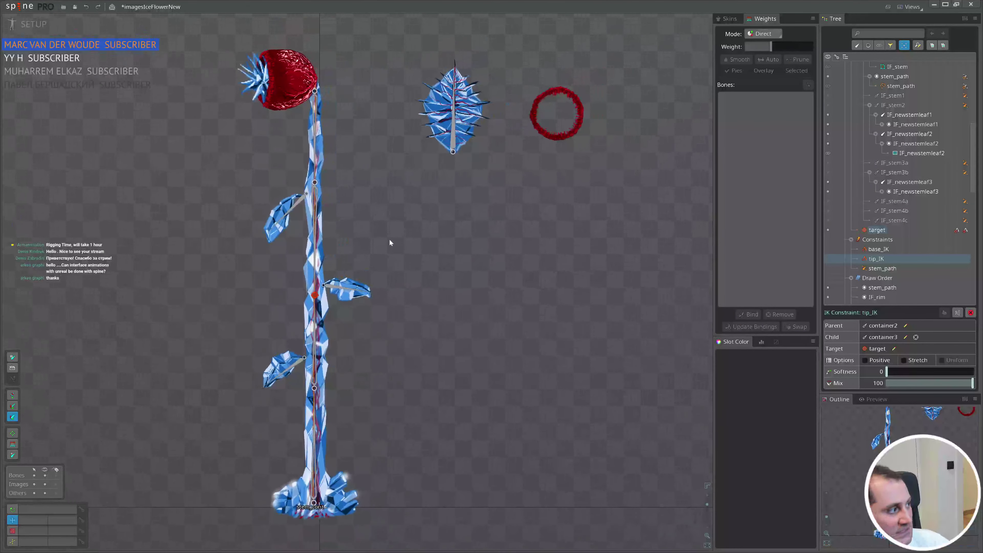
mouse_move(340, 237)
mouse_down()
mouse_move(365, 227)
mouse_move(348, 230)
mouse_up()
scroll(357, 216, up, 2)
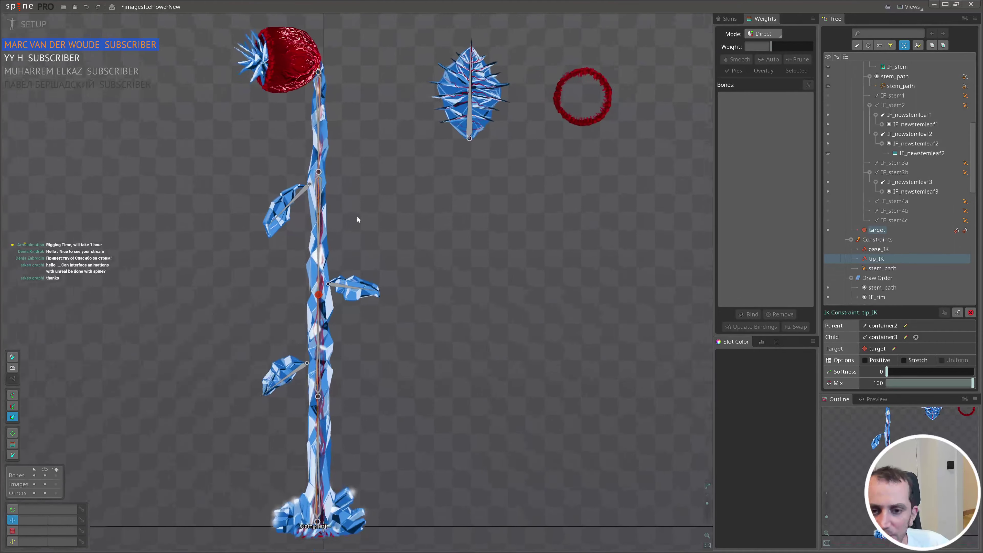
- Test both IK chains by moving container2 and the target bone off the stem, and undo each move
drag(316, 124, 325, 166)
key(ctrl+z)
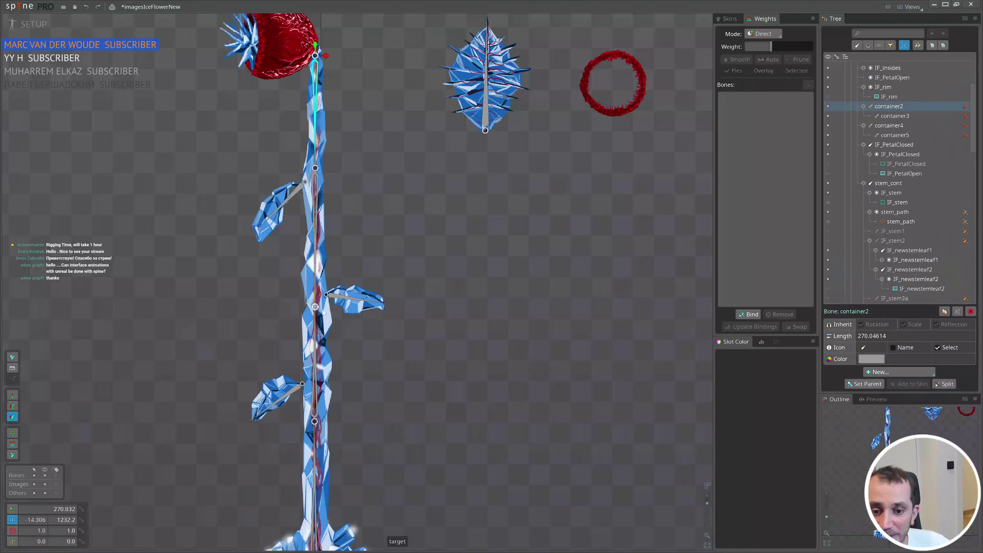
drag(317, 307, 373, 290)
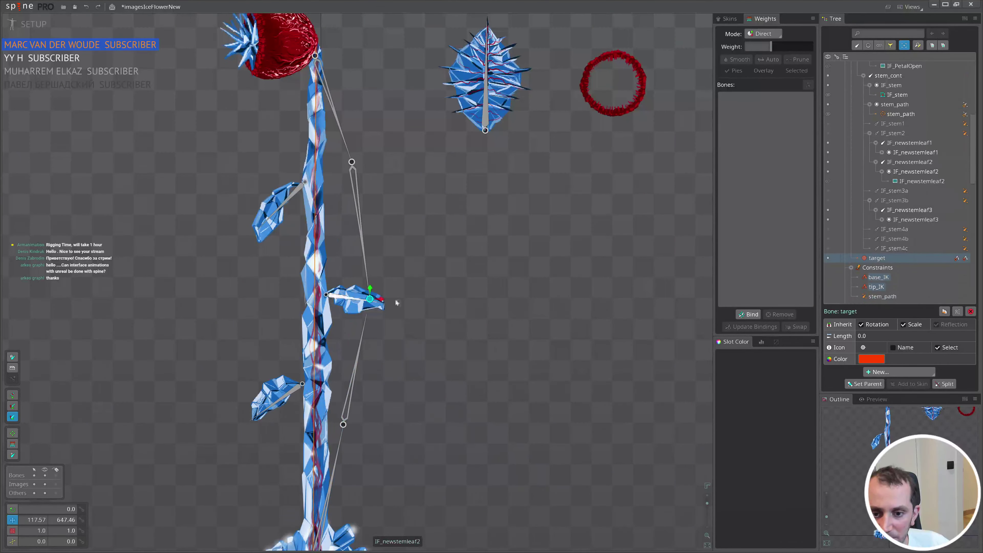
key(ctrl+z)
drag(462, 260, 472, 219)
key(ctrl+z)
- Bind the stem_path path to container2, container3, container5 and container4
scroll(436, 245, down, 2)
scroll(437, 247, down, 1)
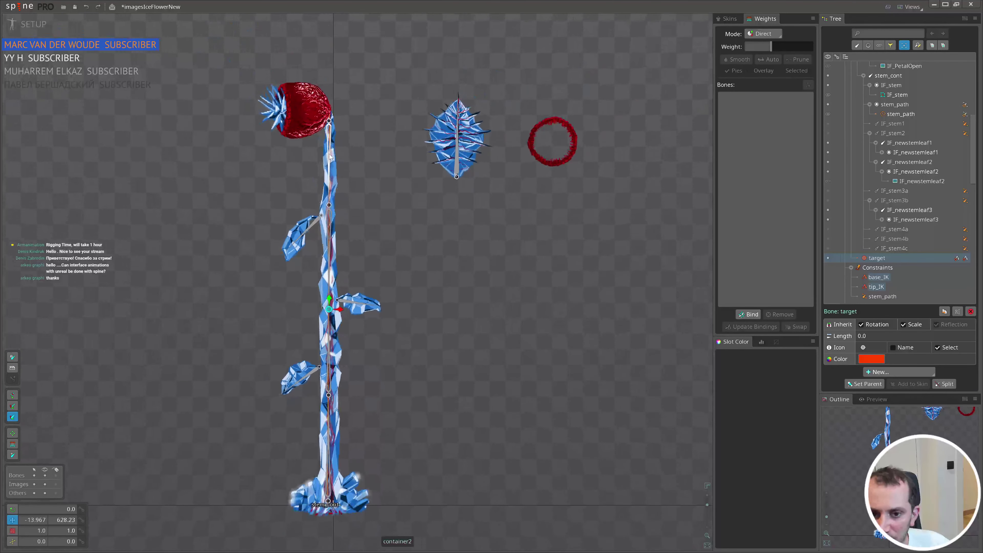
scroll(315, 254, up, 2)
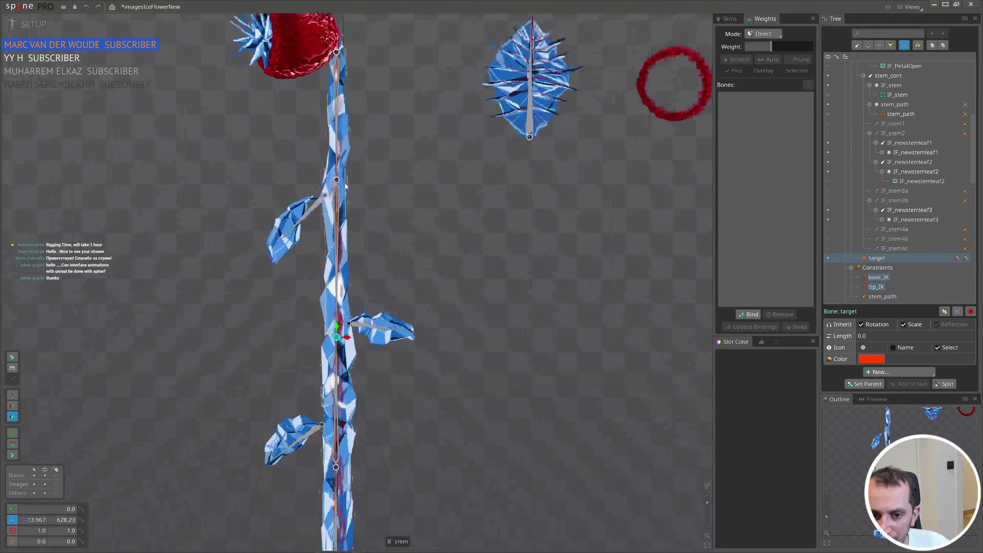
click(888, 114)
click(748, 314)
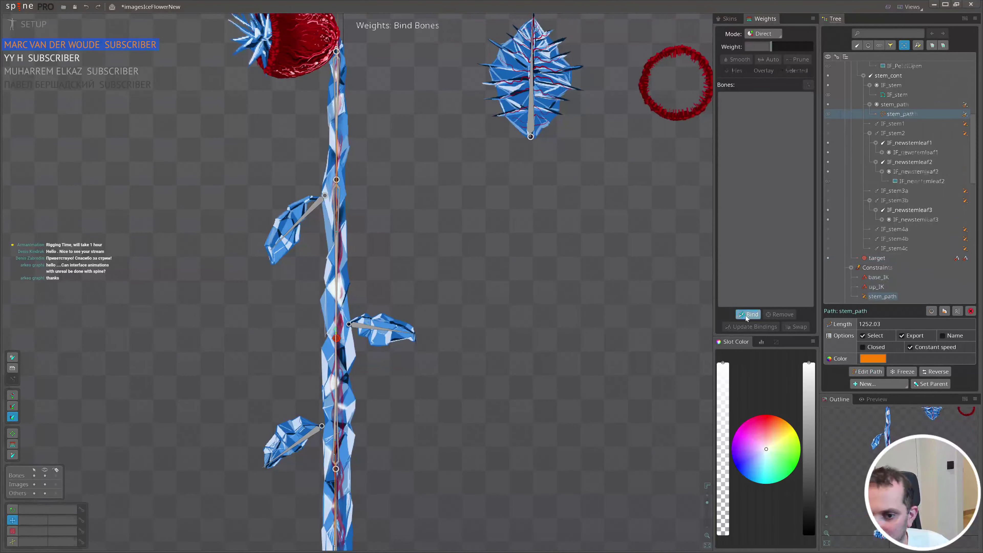
scroll(364, 167, down, 2)
click(363, 168)
click(363, 283)
drag(362, 391, 398, 245)
click(398, 248)
click(396, 331)
click(748, 314)
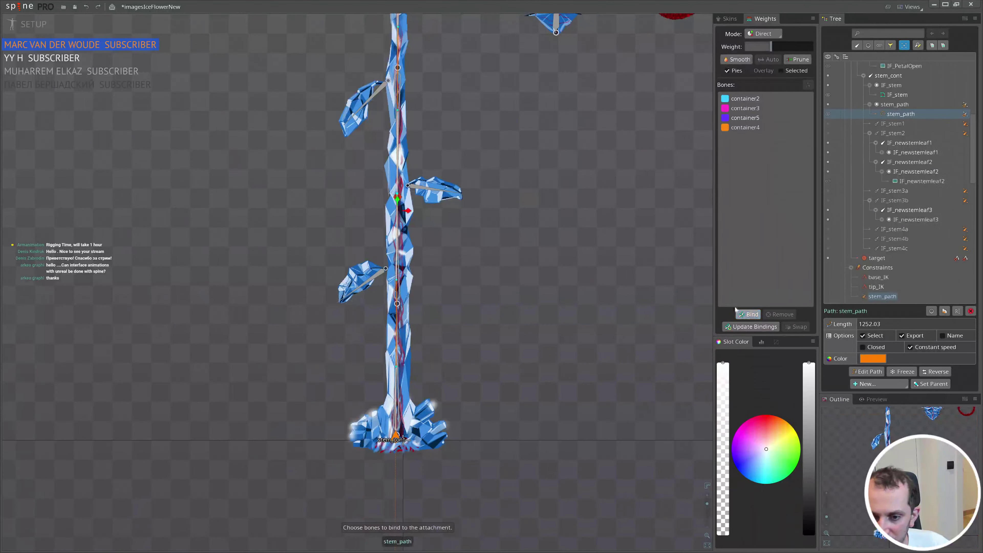
- Add the target bone to the bones bound to stem_path
key(g)
click(397, 193)
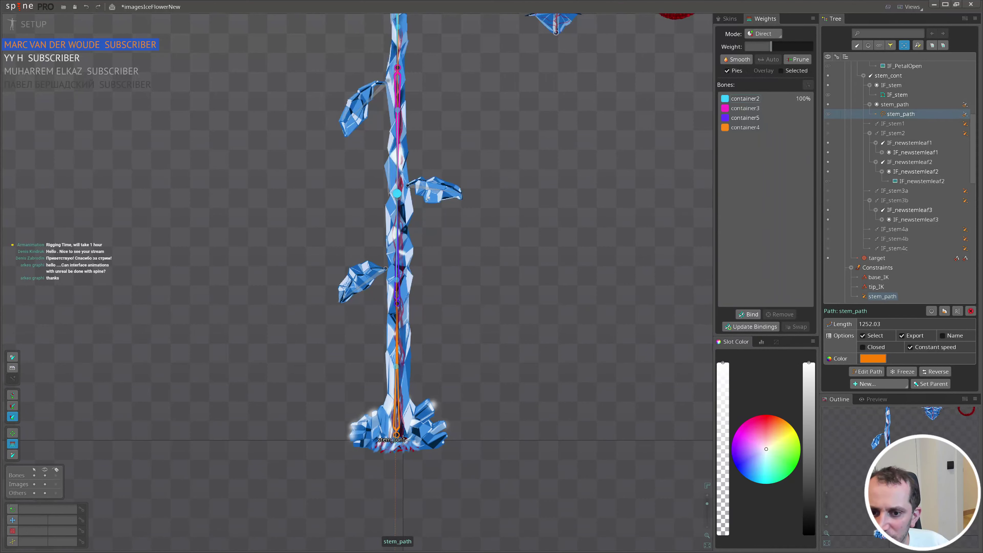
scroll(426, 181, up, 3)
click(749, 314)
click(385, 198)
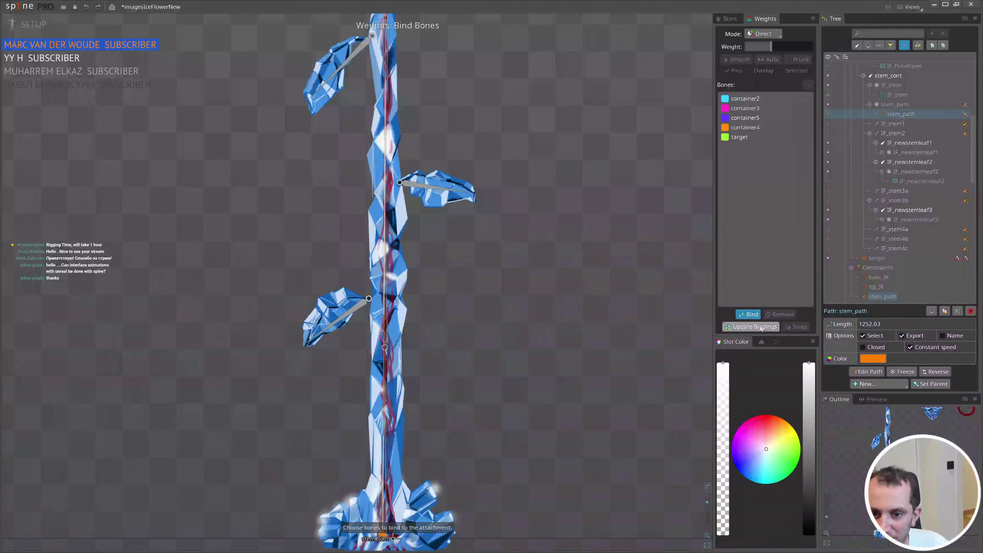
click(748, 316)
- Weight stem_path's middle point fully to target, and the points below it fully to container5 and container4
scroll(391, 309, down, 4)
scroll(395, 255, up, 2)
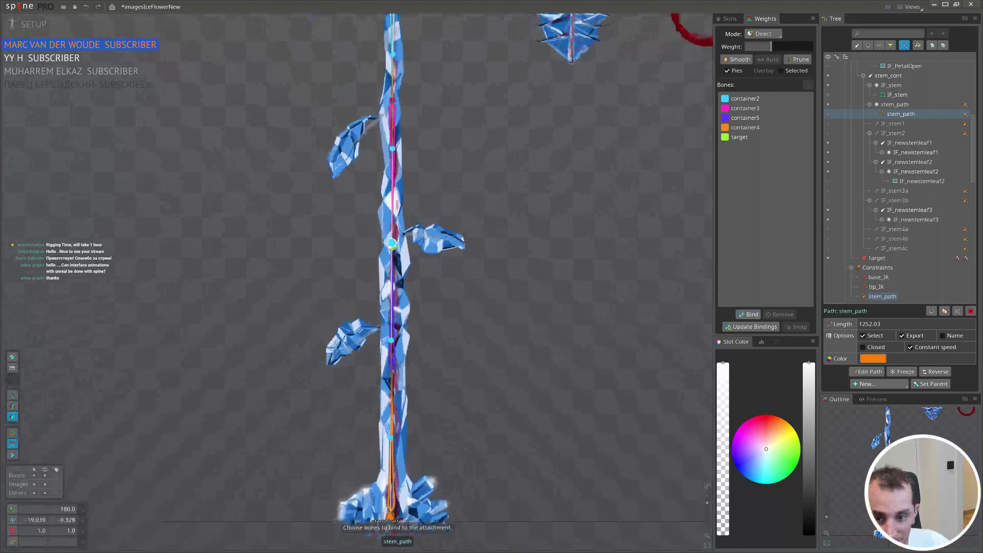
click(396, 253)
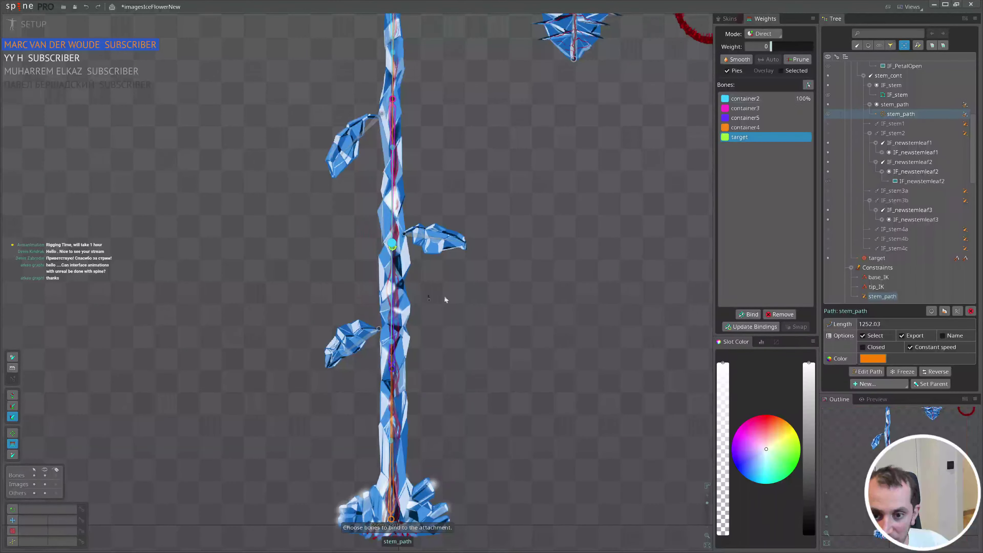
click(391, 342)
scroll(473, 210, up, 3)
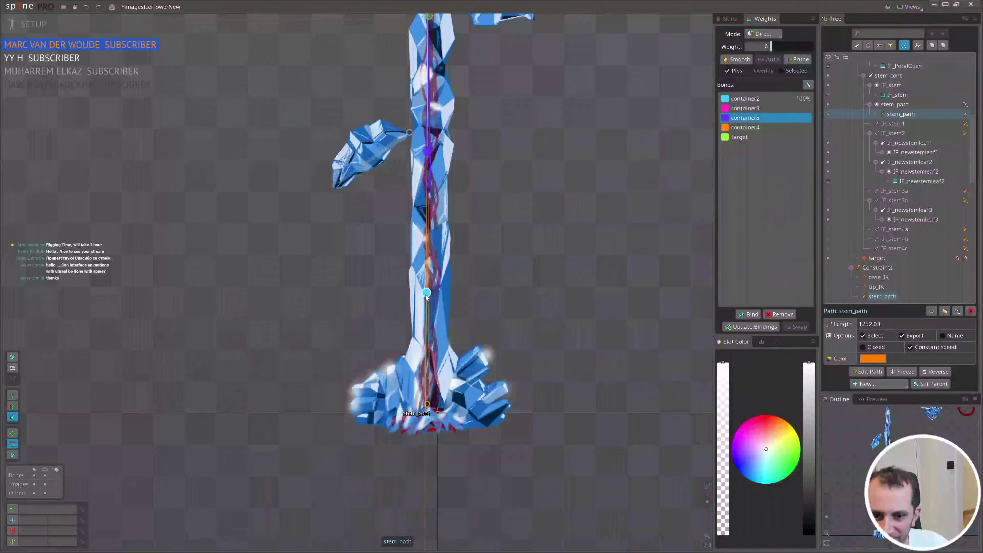
click(427, 405)
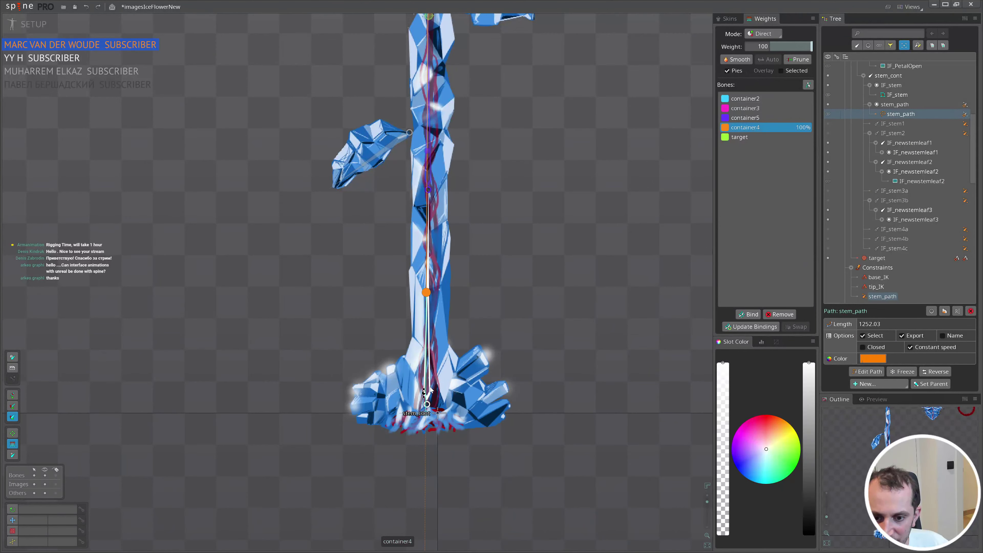
drag(488, 54, 473, 254)
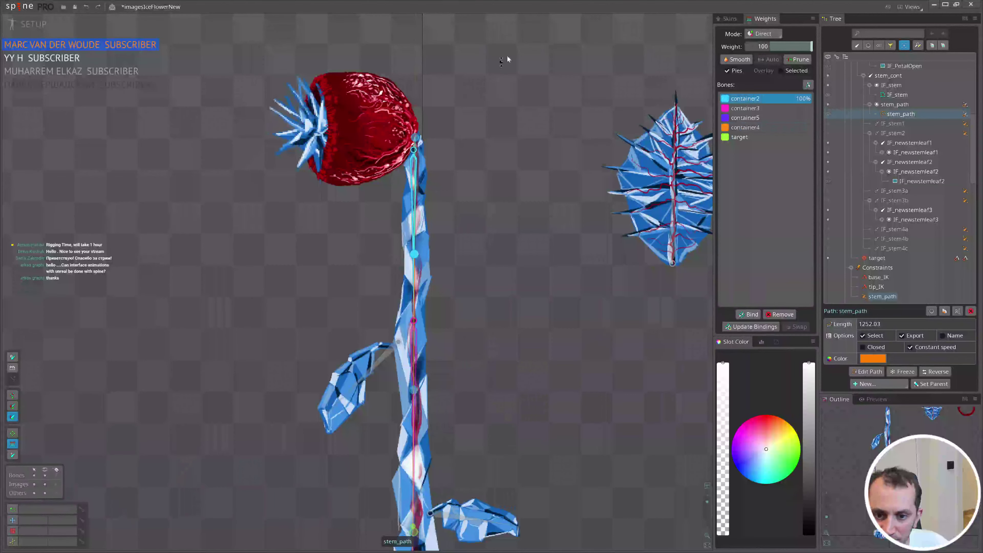
mouse_move(464, 292)
mouse_down()
mouse_move(470, 274)
mouse_move(463, 282)
mouse_up()
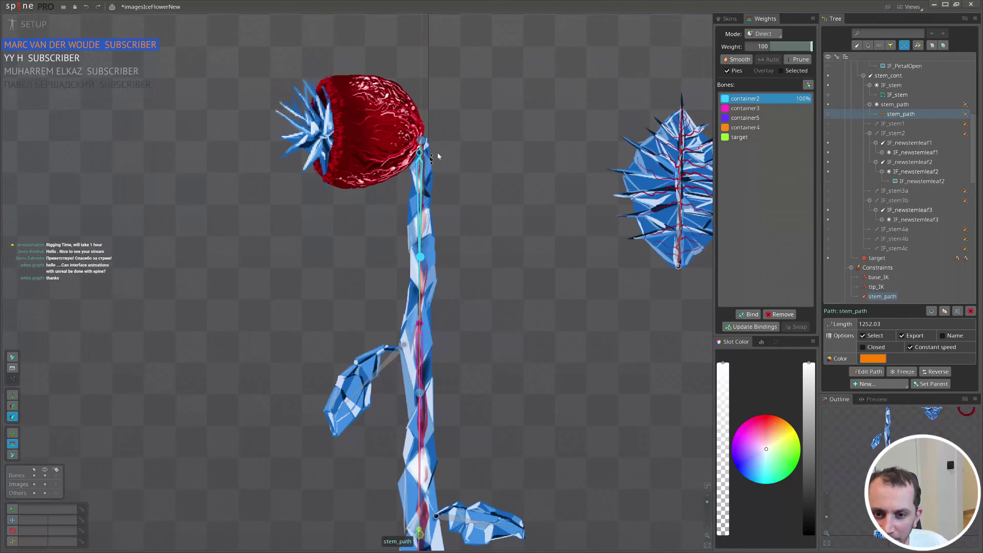
click(432, 159)
- Create a horizontal child bone of container about 125.8 long, starting at the top end of the stem
scroll(936, 112, up, 5)
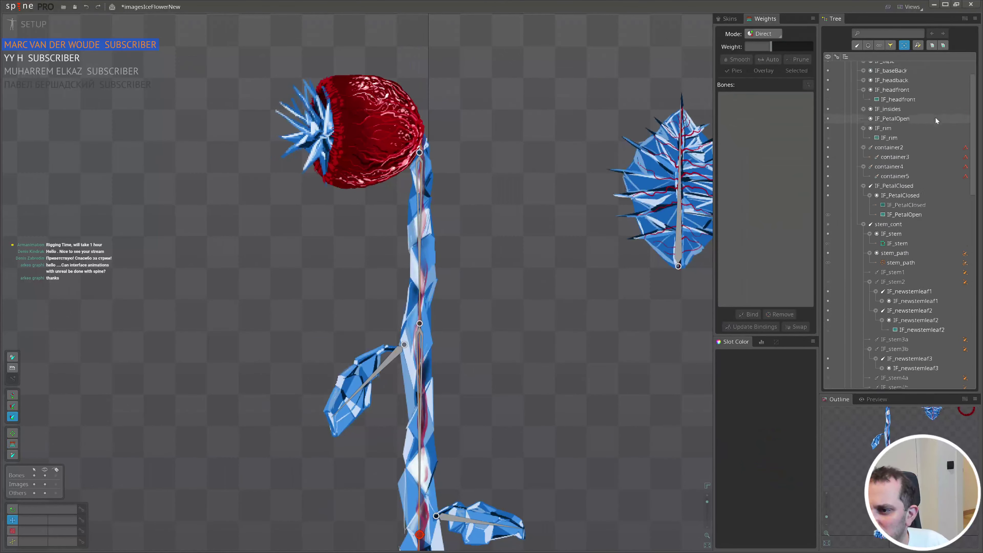
scroll(935, 116, up, 2)
click(882, 85)
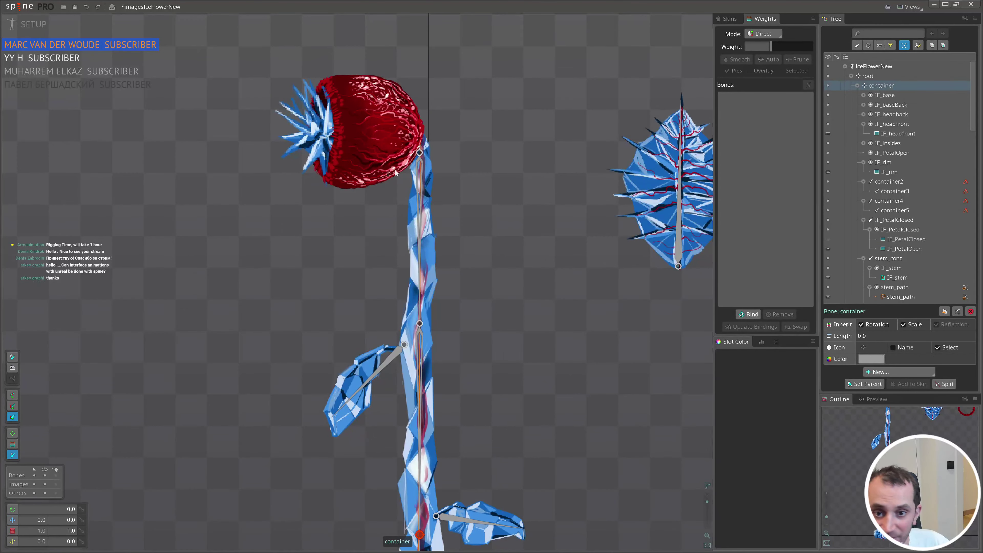
drag(418, 153, 496, 153)
key(v)
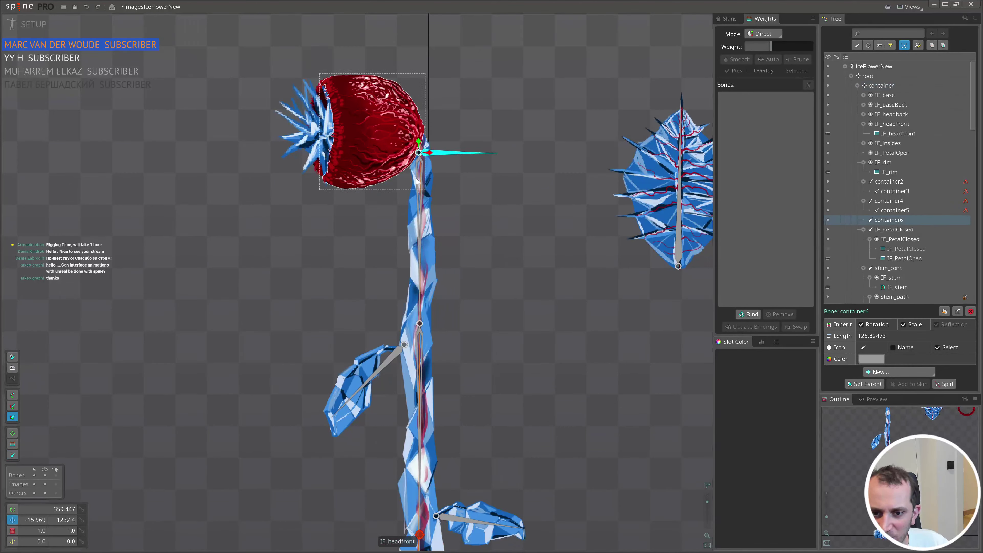
- Make container6 the parent of container2 and save the project
mouse_move(414, 171)
mouse_down()
mouse_move(400, 202)
mouse_move(416, 216)
mouse_up()
key(ctrl+z)
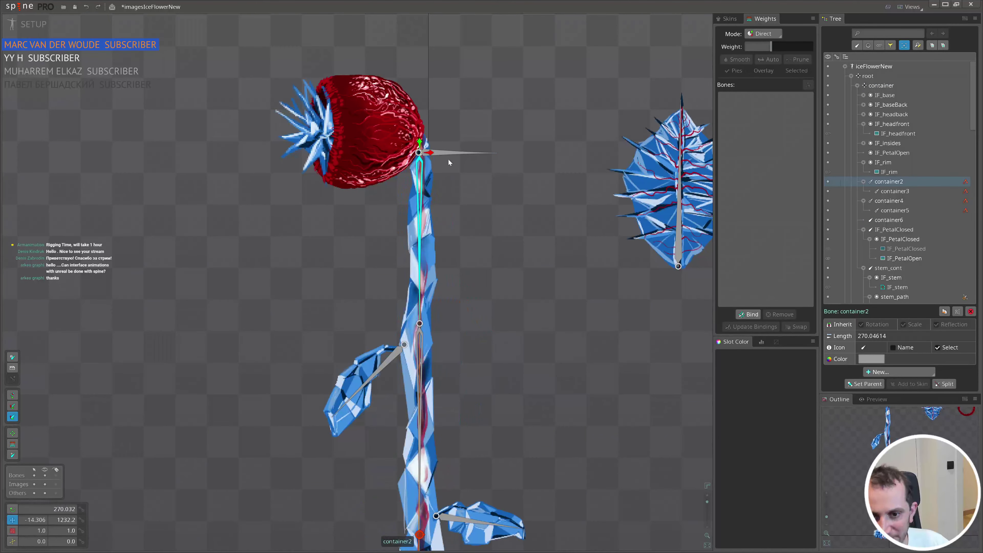
click(445, 152)
click(421, 175)
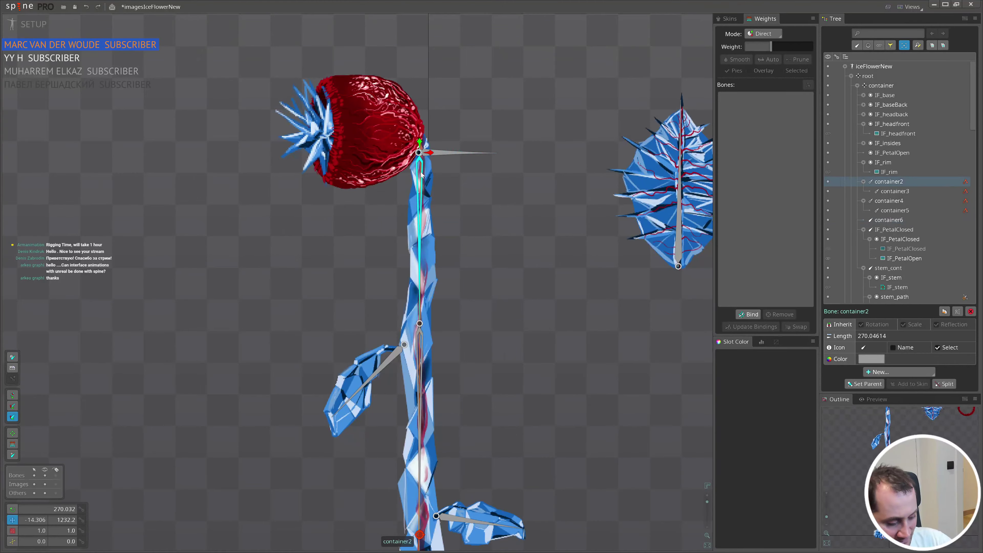
key(p)
click(437, 150)
click(438, 152)
scroll(510, 220, down, 1)
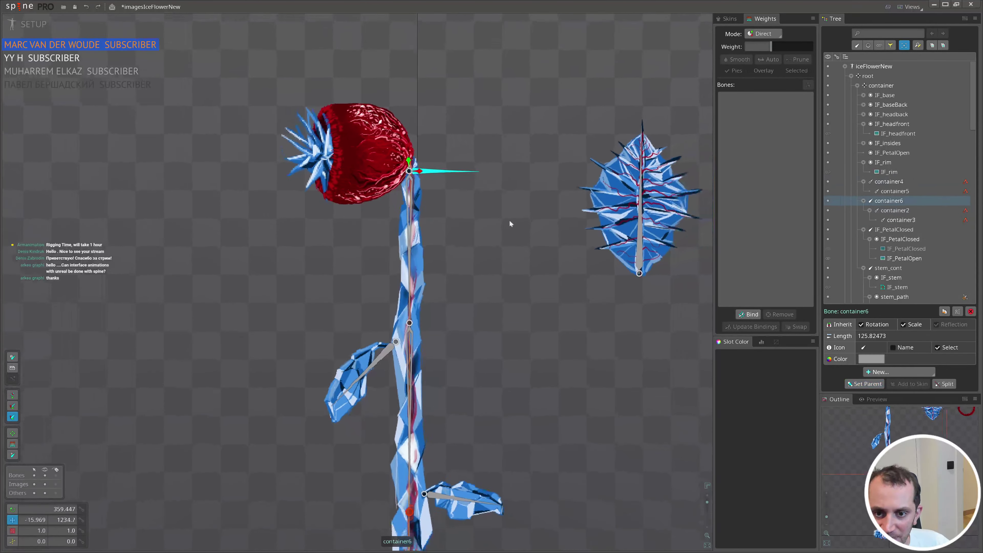
scroll(510, 209, down, 3)
key(ctrl+s)
scroll(401, 268, up, 1)
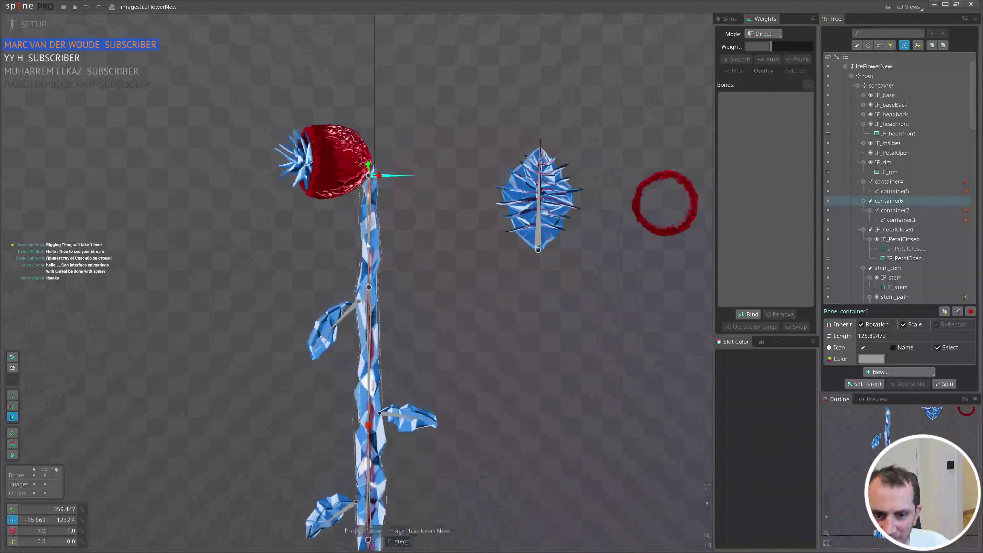
- Add container6 to the bones bound to stem_path and look for a further bone at the stem's base
scroll(899, 207, down, 2)
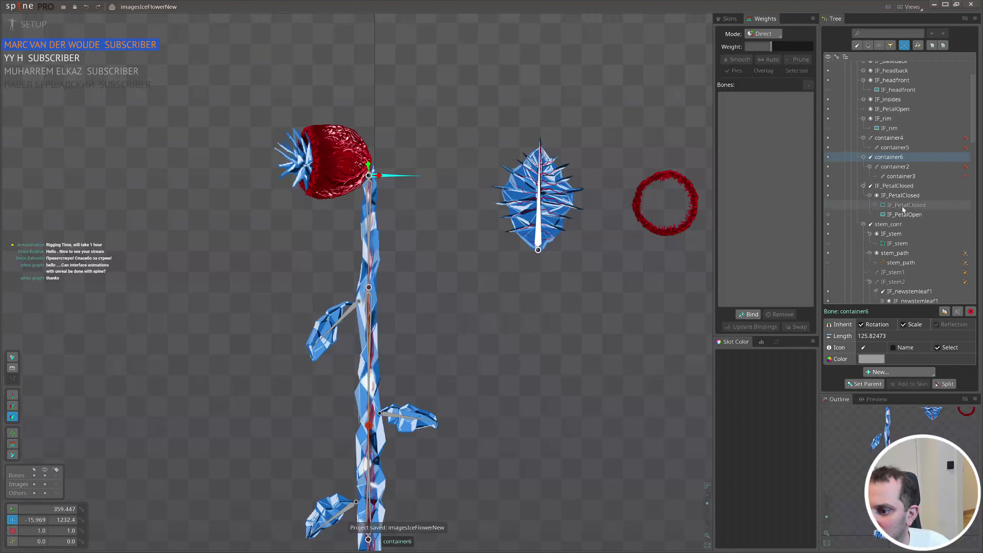
click(889, 251)
drag(452, 302, 484, 278)
click(749, 314)
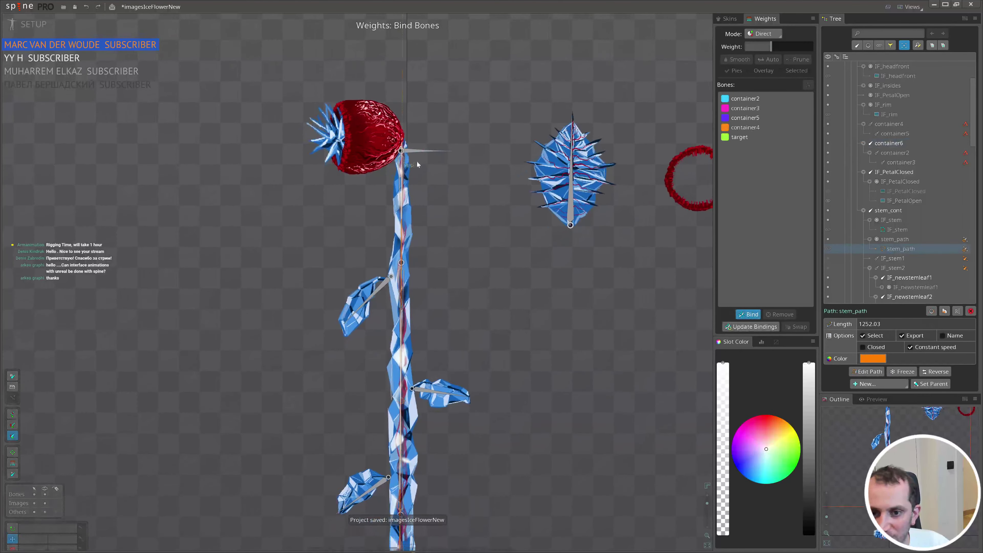
click(417, 153)
drag(547, 401, 506, 141)
click(361, 389)
scroll(362, 387, up, 6)
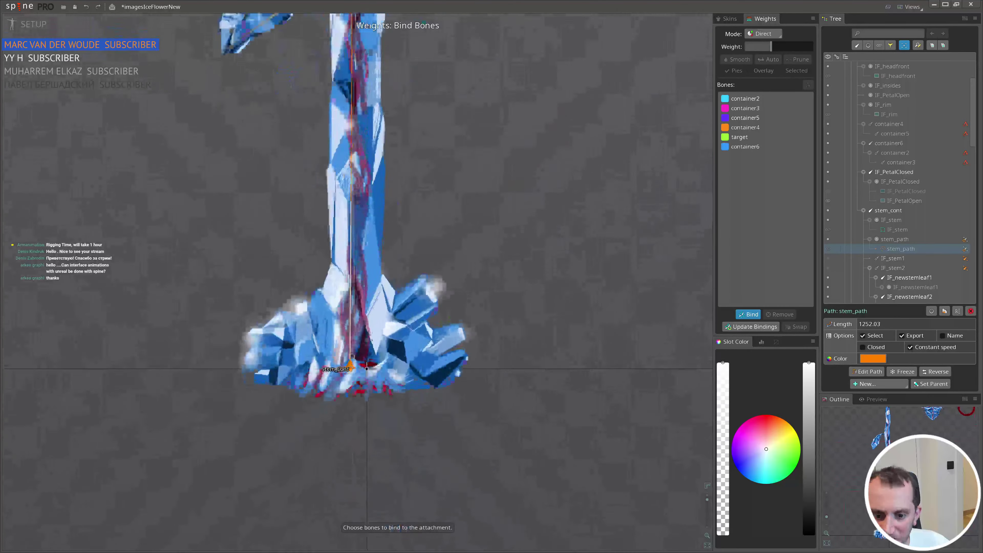
- Bind the stem_cont bone to the stem_path attachment and weight the path's lowest point 100% to it
scroll(378, 379, down, 6)
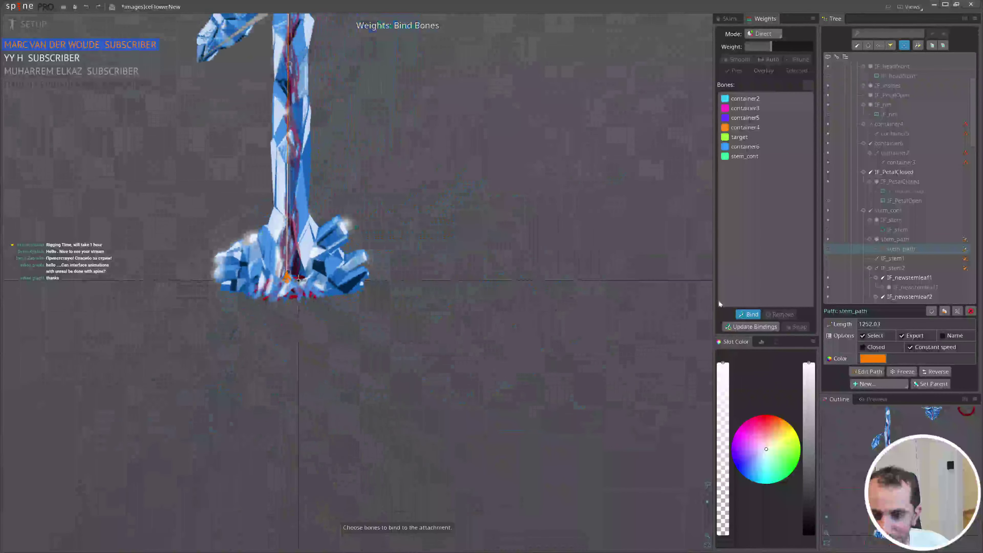
click(755, 316)
drag(377, 280, 438, 302)
scroll(341, 306, up, 1)
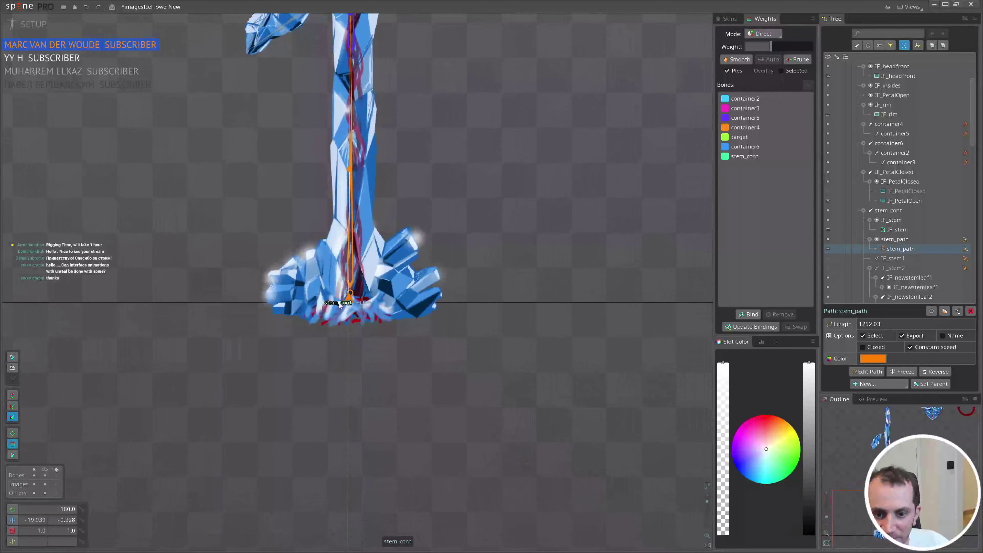
scroll(340, 305, up, 1)
scroll(339, 306, up, 3)
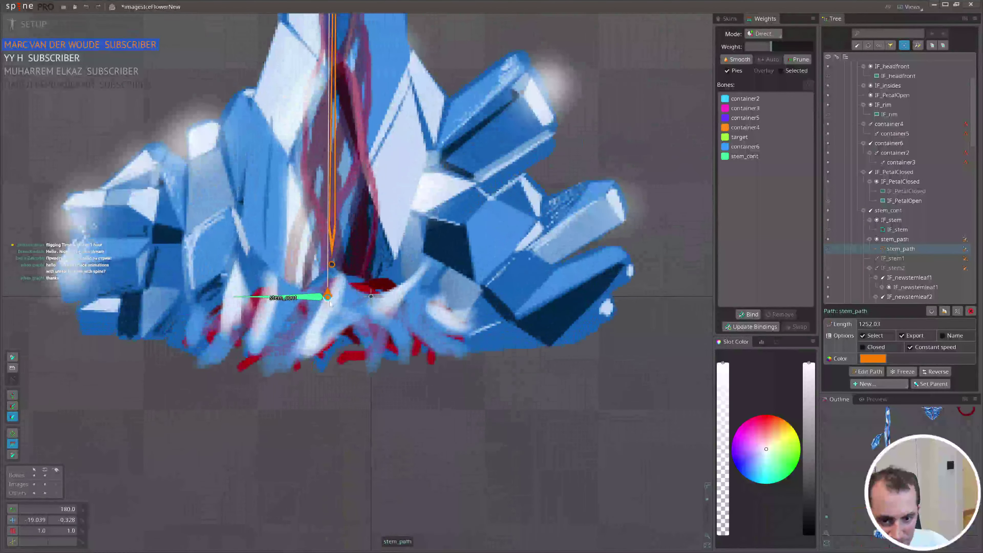
scroll(335, 308, down, 3)
click(392, 272)
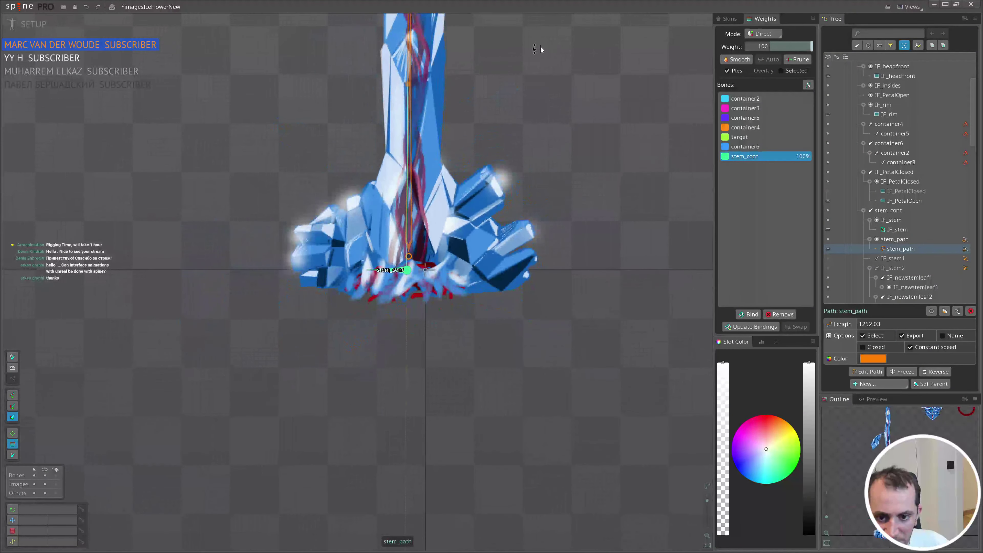
- Inspect the bone weights of stem_path's topmost control points below the flower head
drag(541, 50, 524, 398)
drag(461, 116, 480, 546)
scroll(398, 378, up, 4)
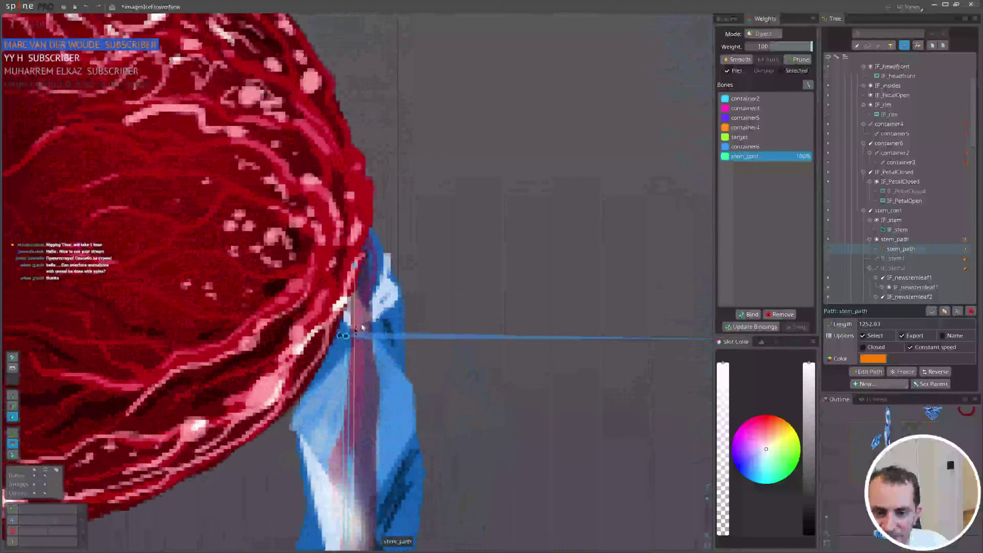
click(355, 266)
scroll(336, 193, down, 4)
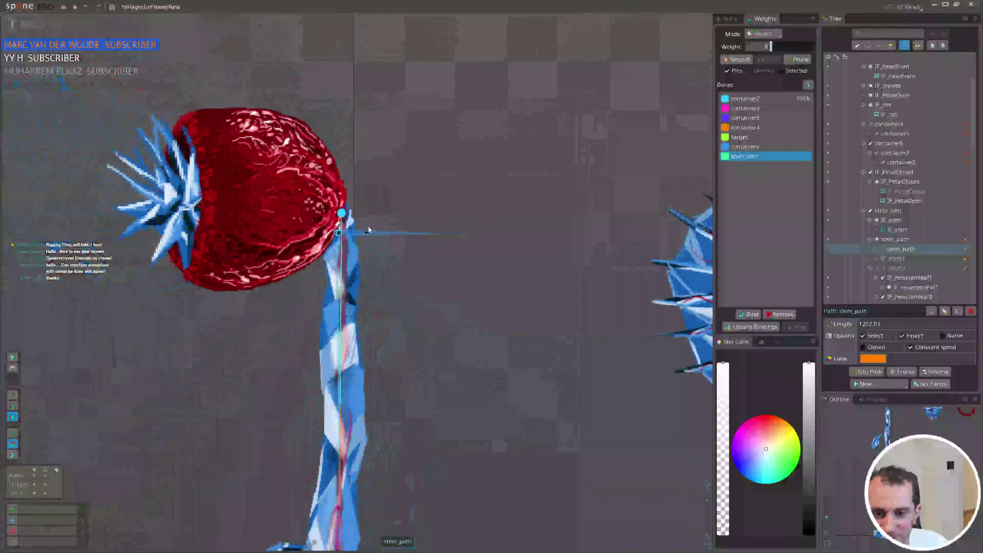
scroll(341, 224, up, 2)
click(362, 234)
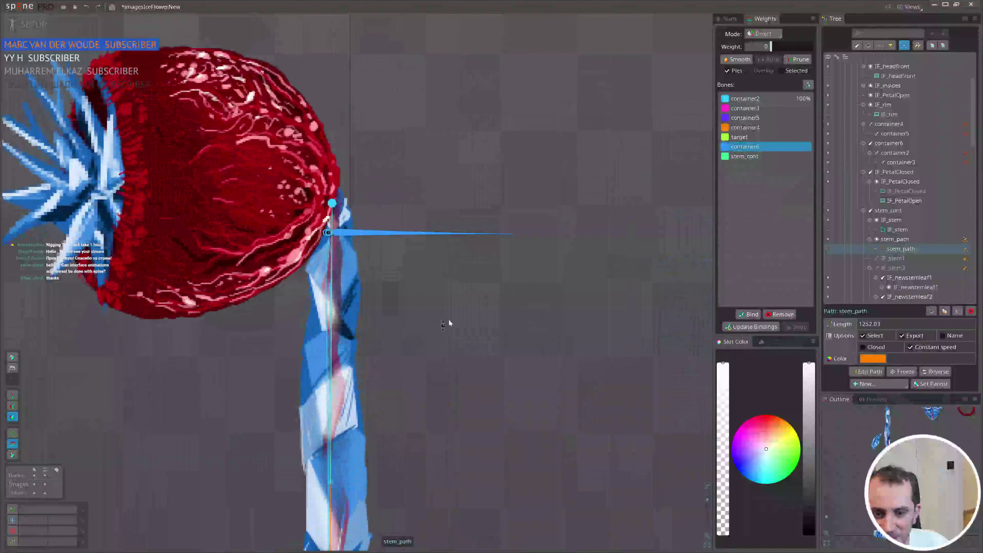
- Test the stem's bend by moving the container6 bone up and to the right, and save the project
scroll(475, 264, down, 5)
click(474, 265)
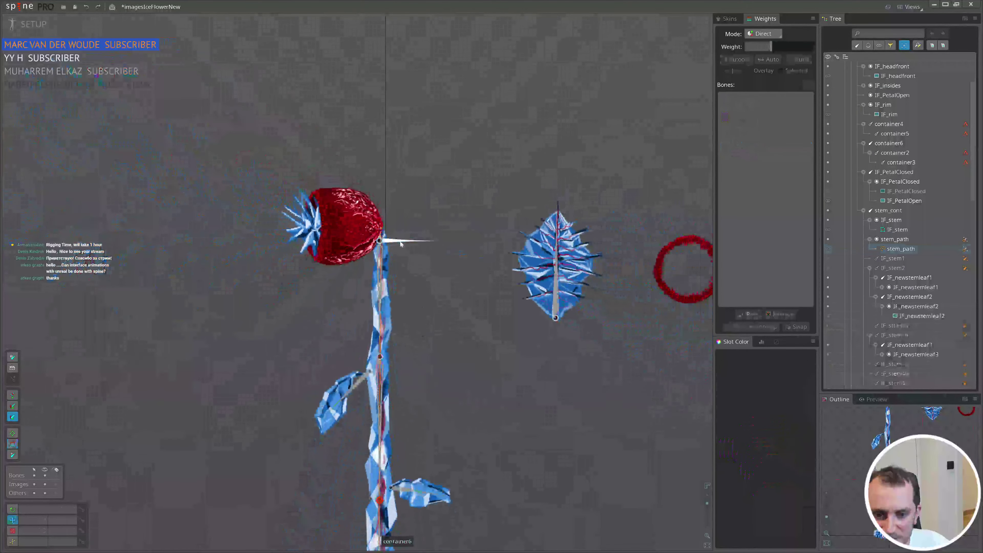
drag(474, 264, 568, 113)
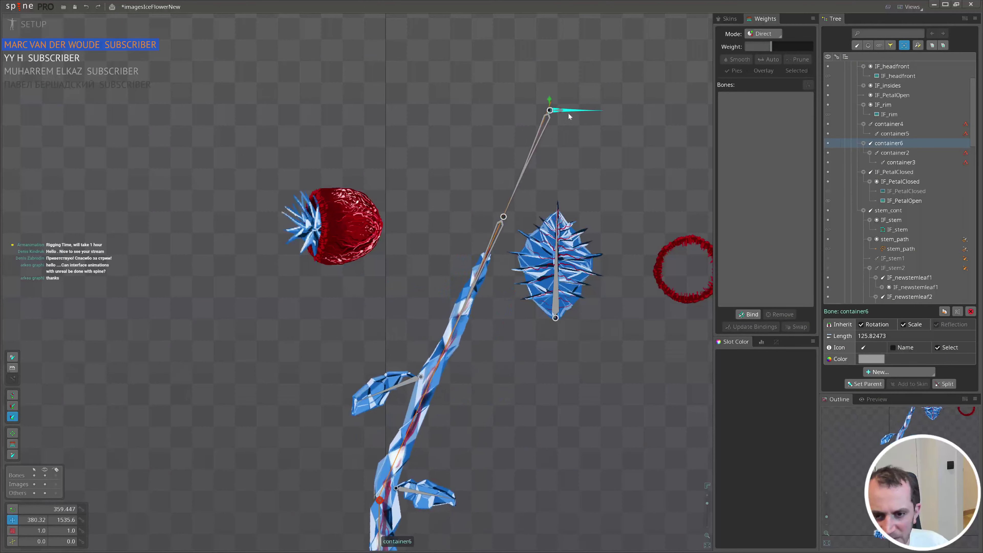
scroll(456, 461, down, 3)
key(ctrl+z)
key(ctrl+s)
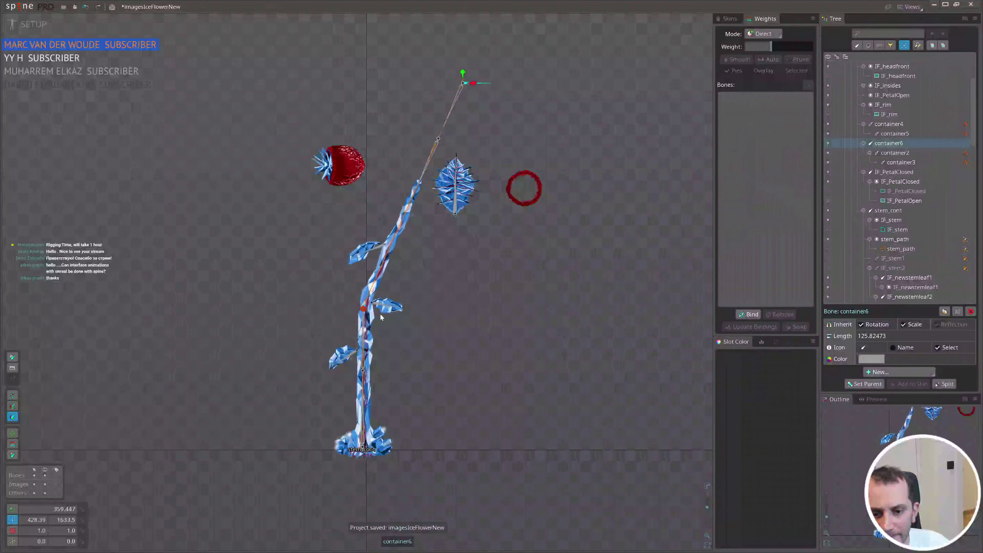
- Try bending the stem by pulling the target bone down and to the left
drag(364, 309, 318, 374)
scroll(318, 373, up, 5)
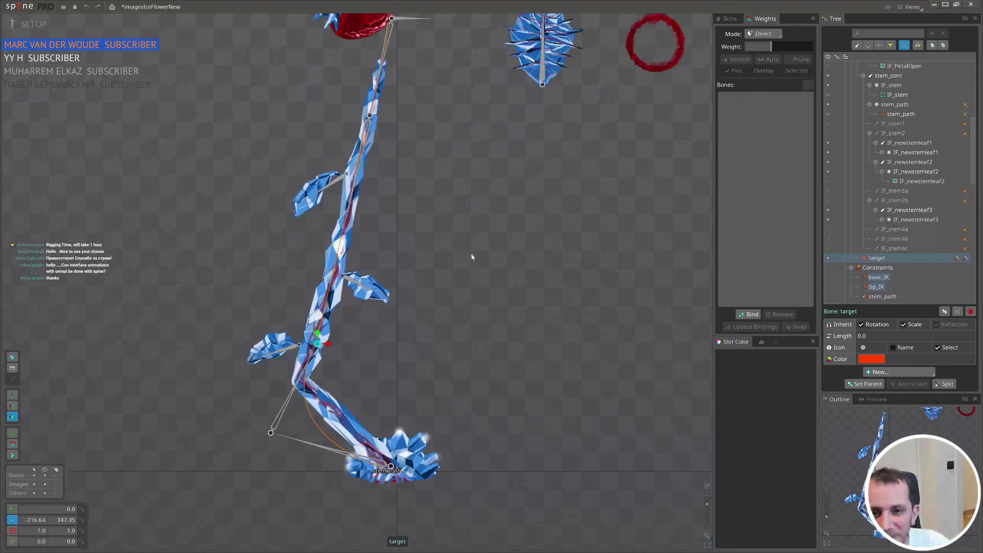
key(ctrl+z)
scroll(298, 401, up, 3)
drag(506, 343, 383, 523)
scroll(313, 373, up, 4)
- Inspect the bone weights of the IF_stem mesh vertex at the inner bend and undo the test pose
click(284, 344)
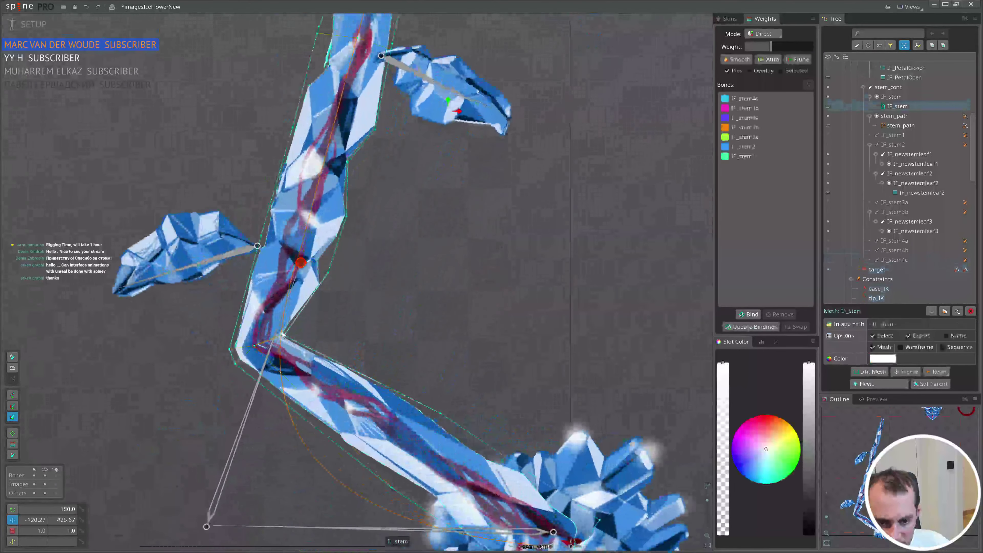
scroll(282, 334, up, 8)
click(259, 316)
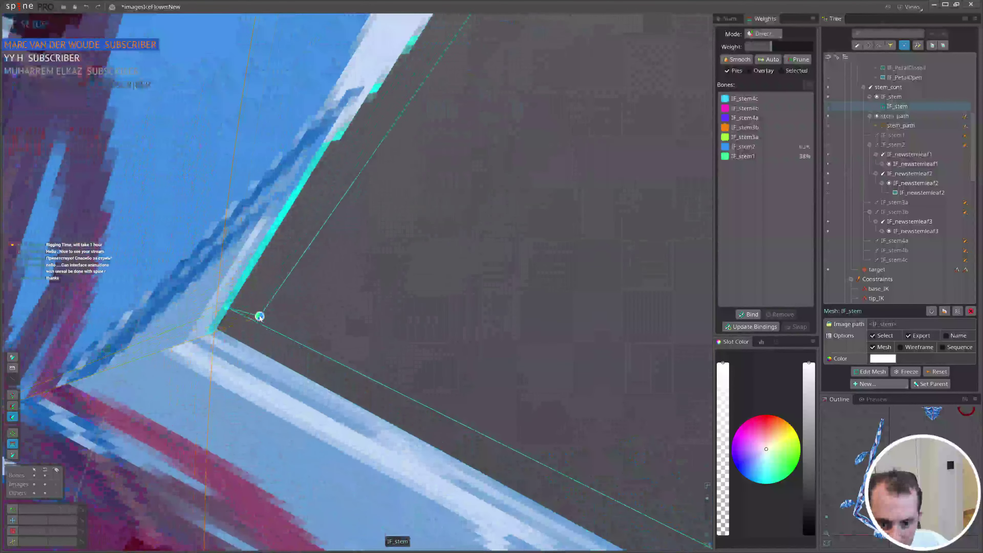
scroll(259, 316, down, 7)
drag(530, 252, 483, 334)
key(ctrl+z)
scroll(562, 297, down, 5)
key(Escape)
key(Escape)
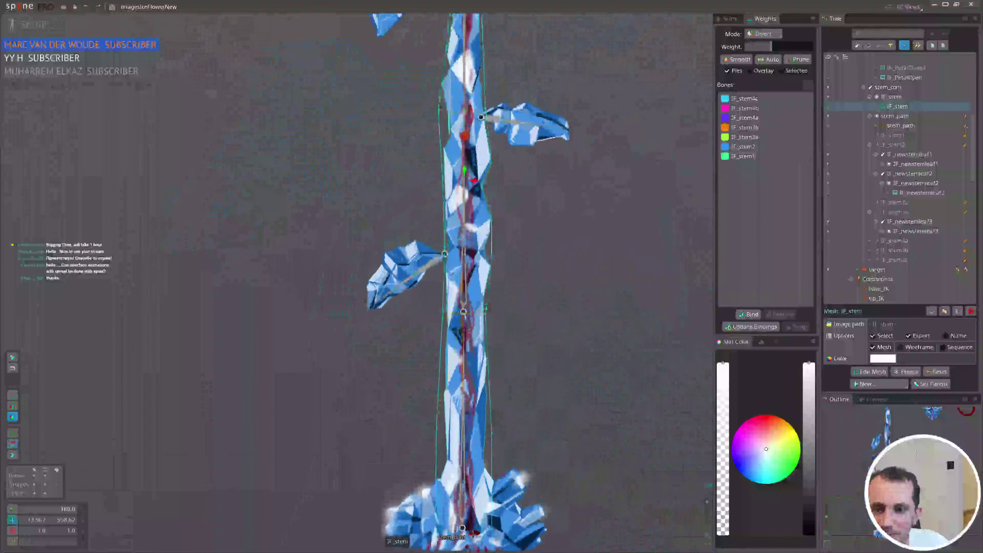
- Bend the stem sharply to the left with the target bone and return to the IF_stem mesh for weight editing
drag(469, 146, 419, 319)
click(313, 326)
key(g)
scroll(317, 324, up, 3)
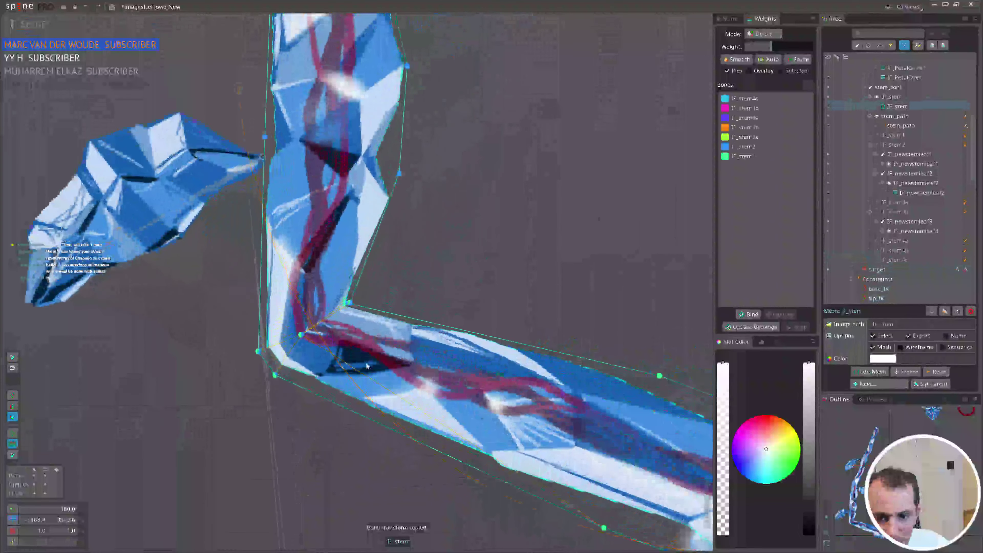
- Set the IF_stem1 weight to 100 on the lower outer vertex and the inner vertex at the stem's sharp bend
scroll(405, 374, down, 3)
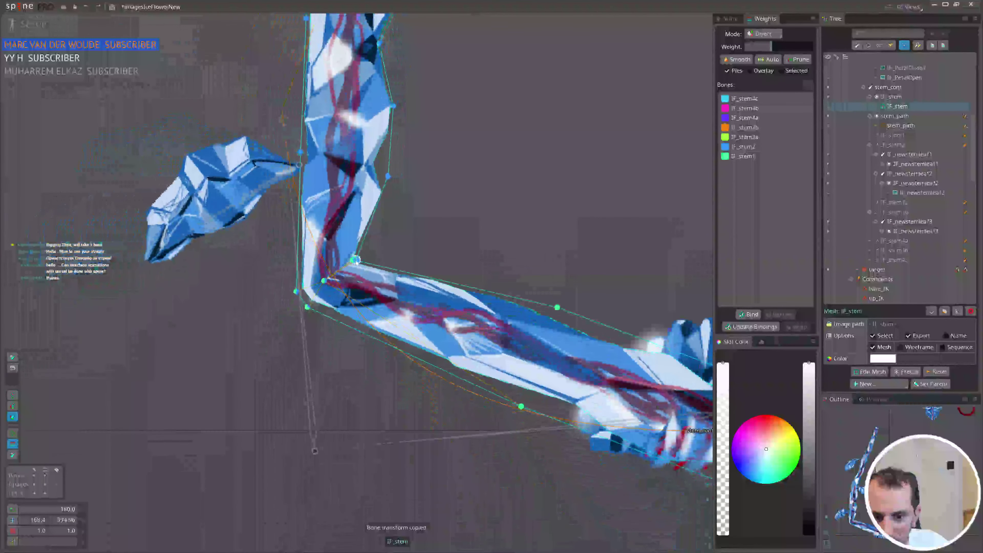
click(307, 307)
click(754, 157)
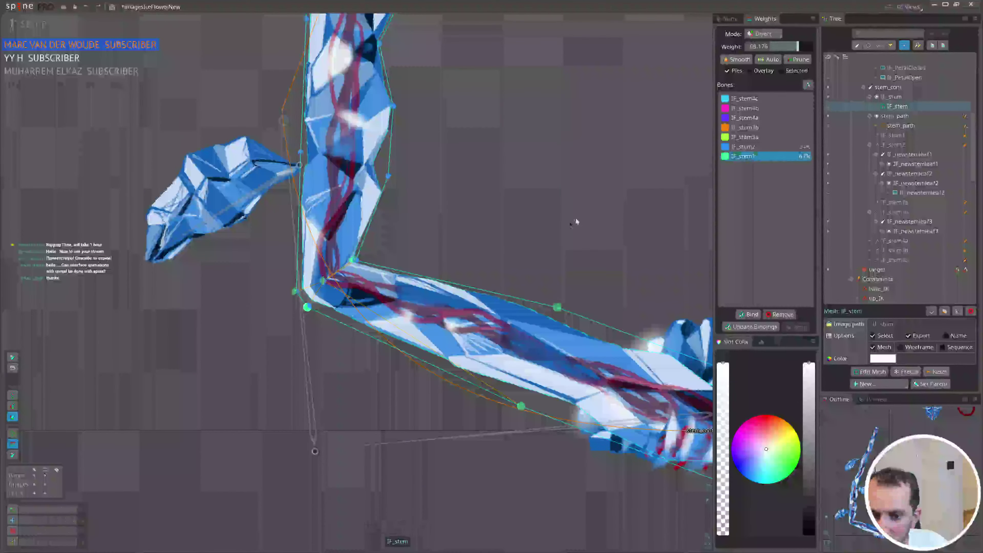
scroll(391, 220, up, 3)
scroll(337, 282, up, 5)
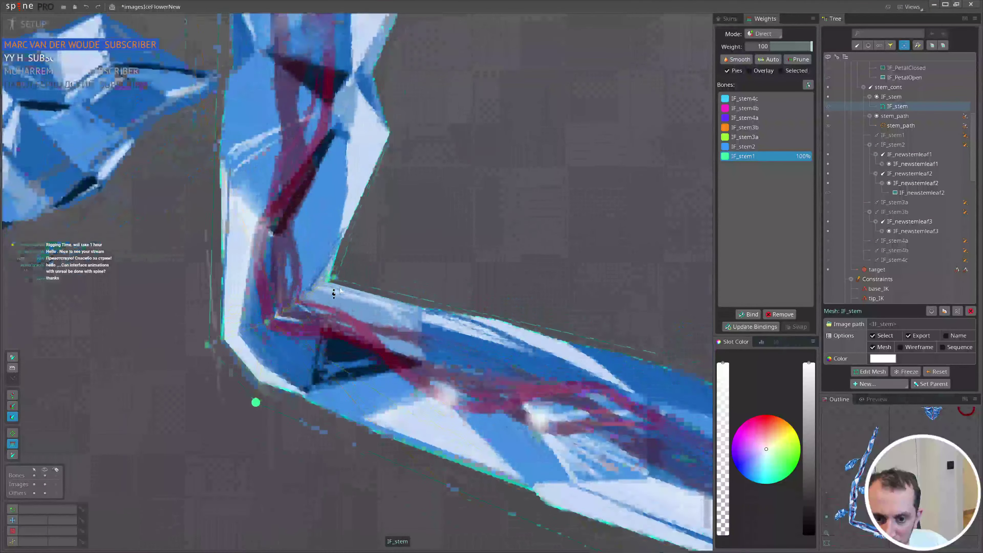
scroll(305, 295, down, 5)
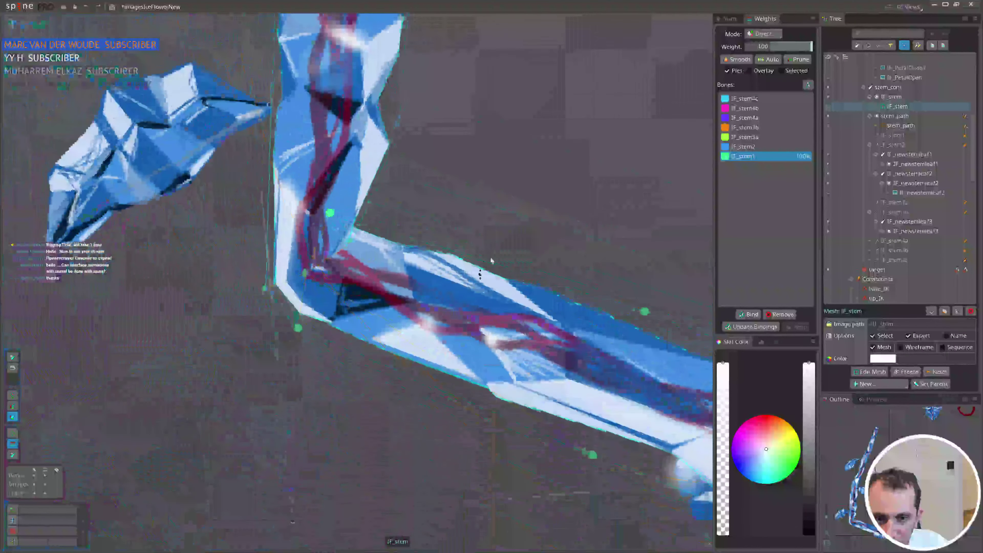
- Lower the IF_stem1 weight to about 0.57 on the outer vertex above the bend and check the inner-side vertex further up
click(296, 323)
drag(277, 320, 282, 346)
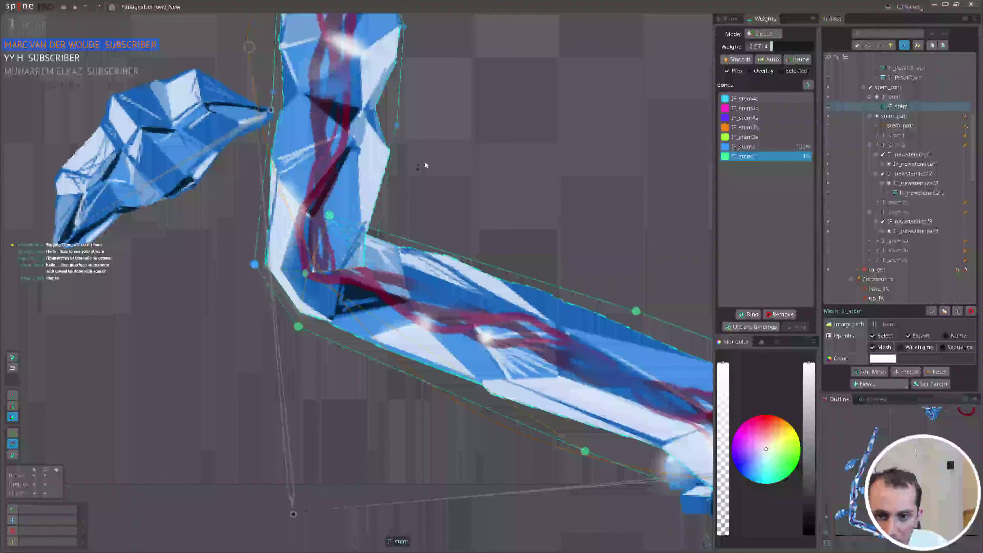
drag(425, 144, 436, 289)
drag(425, 109, 419, 376)
scroll(389, 357, up, 5)
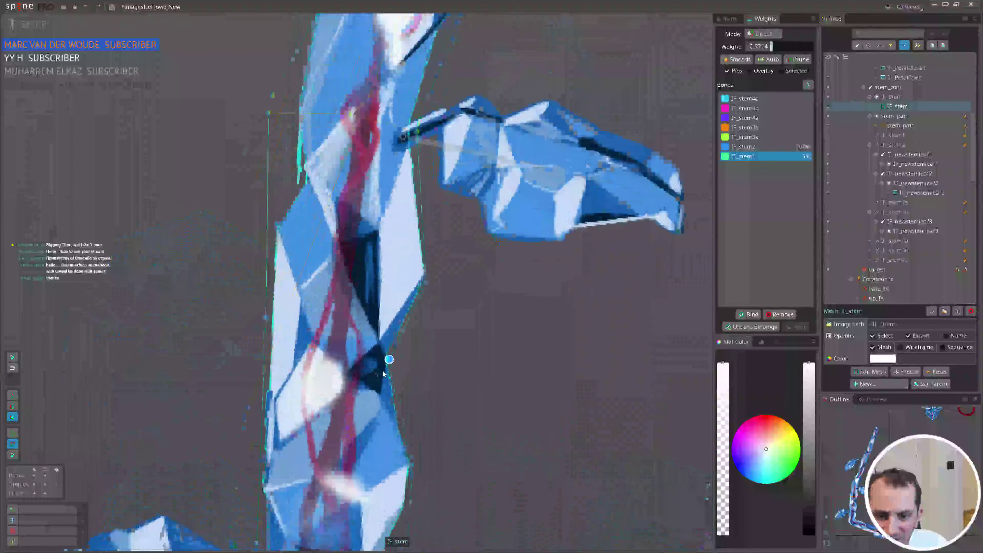
click(394, 339)
- Raise the IF_stem2 weight to about 94 on the lower outer vertex at the IF_stem2–IF_stem3a joint
scroll(426, 360, down, 6)
drag(421, 217, 381, 389)
scroll(301, 232, up, 3)
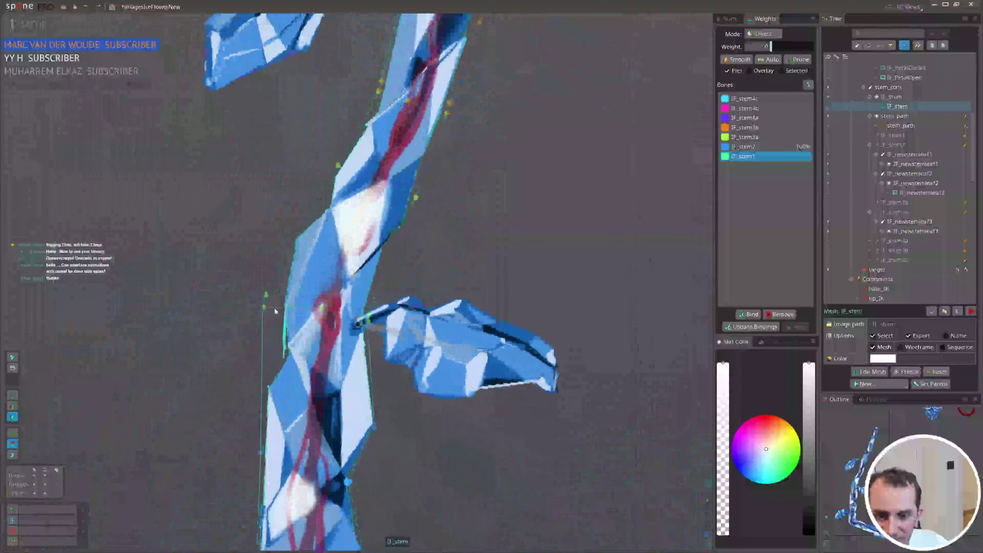
click(262, 307)
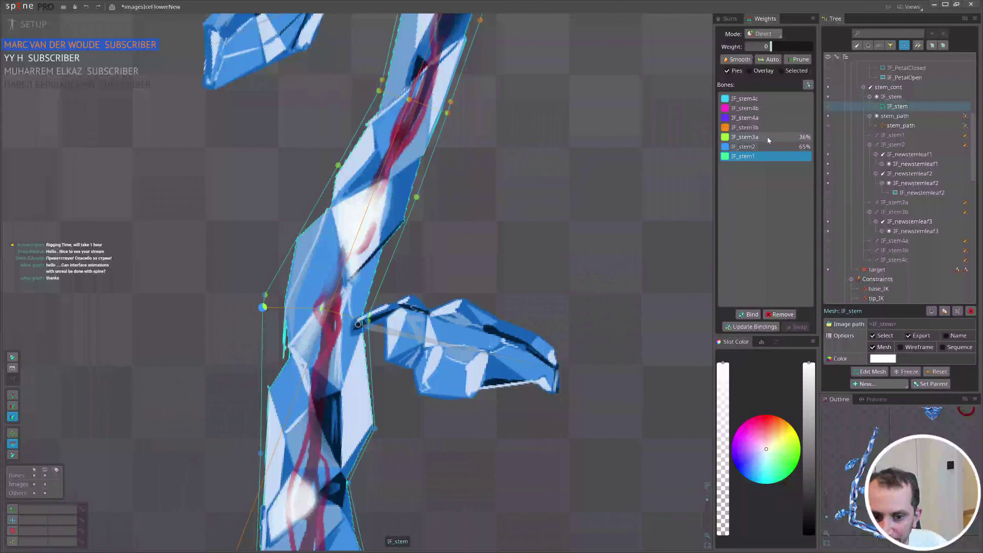
click(766, 145)
drag(637, 387, 638, 286)
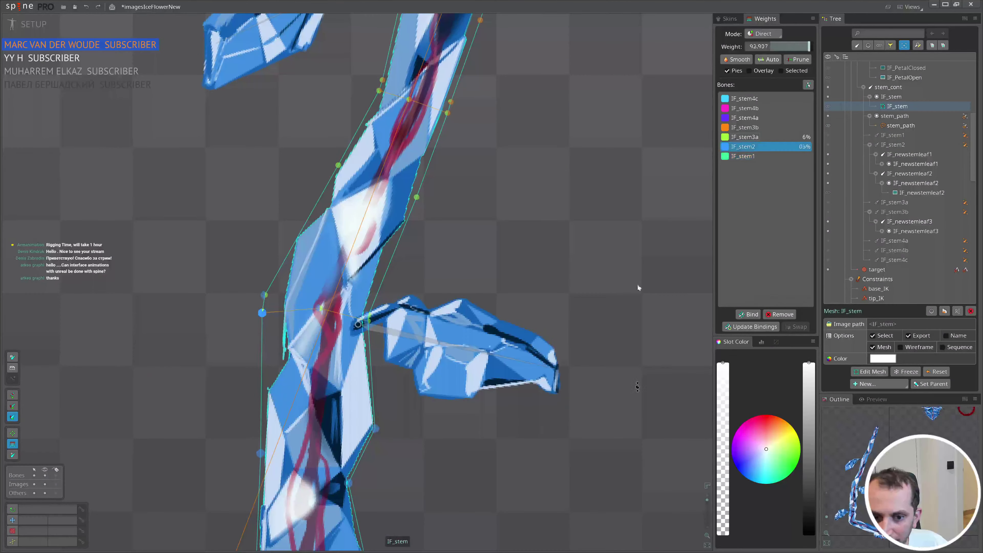
- Set the IF_stem2 weight to 0 on the upper vertices at both sides of the IF_stem2–IF_stem3a joint
scroll(369, 318, up, 6)
click(368, 316)
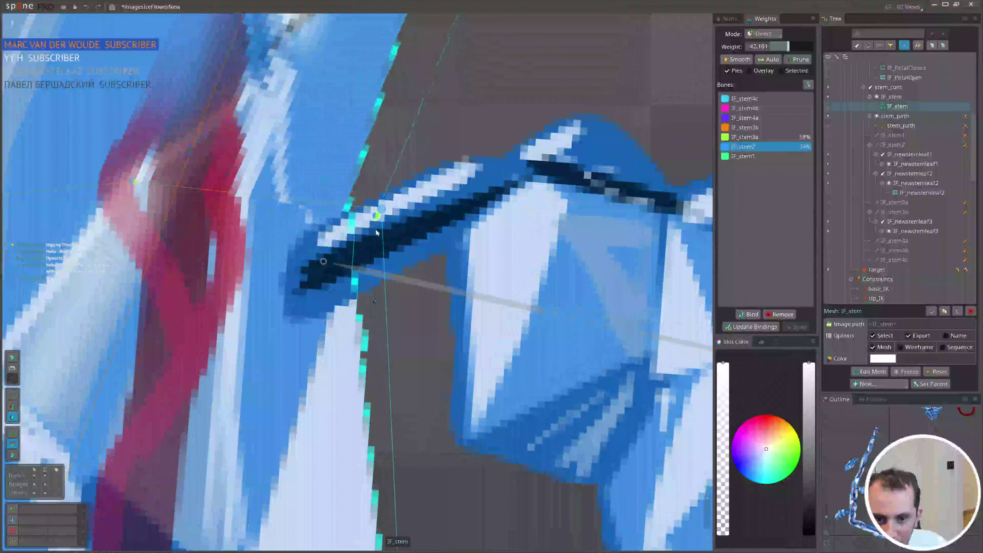
drag(376, 233, 375, 321)
scroll(426, 298, down, 5)
drag(313, 216, 312, 294)
- At the IF_stem3a–IF_stem3b joint, set the IF_stem3b weight to 0 on the lower vertex pair and 100 on the upper pair
scroll(312, 294, down, 3)
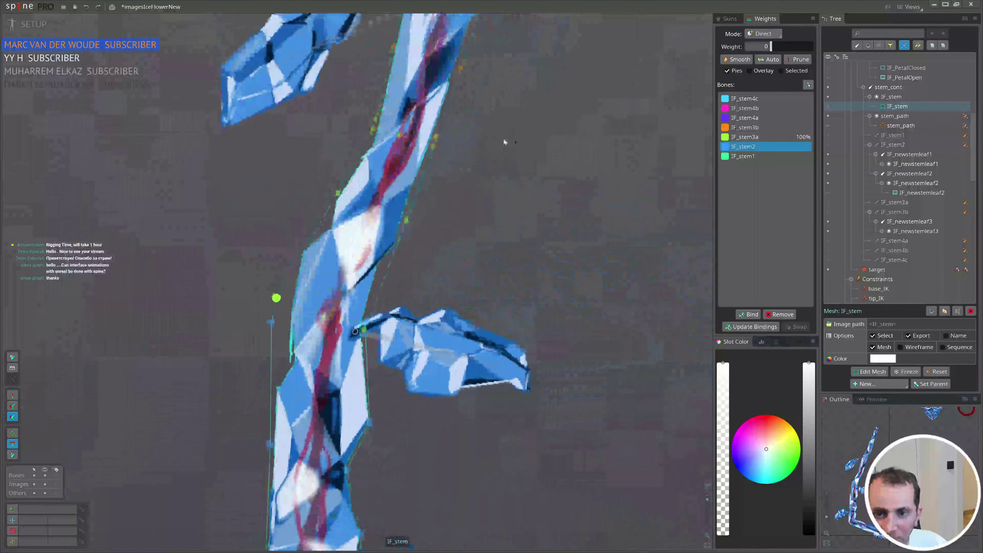
scroll(353, 197, up, 3)
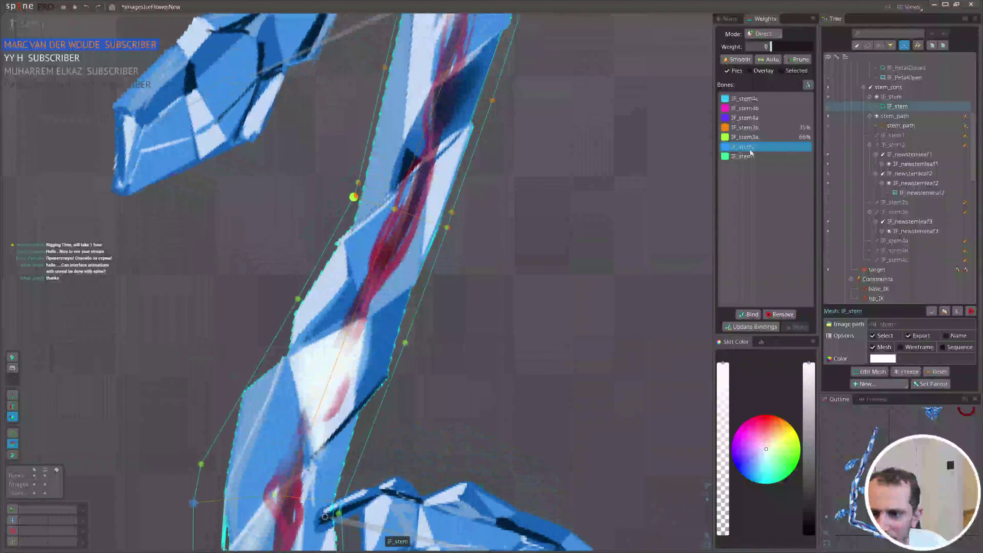
click(748, 130)
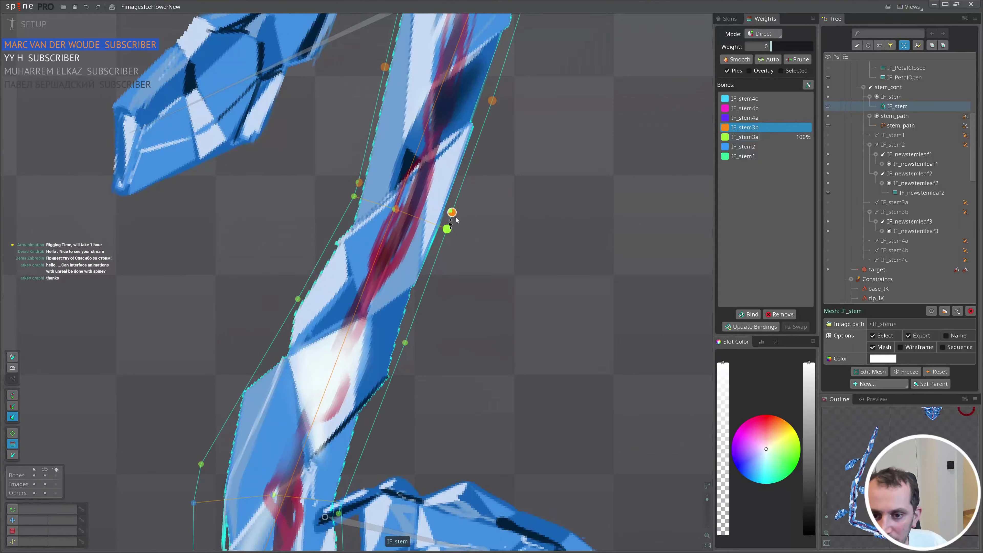
drag(456, 220, 444, 102)
drag(360, 185, 381, 100)
- At the IF_stem3b–IF_stem4a joint, weight the lower vertices to IF_stem3b and set its weight to 0 on the upper outer vertex
drag(475, 77, 491, 467)
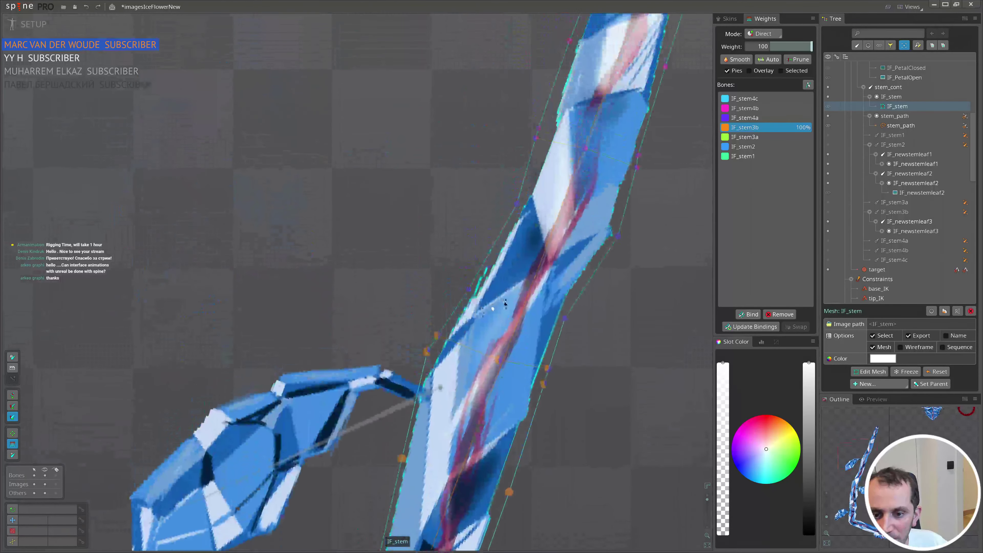
click(426, 352)
drag(569, 382, 531, 265)
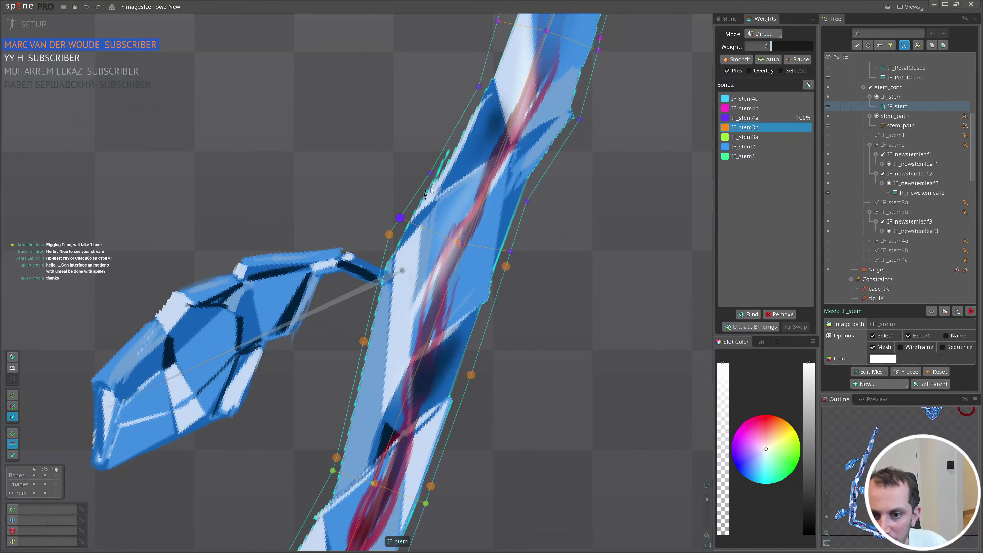
- Set the IF_stem4b weight to 100 on the upper vertex pair at the IF_stem4a–IF_stem4b joint
drag(516, 28, 381, 338)
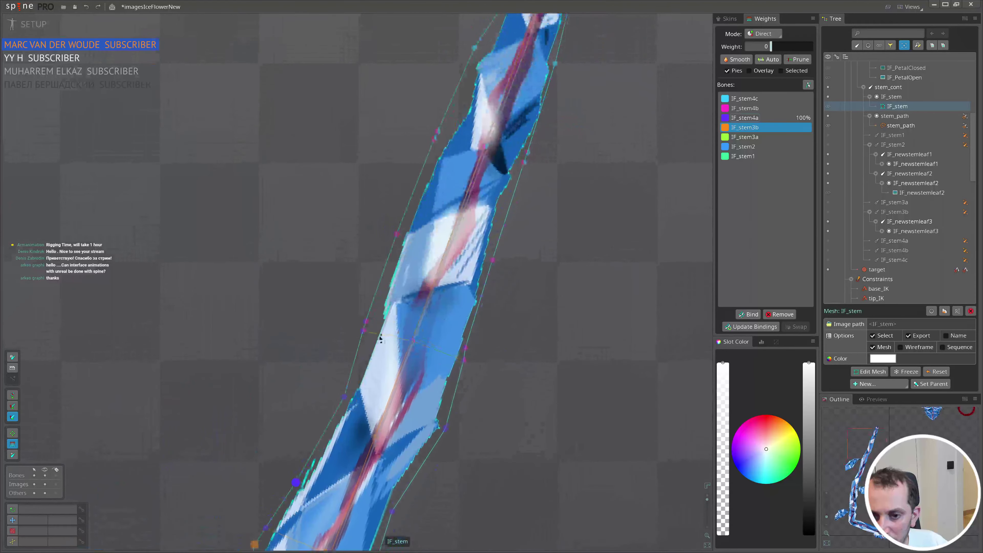
click(735, 111)
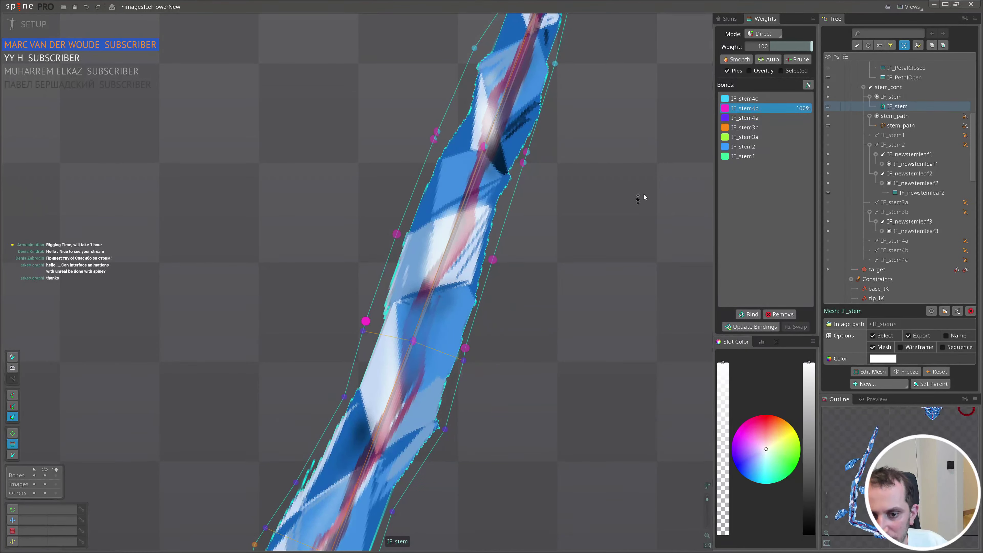
- At the joint below the stem's tip, set the IF_stem4c weight to 0 on the lower vertex pair and 100 on the upper pair
drag(507, 147, 411, 277)
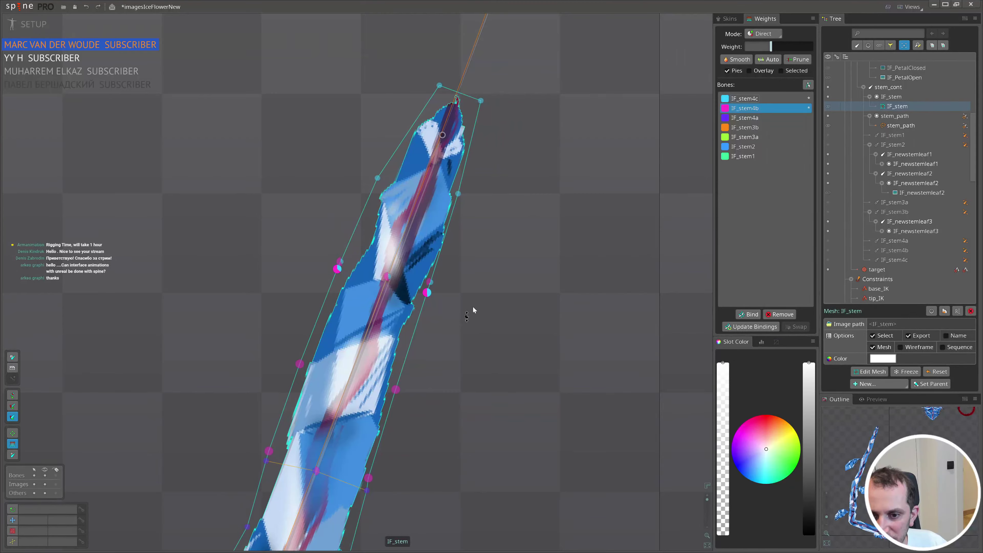
click(748, 99)
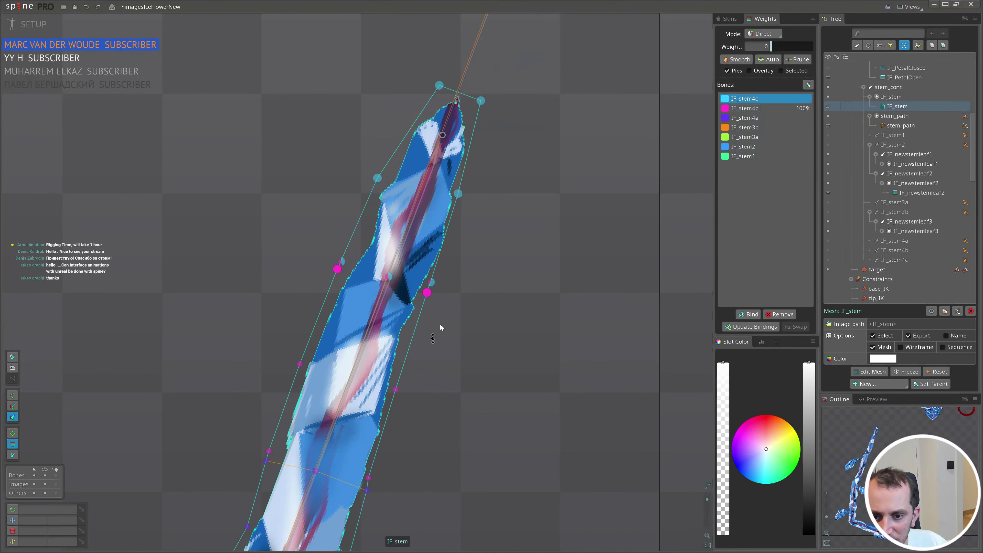
drag(431, 282, 414, 283)
drag(341, 264, 574, 160)
scroll(575, 160, down, 8)
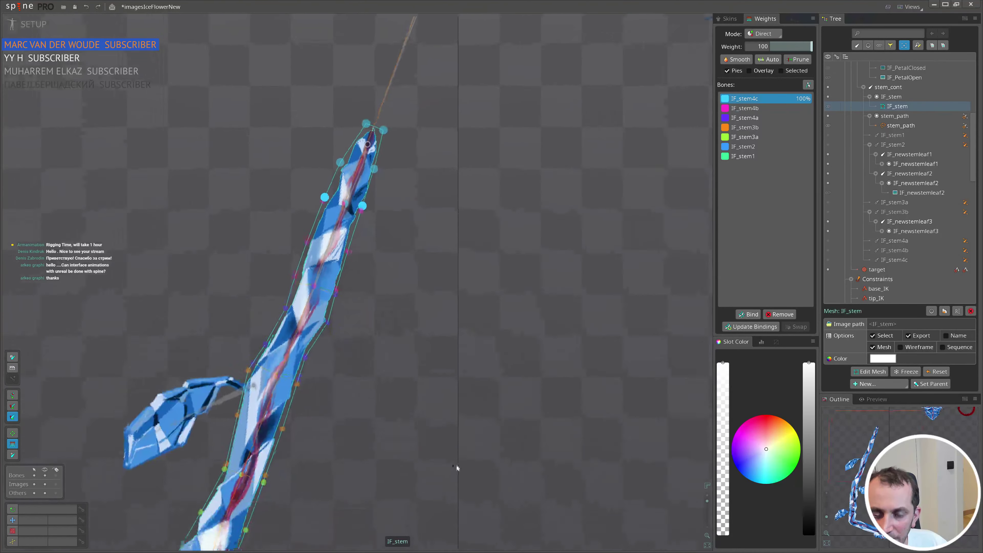
- Deselect the stem mesh, restore the target bone's stored transform of -13.967, 628.23 and save the project
drag(456, 466, 464, 288)
key(space)
key(space)
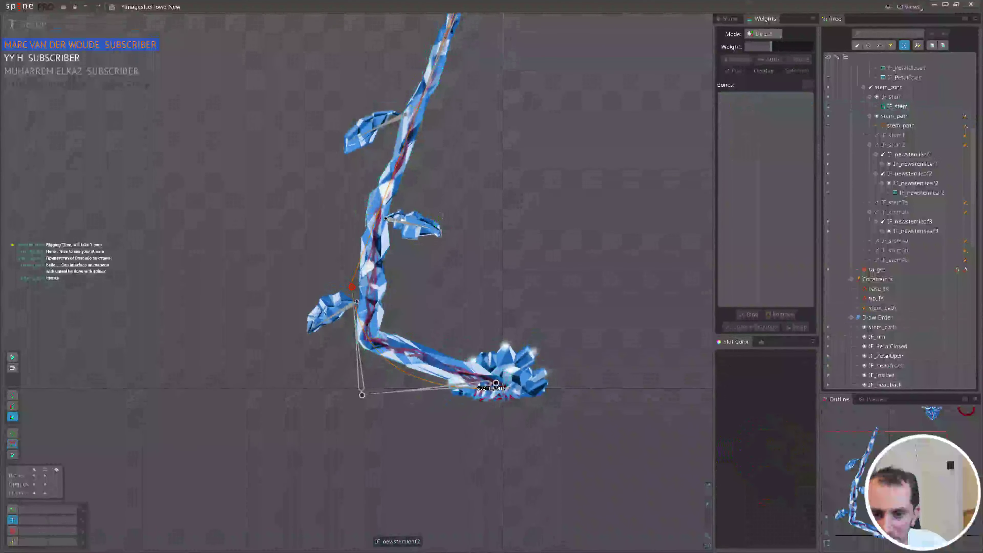
click(356, 282)
scroll(391, 325, down, 2)
drag(390, 329, 489, 426)
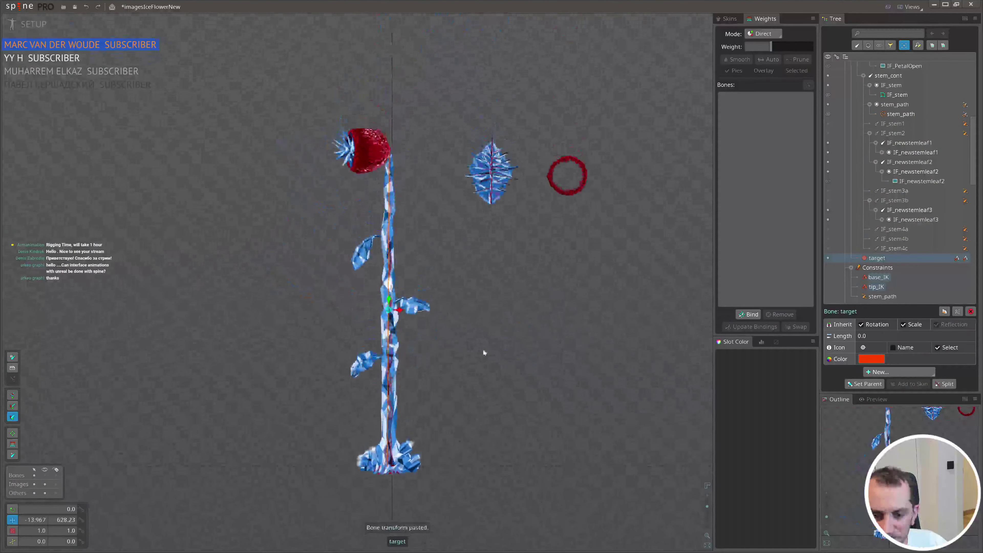
scroll(474, 358, up, 3)
key(ctrl+s)
- Test the stem's bend by lowering the target bone to about -90, 145, undo the move and save the project
scroll(450, 375, up, 1)
drag(544, 329, 513, 512)
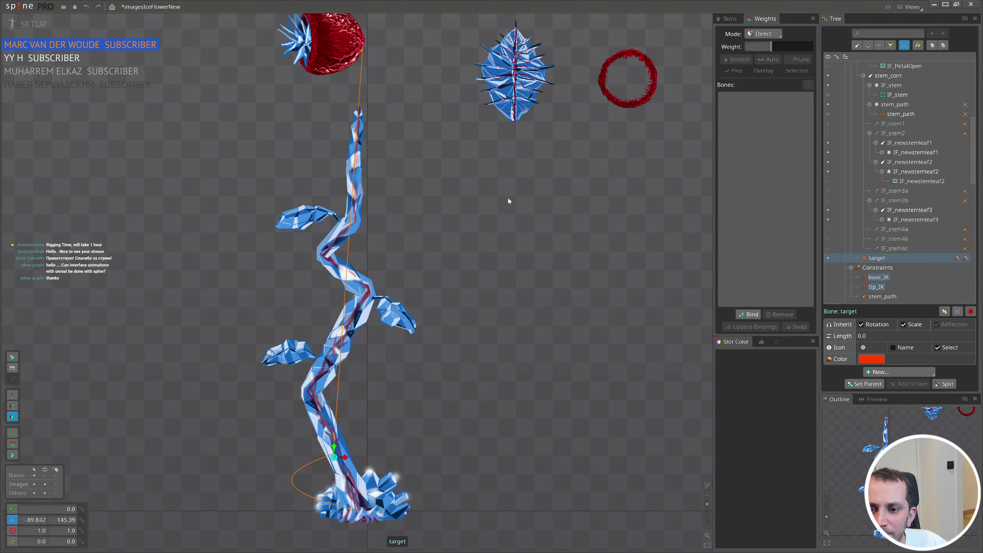
scroll(507, 199, down, 2)
drag(469, 216, 495, 202)
key(ctrl+z)
key(ctrl+s)
- Test an extreme bend with the target bone lowered to about -76, 49, undo the moves and save the project
drag(565, 290, 549, 430)
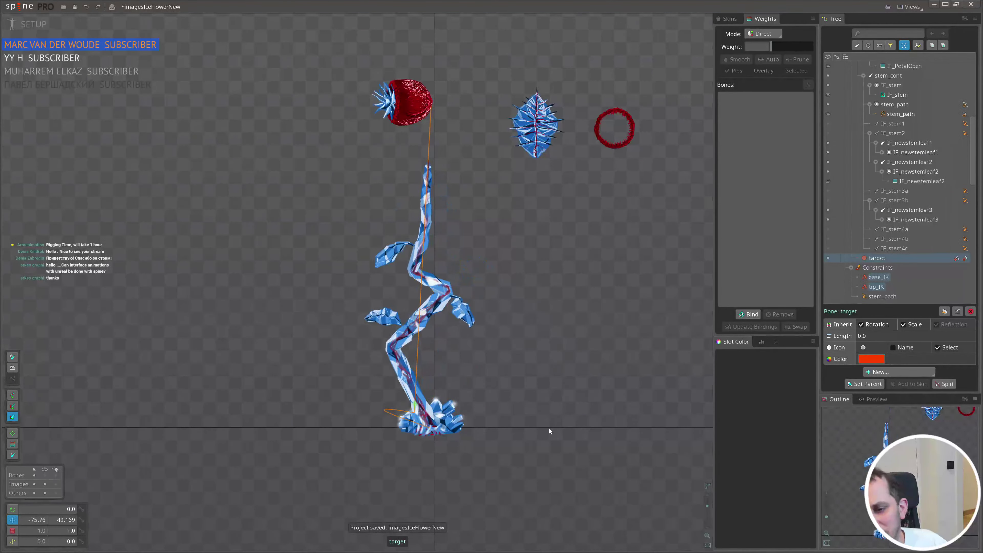
scroll(422, 407, up, 3)
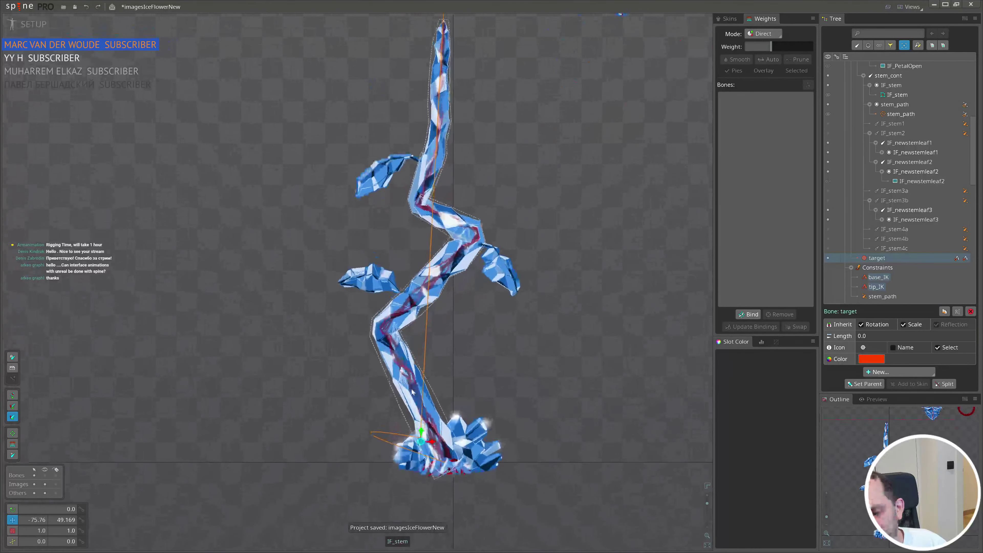
key(ctrl+z)
scroll(467, 332, down, 3)
scroll(452, 327, up, 2)
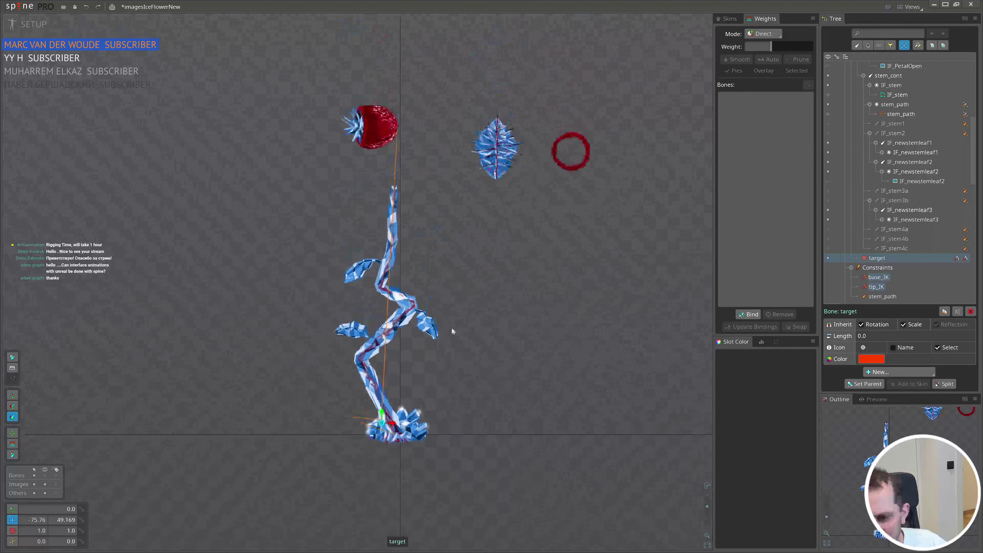
key(ctrl+s)
scroll(451, 261, up, 2)
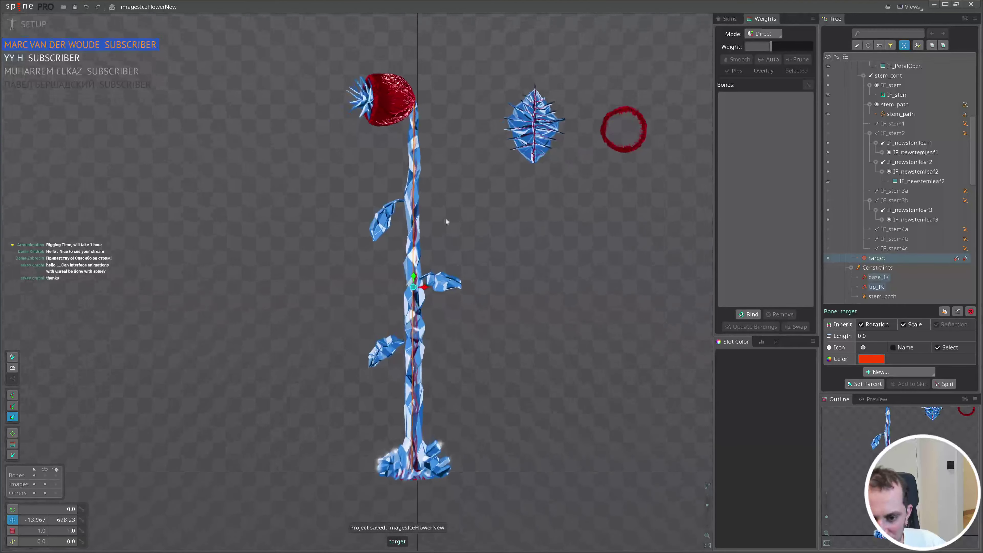
drag(497, 219, 572, 317)
key(ctrl+z)
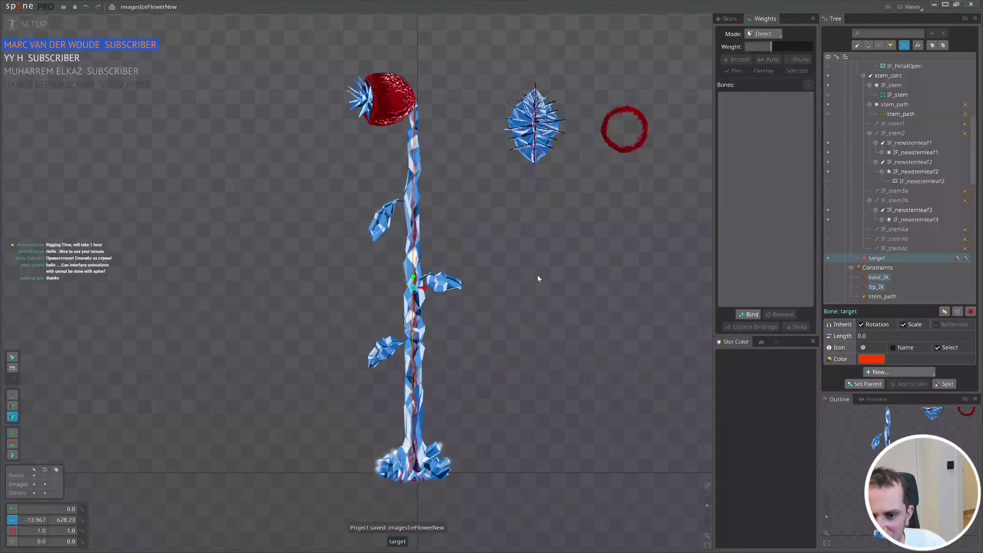
- Try moving the container6 bone at the stem's tip to about -89, 953 to test the upper bend, and undo it
scroll(464, 244, down, 2)
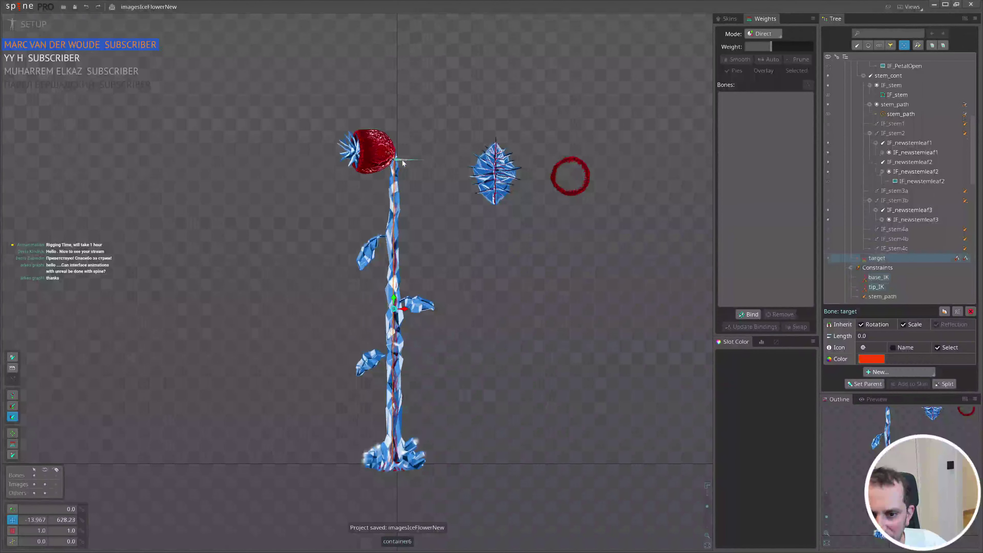
click(402, 160)
drag(402, 161, 453, 295)
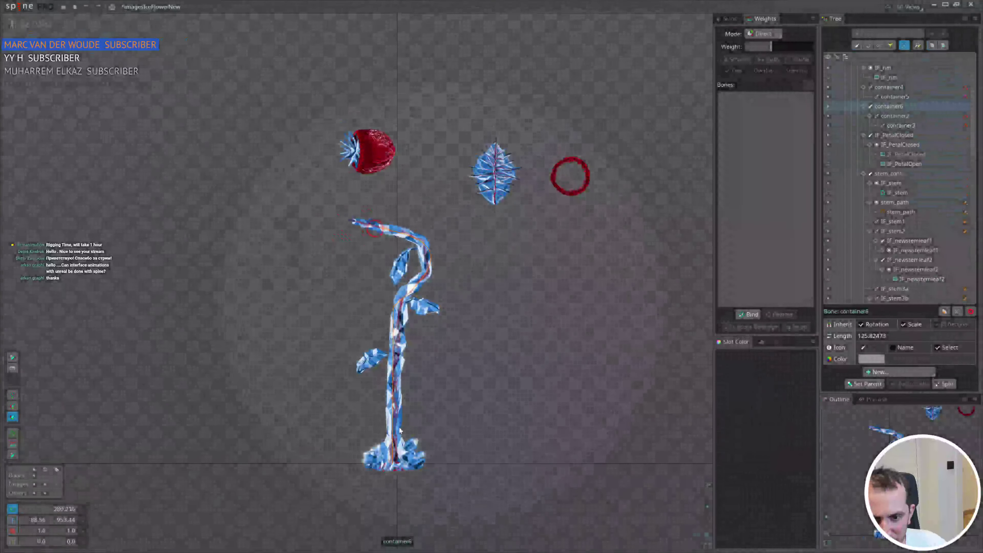
scroll(384, 189, up, 5)
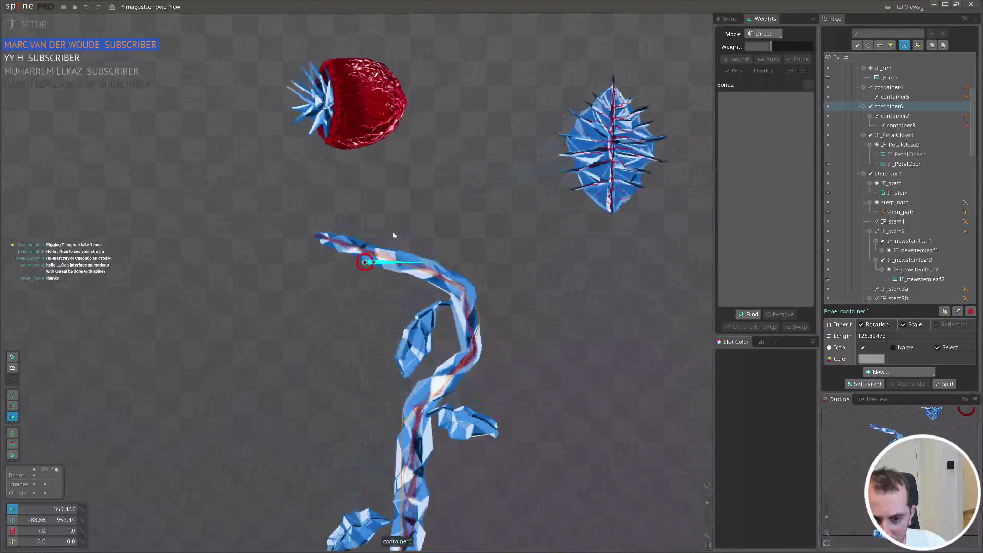
key(ctrl+z)
scroll(444, 232, down, 3)
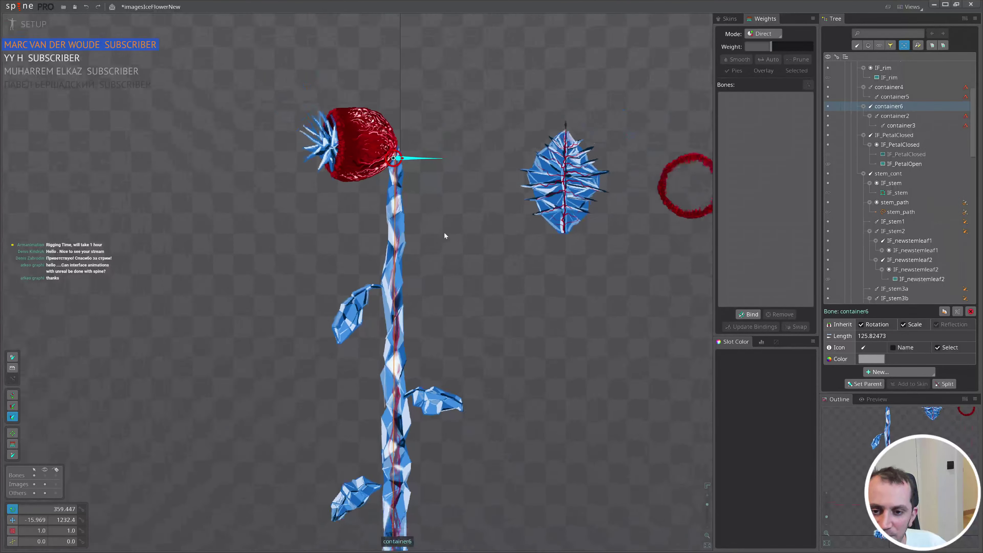
scroll(414, 348, down, 2)
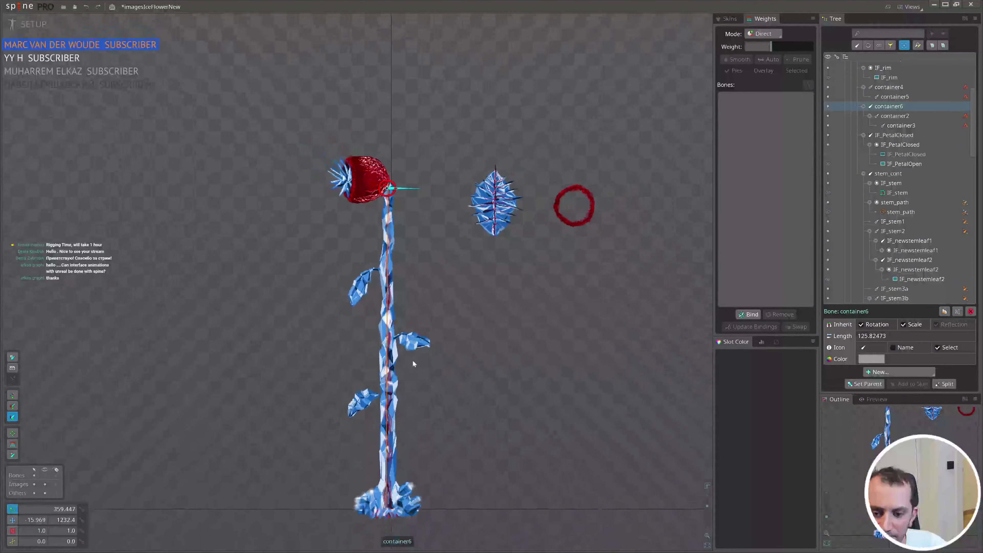
- Try bending the stem with the target bone moved to about -186, 701, and undo the move
click(389, 344)
drag(468, 368, 427, 351)
scroll(383, 337, up, 5)
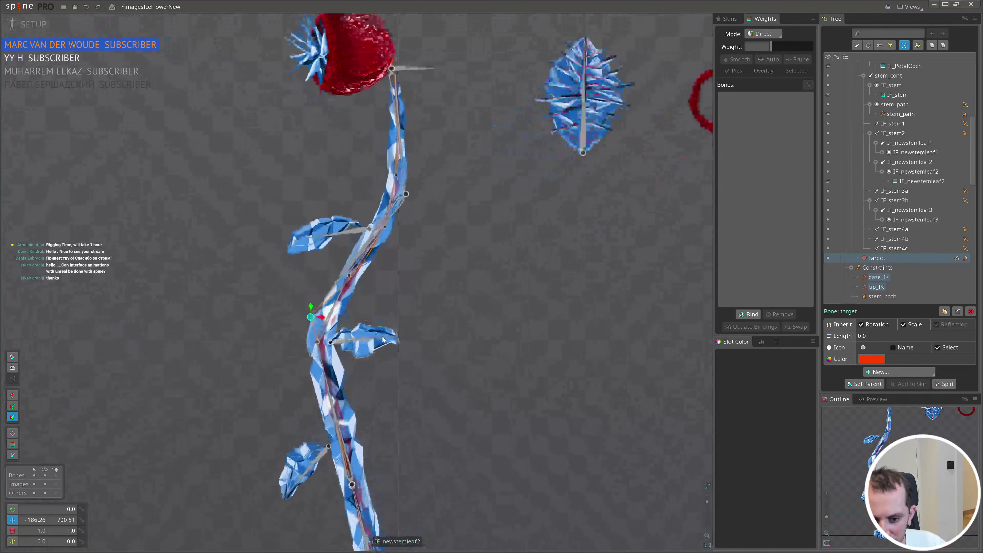
key(ctrl+z)
- Try rotating the target bone in two directions to test how the stem follows, undoing each rotation
key(c)
drag(499, 417, 528, 442)
key(ctrl+z)
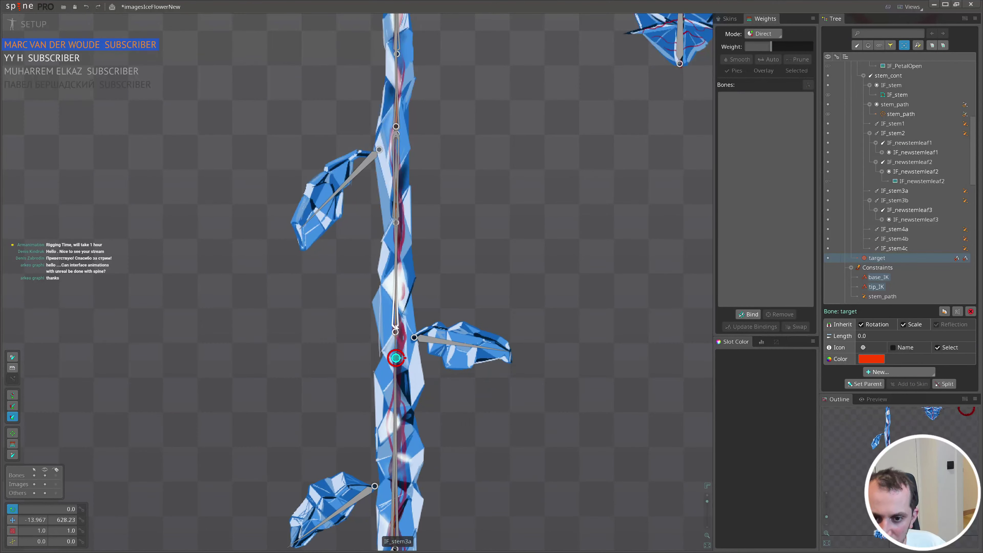
scroll(533, 339, down, 3)
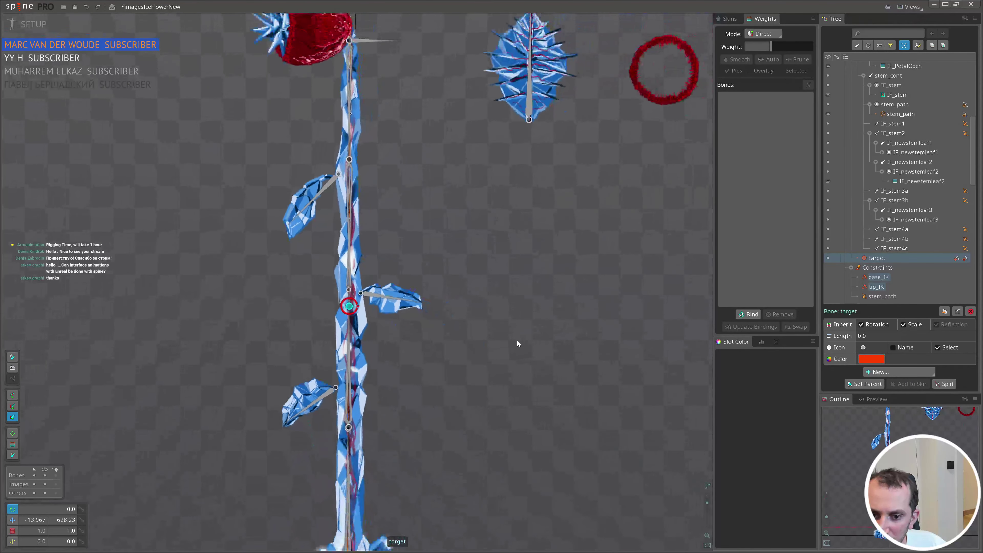
drag(517, 342, 426, 440)
key(ctrl+z)
scroll(347, 276, up, 2)
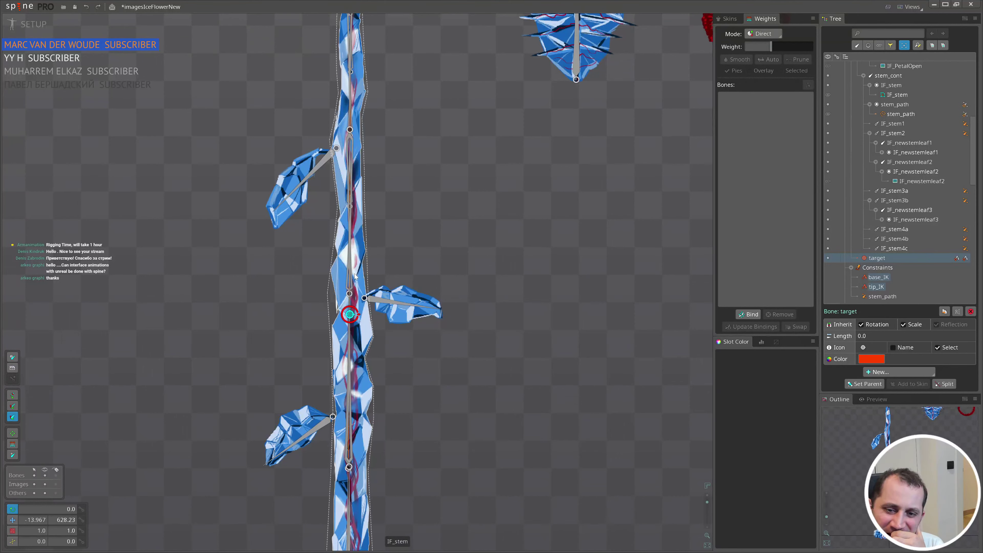
scroll(414, 276, down, 5)
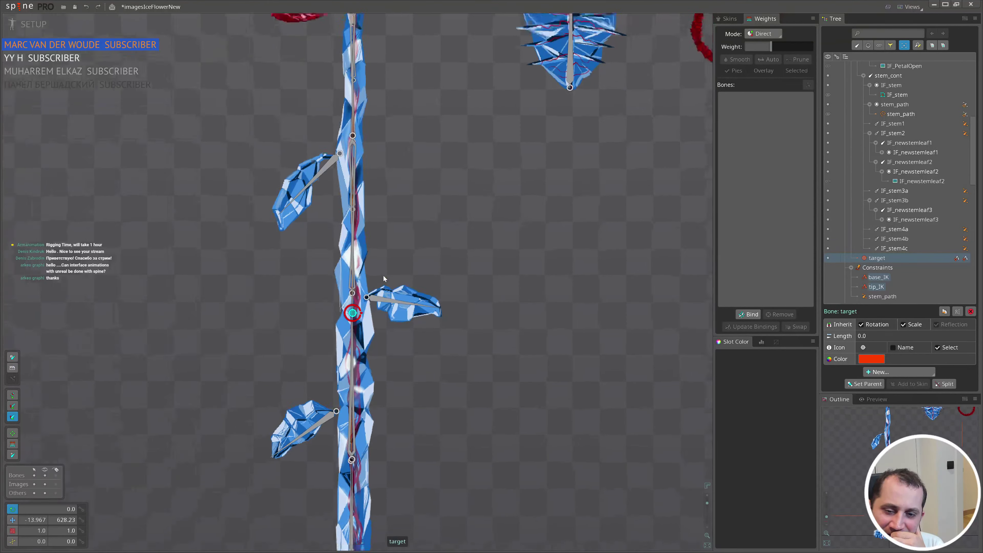
- Move the target bone to about -343, 848, check the stem_path handle's weights at the upper bend and undo the changes
key(t)
drag(475, 270, 367, 197)
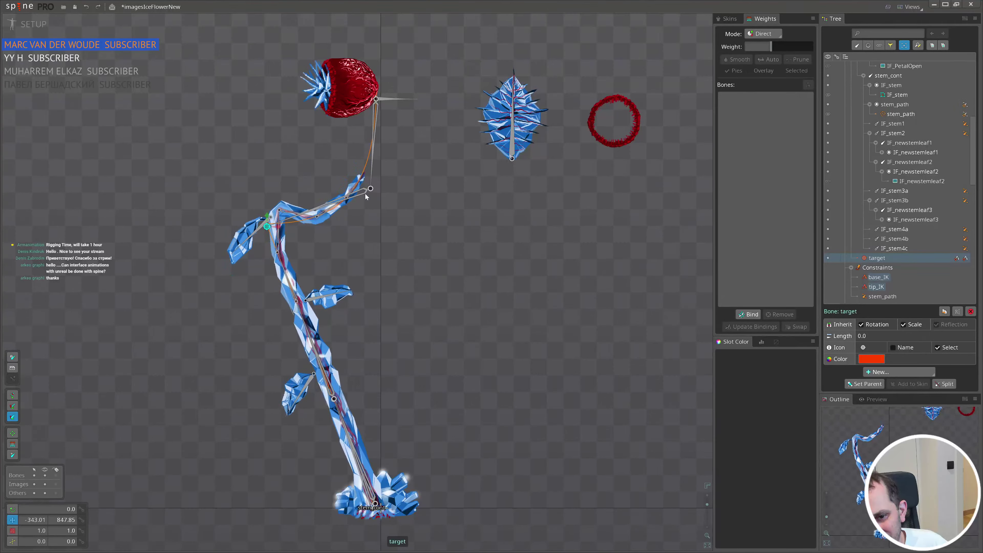
scroll(290, 229, up, 2)
click(290, 229)
scroll(291, 230, up, 3)
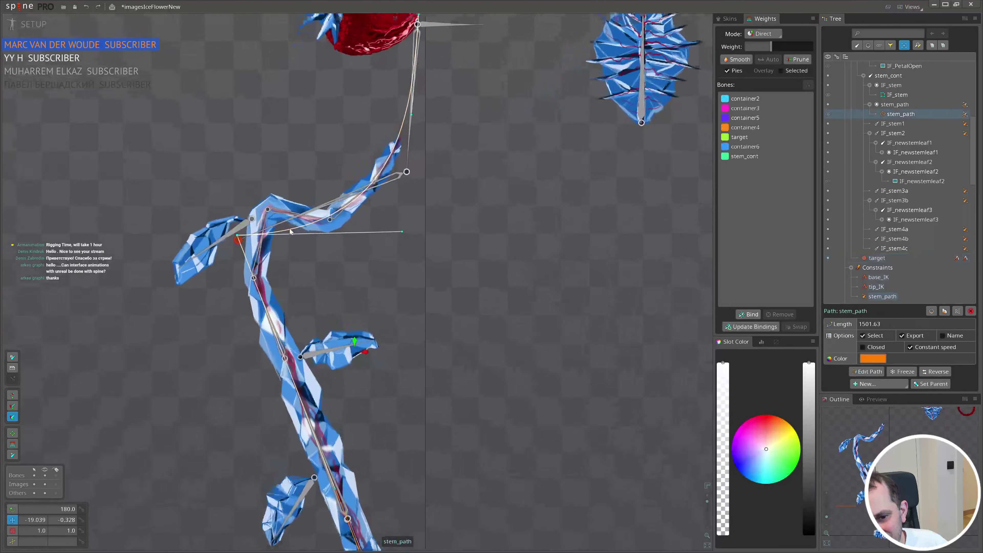
drag(335, 106, 306, 145)
key(ctrl+z)
scroll(397, 290, down, 3)
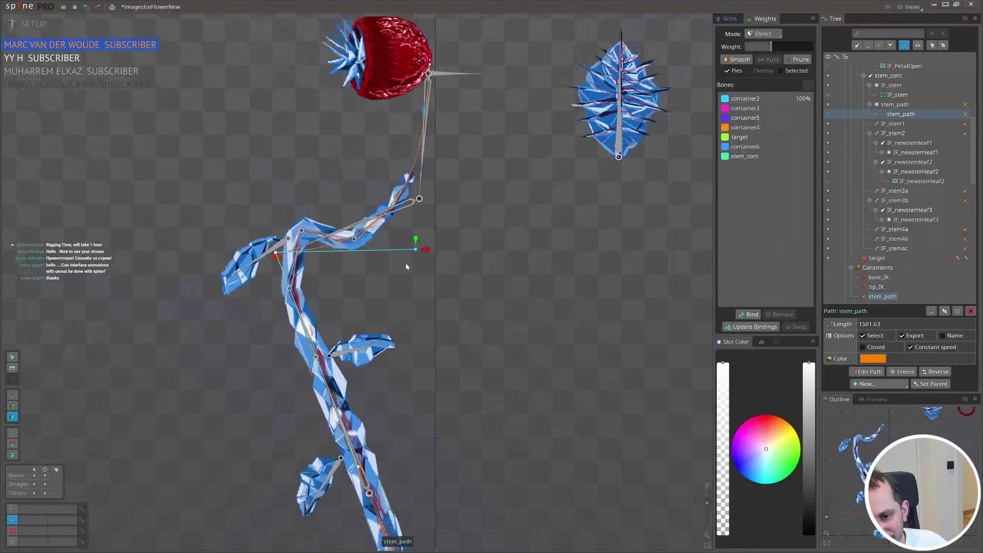
key(ctrl+z)
- Test the stem's bend once more with the target bone, undo the move and save the project
key(space)
drag(429, 356, 302, 283)
key(ctrl+z)
key(ctrl+s)
- Switch to animate mode and delete the target bone's existing keys from the animation
click(34, 24)
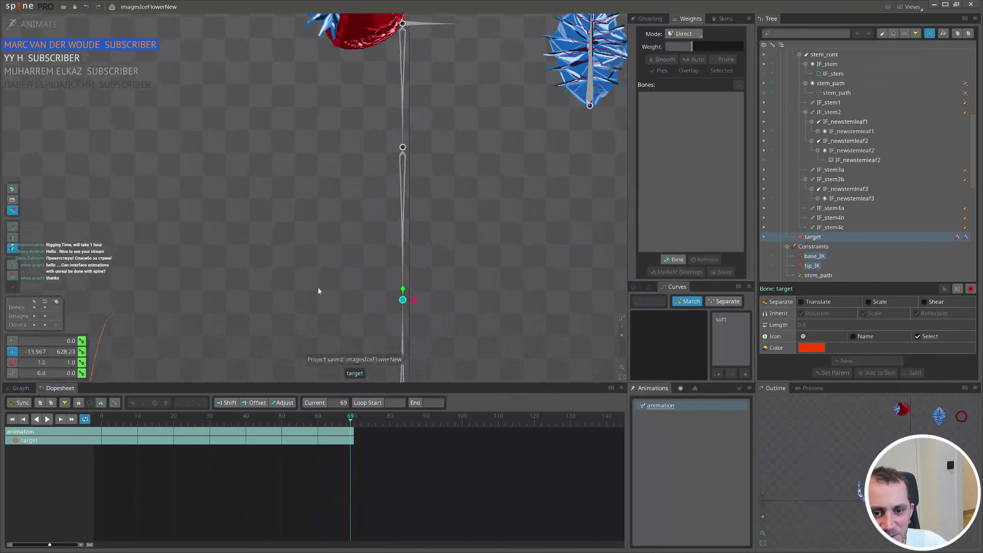
scroll(518, 184, down, 3)
key(Delete)
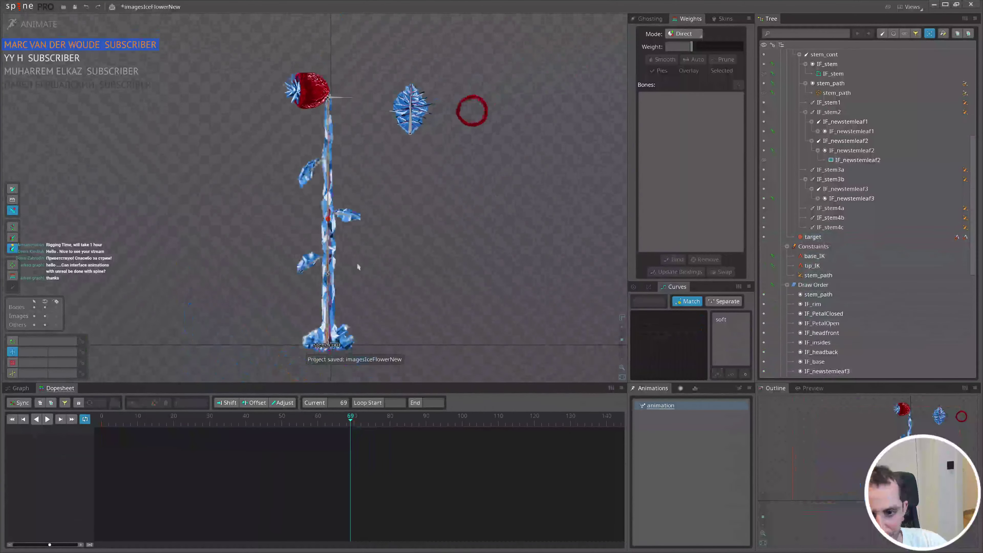
- Try bending the stem with the target bone in animate mode, undo the move and deselect the bone
click(331, 219)
scroll(333, 221, up, 2)
drag(472, 251, 381, 324)
key(ctrl+z)
scroll(336, 159, up, 2)
key(space)
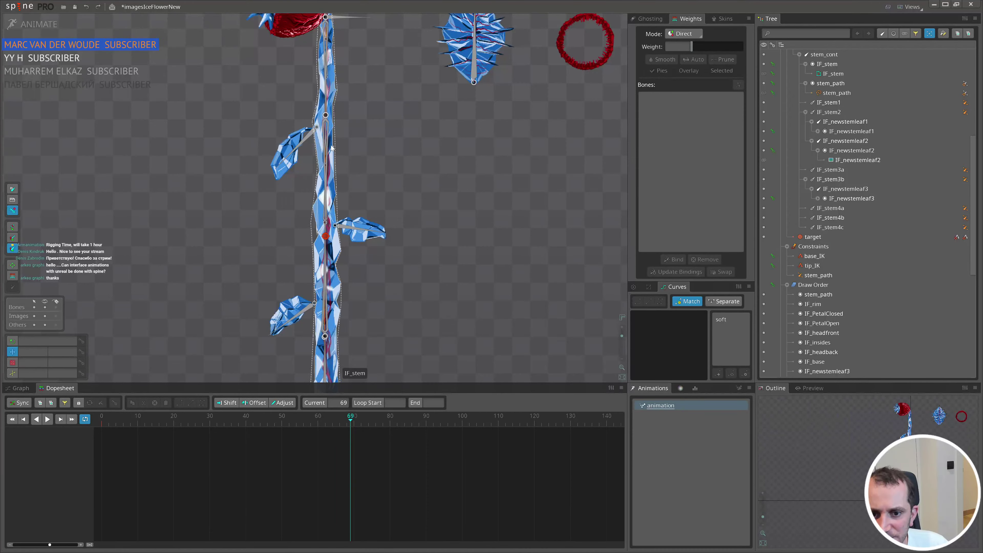
- Select the IF_stem4c, IF_stem4b, IF_stem4a, IF_stem3b and IF_stem2 bones together
scroll(408, 115, up, 1)
scroll(902, 151, up, 3)
scroll(898, 149, up, 4)
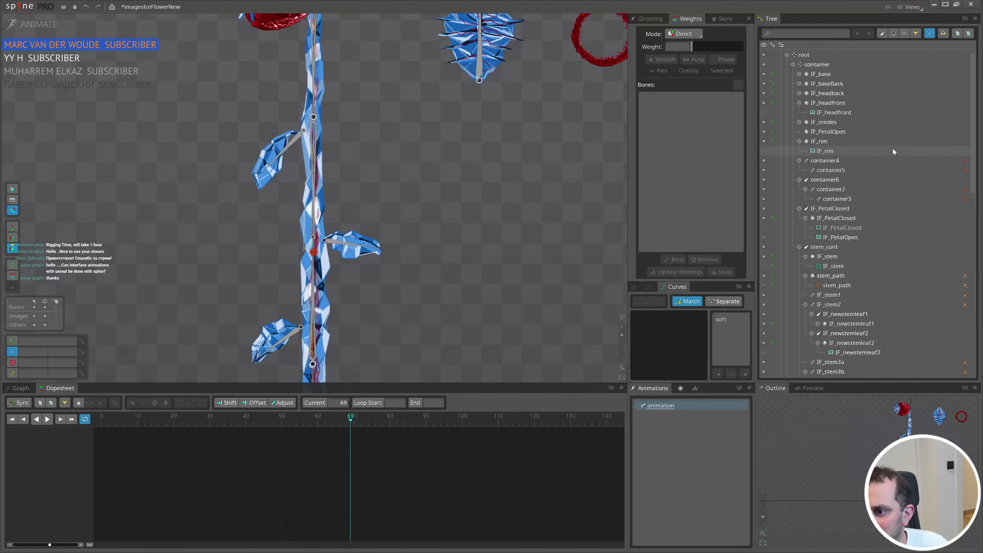
scroll(345, 140, down, 2)
scroll(345, 140, up, 2)
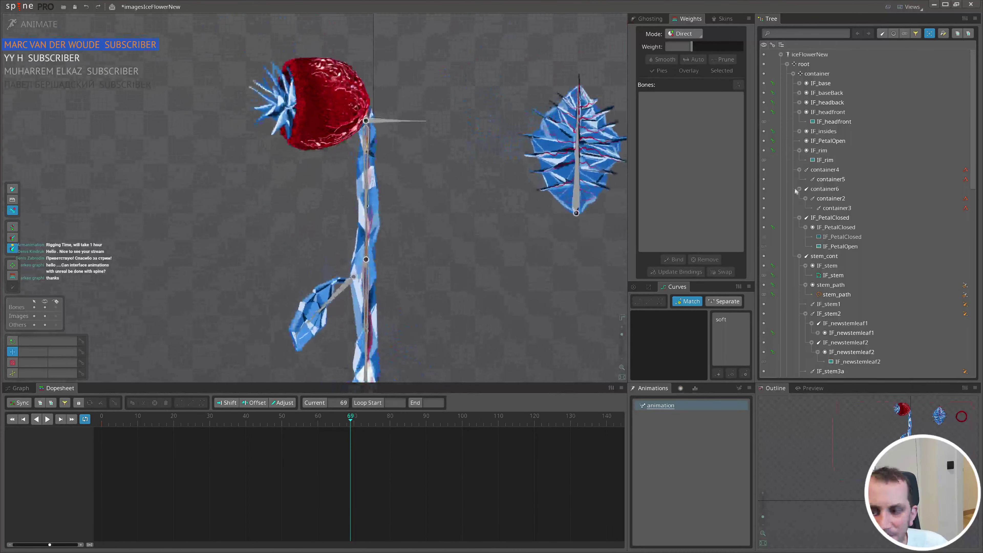
scroll(864, 285, down, 5)
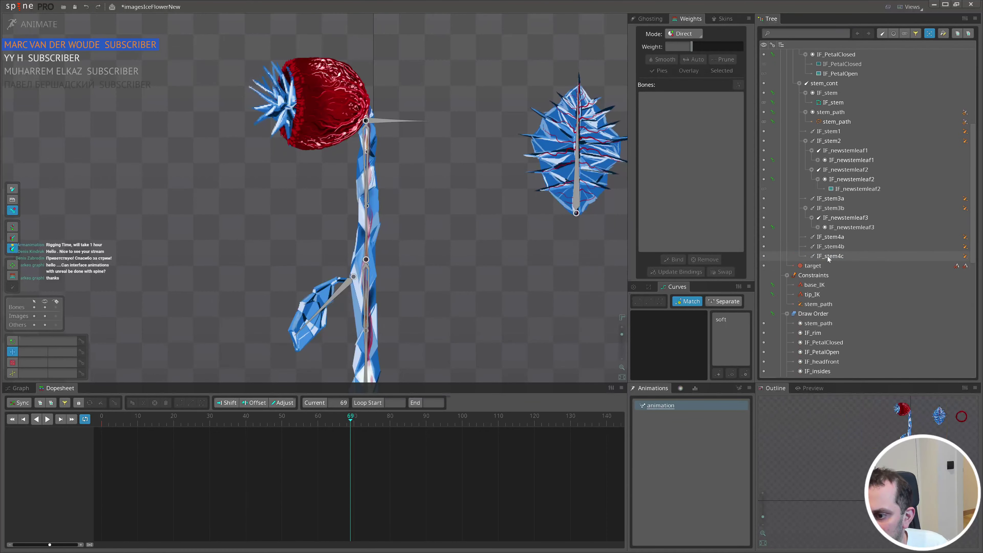
click(826, 256)
ctrl+click(827, 247)
ctrl+click(827, 238)
ctrl+click(827, 211)
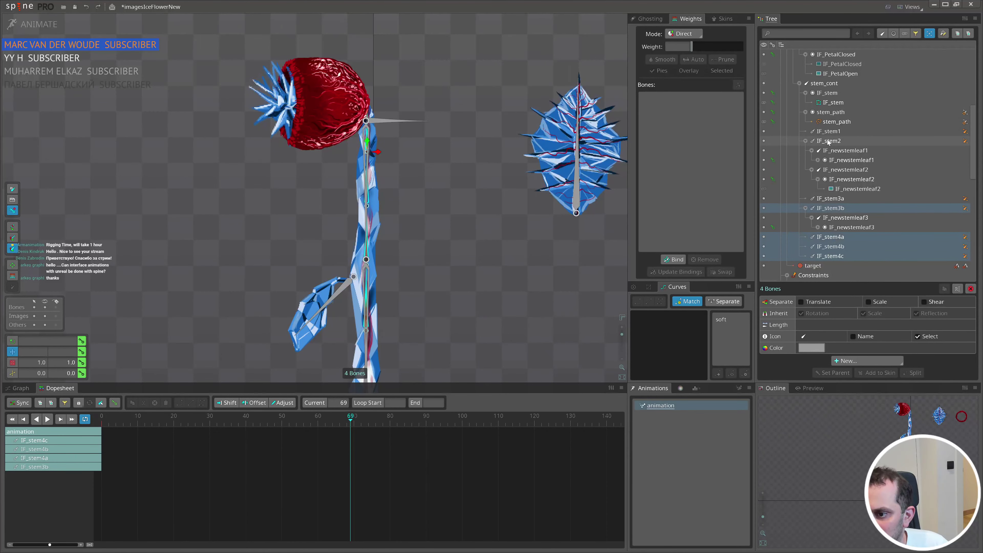
ctrl+click(826, 140)
- Add IF_stem3a and IF_stem1 to the selection, store it as selection 1 and hide these bones
scroll(835, 131, up, 3)
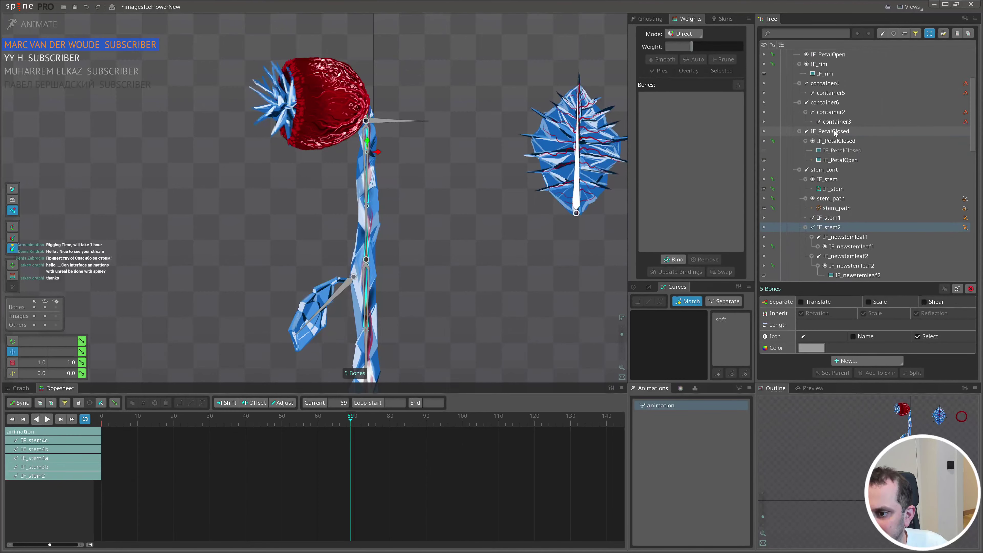
scroll(871, 141, up, 2)
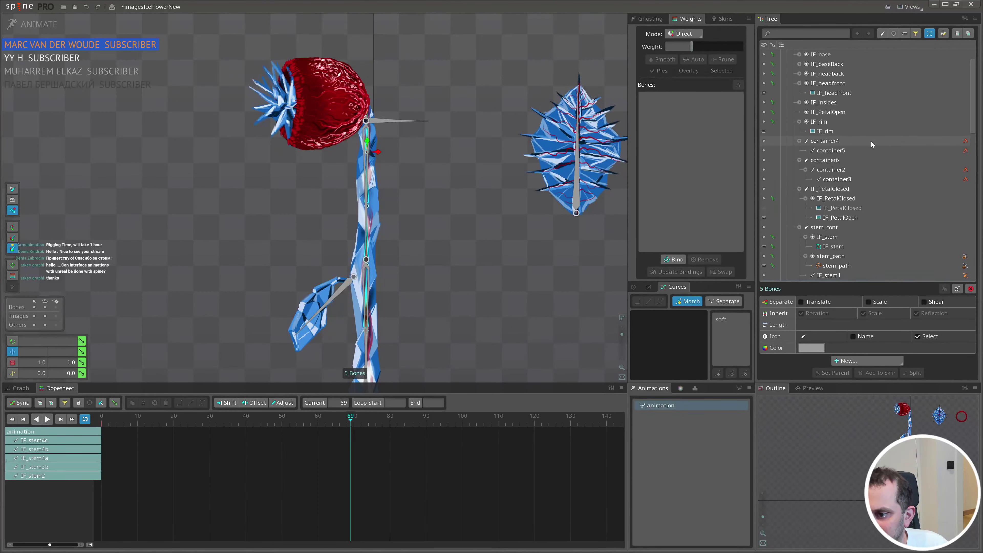
scroll(499, 302, down, 3)
drag(499, 302, 442, 164)
scroll(442, 164, up, 1)
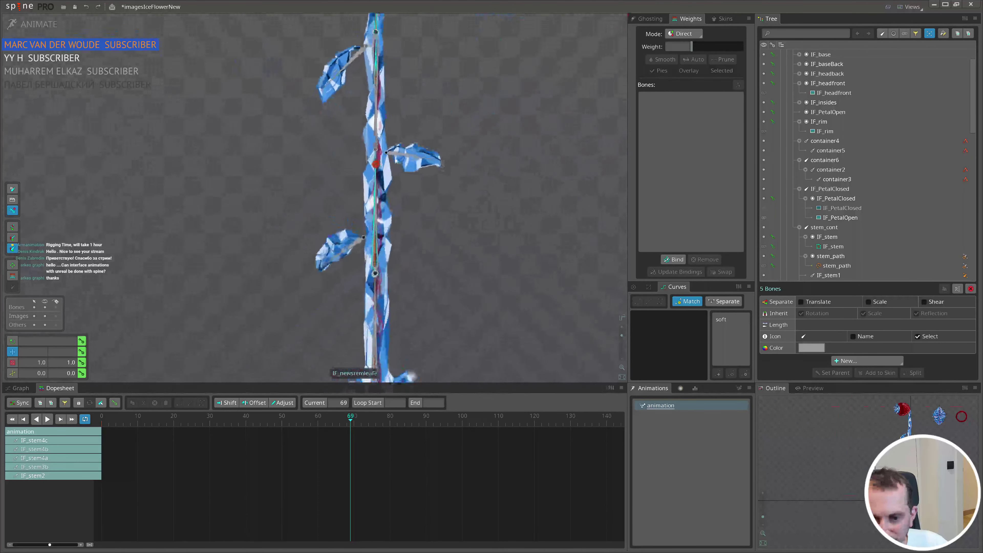
ctrl+click(374, 141)
ctrl+click(842, 170)
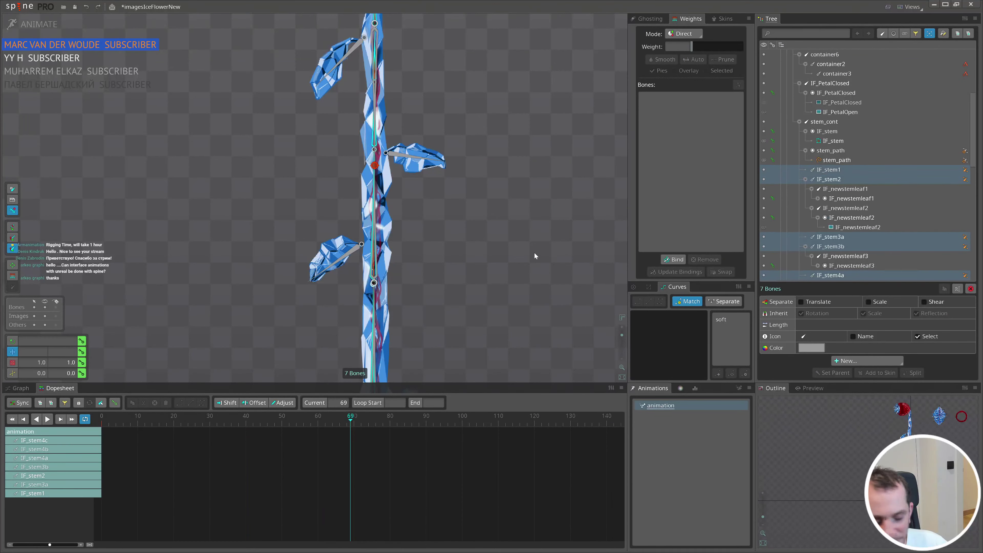
key(ctrl+1)
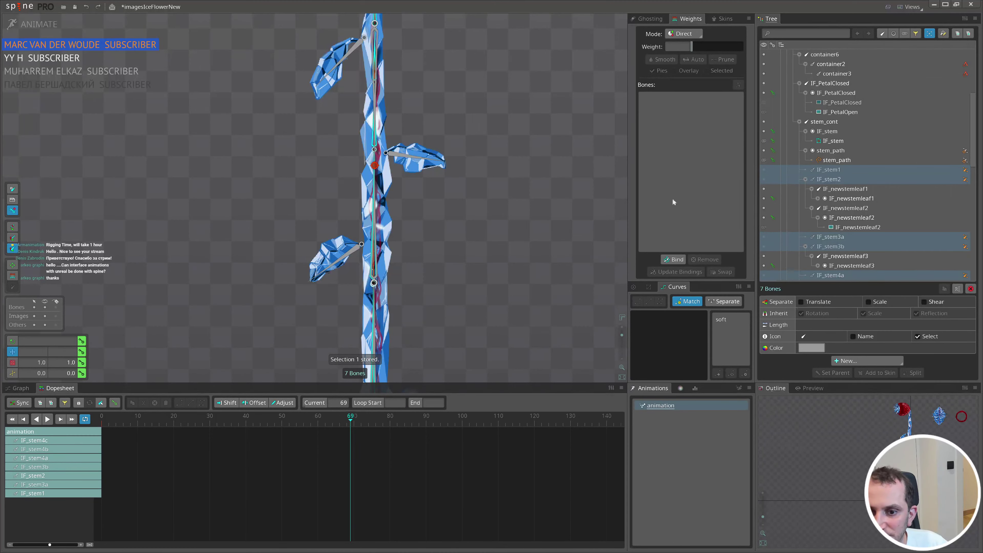
click(596, 221)
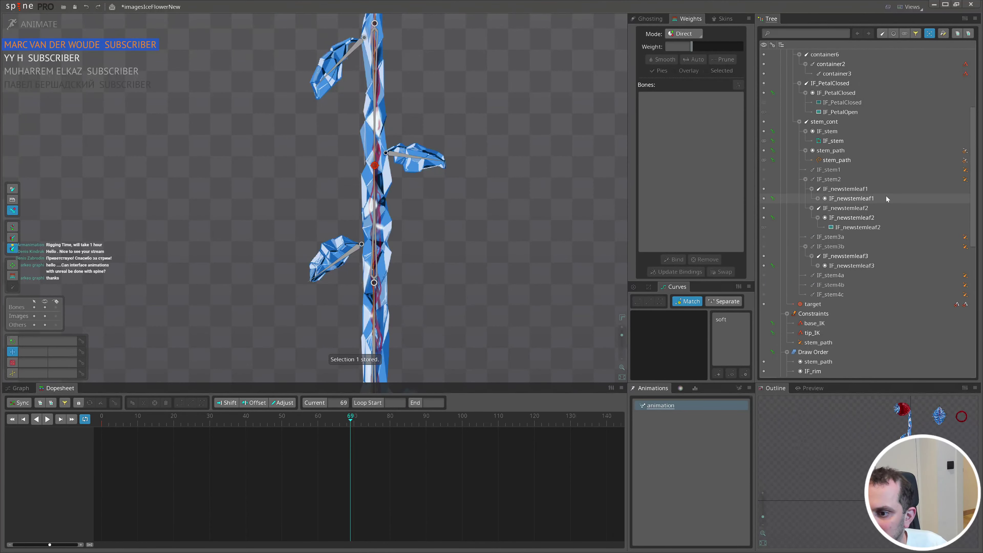
- Select the container4, container5, container3 and container2 bones, set their bone colour to red FF0000, deselect them and save the project
click(377, 248)
drag(448, 289, 478, 191)
ctrl+click(404, 284)
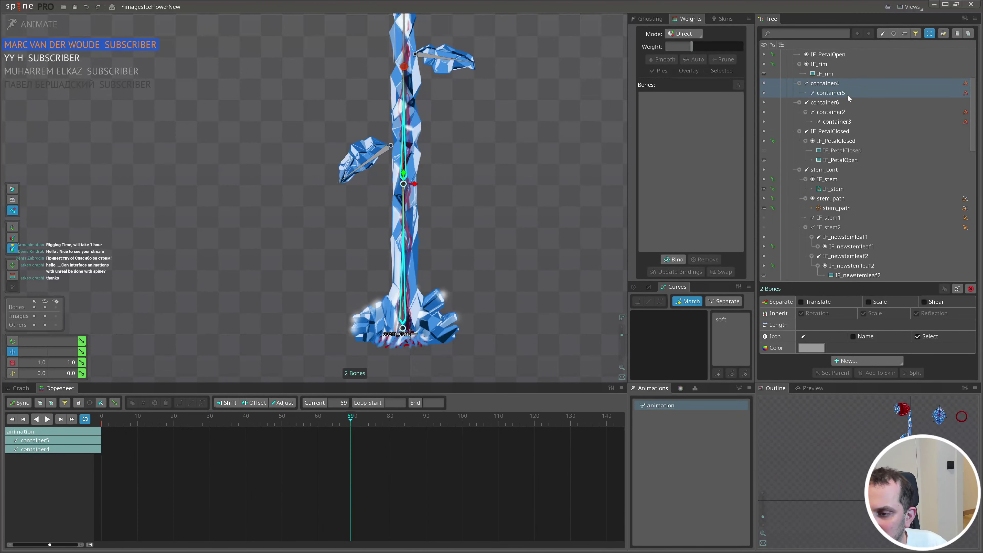
drag(449, 31, 481, 334)
ctrl+click(436, 263)
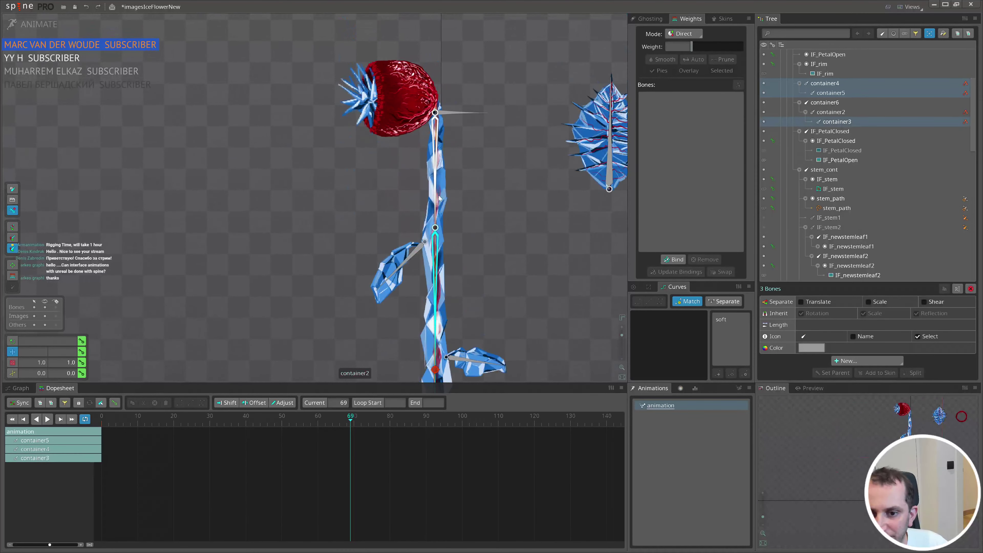
ctrl+click(435, 193)
drag(531, 256, 623, 192)
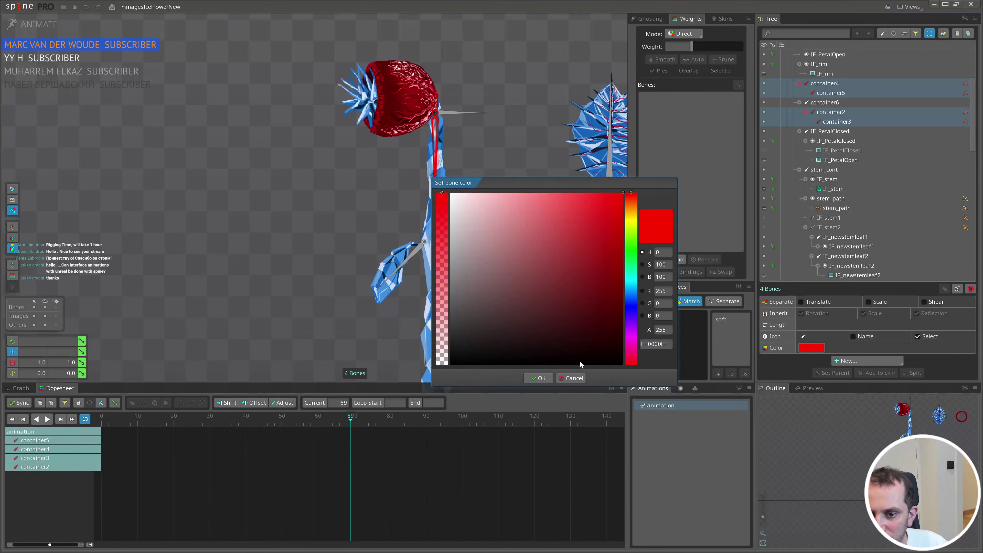
click(540, 378)
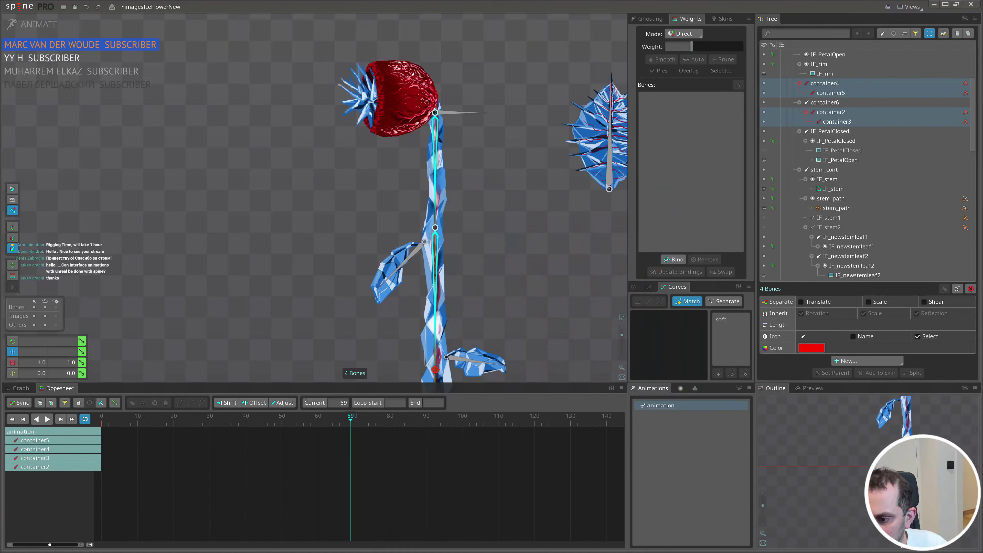
drag(515, 263, 490, 175)
scroll(489, 175, down, 3)
double_click(514, 254)
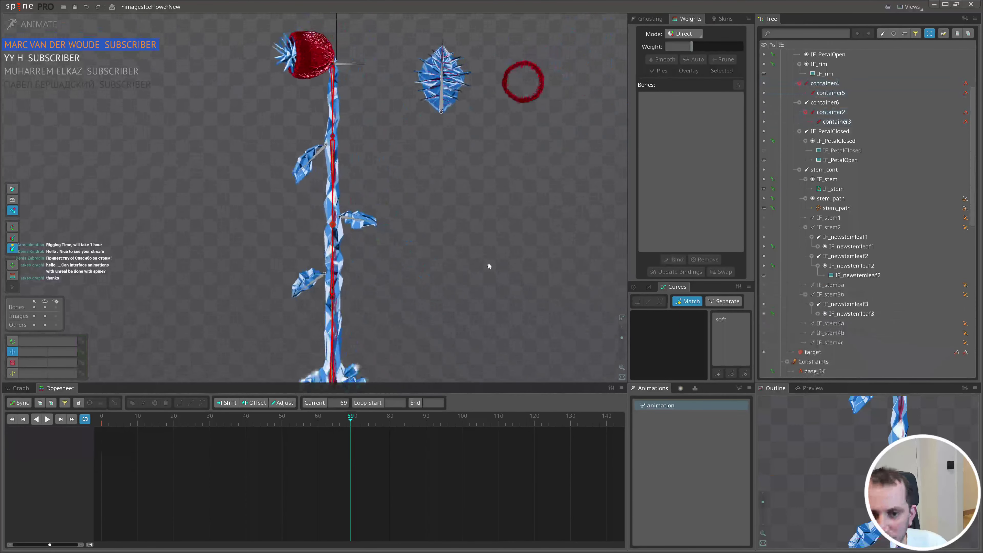
drag(406, 262, 552, 301)
key(ctrl+s)
- Try bending the stem by moving the target bone in animate mode and undo the moves
click(424, 118)
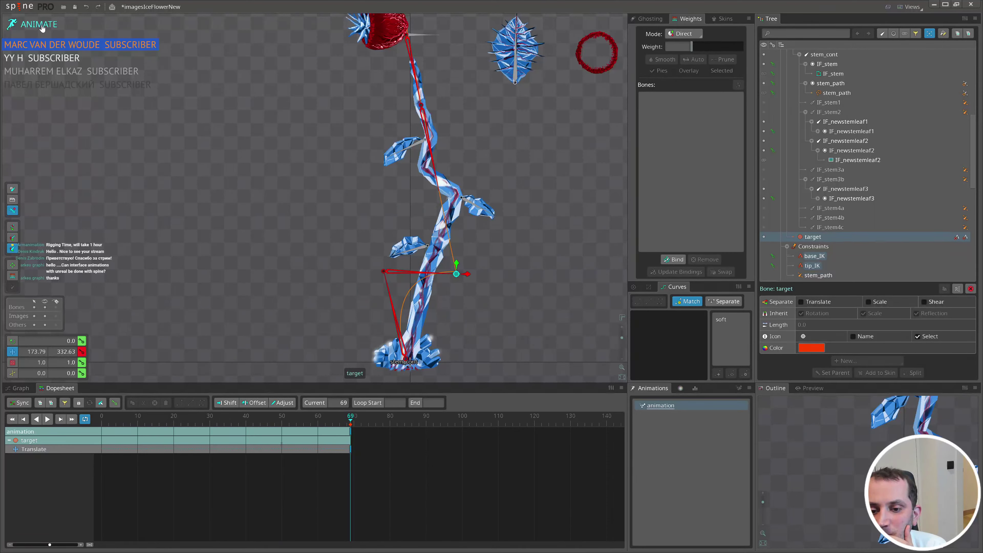
drag(551, 277, 534, 223)
key(ctrl+z)
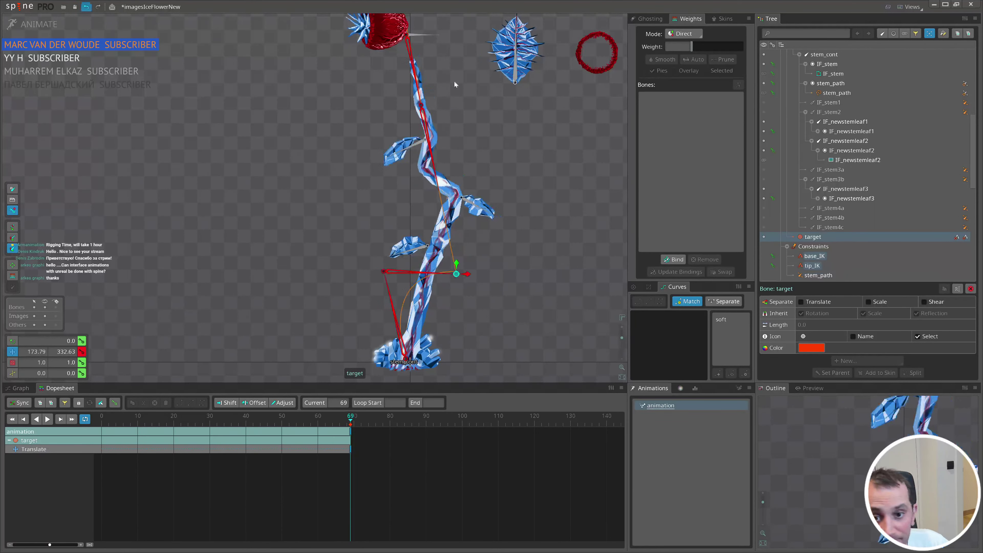
key(ctrl+z)
- Try moving and rotating the container6 bone to bend the upper stem in animate mode, then undo the rotation
click(424, 36)
drag(511, 136, 224, 274)
key(c)
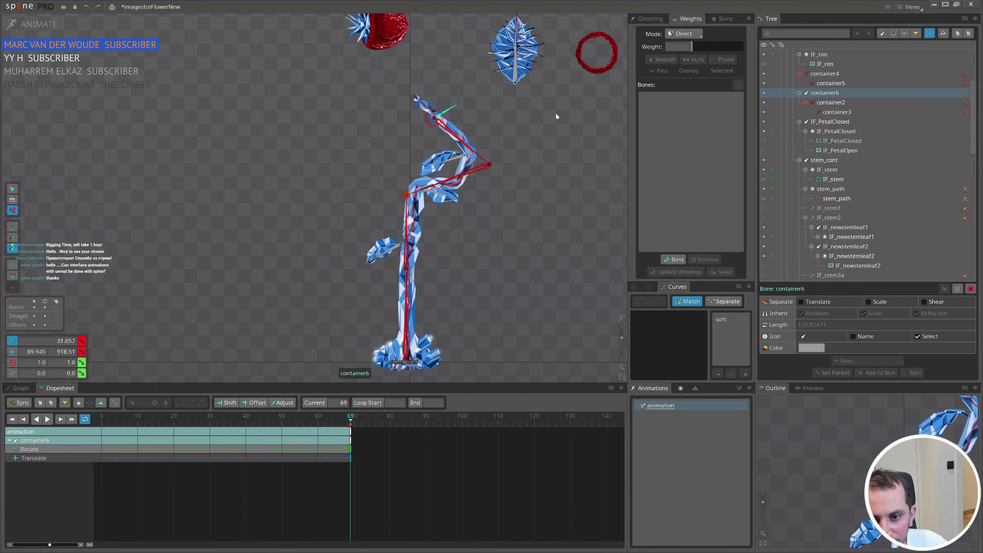
key(ctrl+z)
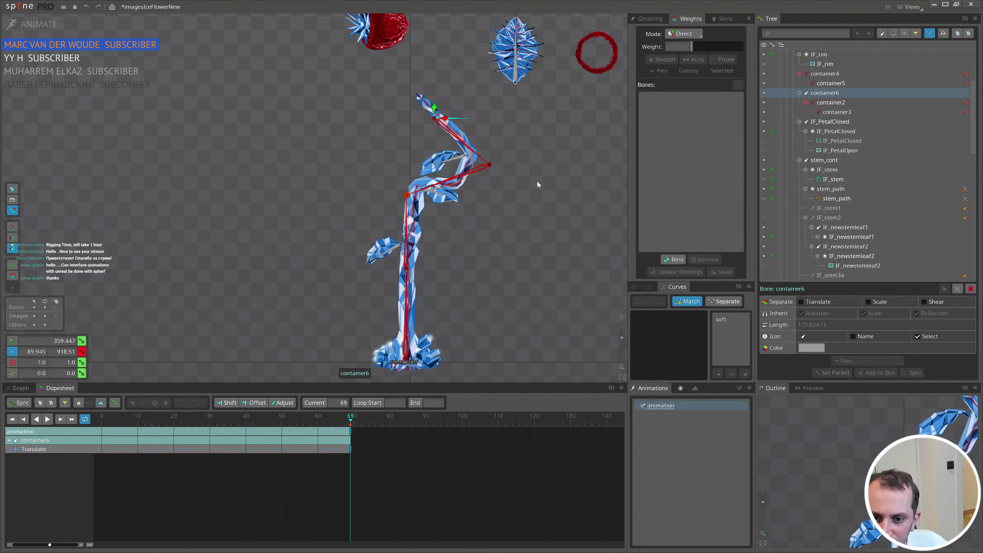
- In setup mode, add a transform constraint to the target bone with container6 as its target, named container6, and match the offset
click(38, 25)
scroll(415, 304, up, 3)
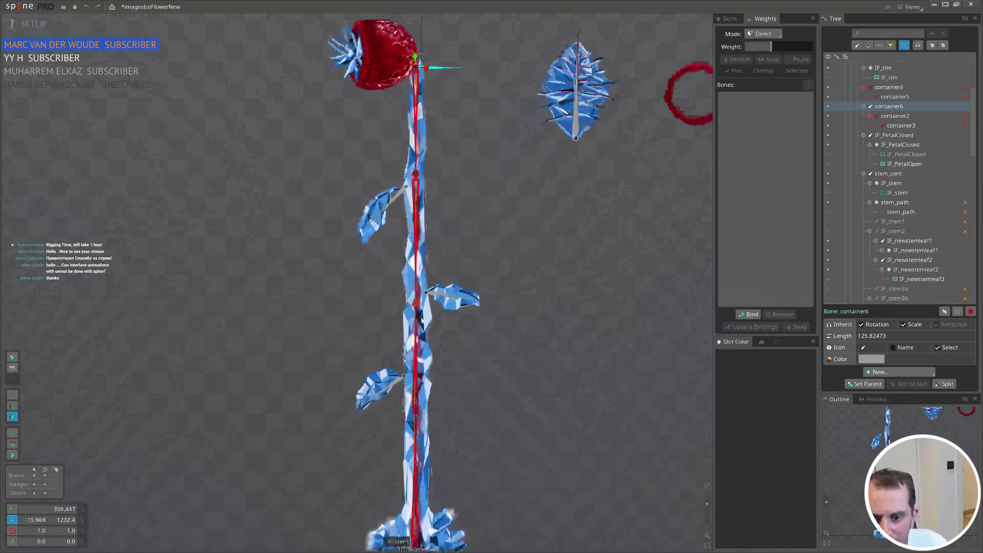
click(415, 304)
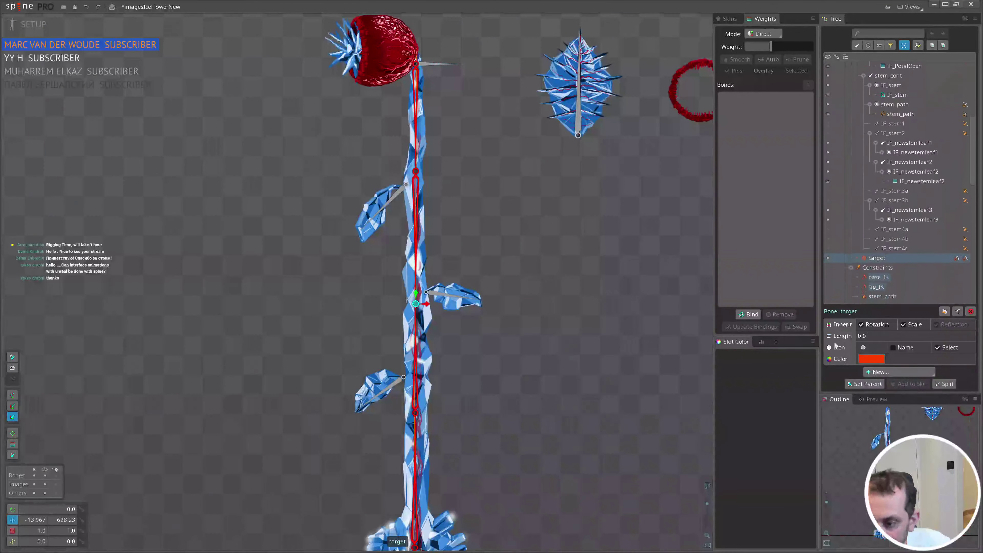
click(904, 371)
click(890, 466)
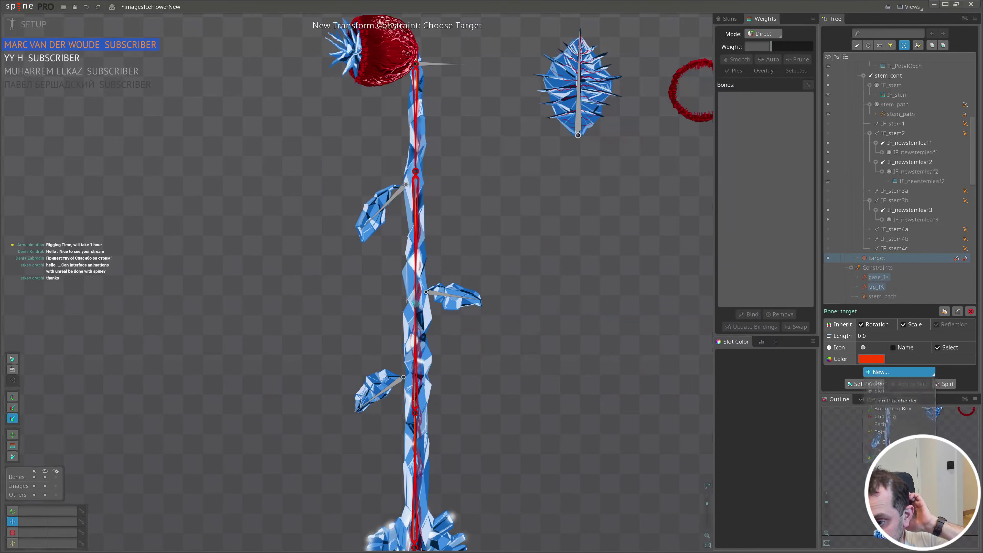
click(429, 65)
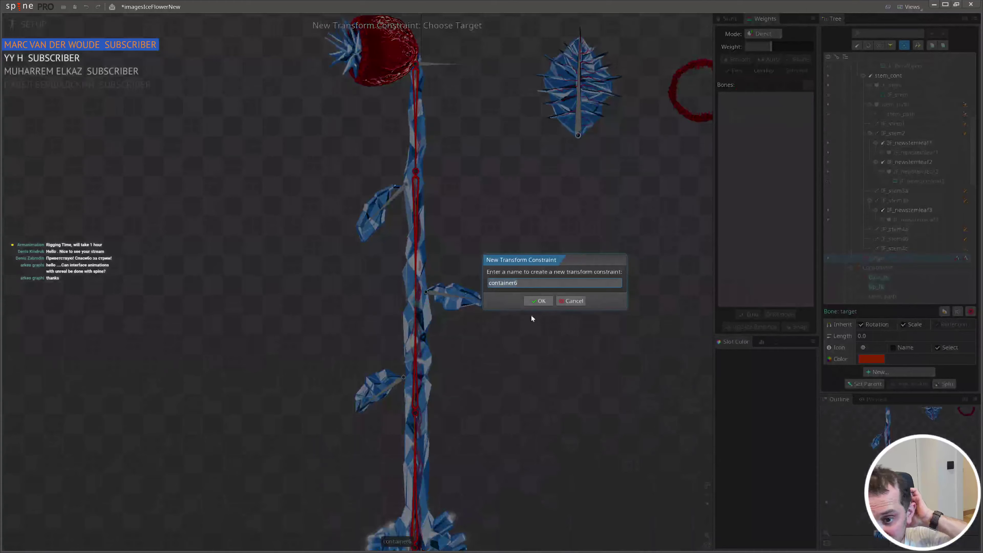
click(539, 301)
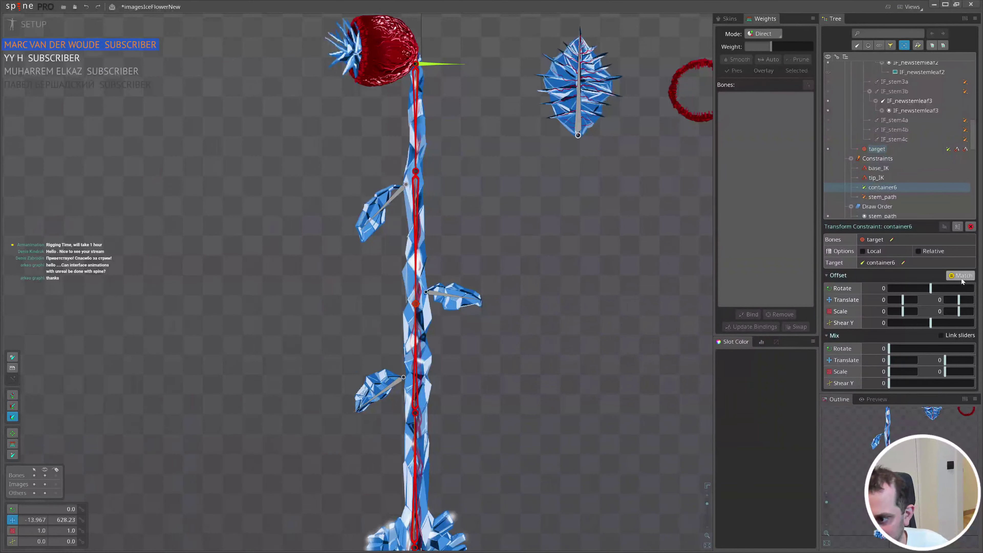
- With the constraint's translate mix at 50, try rotating container6, undo it, and reset the constraint order so container6 runs first
scroll(509, 232, down, 2)
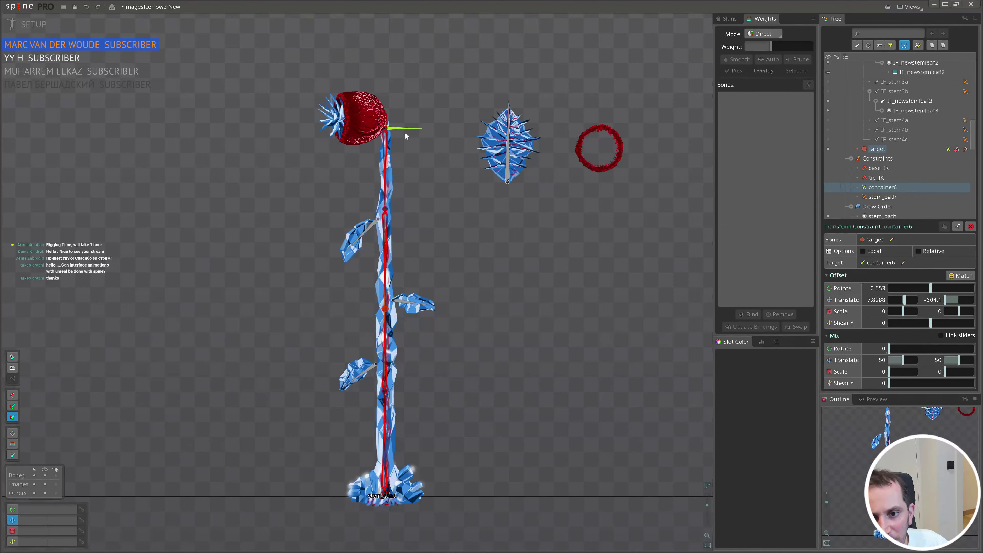
drag(405, 136, 468, 128)
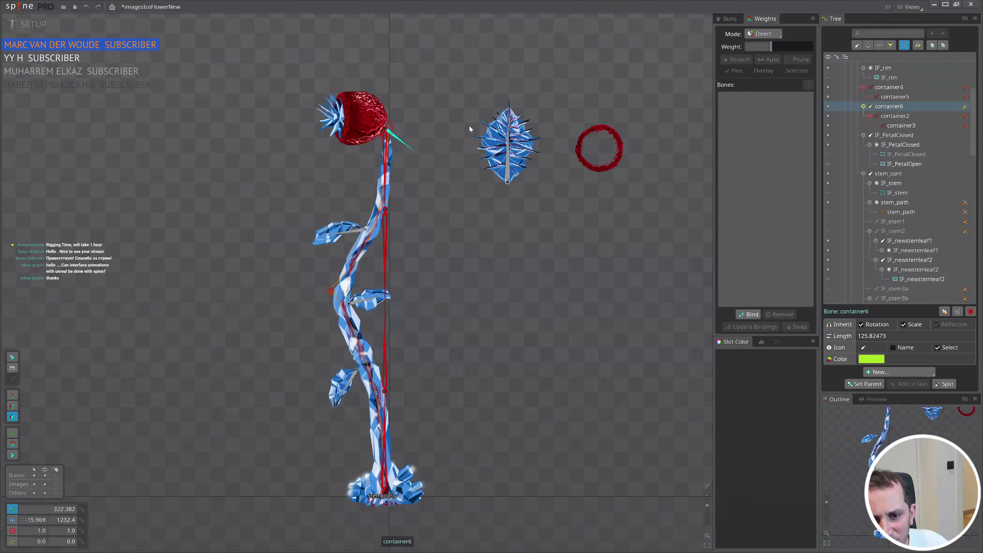
key(ctrl+z)
click(964, 106)
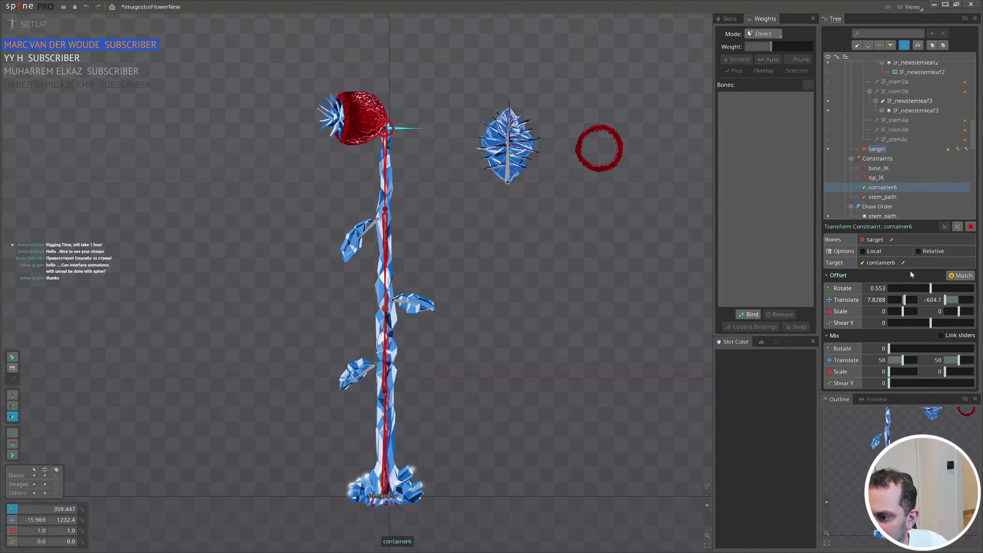
click(877, 160)
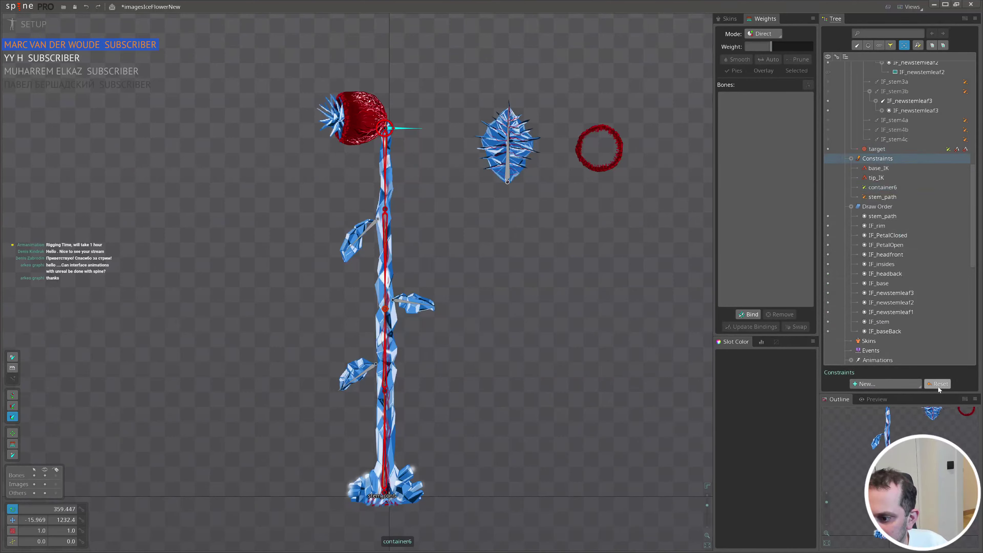
- Try bending the stem by lowering and rotating container6 with the reordered constraints, and undo these changes
drag(454, 154, 375, 362)
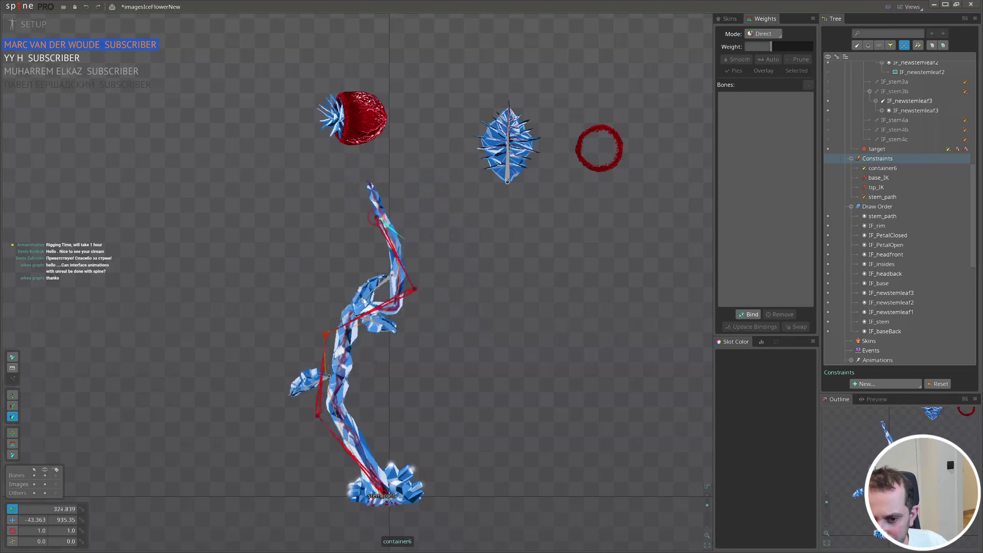
drag(364, 301, 512, 299)
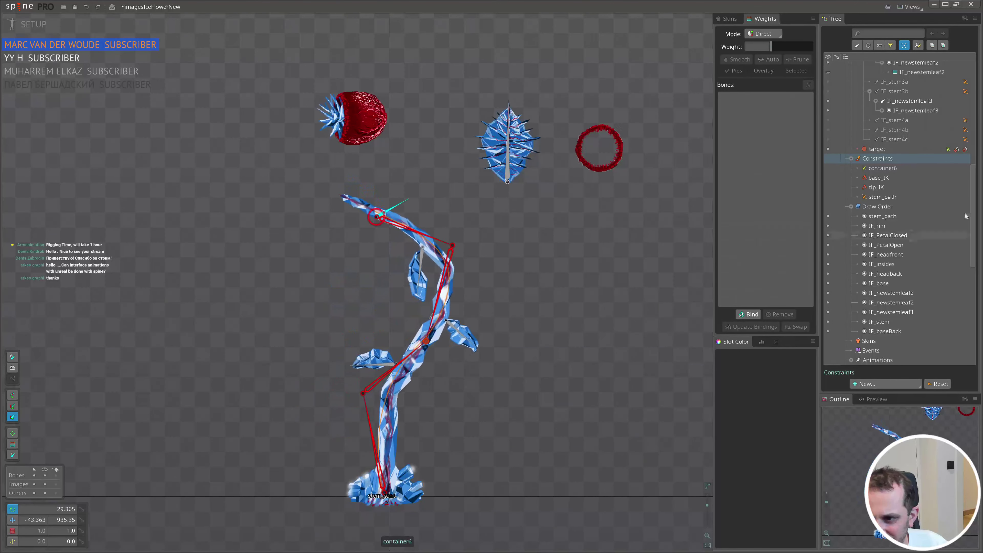
key(ctrl+z)
key(ctrl+z)
key(ctrl+z)
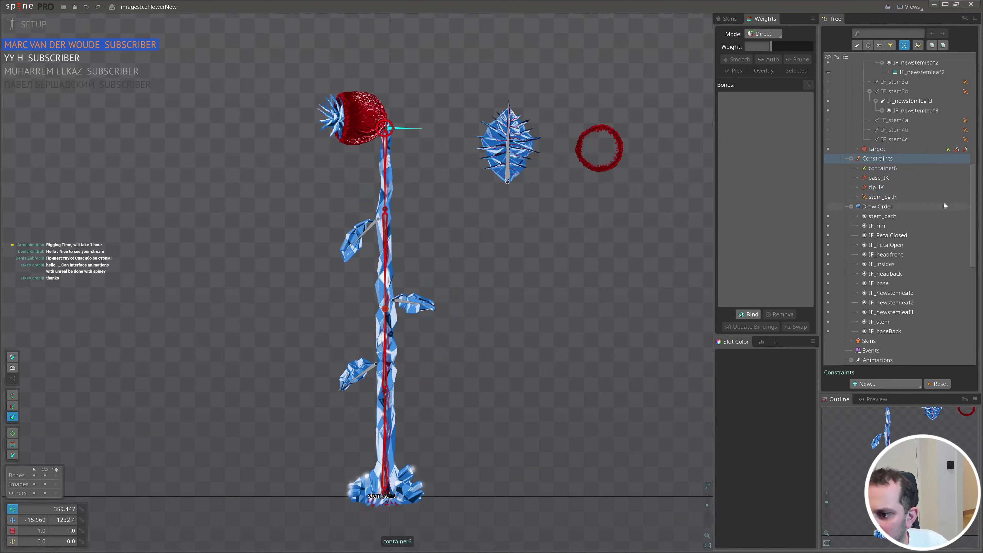
- Enable Stretch on both the base_IK and tip_IK constraints
click(881, 177)
ctrl+click(880, 189)
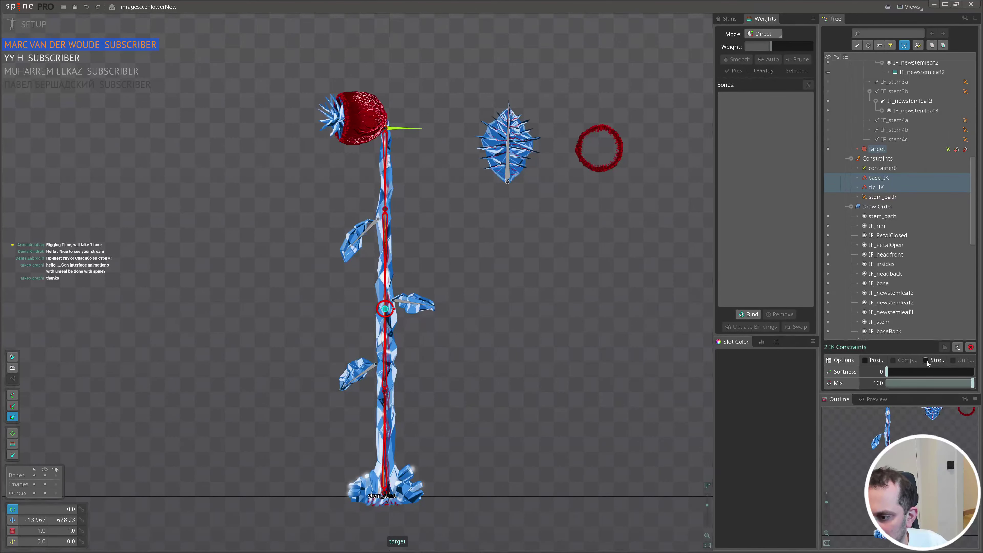
drag(530, 241, 535, 242)
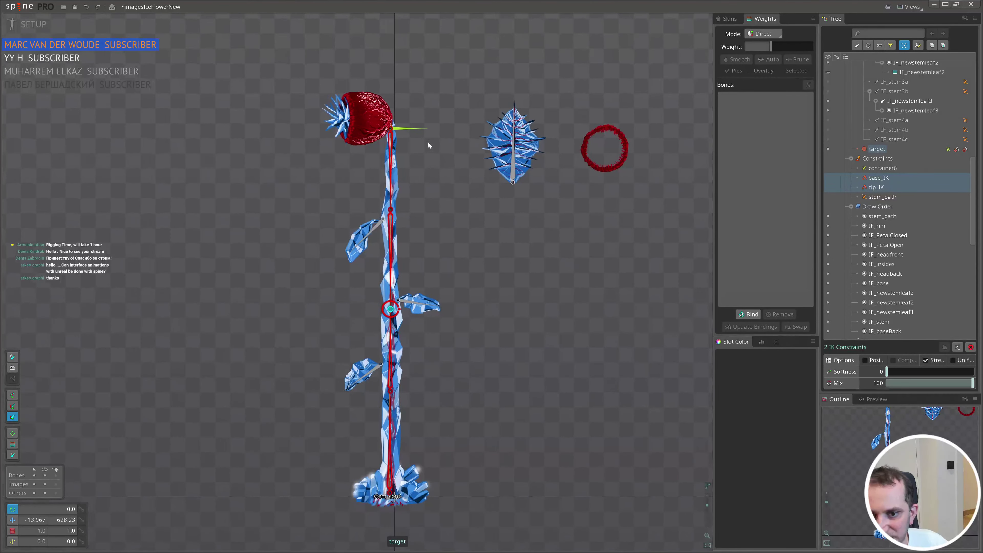
- Try translating container6 to test how the stem stretches, and undo the move
click(415, 132)
key(v)
scroll(498, 255, down, 3)
drag(480, 266, 506, 241)
key(ctrl+z)
scroll(390, 272, up, 1)
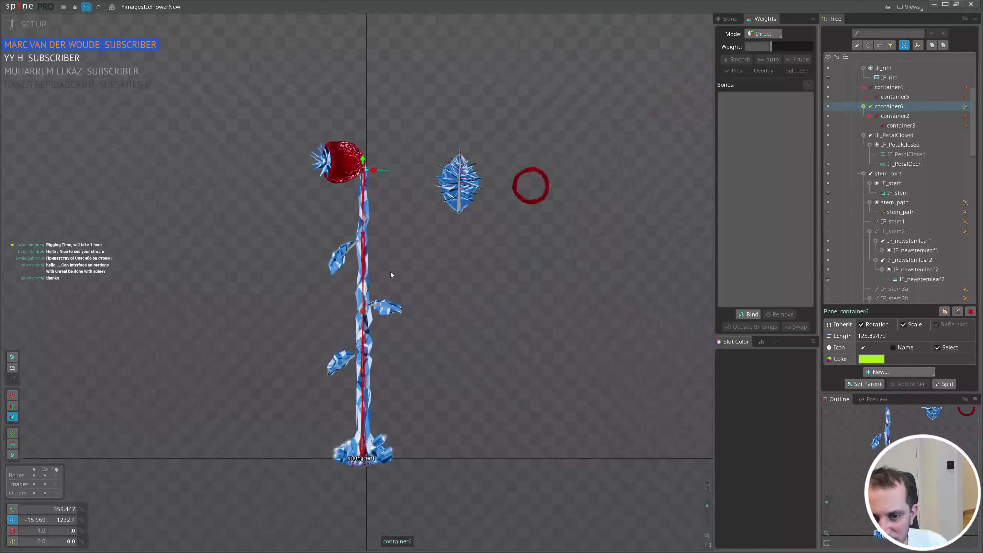
- Try rotating container6 to test the bend of the stretchable stem, and undo the rotation
scroll(390, 272, up, 1)
click(379, 150)
click(379, 150)
key(c)
drag(416, 215, 482, 268)
key(ctrl+z)
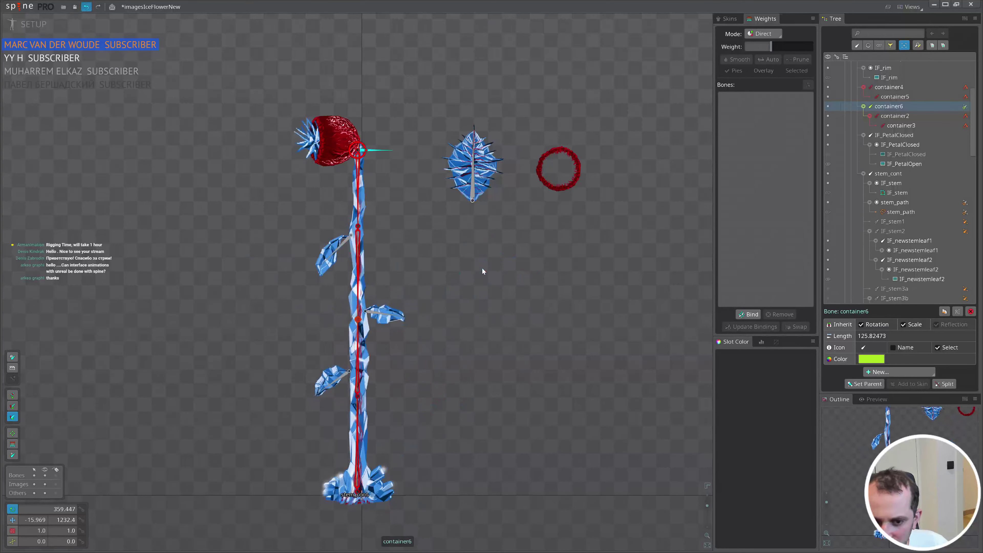
- Try lowering container6 to compress the stem, undo the move and save the project
scroll(483, 268, up, 2)
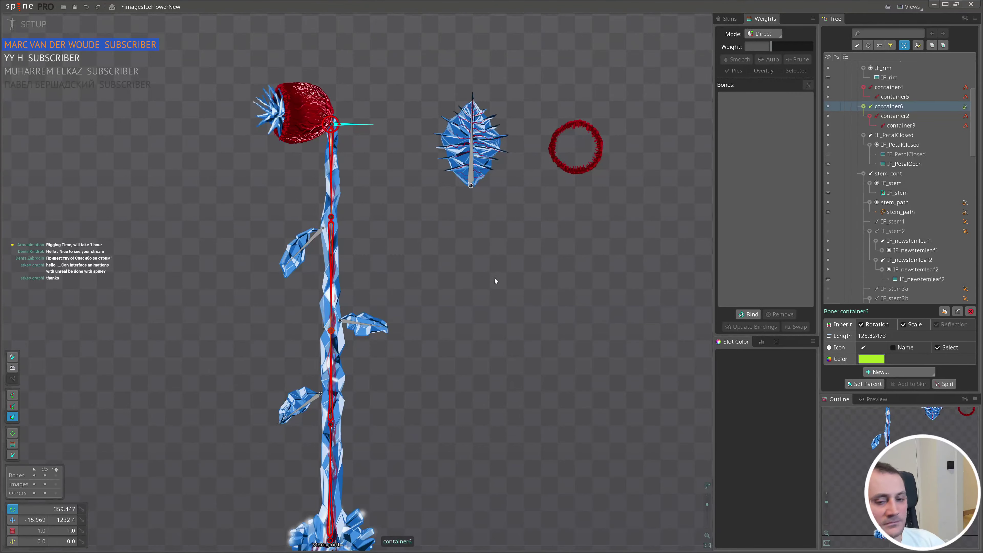
drag(480, 267, 494, 272)
scroll(495, 273, down, 3)
drag(429, 312, 462, 390)
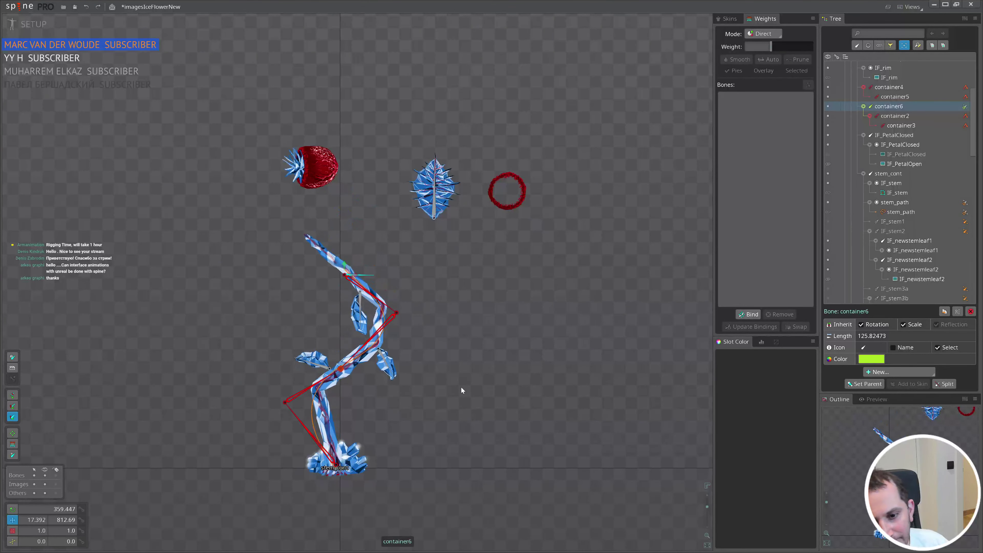
key(ctrl+z)
key(ctrl+s)
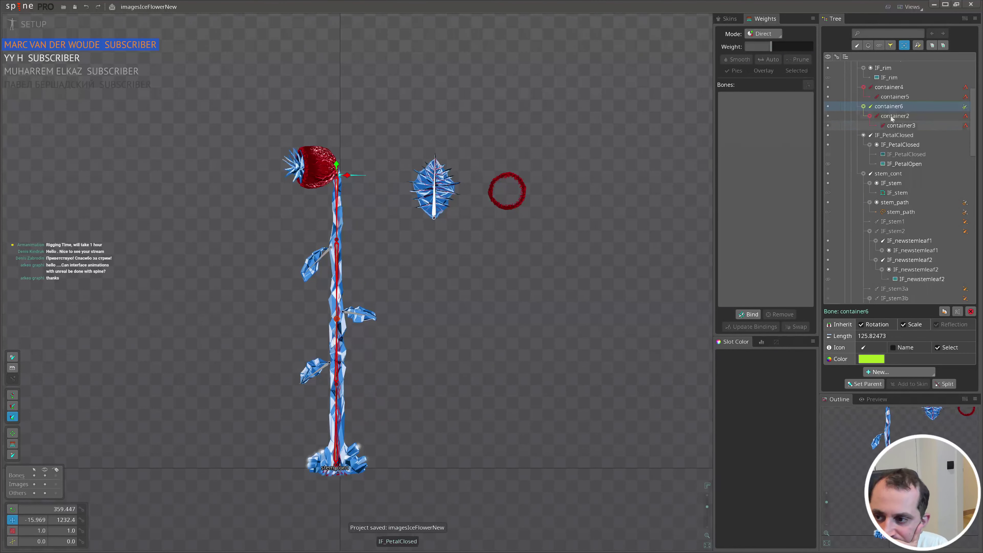
- Change the stem_path constraint's spacing mode to Proportional and set its spacing to 100
click(964, 107)
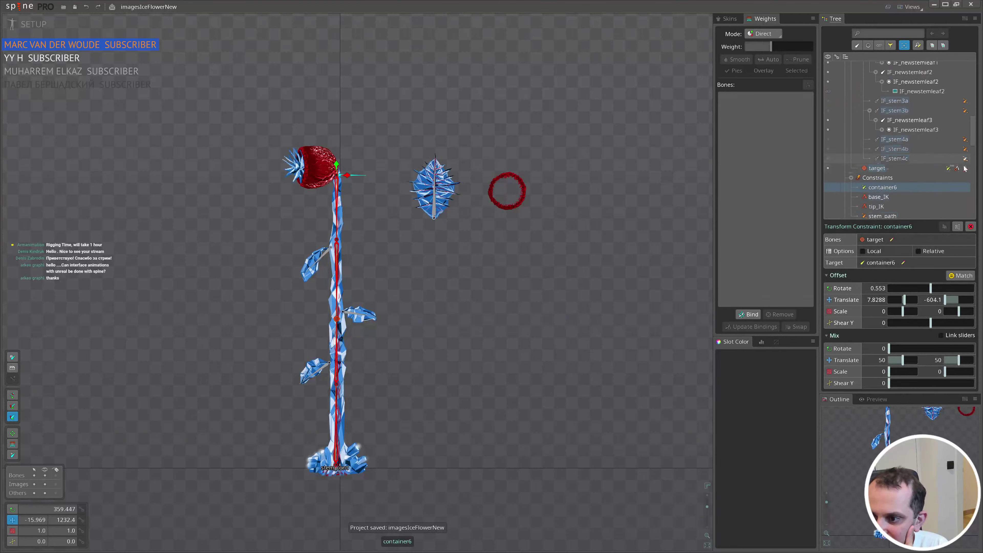
click(965, 140)
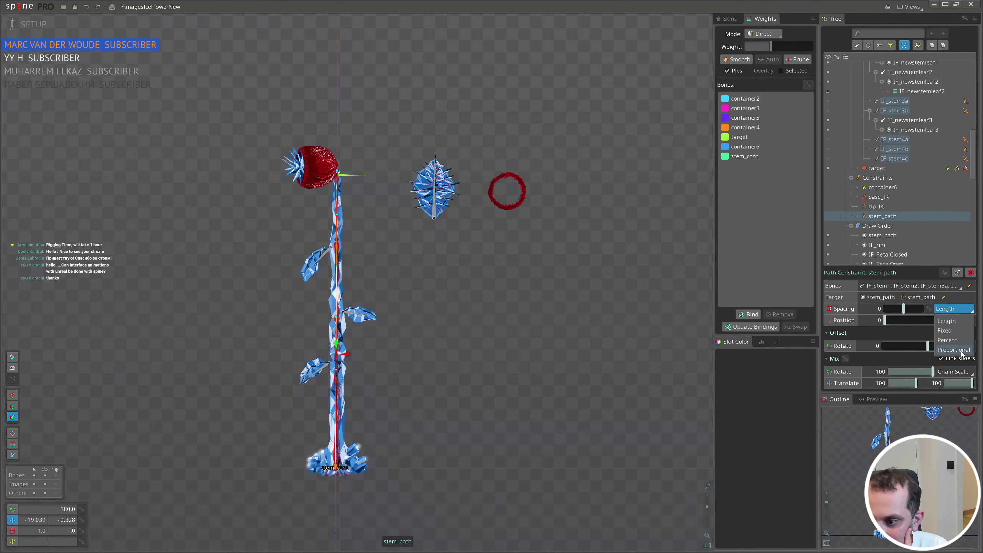
click(954, 350)
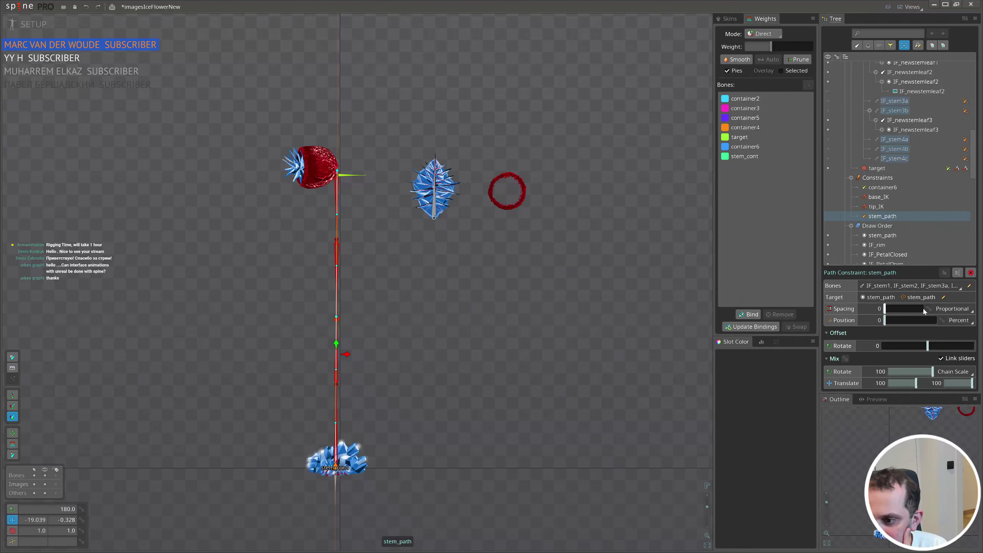
drag(922, 308, 922, 308)
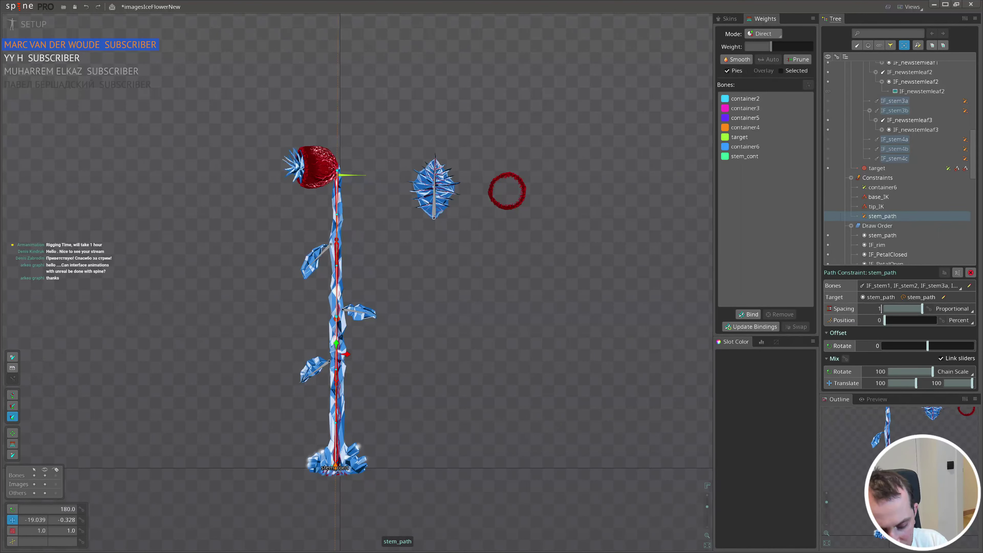
key(Return)
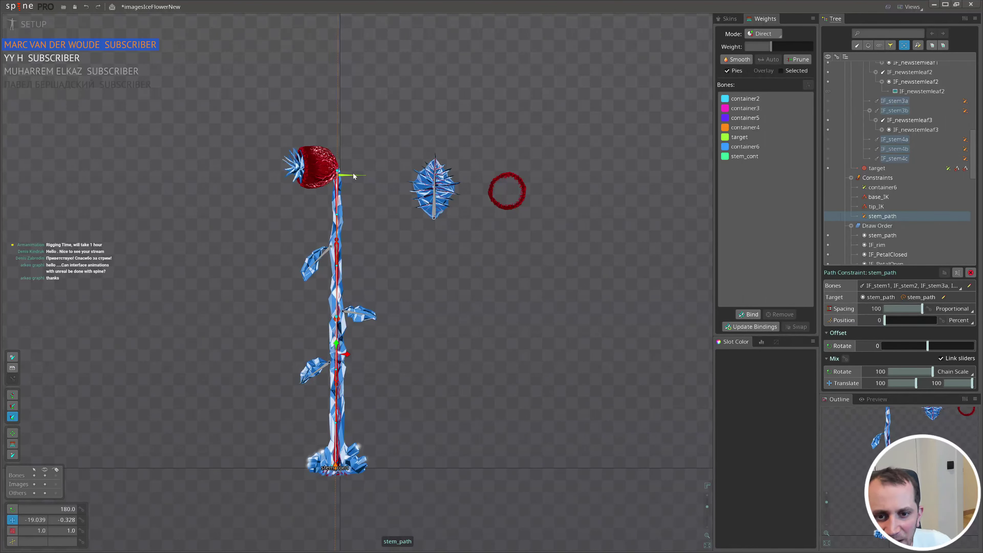
- Test the stem by moving container6 down to about -139.65, 777.01 and rotating it to about 8.7 degrees
drag(356, 178, 417, 313)
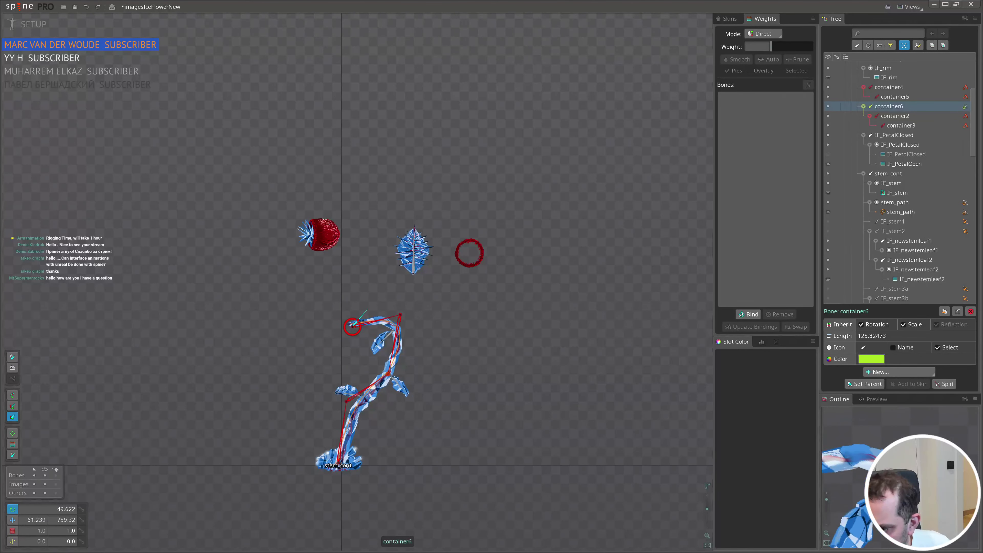
scroll(356, 356, down, 3)
scroll(444, 346, up, 4)
drag(485, 348, 503, 422)
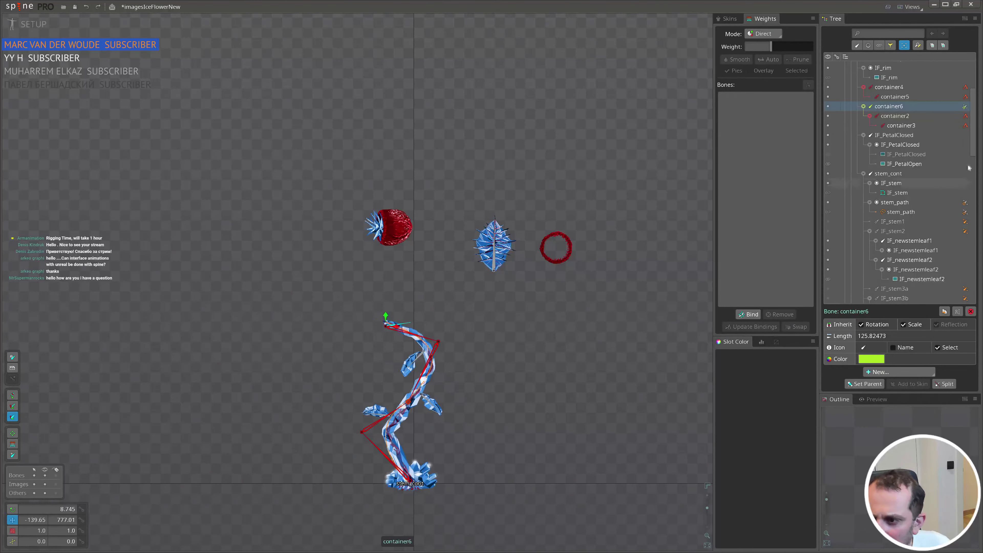
- Try changing the stem_path constraint's Position, undo it and clear the selection
click(966, 107)
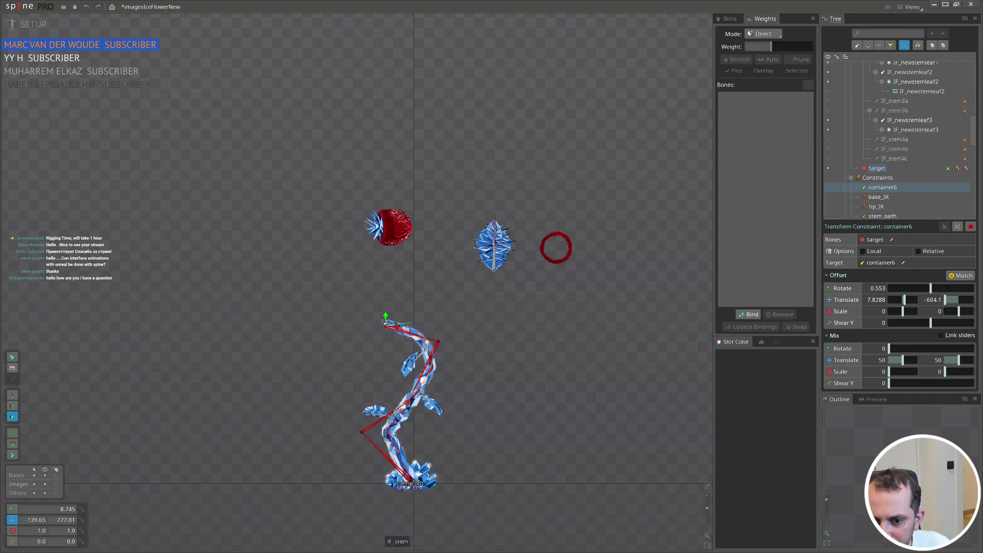
click(965, 158)
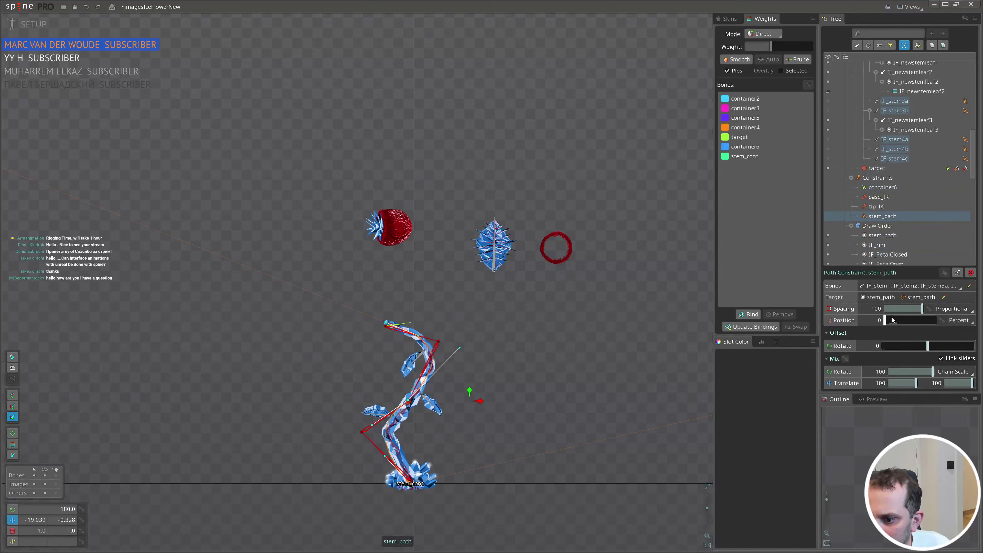
drag(881, 321, 855, 334)
key(ctrl+z)
key(space)
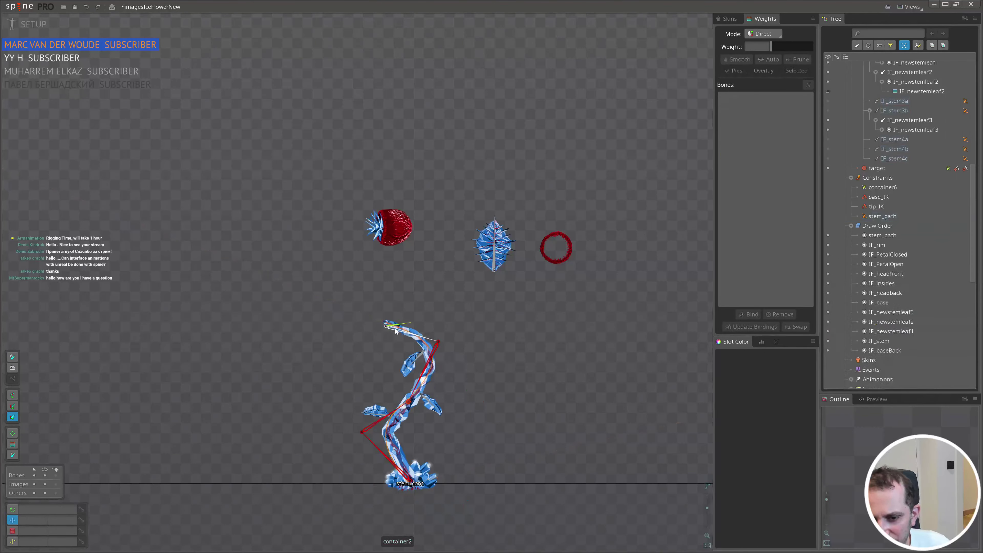
- Test the stem by moving container6 to about 94.09, 825.02, rotating it to about 348.5 degrees and trying a scale
click(401, 325)
key(c)
drag(568, 330, 545, 373)
key(v)
key(x)
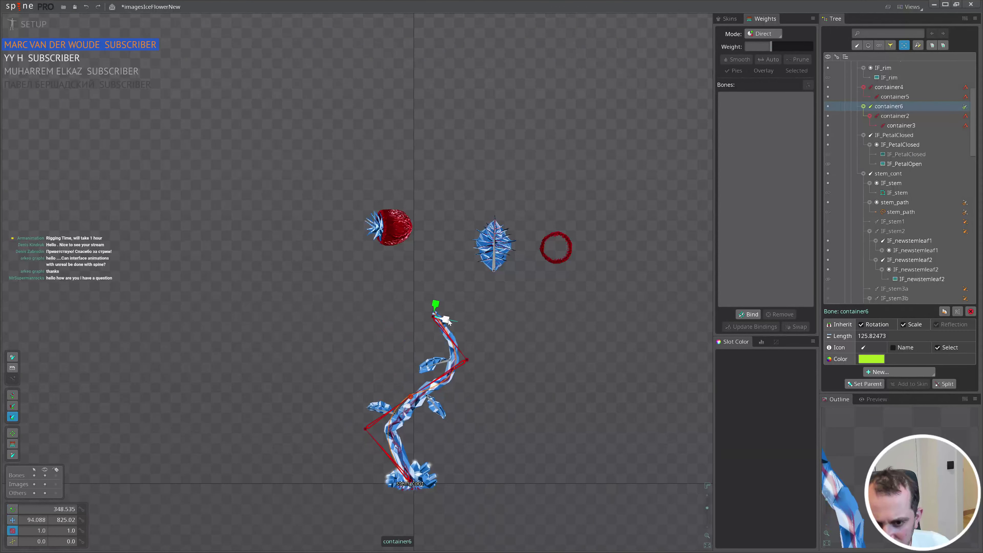
mouse_move(449, 320)
mouse_down()
mouse_move(393, 310)
mouse_move(499, 312)
mouse_move(396, 316)
mouse_move(491, 322)
mouse_move(418, 314)
mouse_move(449, 332)
mouse_move(433, 305)
mouse_move(450, 276)
mouse_move(446, 316)
mouse_move(448, 297)
mouse_move(448, 315)
mouse_move(453, 304)
mouse_up()
key(ctrl+z)
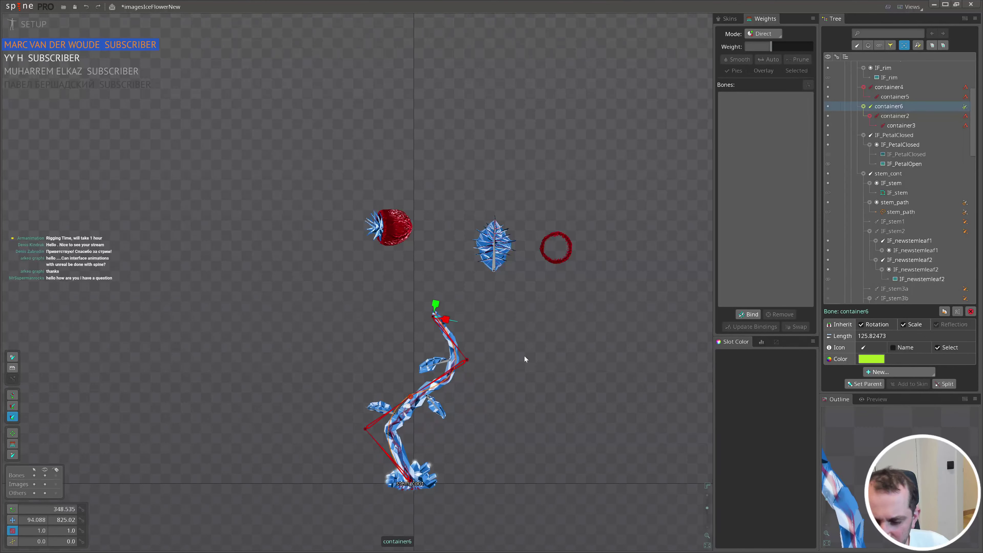
- Undo the remaining container6 test transforms and save the project
key(ctrl+z)
key(ctrl+z)
key(ctrl+z)
key(ctrl+z)
key(ctrl+z)
key(ctrl+z)
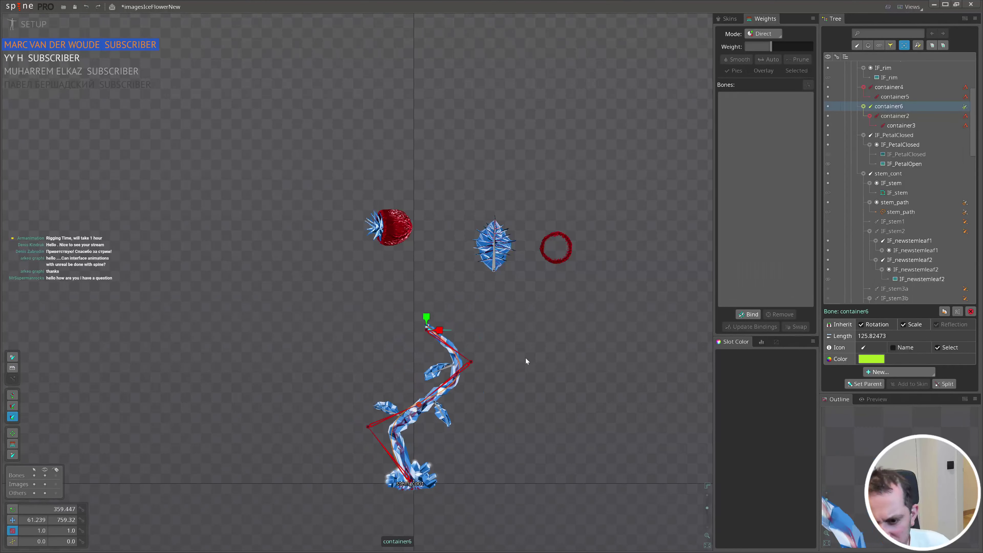
key(ctrl+s)
- Try moving container6 to about 89.95, 918.51 at frame 69 in animate mode, and delete the resulting translate key
drag(413, 326, 410, 332)
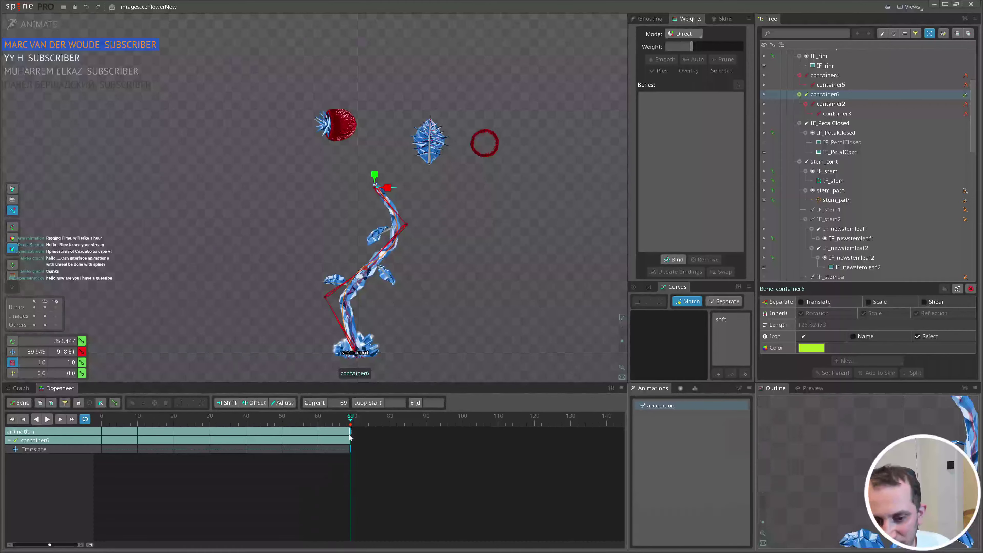
scroll(387, 201, up, 2)
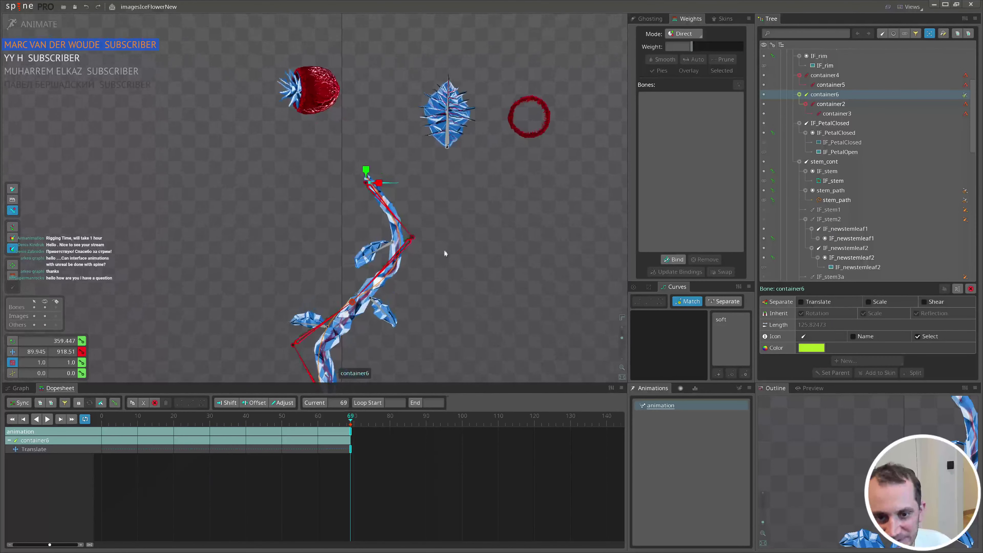
scroll(397, 282, down, 2)
key(Delete)
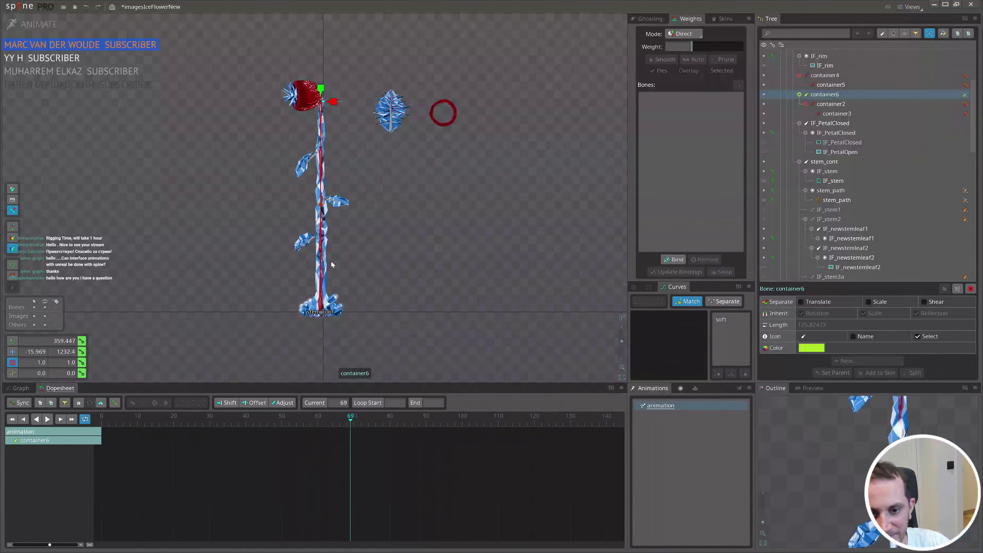
- Try scaling the target bone to about 2.28 and rotating it, undoing each test
scroll(320, 220, up, 2)
click(319, 182)
scroll(404, 259, up, 1)
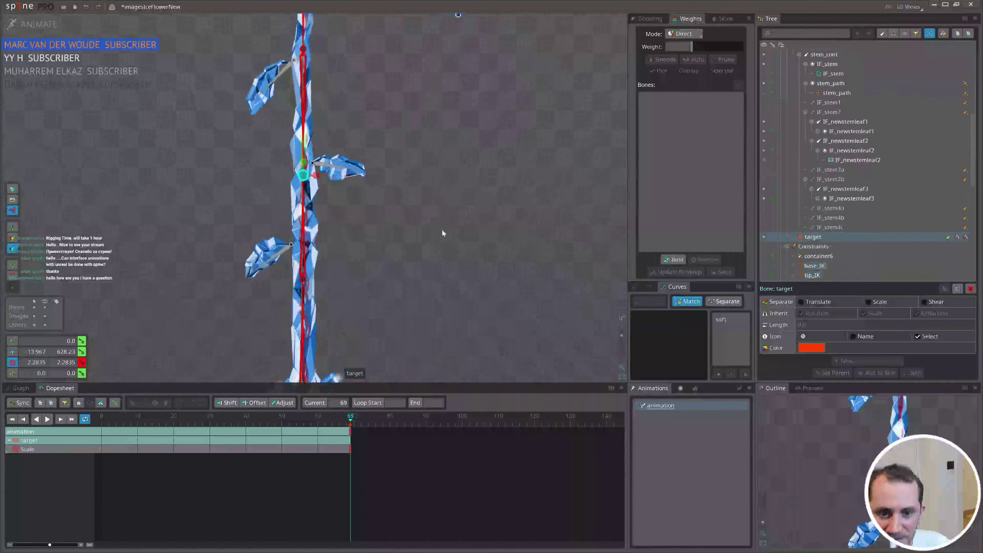
scroll(441, 231, down, 2)
key(ctrl+z)
key(c)
drag(405, 224, 390, 354)
key(ctrl+z)
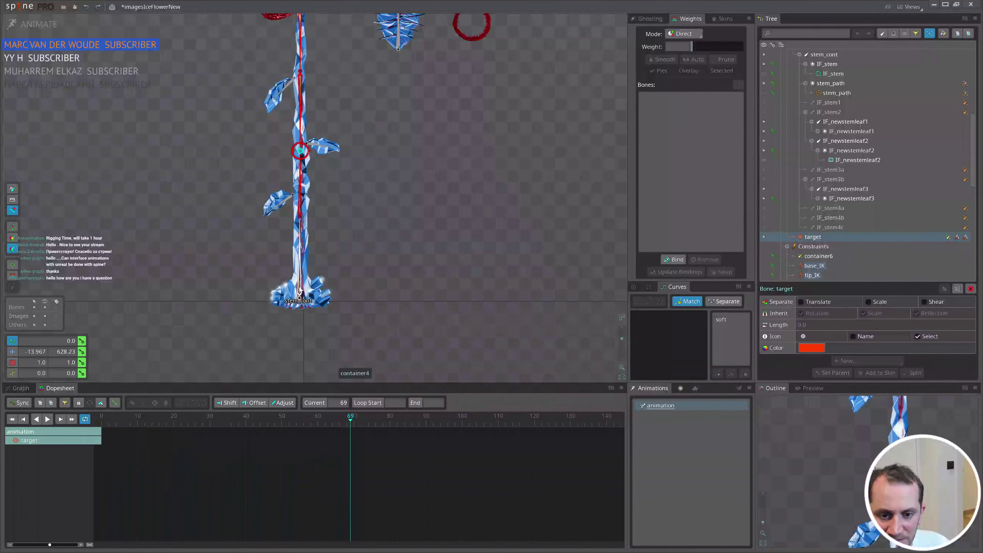
- Try rotating stem_cont to about 218.6 degrees and moving it to about 148.12, 102.74, undoing each test
click(290, 300)
scroll(271, 314, up, 4)
scroll(368, 324, down, 4)
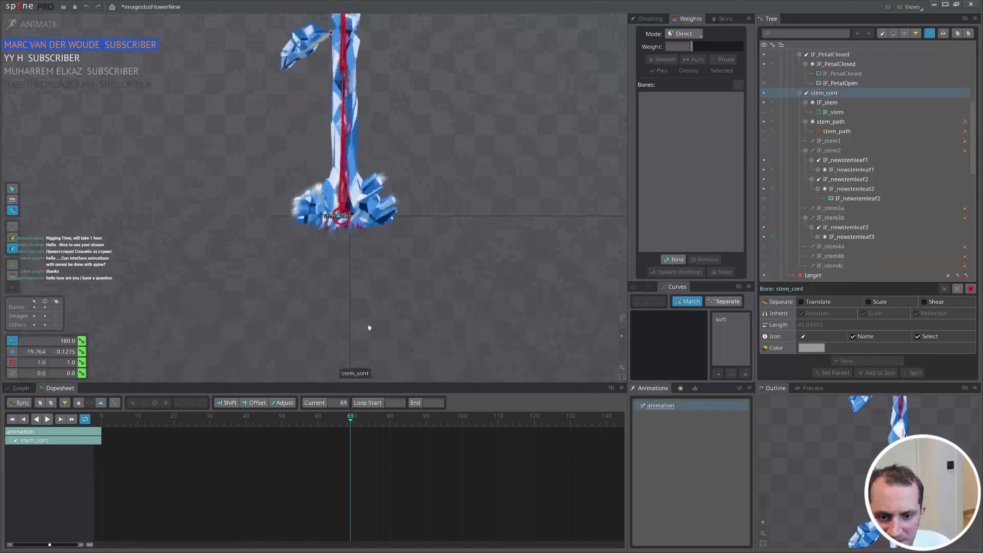
drag(406, 228, 469, 348)
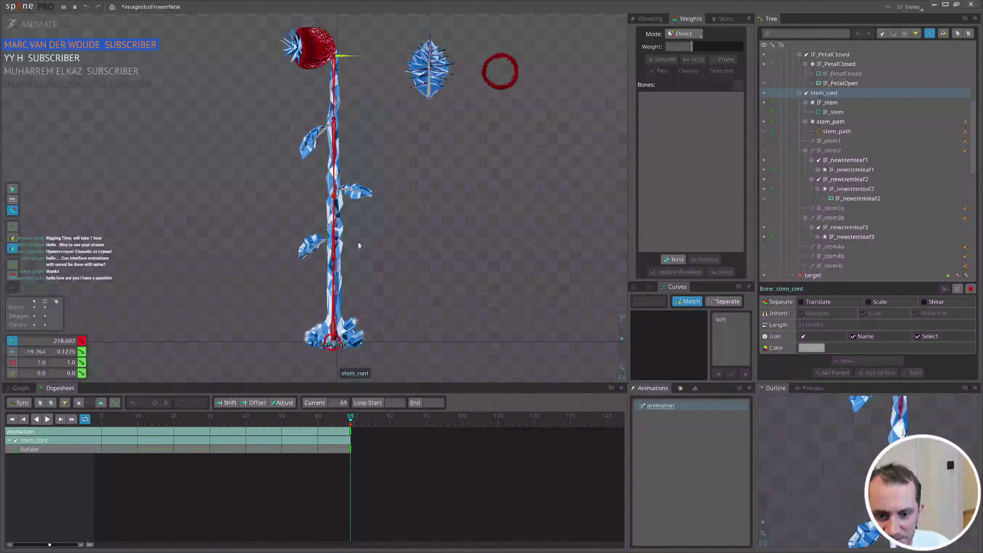
key(ctrl+z)
scroll(293, 274, up, 3)
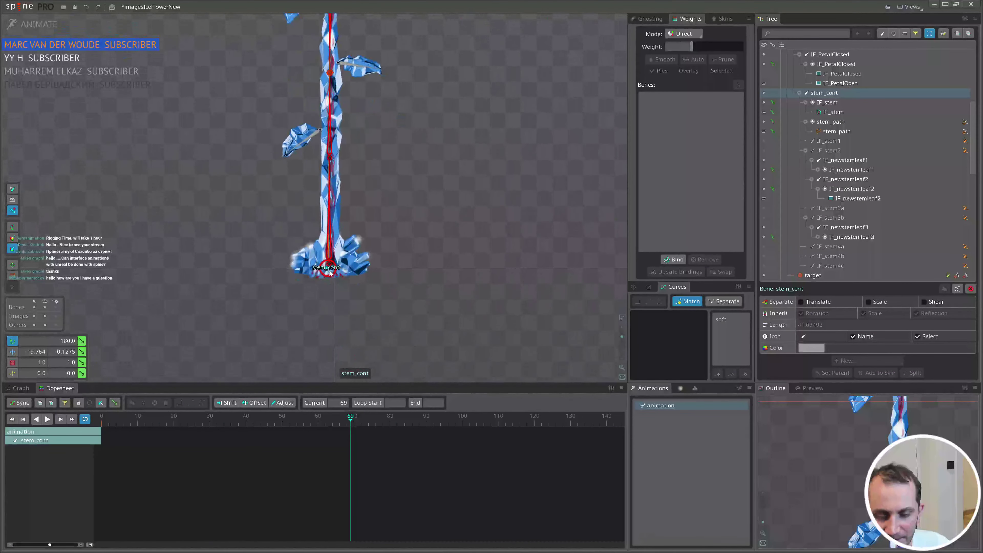
drag(329, 272, 532, 275)
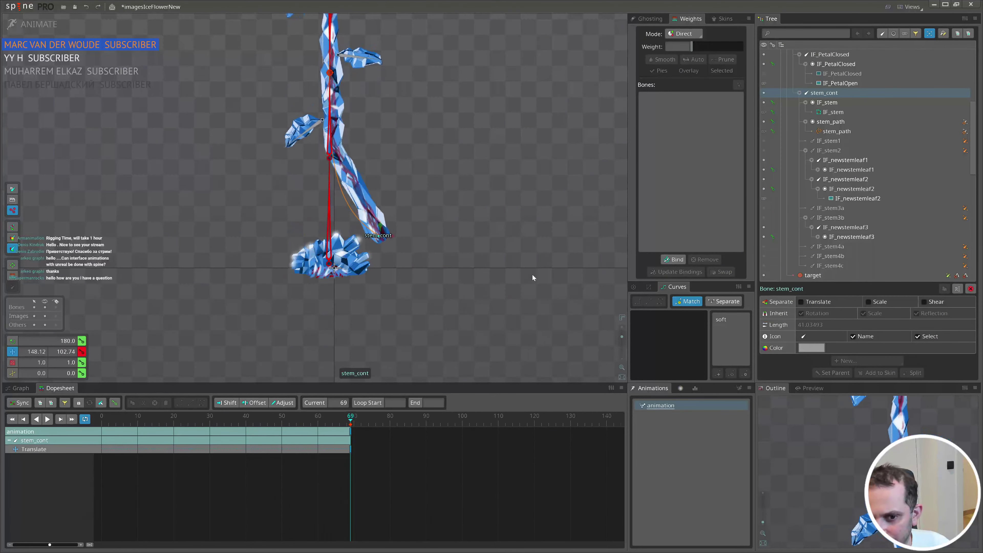
key(ctrl+z)
- Bend the stem at frame 69 by moving container6 to about -141.7, 1035.5
scroll(465, 333, down, 2)
scroll(385, 306, up, 1)
scroll(410, 288, down, 2)
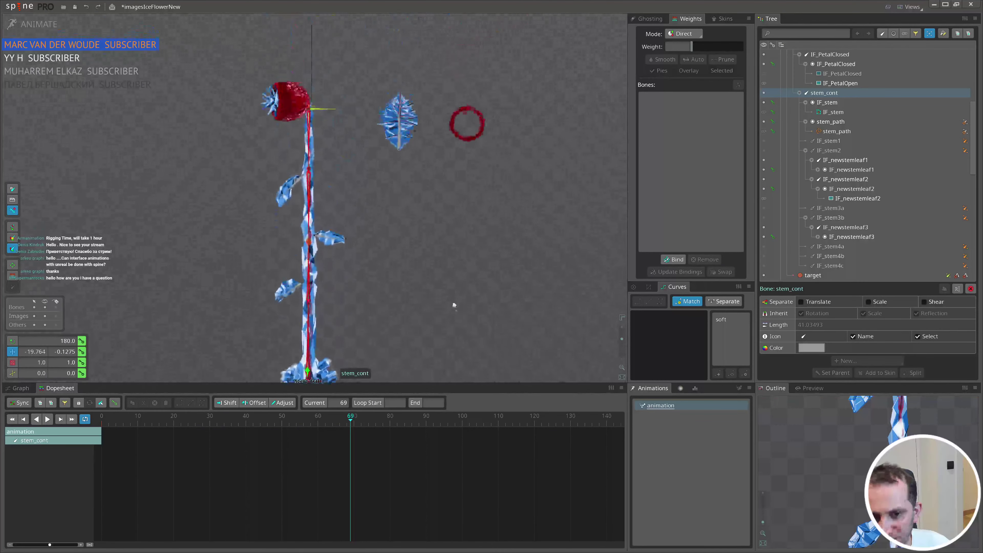
drag(453, 303, 453, 315)
click(322, 122)
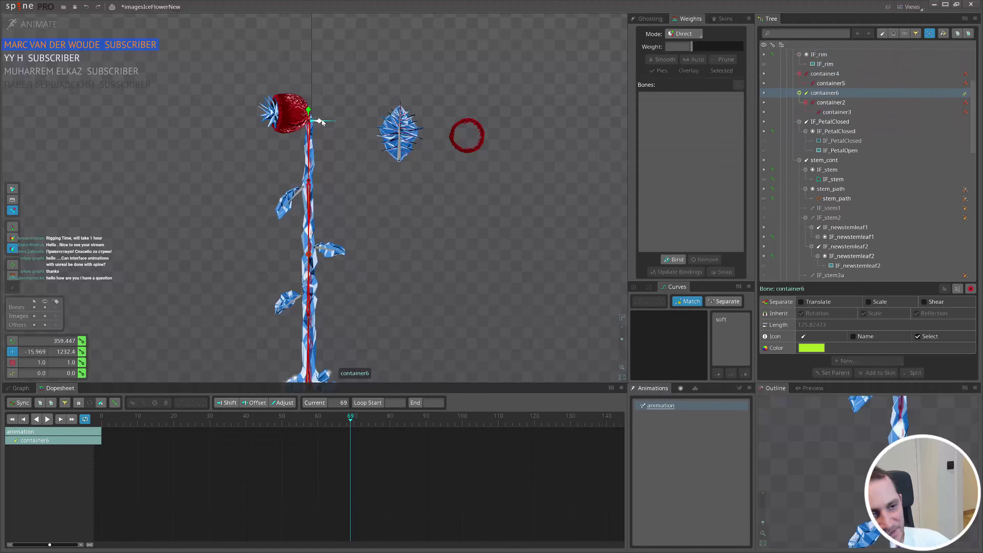
scroll(426, 197, down, 2)
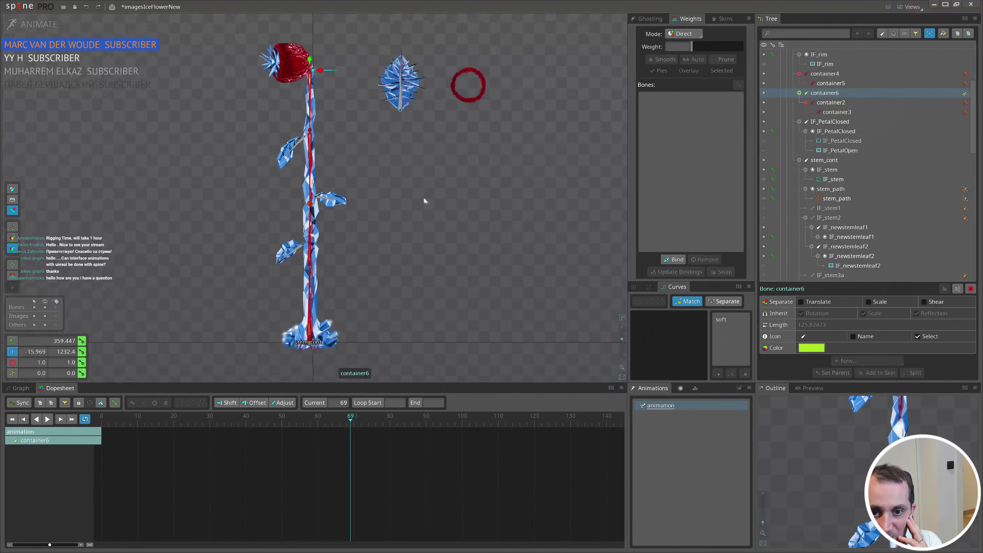
drag(393, 189, 372, 219)
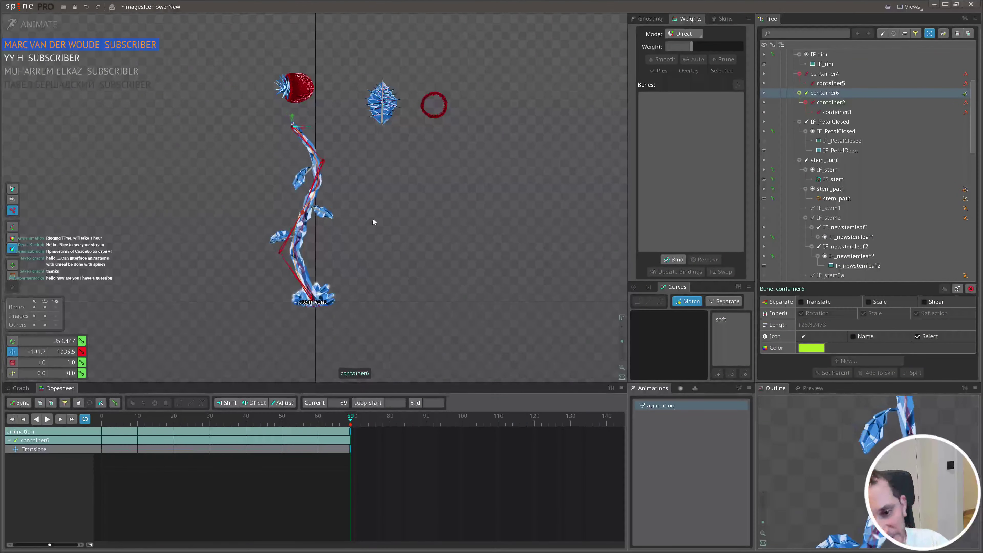
- Key the target bone's translation at about -24.33, 571.45 on frame 69 and about -31.11, 672.8 on frame 33
click(303, 212)
drag(309, 231, 315, 202)
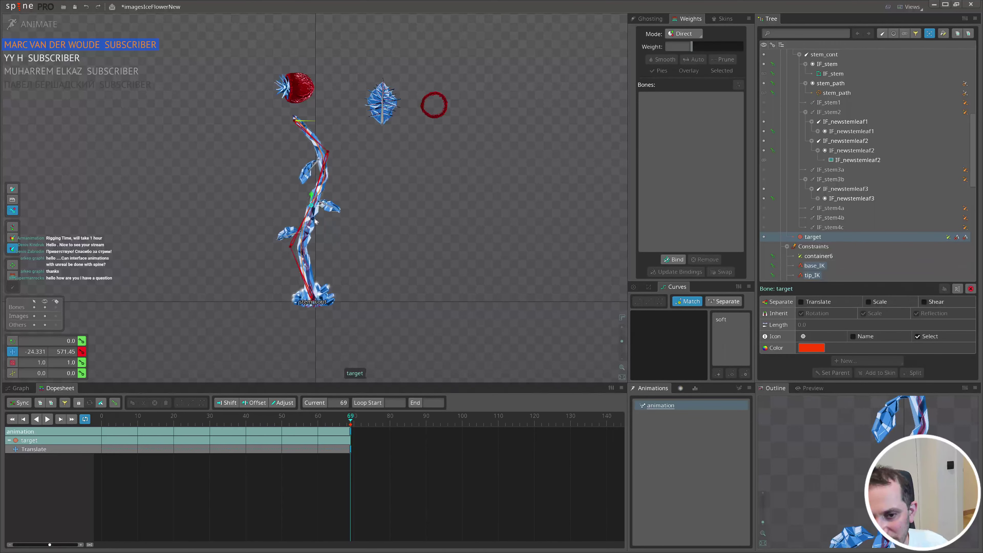
drag(203, 422, 75, 446)
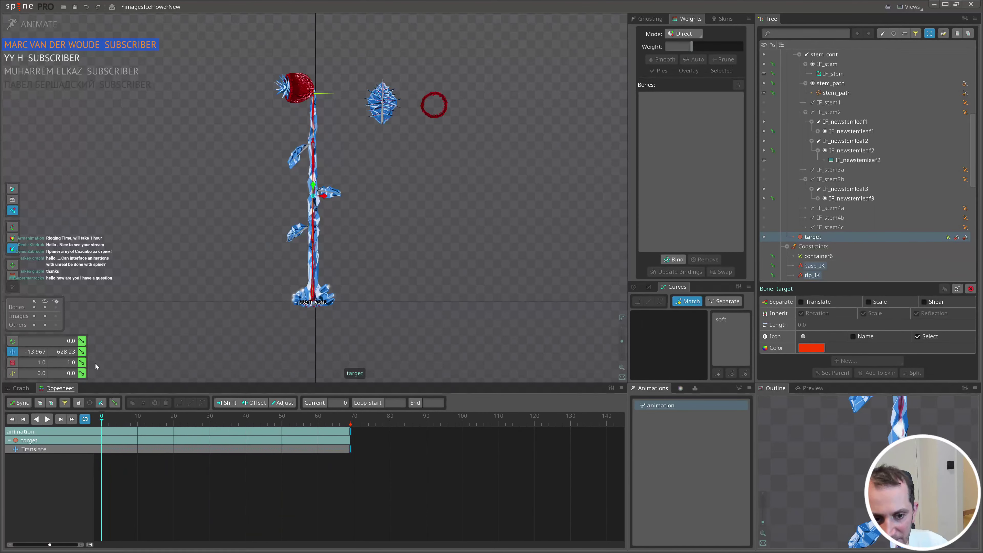
click(220, 421)
mouse_move(439, 322)
mouse_down()
mouse_move(446, 311)
mouse_move(437, 309)
mouse_up()
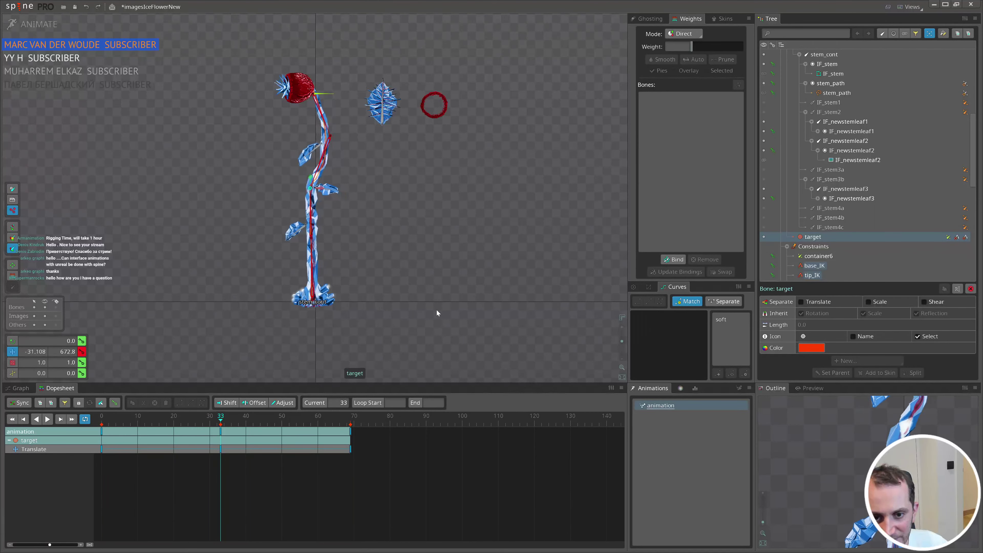
- Key the target bone at about 46.63, 594.9 on frame 0 and copy that key to frame 69
drag(194, 419, 94, 420)
drag(412, 320, 422, 326)
drag(155, 479, 104, 406)
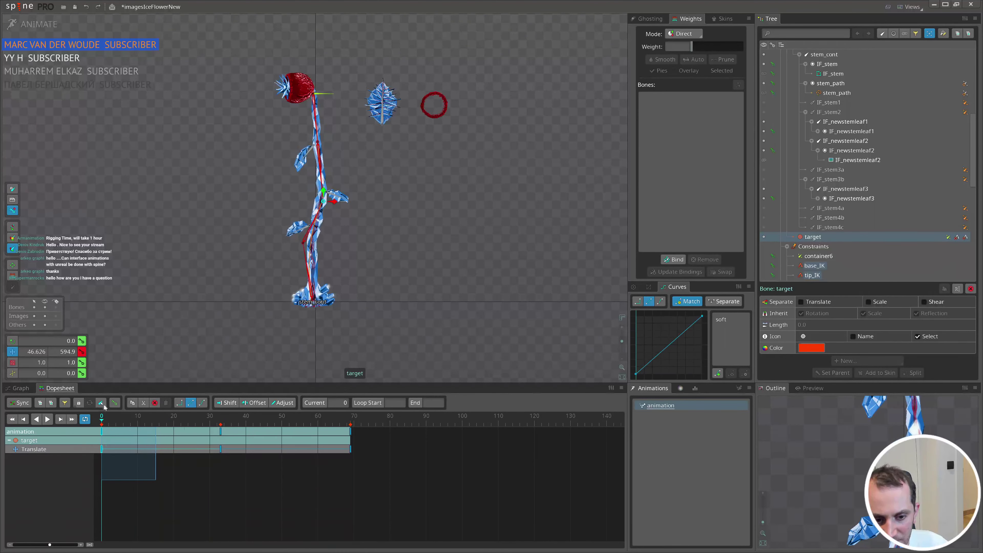
click(351, 435)
key(ctrl+v)
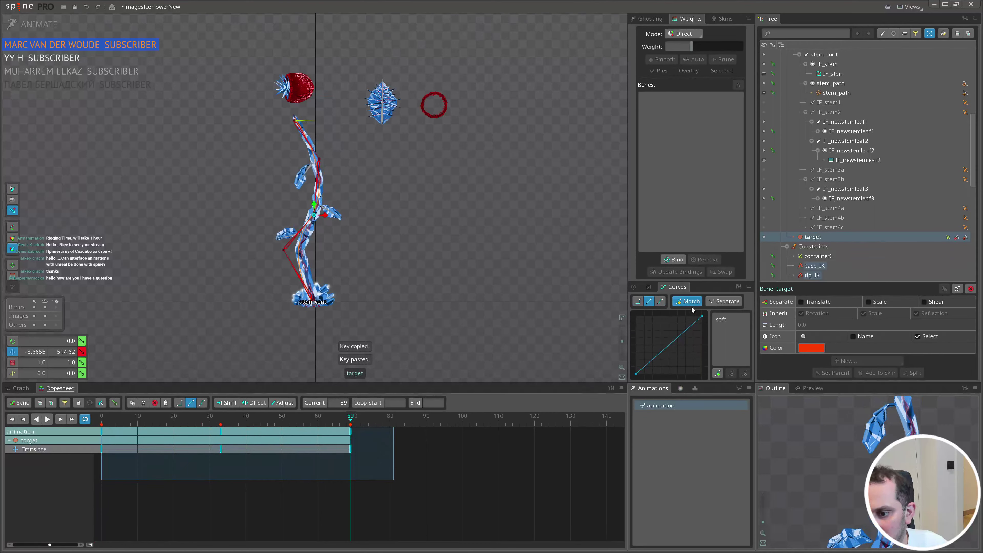
- Separate the target's translate keys into X and Y with smooth curves, and play the animation with Translate Y offset by 20 frames
click(801, 301)
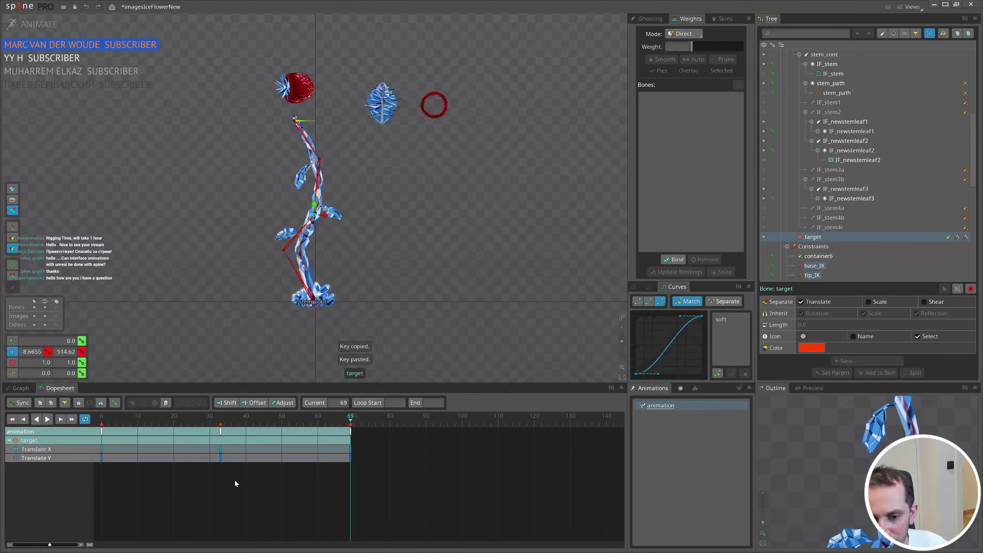
key(space)
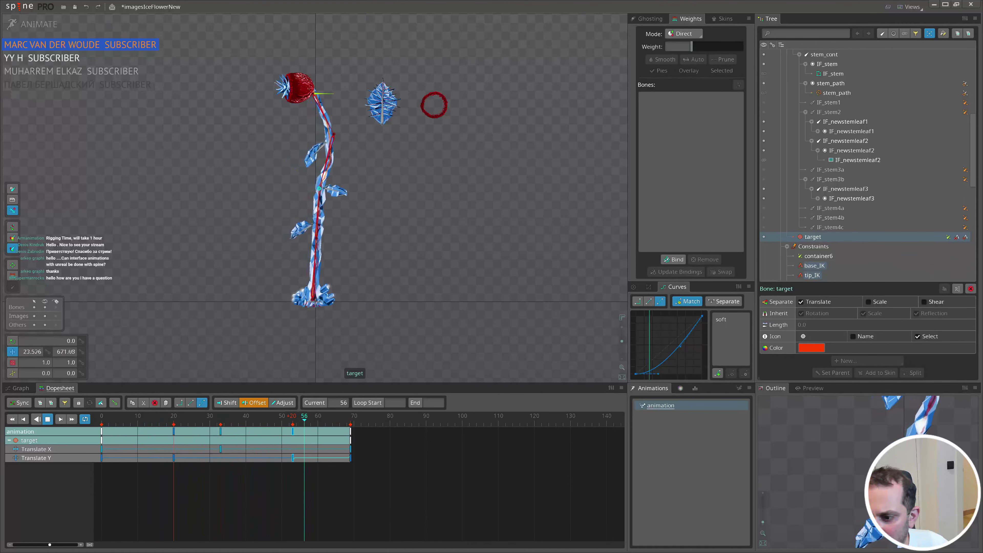
scroll(844, 467, down, 5)
scroll(791, 454, up, 3)
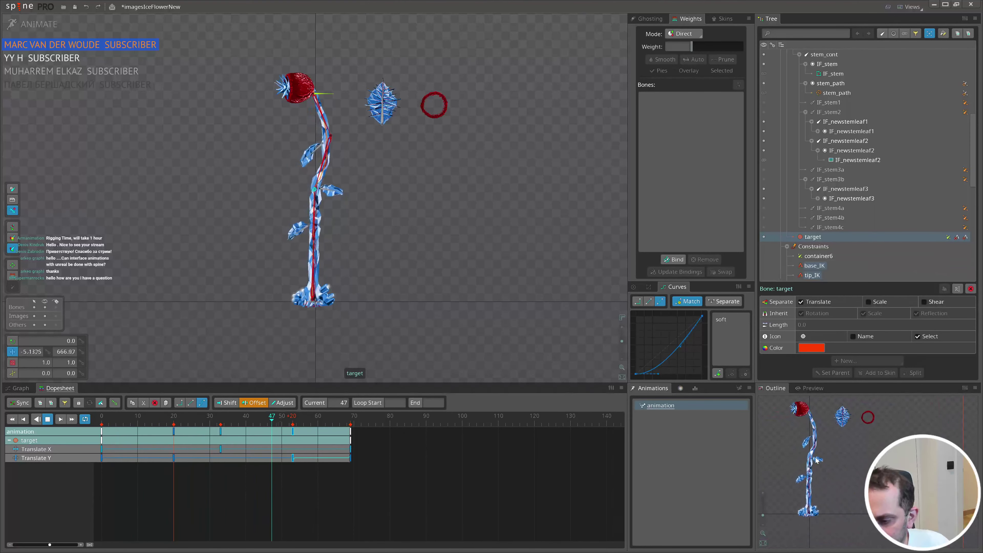
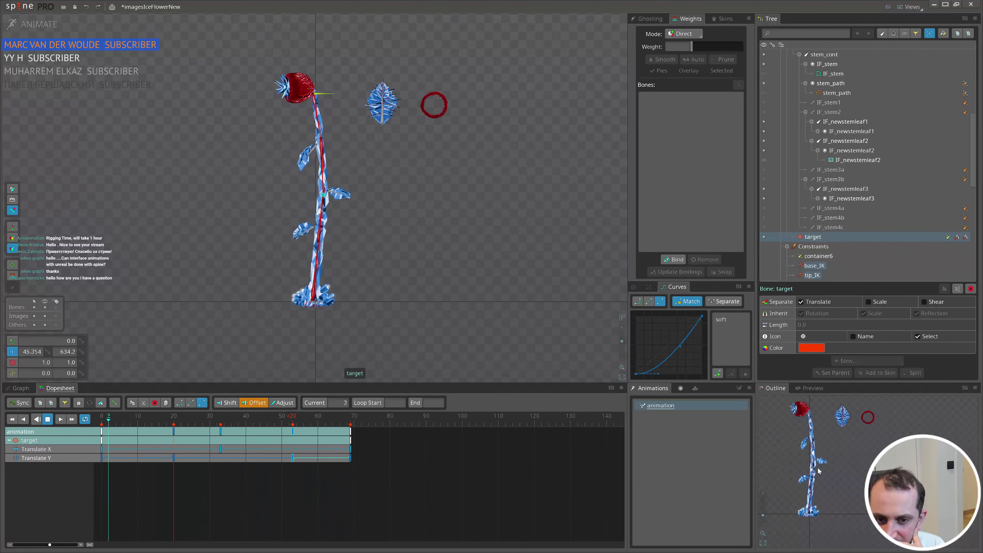
- Key container6's translation at about -61.41, 1159.7 on frame 0 and play the animation
click(320, 102)
drag(126, 421, 100, 421)
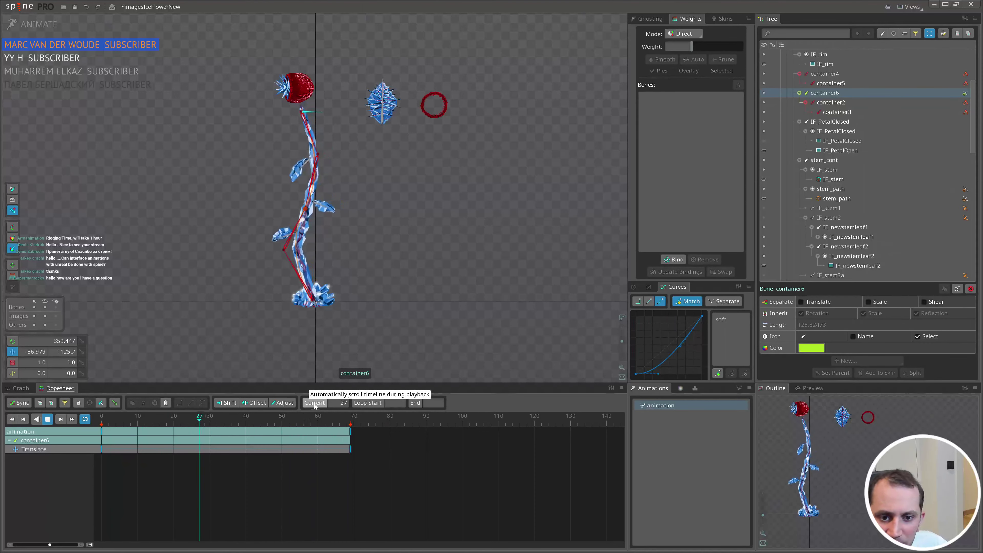
key(d)
key(d)
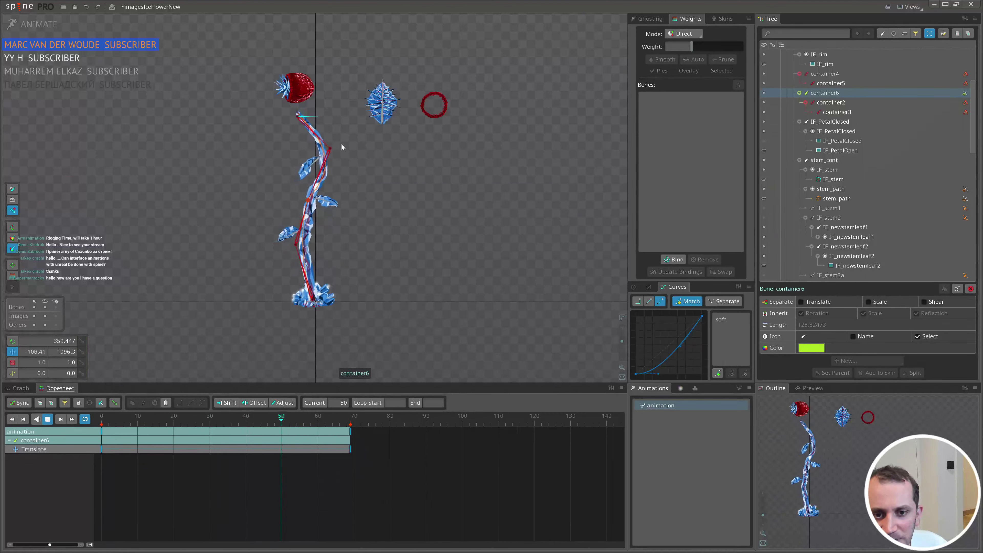
key(d)
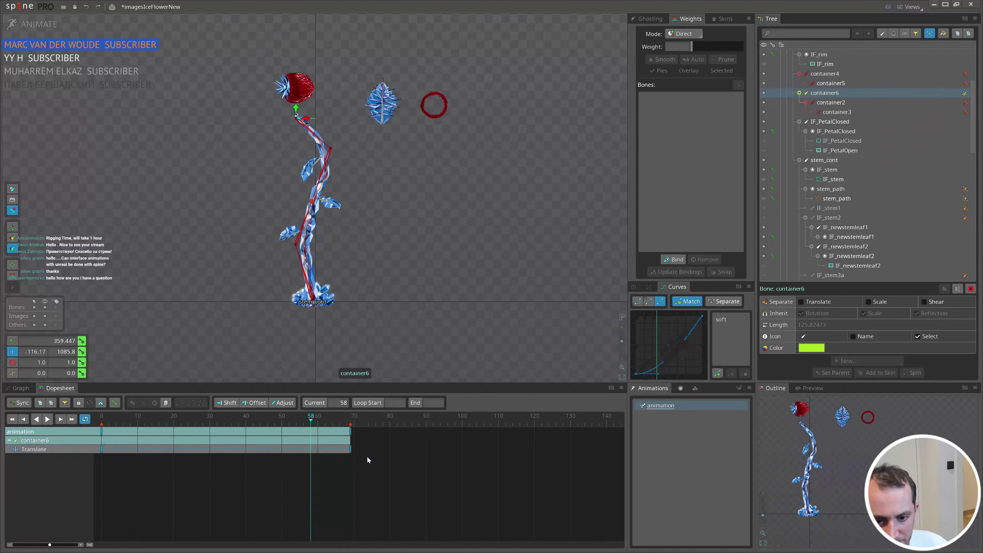
- Try copying container6's translate key from frame 0 to frame 69
drag(368, 461, 101, 427)
click(181, 480)
double_click(101, 450)
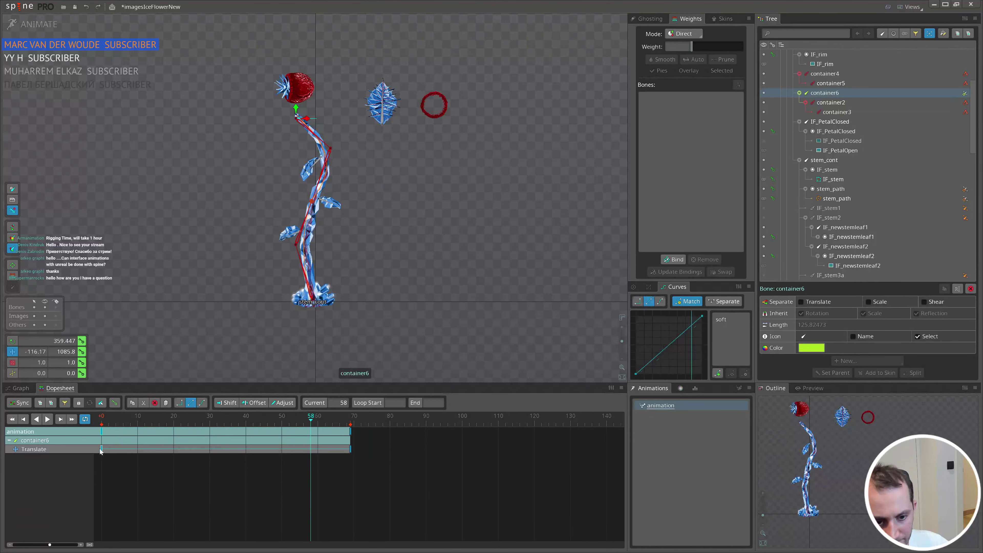
key(ctrl+c)
click(351, 450)
key(ctrl+v)
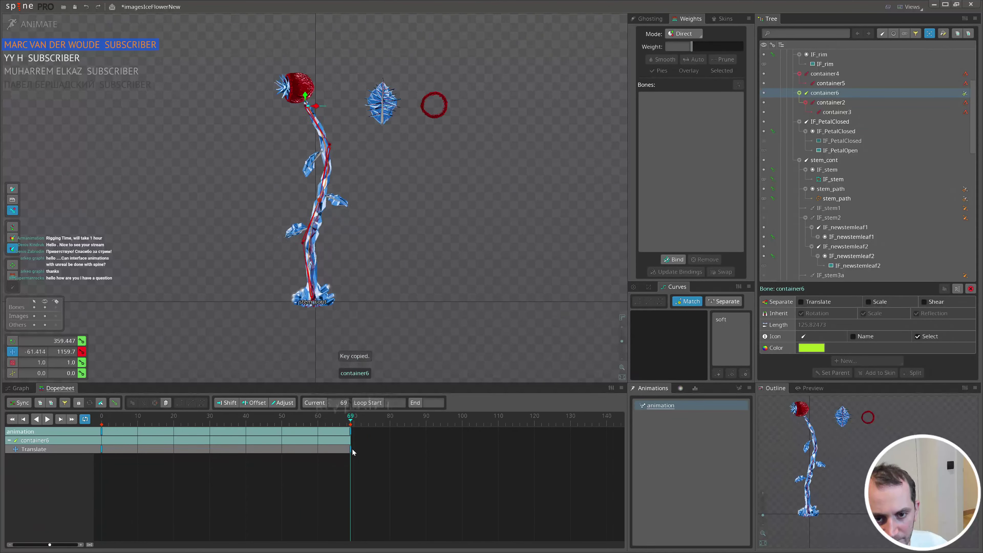
- Undo the pasted key, keep a single container6 translate key at -126.55, 1071.8 on frame 0 and play the animation
key(ctrl+z)
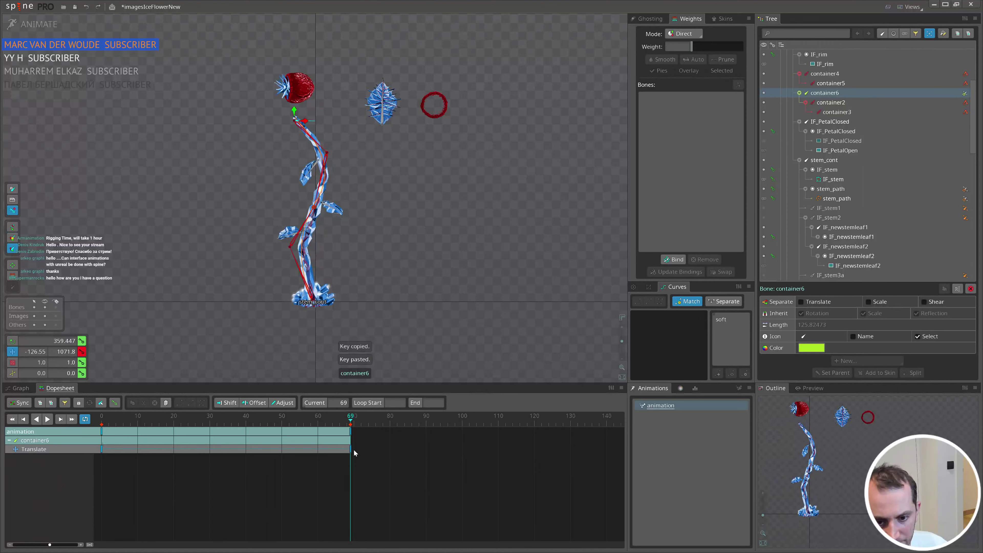
key(ctrl+z)
key(ctrl+z)
key(ctrl+z)
key(d)
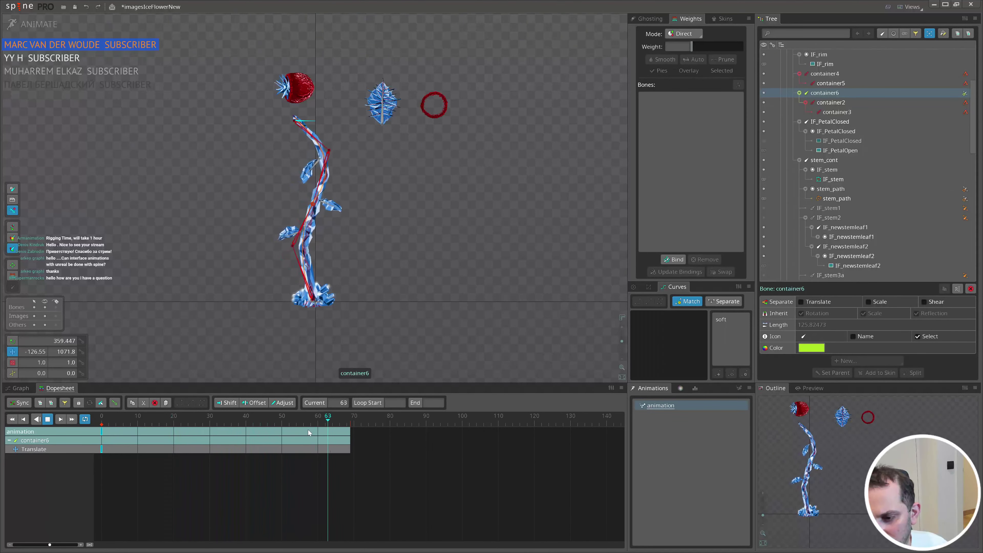
- Play the animation and examine how the stem bends, with the target bone selected
scroll(314, 219, up, 5)
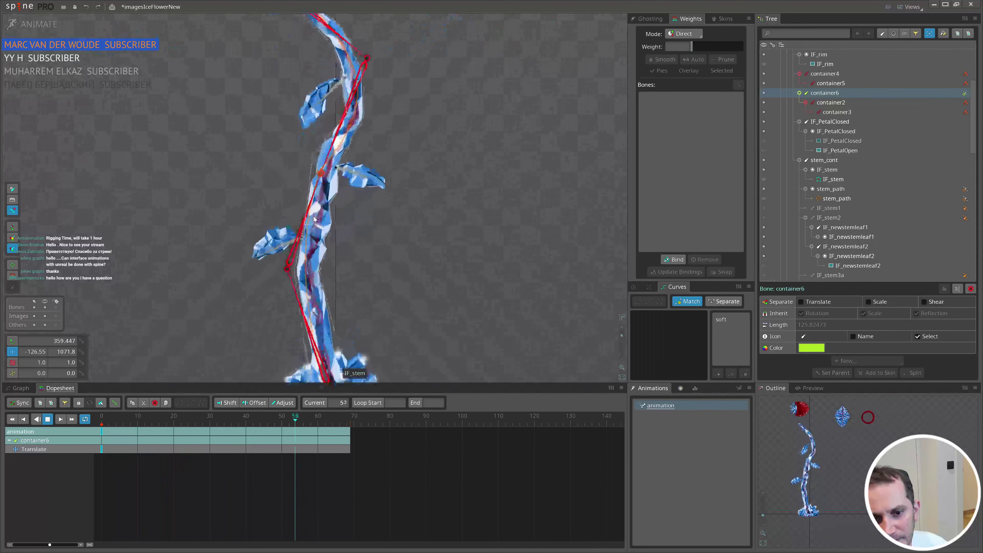
scroll(364, 232, down, 2)
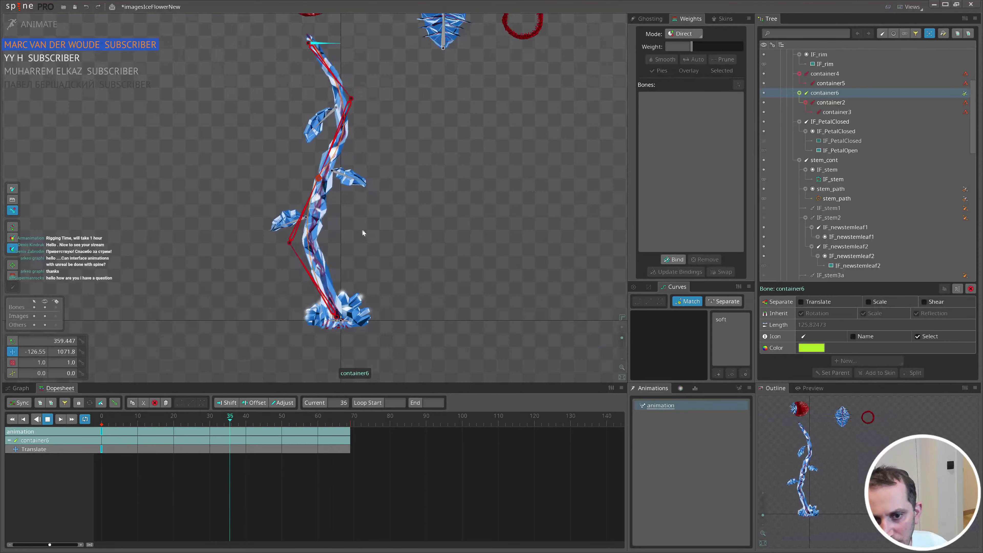
key(d)
click(322, 172)
scroll(358, 211, down, 1)
drag(358, 211, 352, 242)
key(space)
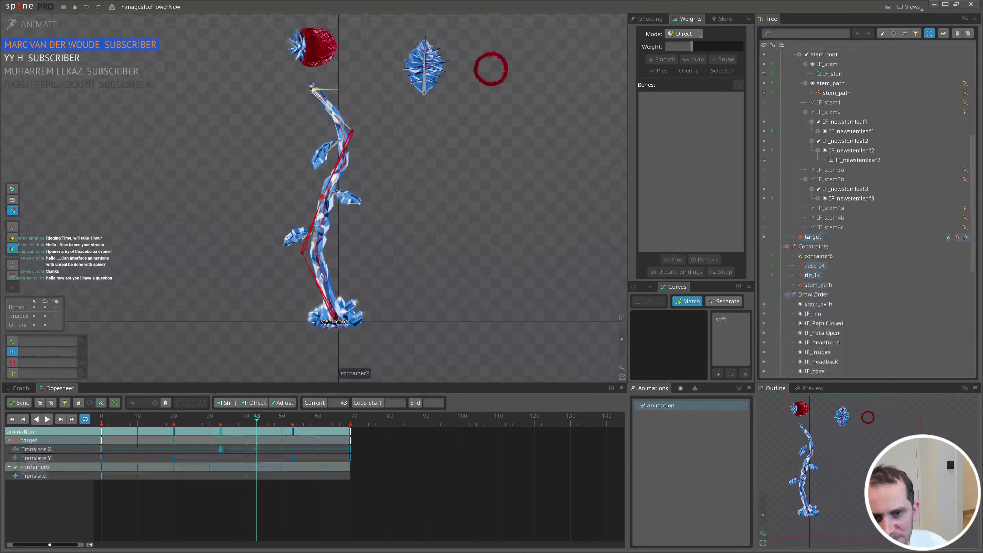
click(322, 198)
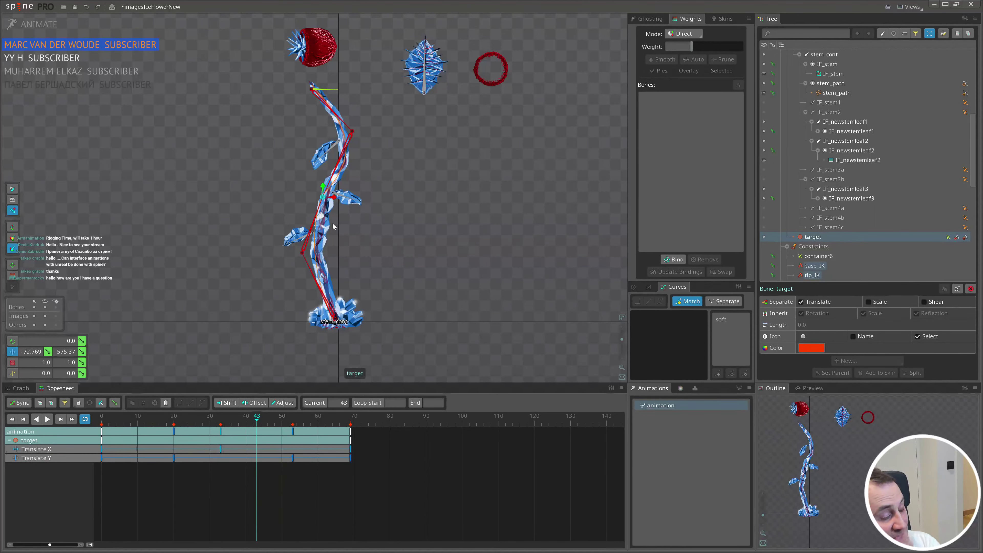
drag(384, 234, 364, 215)
key(d)
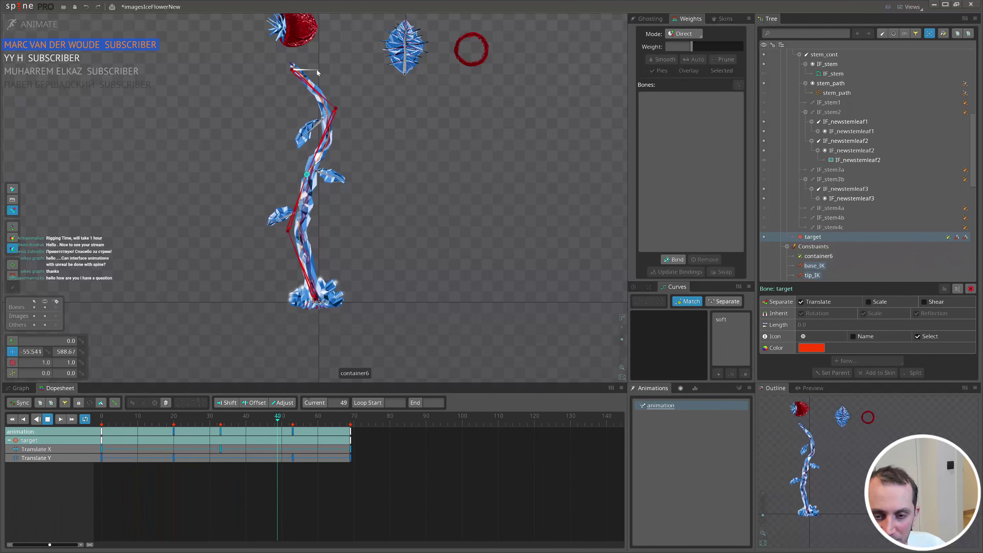
key(d)
- Key the target's X and Y translation every five frames from frame 5 to frame 30, and move the frame 33 X key to frame 35
drag(404, 488, 42, 438)
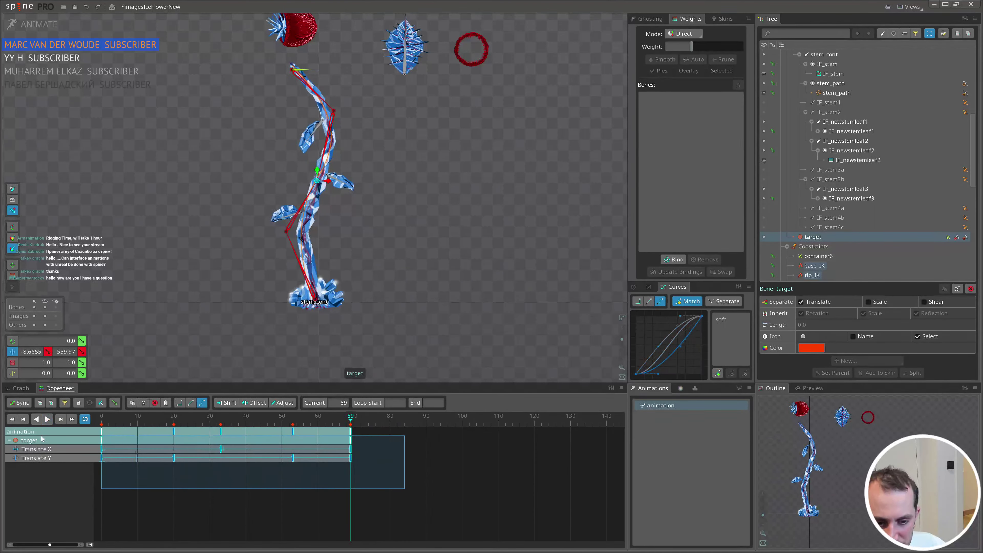
click(121, 418)
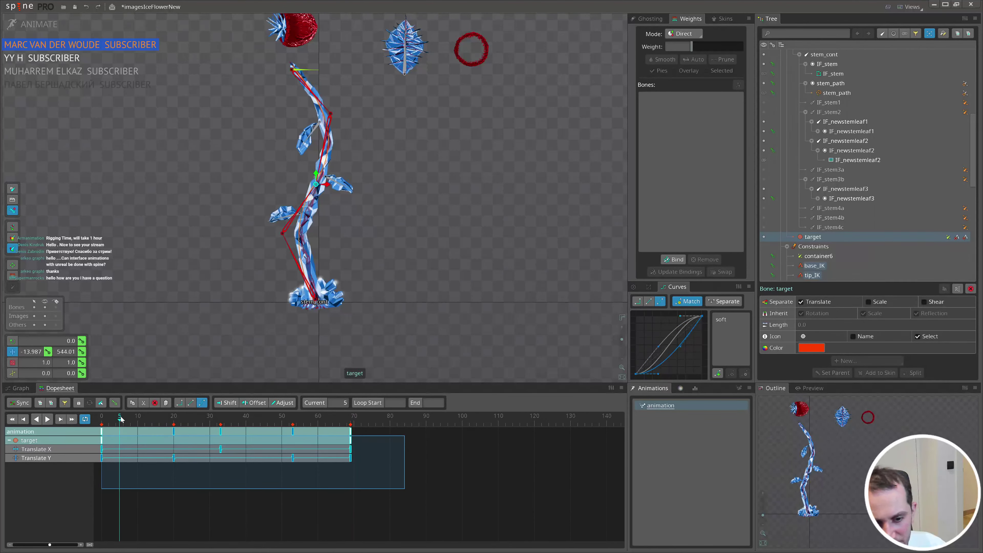
key(k)
click(137, 418)
key(k)
click(156, 418)
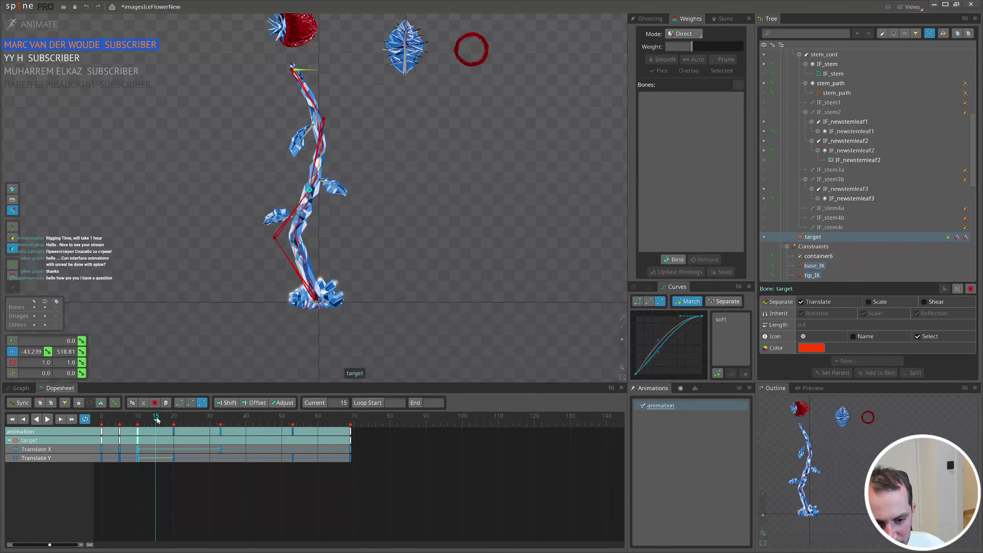
scroll(158, 419, up, 2)
key(k)
click(186, 419)
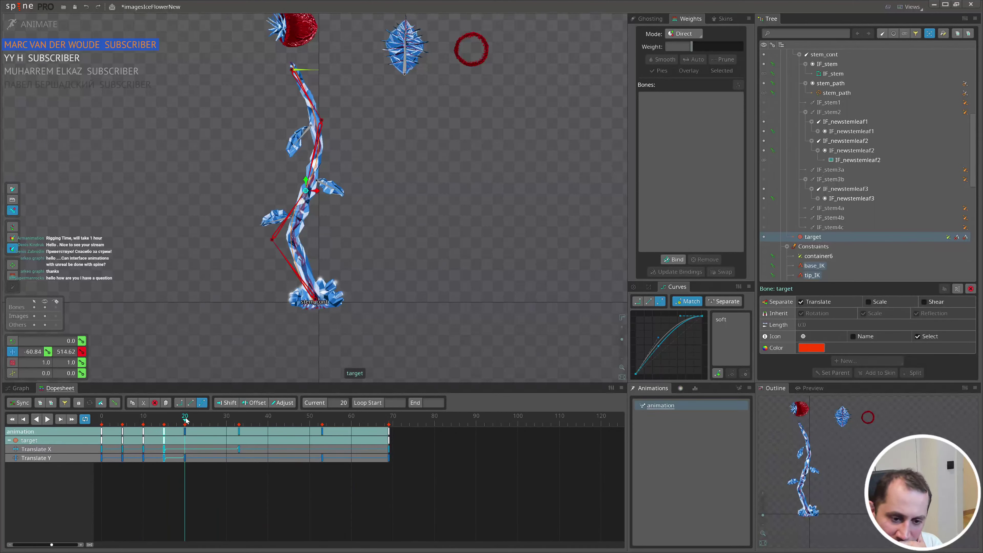
click(201, 419)
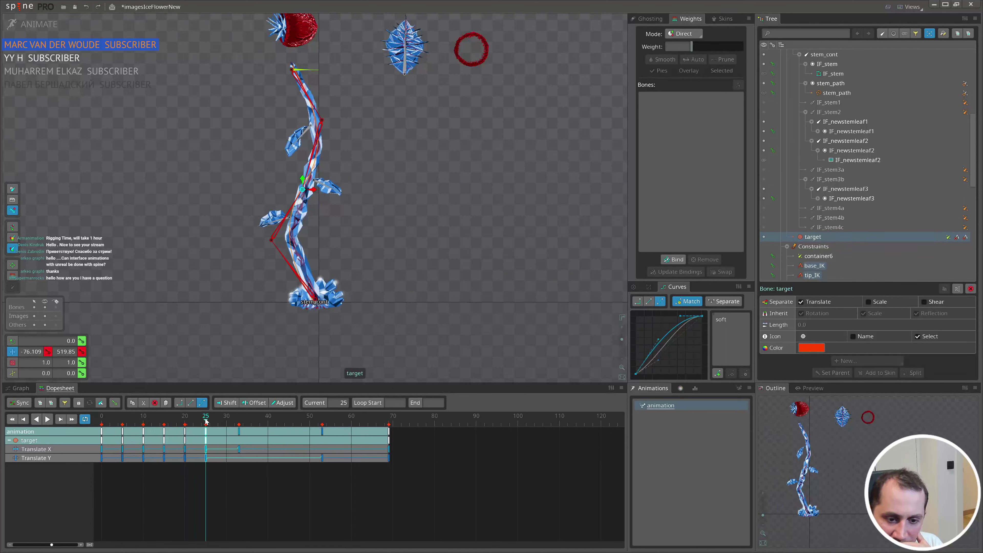
drag(206, 421, 227, 423)
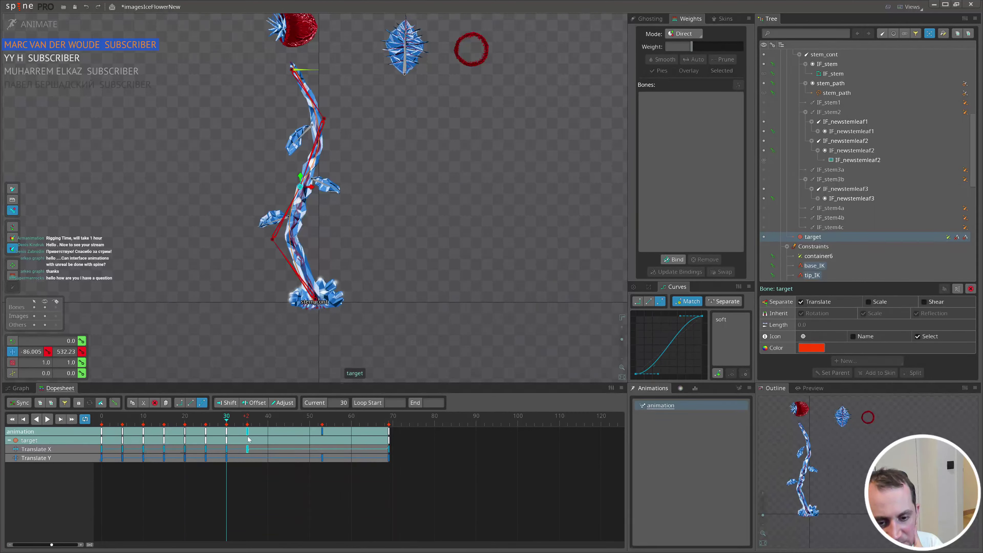
- Continue keying the target's X and Y translation every five frames from frame 35 to frame 65
click(268, 419)
scroll(271, 421, up, 1)
key(k)
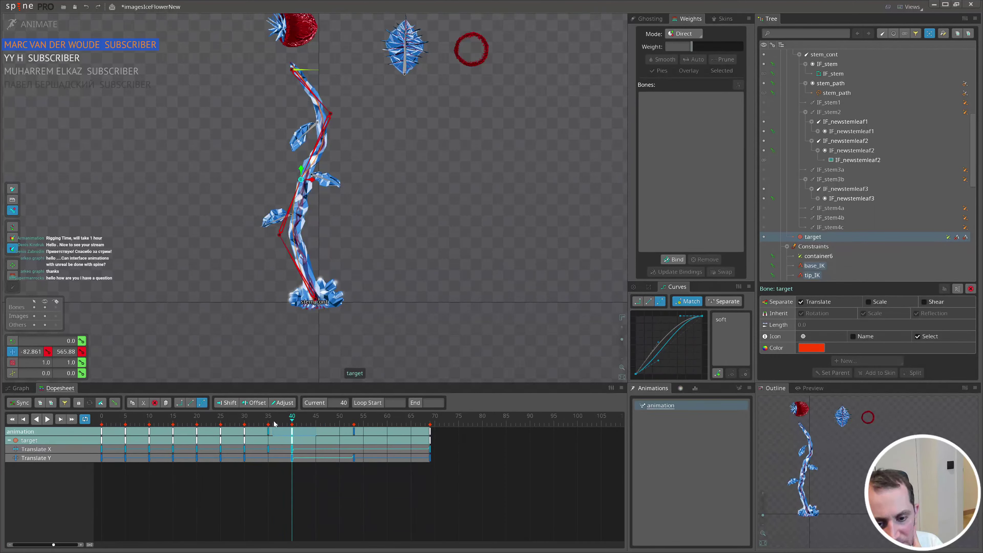
click(273, 423)
click(268, 421)
key(k)
drag(306, 420, 371, 425)
key(k)
scroll(322, 421, up, 1)
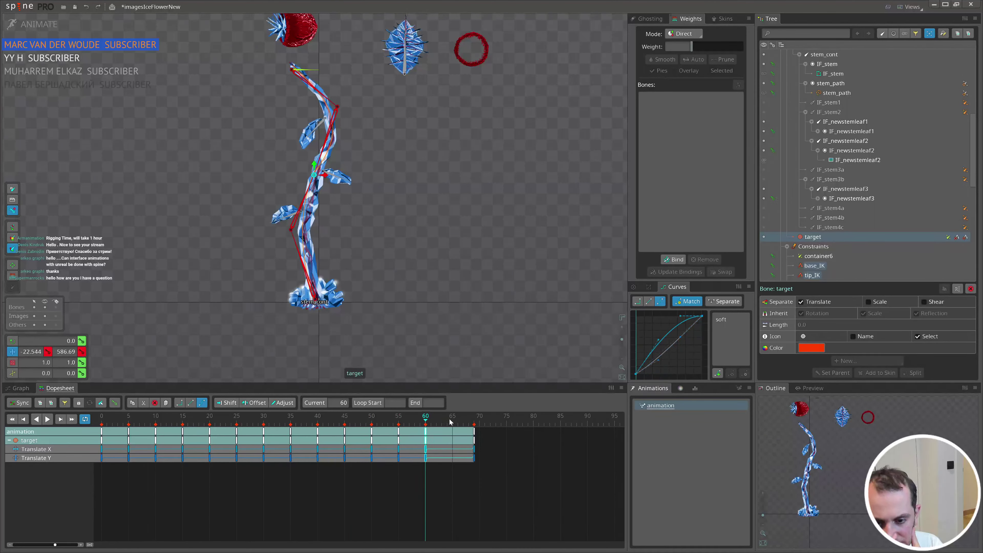
- Select all of the target's translate keys, compare linear with Bezier curves in playback, and apply the soft curve preset
drag(518, 479, 101, 427)
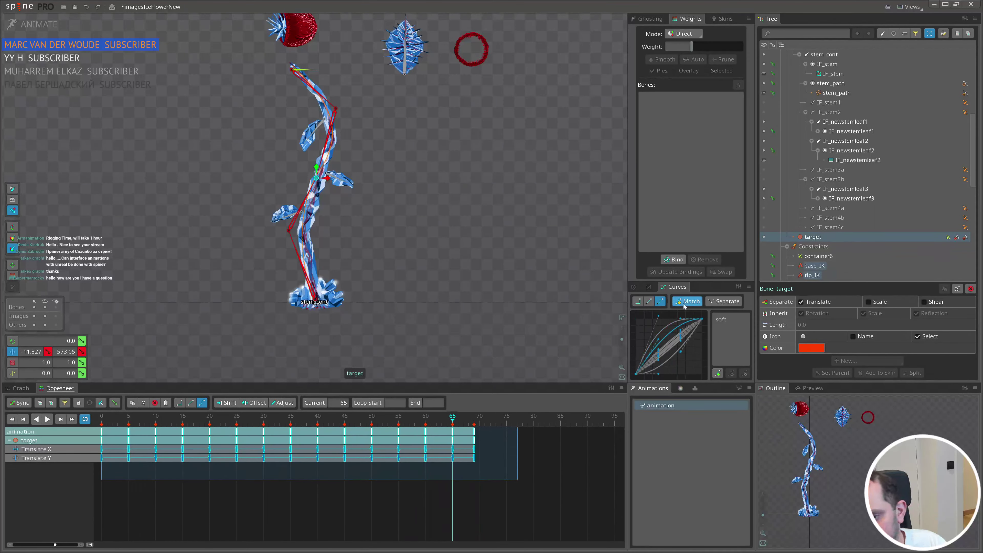
click(649, 302)
key(space)
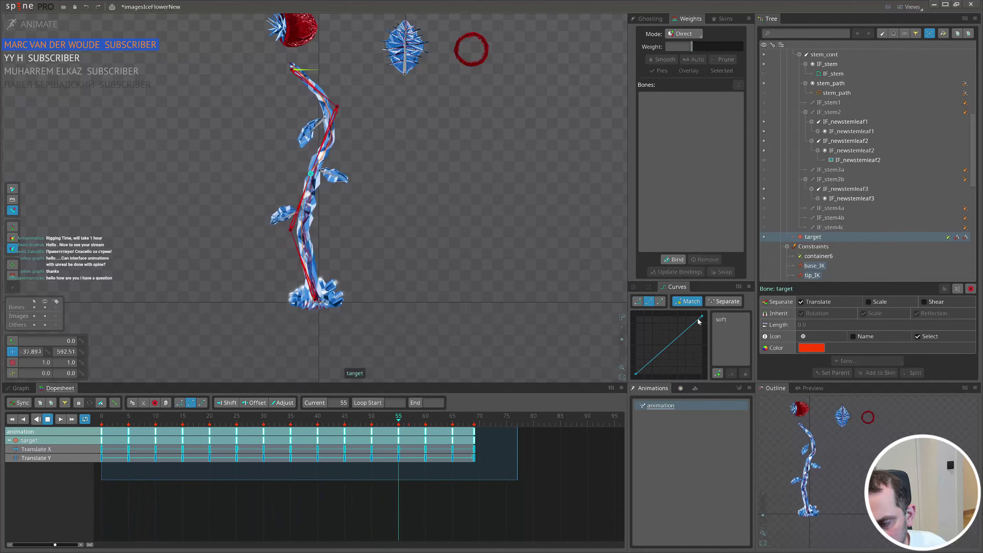
click(661, 302)
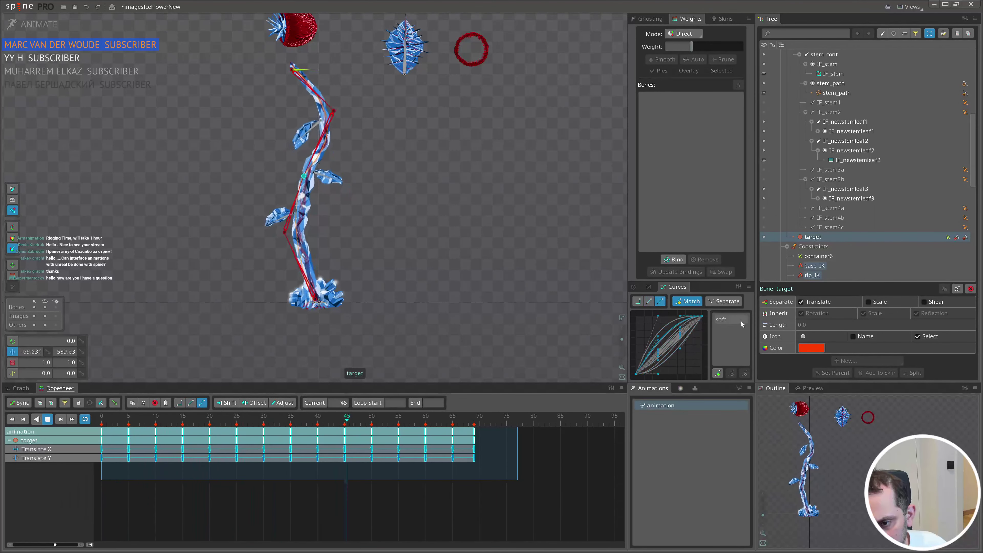
click(732, 319)
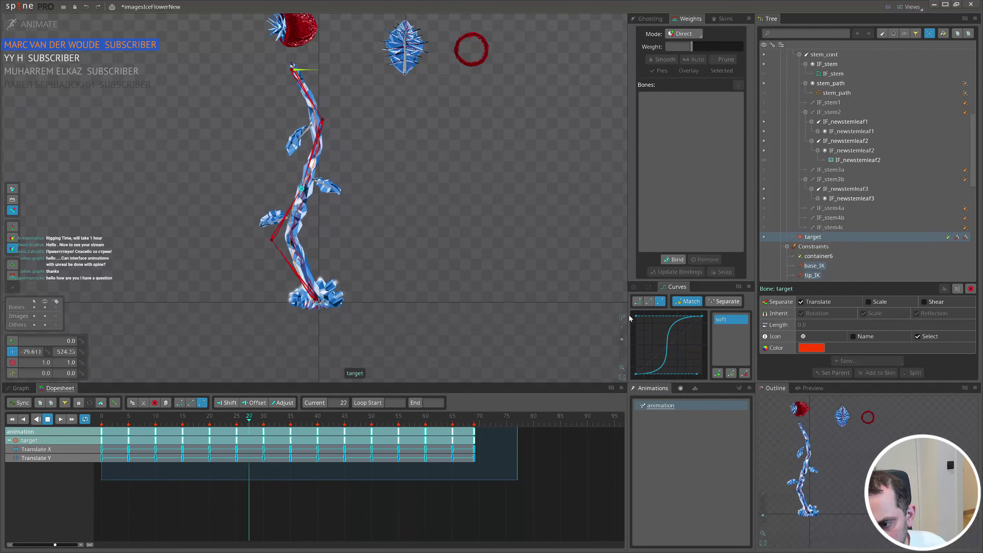
- Reshape the selected keys' curve from an S shape into a strong ease-in and turn on Separate curves
drag(636, 317, 657, 318)
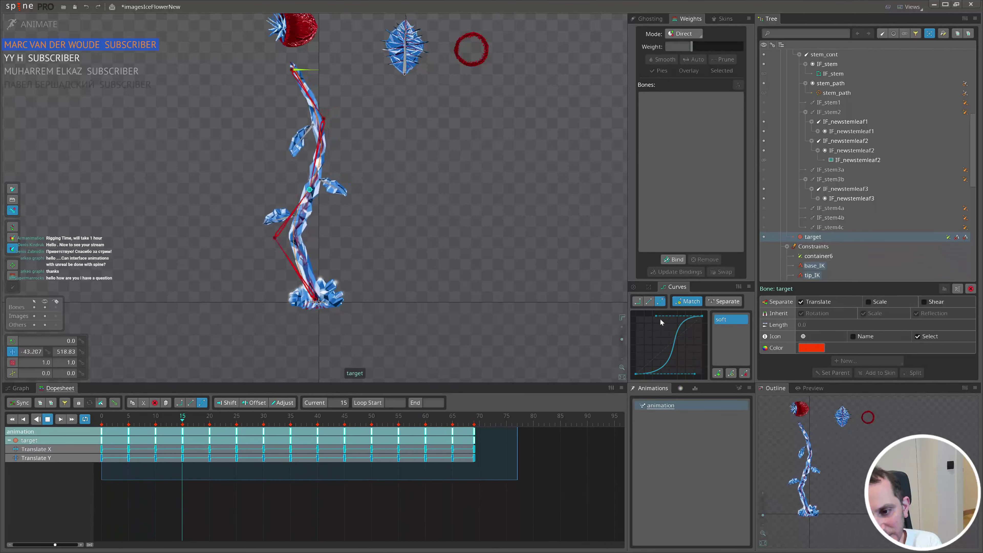
drag(658, 316, 702, 355)
click(724, 321)
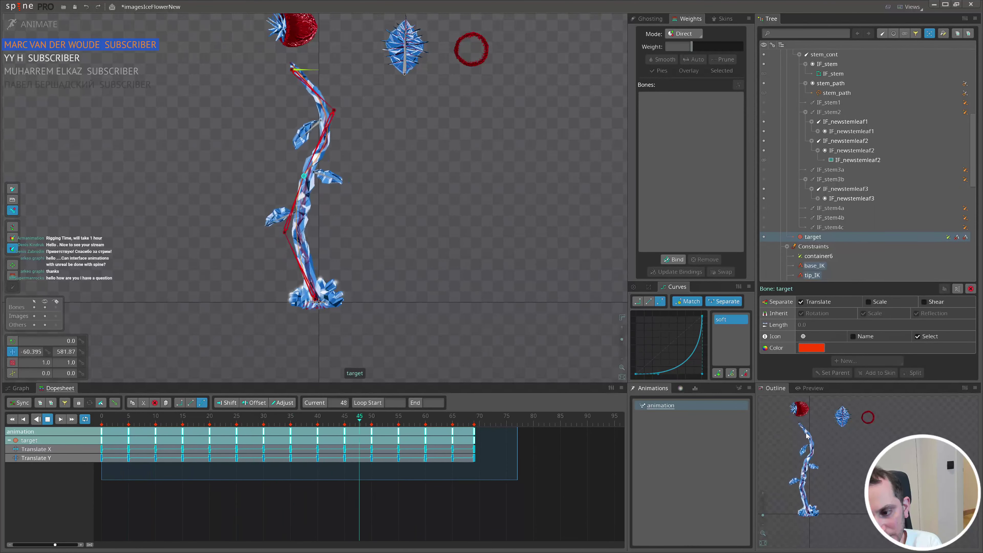
- Review the looping stem animation, stop playback, clear the selection and save the project
scroll(806, 436, up, 3)
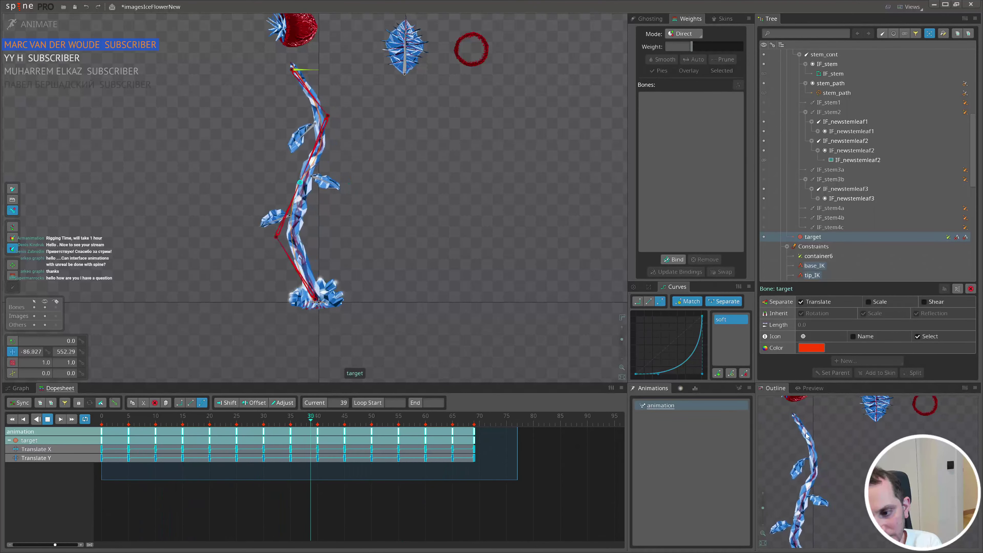
scroll(805, 434, down, 3)
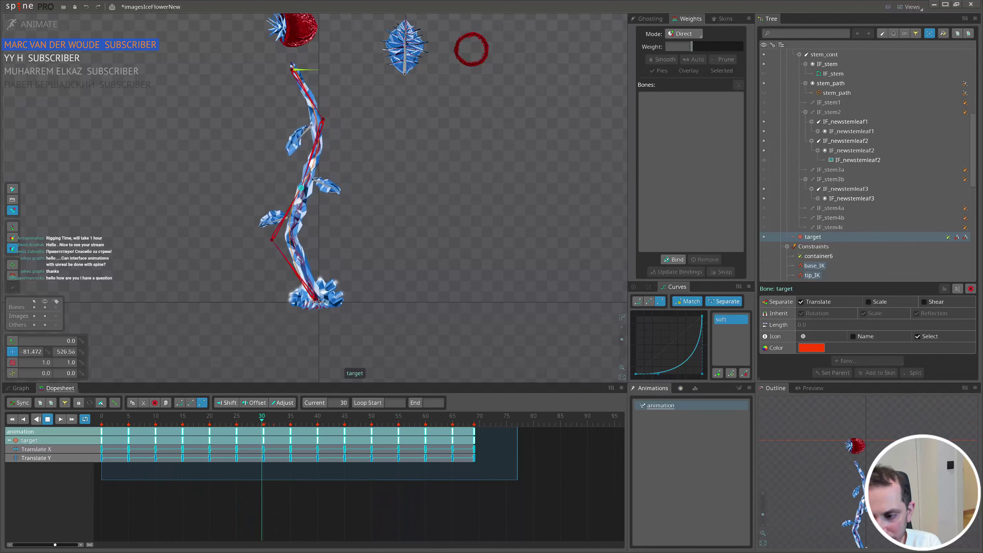
scroll(805, 434, down, 3)
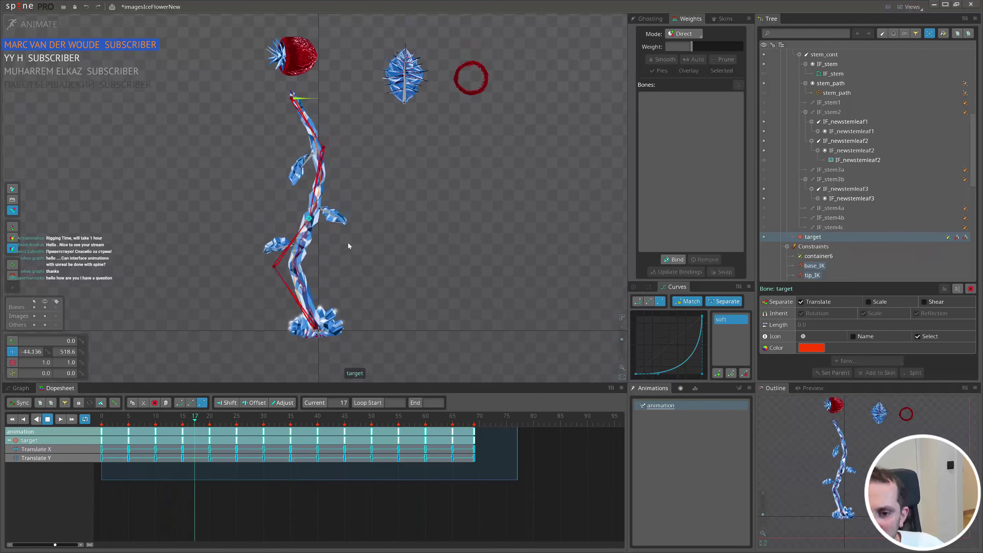
drag(348, 242, 344, 270)
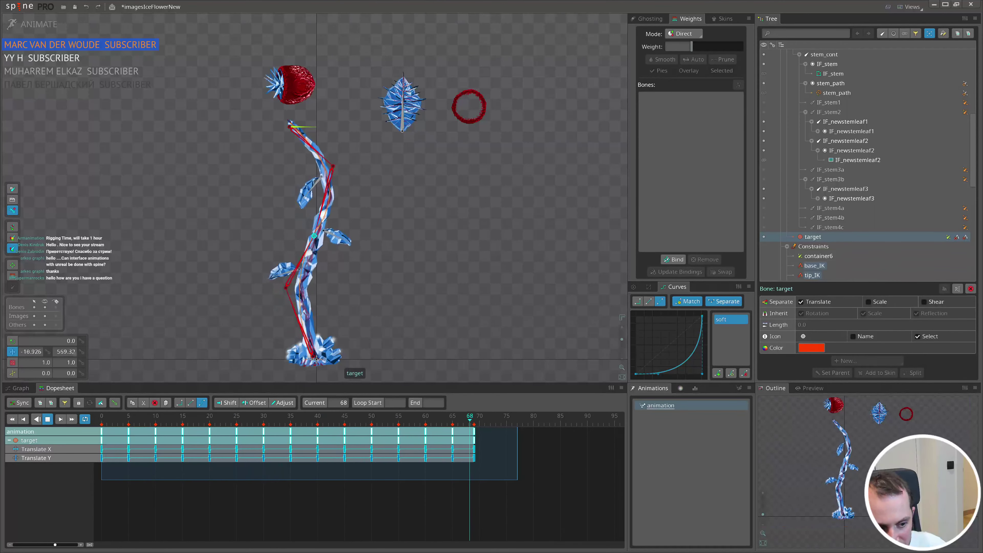
drag(344, 270, 429, 274)
scroll(367, 256, down, 1)
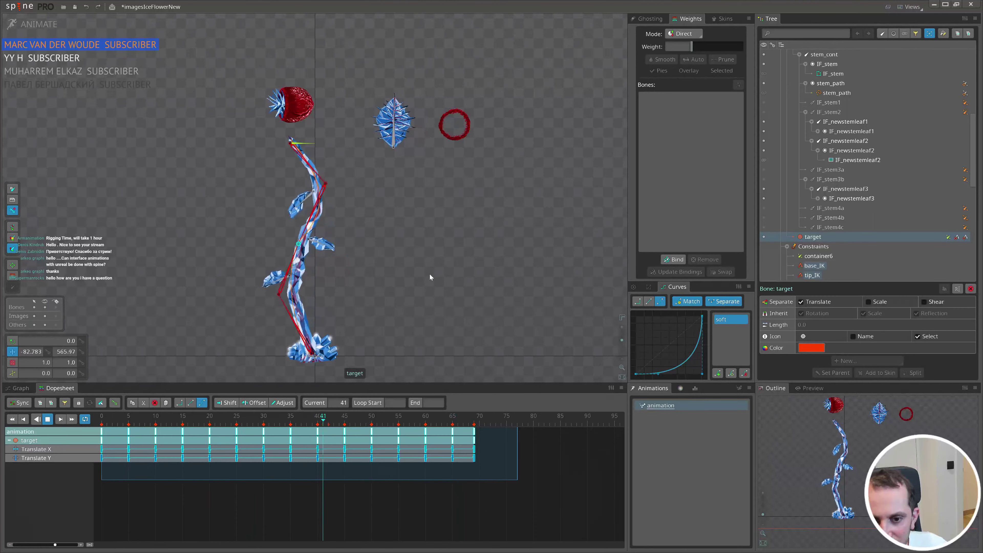
key(d)
key(space)
key(ctrl+s)
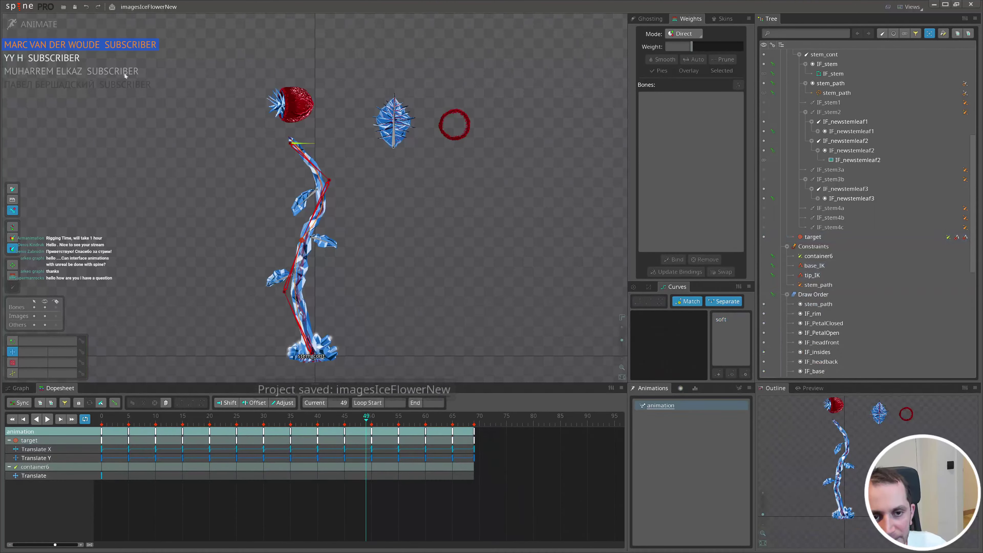
- Switch to setup mode and select the IF_base, IF_baseBack and IF_headback slots of the flower head
key(Tab)
scroll(315, 178, up, 4)
click(315, 178)
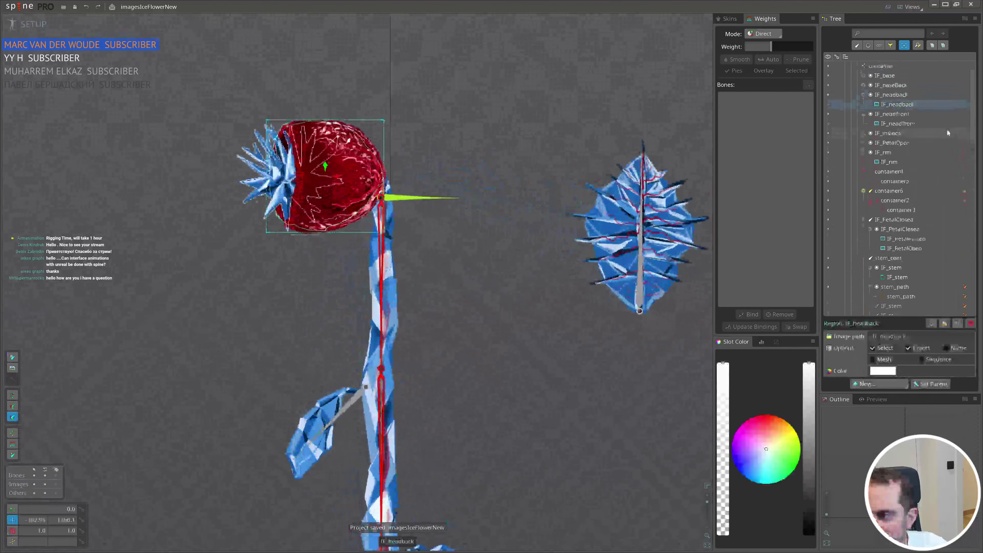
ctrl+click(896, 106)
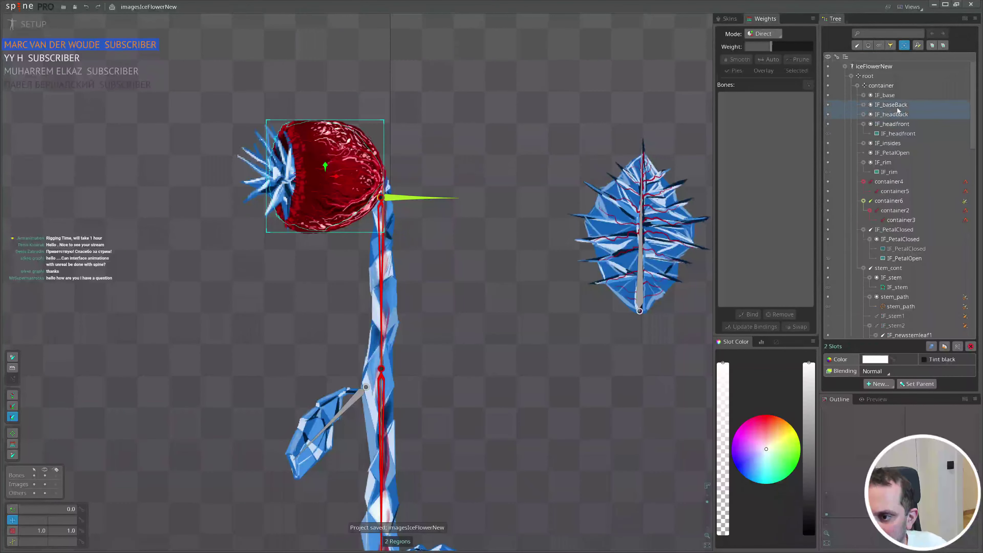
scroll(270, 163, up, 2)
scroll(305, 172, down, 2)
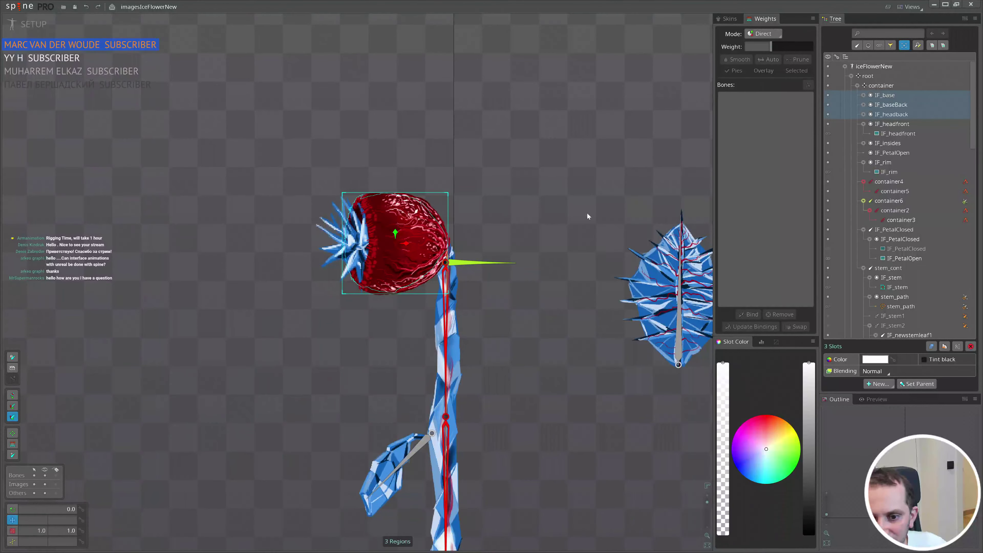
- Parent the IF_headback, IF_headfront and IF_insides slots to the container6 bone at the stem's end
click(399, 239)
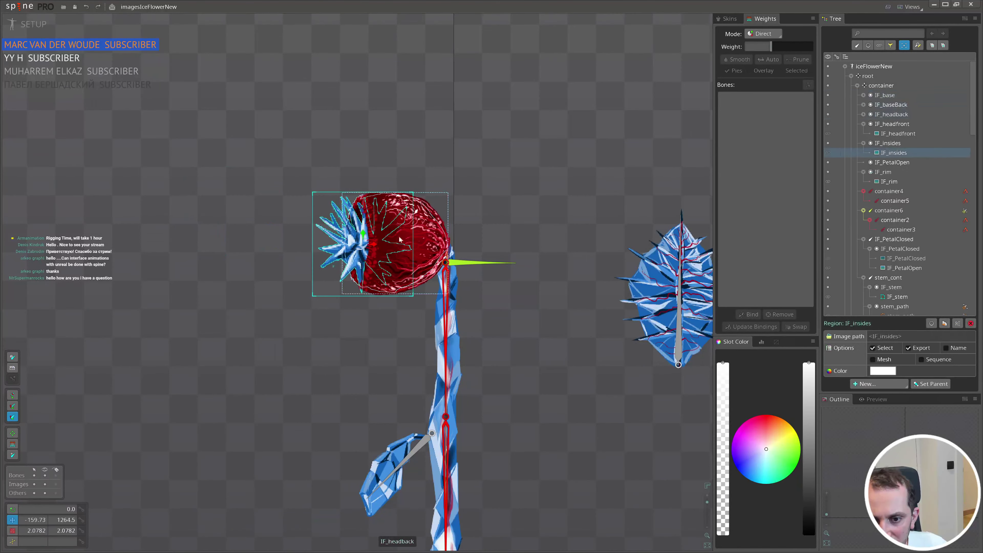
ctrl+click(411, 240)
ctrl+click(387, 244)
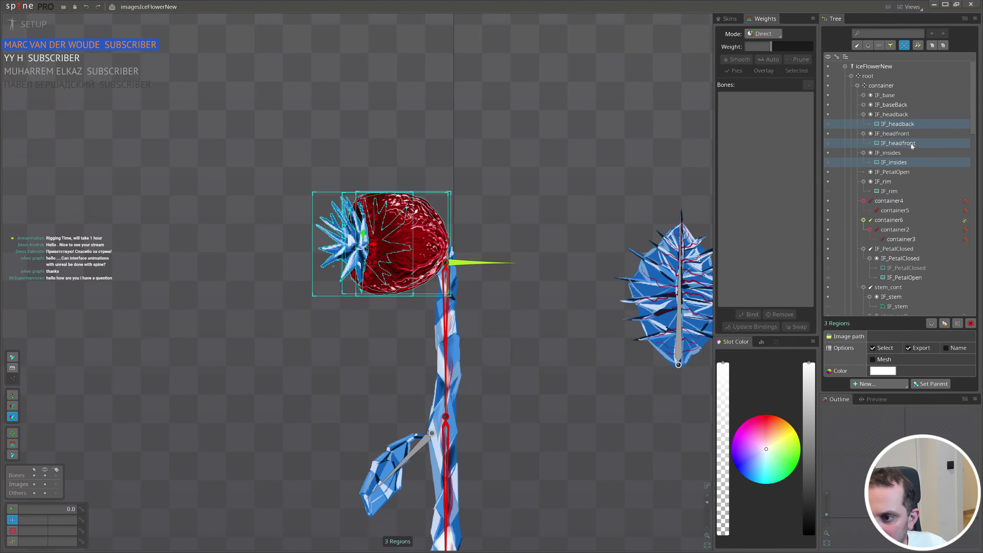
click(903, 115)
ctrl+click(897, 133)
ctrl+click(892, 154)
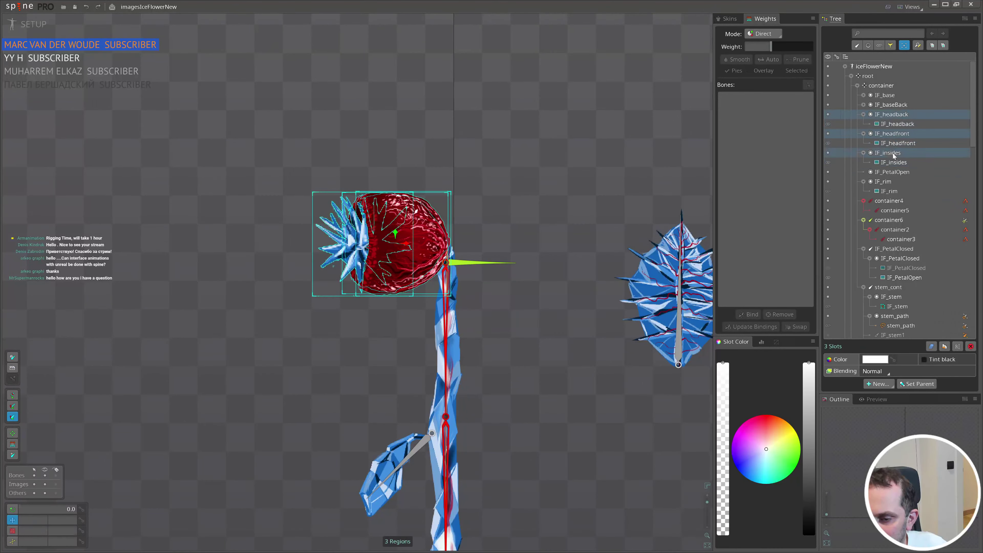
key(p)
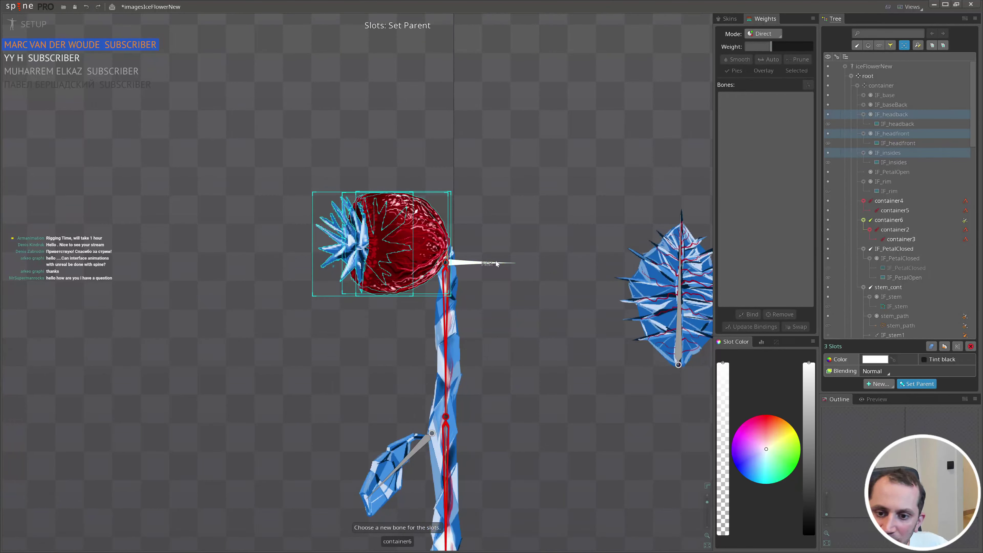
click(496, 263)
- Collapse the container6 bone in the hierarchy and rename it tip
click(863, 163)
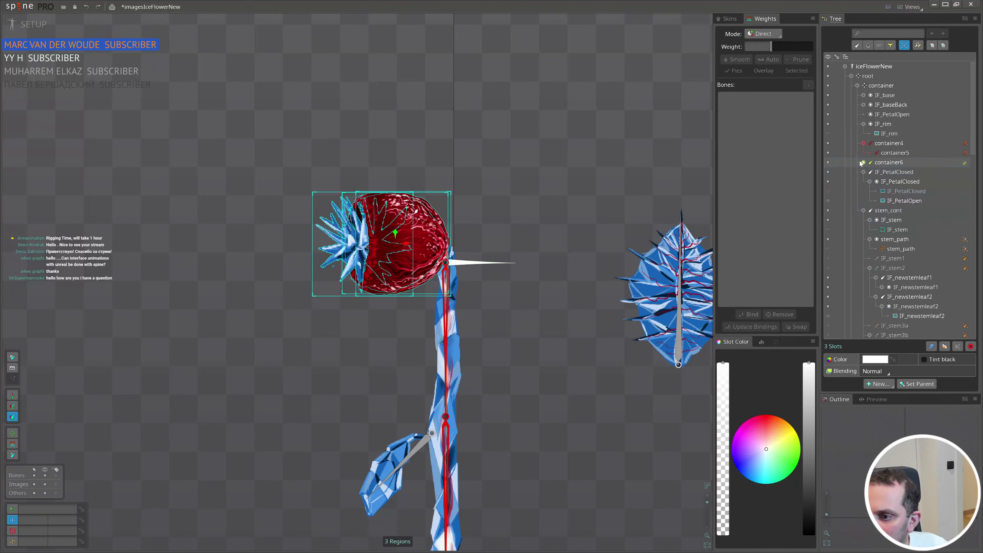
click(888, 161)
double_click(887, 161)
text(t)
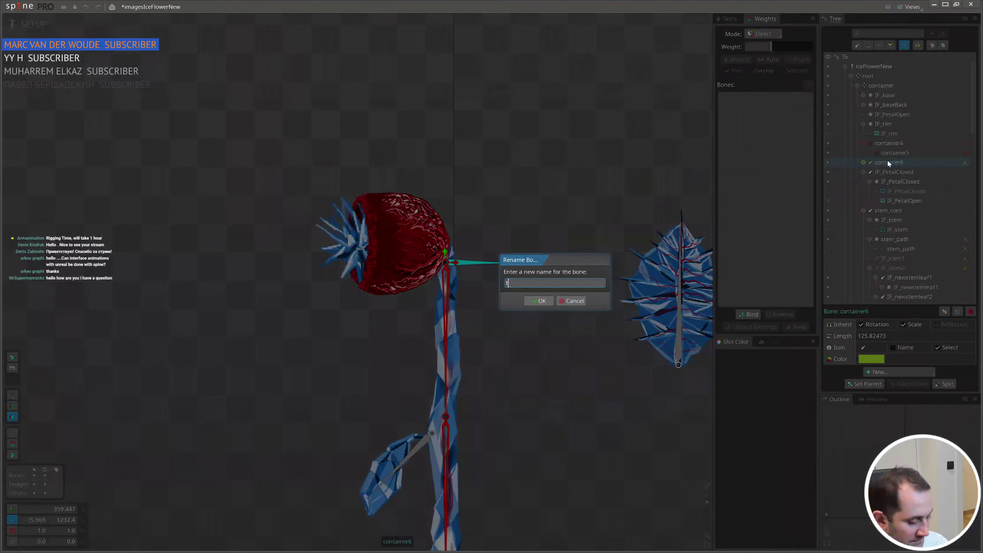
text(ip)
key(Return)
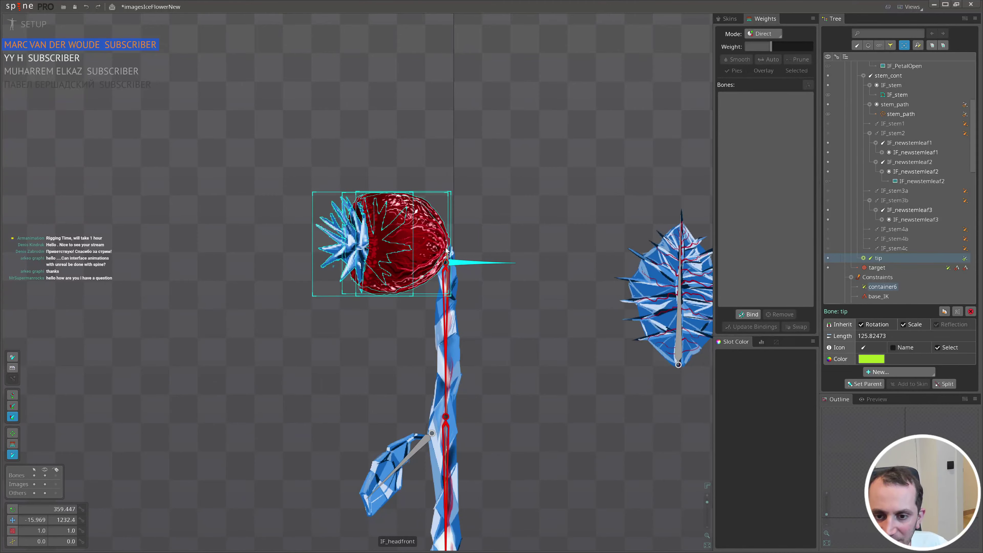
- Create a bone for the three flower head slots under the tip bone and give it a different icon
scroll(445, 260, up, 5)
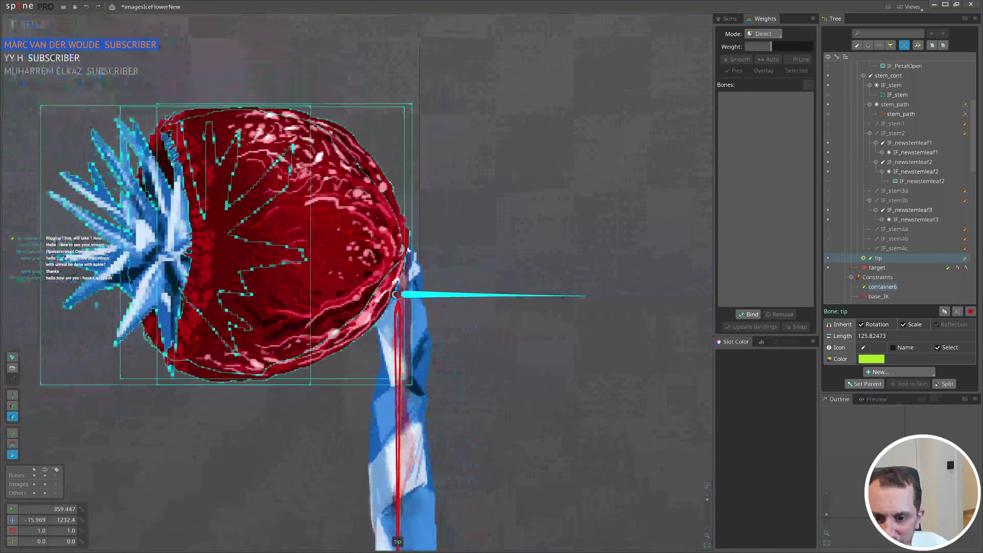
click(399, 250)
click(862, 347)
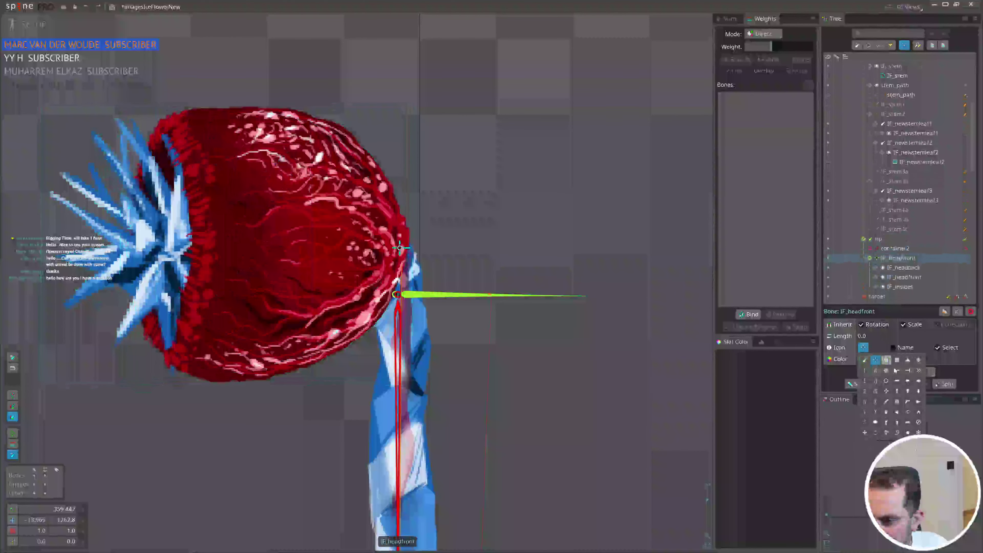
click(886, 390)
- Align the new head bone with the origin of the tip bone at about X -16.3, Y 1232.5
mouse_move(529, 228)
mouse_down()
mouse_move(459, 260)
mouse_move(535, 245)
mouse_move(525, 270)
mouse_move(529, 235)
mouse_up()
click(438, 297)
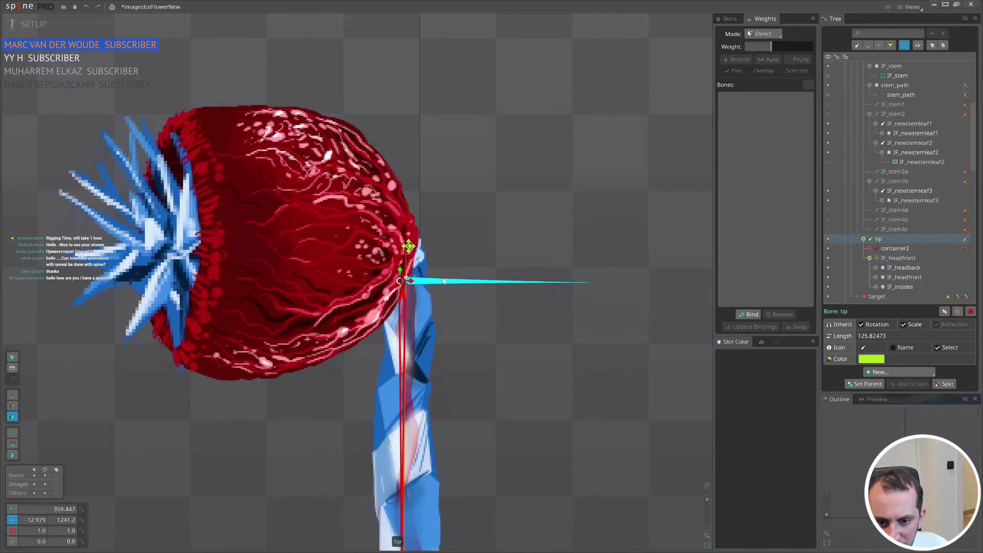
drag(402, 266, 395, 294)
click(394, 272)
scroll(387, 248, up, 10)
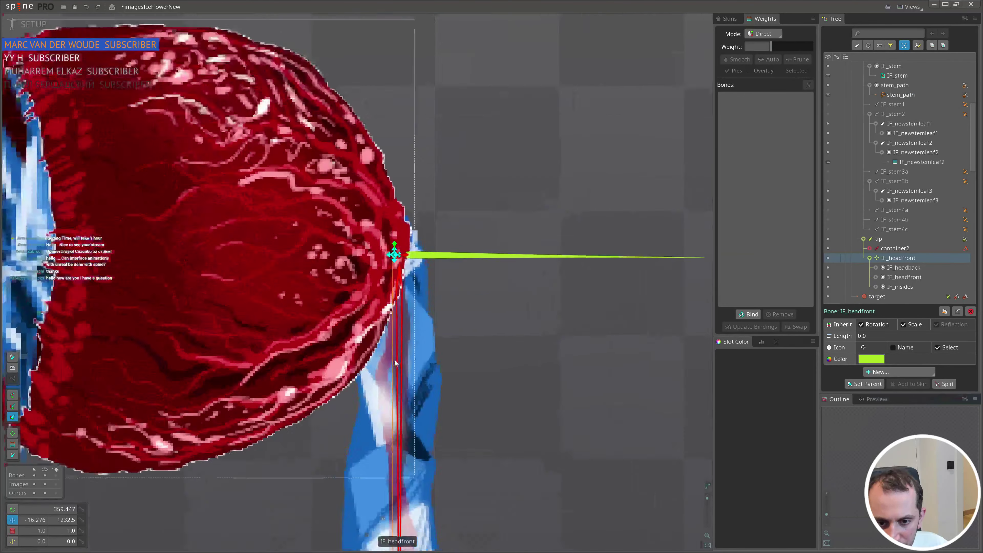
- Select the tip bone, try rotating it to test how the flower head follows, and undo the rotation
click(383, 238)
scroll(426, 205, down, 10)
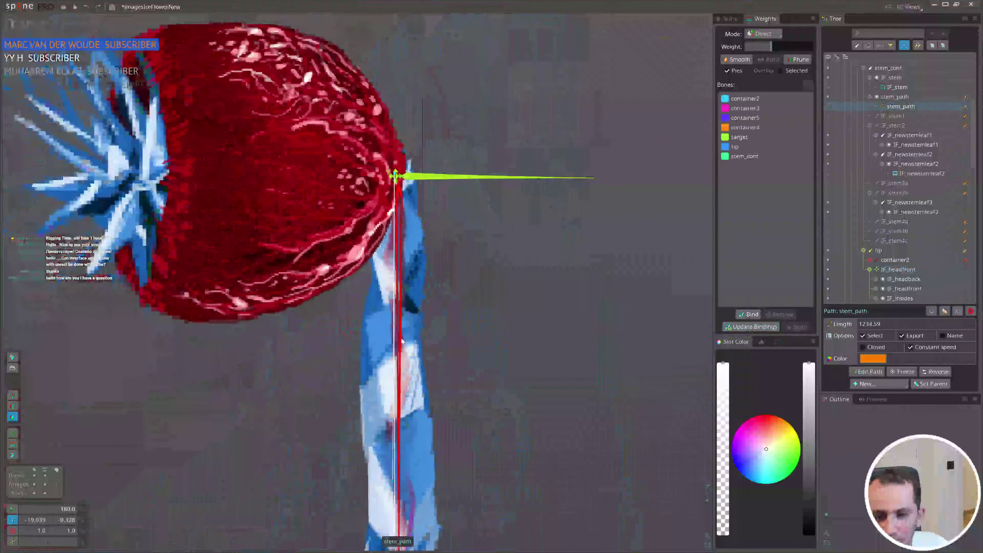
click(429, 203)
scroll(436, 191, down, 5)
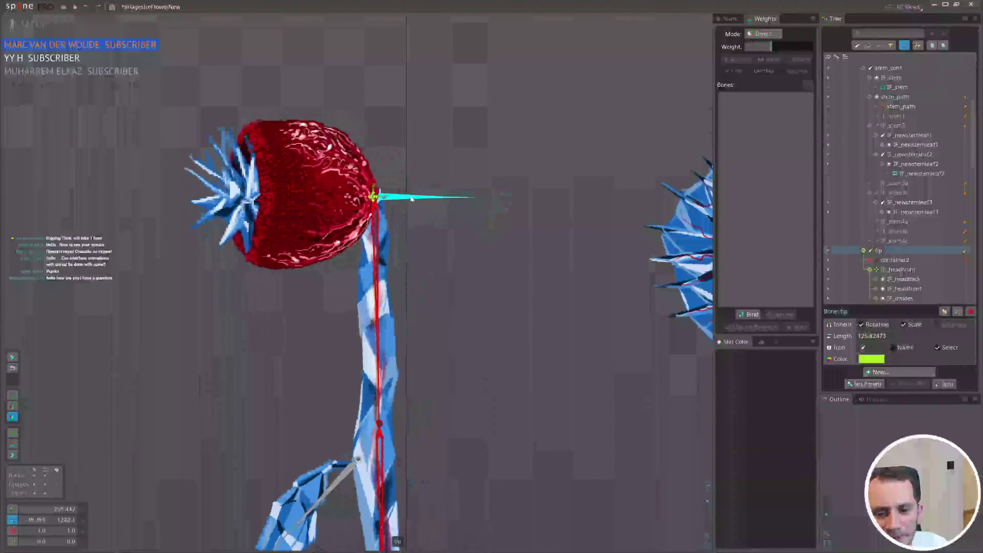
drag(463, 275, 450, 308)
key(ctrl+z)
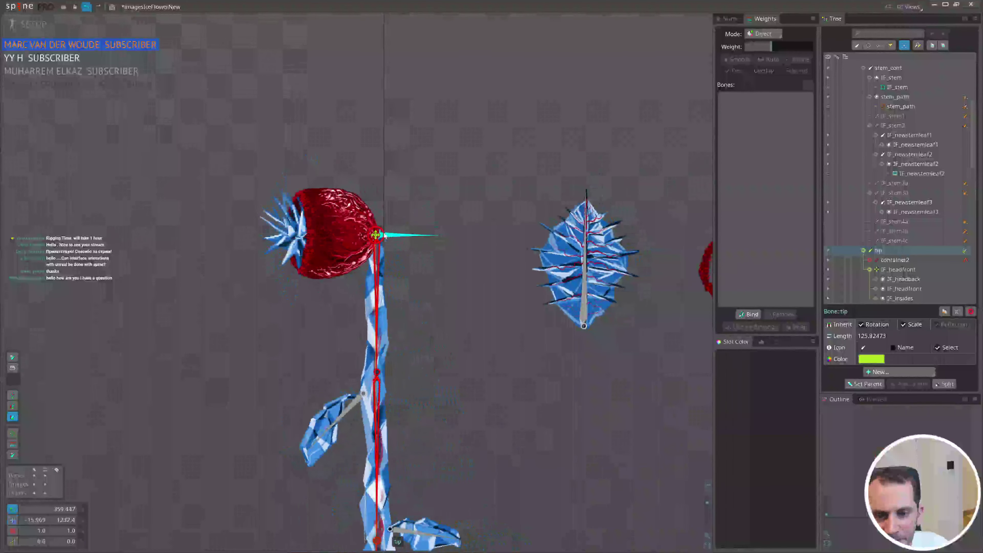
- Disable rotation inheritance on the IF_headfront bone, test it by rotating the tip bone, and undo that test rotation
click(376, 235)
click(881, 325)
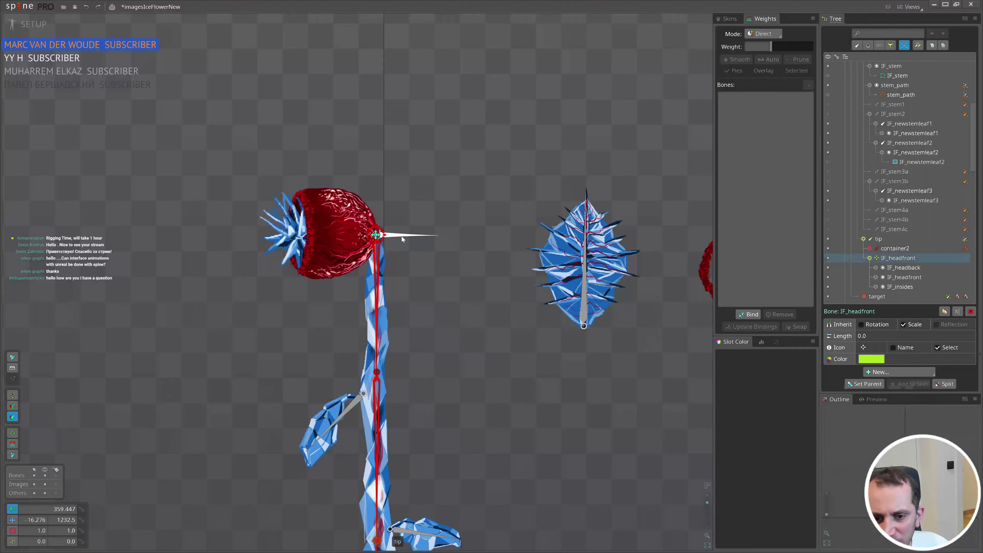
drag(402, 237, 458, 258)
key(ctrl+z)
- Select the IF_insides image, save the project, and set the image's scale to 1 on both axes
scroll(308, 228, up, 2)
click(307, 229)
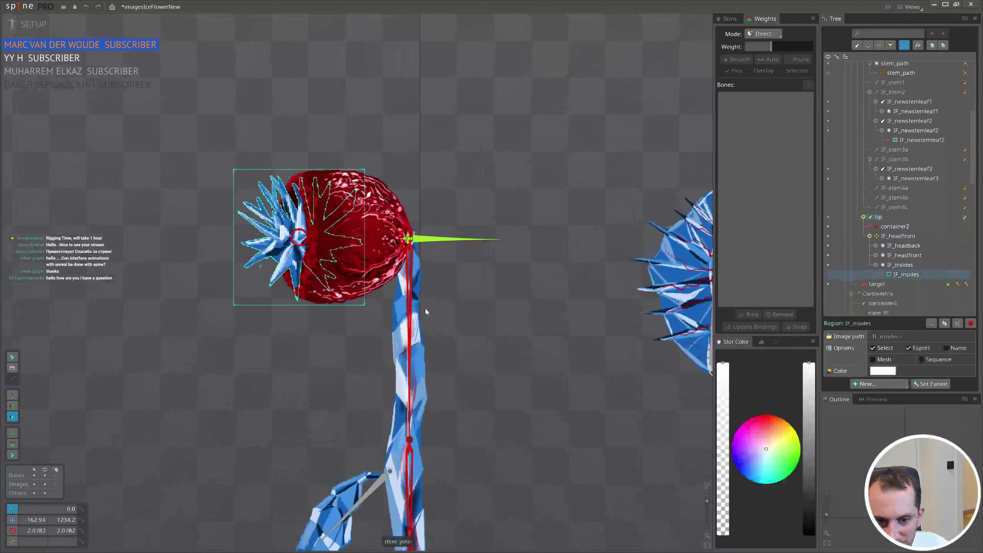
scroll(425, 307, down, 3)
key(ctrl+s)
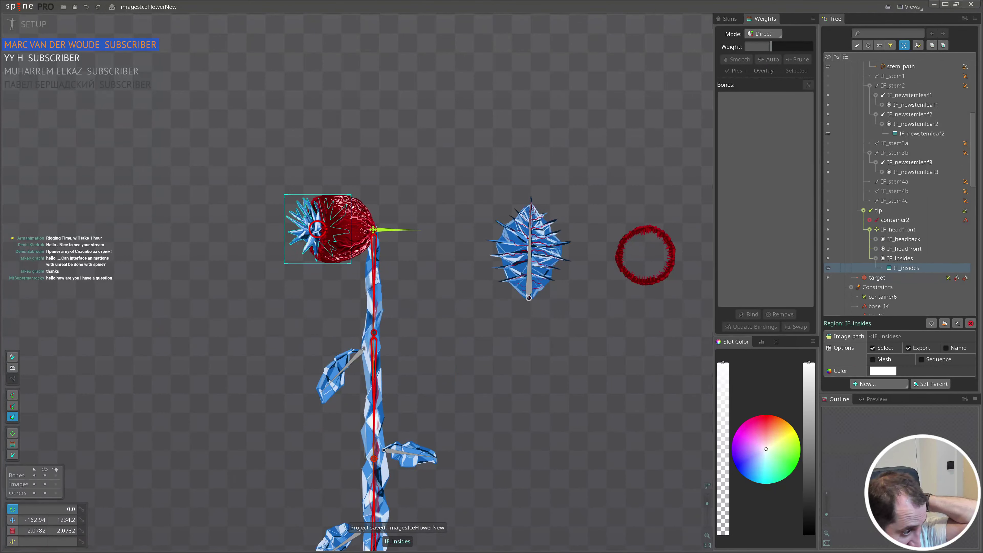
scroll(417, 188, up, 3)
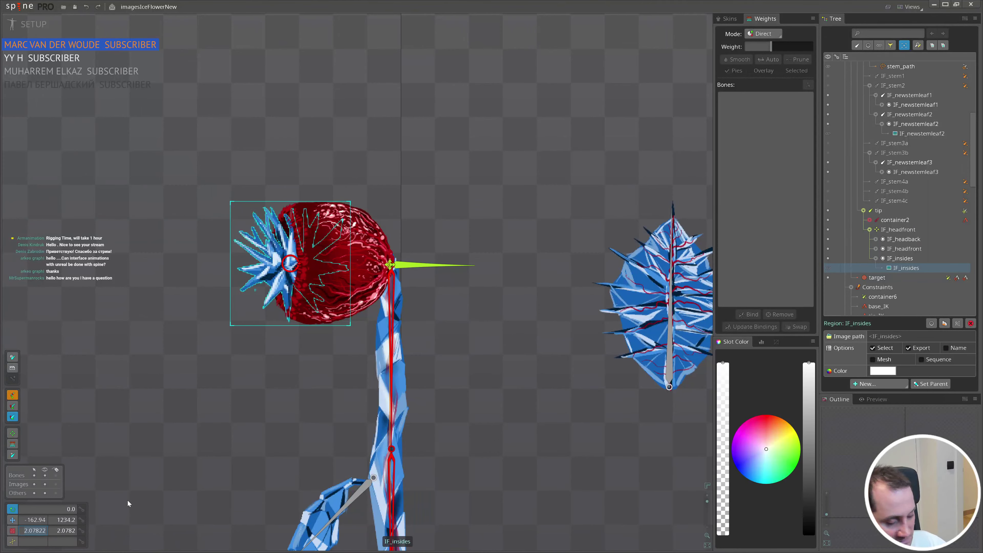
text(1)
key(Tab)
text(1)
key(Return)
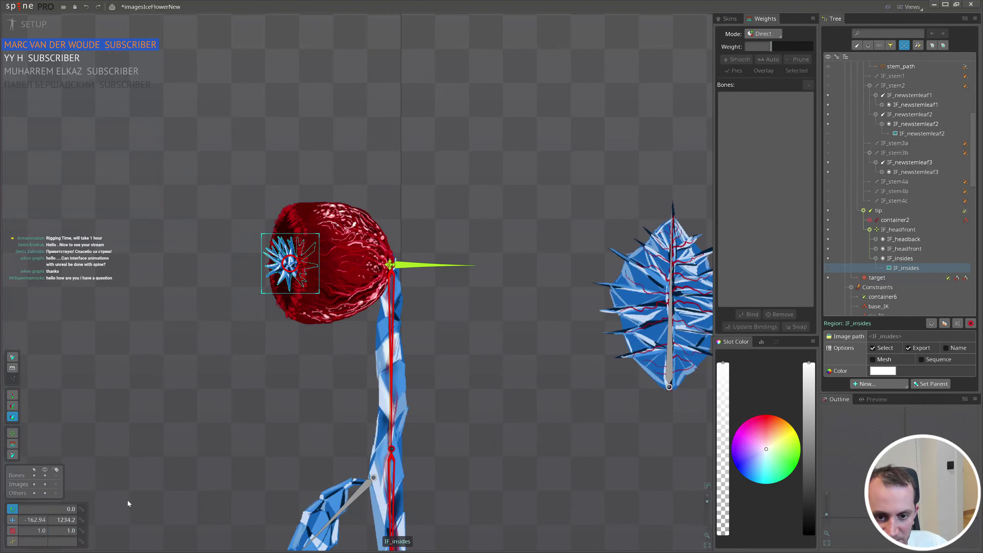
- Move the IF_insides image into the flower head at about X -72, Y 1234 and save the project
drag(241, 426, 198, 450)
key(v)
drag(446, 407, 497, 403)
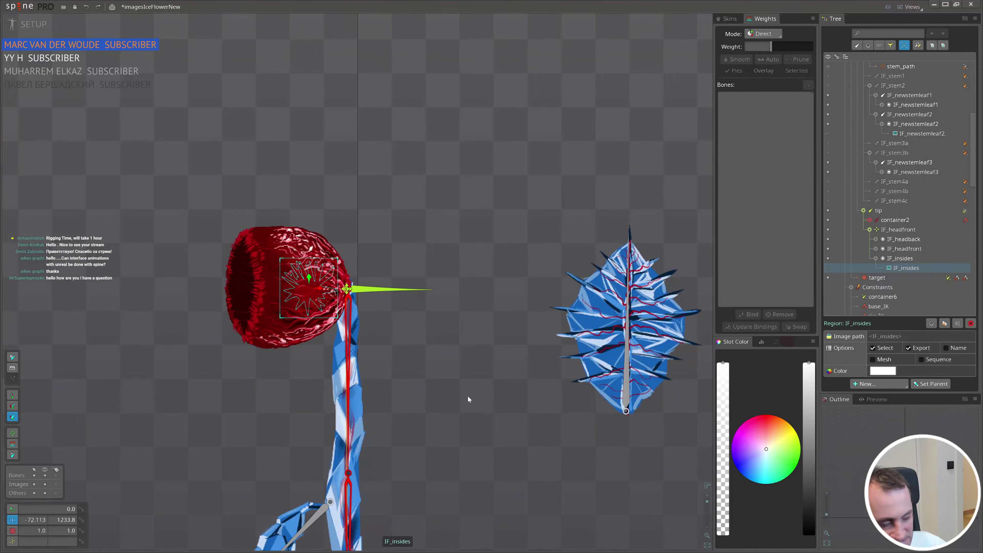
key(ctrl+s)
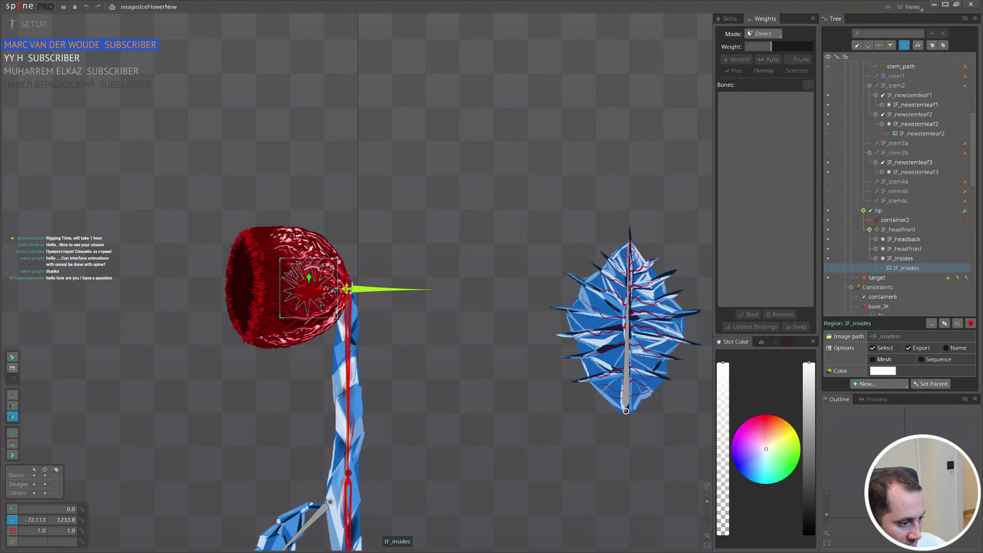
- Switch to Photoshop, paste the copied front and side view reference, examine it up close, and return to Spine
key(alt+Tab)
key(ctrl+v)
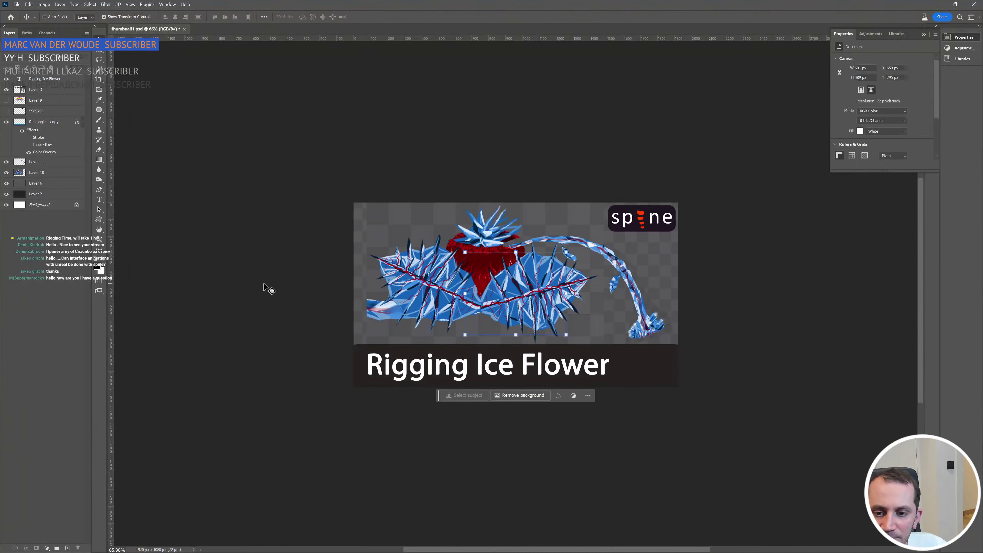
key(z)
drag(507, 324, 555, 325)
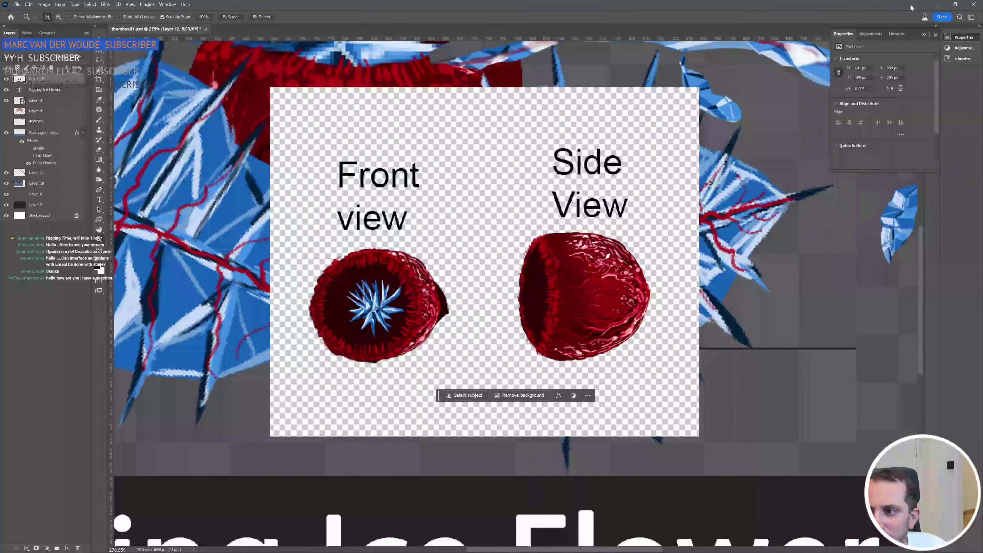
click(936, 5)
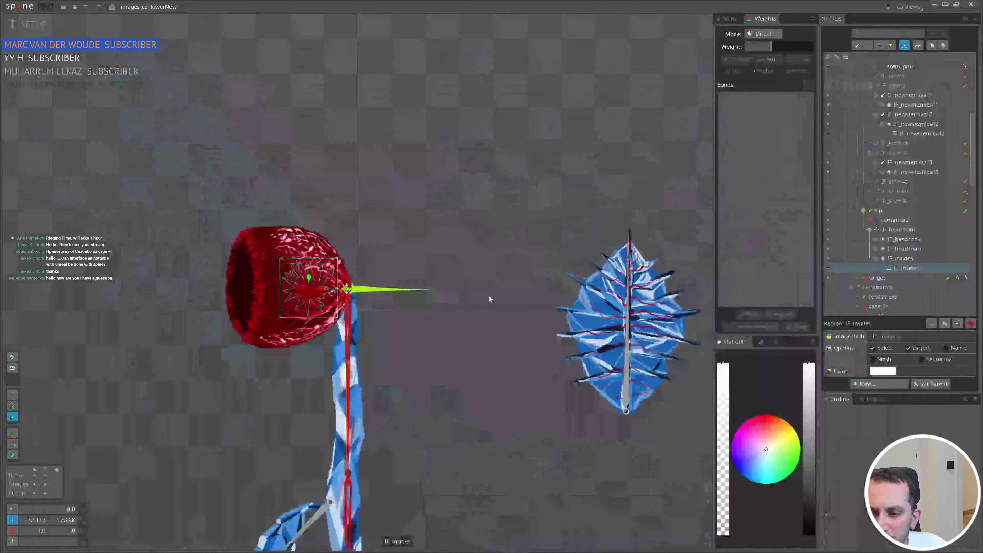
- Move the IF_rim image above the flower head to about X -234, Y 1438.5 and save the project
scroll(398, 358, down, 3)
drag(397, 358, 449, 296)
scroll(439, 286, up, 1)
scroll(439, 286, up, 1)
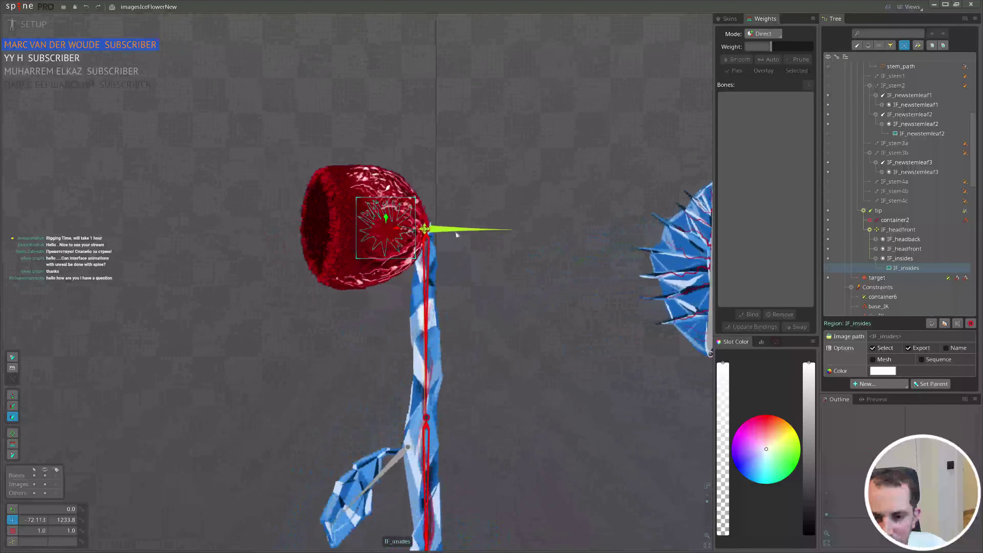
key(ctrl+s)
scroll(514, 322, down, 3)
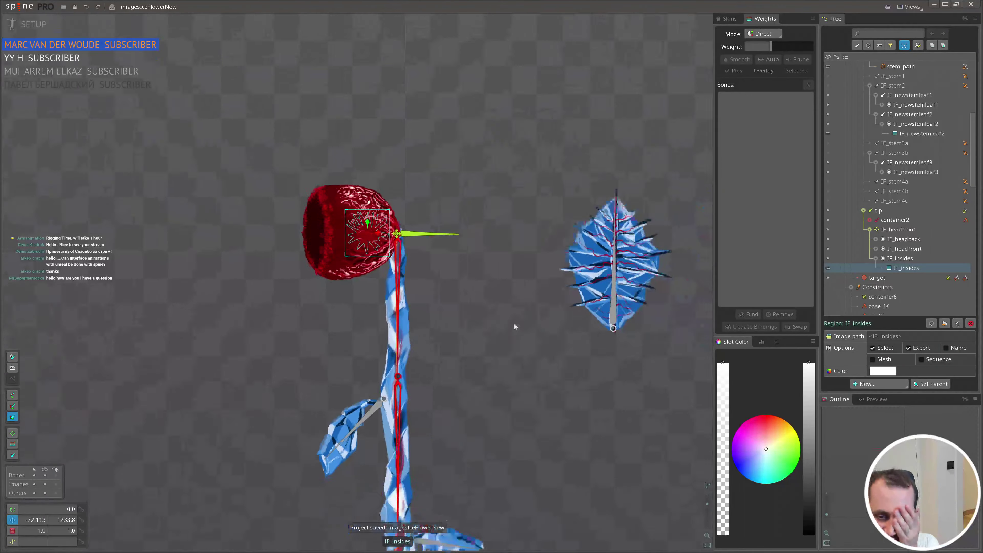
click(507, 276)
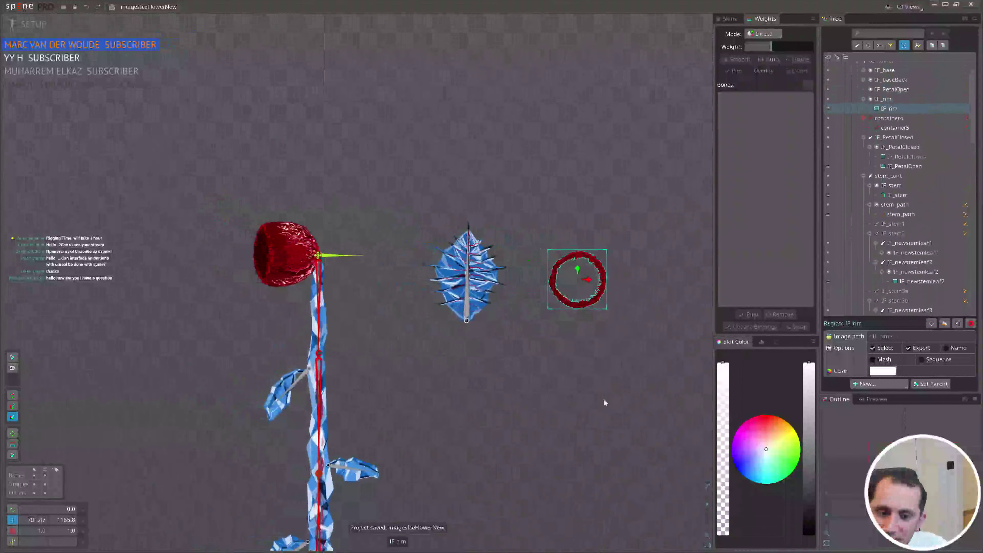
drag(603, 398, 266, 302)
scroll(271, 299, up, 5)
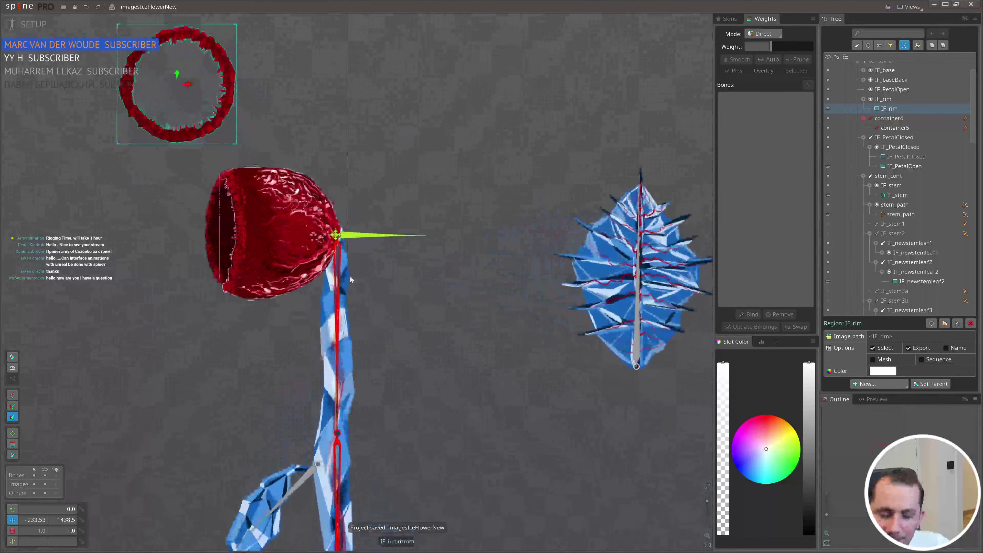
key(ctrl+s)
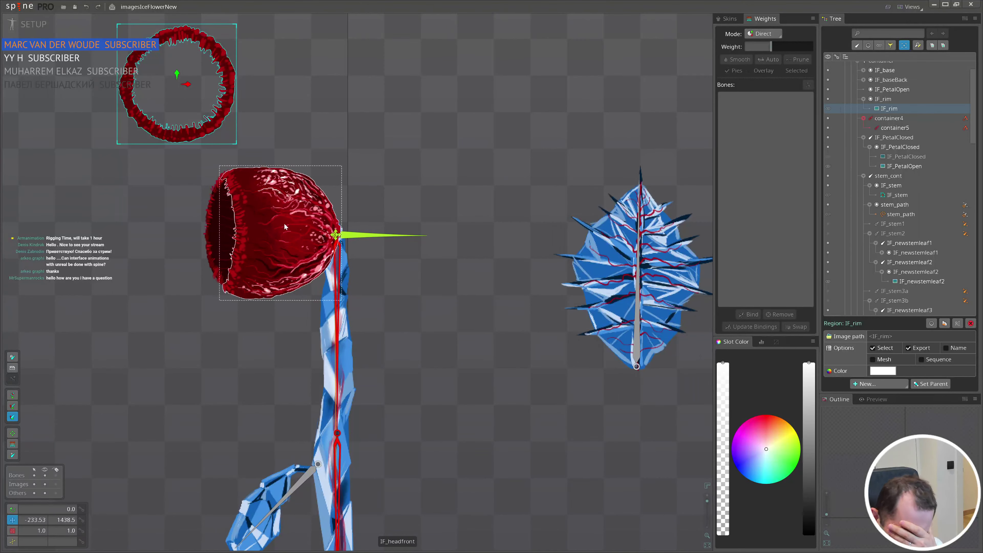
drag(366, 123, 489, 224)
scroll(888, 103, up, 2)
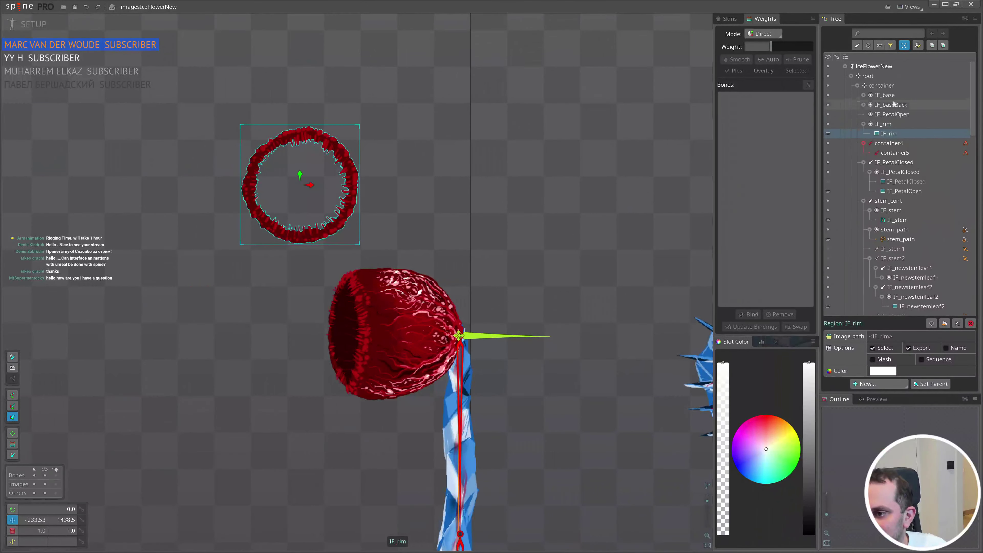
click(881, 85)
drag(450, 237, 462, 240)
key(n)
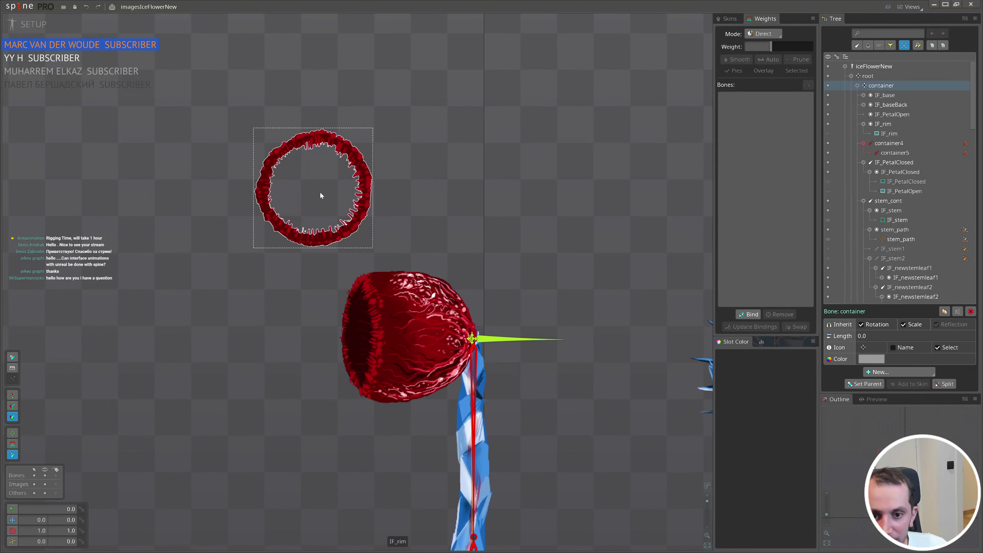
click(315, 190)
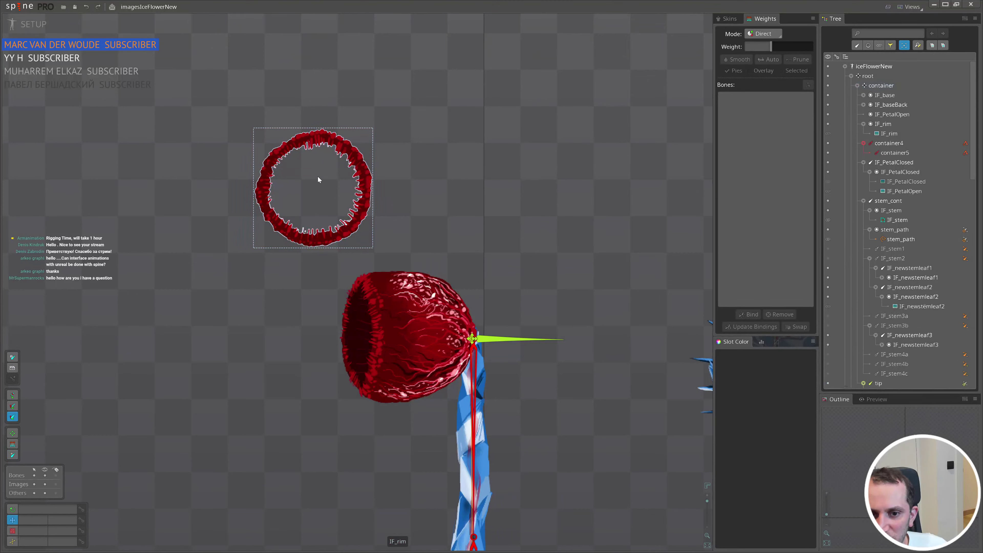
- Add a new bone as the parent of the IF_rim slot
click(884, 124)
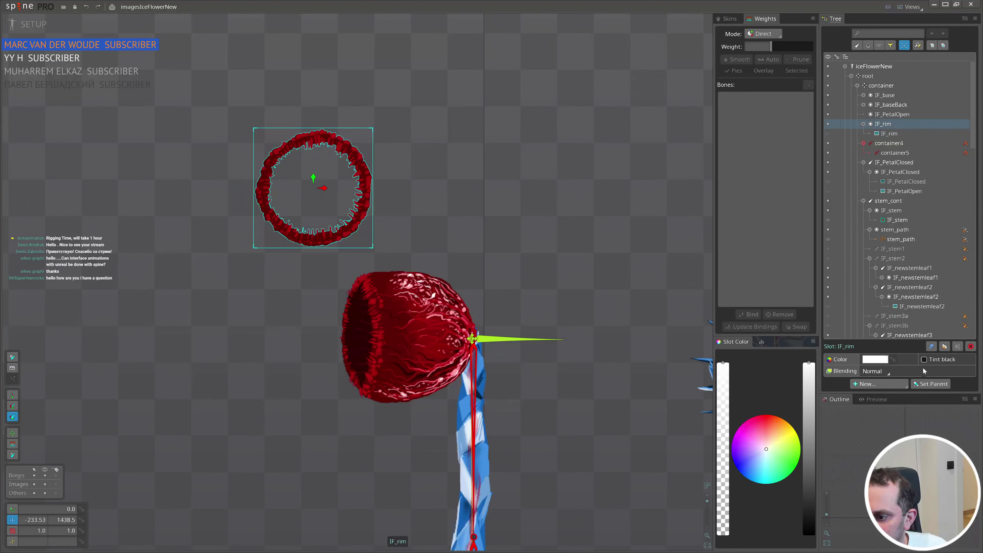
click(878, 383)
click(869, 396)
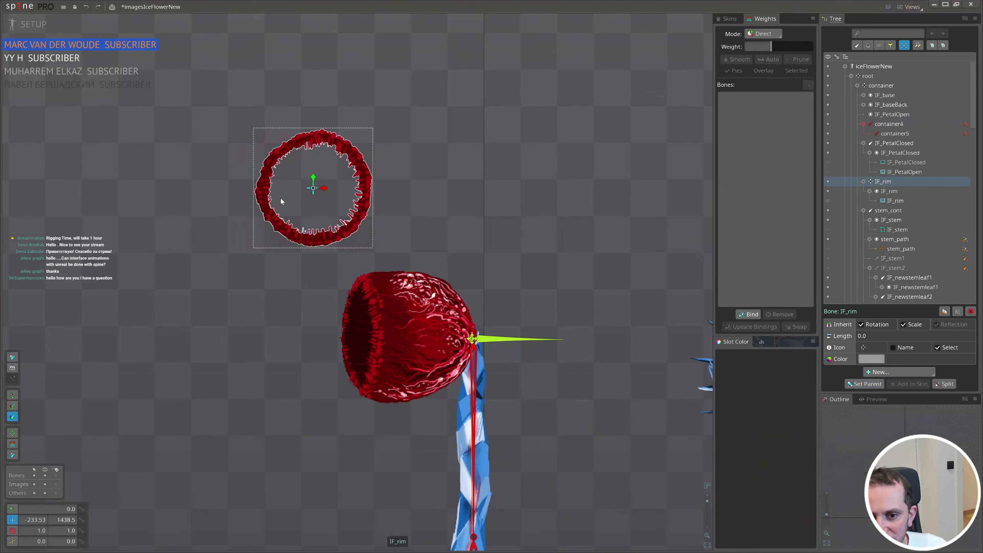
- Centre the IF_rim bone inside the ring at about X -231, Y 1438 with bone and image compensation enabled
scroll(318, 157, up, 4)
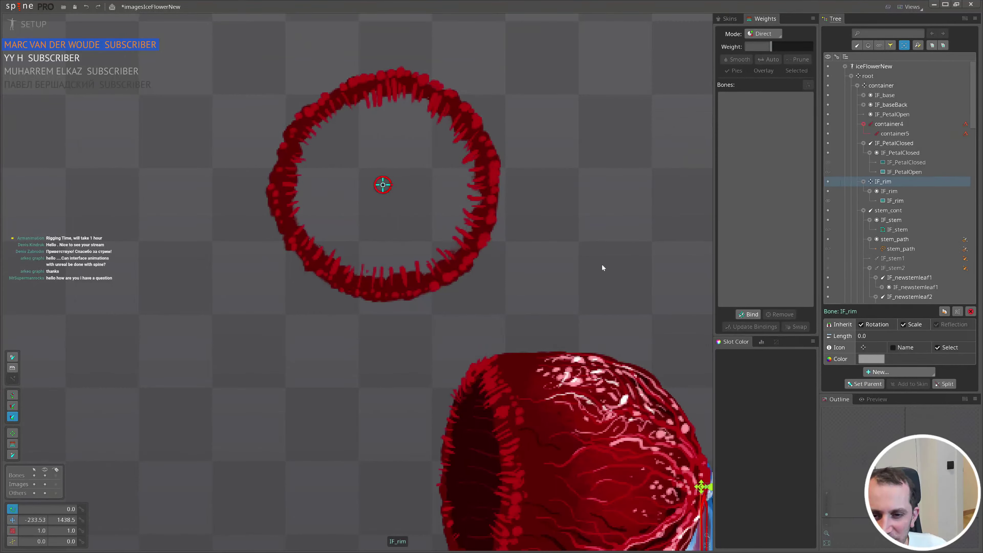
drag(601, 268, 504, 217)
key(ctrl+z)
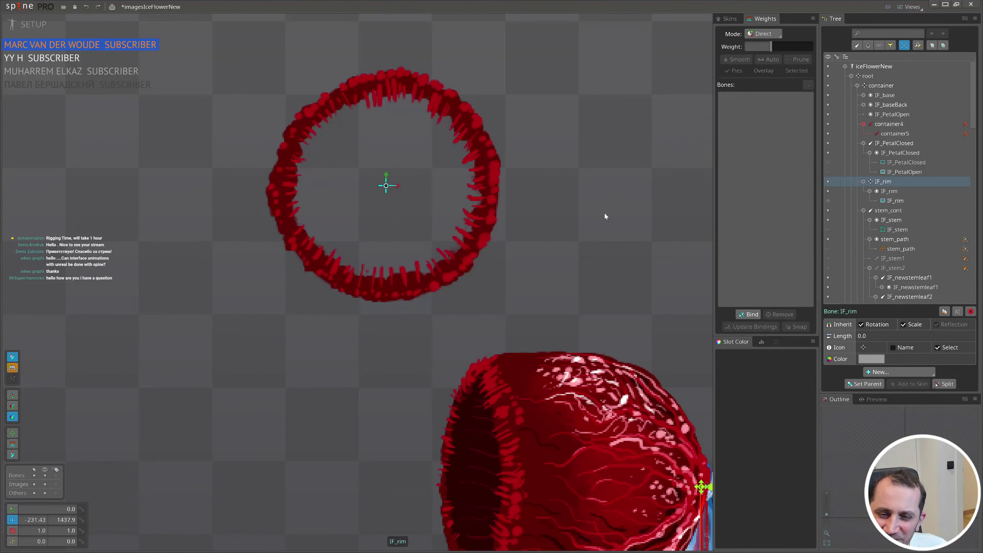
drag(605, 213, 604, 213)
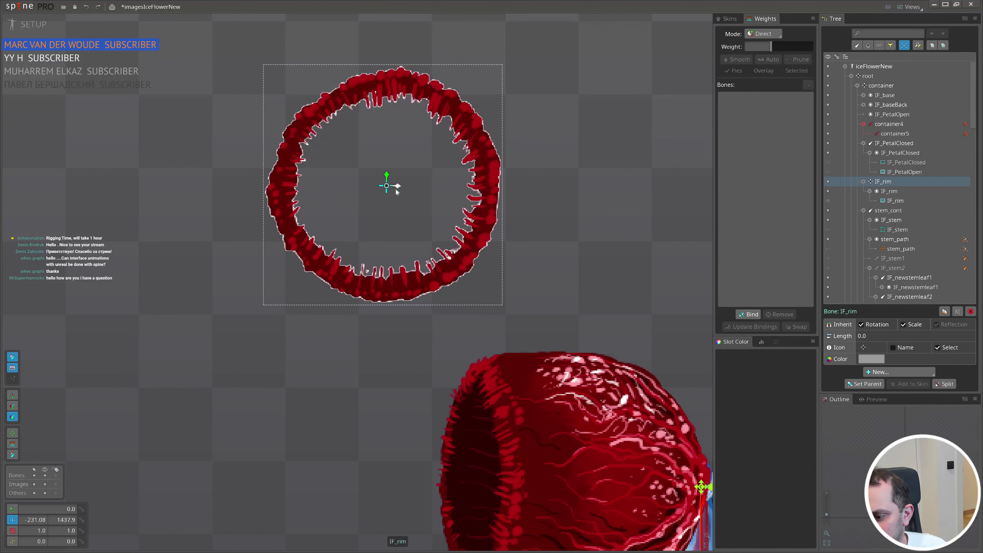
- Try rotating the IF_rim bone to test whether the ring turns around its centre, and undo the test rotations
scroll(481, 284, down, 4)
drag(474, 242, 350, 225)
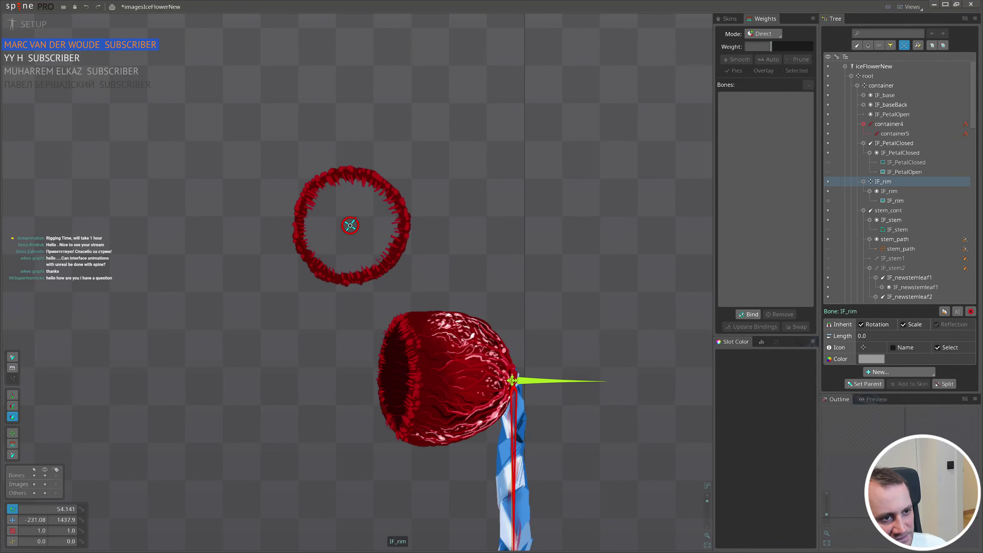
scroll(337, 290, down, 3)
scroll(400, 266, up, 3)
key(ctrl+z)
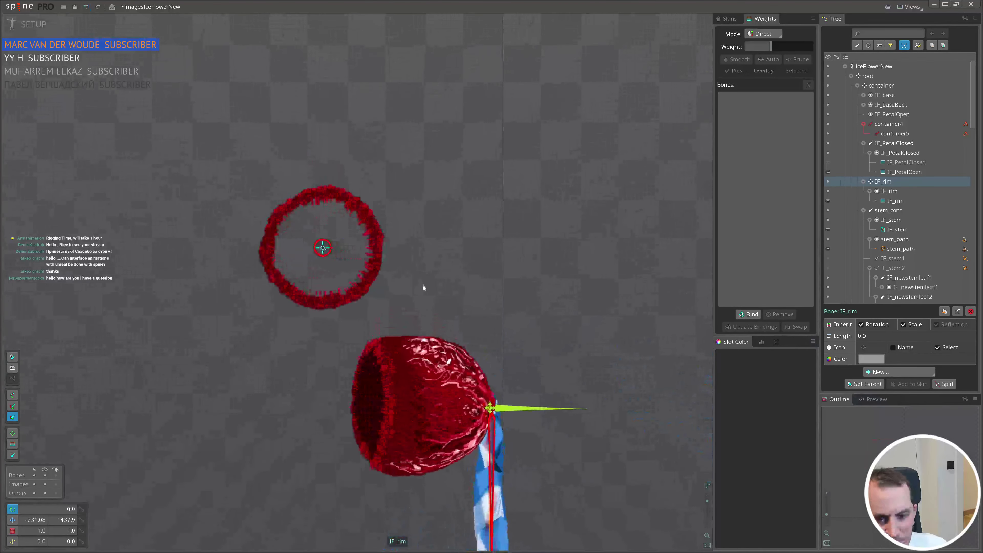
drag(422, 285, 280, 366)
key(ctrl+z)
- Save the project with the centred rim bone
scroll(379, 198, down, 3)
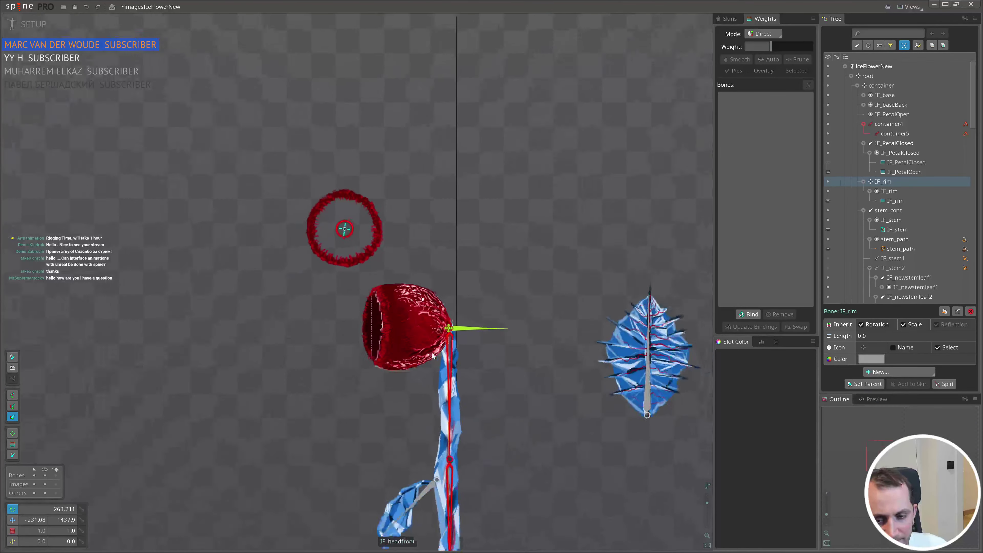
scroll(390, 255, up, 1)
key(ctrl+s)
scroll(333, 211, up, 3)
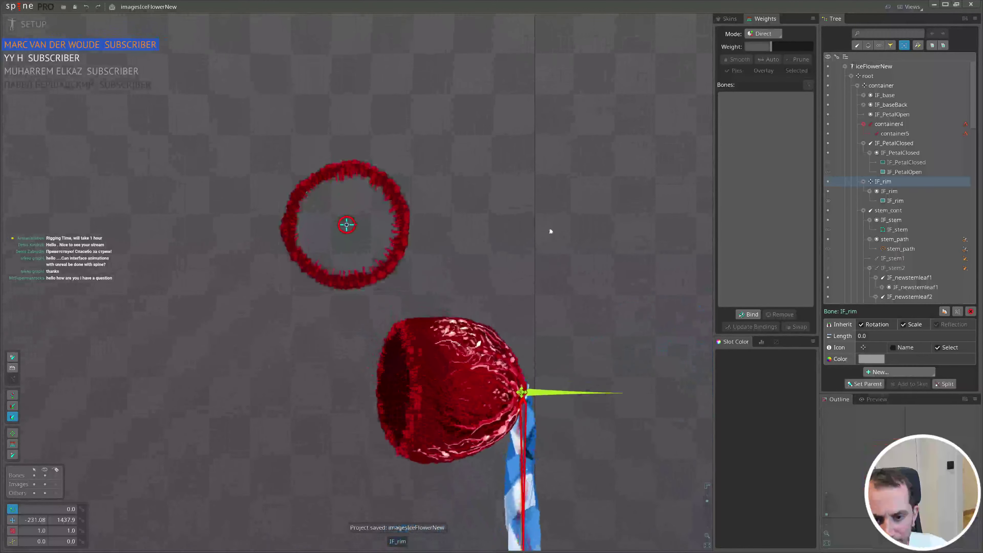
scroll(398, 208, up, 2)
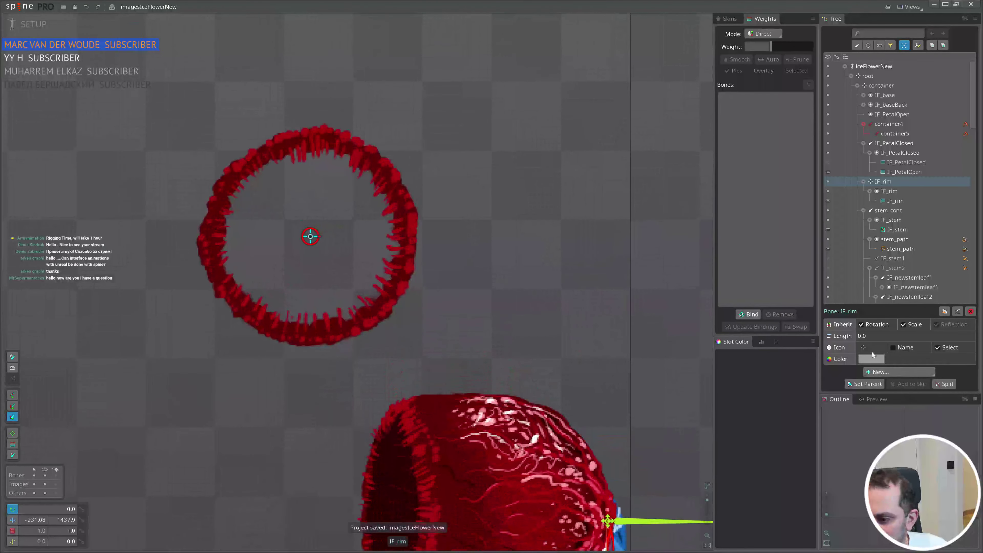
- Convert the IF_rim ring image into a mesh and open it for mesh editing
click(347, 288)
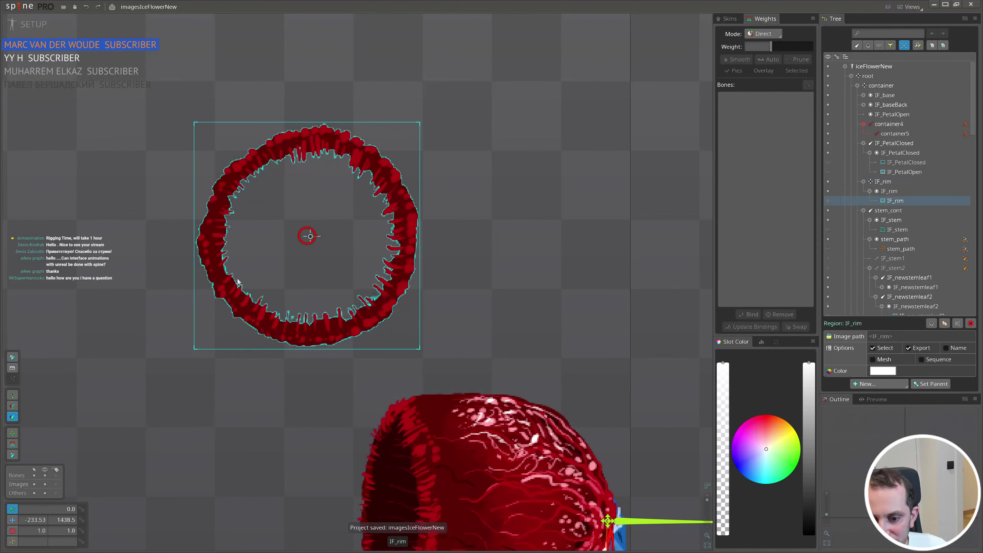
click(881, 360)
click(874, 372)
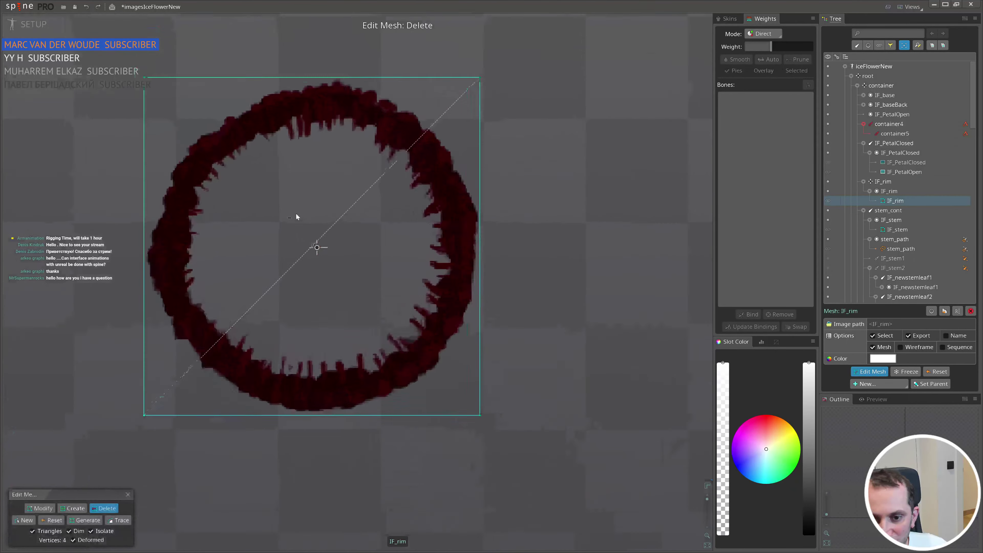
- Create an outer loop of 17 connected vertices just outside the ring's silhouette, following its full circumference
key(c)
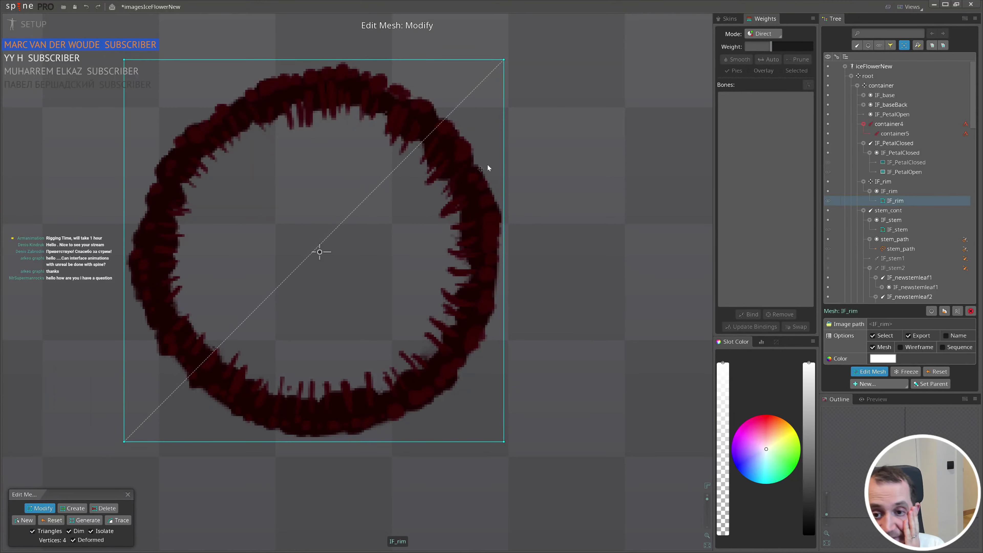
key(c)
click(504, 201)
click(473, 127)
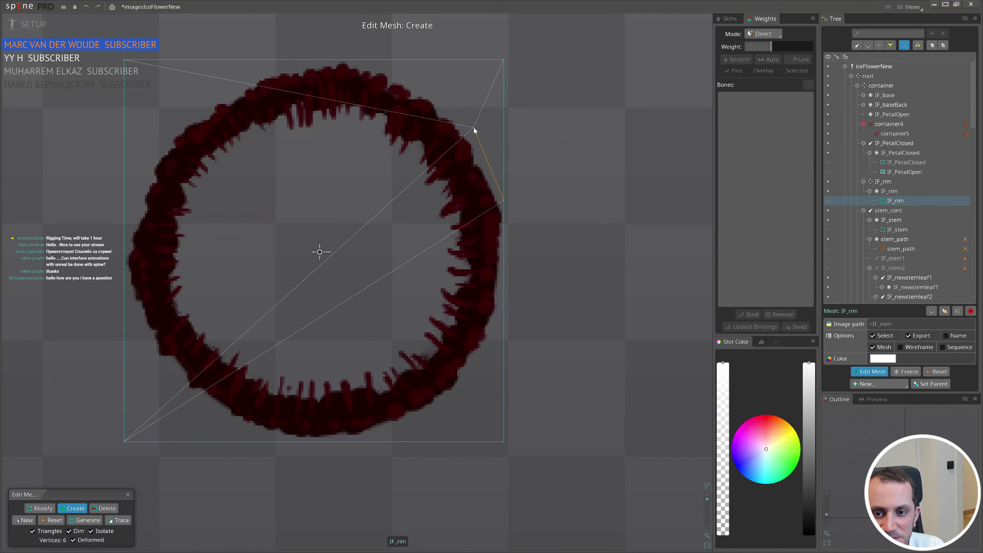
click(413, 81)
click(356, 60)
drag(356, 59, 346, 60)
click(302, 60)
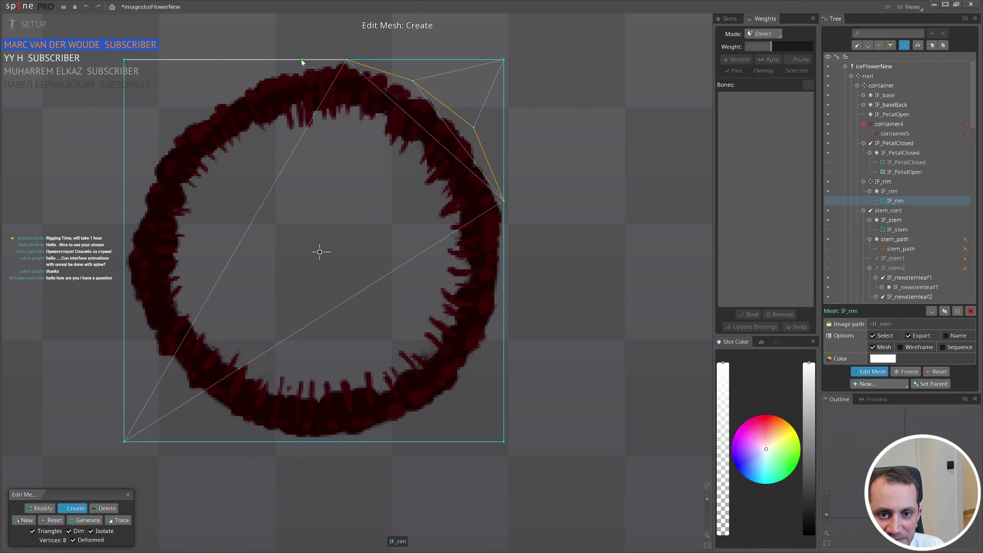
click(239, 79)
click(170, 127)
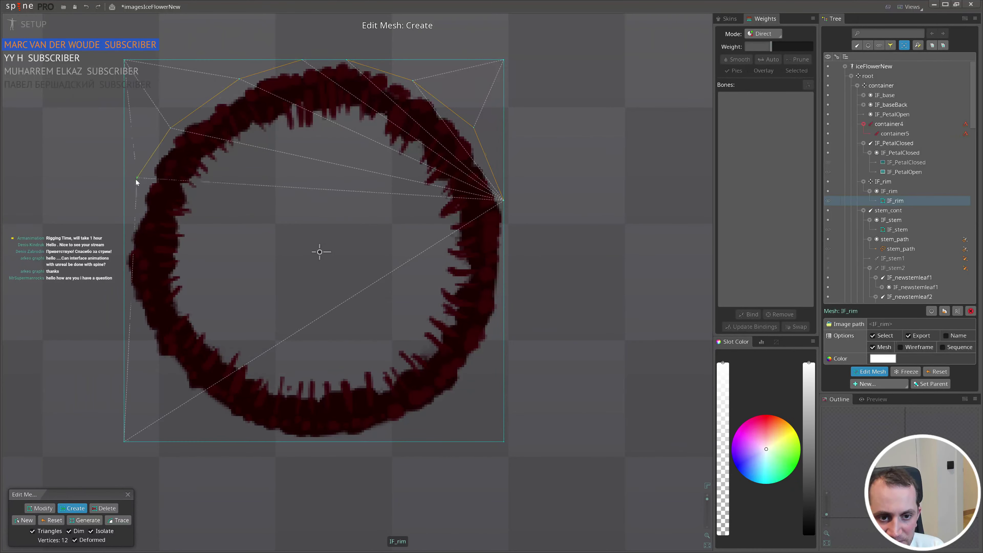
click(137, 190)
click(124, 233)
drag(124, 234, 124, 252)
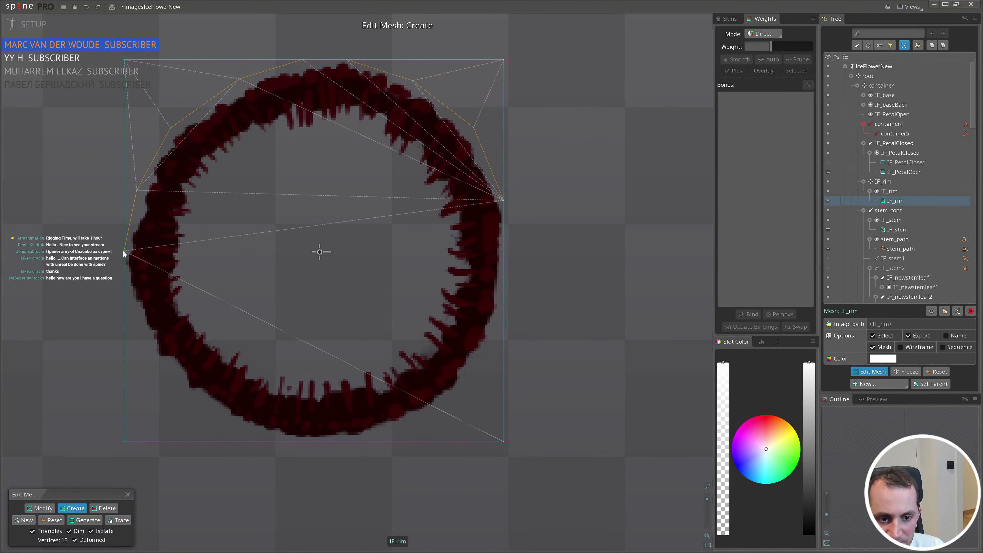
click(133, 320)
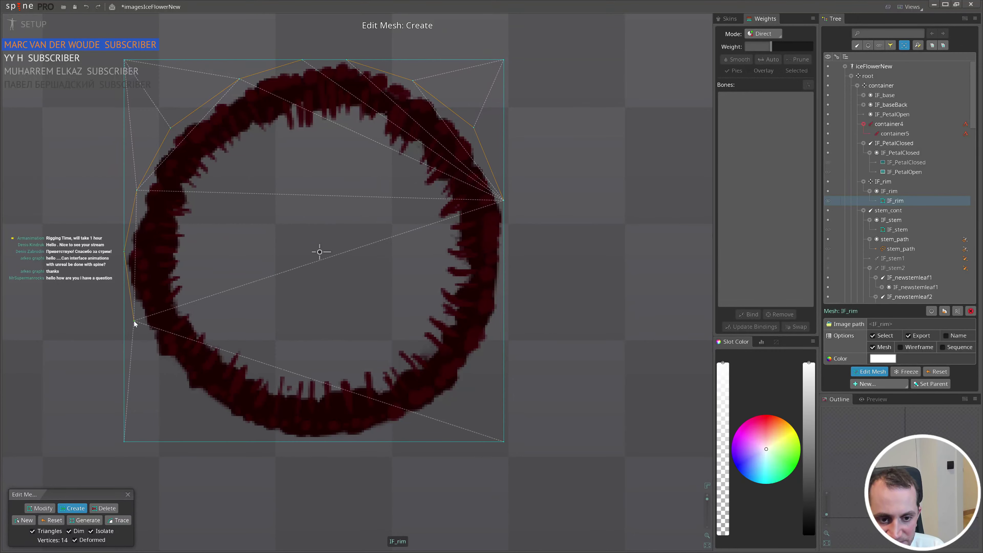
click(169, 375)
click(215, 416)
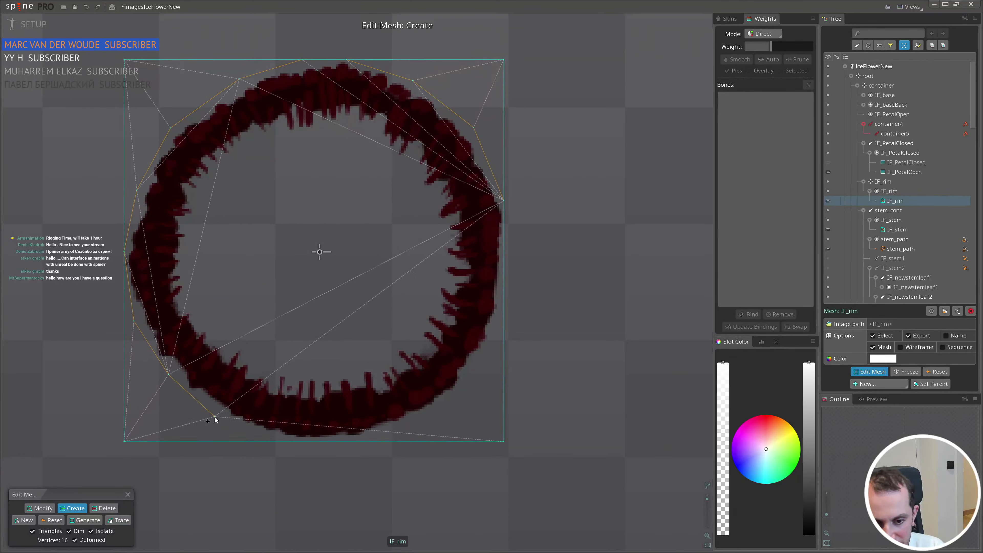
click(281, 441)
click(354, 441)
click(421, 420)
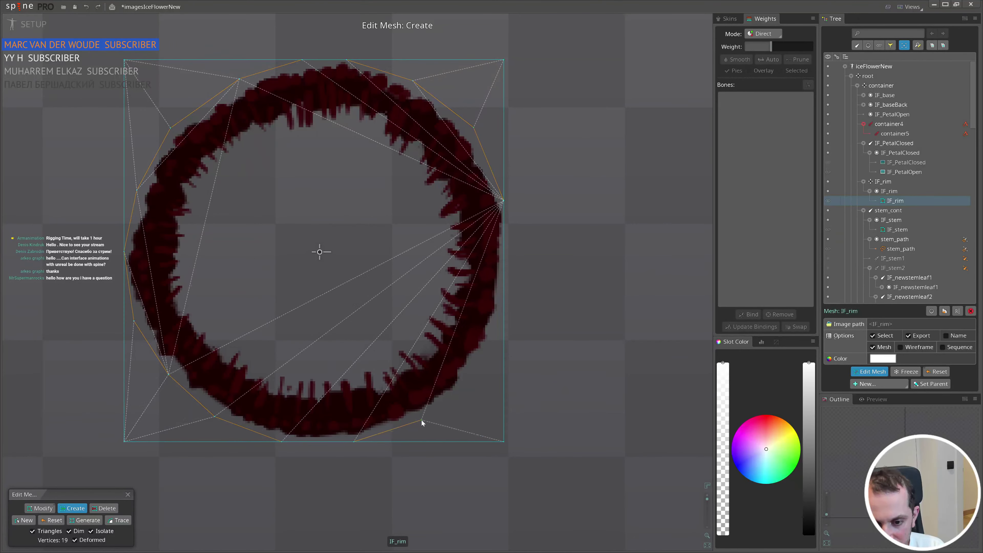
click(480, 365)
click(504, 297)
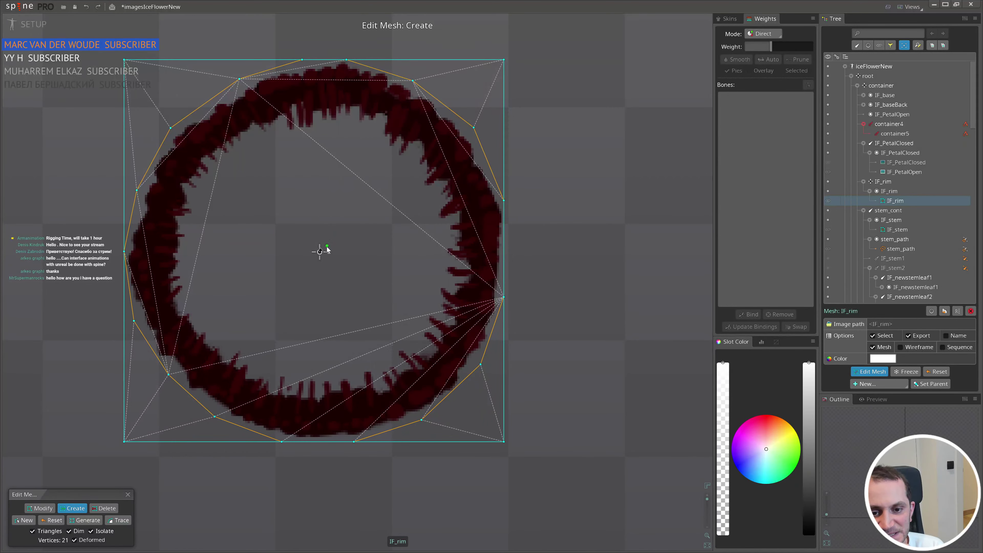
- Create a second closed loop of 15 connected vertices along the middle of the ring's band, and nudge its leftmost vertex slightly inward
scroll(167, 227, up, 2)
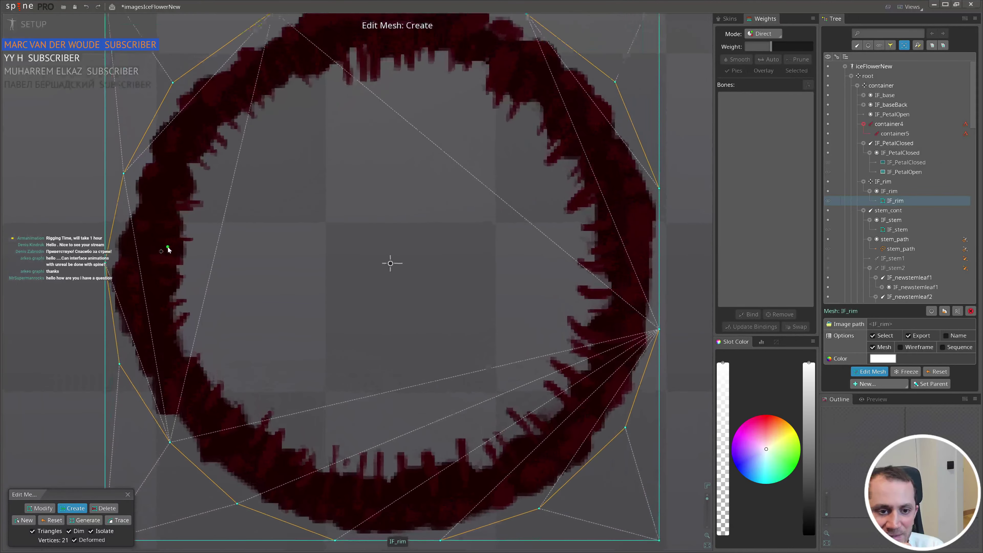
drag(361, 81, 362, 160)
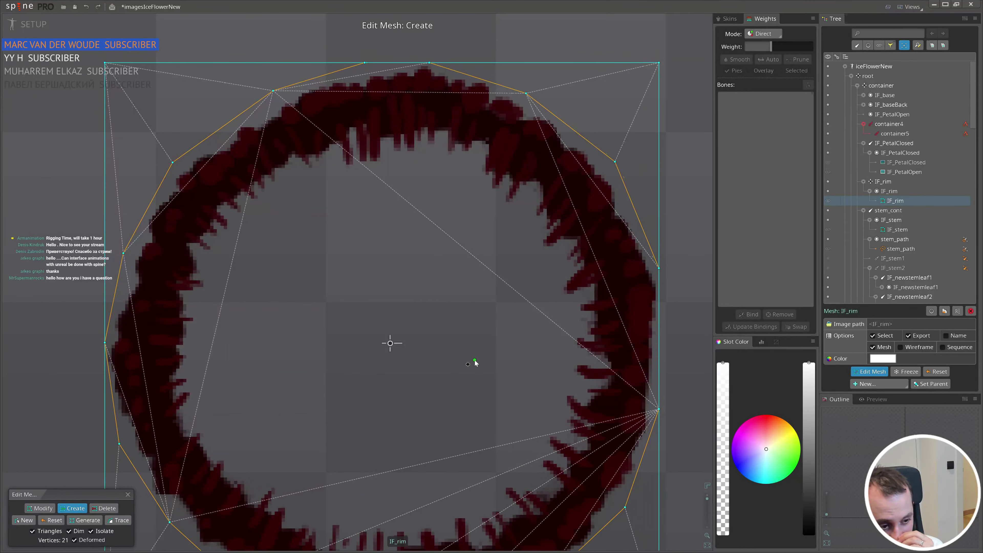
scroll(477, 340, down, 2)
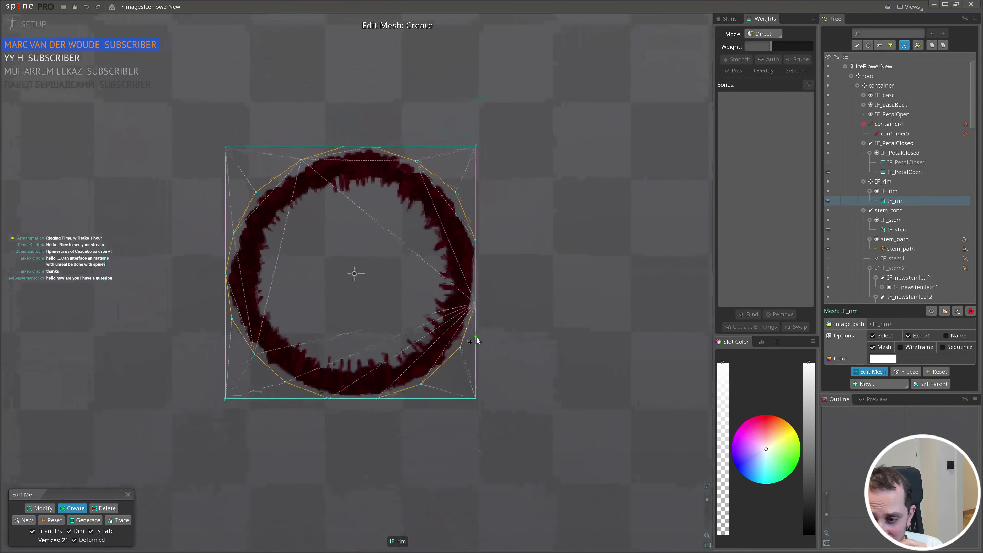
scroll(364, 270, up, 3)
scroll(333, 272, down, 2)
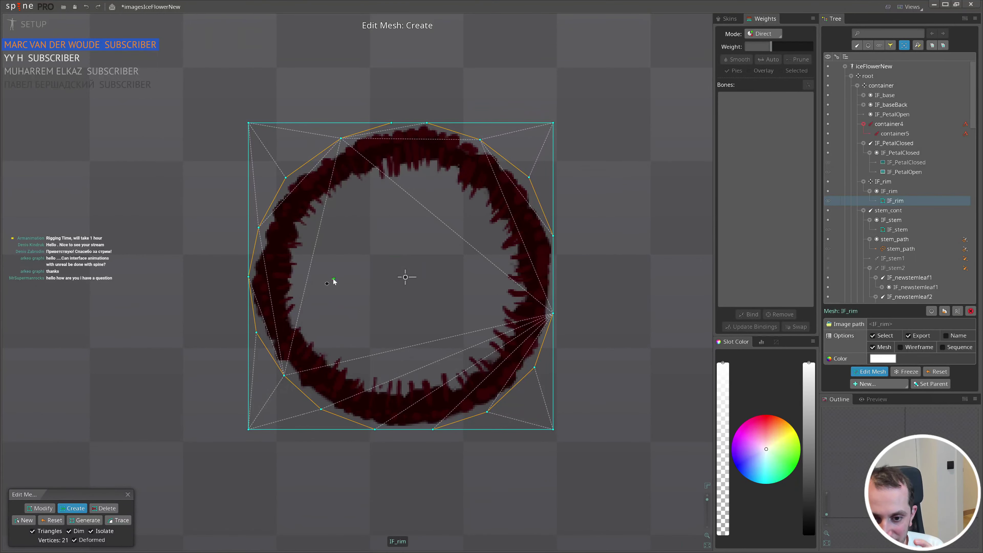
scroll(317, 268, up, 2)
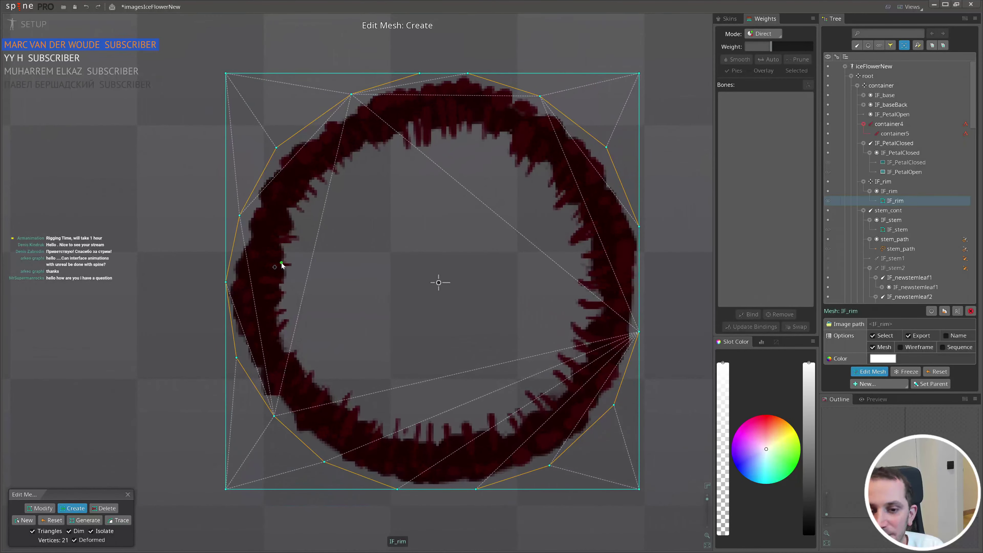
click(260, 280)
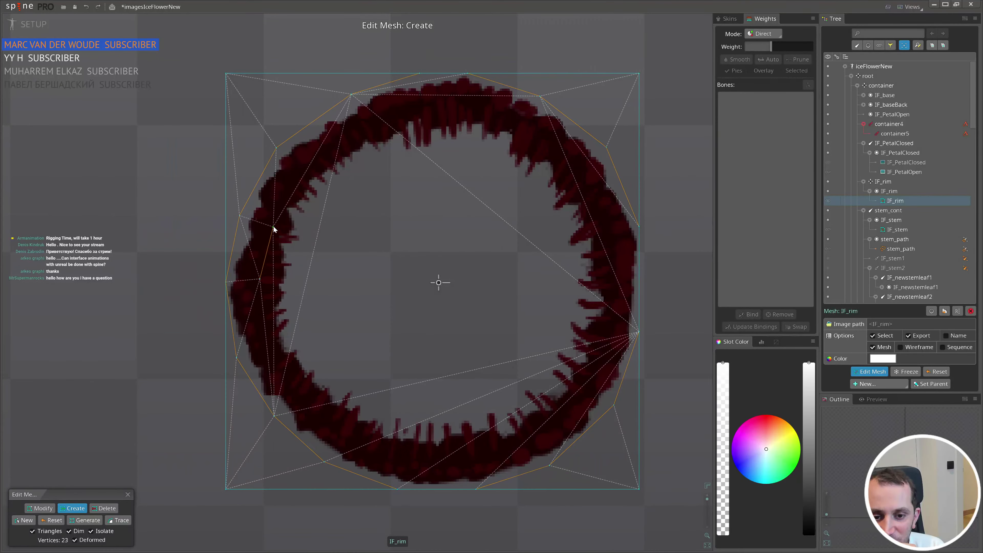
click(277, 216)
click(310, 169)
click(365, 132)
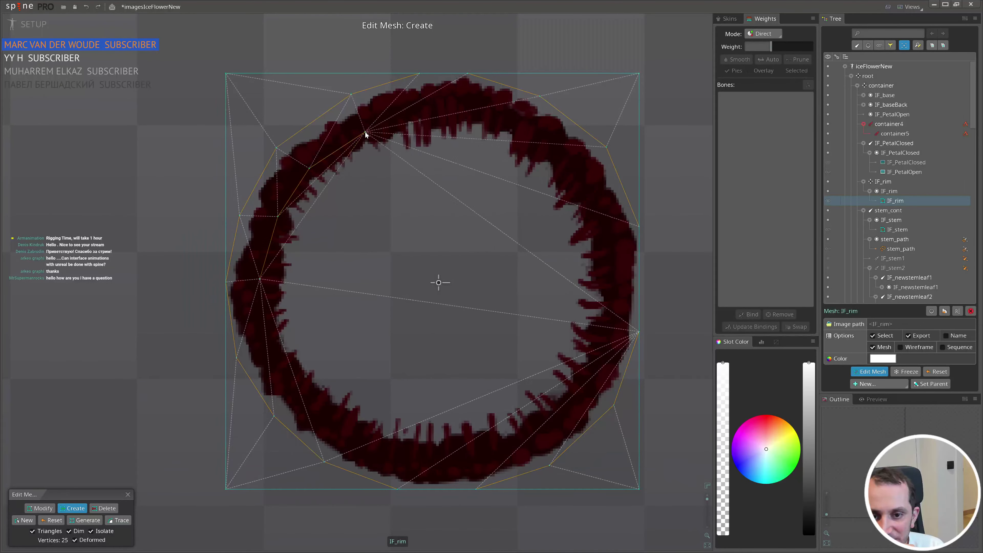
click(433, 110)
click(497, 111)
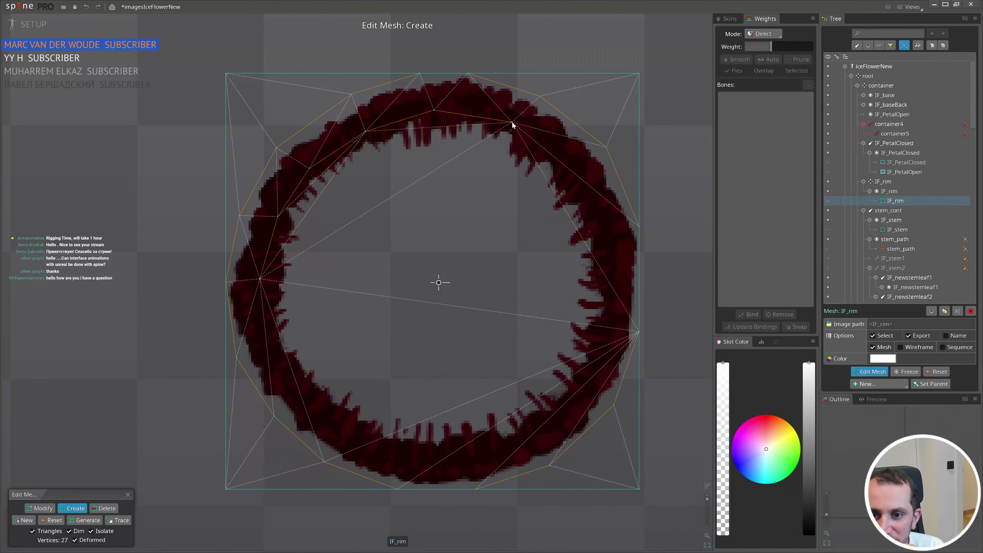
click(525, 127)
click(575, 175)
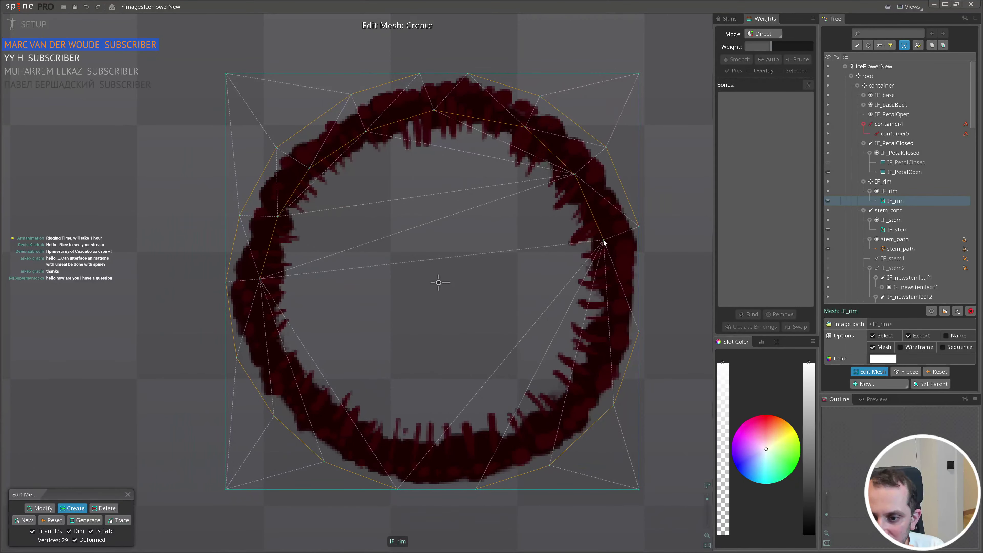
click(604, 239)
click(603, 316)
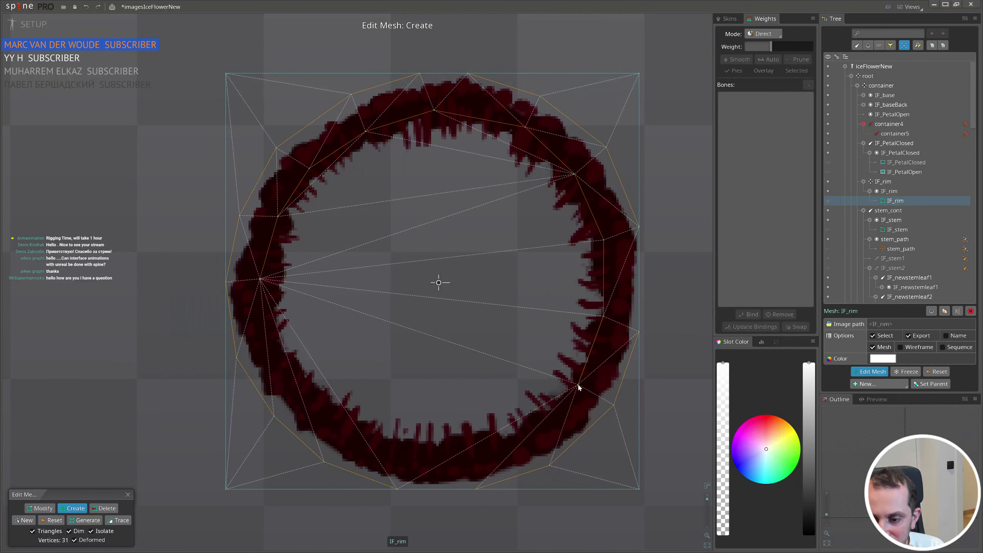
click(579, 380)
click(519, 435)
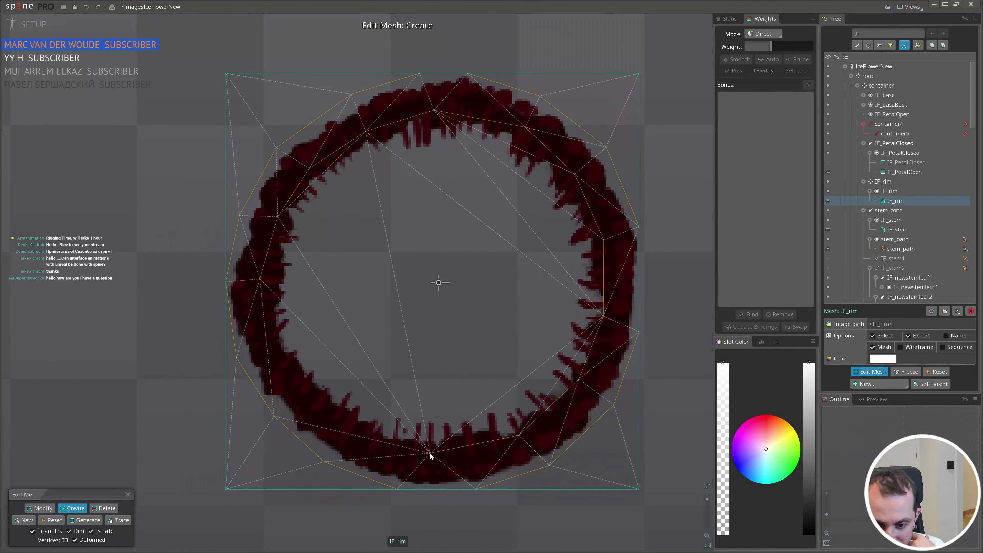
click(430, 452)
click(356, 428)
click(302, 384)
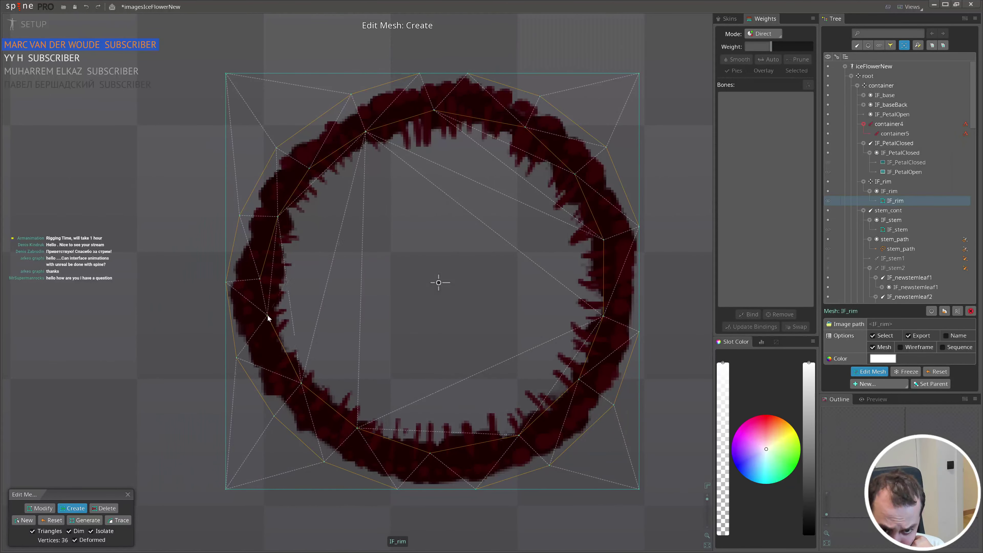
click(274, 333)
key(Escape)
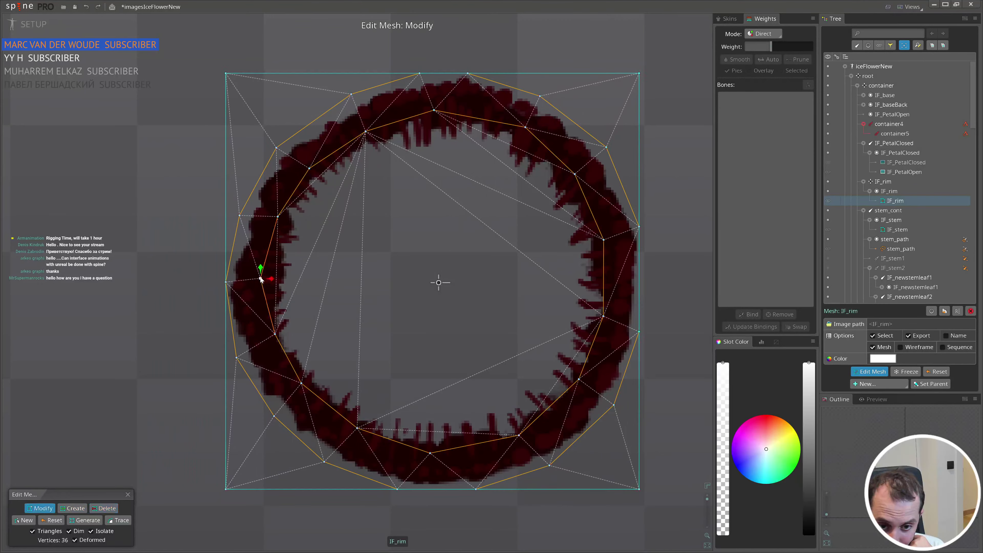
drag(259, 279, 265, 279)
- Create a third closed loop of 10 connected vertices in the empty area just inside the ring's spikes
key(c)
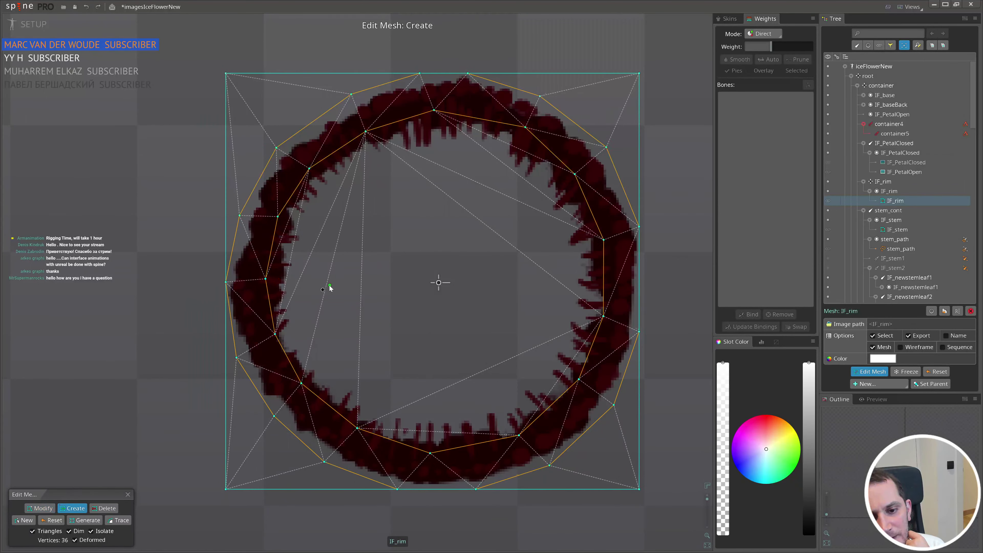
click(303, 280)
click(324, 210)
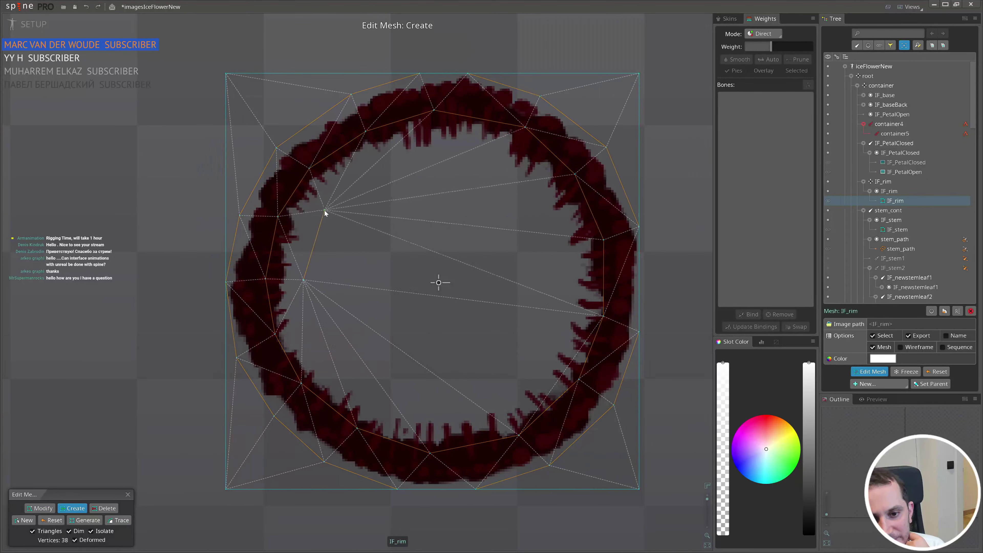
click(384, 167)
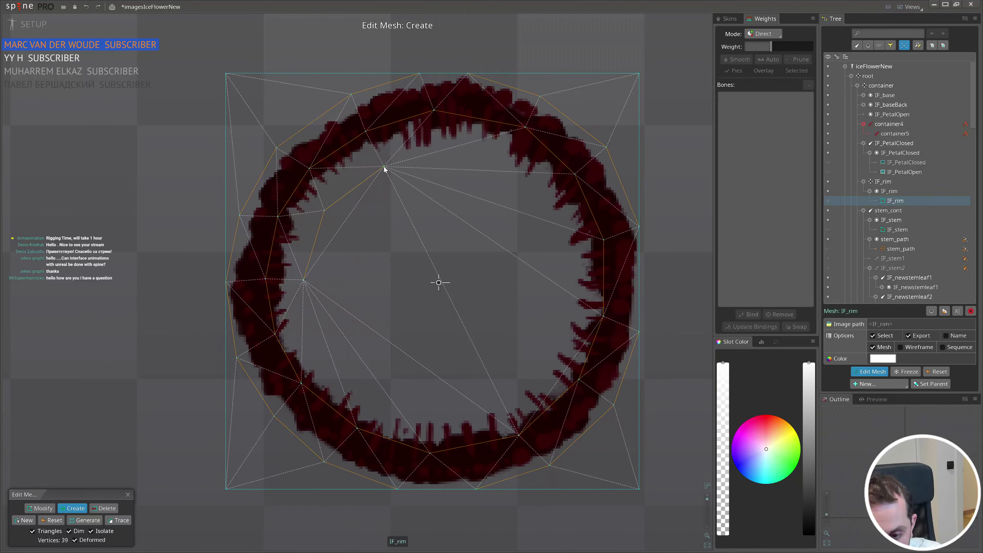
click(466, 165)
drag(466, 165, 472, 158)
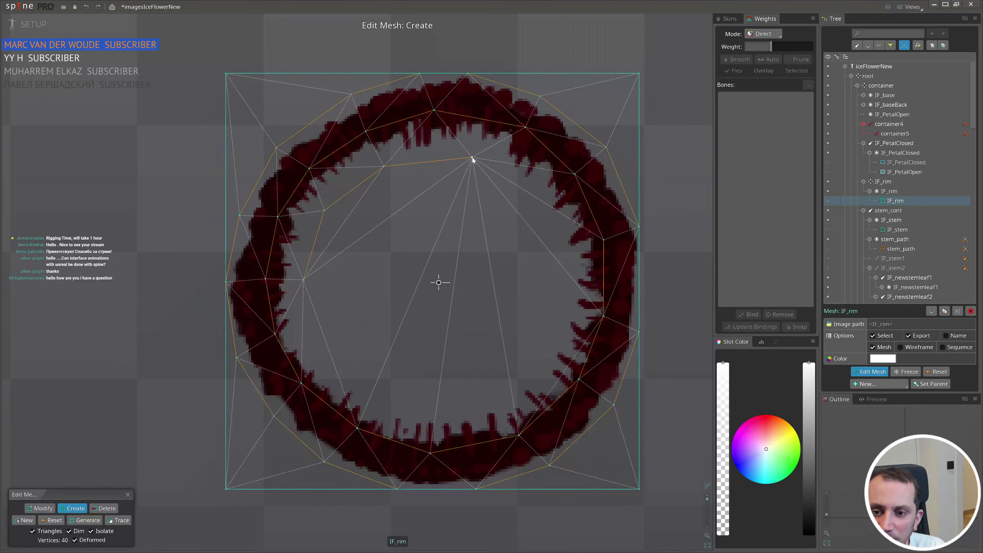
click(539, 209)
click(561, 289)
click(533, 361)
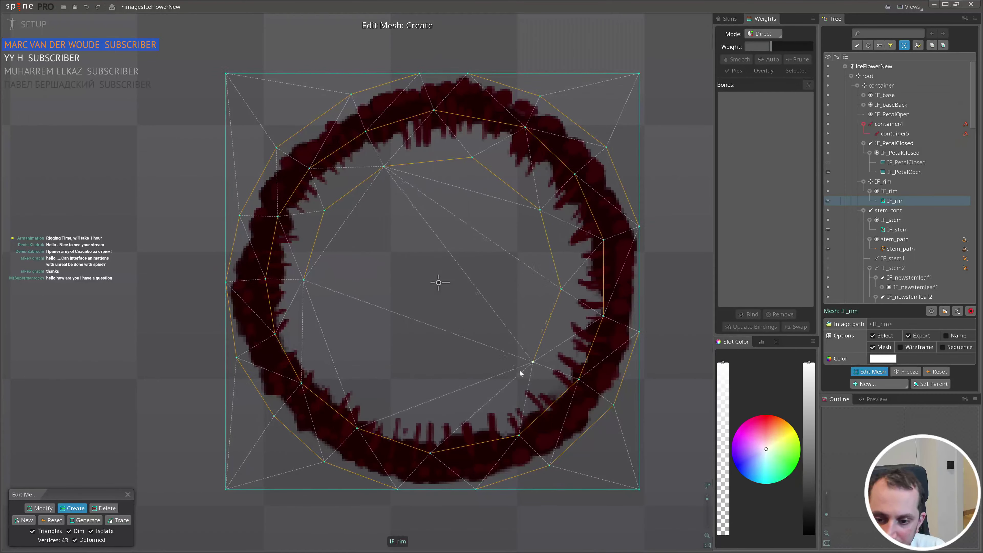
click(465, 402)
click(377, 386)
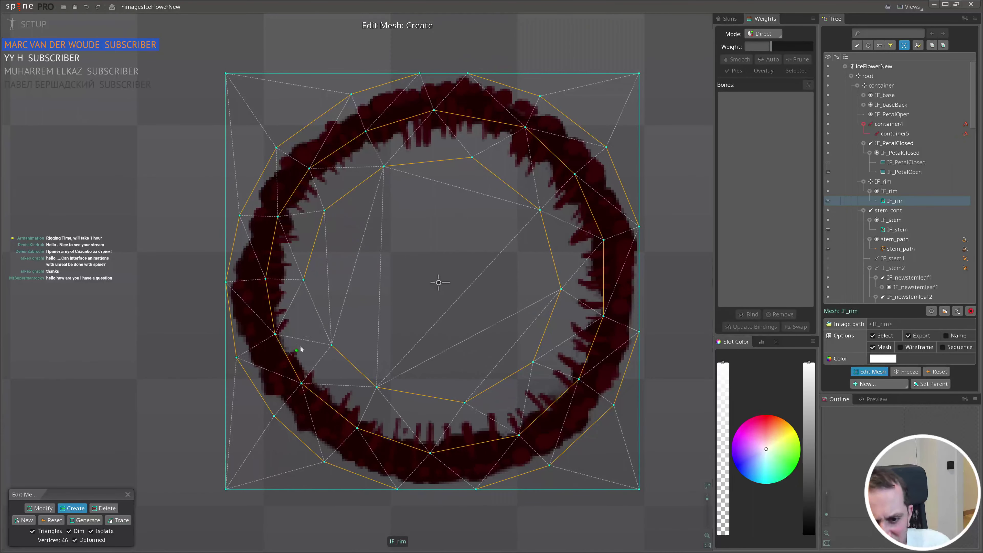
click(331, 343)
click(303, 281)
- Delete the four square corner vertices of the IF_rim mesh so its hull follows the outer loop, and finish mesh editing
scroll(412, 209, down, 5)
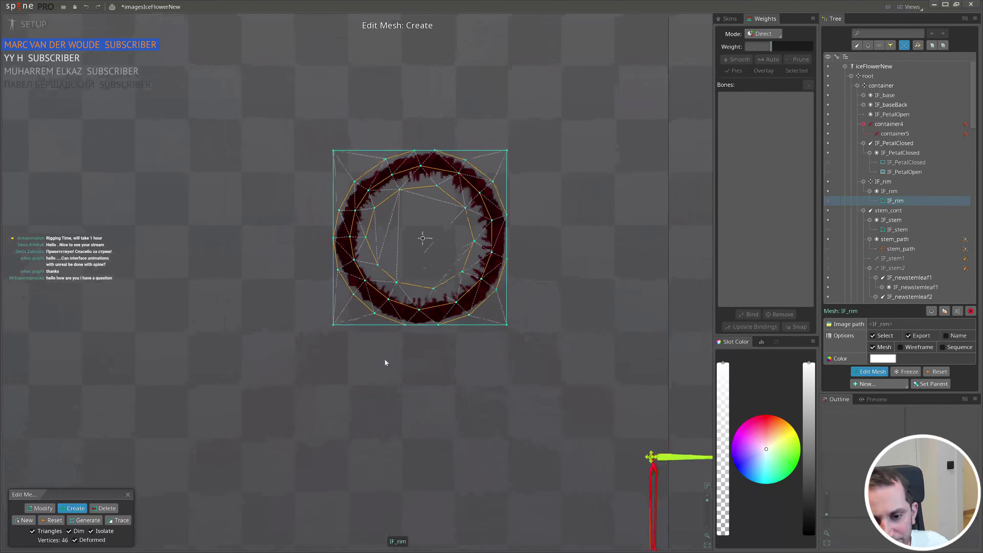
key(ctrl)
click(336, 321)
click(504, 320)
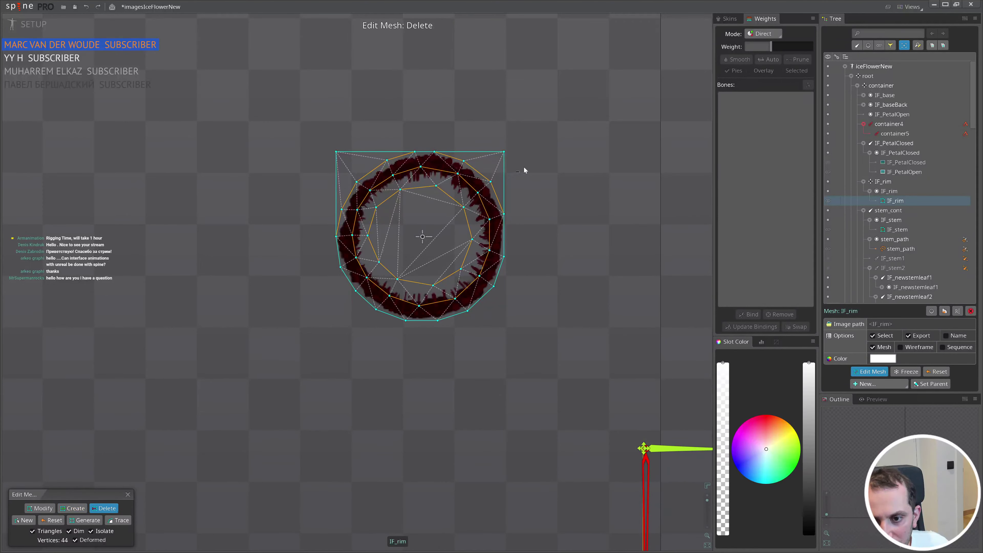
click(503, 153)
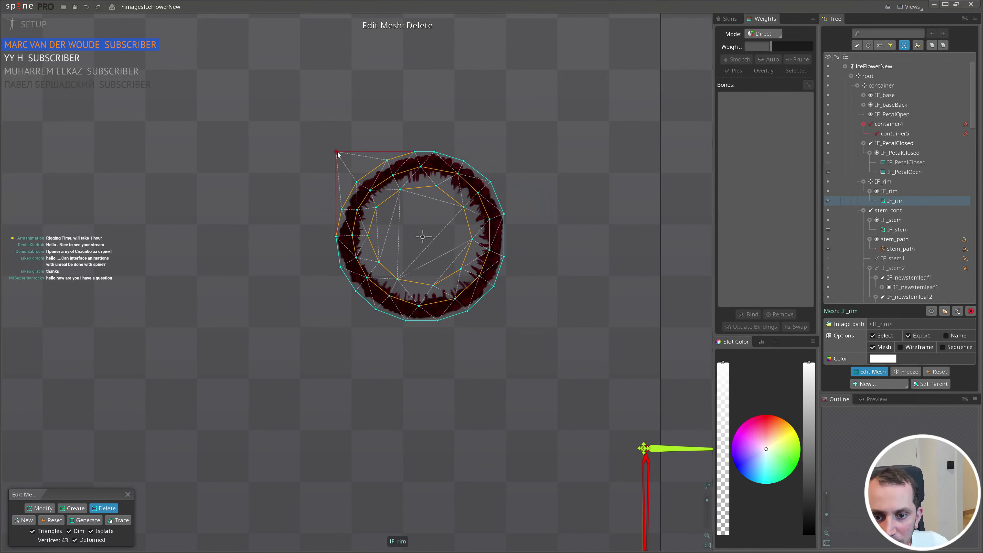
click(336, 152)
key(Escape)
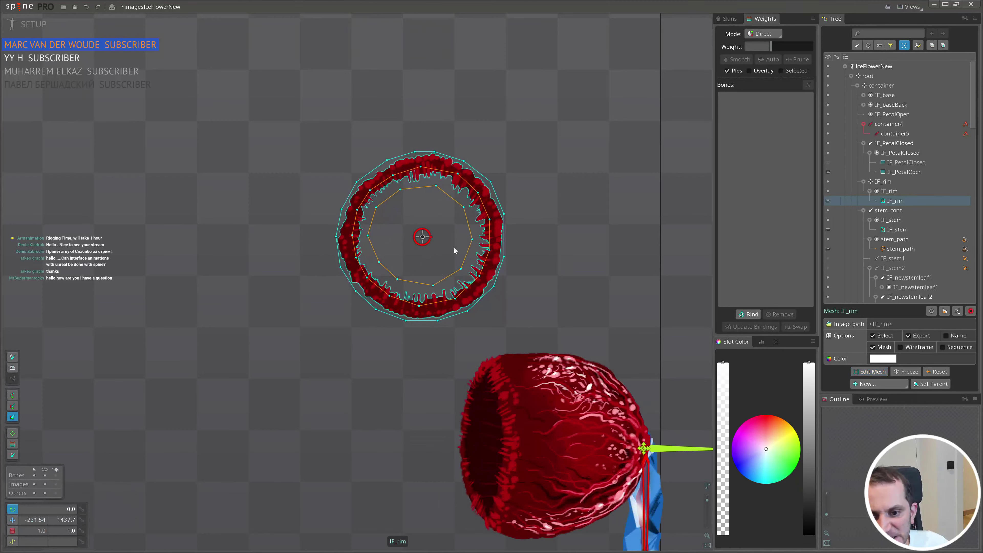
- Scale the innermost vertex loop of the IF_rim mesh down to the ring's centre and rotate it to twist the spikes
key(b)
drag(588, 221, 516, 283)
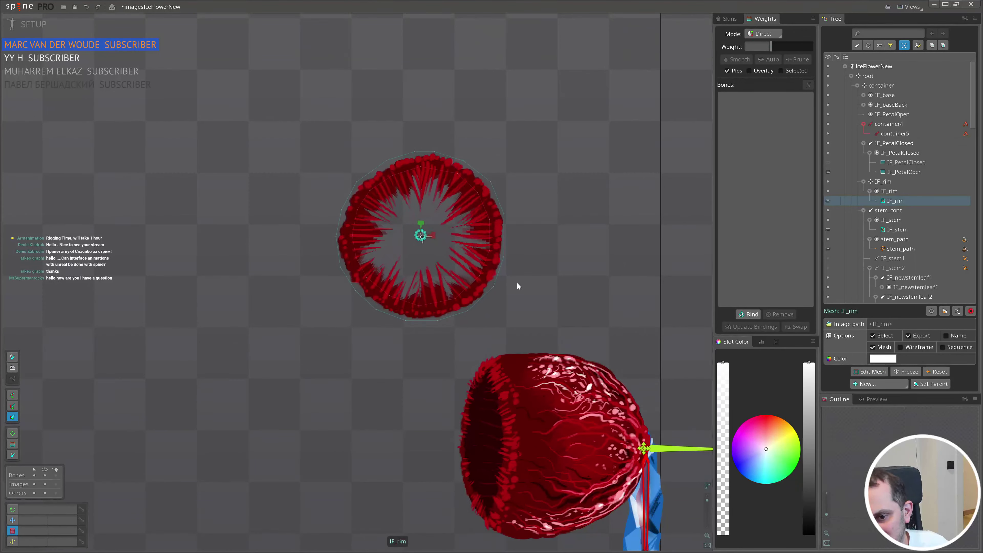
scroll(494, 229, up, 3)
key(c)
drag(574, 196, 430, 270)
scroll(846, 447, up, 4)
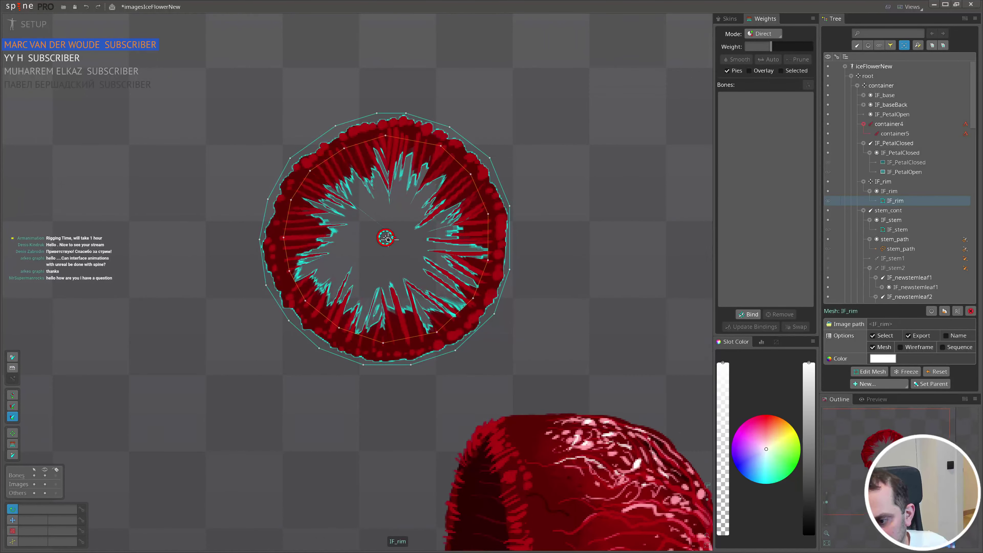
- Try scaling the middle vertex loop of the IF_rim mesh inward to open the ring like petals, undoing each attempt
drag(579, 325, 623, 198)
key(x)
drag(613, 275, 540, 245)
scroll(540, 245, down, 4)
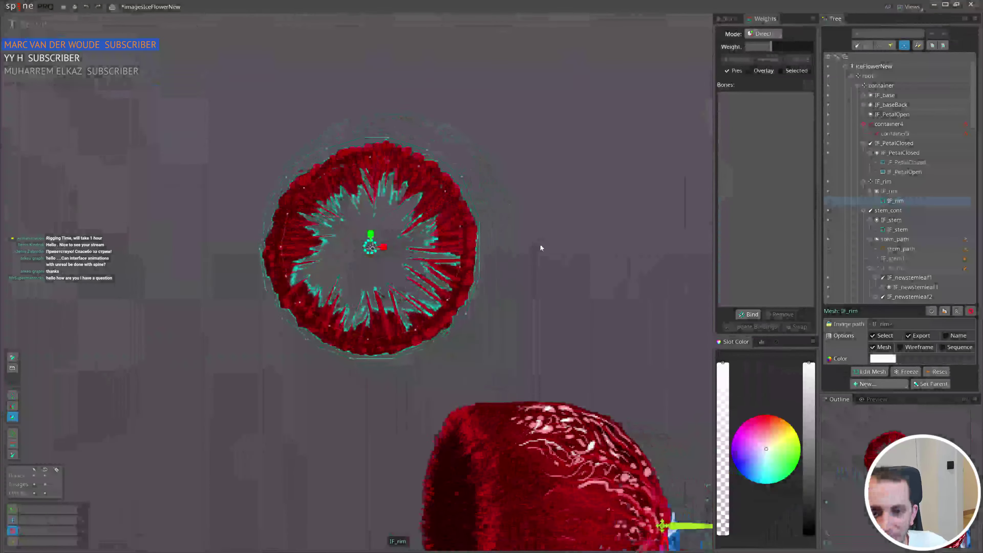
scroll(313, 225, up, 2)
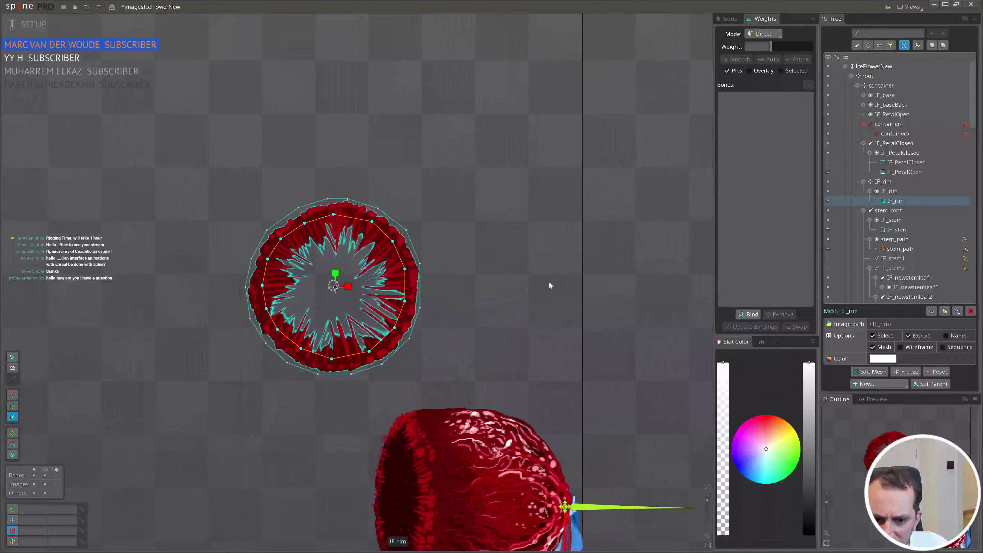
drag(546, 282, 511, 312)
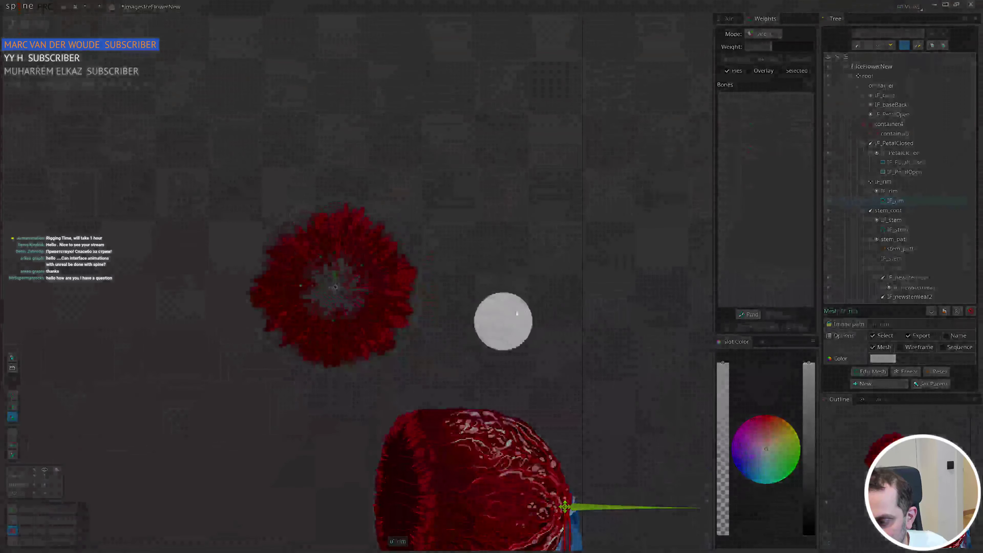
drag(503, 321, 478, 337)
key(ctrl+z)
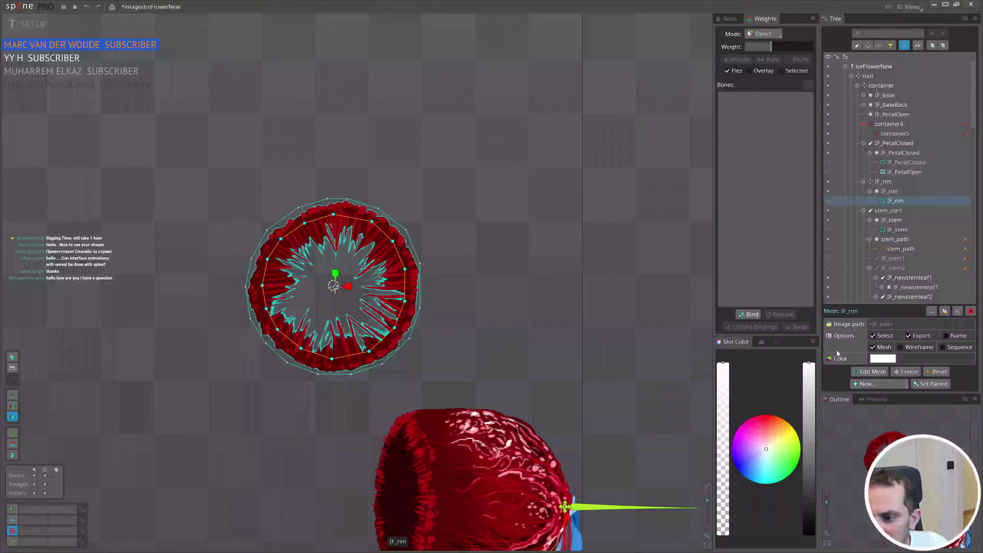
drag(557, 225, 517, 274)
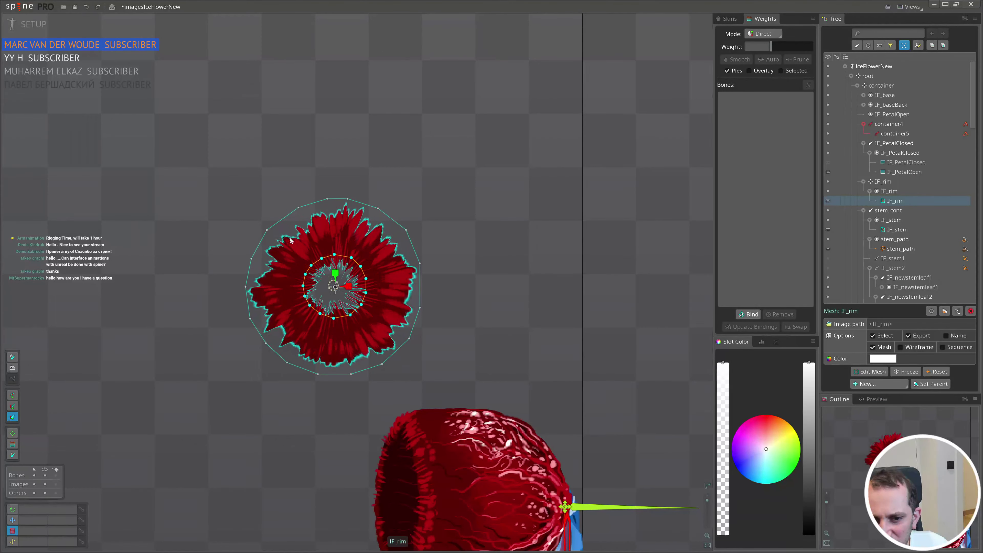
key(ctrl+z)
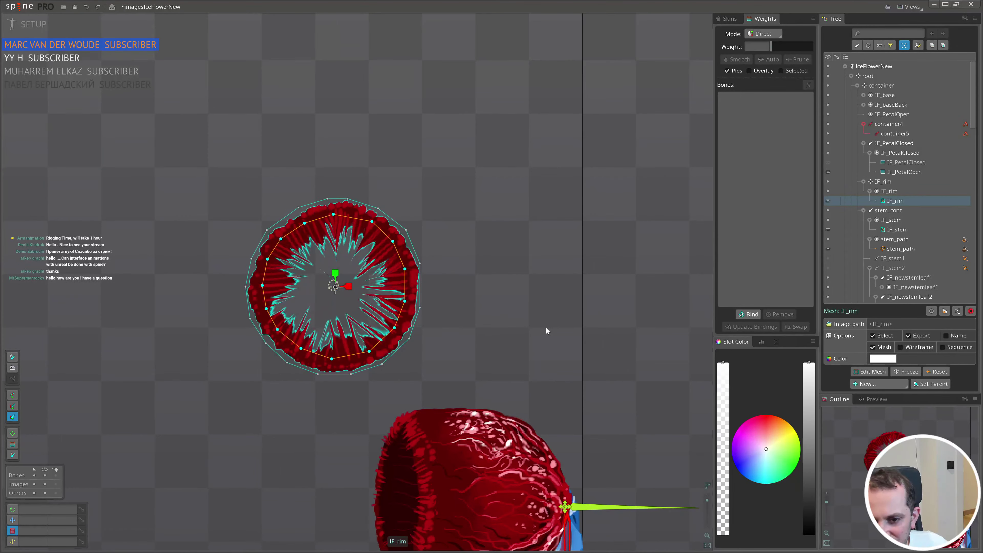
drag(549, 318, 531, 285)
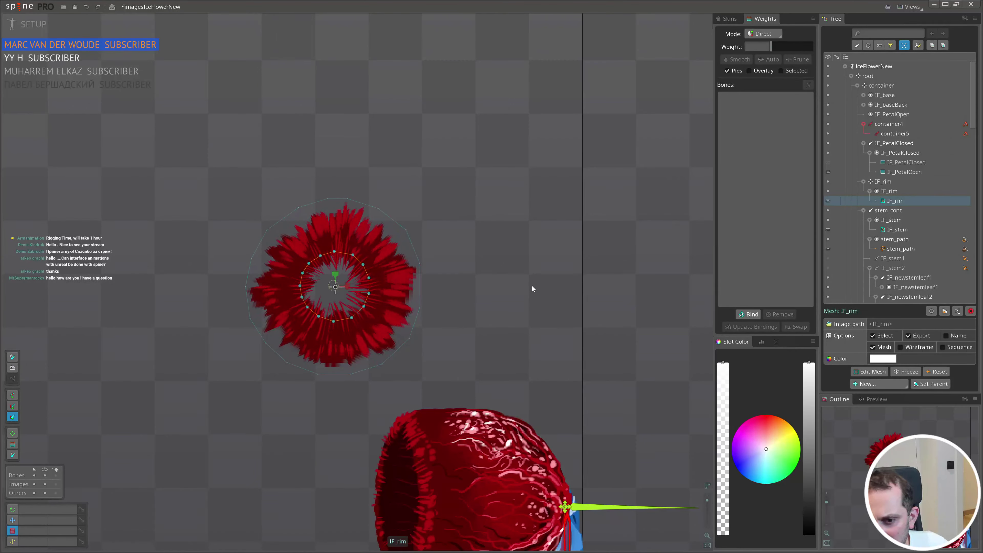
key(ctrl+z)
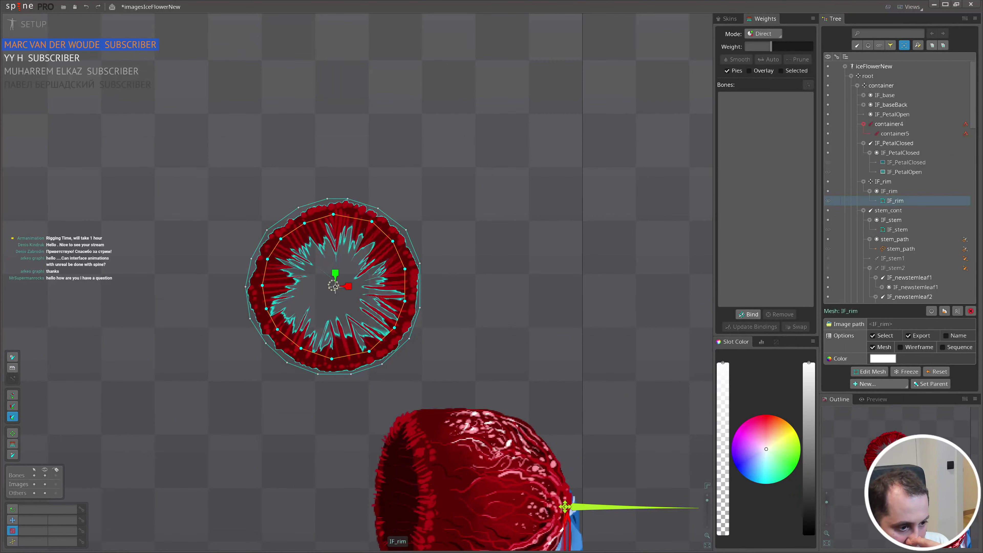
- Select the IF_rim bone at the ring's centre and save the project
scroll(418, 313, down, 3)
scroll(407, 268, up, 3)
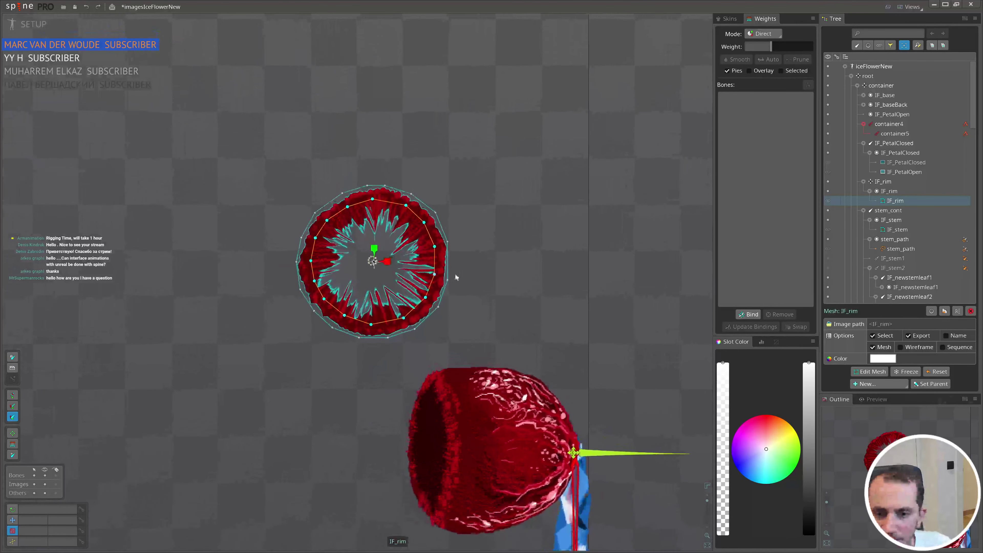
scroll(406, 267, up, 1)
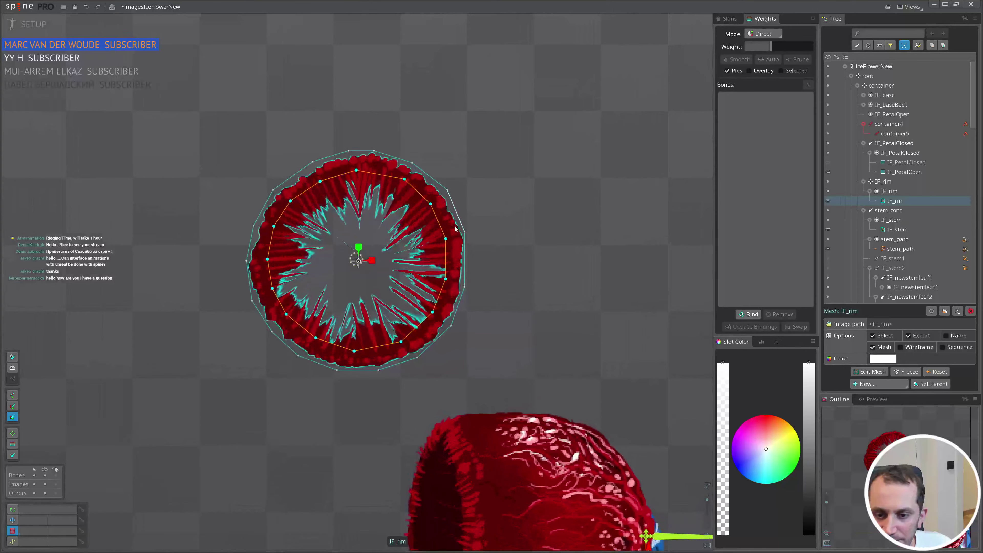
scroll(459, 244, down, 4)
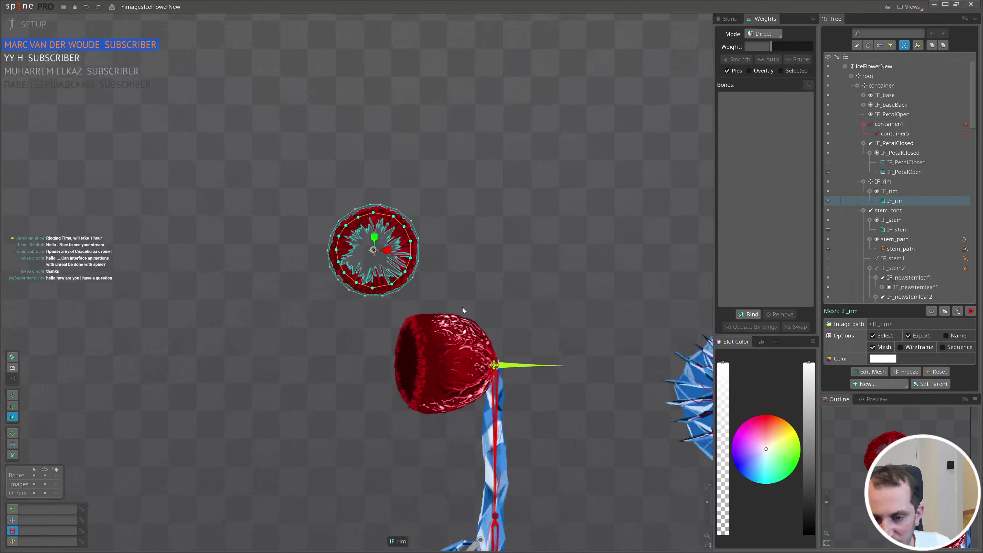
drag(462, 310, 455, 204)
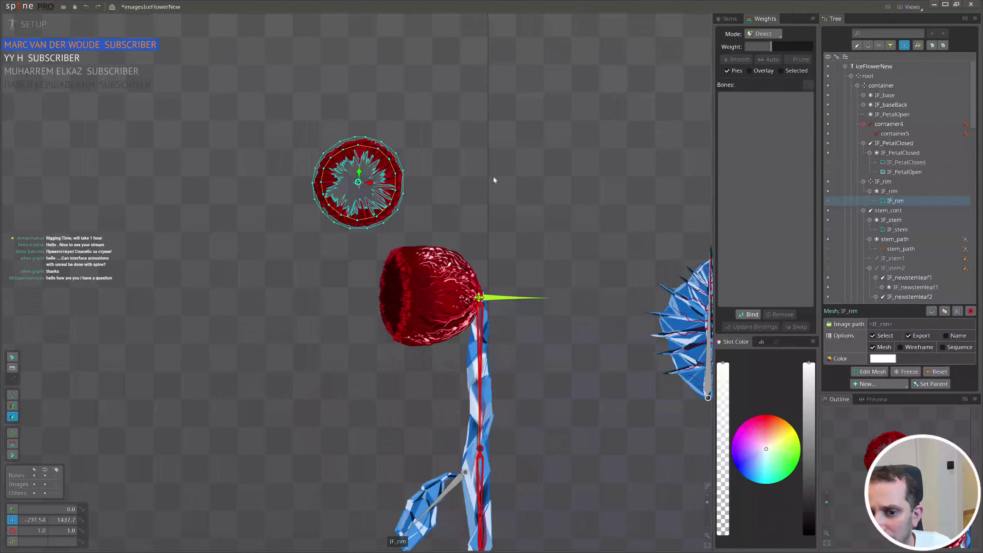
click(353, 182)
scroll(352, 182, up, 2)
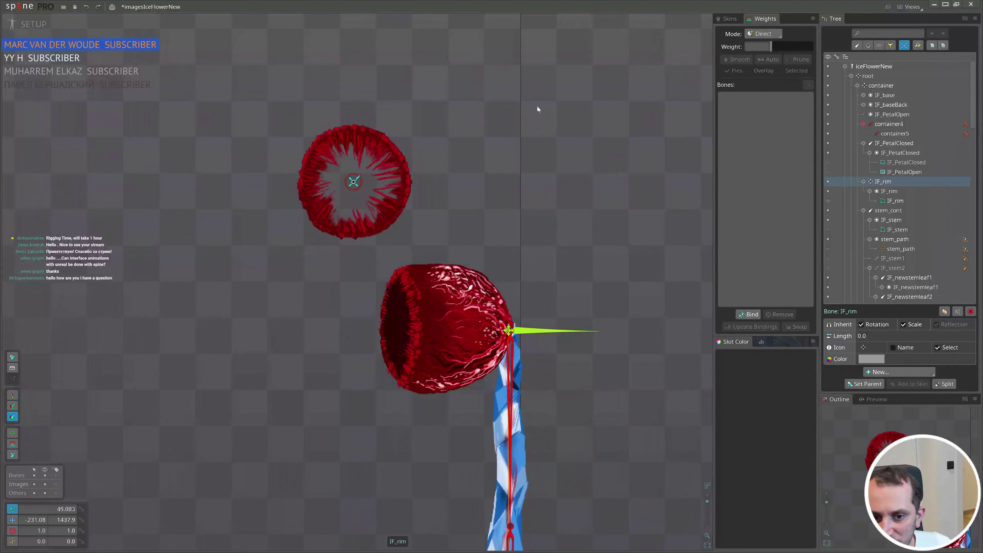
key(ctrl+s)
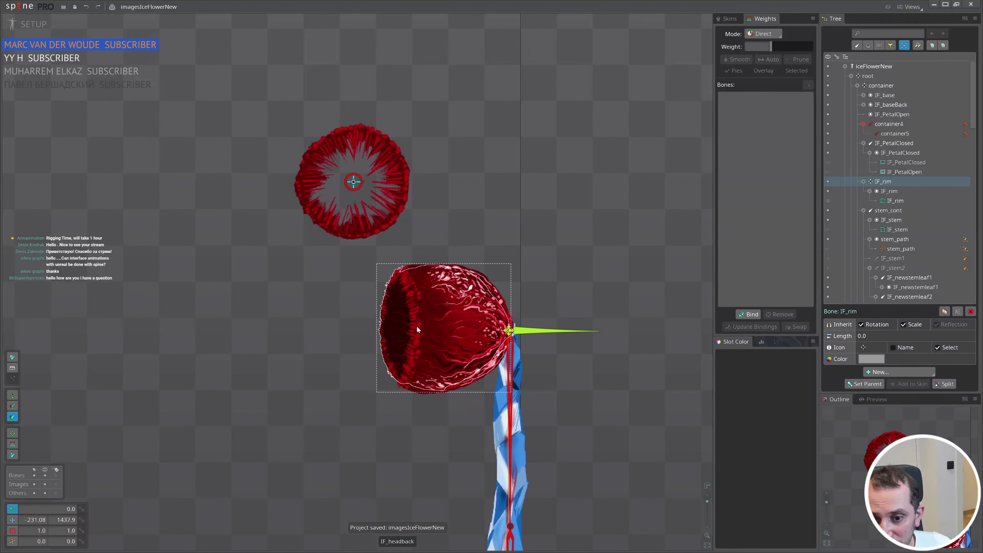
scroll(402, 305, up, 1)
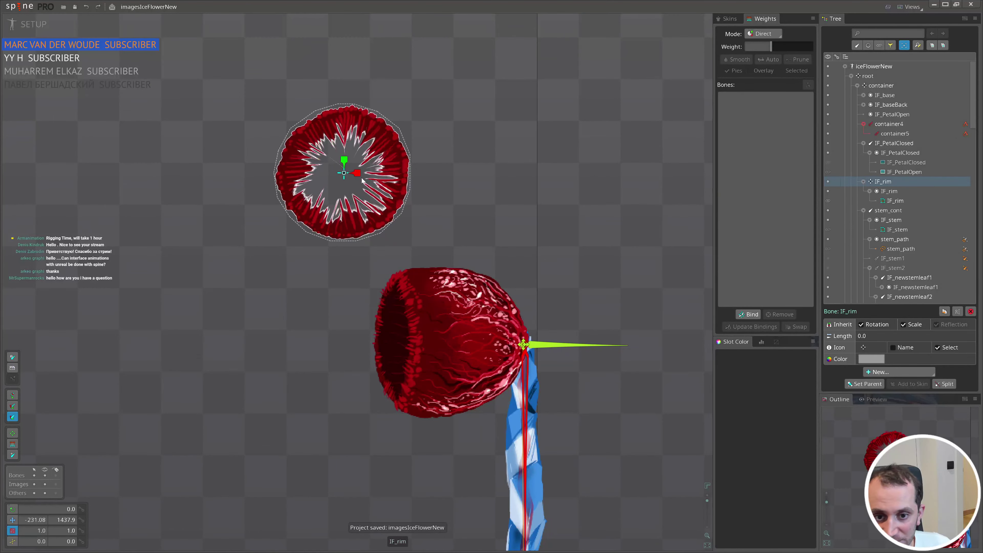
- Try squashing the IF_rim bone to an X scale of 0.4975 and moving it onto the flower head's opening, and undo both changes
drag(362, 180, 316, 176)
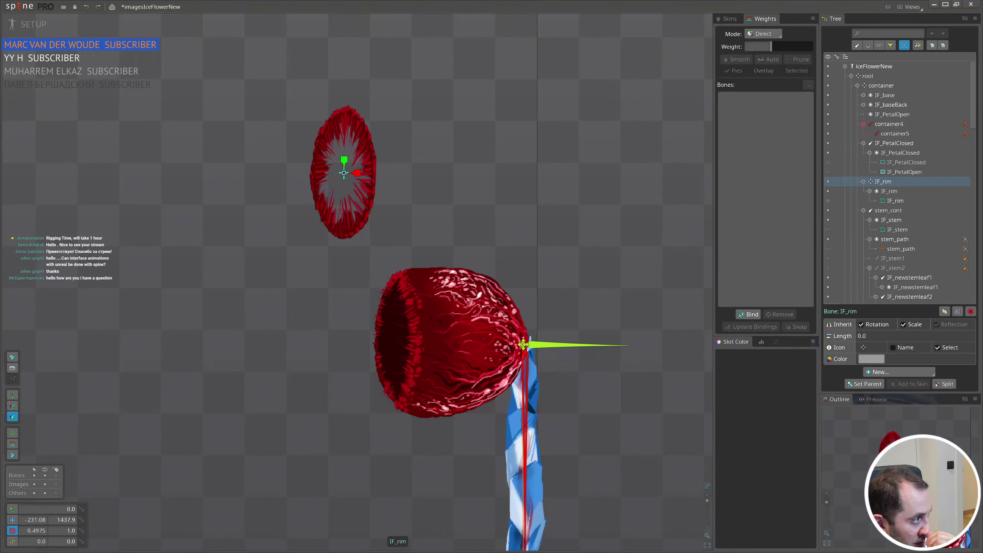
drag(475, 262, 482, 224)
scroll(415, 173, up, 3)
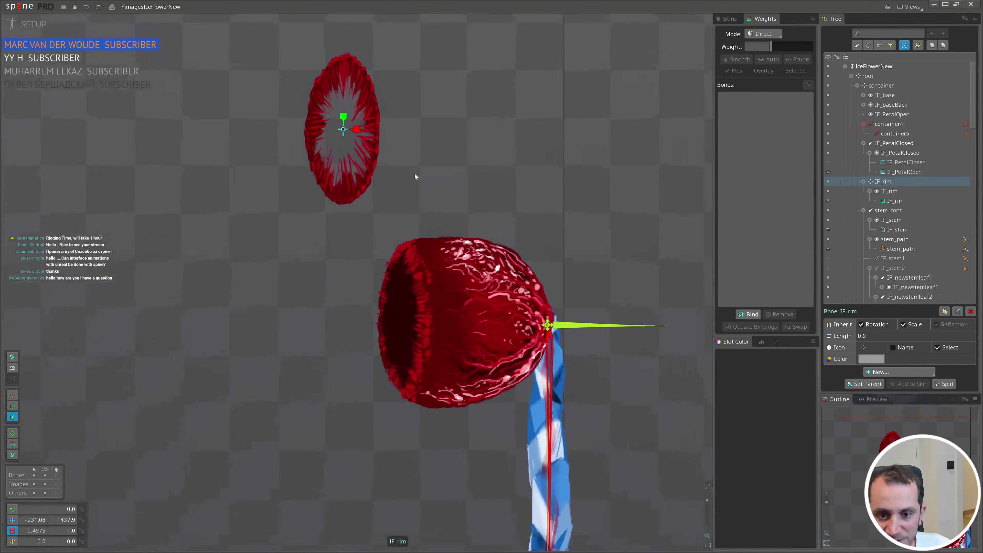
drag(362, 118, 381, 218)
scroll(400, 232, down, 1)
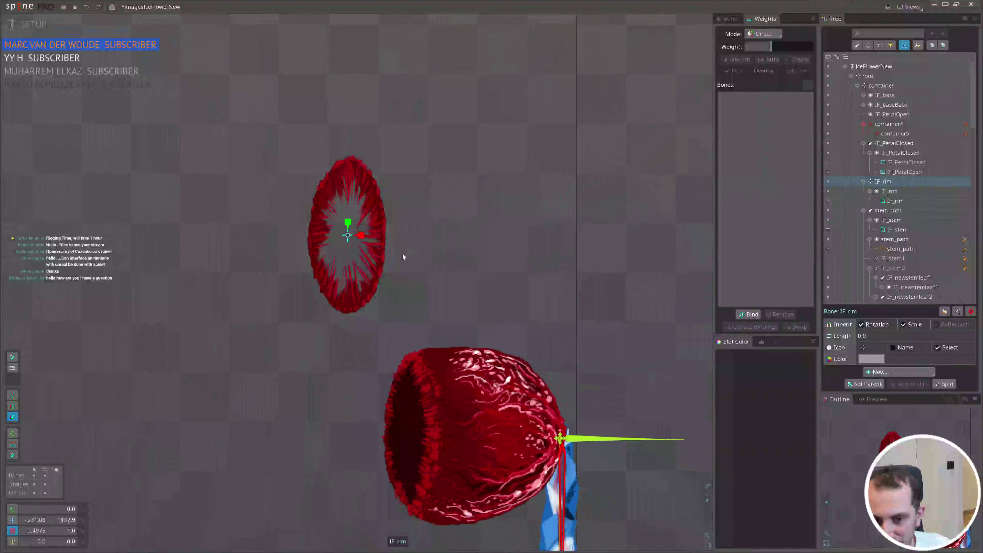
scroll(404, 248, up, 1)
scroll(395, 217, down, 4)
scroll(375, 222, up, 2)
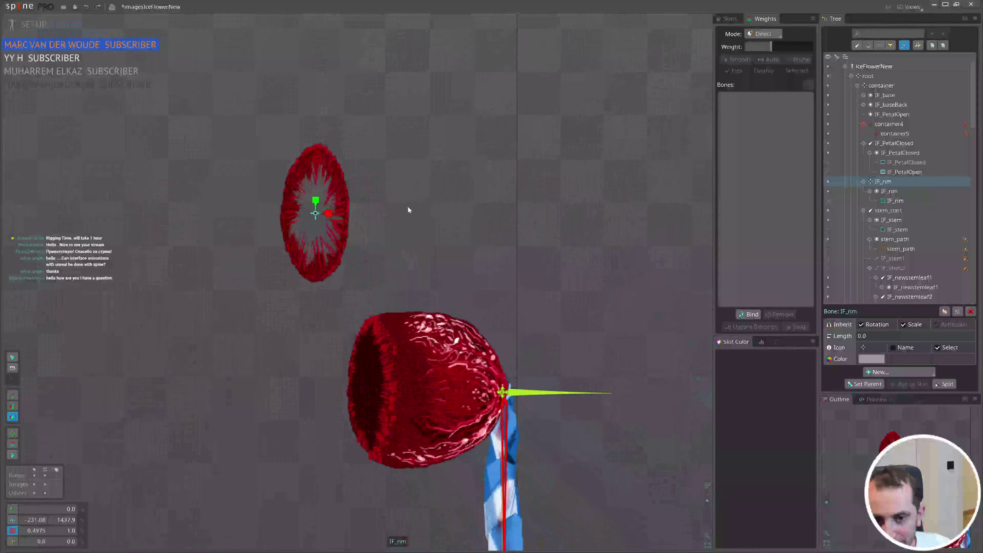
drag(407, 206, 466, 372)
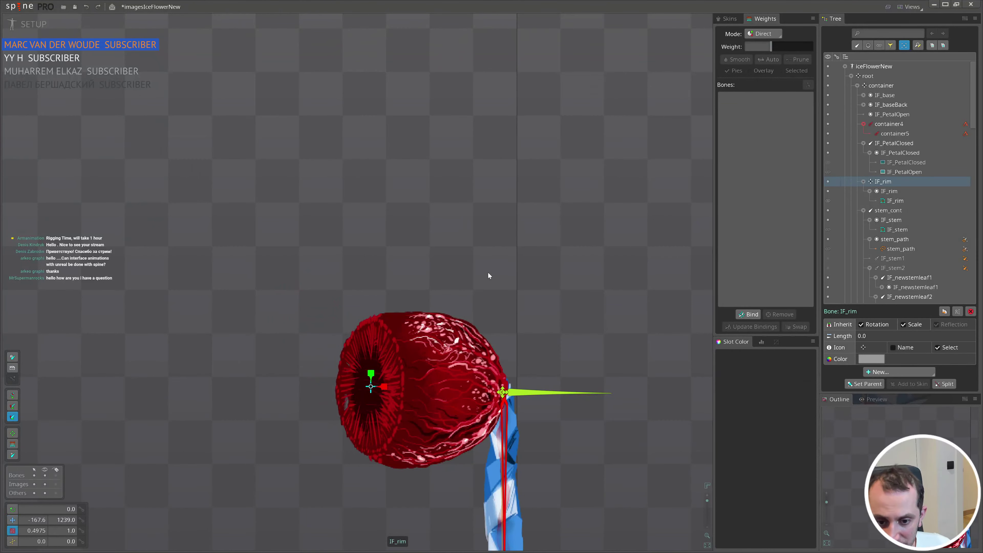
key(ctrl+z)
key(ctrl+z)
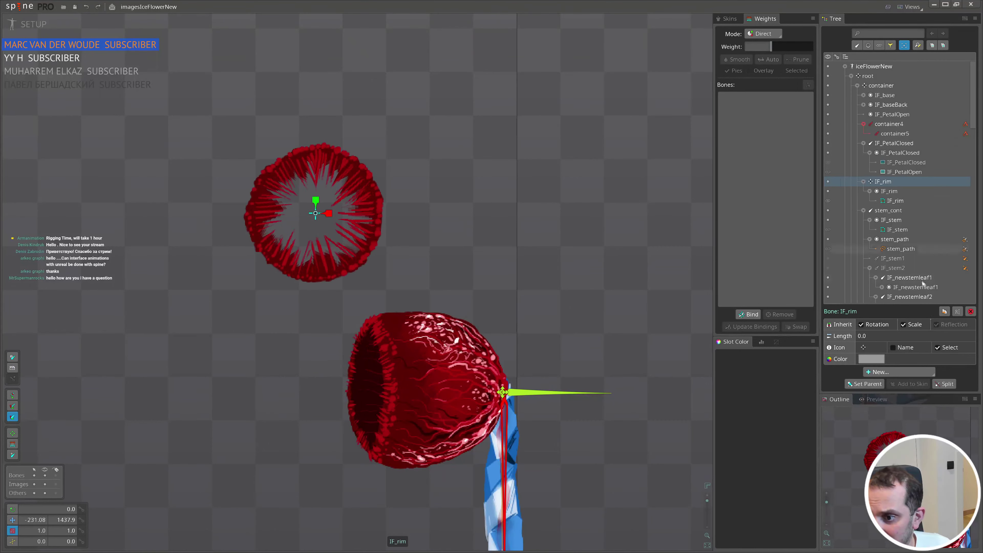
- Create a child bone under the IF_rim bone and move the IF_rim slot with its mesh into it
click(905, 371)
click(895, 382)
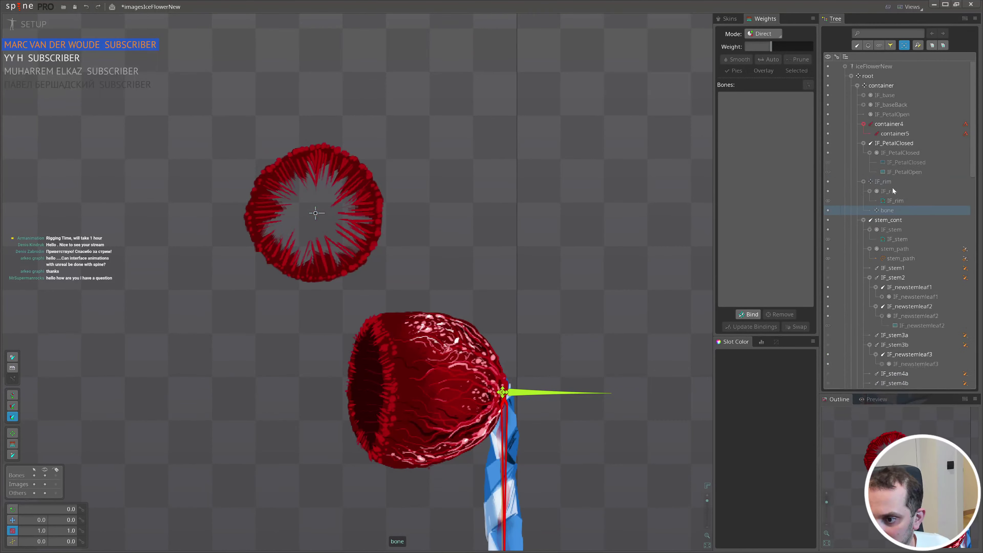
drag(892, 184, 891, 186)
drag(891, 190, 887, 210)
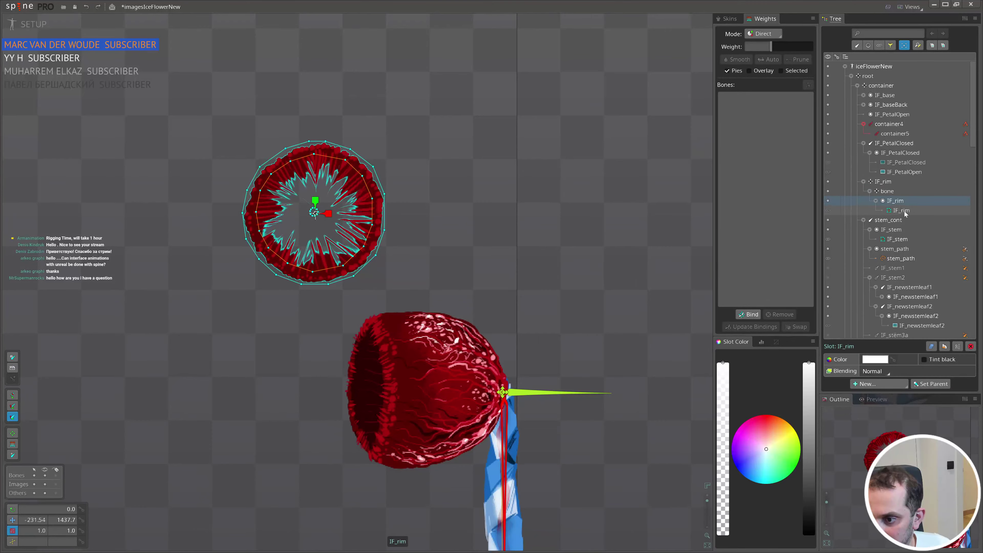
- Rename the new child bone under IF_rim as rotor
click(890, 192)
double_click(891, 191)
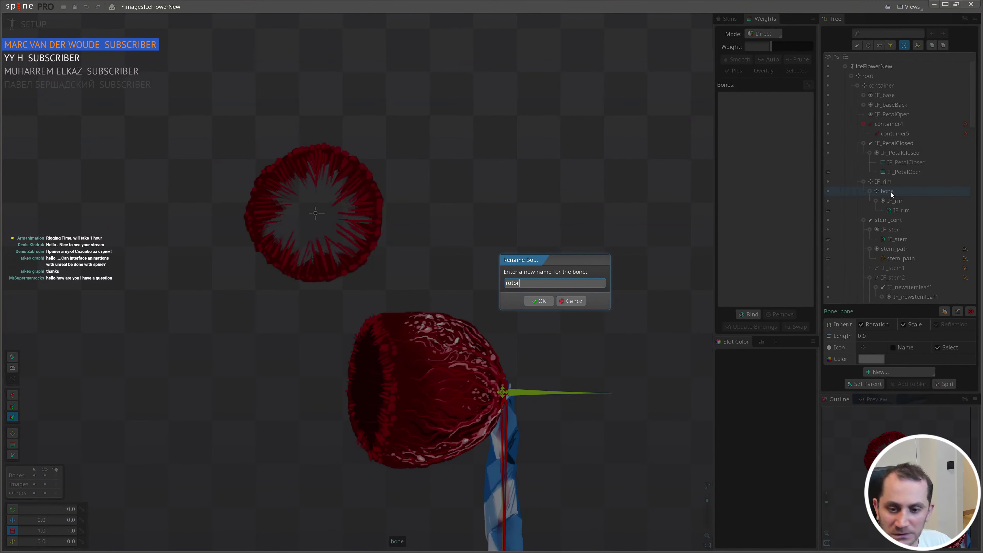
key(Return)
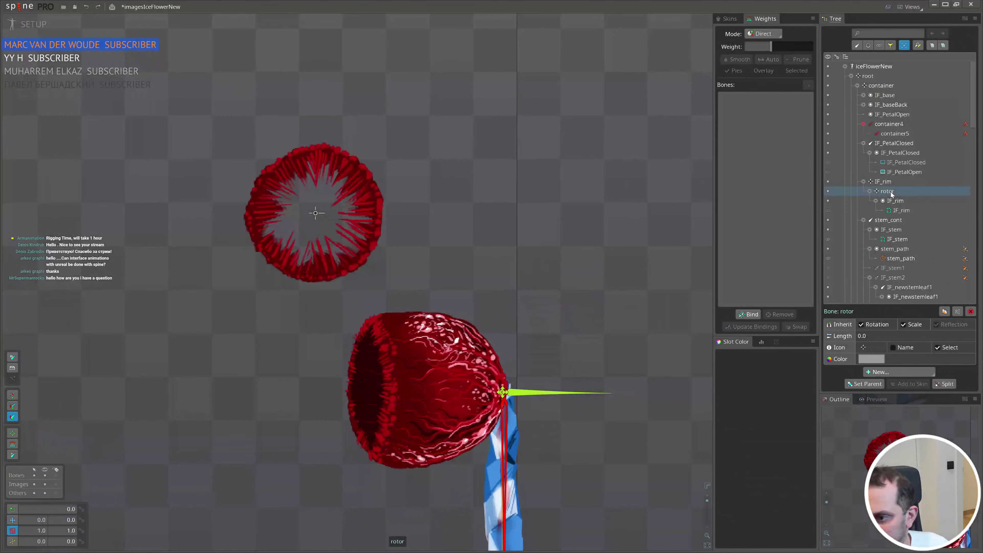
- Try narrowing the IF_rim bone to an X scale of 0.3182 and placing it over the flower head's opening, and undo it
click(891, 183)
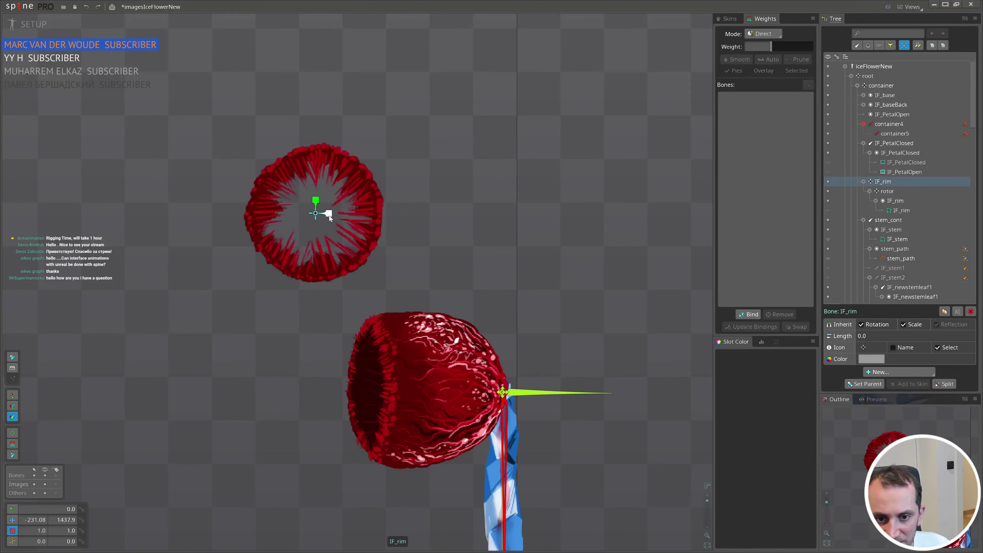
drag(328, 214, 269, 214)
key(v)
drag(450, 173, 534, 286)
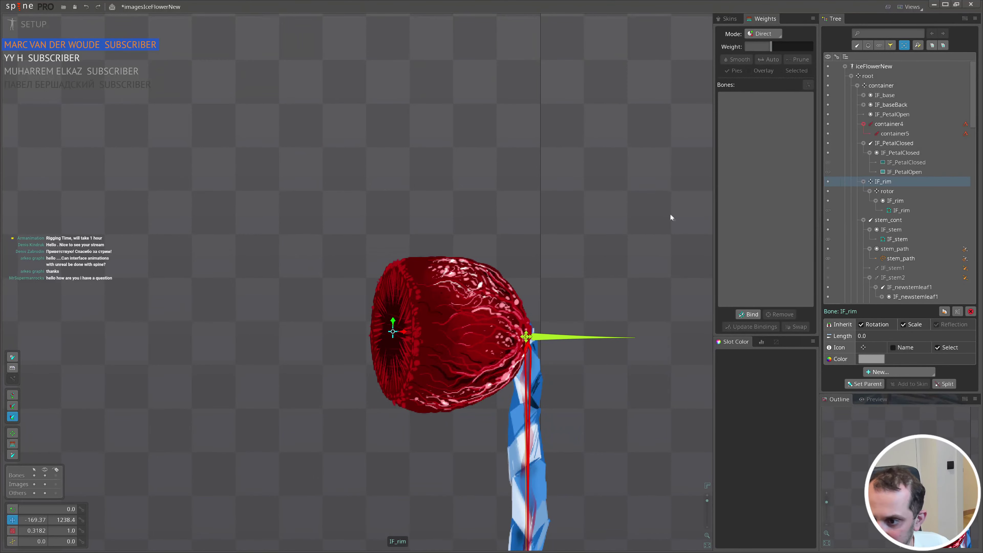
scroll(386, 352, up, 3)
key(ctrl+z)
key(ctrl+z)
scroll(376, 339, down, 4)
key(ctrl+z)
- Reset the IF_rim mesh to its undeformed vertex positions and deselect it
drag(357, 101, 362, 220)
click(345, 234)
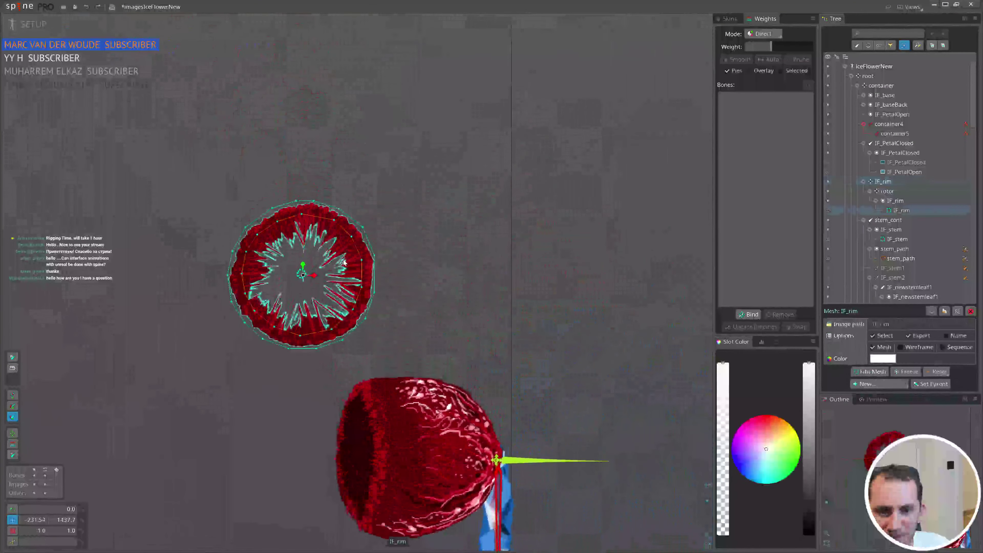
scroll(304, 281, up, 2)
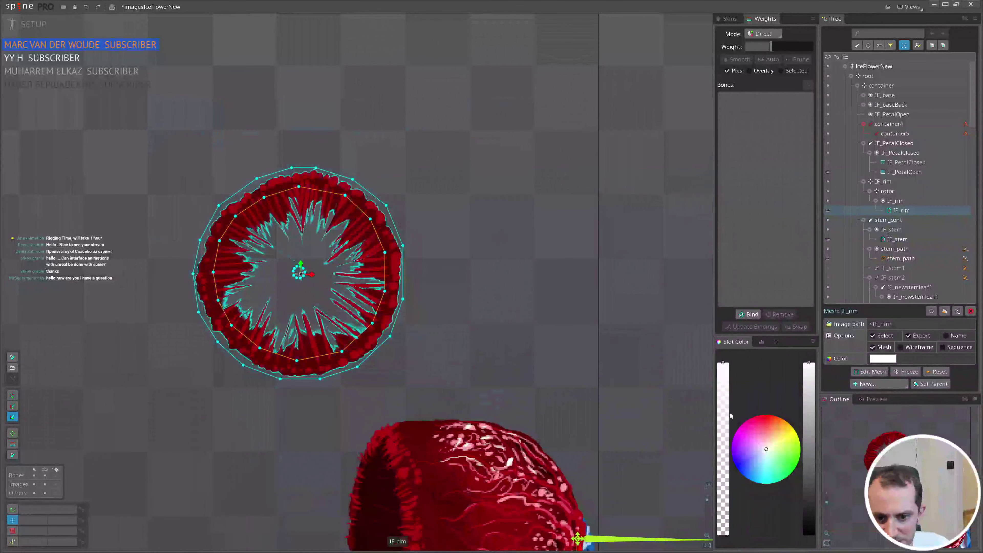
click(948, 372)
click(338, 280)
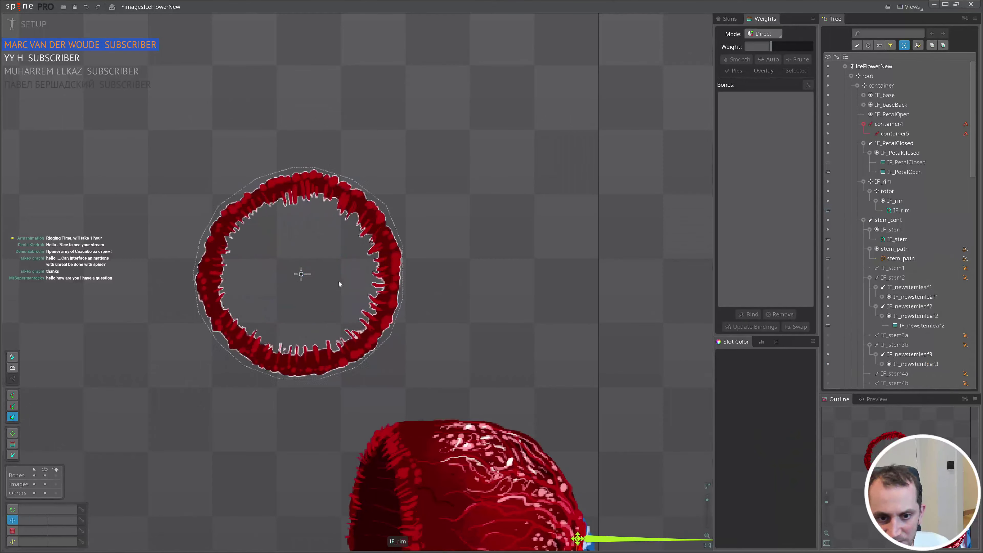
- Fit the IF_rim bone over the flower head's opening with an X scale of 0.2822 and a position of about -170.44, 1238.5
click(886, 183)
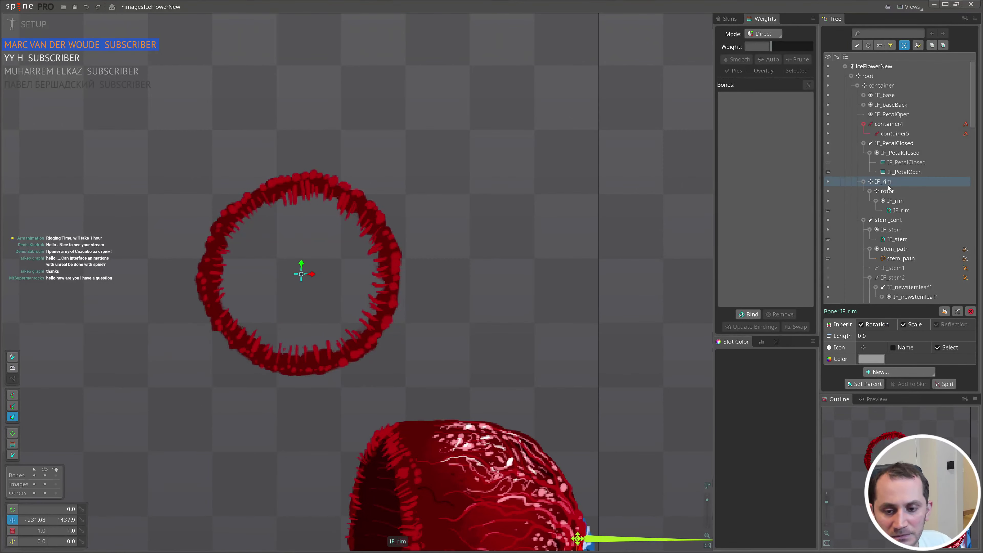
drag(533, 277, 626, 432)
key(x)
drag(400, 424, 311, 430)
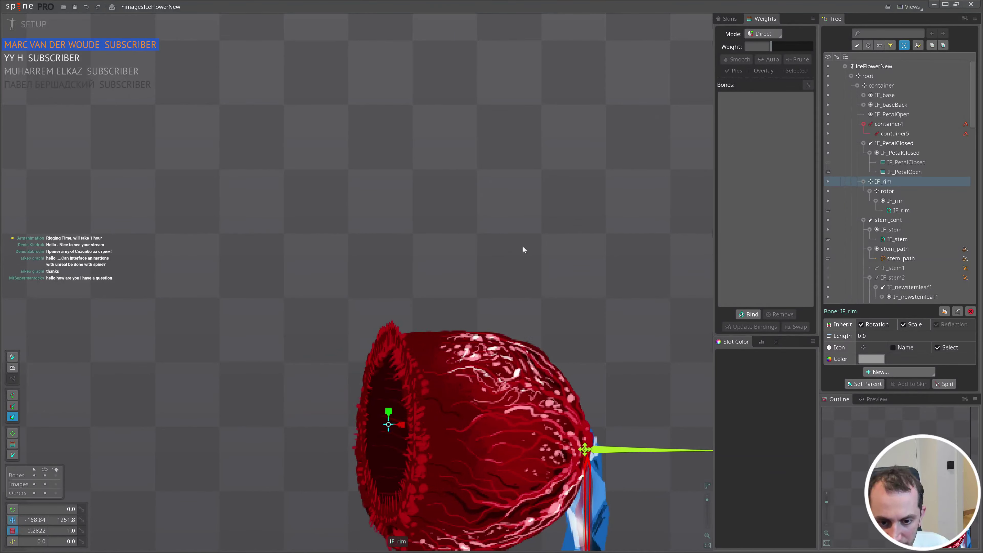
key(v)
drag(550, 233, 561, 164)
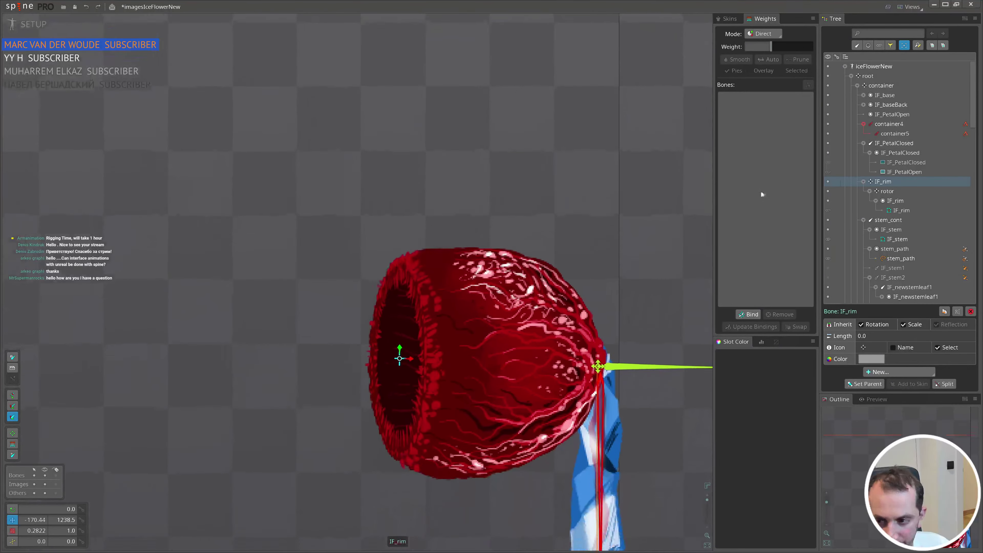
- Try rotating the rotor bone inside the head's opening and undo the rotation
click(909, 190)
key(c)
drag(576, 94, 481, 395)
key(ctrl+z)
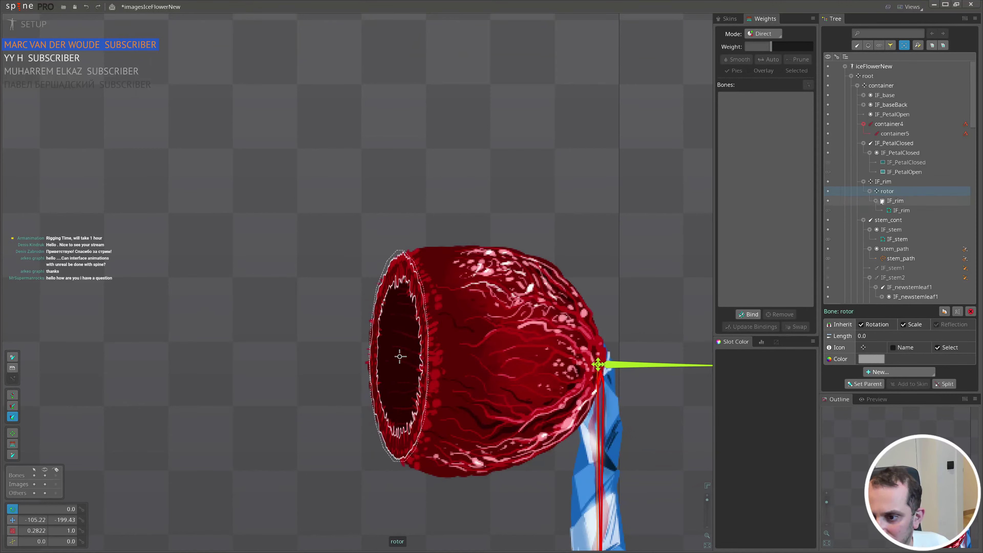
- Try rotating the rotor bone again and undo back past the fitting of the rim over the head's opening
click(908, 211)
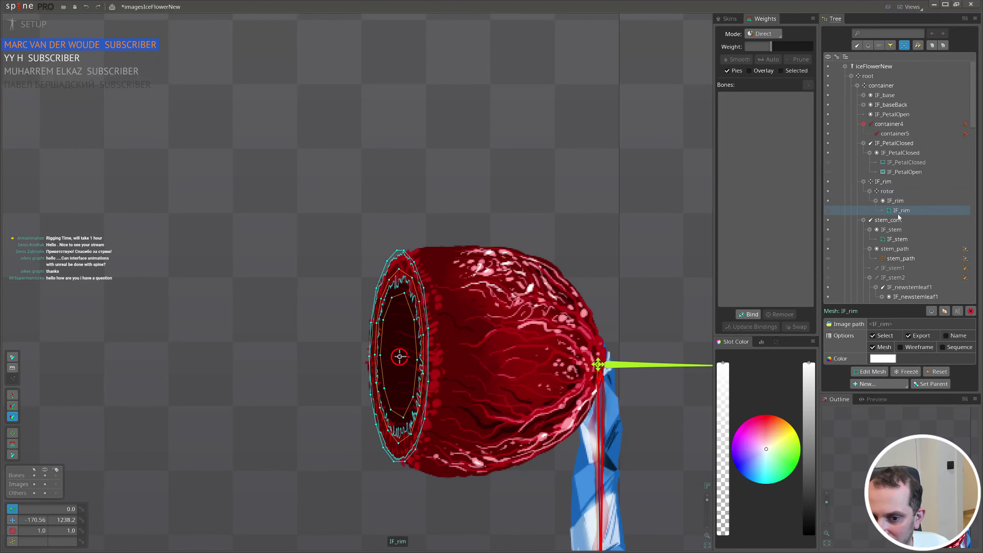
scroll(498, 296, up, 6)
scroll(498, 295, down, 6)
click(897, 192)
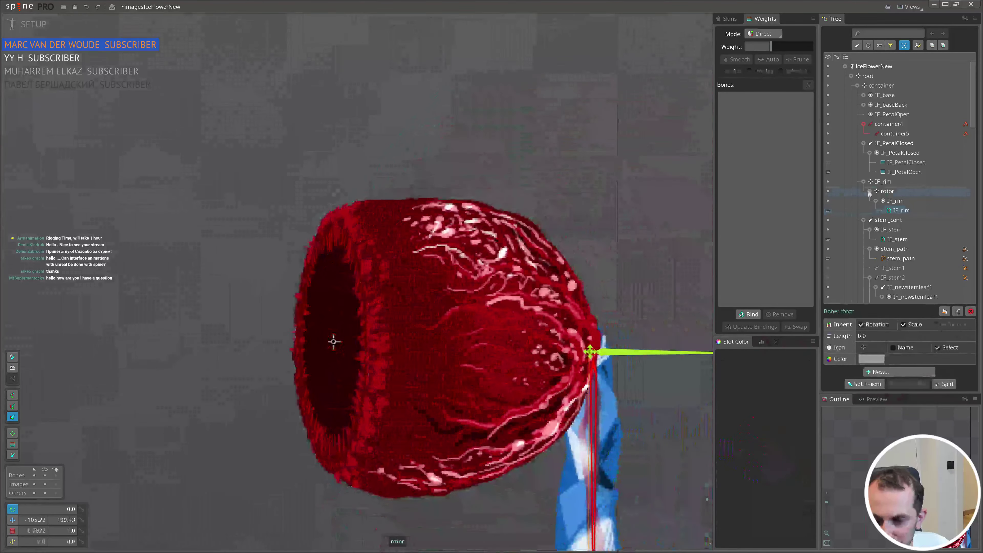
drag(571, 160, 308, 371)
scroll(426, 244, down, 5)
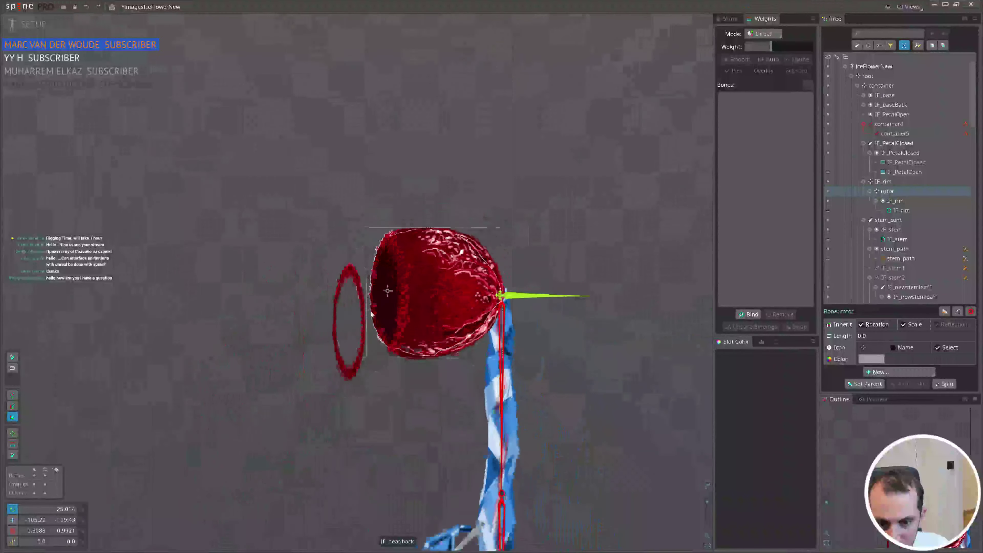
key(ctrl+z)
key(ctrl+z)
key(ctrl+z)
key(ctrl+z)
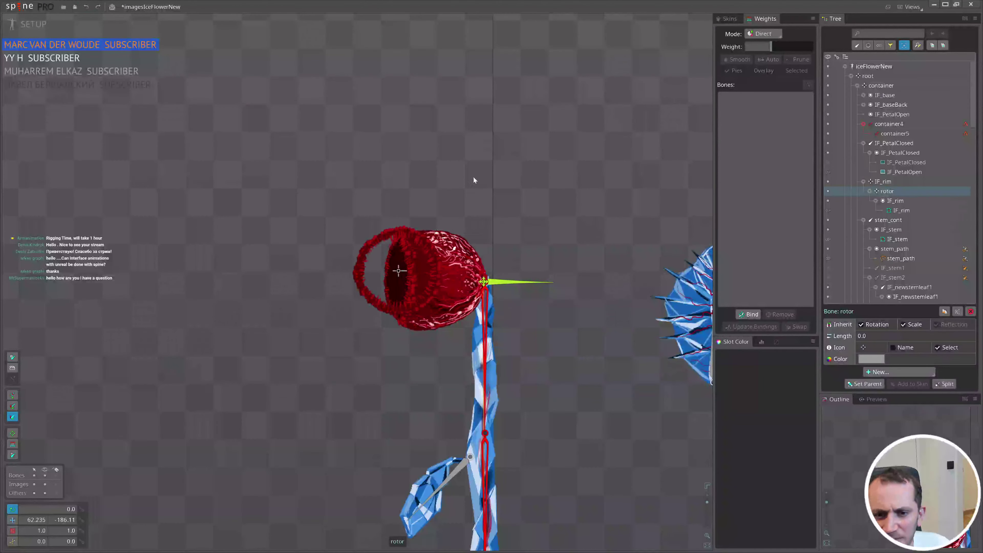
- Try pasting the IF_rim bone's transform onto the rotor bone with bone and image compensation on, and undo the paste
drag(400, 162, 402, 208)
scroll(403, 208, up, 3)
scroll(338, 396, down, 8)
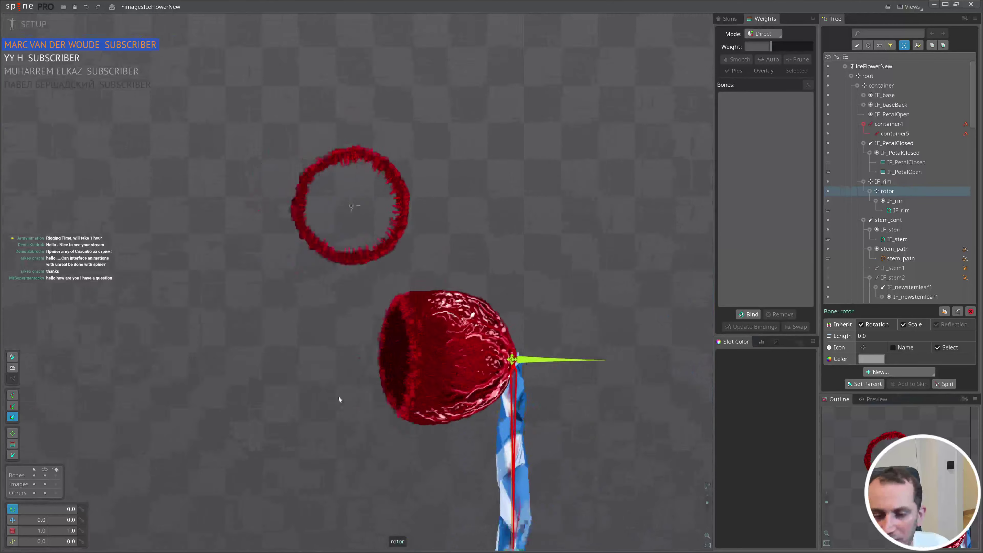
drag(418, 381, 434, 427)
scroll(640, 267, up, 2)
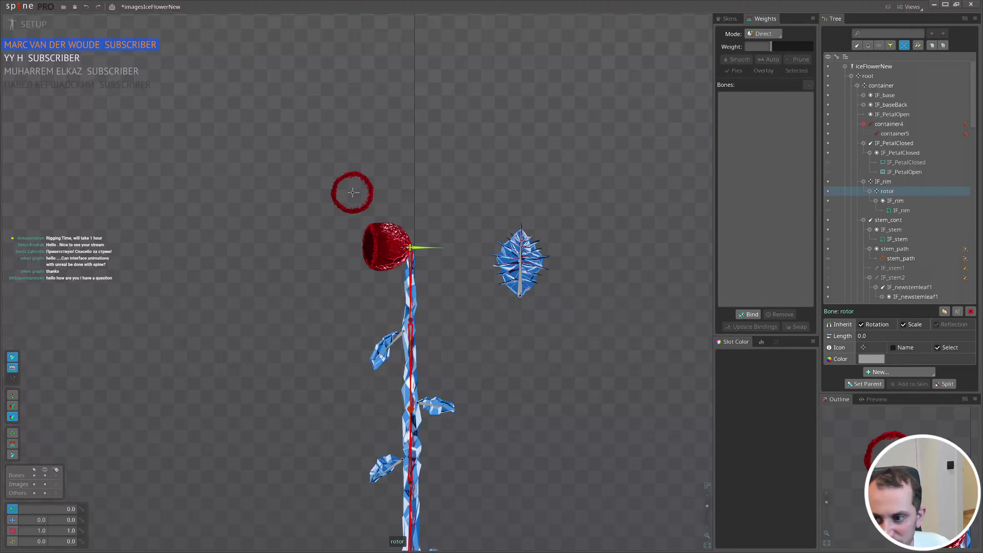
click(885, 182)
key(ctrl+c)
click(900, 193)
key(ctrl+v)
scroll(344, 178, up, 3)
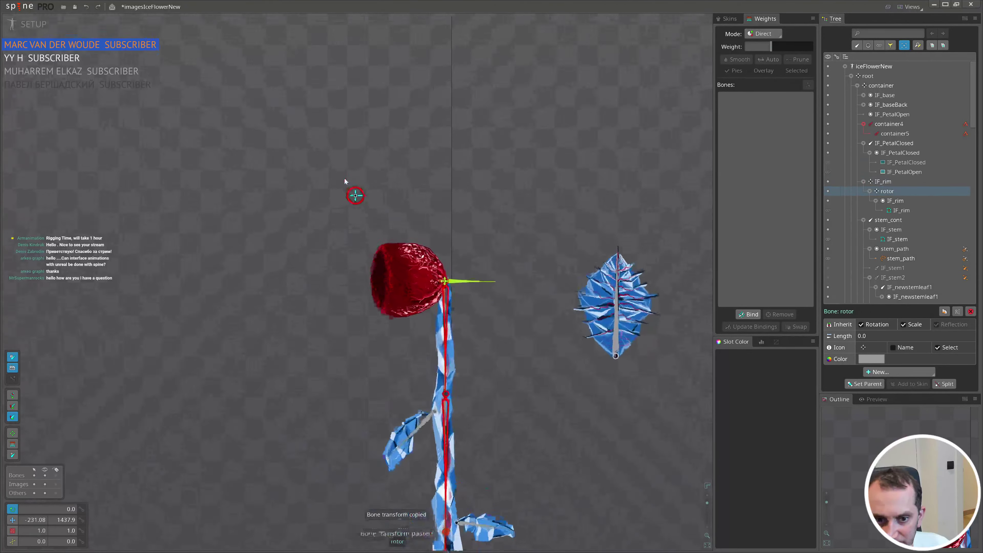
scroll(345, 181, up, 2)
scroll(473, 377, down, 6)
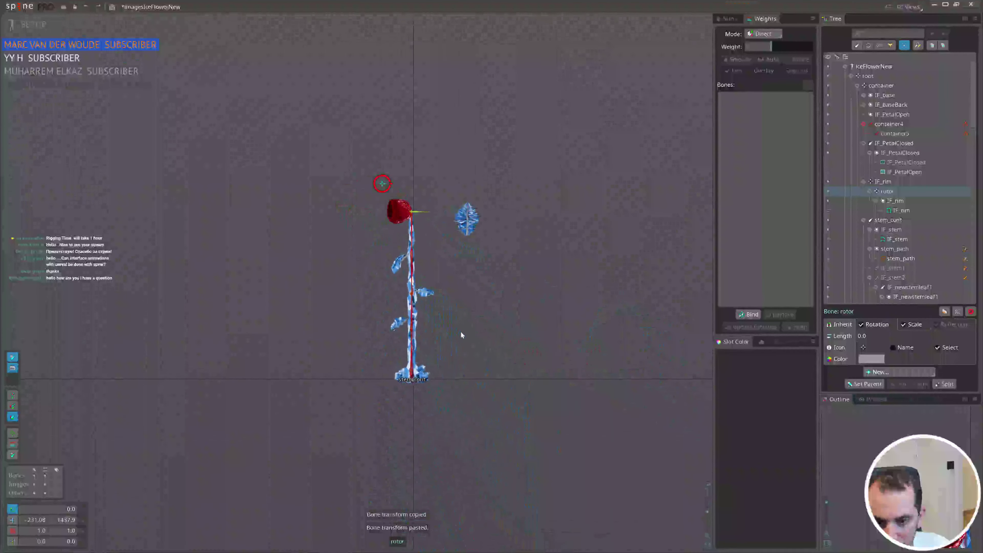
key(ctrl+z)
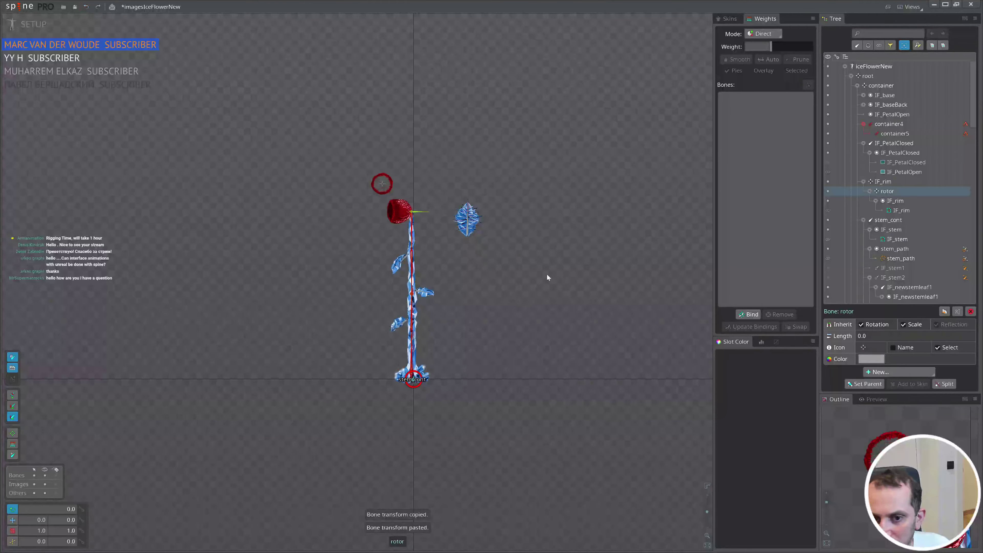
- Move the rotor bone up to the rim and align it with the IF_rim bone at -231.08, 1437.9
scroll(468, 302, up, 2)
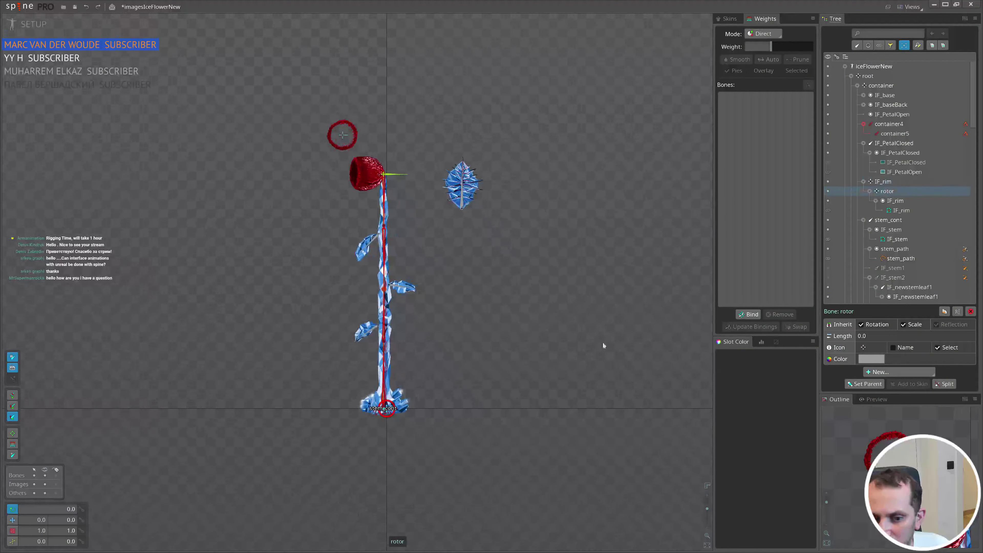
key(v)
drag(521, 377, 436, 102)
scroll(363, 112, up, 7)
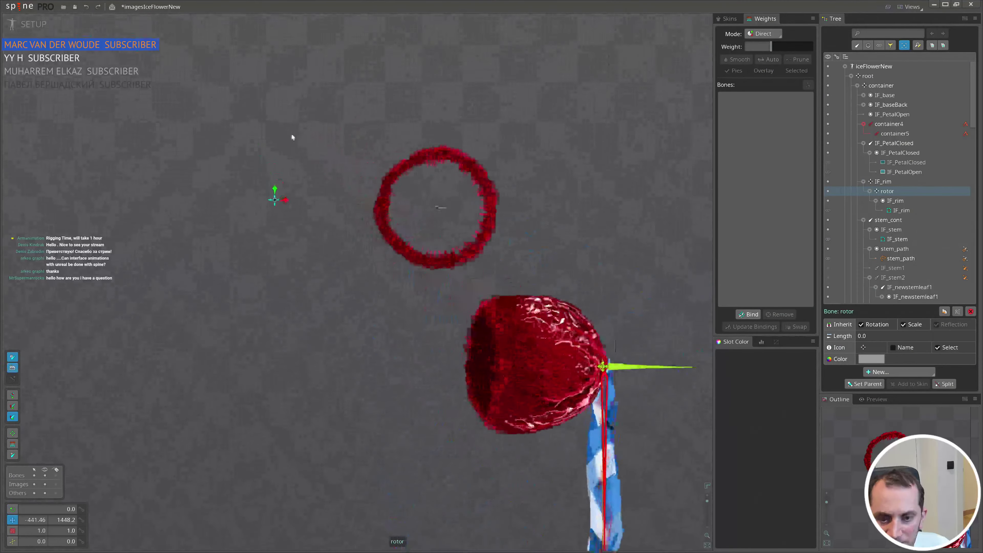
click(498, 241)
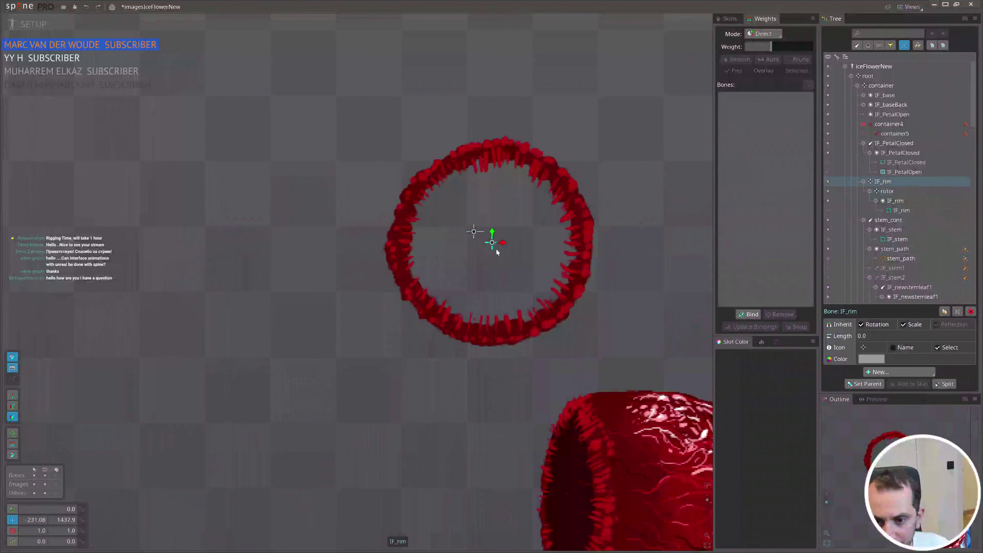
key(ctrl+c)
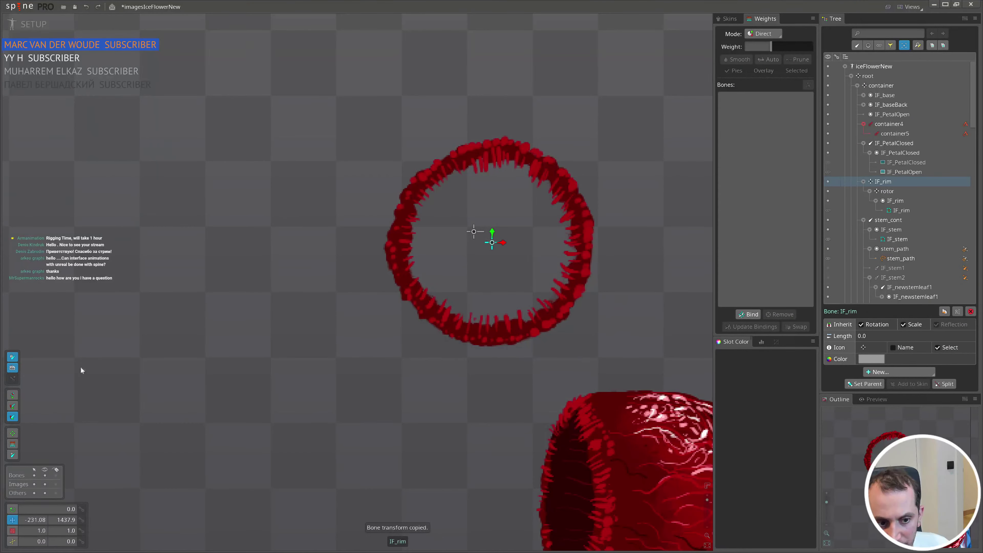
key(ctrl+v)
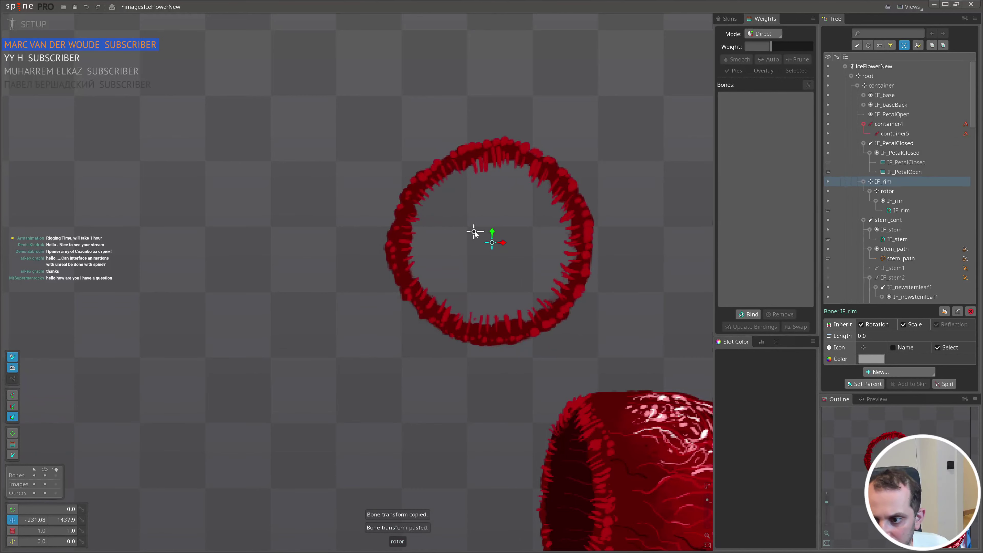
click(492, 242)
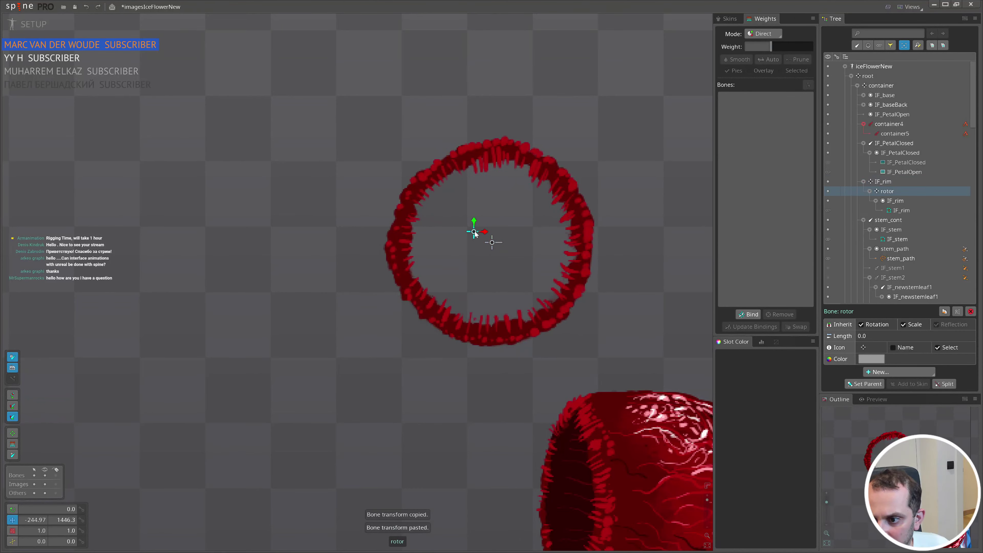
- Turn off bone and image compensation and centre the IF_rim mesh around the rotor bone at about -228.75, 1435.4
click(555, 267)
drag(531, 253, 534, 257)
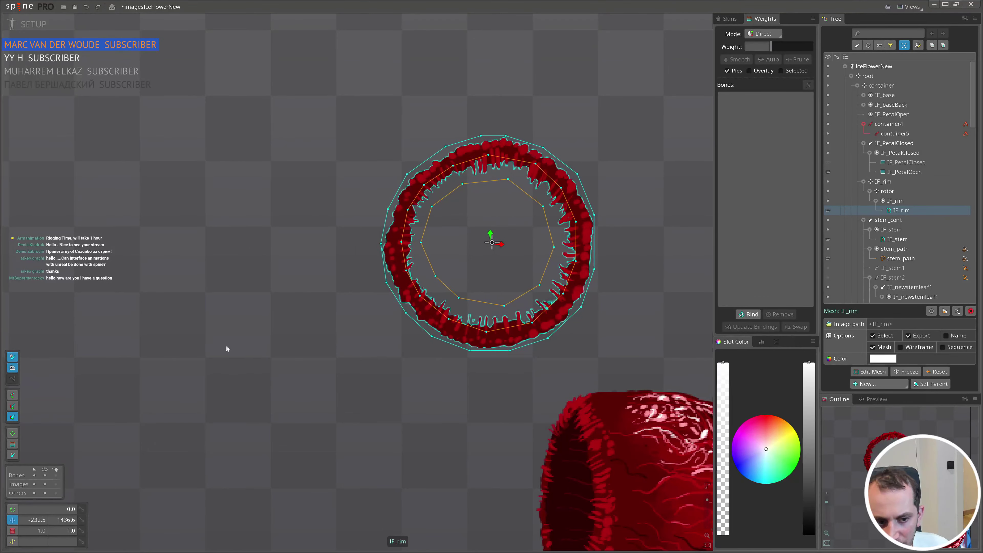
click(12, 357)
click(13, 367)
scroll(269, 242, down, 2)
click(889, 191)
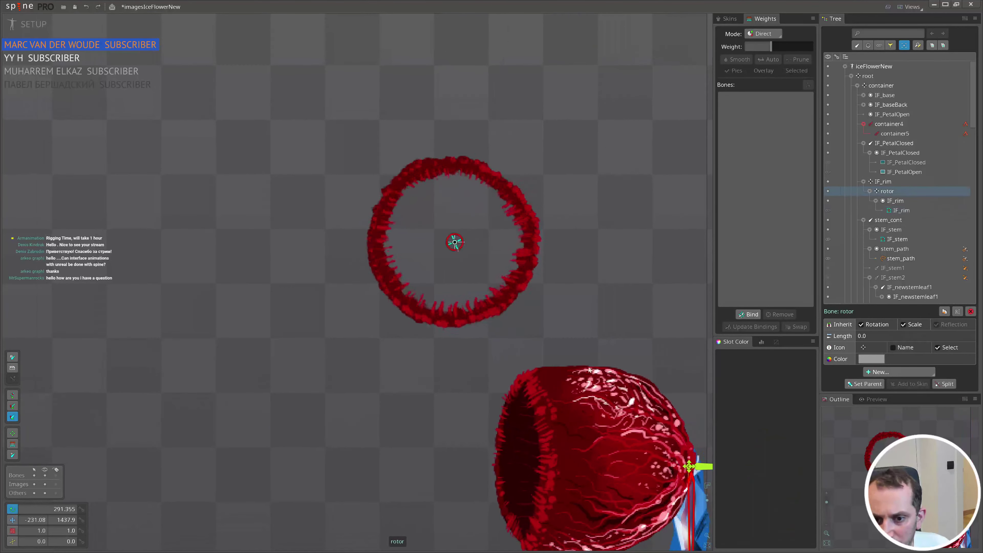
click(503, 241)
click(627, 249)
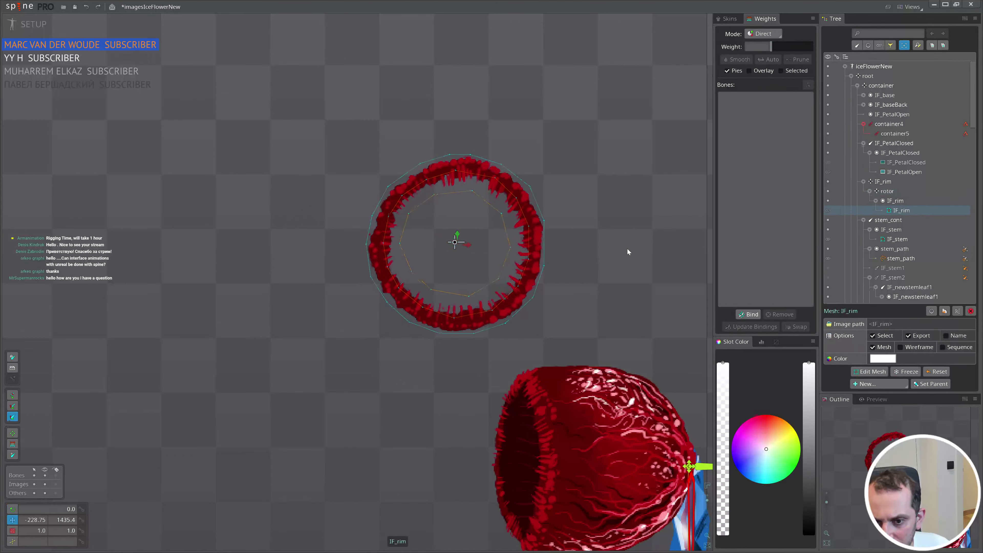
- Test the rim's spin by rotating the rotor bone, and undo the rotation
click(909, 200)
click(903, 192)
key(c)
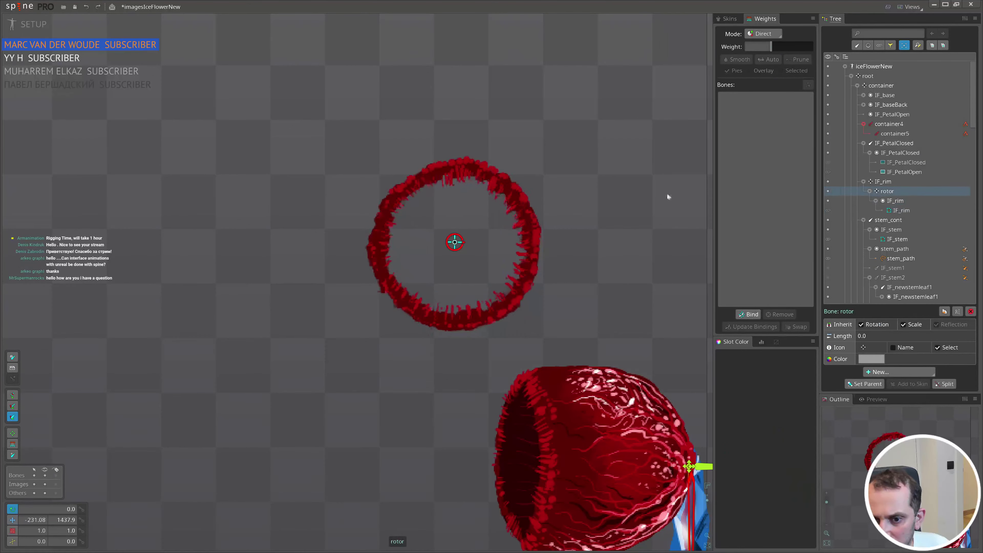
drag(669, 195, 537, 320)
key(ctrl+z)
- Fit the IF_rim bone over the flower head's opening with a scale of 0.2518 by 0.9628 and a position of about -170.92, 1238.3
scroll(538, 321, down, 4)
click(887, 182)
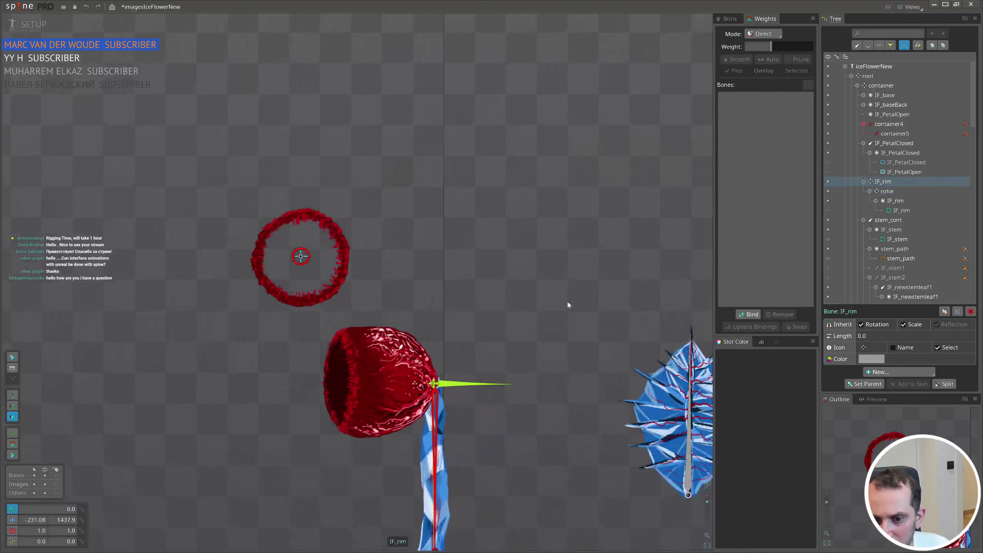
scroll(377, 292, down, 2)
drag(378, 292, 427, 245)
scroll(426, 245, up, 4)
key(v)
drag(348, 194, 289, 374)
key(x)
key(v)
drag(509, 249, 547, 249)
key(x)
drag(391, 367, 423, 372)
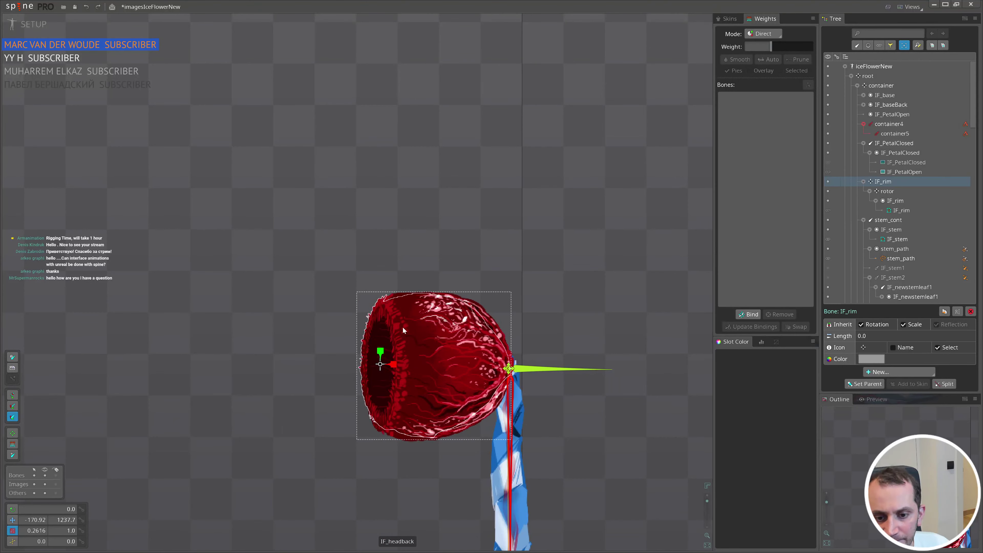
key(v)
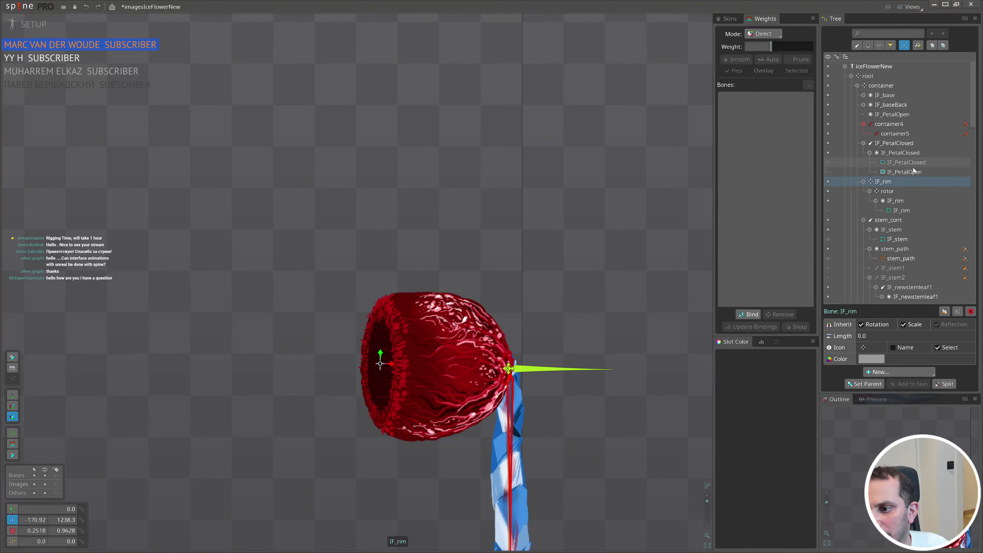
- Test the rotor bone's rotation against the head's opening and return it to 0
click(887, 191)
scroll(500, 230, up, 2)
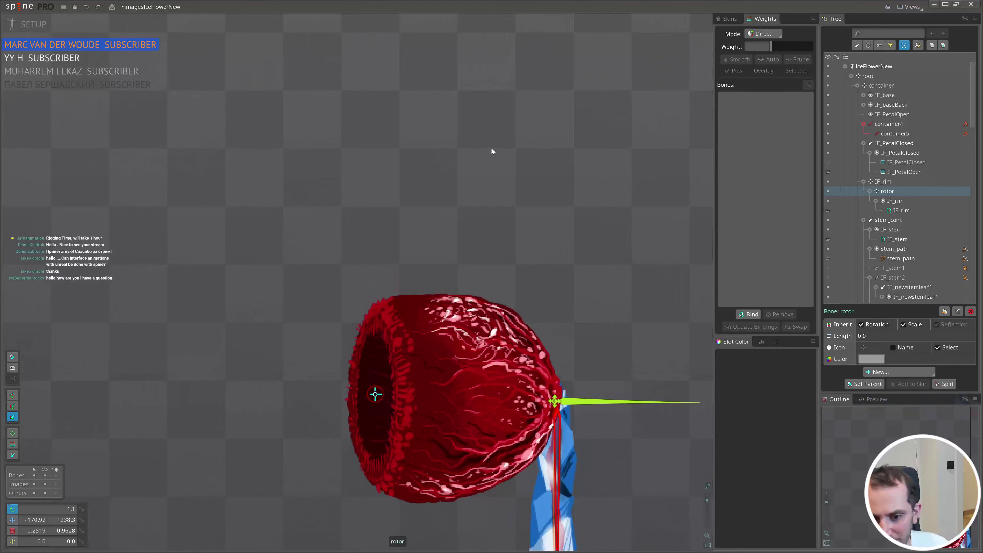
scroll(359, 389, up, 6)
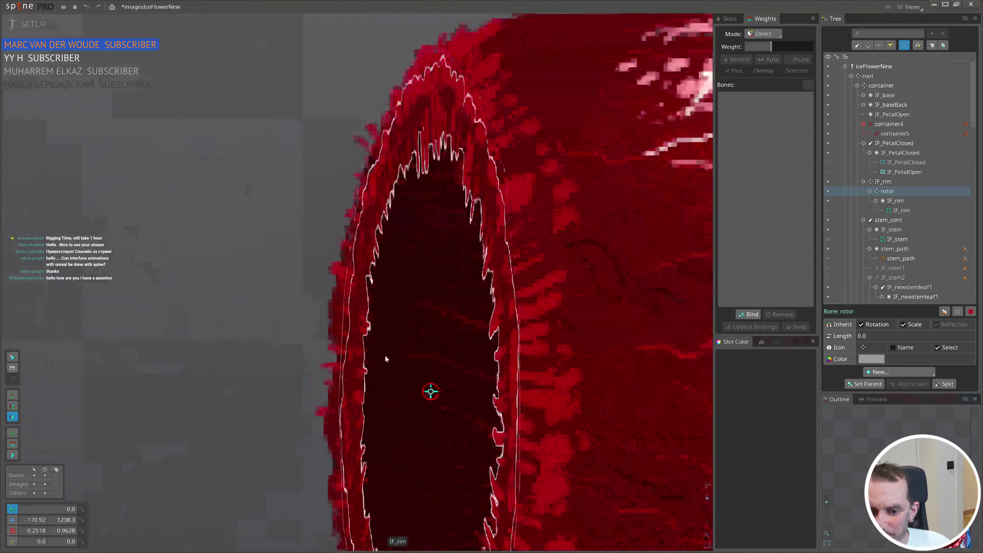
- Scale the IF_rim mesh's inner ring of vertices toward the centre so the rim's teeth stretch across the opening
click(437, 359)
scroll(421, 310, down, 4)
key(x)
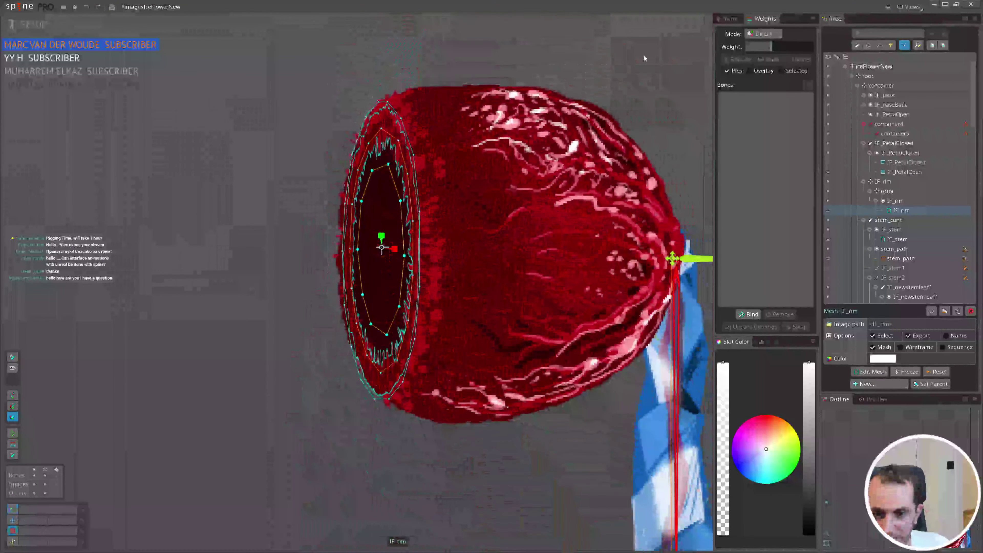
key(ctrl)
key(ctrl)
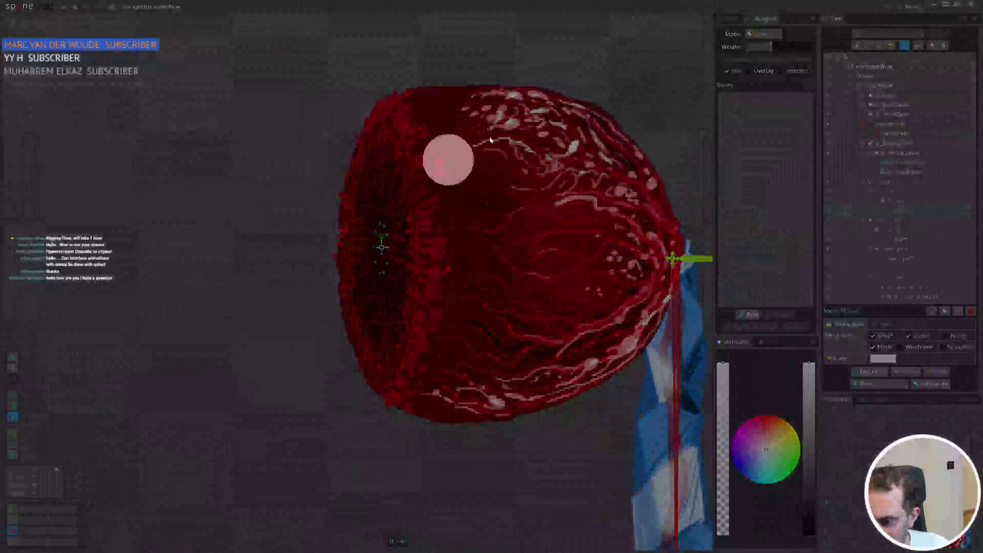
drag(268, 347, 673, 186)
scroll(605, 284, down, 3)
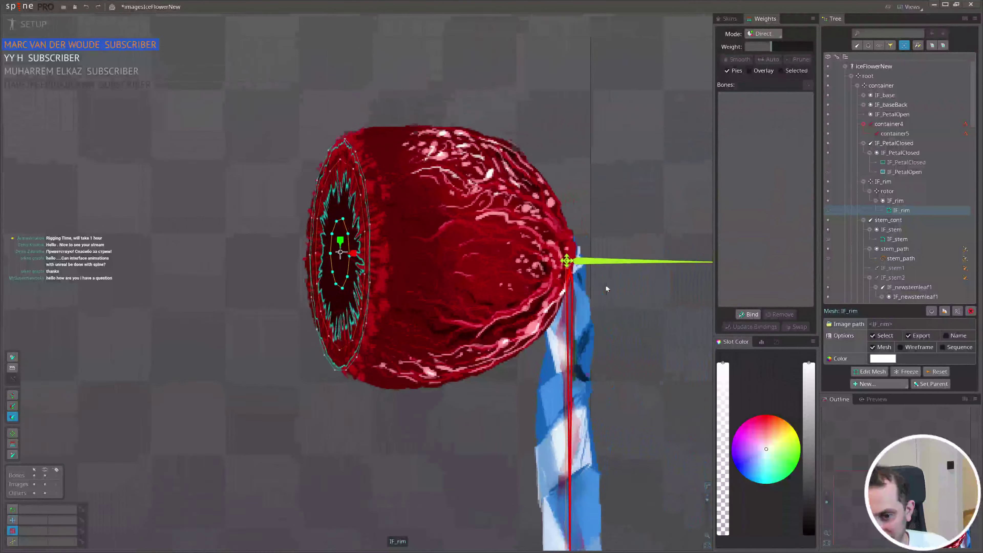
- Try rotating the IF_rim mesh's vertices and undo the rotation
drag(605, 284, 546, 292)
key(c)
drag(543, 333, 527, 30)
key(ctrl+z)
key(ctrl+z)
key(ctrl+z)
key(ctrl+z)
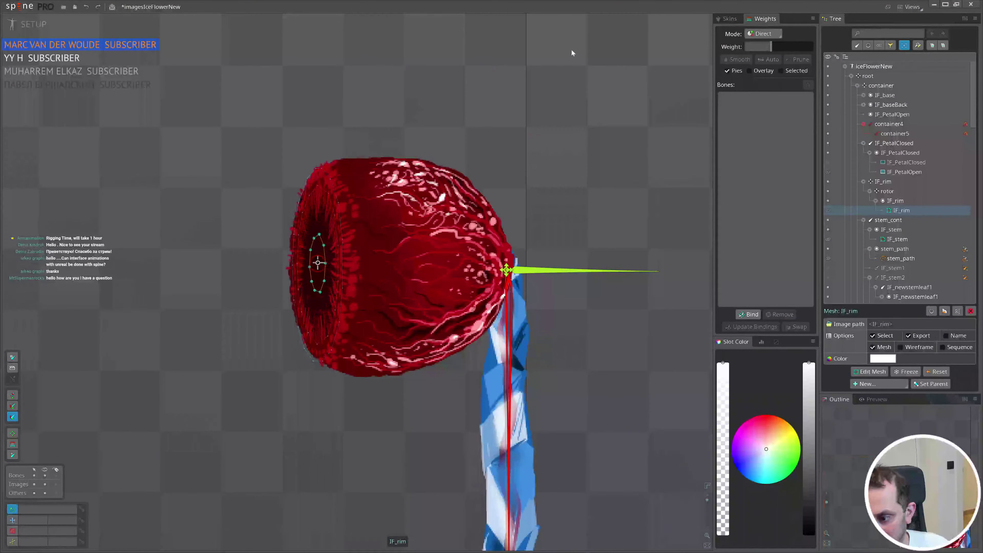
- Save the project and select the IF_headfront region
click(916, 192)
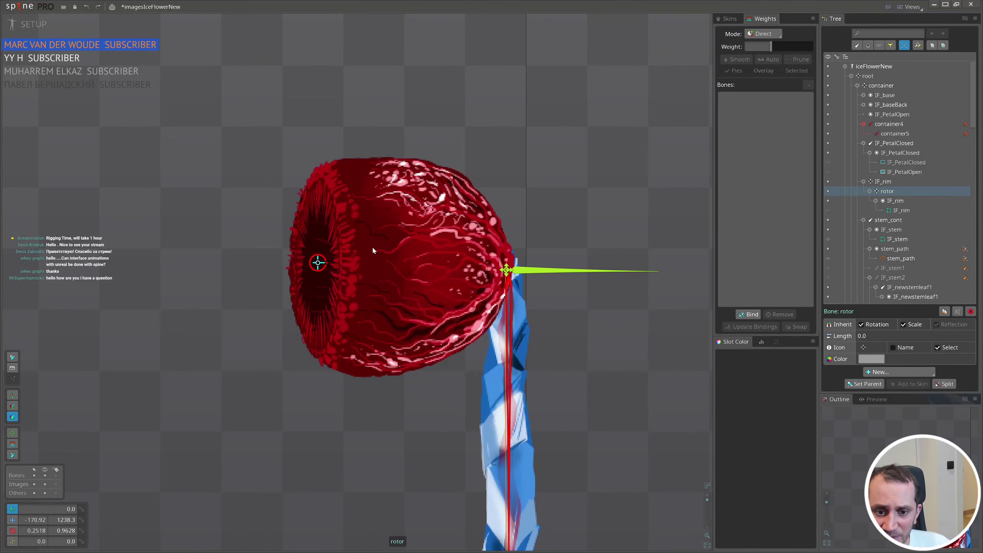
key(ctrl+s)
click(482, 214)
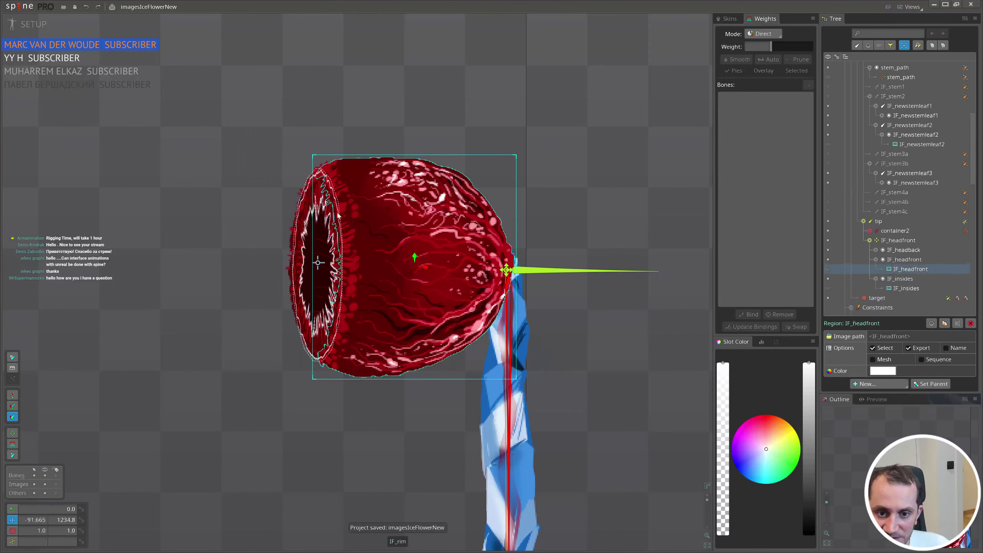
key(ctrl)
key(ctrl)
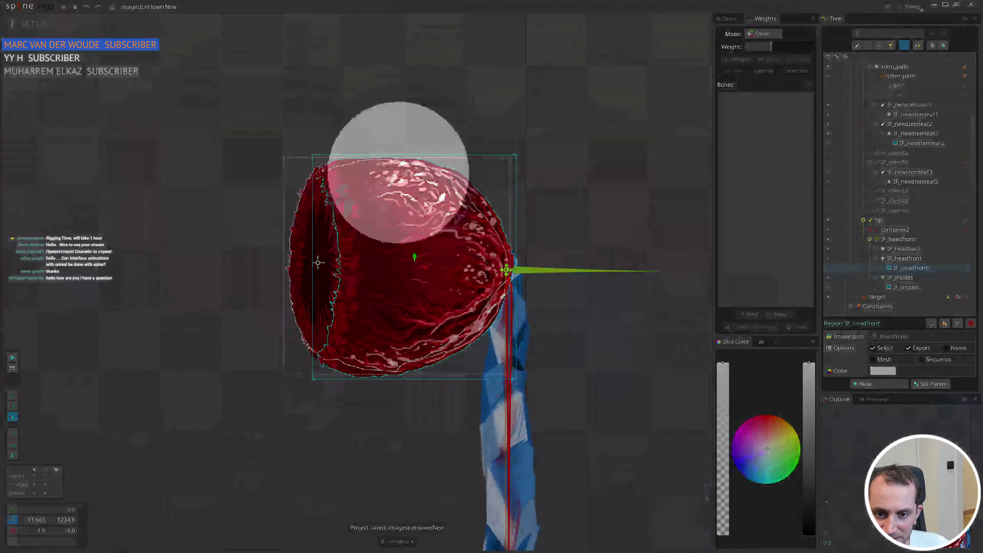